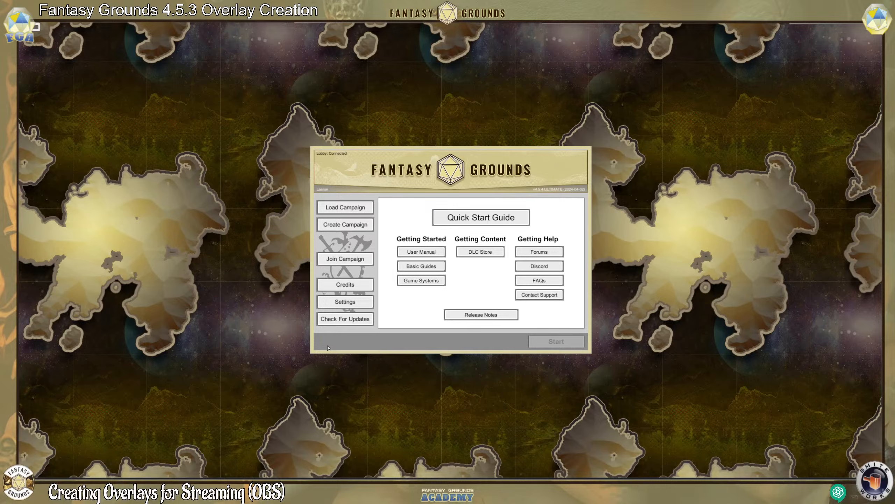
Switch to the web browser and bring up the untitled 2560 × 1440 px Canva design.
mouse_move(164, 485)
click(164, 486)
click(151, 17)
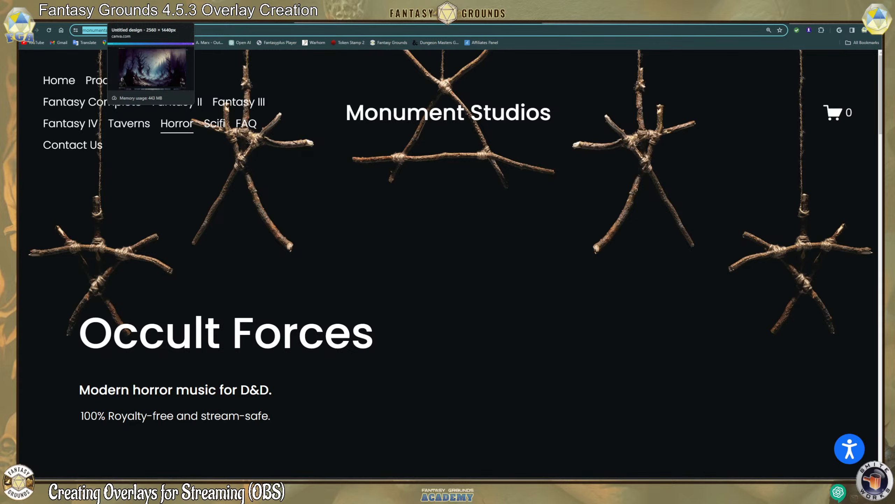
click(148, 17)
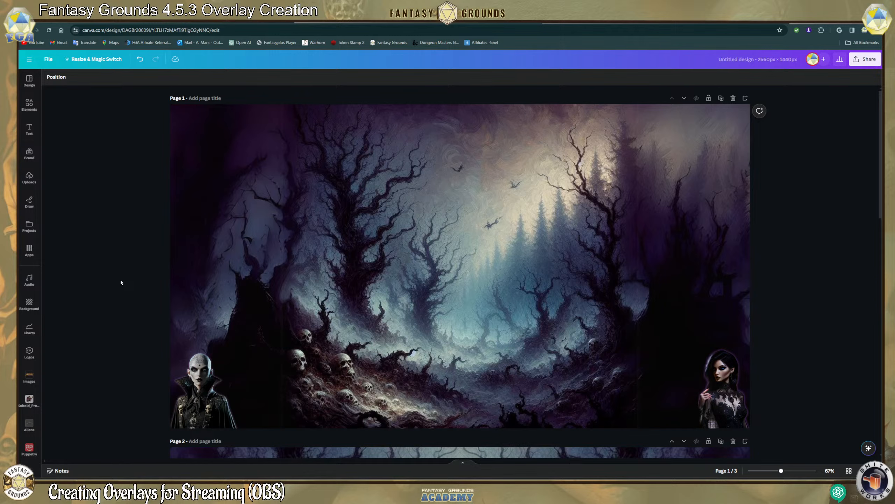
Align the bald vampire portrait to page 1's lower-left corner and the dark-haired woman's portrait to its lower-right corner.
click(205, 400)
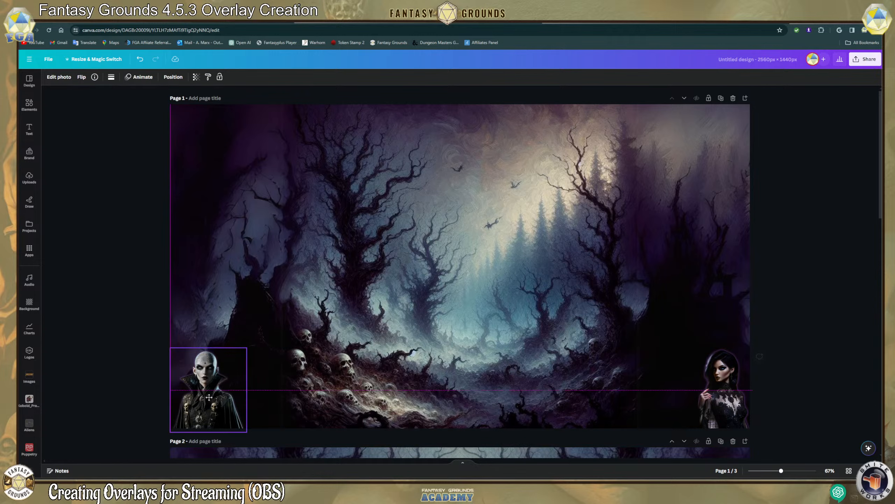
drag(205, 399, 211, 397)
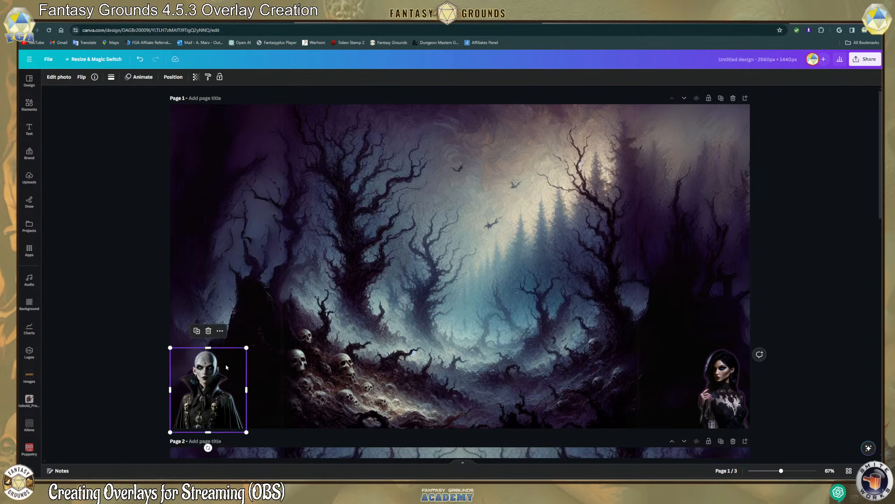
drag(716, 379, 715, 376)
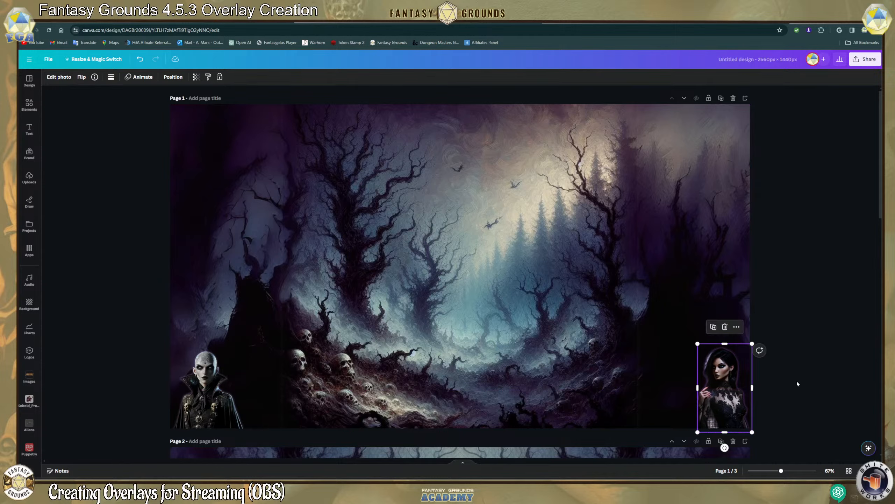
click(646, 370)
click(198, 376)
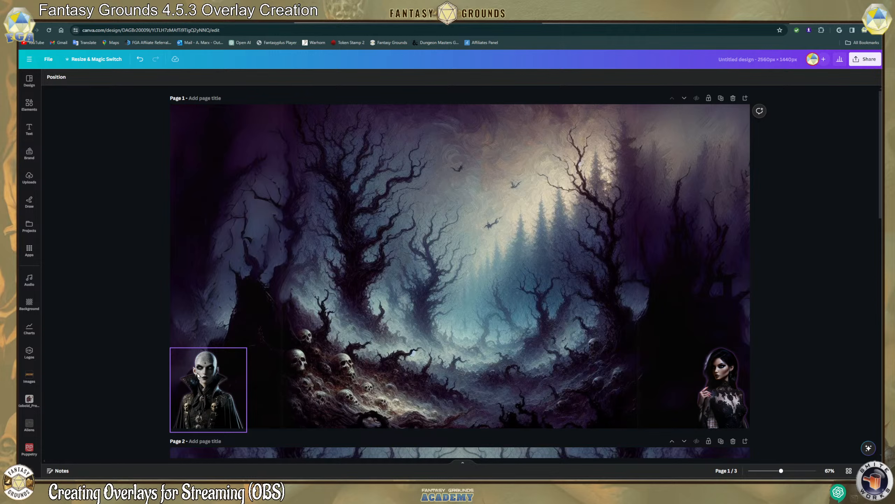
Examine the mirrored skull forest on page 2 and the purple castle artwork on page 3, then return to page 1.
scroll(297, 367, down, 8)
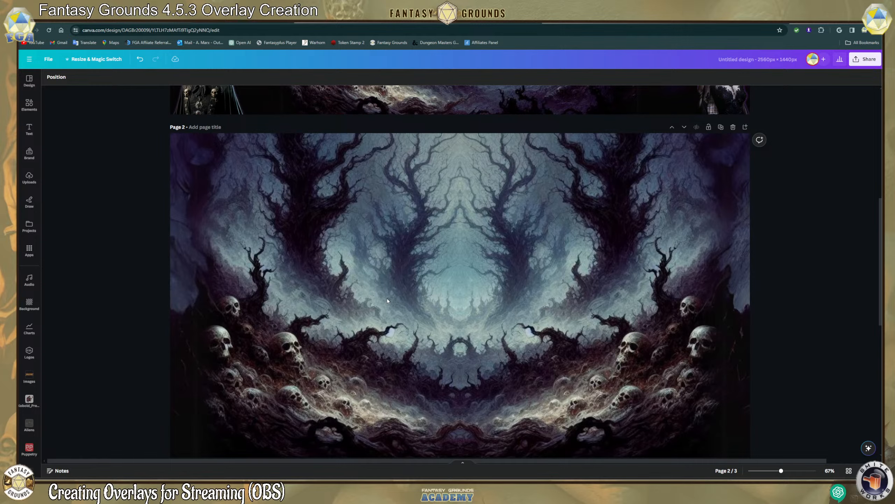
scroll(387, 298, down, 8)
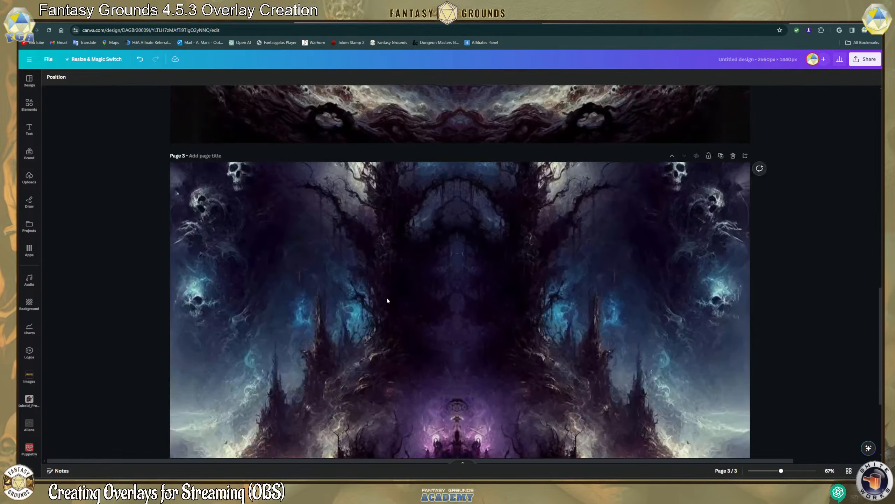
scroll(387, 298, down, 1)
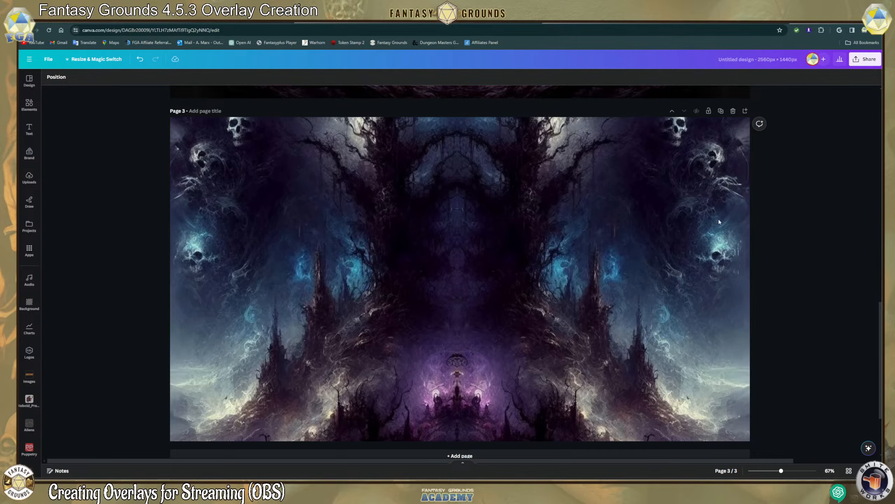
scroll(487, 325, up, 2)
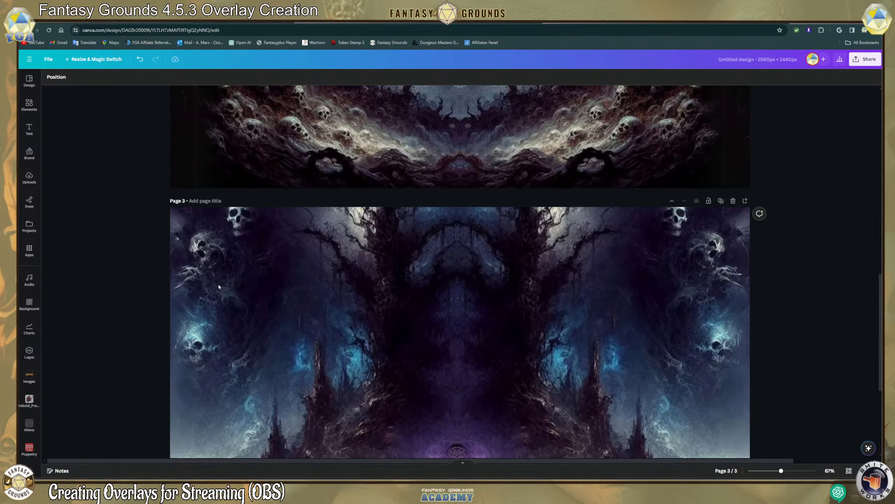
scroll(219, 285, down, 3)
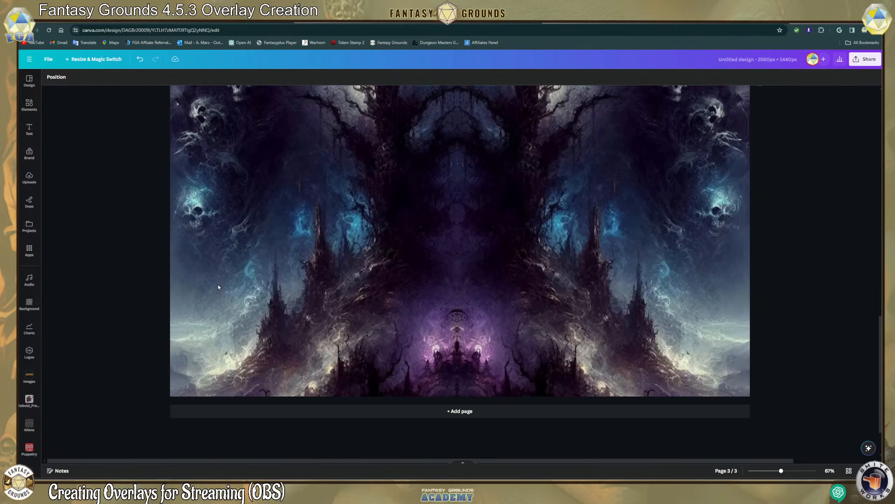
scroll(471, 347, up, 7)
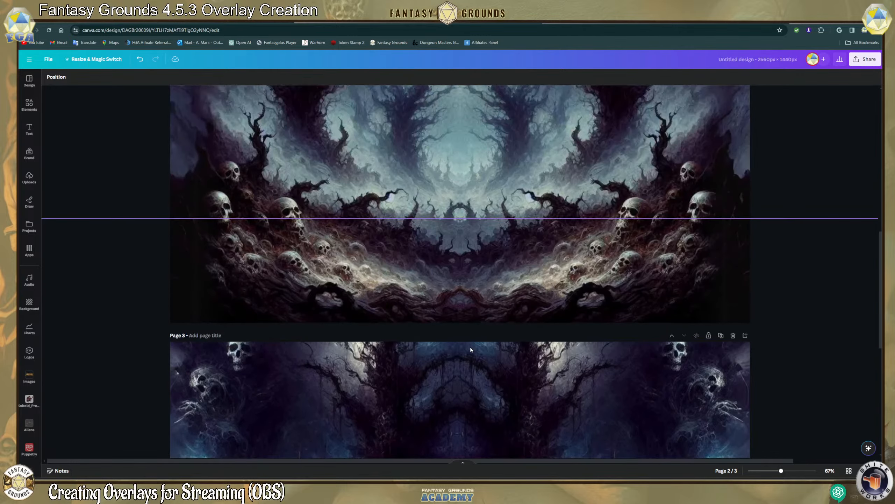
scroll(278, 312, up, 2)
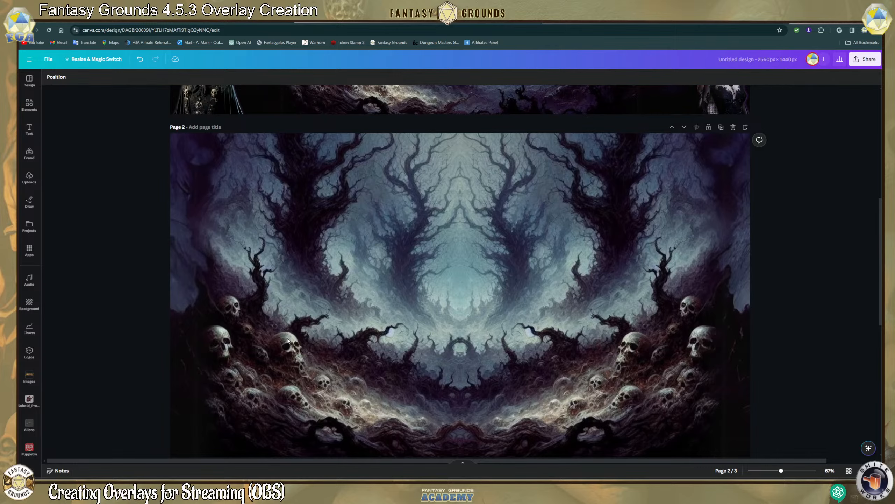
scroll(288, 341, down, 2)
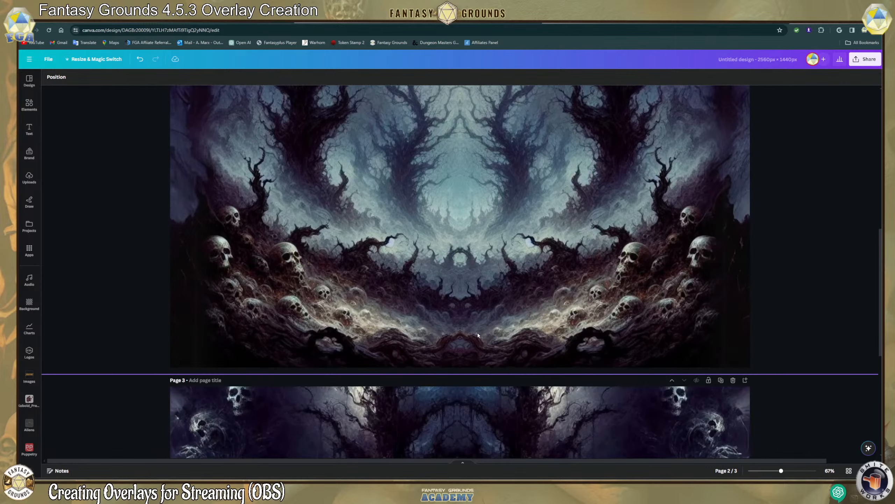
scroll(477, 332, down, 1)
scroll(477, 330, up, 8)
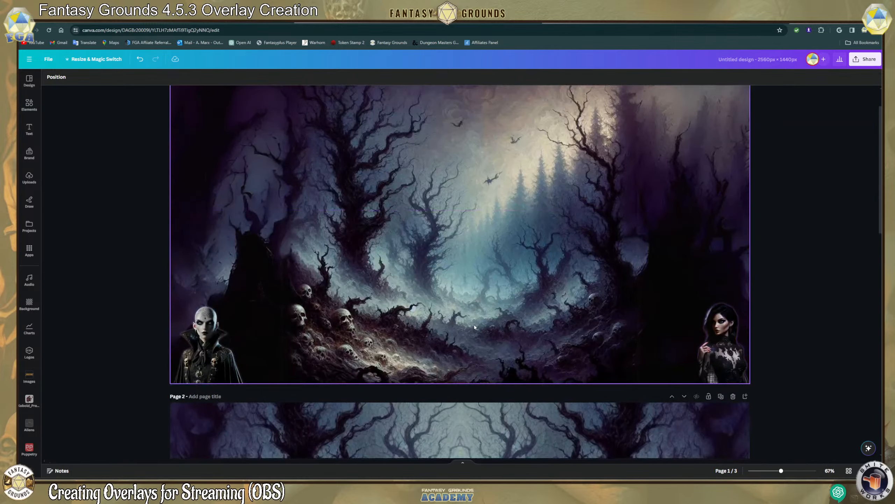
scroll(475, 327, up, 1)
Shift the forest background image on page 1 slightly down and to the right.
click(463, 213)
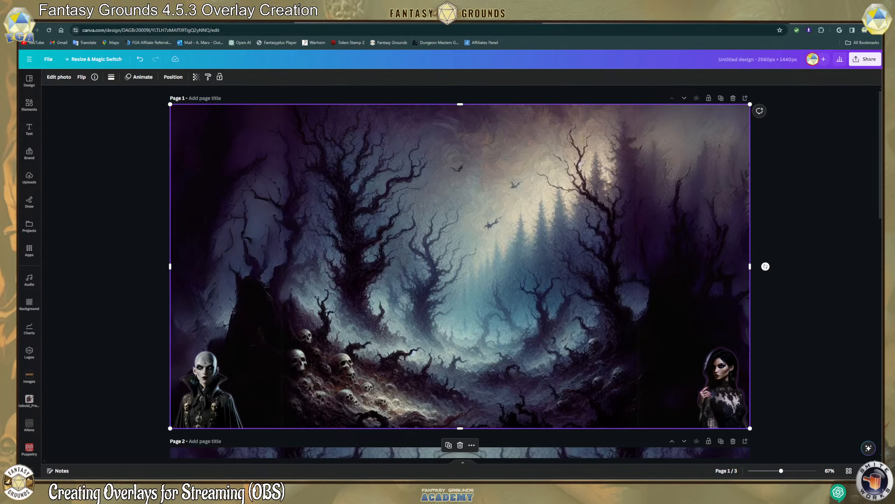
click(325, 161)
mouse_move(403, 233)
mouse_down()
mouse_move(436, 241)
mouse_move(376, 254)
mouse_move(400, 242)
mouse_move(412, 250)
mouse_move(406, 238)
mouse_up()
Look at the ChatGPT conversations, including Dark Sisters Unleashed, and return to the Canva design.
click(84, 11)
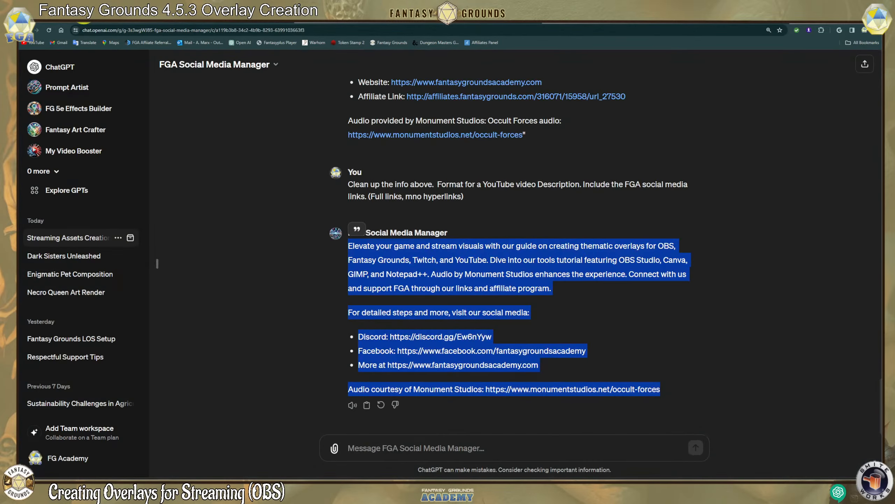
scroll(384, 269, up, 3)
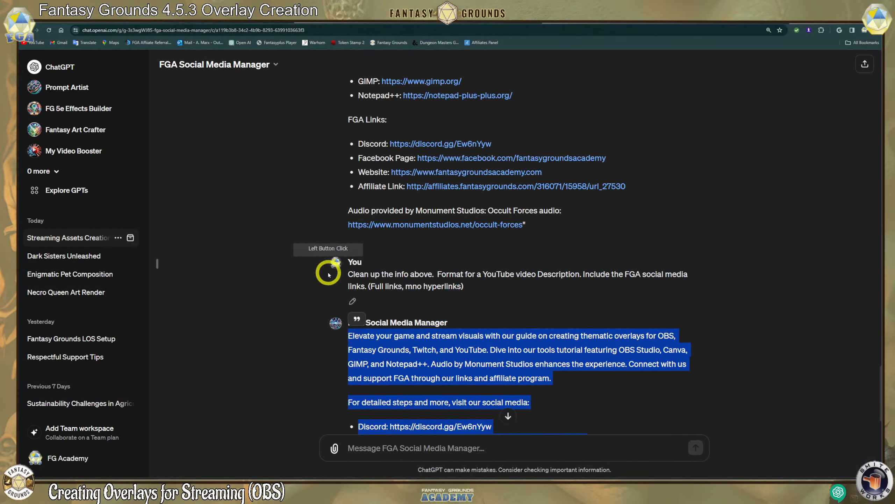
click(100, 256)
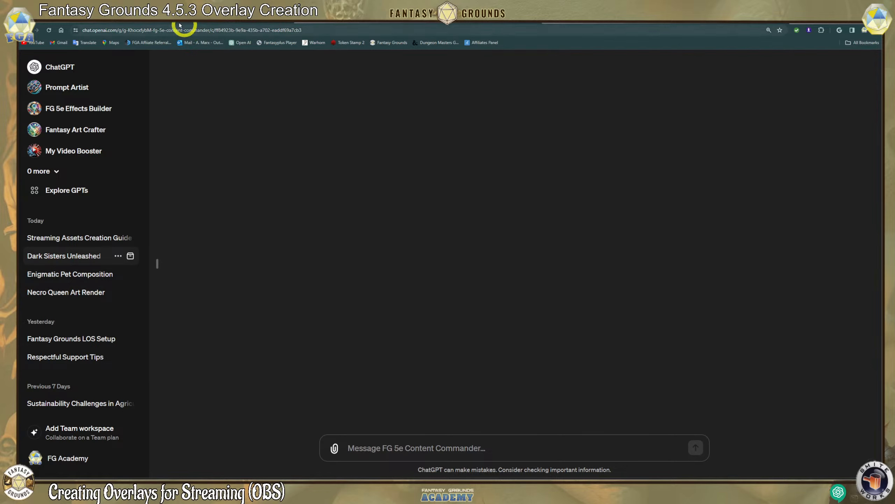
click(168, 23)
click(316, 169)
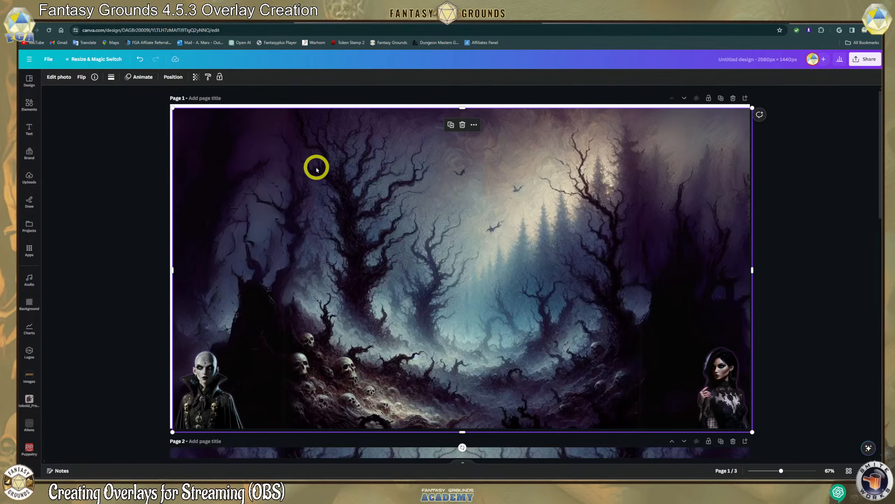
Check the two character portraits as separate layers and realign the forest background flush with page 1's edges.
click(211, 371)
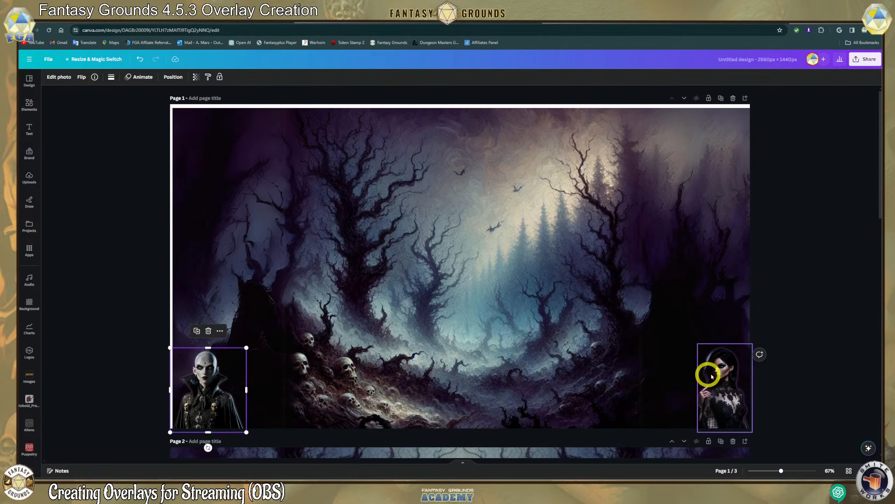
click(729, 373)
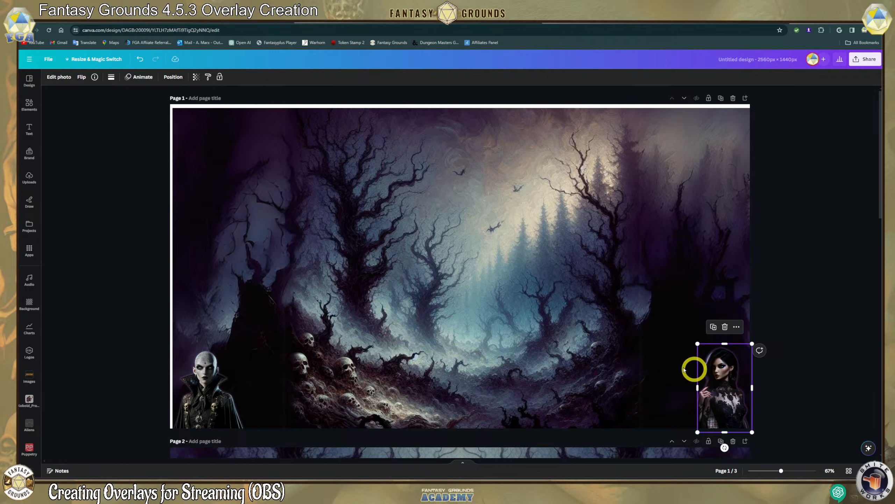
click(784, 364)
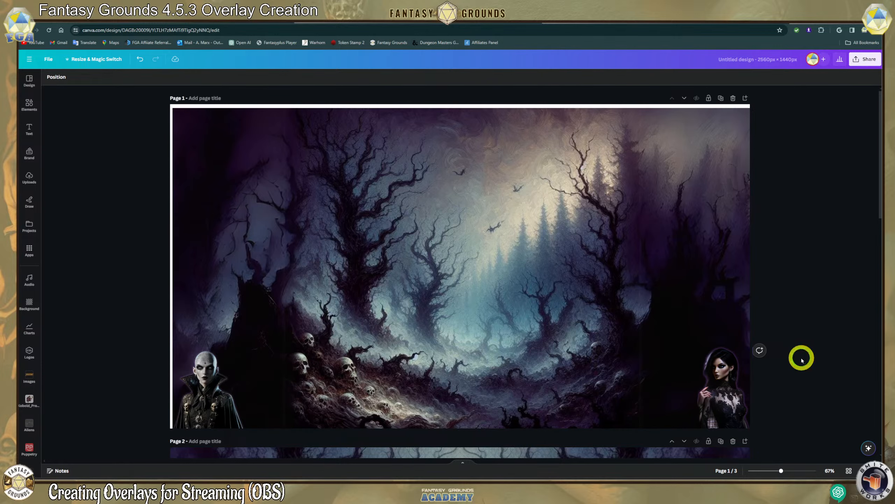
click(728, 389)
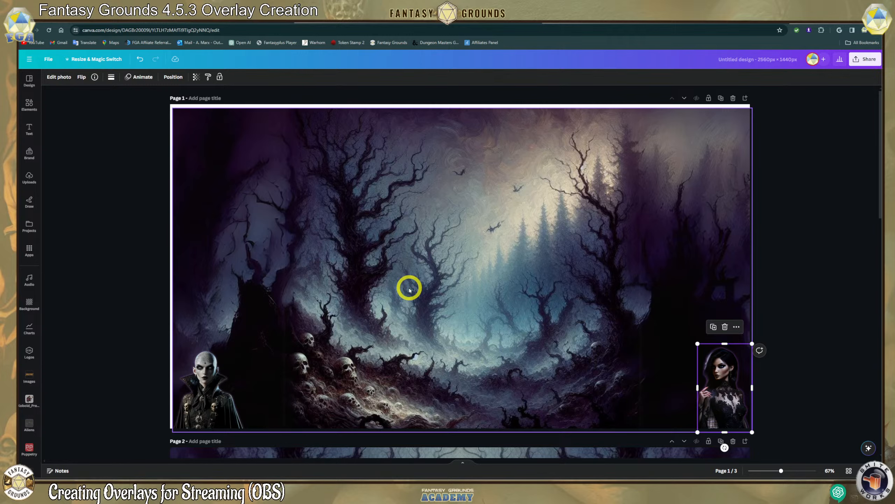
mouse_move(434, 290)
mouse_down()
mouse_move(418, 284)
mouse_move(432, 286)
mouse_move(430, 295)
mouse_up()
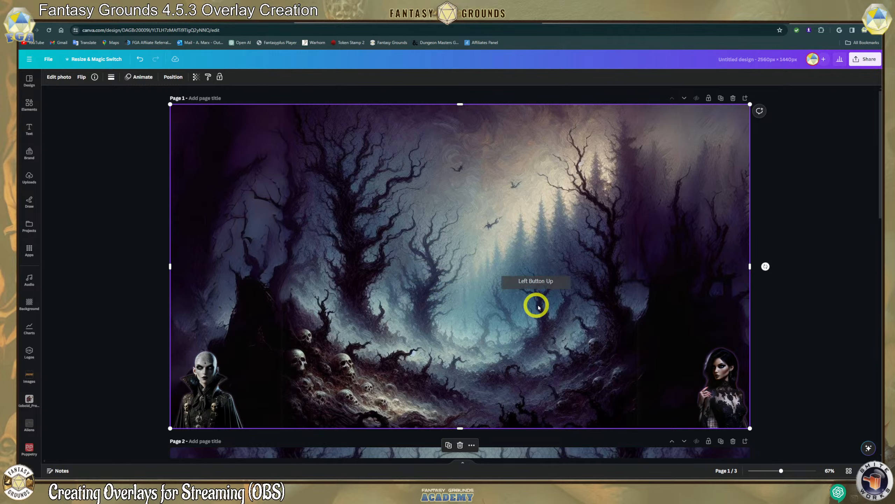
click(805, 365)
click(743, 393)
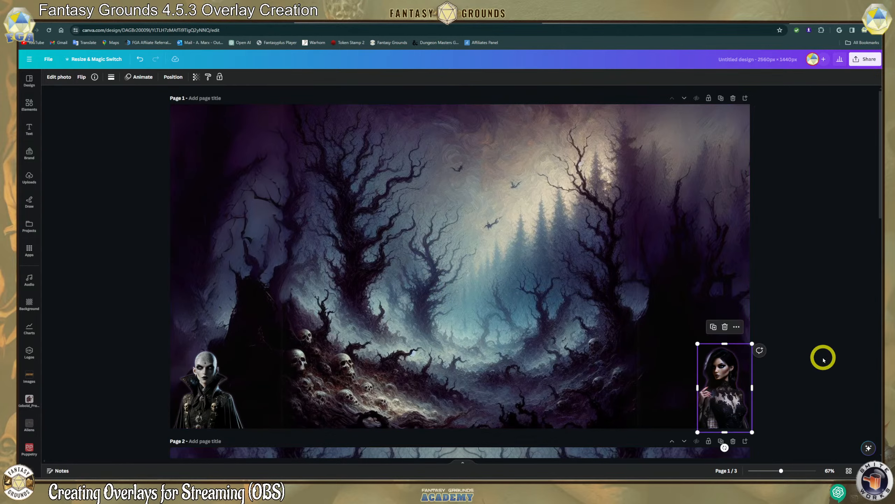
click(623, 313)
click(564, 321)
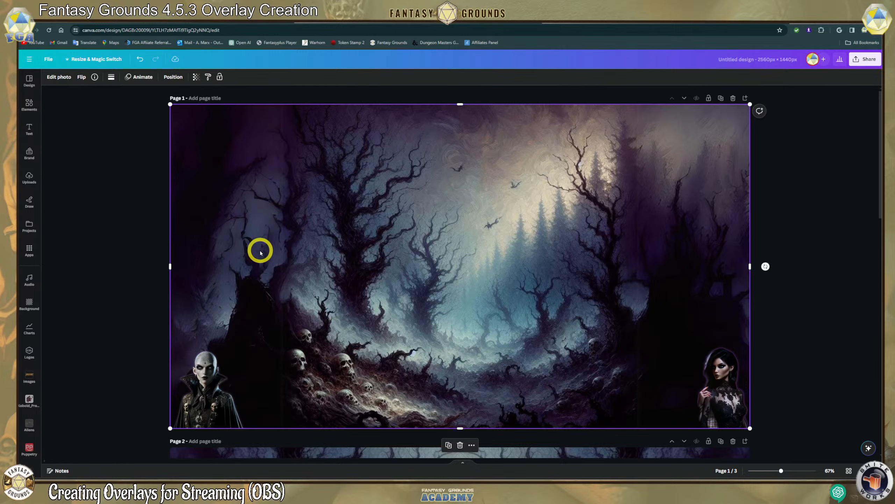
click(804, 291)
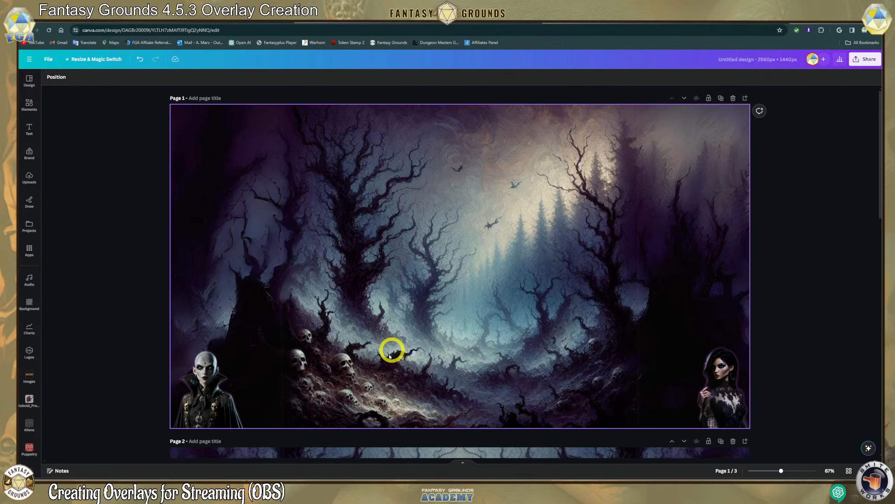
Compare the mirrored skull forest on page 2 with the original forest background on page 1.
scroll(360, 359, down, 8)
scroll(362, 360, down, 3)
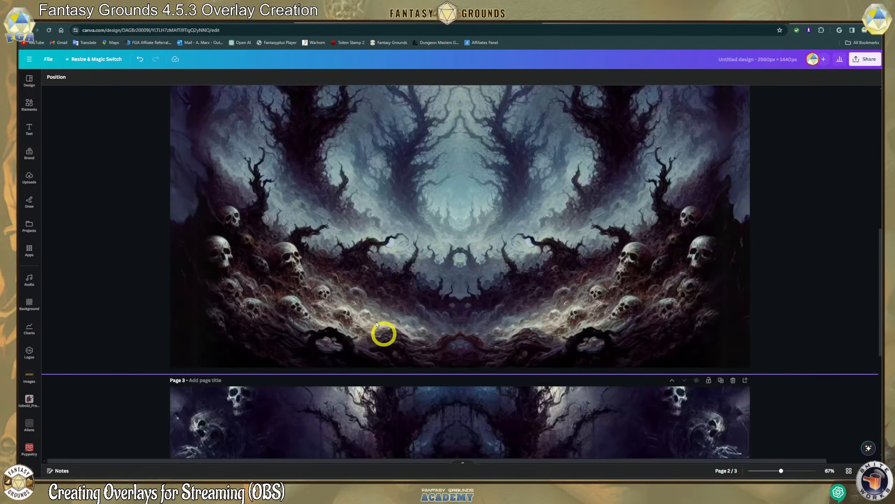
scroll(374, 293, up, 3)
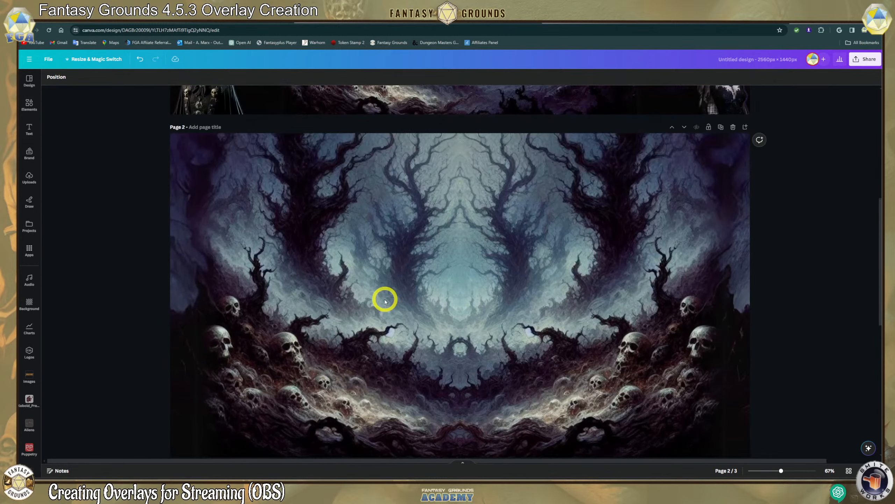
scroll(385, 300, down, 2)
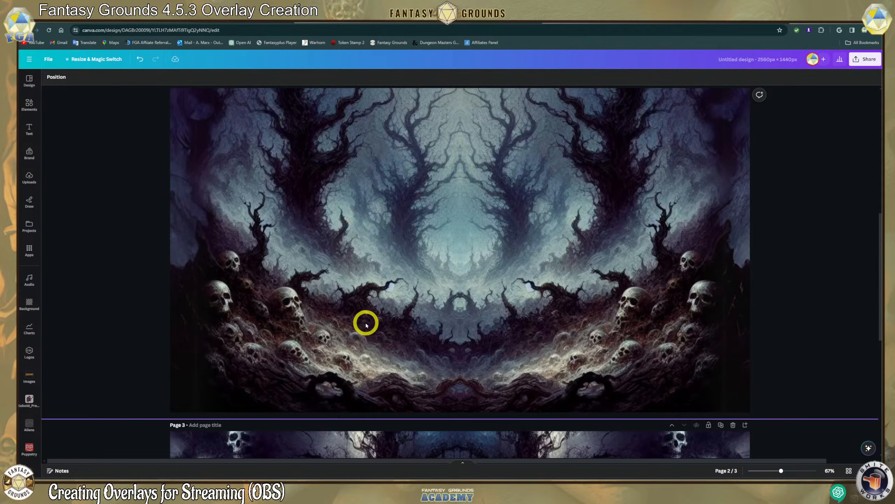
scroll(365, 322, up, 3)
scroll(365, 323, down, 2)
scroll(363, 317, up, 9)
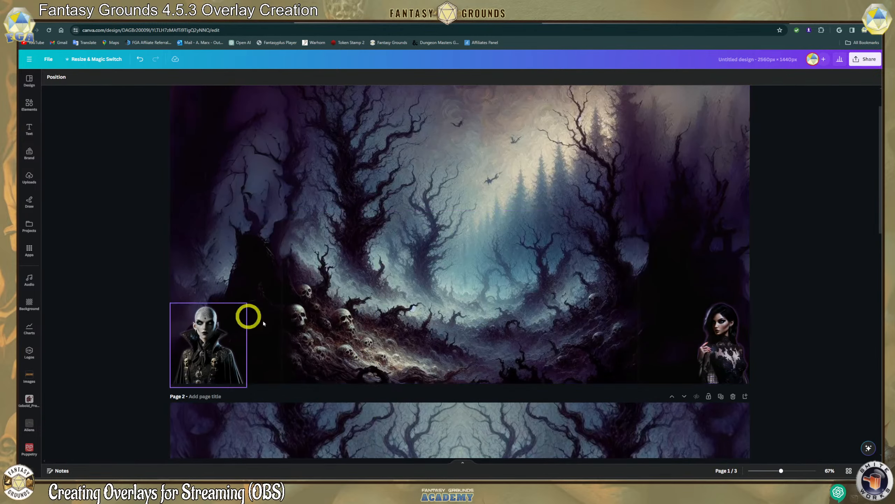
scroll(474, 290, up, 2)
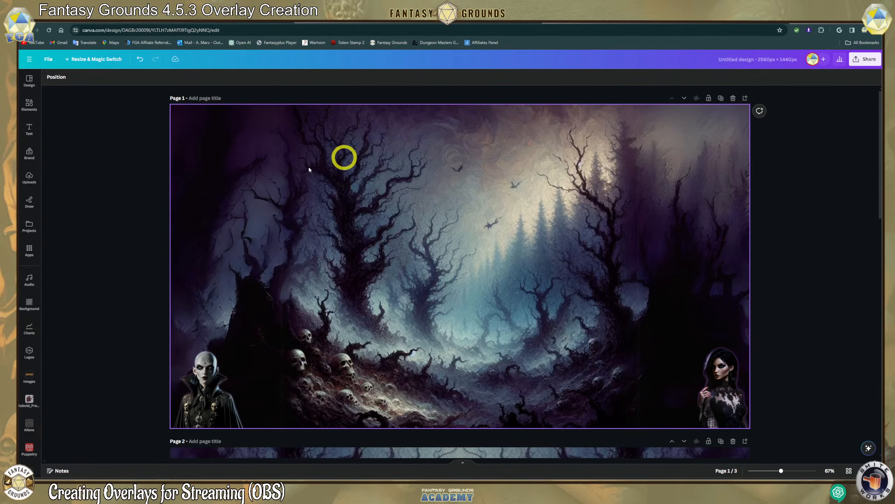
scroll(363, 315, down, 3)
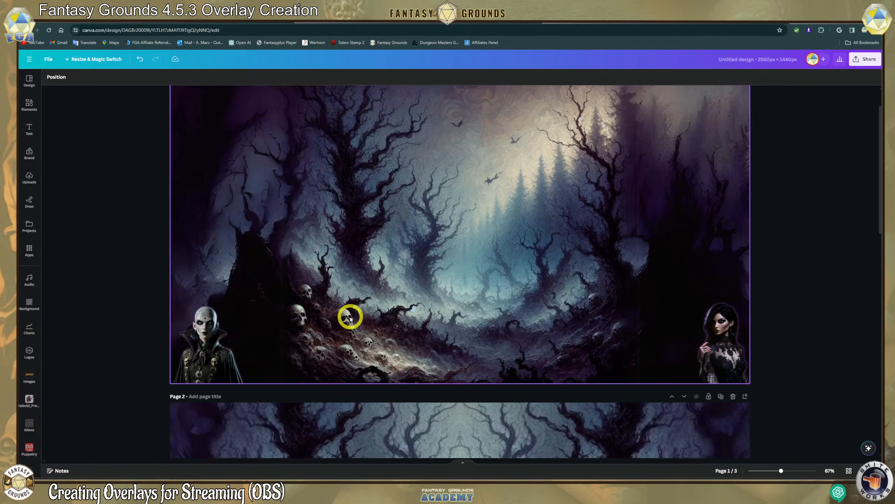
scroll(344, 288, up, 2)
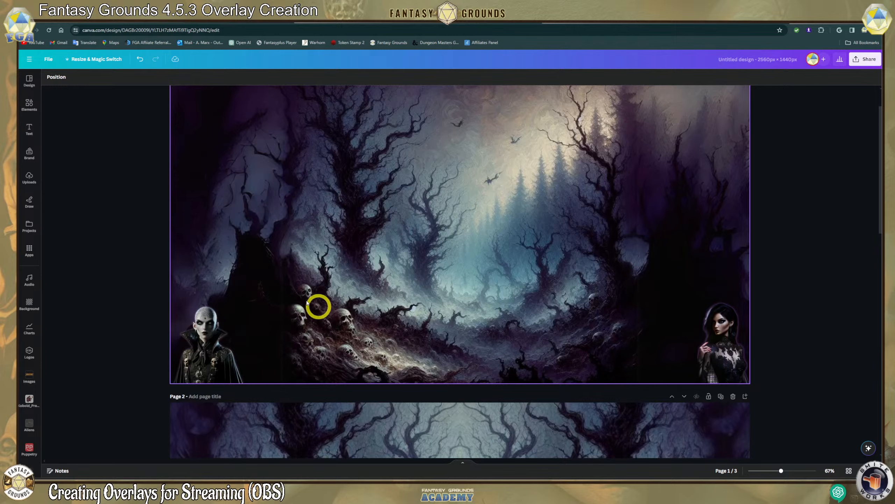
Shift the forest background on page 1 slightly down, after comparing it with the mirrored skull forest on page 2.
scroll(363, 334, down, 6)
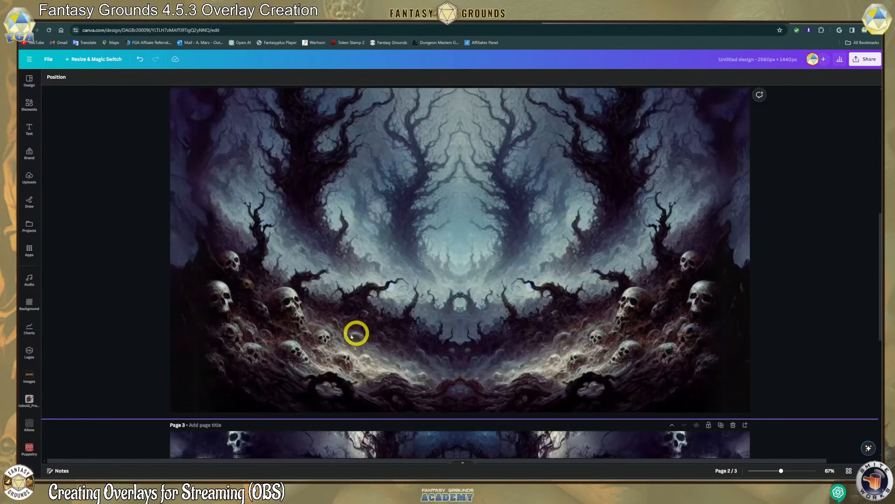
scroll(426, 334, up, 5)
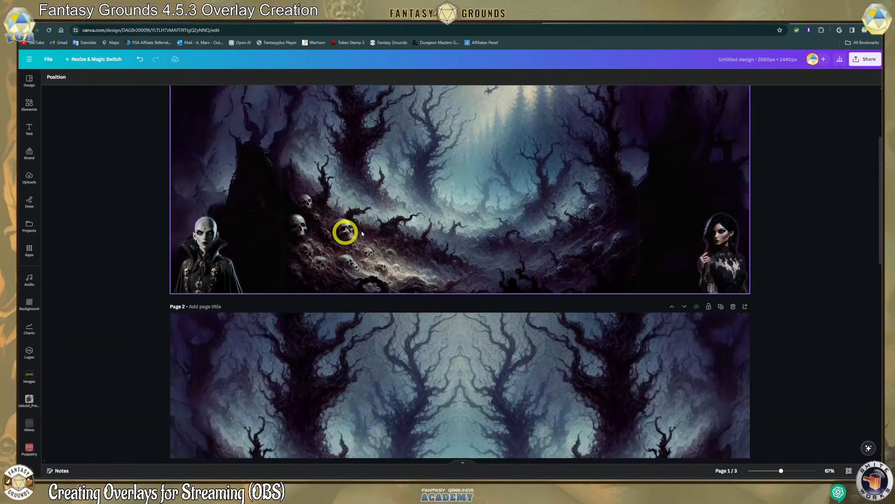
scroll(422, 237, down, 1)
scroll(423, 237, up, 2)
click(422, 237)
scroll(422, 237, up, 1)
drag(388, 246, 410, 245)
click(286, 270)
drag(330, 263, 325, 284)
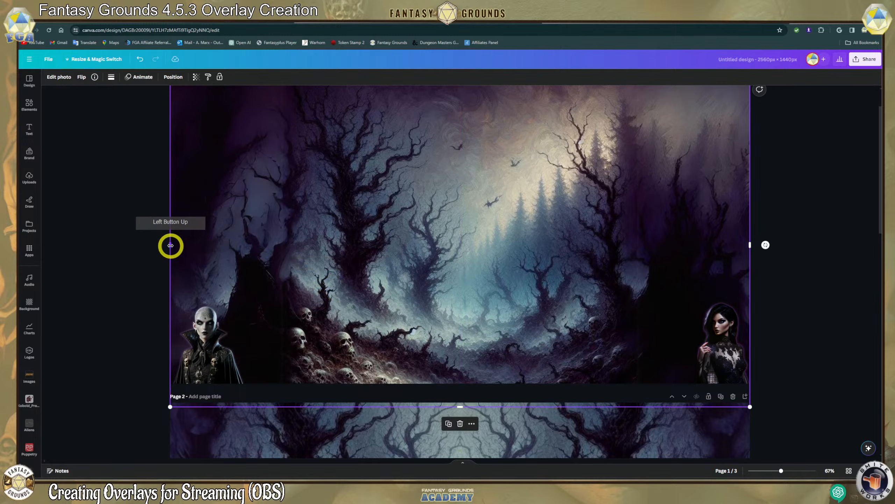
Crop both dark sides off page 1's forest background and move the image so its right edge meets the page centre.
drag(170, 245, 279, 247)
drag(751, 244, 641, 250)
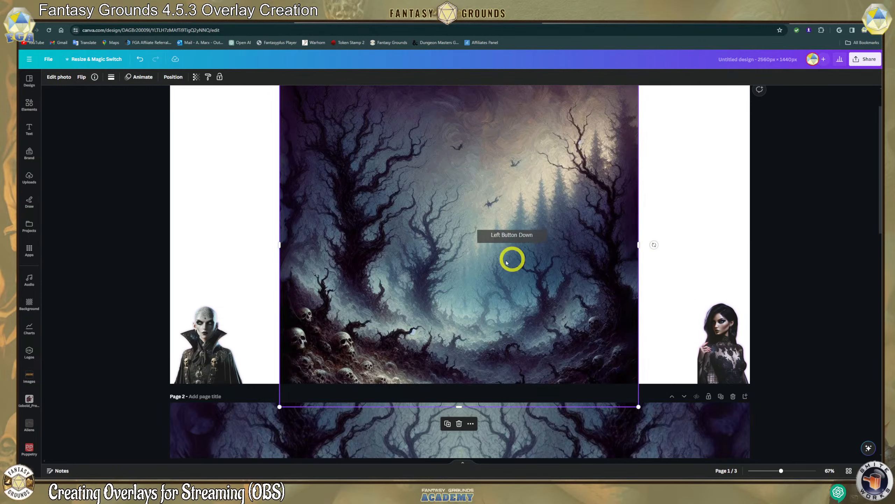
drag(511, 256, 636, 260)
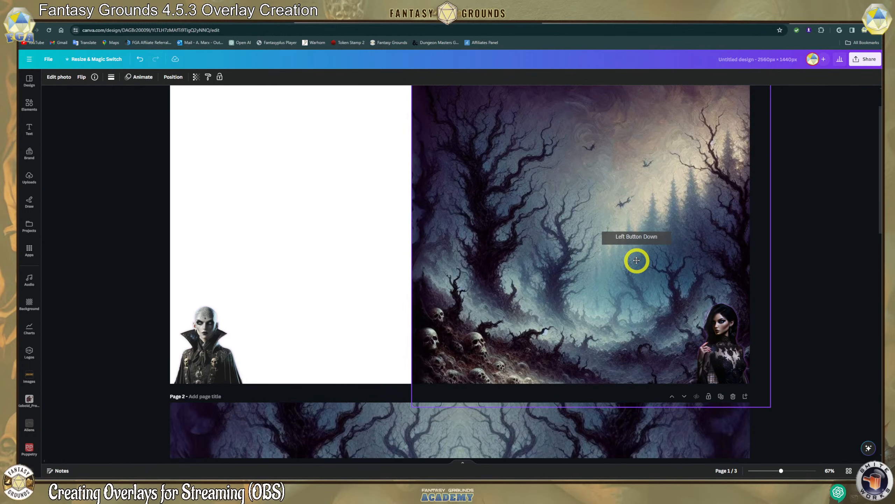
drag(635, 260, 398, 328)
drag(542, 308, 367, 279)
click(531, 255)
click(371, 248)
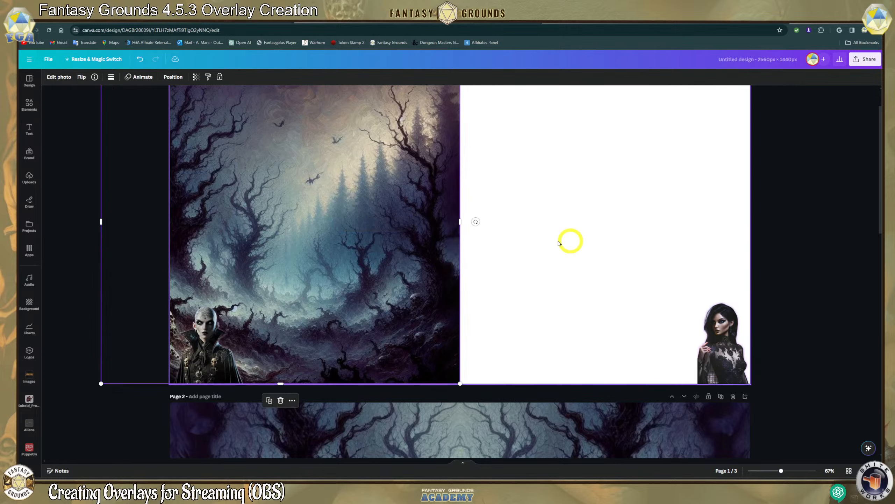
click(366, 235)
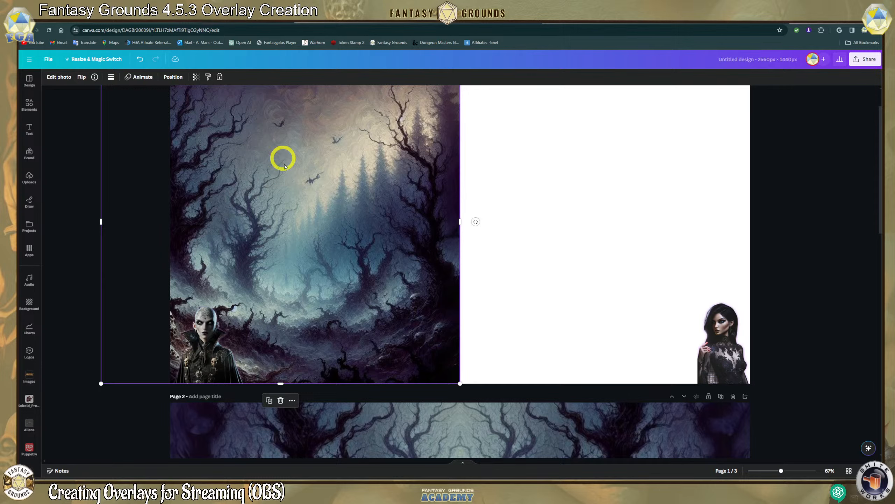
Duplicate the cropped forest image on page 1 and move the copy toward the right half of the page.
right_click(249, 165)
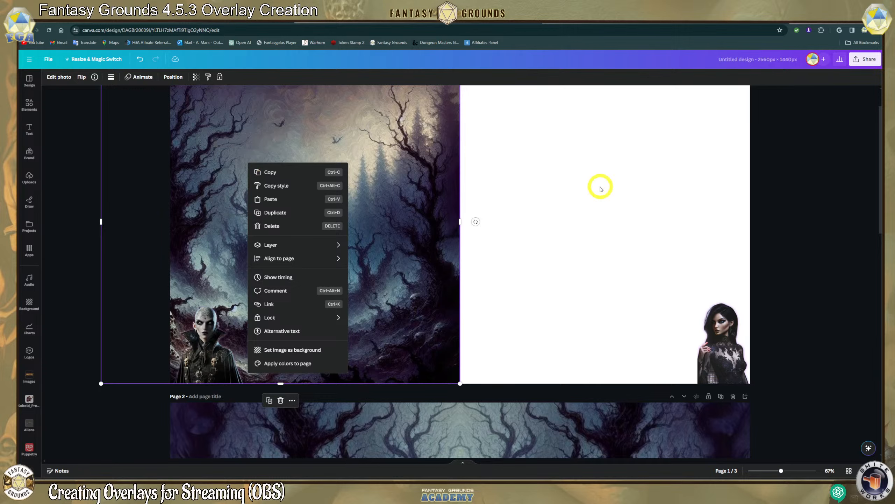
click(322, 203)
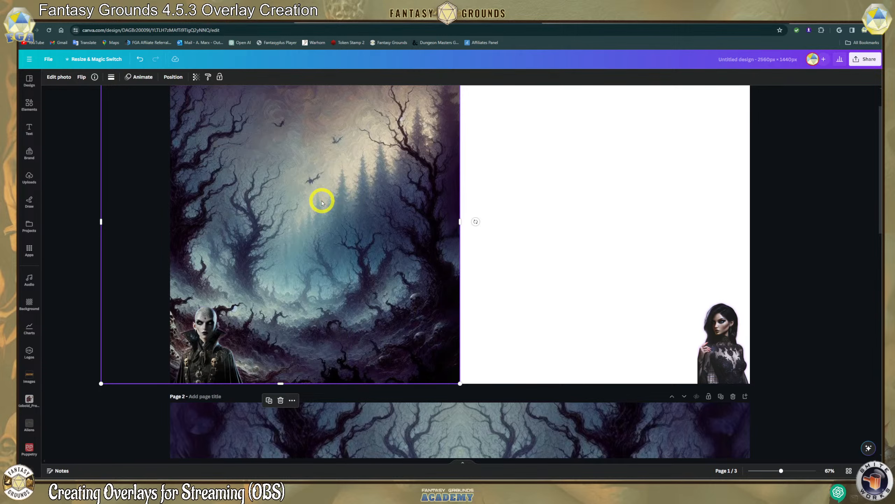
click(268, 401)
drag(317, 305, 495, 303)
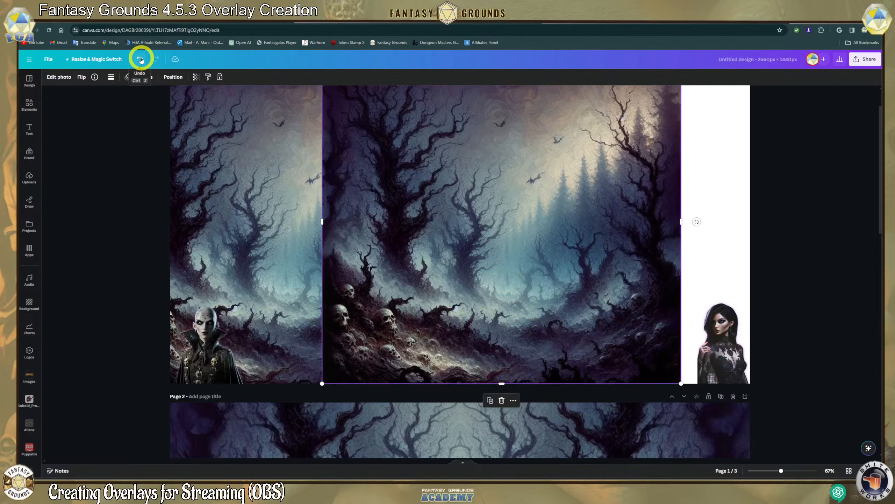
Flip the copied forest image horizontally and align its left edge with the original's right edge at the page centre.
click(82, 77)
click(102, 95)
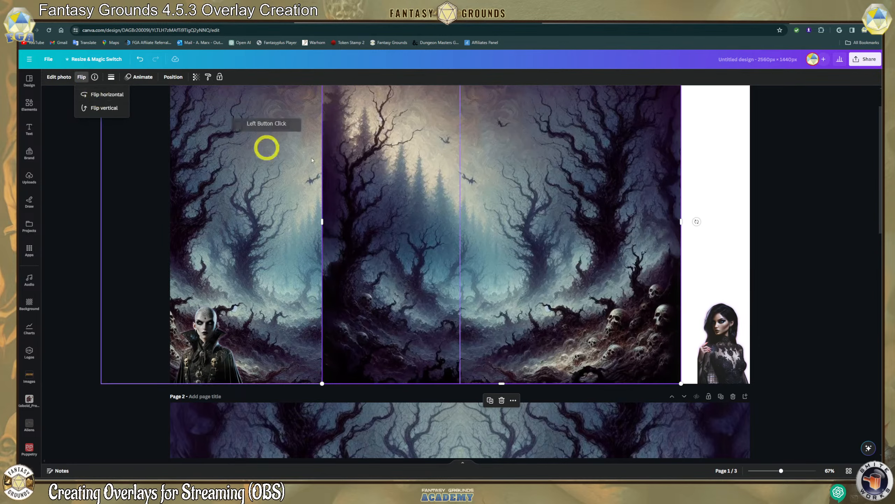
drag(429, 219, 567, 217)
drag(569, 216, 565, 216)
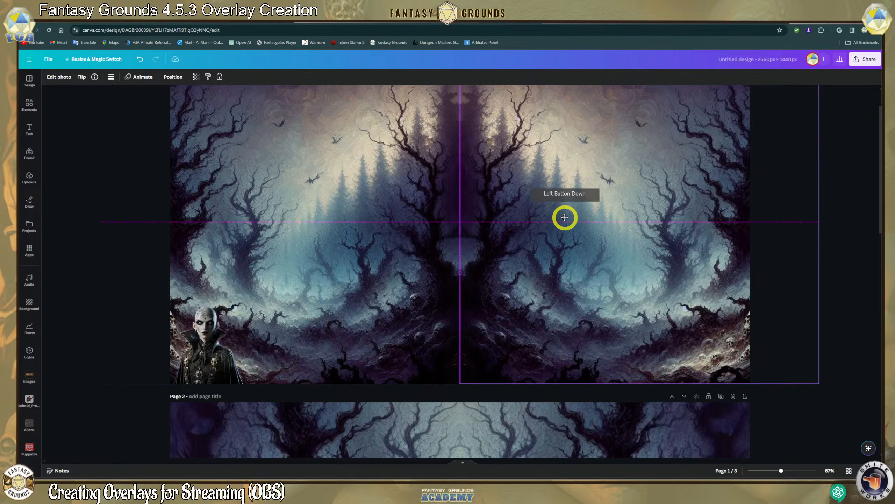
click(74, 274)
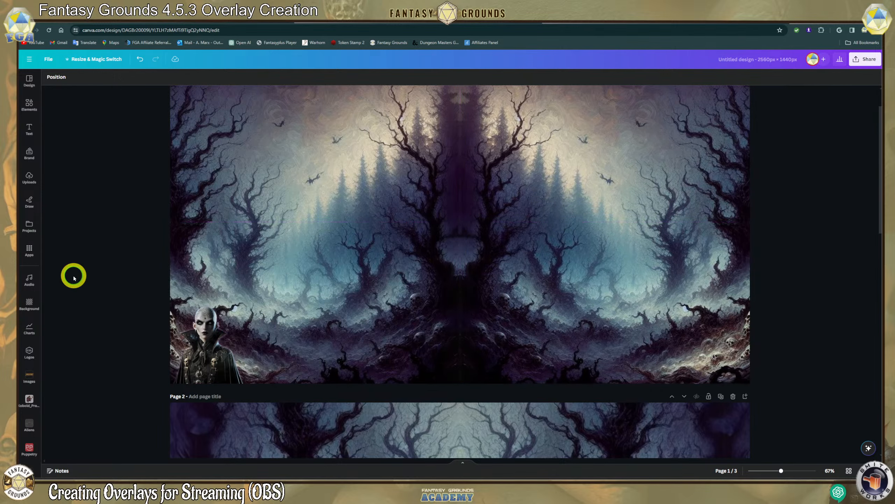
Move the two forest images inward so their outer edges sit flush with page 1's left and right edges.
drag(352, 310, 419, 314)
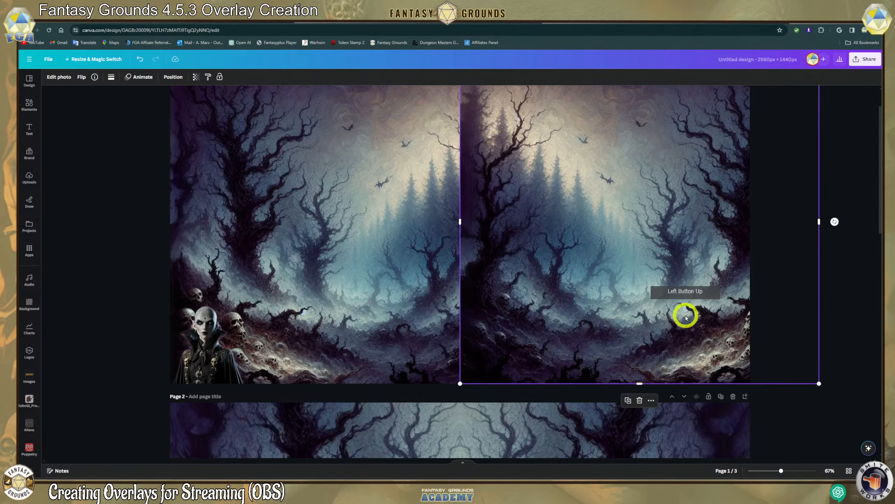
drag(686, 314, 601, 313)
click(297, 236)
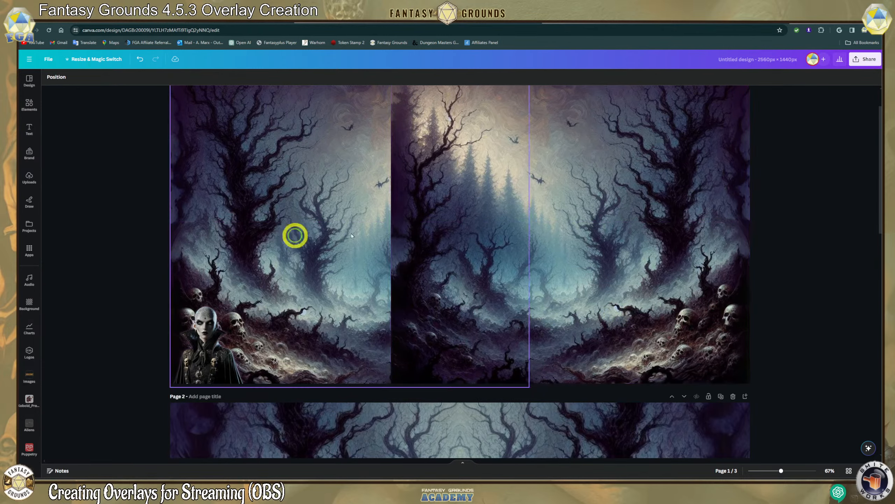
Crop the inner edges of both forest images so they meet without overlapping, slightly left of the page centre.
click(407, 204)
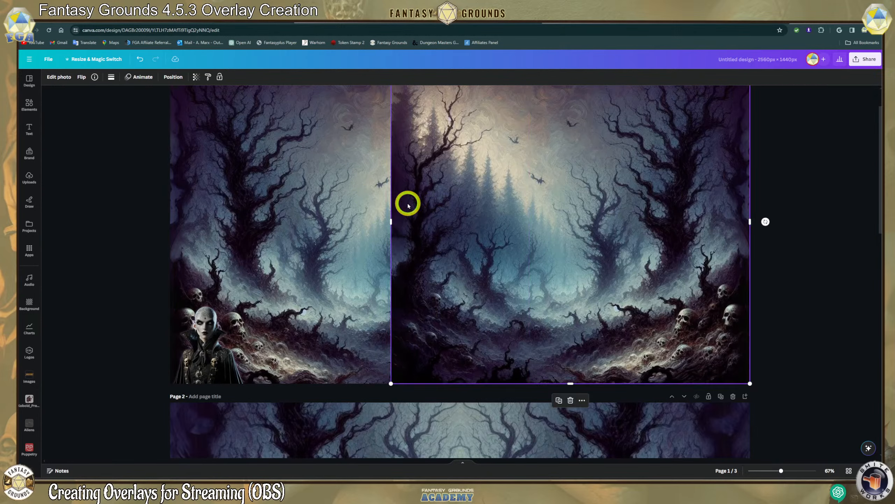
click(393, 227)
drag(393, 222, 436, 227)
click(494, 226)
click(549, 229)
click(564, 219)
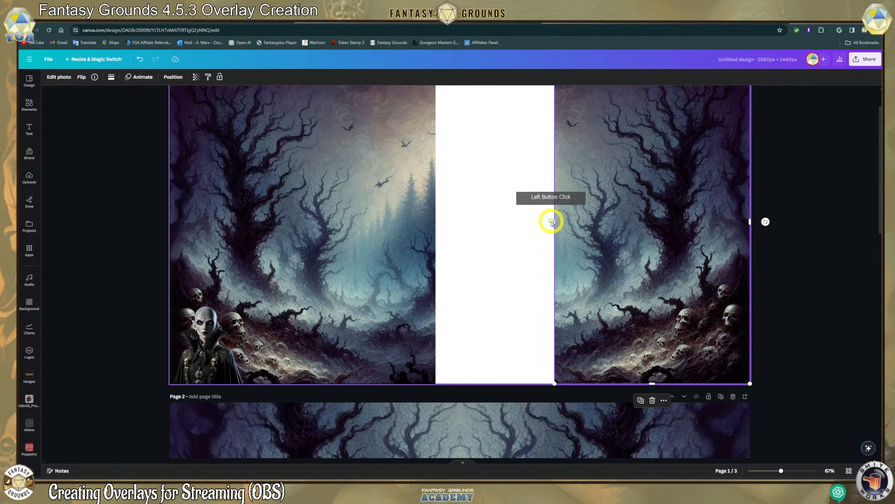
drag(554, 220, 436, 226)
mouse_move(366, 227)
mouse_down()
mouse_move(358, 229)
mouse_move(372, 226)
mouse_up()
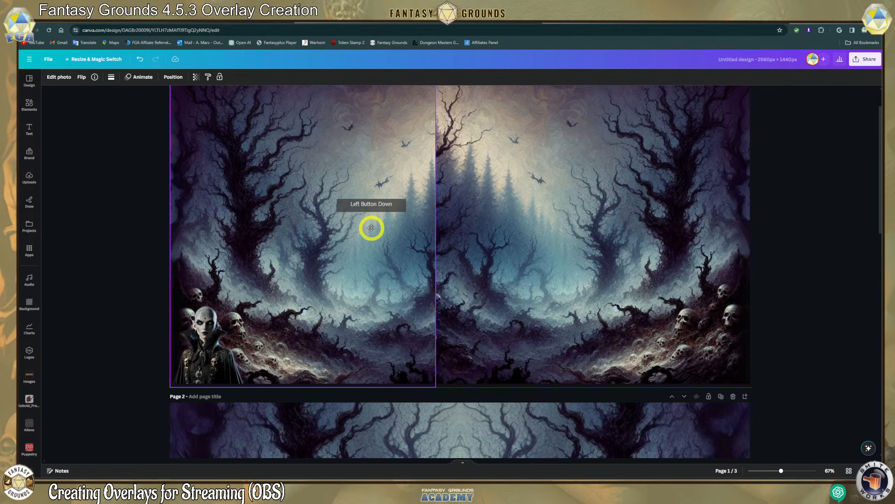
Readjust the inner crops of both forest images so the mirrored halves meet exactly at the centre of page 1.
click(592, 301)
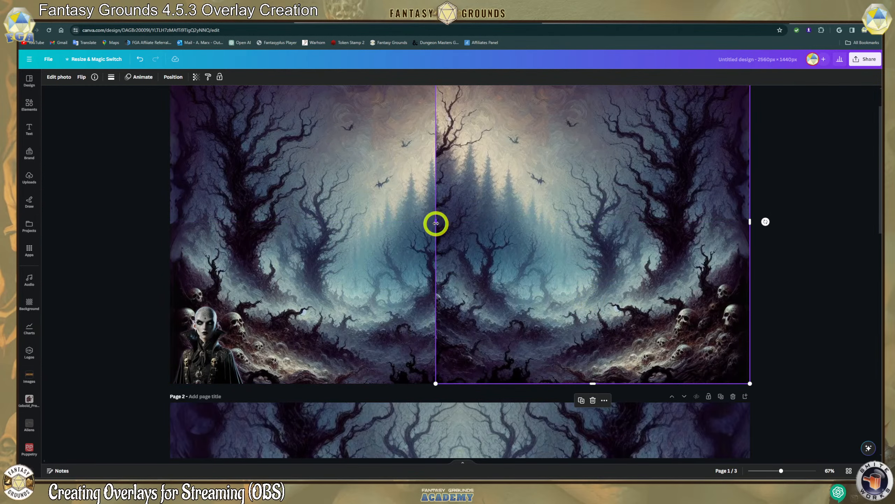
drag(436, 222, 468, 224)
click(419, 223)
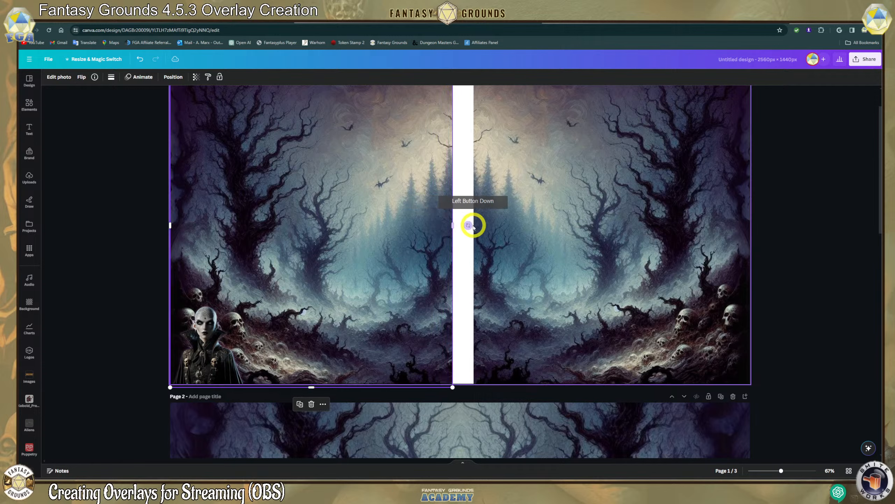
click(452, 225)
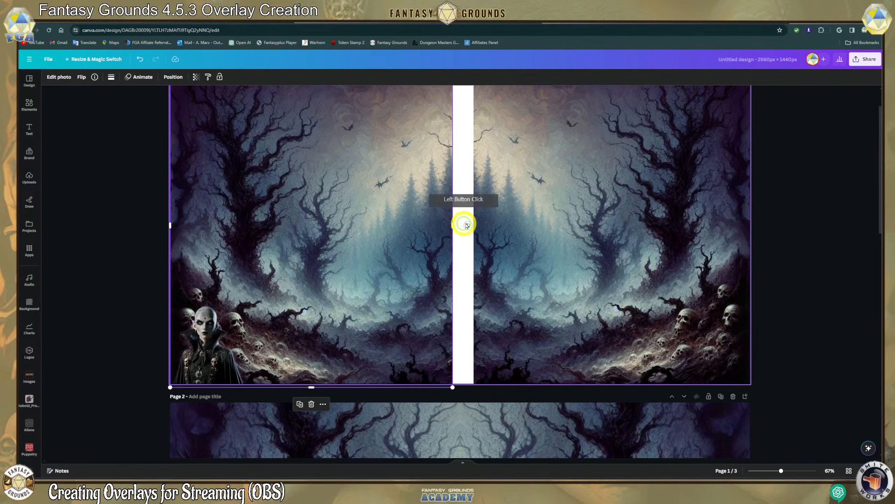
click(485, 230)
drag(475, 224, 415, 236)
click(452, 224)
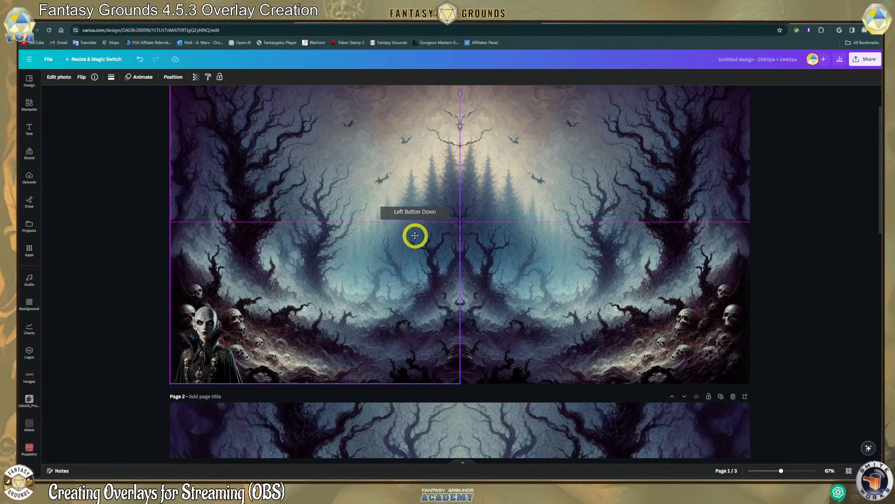
click(98, 234)
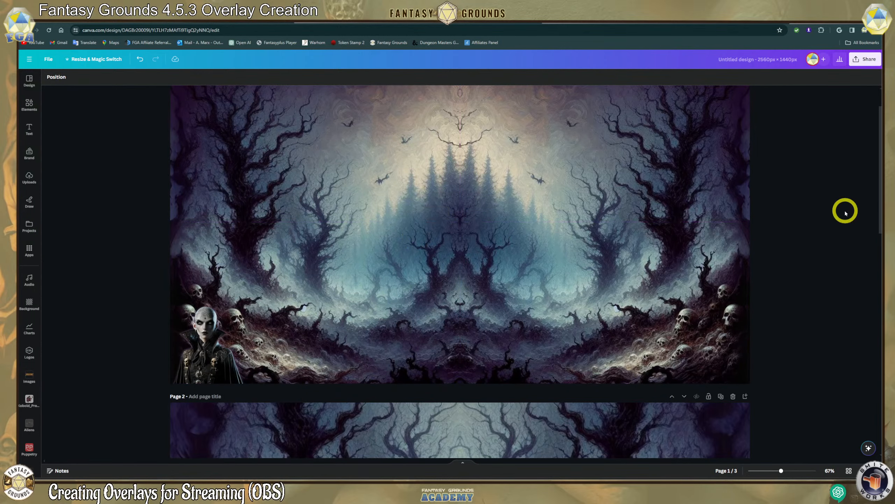
Move the bald vampire portrait toward the page centre and send the right forest half backward behind the dark-haired woman's portrait.
click(593, 232)
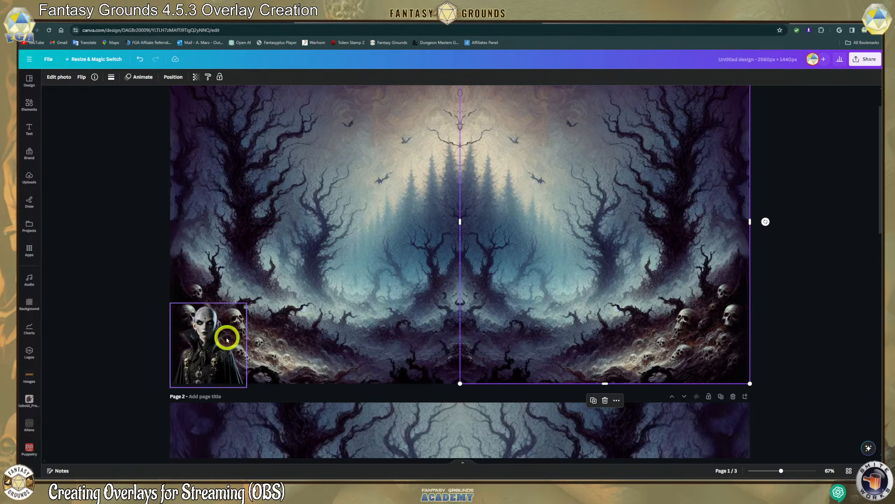
drag(227, 338, 370, 336)
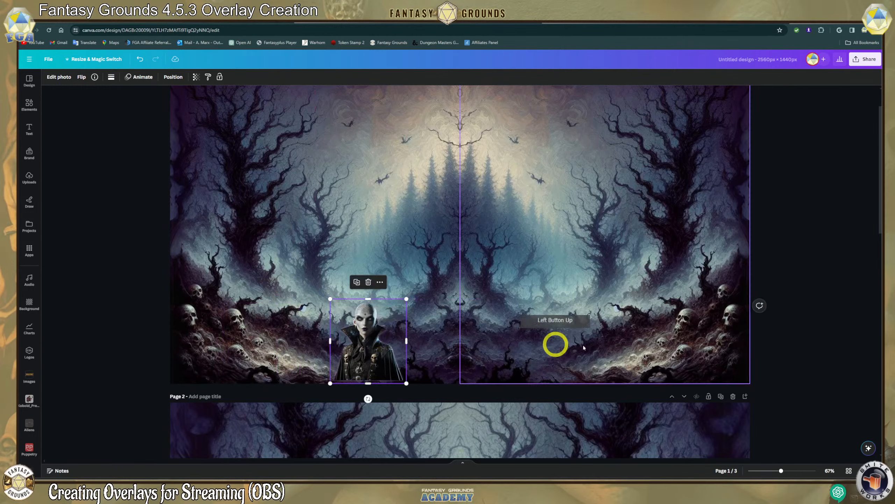
click(706, 356)
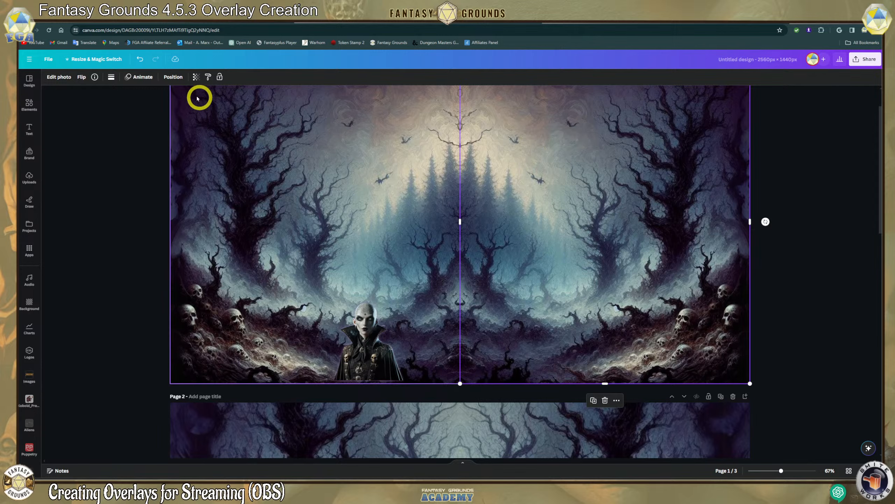
click(171, 78)
click(120, 94)
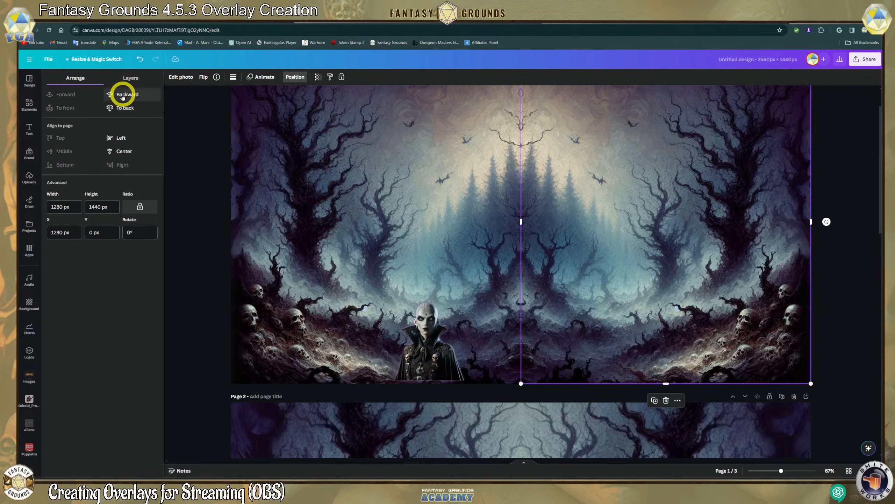
click(856, 321)
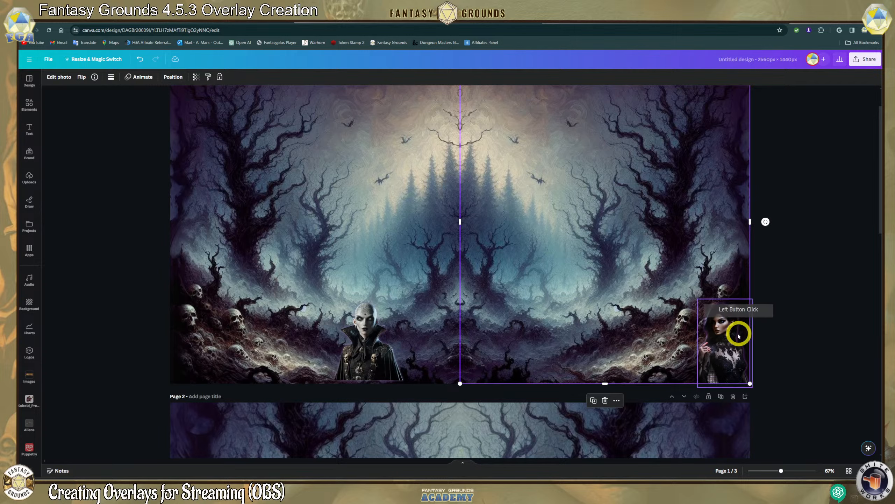
Place the bald vampire and dark-haired woman portraits side by side around the centre of page 1's bottom edge.
click(727, 351)
drag(727, 351, 716, 349)
click(364, 338)
drag(364, 340, 401, 341)
drag(723, 332, 496, 320)
drag(390, 335, 406, 339)
drag(645, 299, 644, 299)
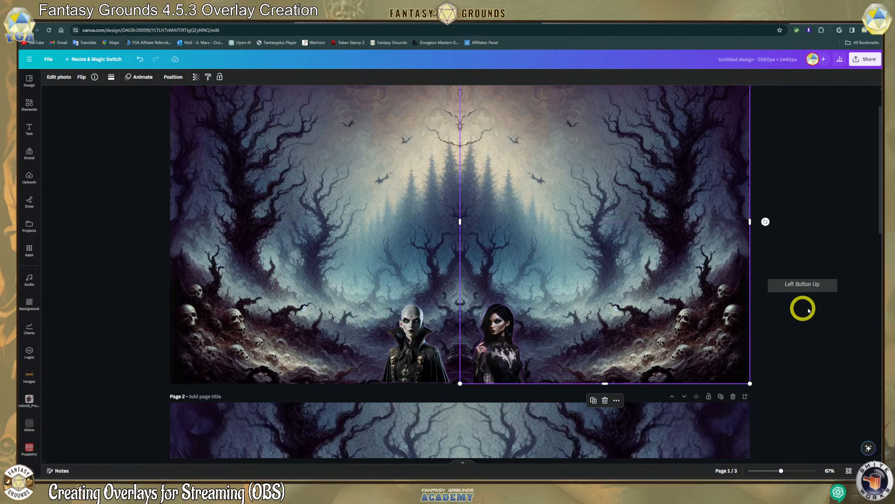
click(810, 305)
Check the two forest halves and the two character portraits on page 1 as separate layers.
click(513, 336)
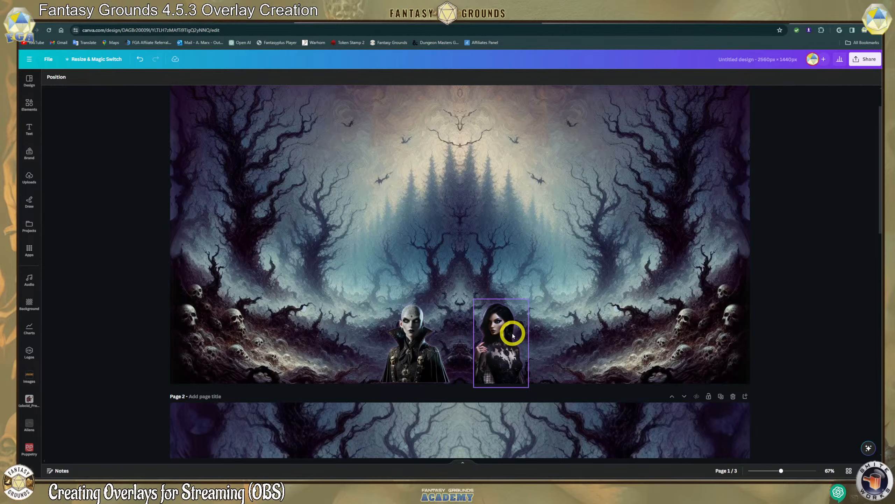
click(369, 350)
scroll(372, 345, up, 1)
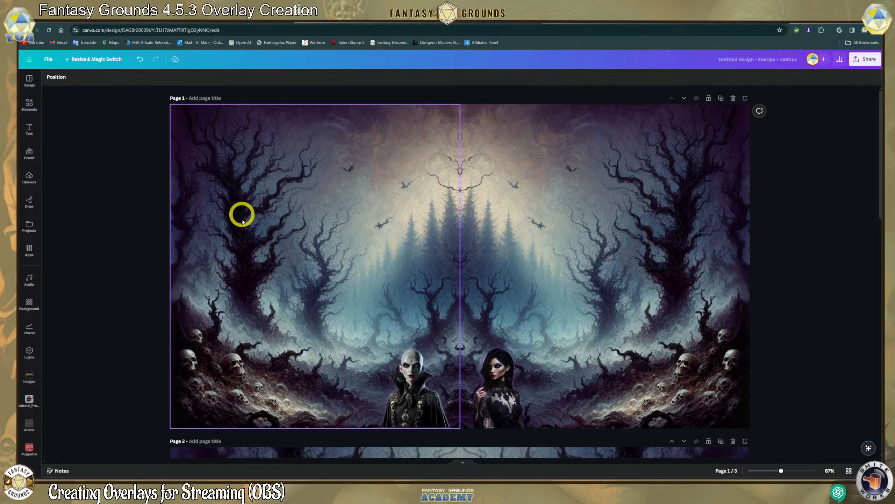
click(559, 293)
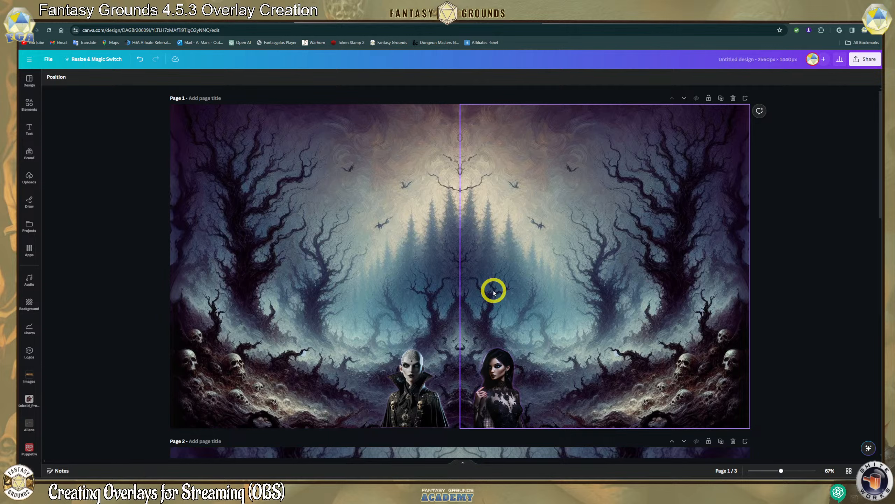
click(410, 376)
click(499, 367)
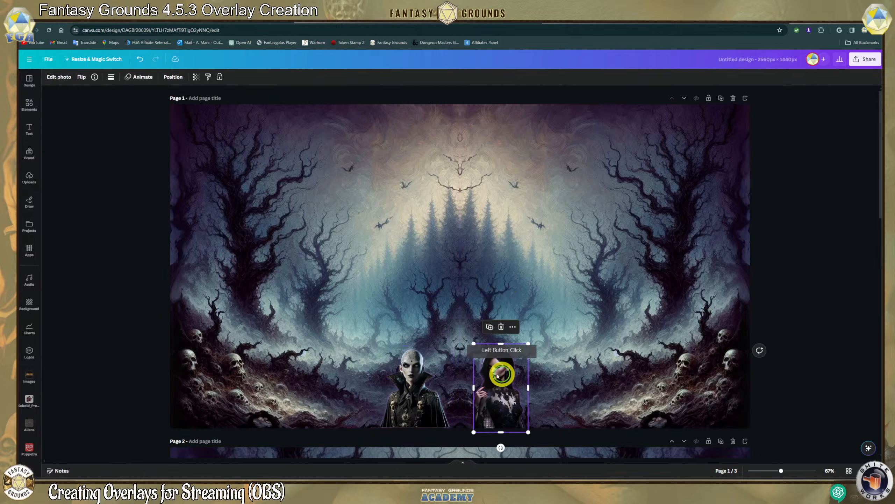
click(413, 382)
click(494, 376)
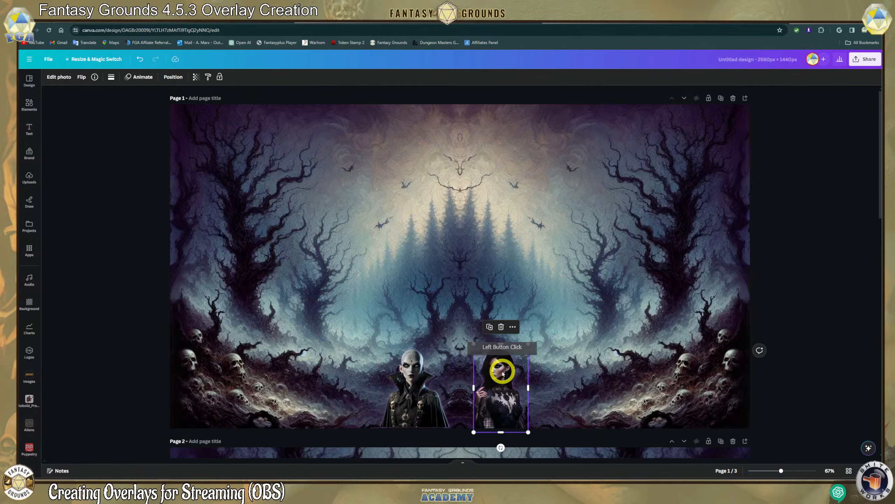
click(416, 375)
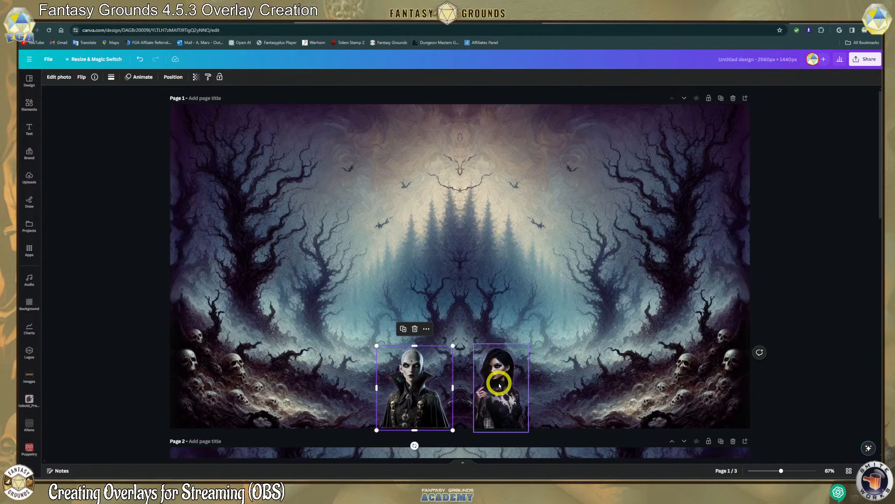
Move the dark-haired woman's portrait closer to the bald vampire at the bottom of page 1.
drag(500, 378, 489, 378)
click(416, 398)
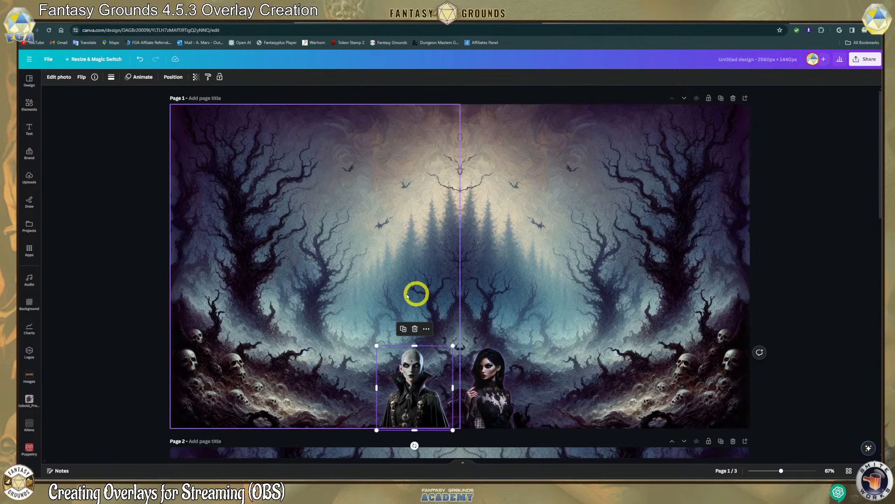
click(359, 283)
click(799, 262)
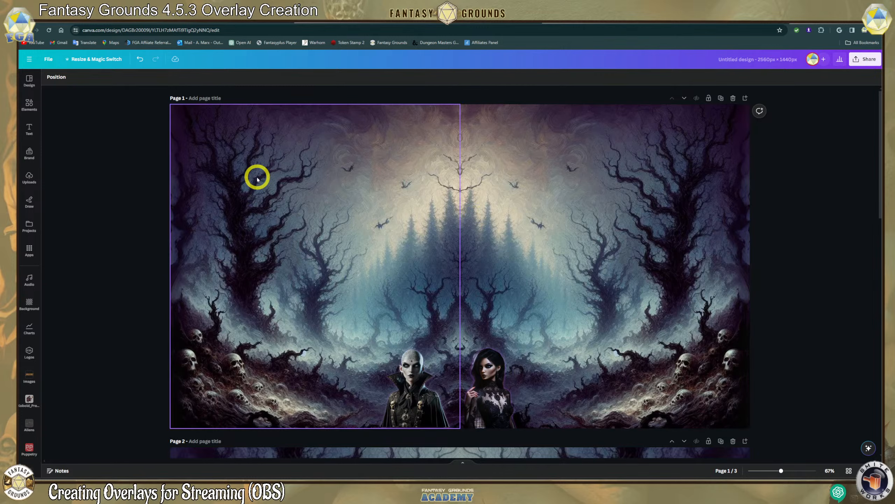
Add a square shape to page 1 and place it near the page's upper-left corner.
click(29, 104)
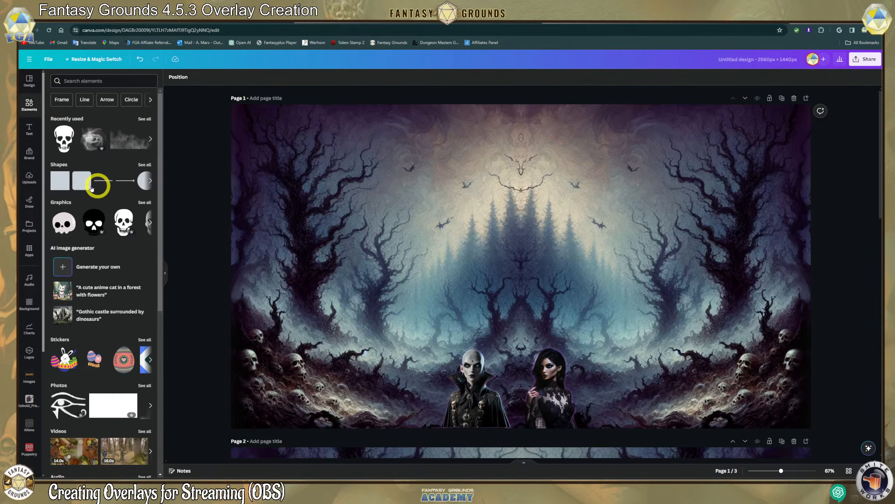
click(64, 178)
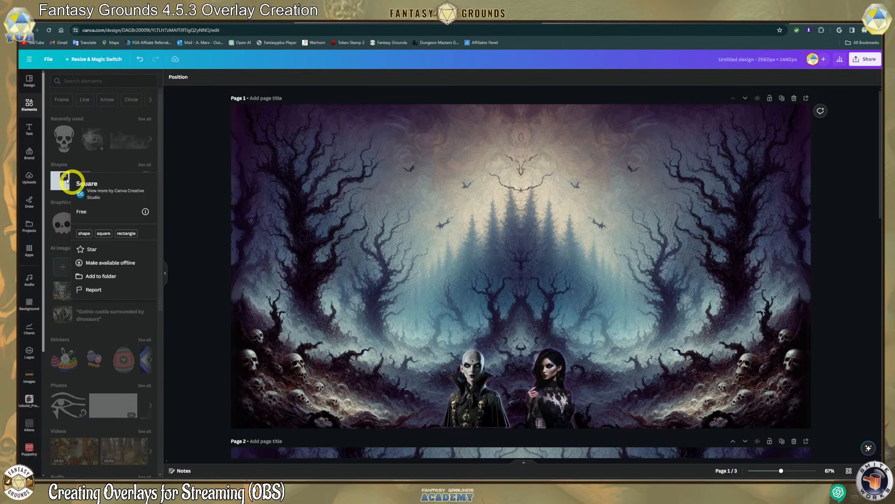
click(55, 183)
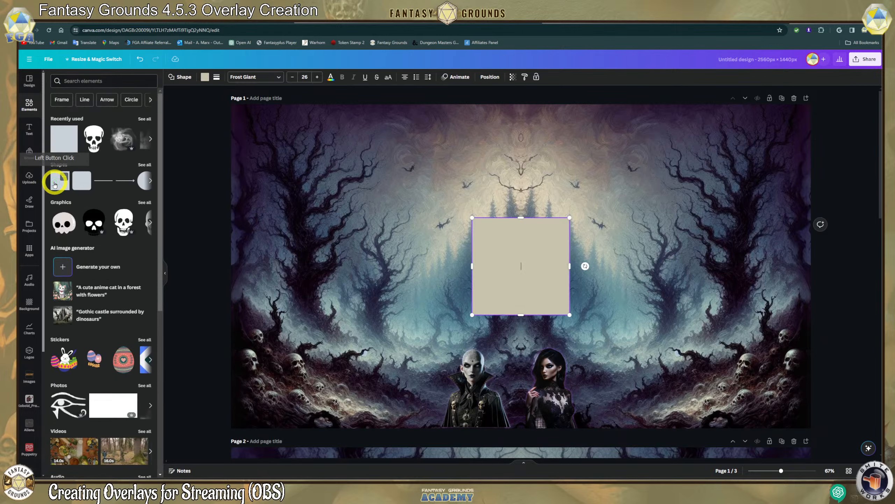
click(515, 255)
click(656, 251)
click(511, 256)
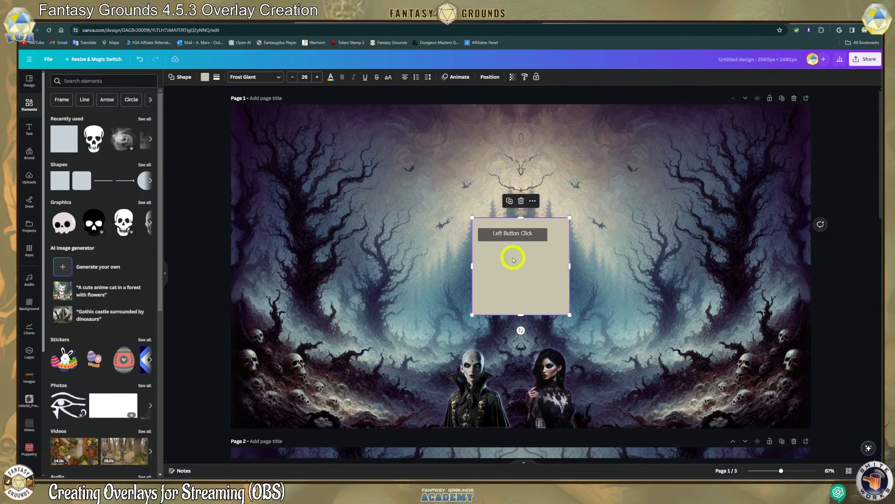
drag(511, 256, 296, 148)
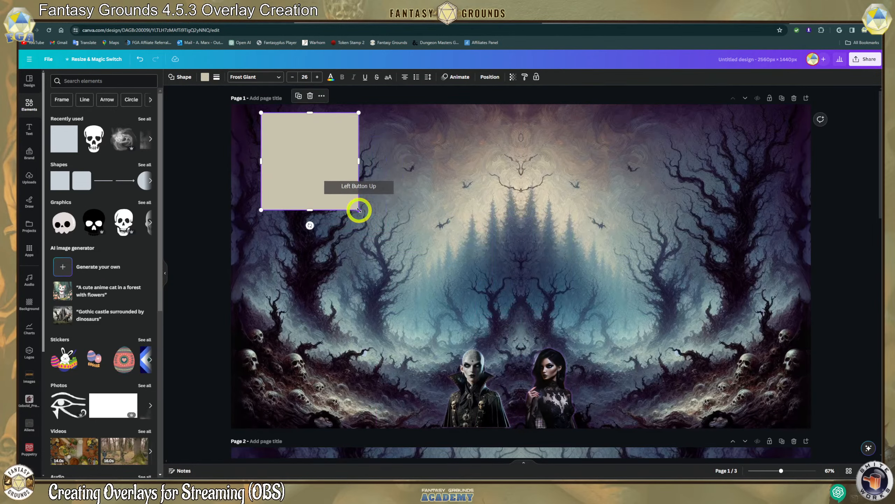
Stretch the square into a wide rectangle covering most of page 1, leaving a forest border and a taller strip along the bottom.
drag(359, 209, 486, 378)
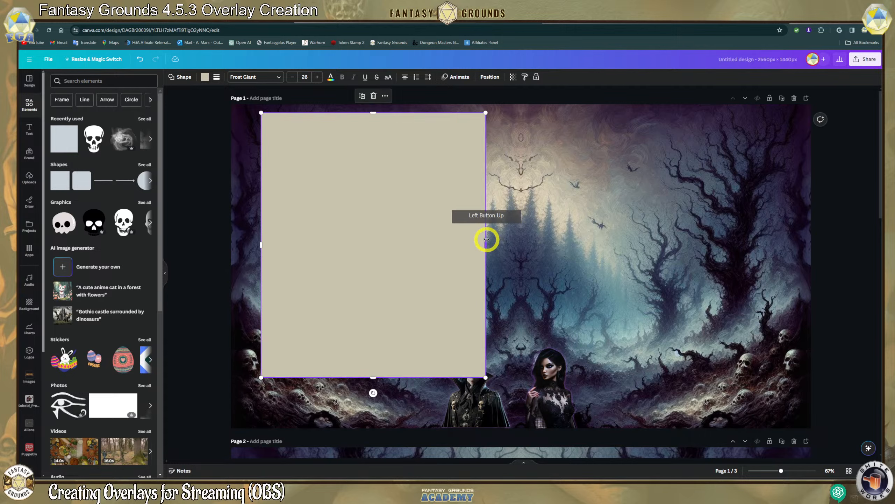
drag(486, 244, 794, 234)
drag(691, 230, 656, 226)
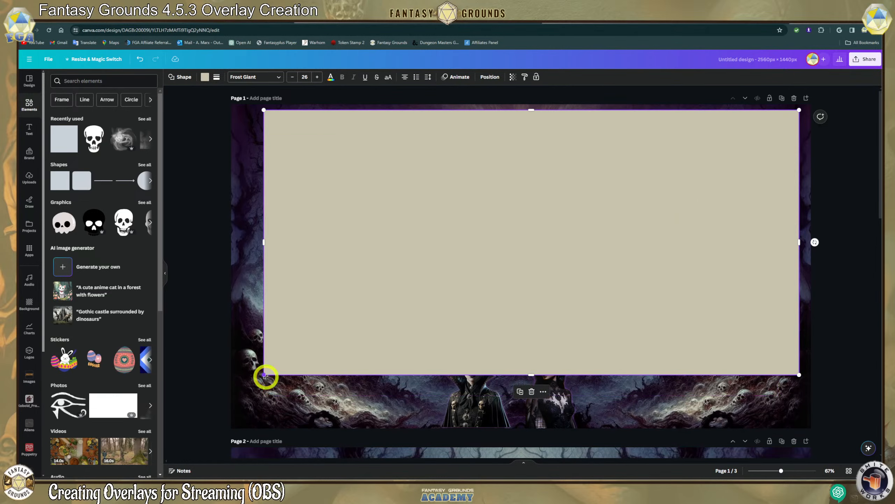
drag(266, 376, 267, 375)
drag(533, 375, 534, 400)
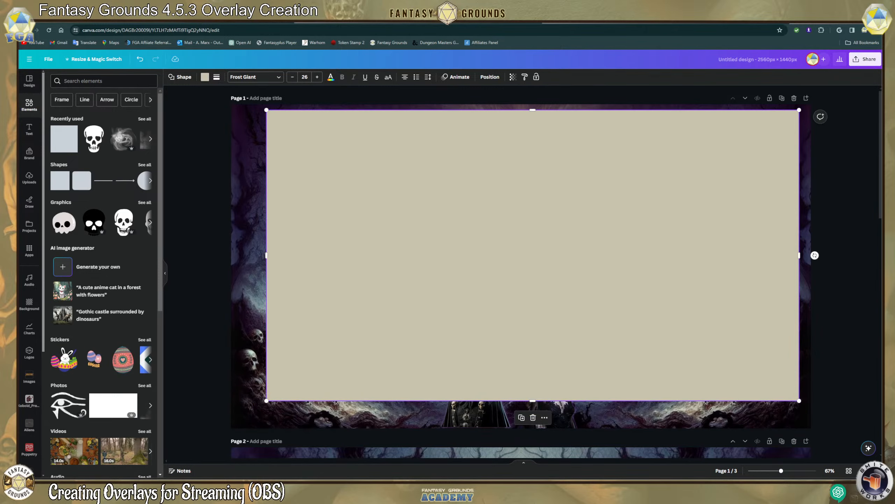
Switch to Fantasy Grounds and turn its maximised view into a floating window over the Canva design.
mouse_move(161, 478)
click(881, 46)
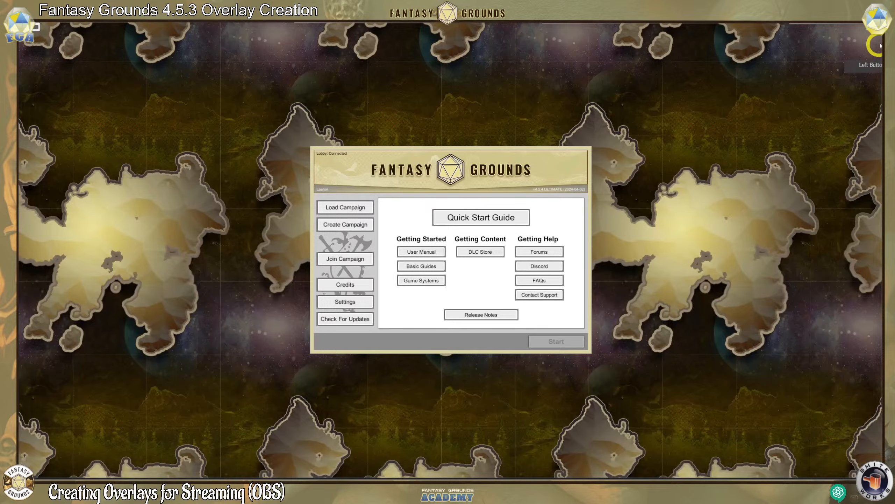
drag(448, 19, 447, 17)
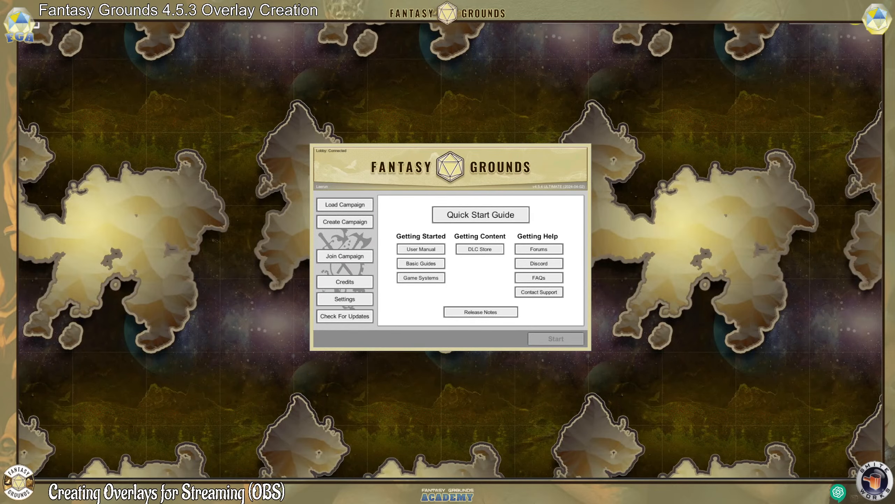
drag(766, 13, 518, 48)
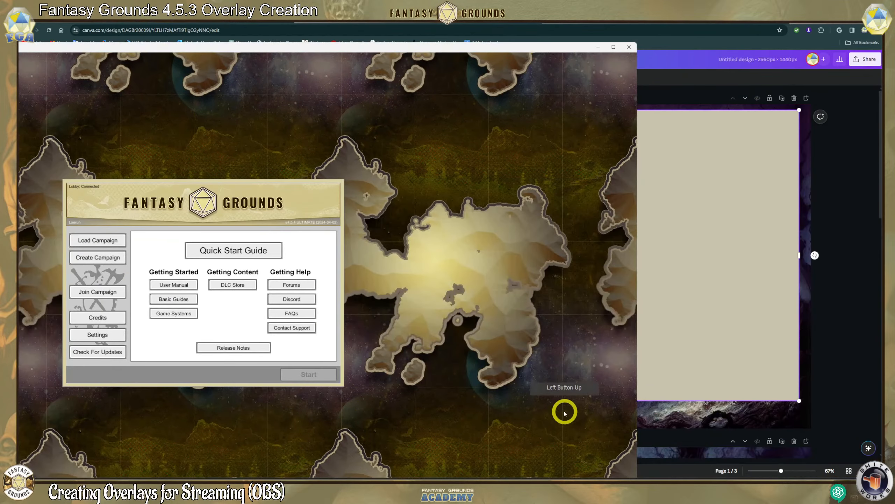
click(636, 46)
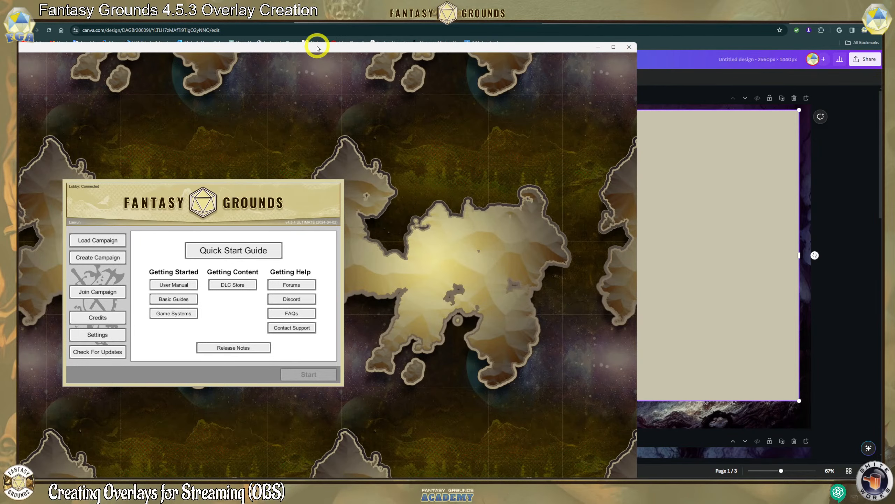
Reposition the floating Fantasy Grounds window over the Canva design and make it narrower.
drag(318, 48, 325, 78)
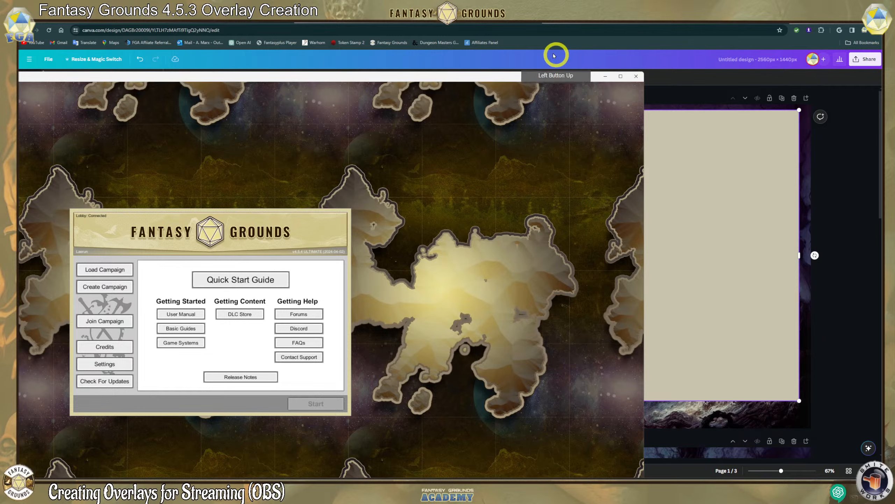
drag(540, 75, 502, 66)
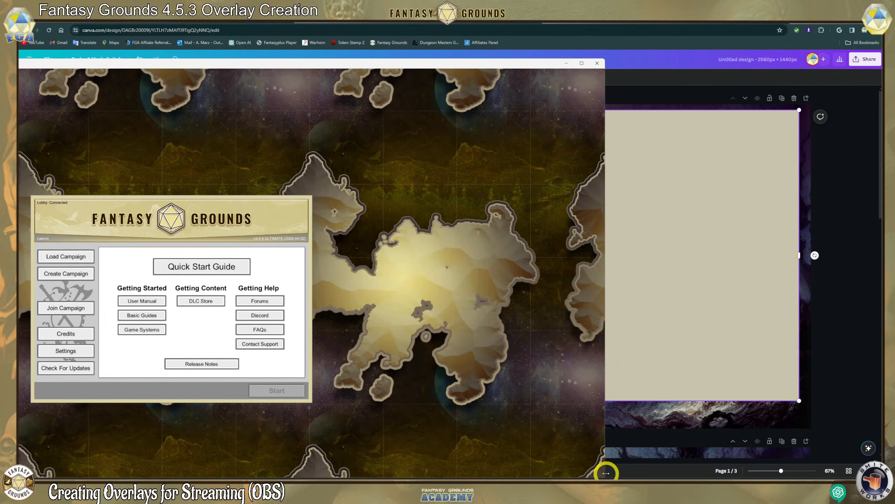
drag(606, 473, 535, 450)
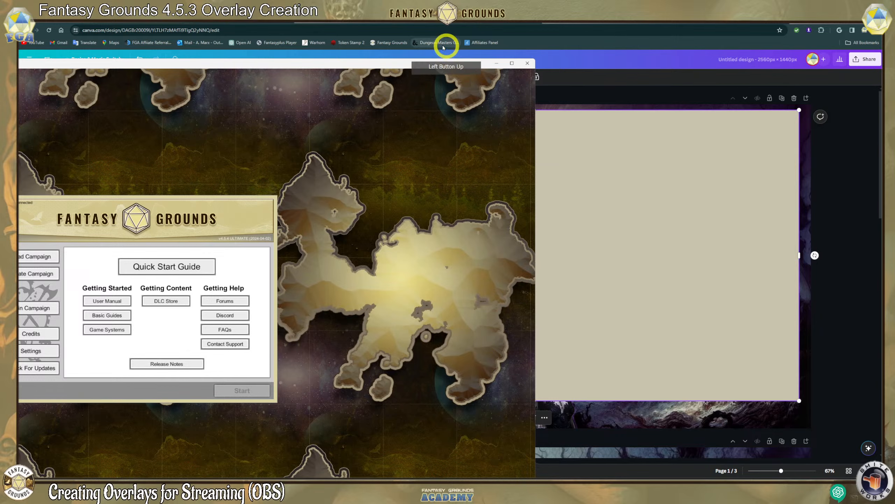
drag(434, 65, 487, 40)
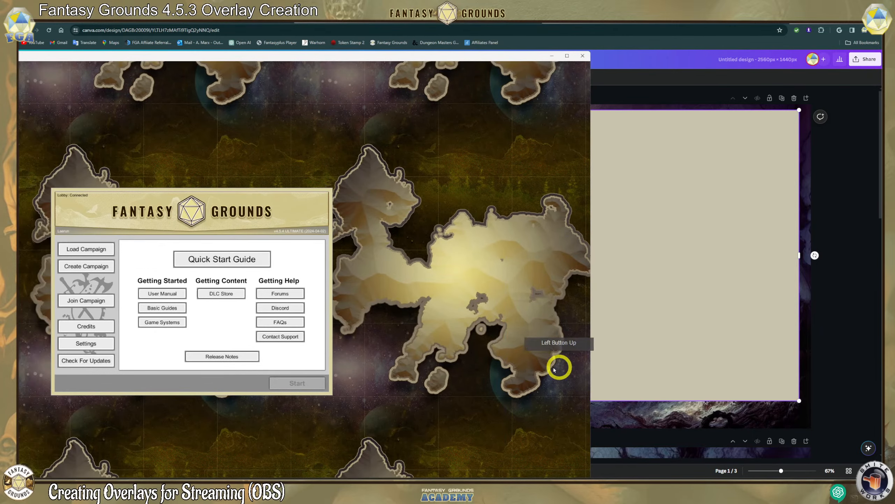
click(452, 143)
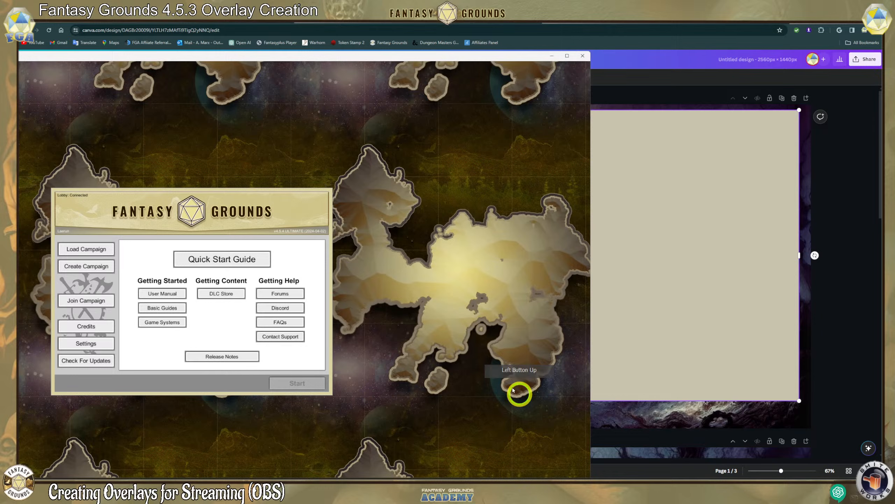
drag(422, 61, 367, 66)
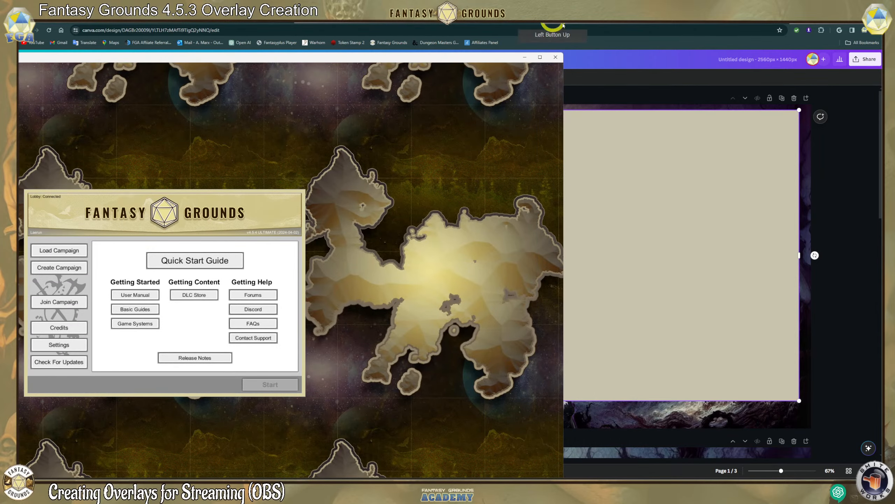
Compare the Fantasy Grounds window maximised and floating over the design, and switch back to the Canva page.
click(539, 56)
click(739, 373)
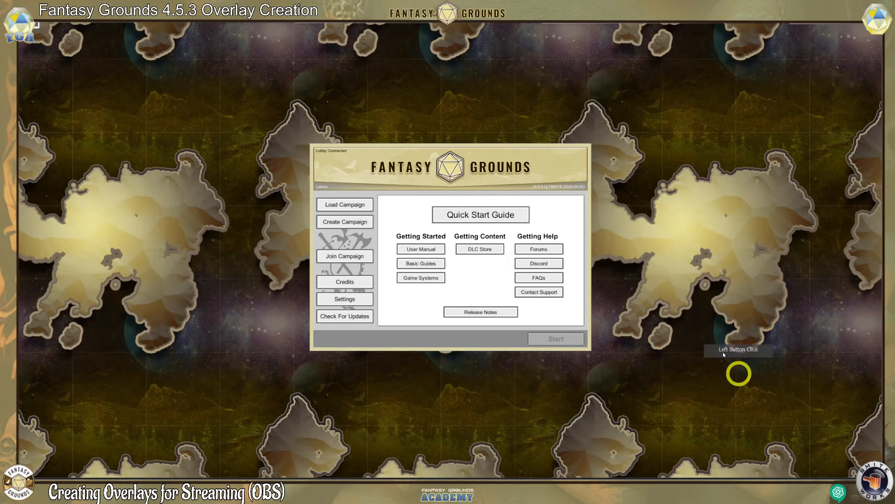
click(859, 14)
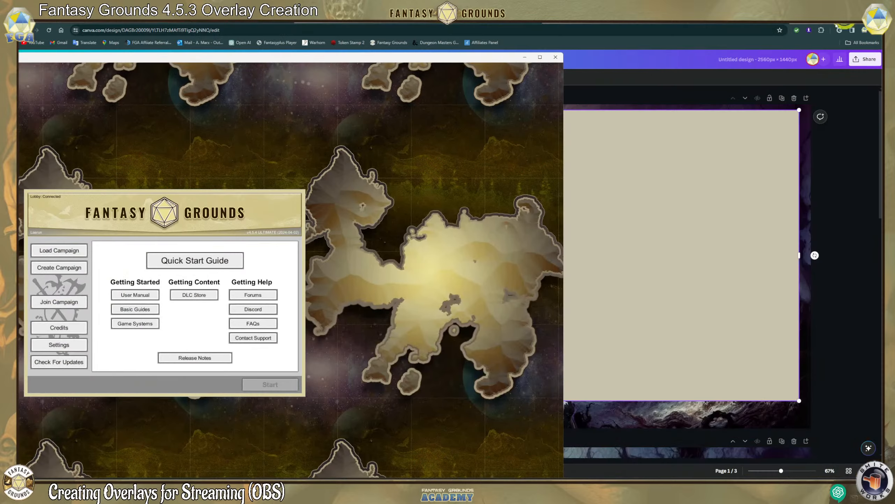
drag(431, 58, 426, 115)
click(374, 309)
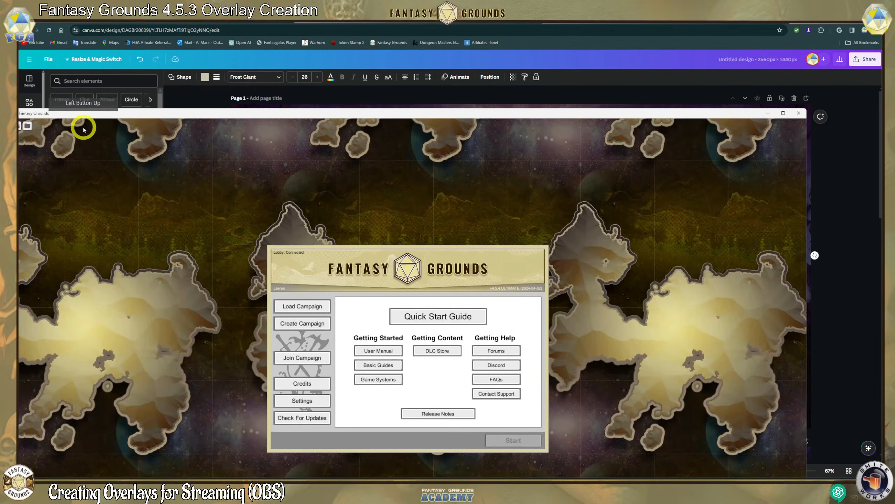
click(790, 114)
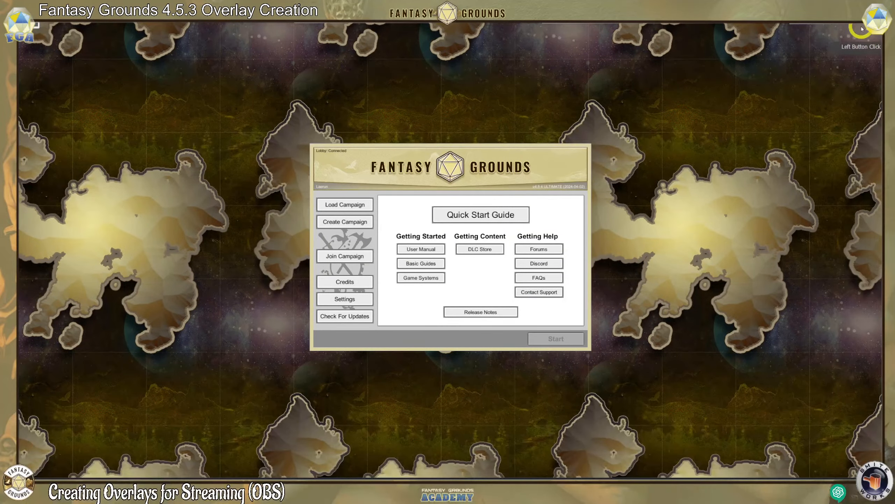
mouse_move(861, 24)
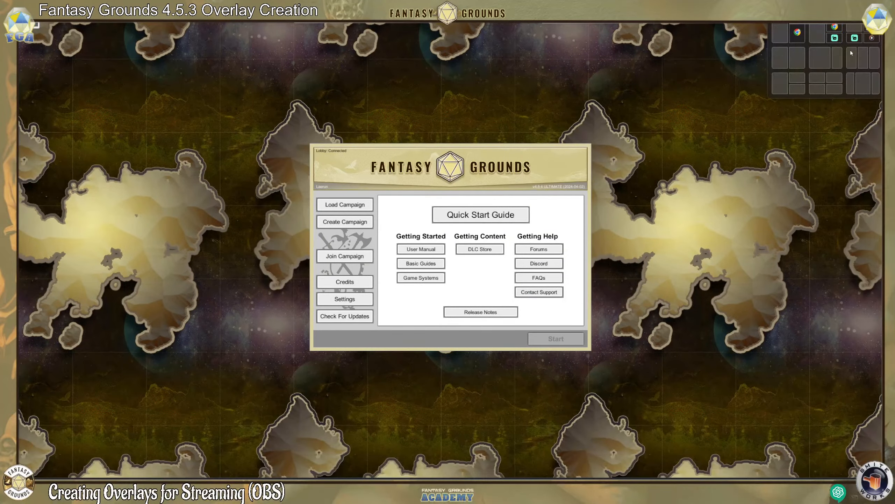
click(846, 17)
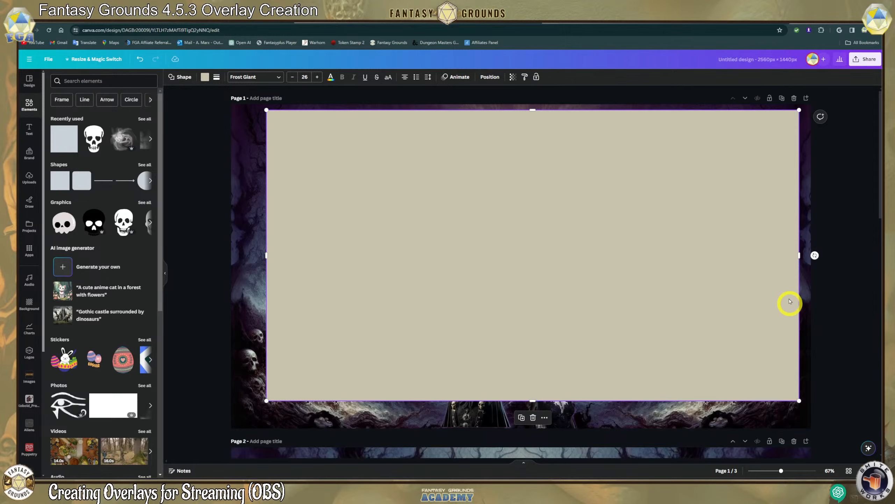
Fine-tune the rectangle's height and position on page 1, leaving a thin border above and a narrower border on the right than the left.
drag(699, 265, 699, 263)
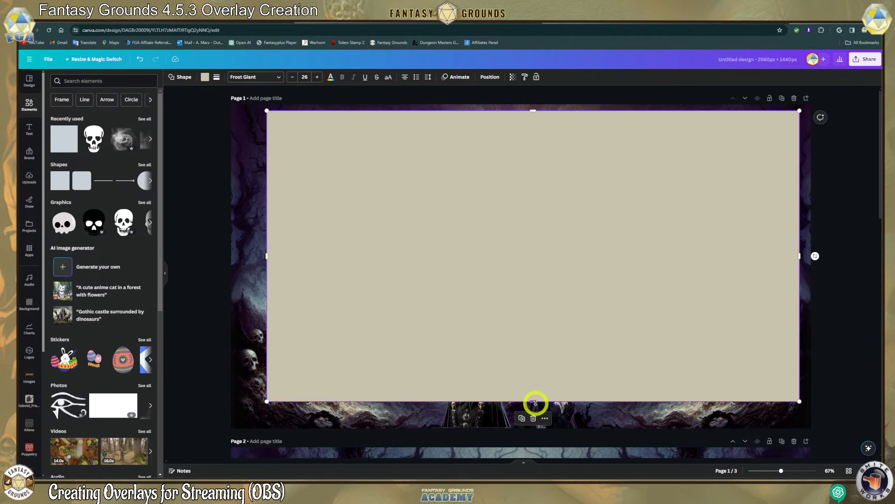
drag(535, 403, 535, 404)
click(523, 351)
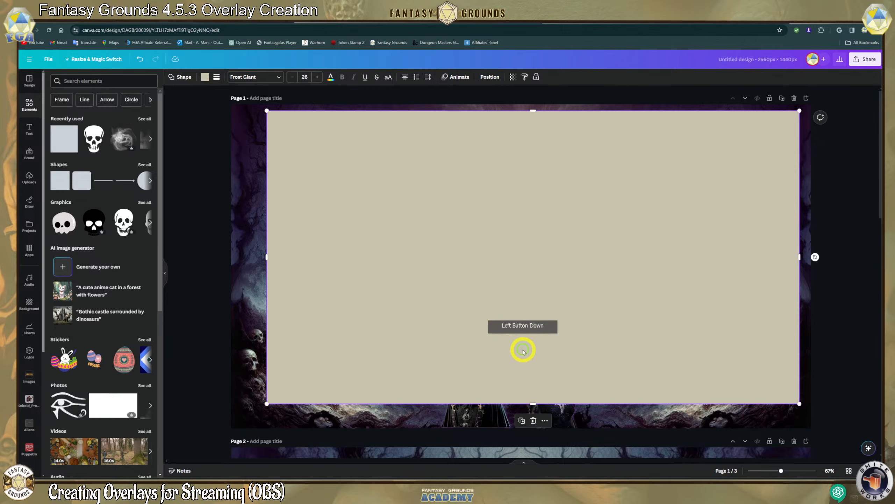
drag(523, 352, 522, 349)
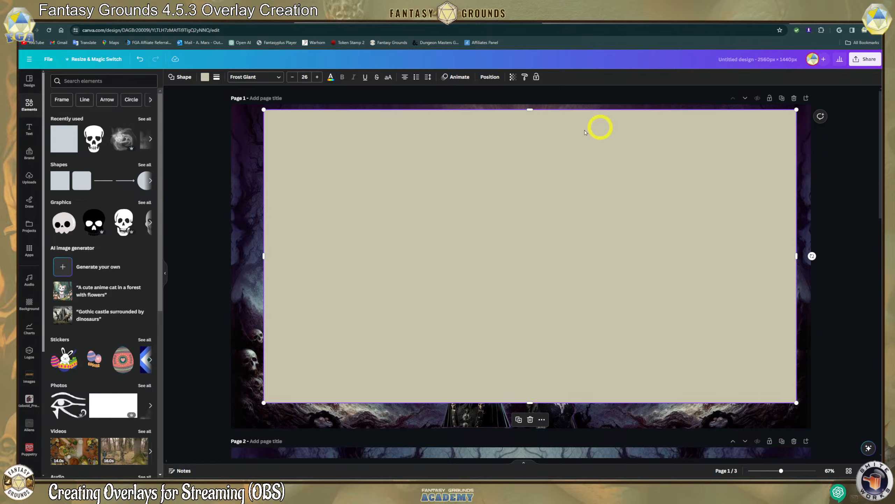
drag(531, 111, 530, 112)
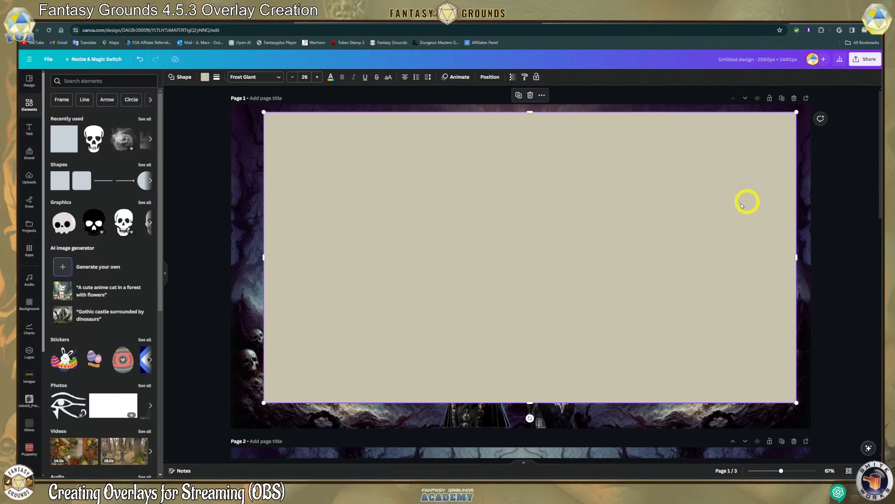
drag(739, 204, 246, 140)
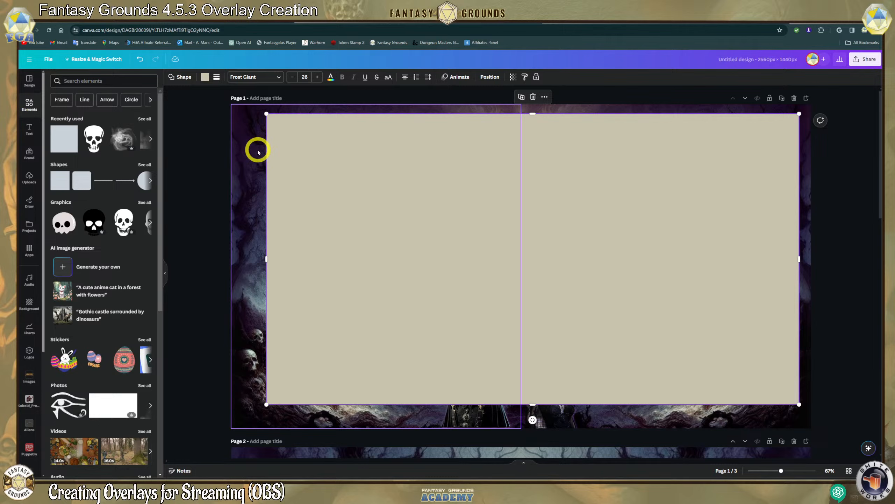
Move the bald vampire portrait to page 1's bottom-left corner, about X -13 px and Y 1073 px, and bring it forward over the rectangle.
drag(480, 418, 270, 419)
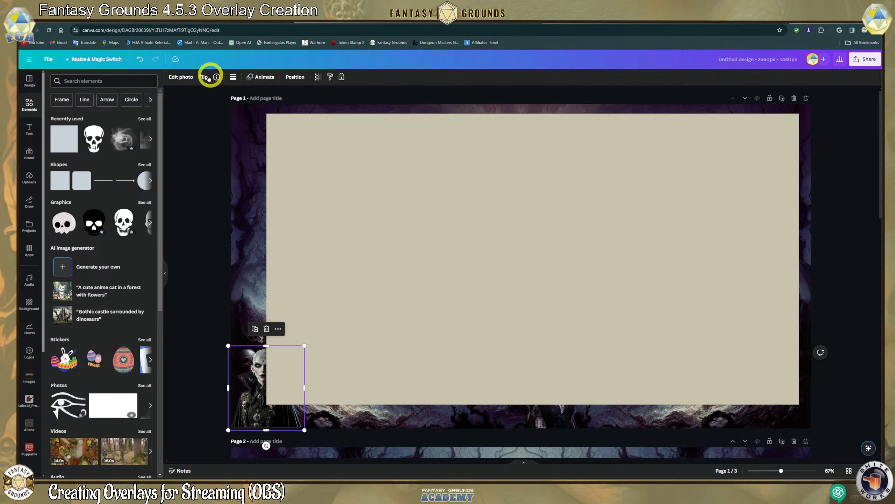
click(295, 76)
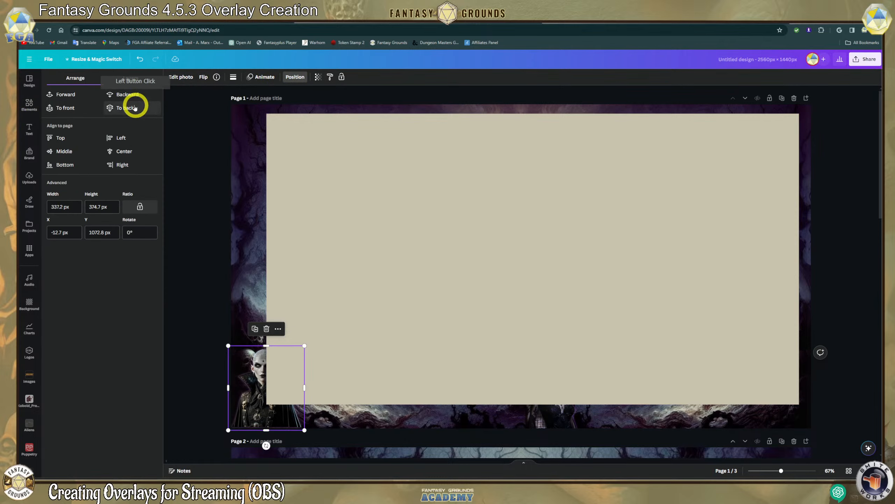
click(127, 95)
click(66, 95)
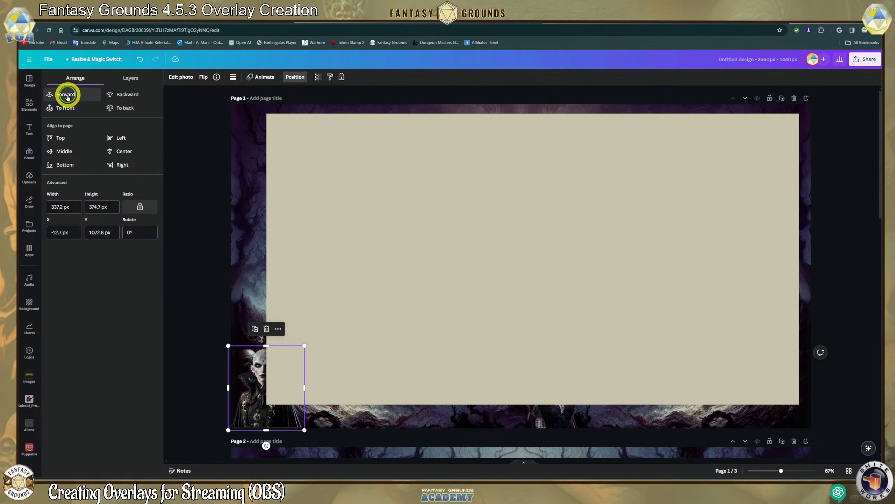
click(798, 421)
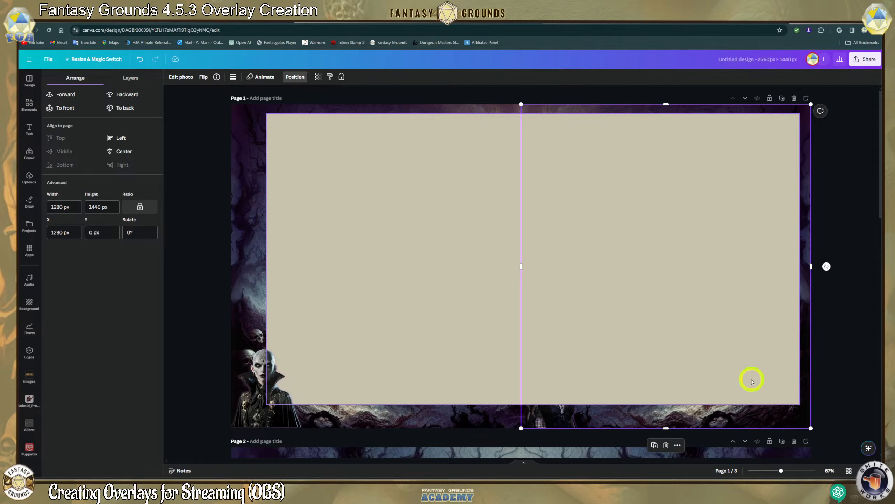
Bring the dark-haired woman's portrait in front of the rectangle and fit it into page 1's bottom-right corner at about 188 × 305 px.
drag(752, 378, 553, 422)
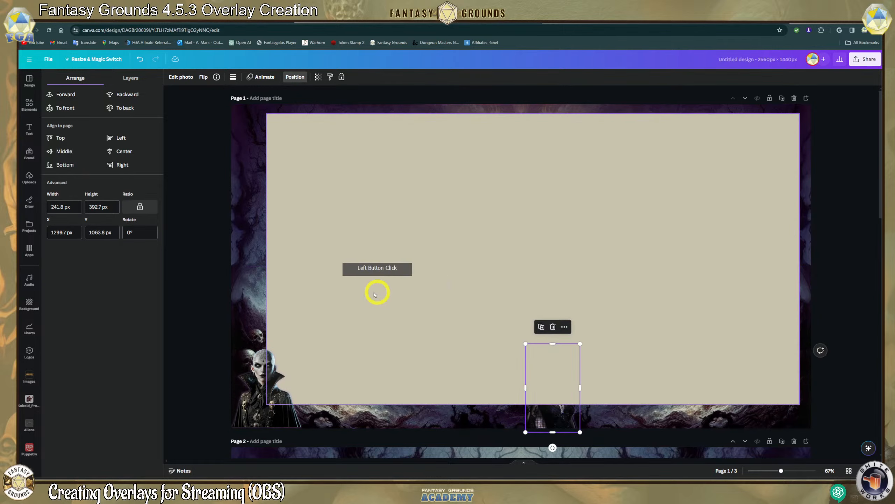
click(227, 120)
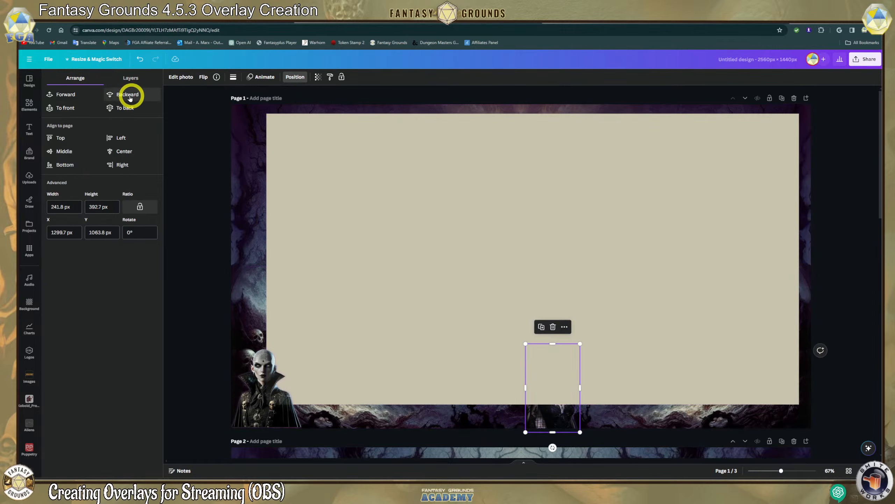
click(66, 97)
drag(558, 387, 789, 381)
drag(762, 340, 792, 400)
Shrink the bald vampire portrait to about 263 × 293 px and move it to about X 156 px, Y 1147 px.
click(266, 380)
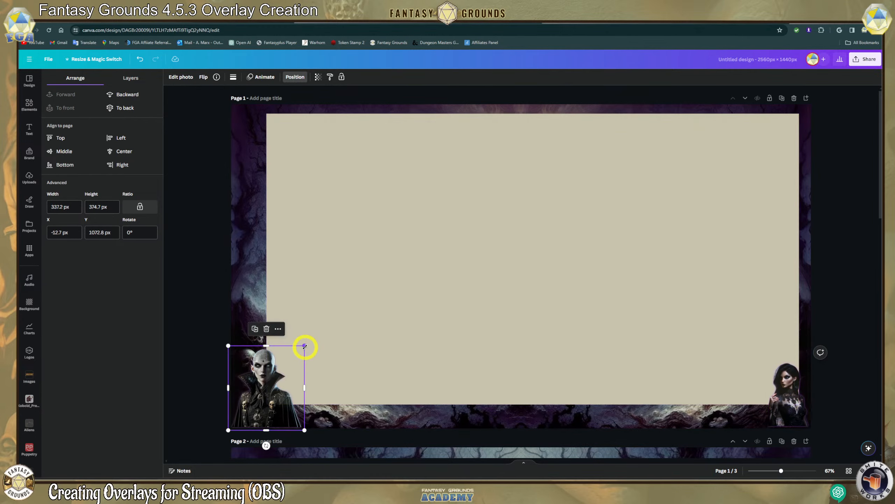
drag(305, 346, 288, 364)
drag(268, 398, 306, 408)
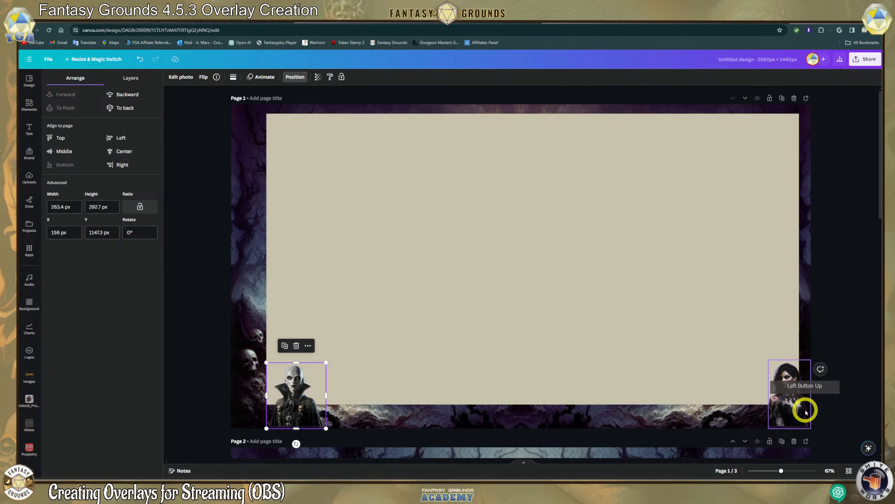
Move the dark-haired woman's portrait slightly inward and shrink it to about 173 × 280 px, at about X 2350 px, Y 1160 px.
drag(806, 411, 783, 410)
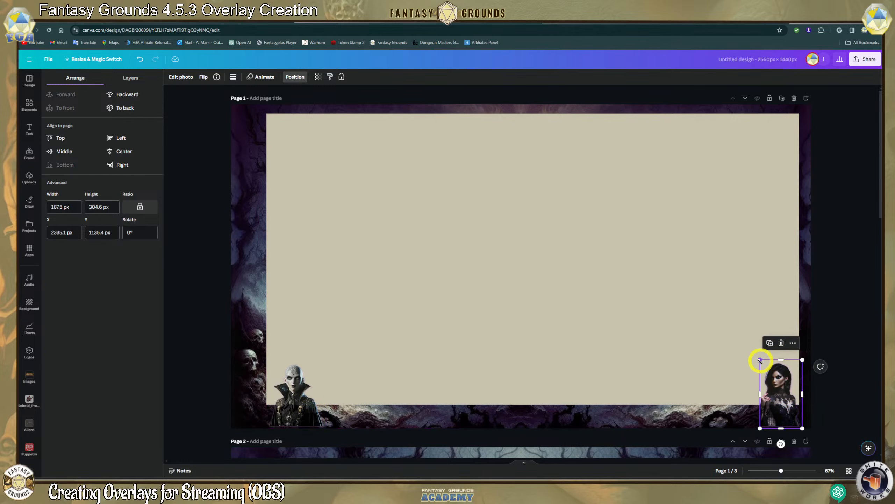
drag(760, 360, 764, 365)
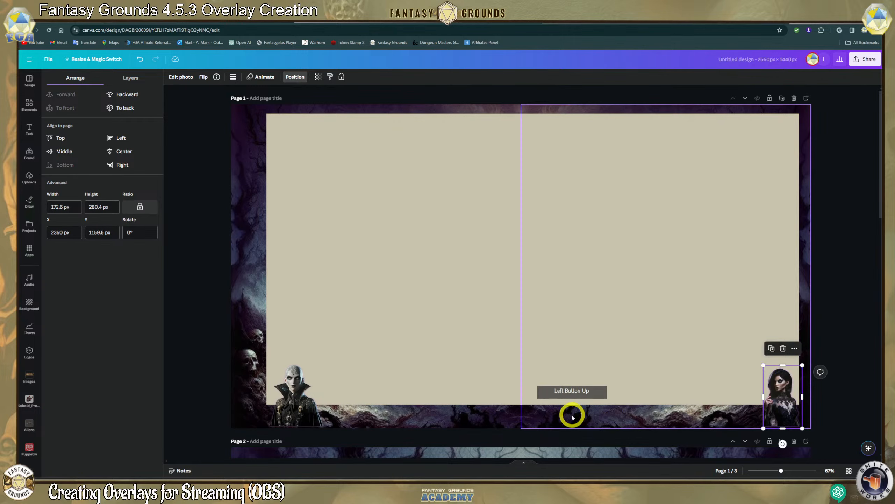
click(497, 378)
click(324, 411)
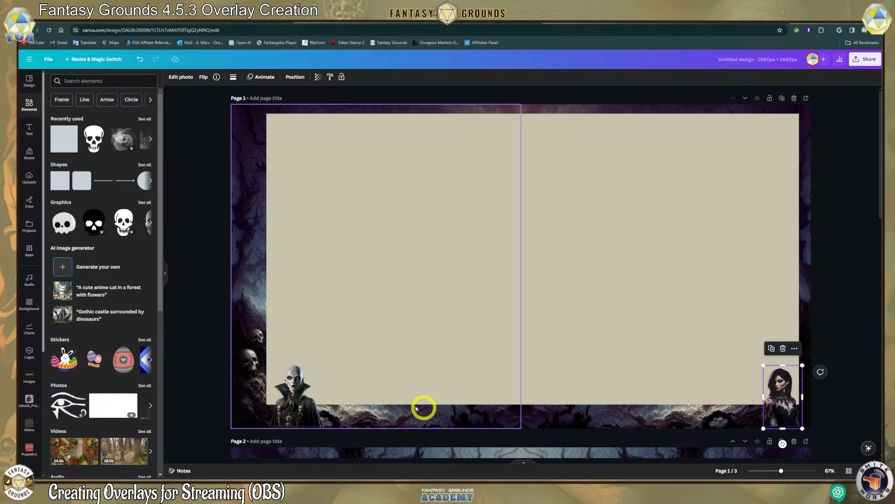
Raise the beige rectangle's bottom edge slightly to widen the forest border beneath it on page 1.
click(492, 421)
click(442, 414)
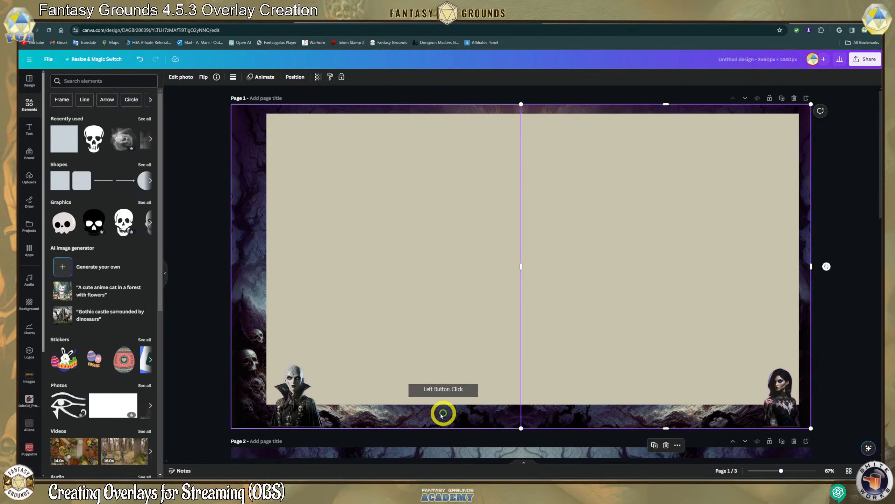
click(575, 412)
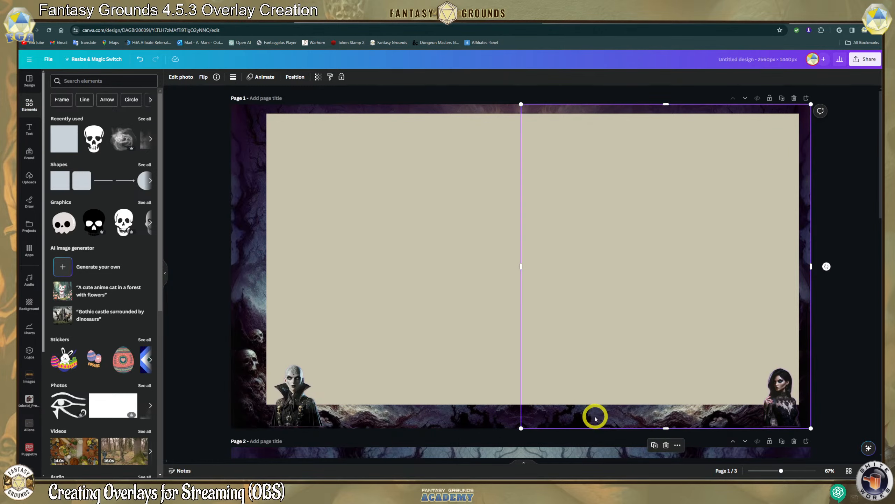
click(492, 400)
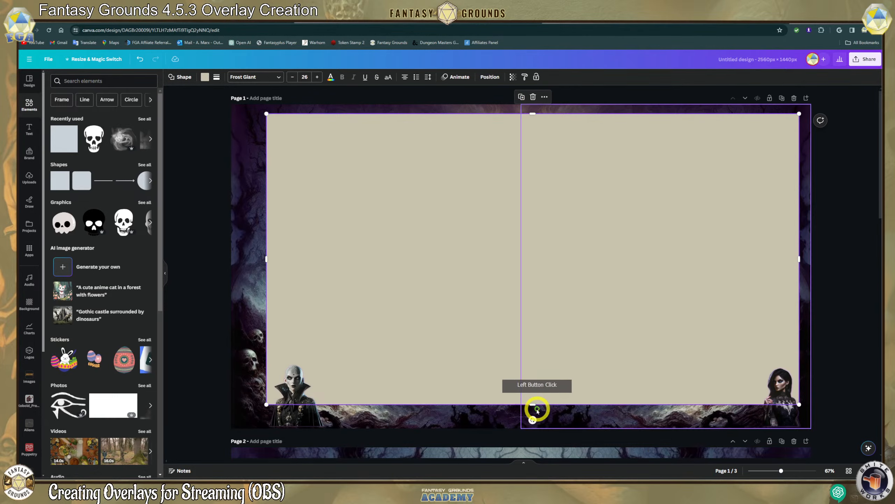
drag(531, 406, 531, 404)
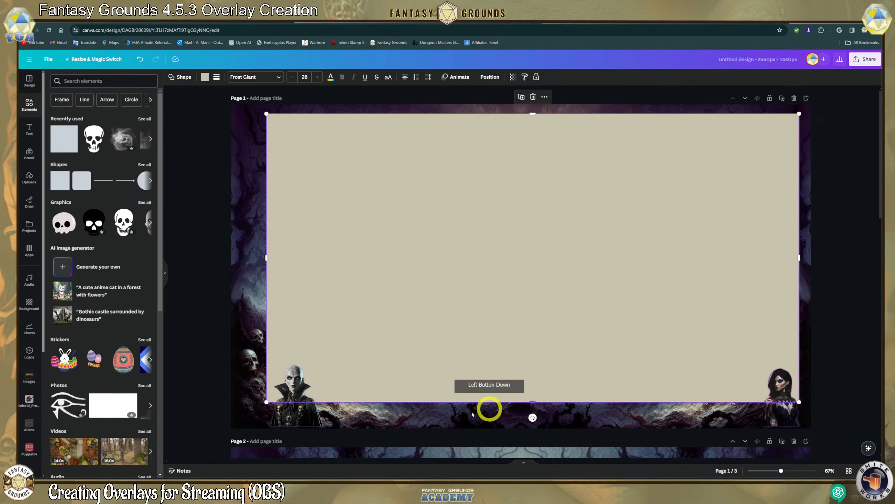
click(623, 423)
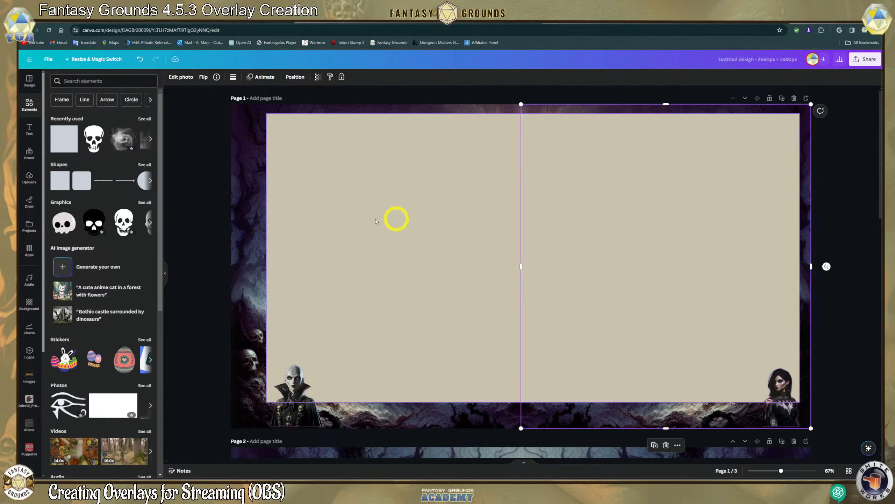
Try narrowing the beige rectangle by moving its left edge inward, and restore the edge to its former place.
click(278, 264)
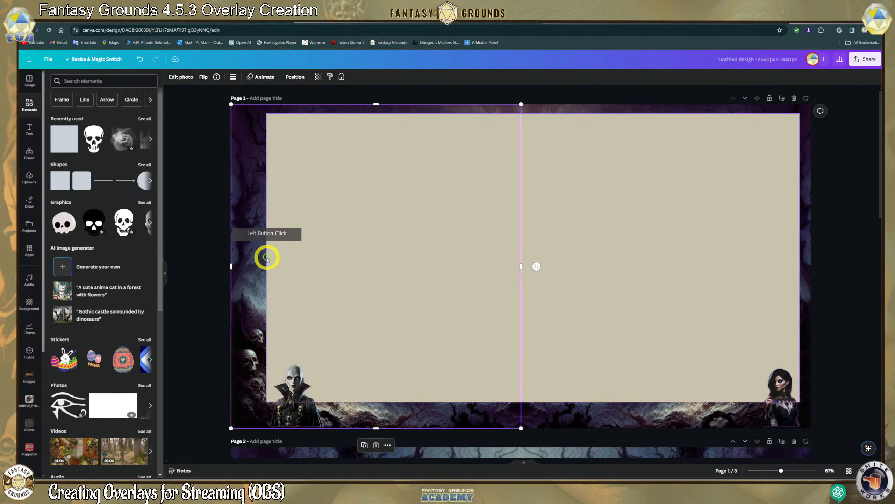
click(326, 258)
drag(267, 257, 271, 256)
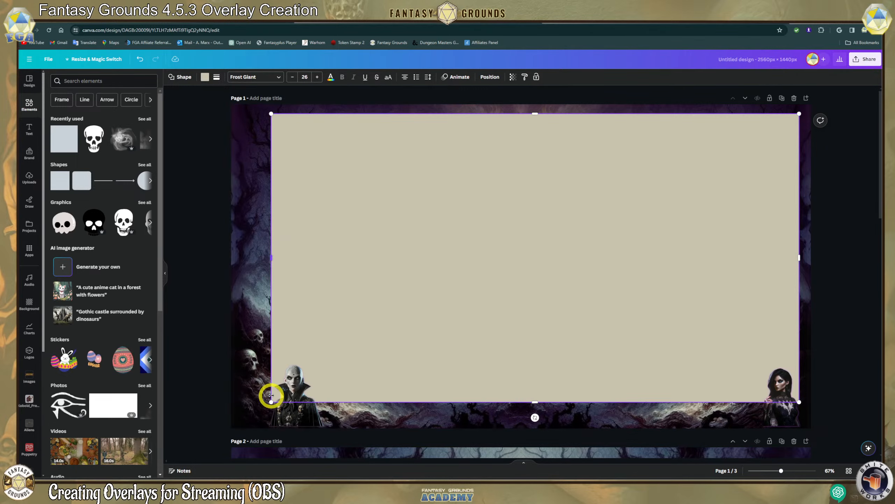
drag(271, 402, 265, 402)
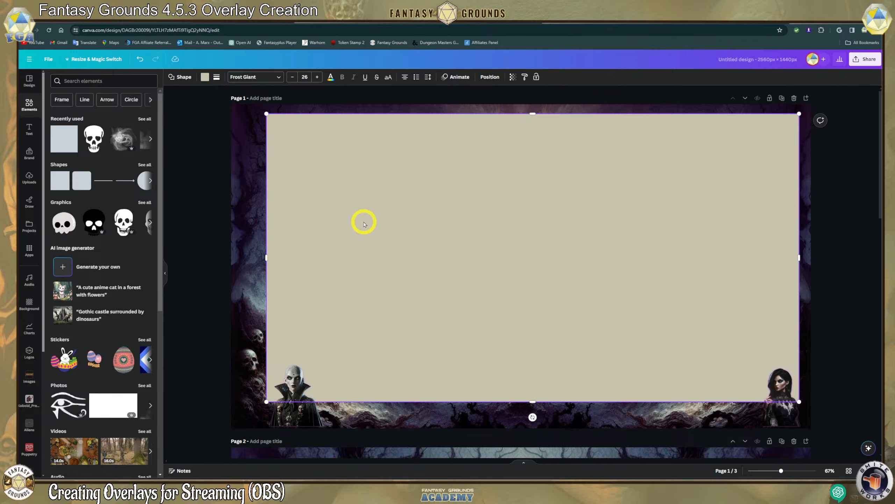
click(326, 163)
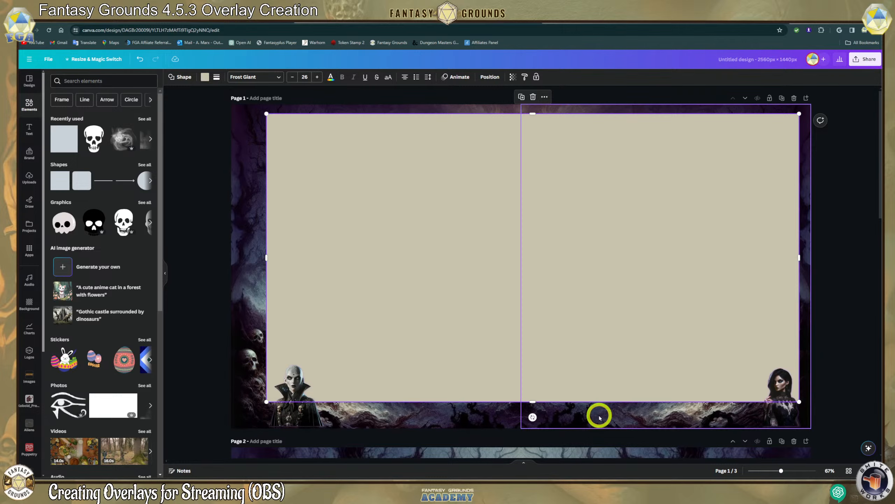
click(366, 316)
click(365, 315)
click(241, 187)
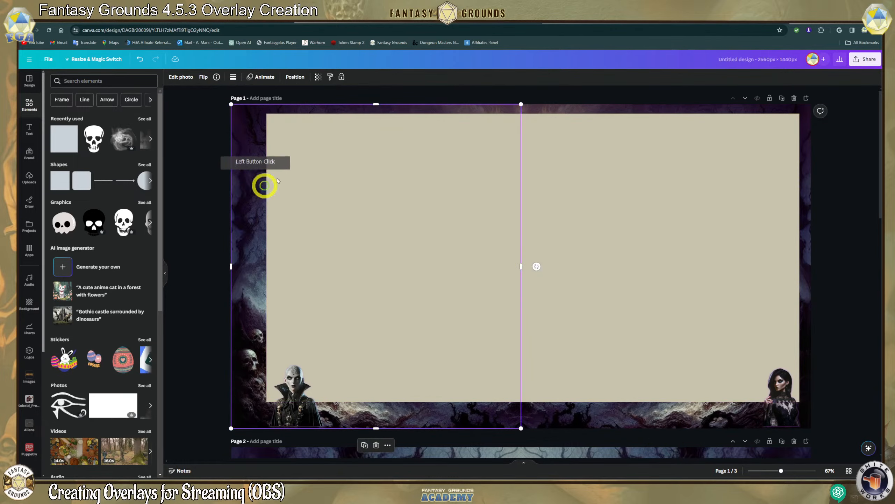
Duplicate the beige rectangle on page 1 and fill the copy with dark purple #20102E sampled from the forest art.
click(354, 165)
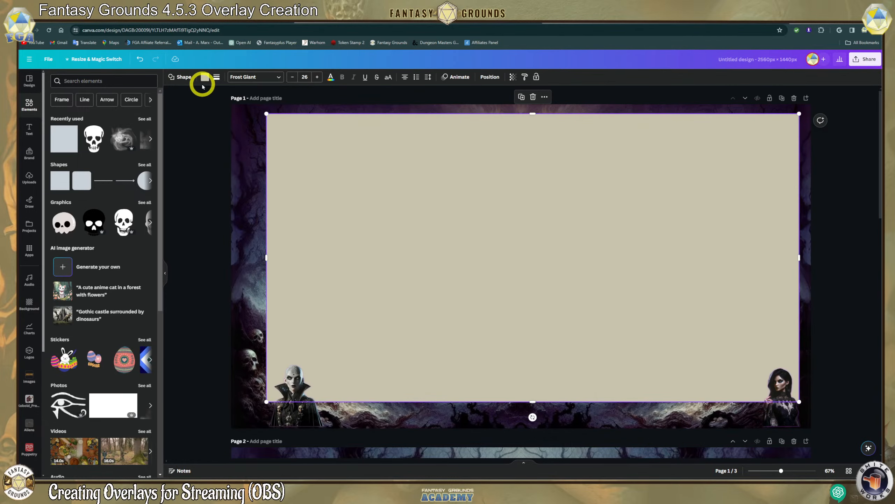
click(522, 96)
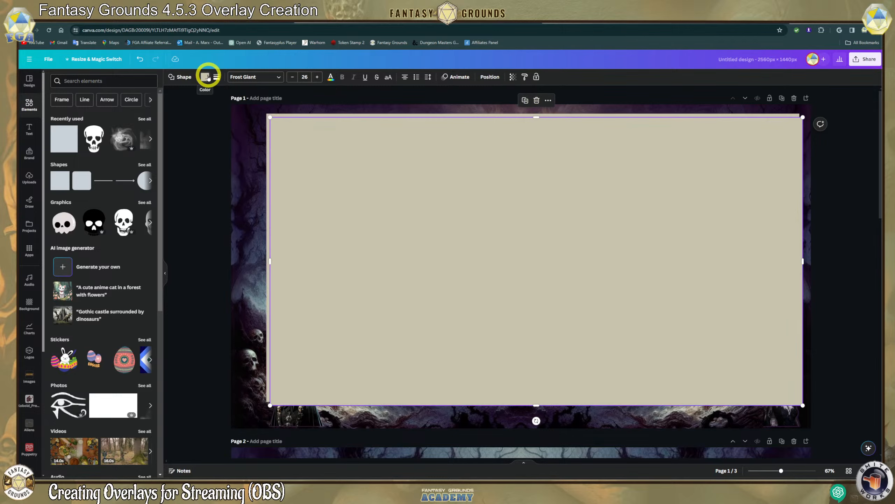
click(205, 77)
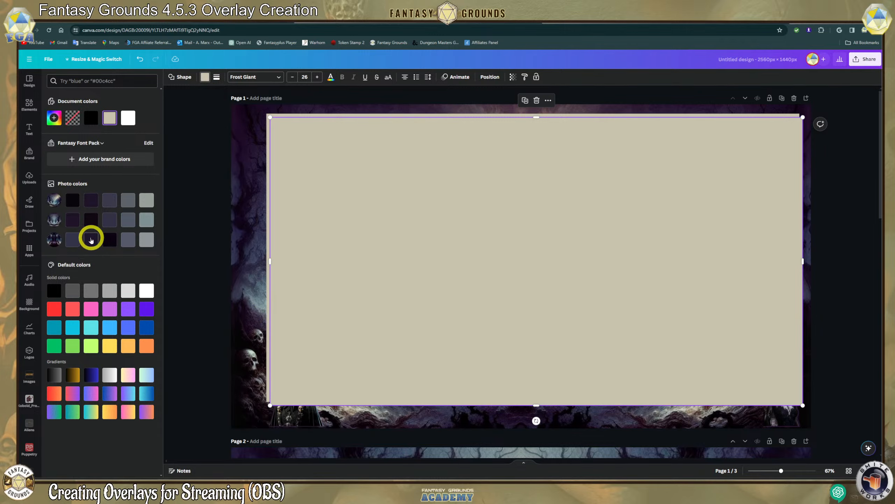
click(54, 118)
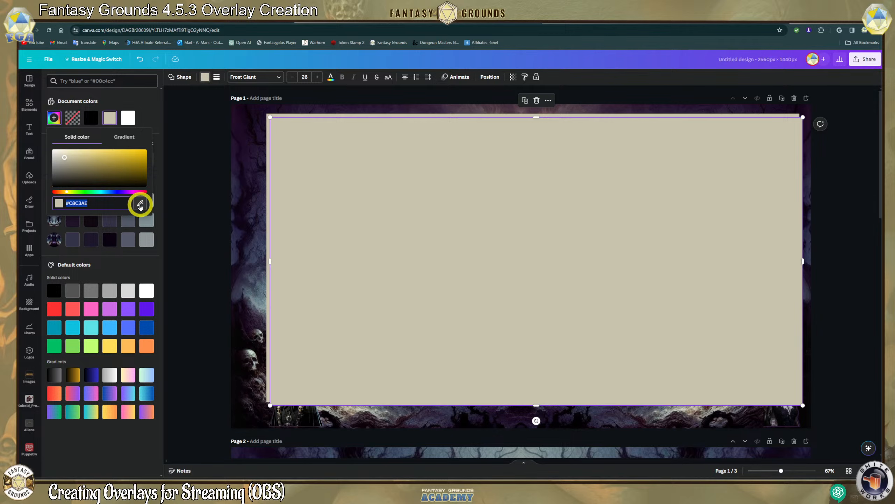
click(140, 204)
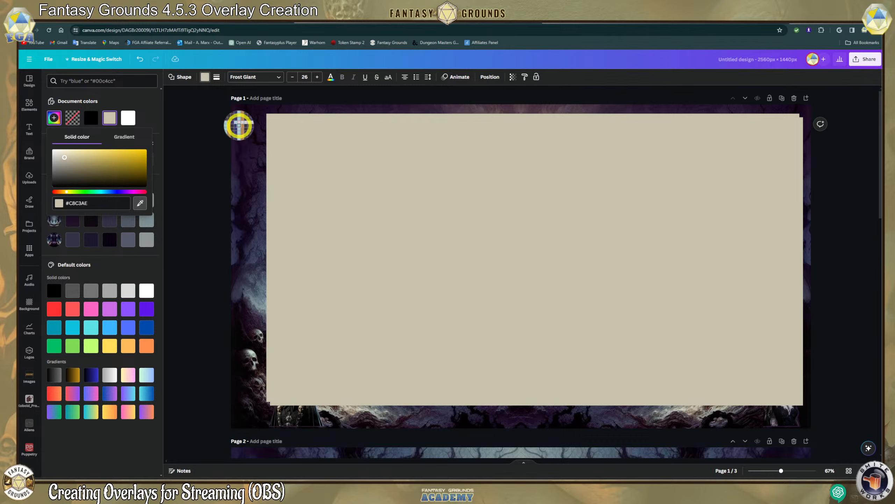
click(238, 146)
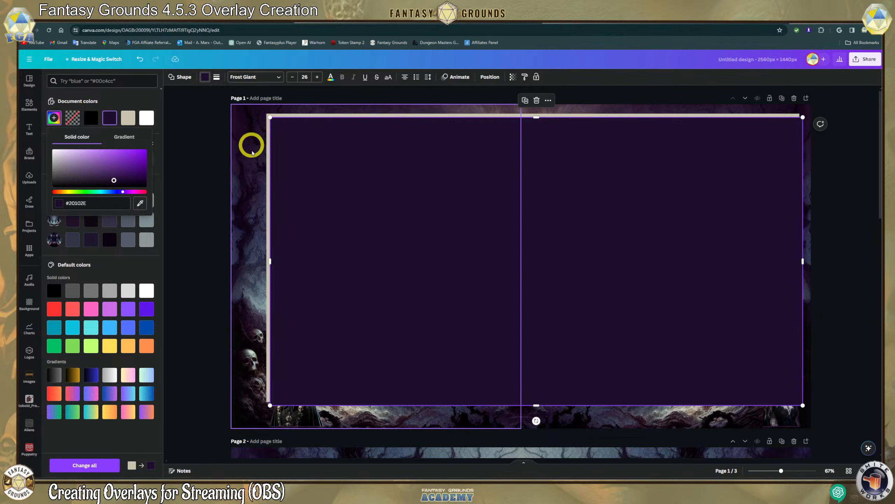
Try insetting the dark purple copy within the beige rectangle by shrinking it slightly, leaving a thin beige frame.
mouse_move(527, 212)
mouse_down()
mouse_move(518, 212)
mouse_move(532, 210)
mouse_up()
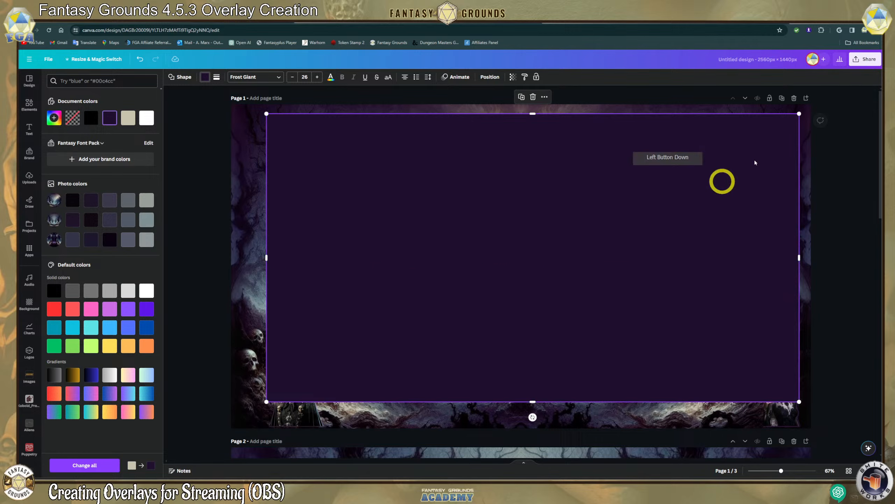
drag(800, 114, 796, 117)
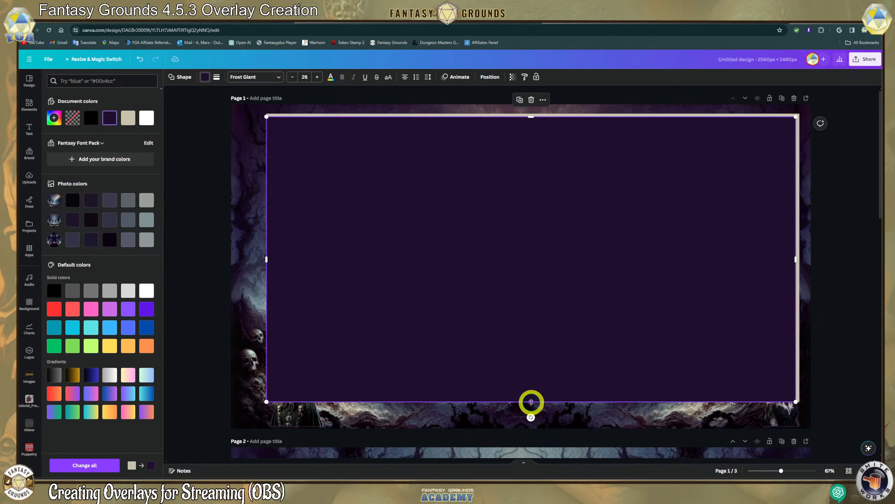
drag(532, 403, 532, 398)
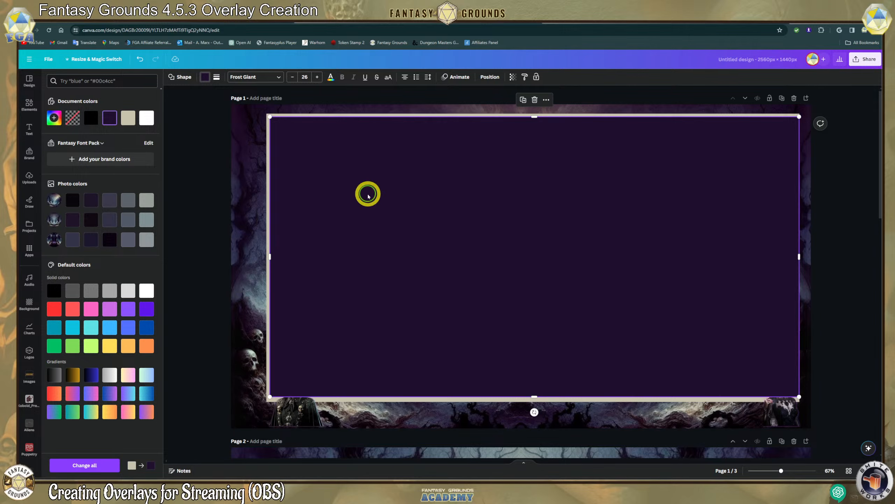
click(368, 196)
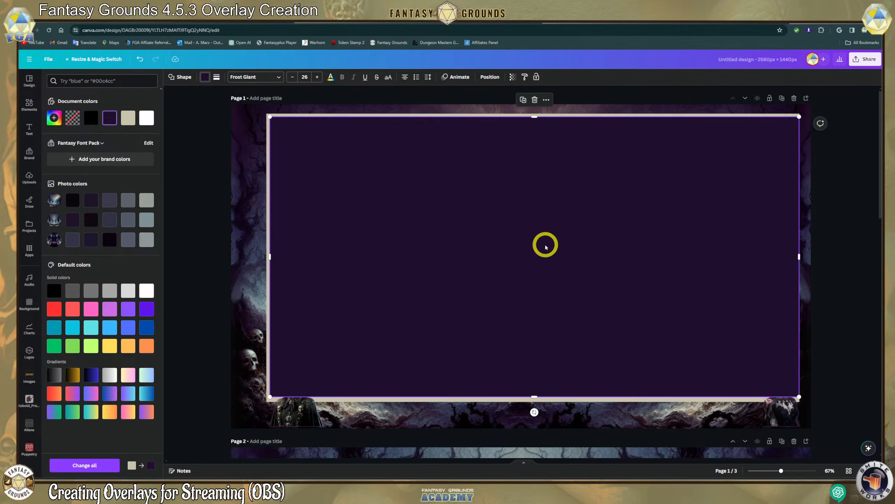
Align the dark purple copy with the beige rectangle's top-left corner and enlarge it to cover the rectangle, slightly past its right edge.
drag(545, 247, 544, 243)
drag(531, 396, 529, 400)
drag(526, 316, 527, 314)
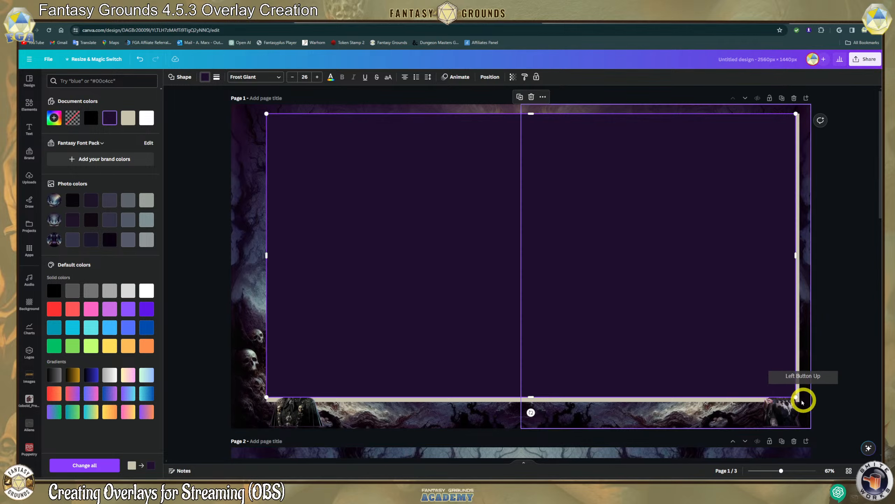
drag(797, 397, 802, 401)
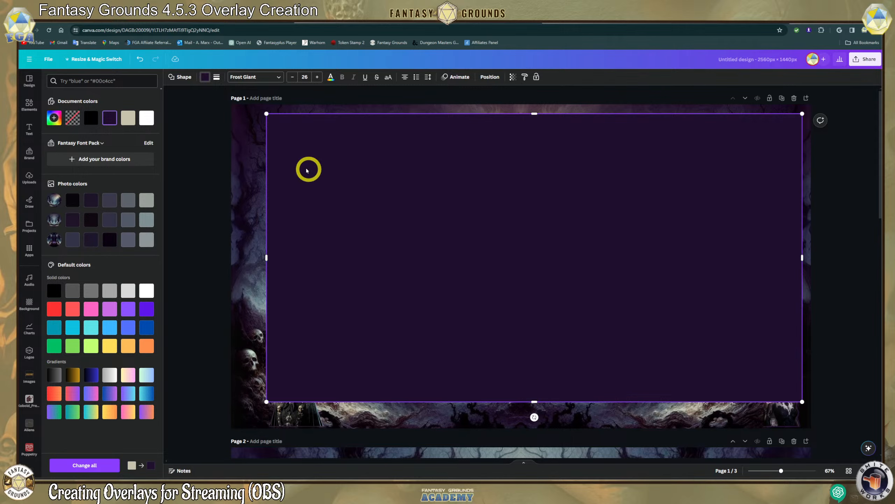
Change the dark purple rectangle's fill to a slightly lighter custom purple and deselect it.
click(199, 82)
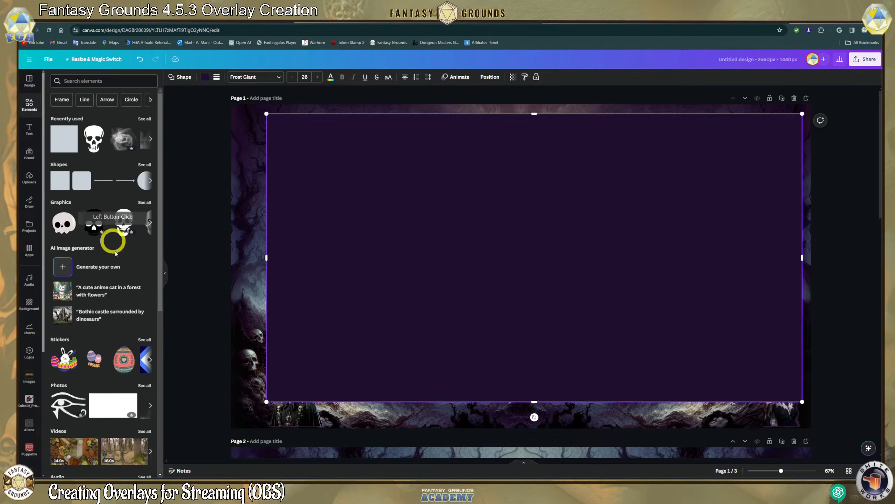
scroll(111, 282, down, 3)
scroll(108, 335, up, 3)
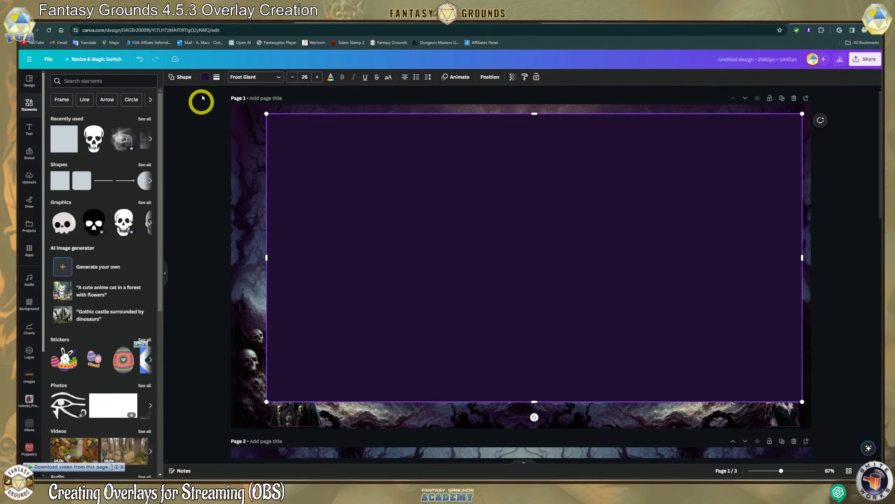
click(205, 76)
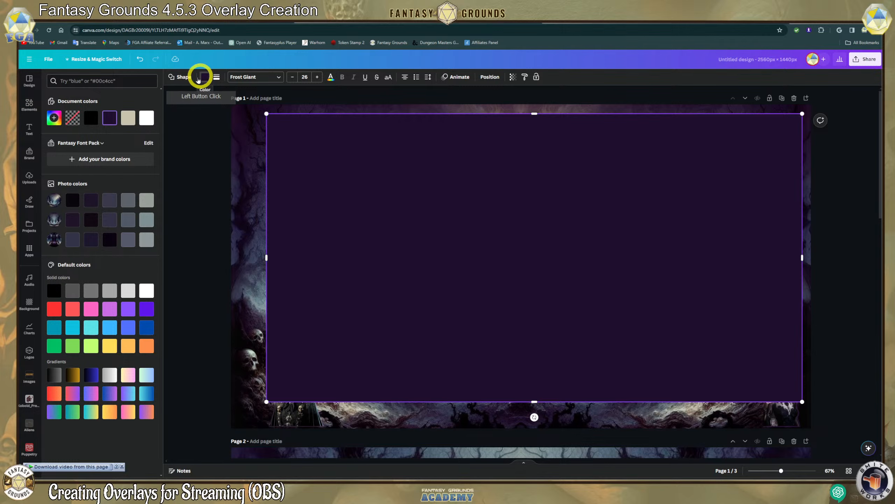
click(54, 118)
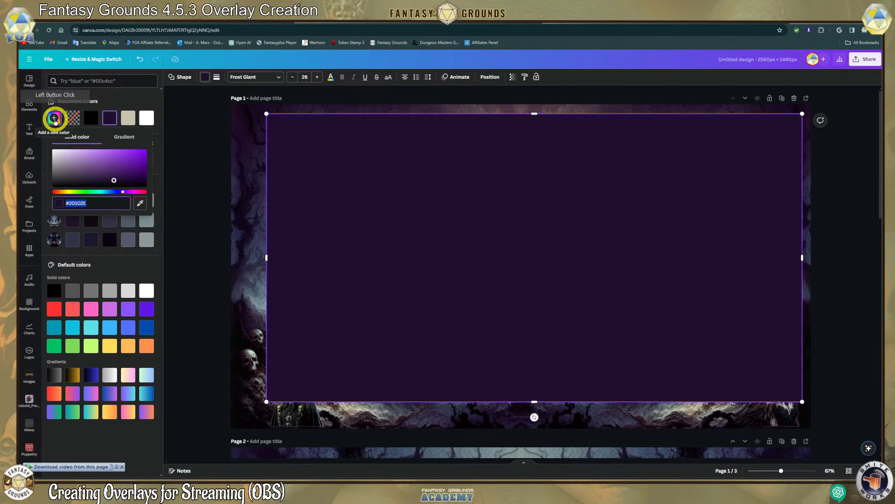
drag(126, 183, 106, 175)
click(846, 338)
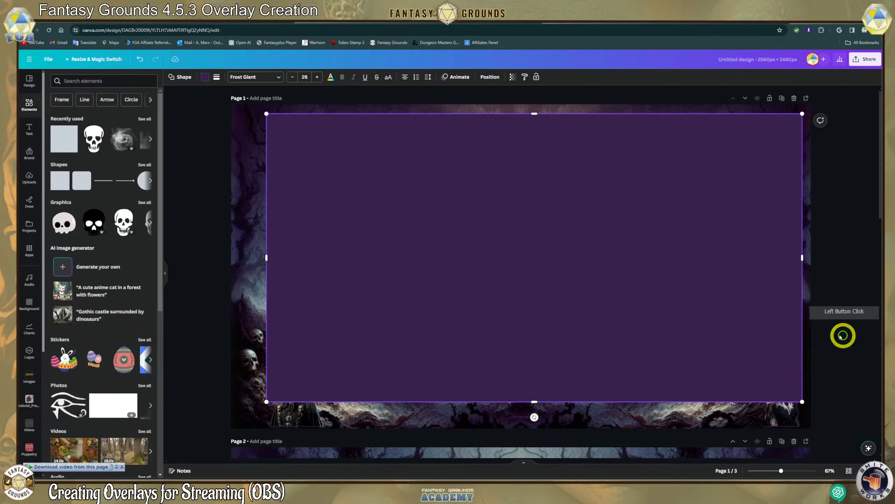
click(192, 221)
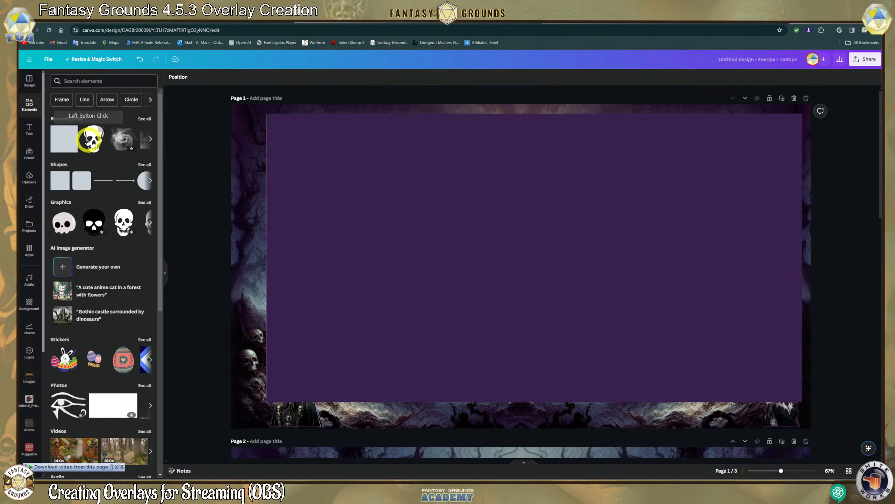
click(150, 180)
click(150, 222)
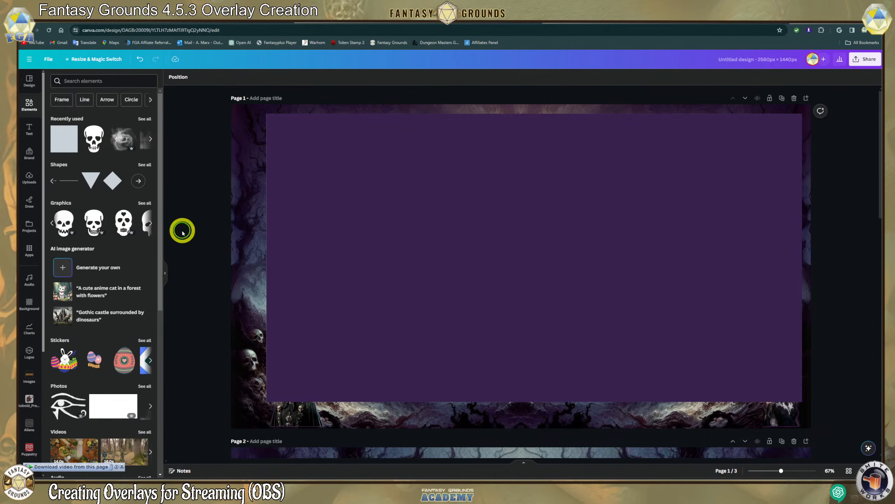
Send the purple rectangle on page 1 backward three levels, behind the beige rectangle and the character portraits.
click(317, 170)
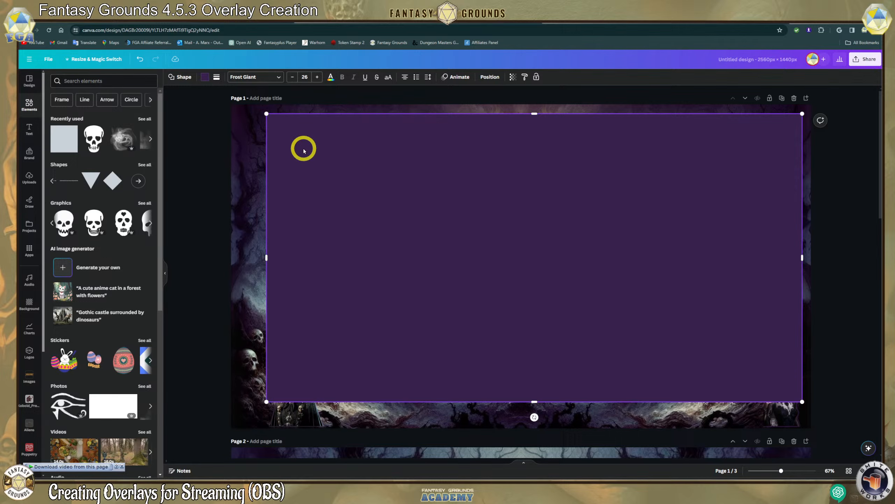
click(490, 77)
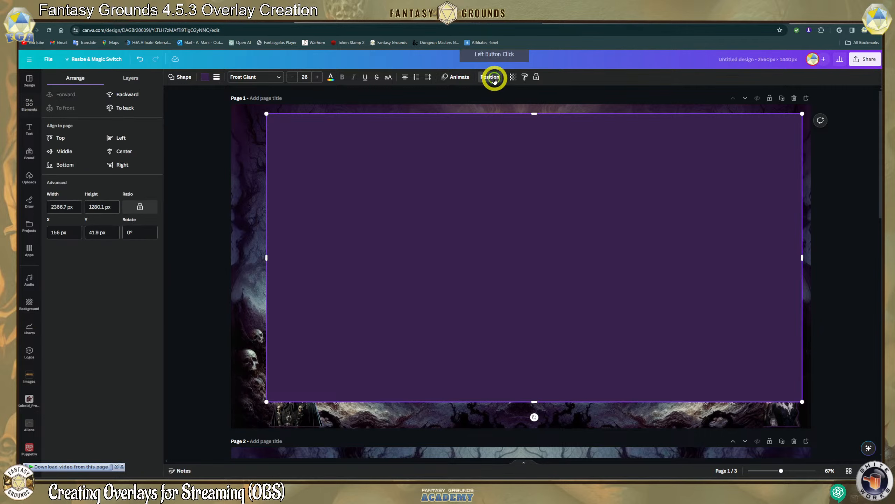
click(128, 95)
click(128, 95)
click(129, 95)
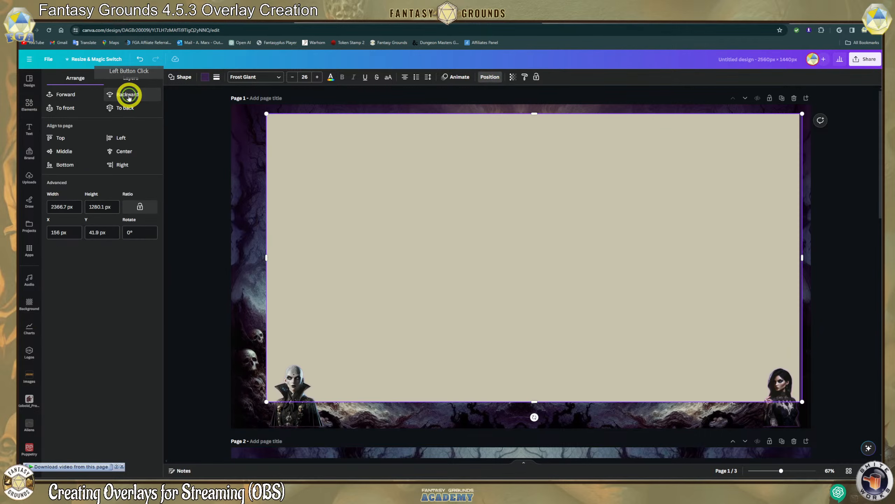
Shrink the beige rectangle slightly on all four sides to about 2336 × 1258 px, exposing the purple rectangle as a thin border.
click(316, 147)
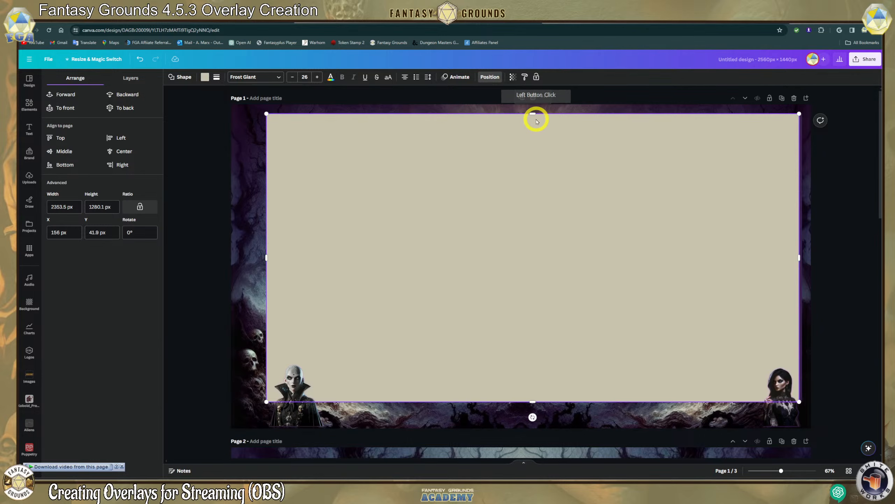
drag(535, 116, 535, 117)
drag(268, 258, 269, 258)
drag(535, 402, 533, 399)
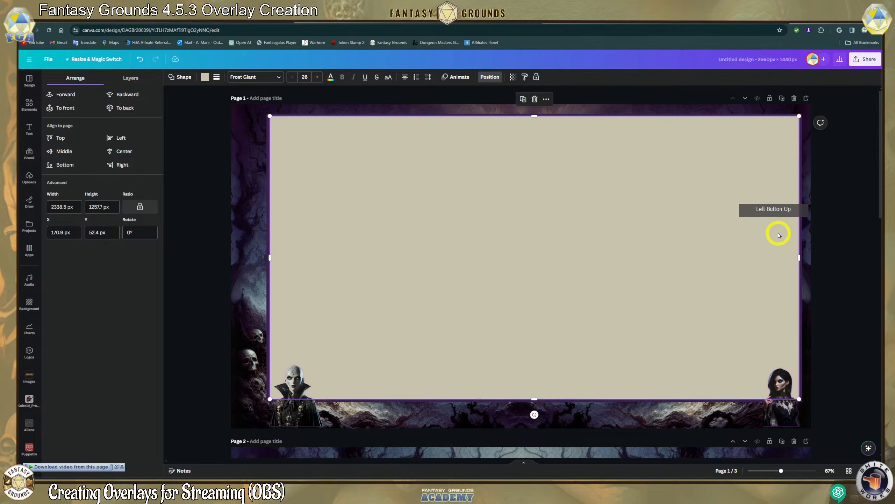
drag(799, 254, 799, 254)
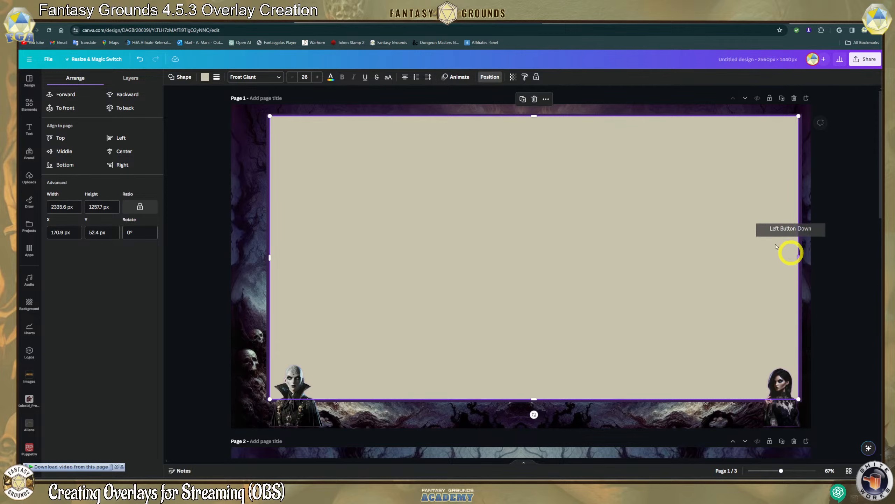
click(274, 140)
click(276, 260)
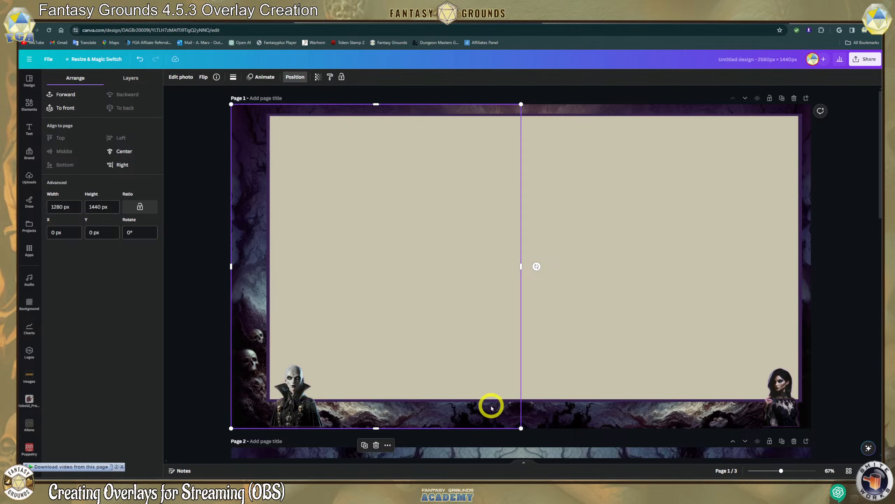
Change the beige rectangle's fill to white and deselect it.
click(560, 308)
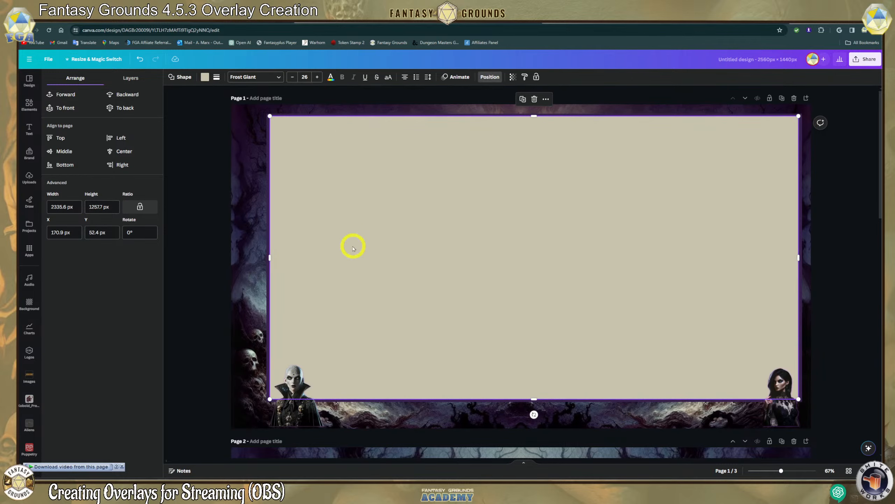
click(240, 198)
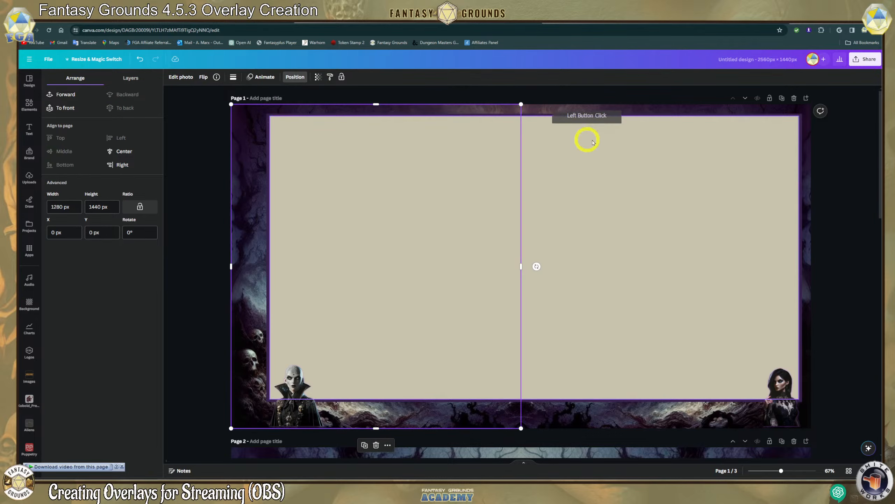
click(444, 260)
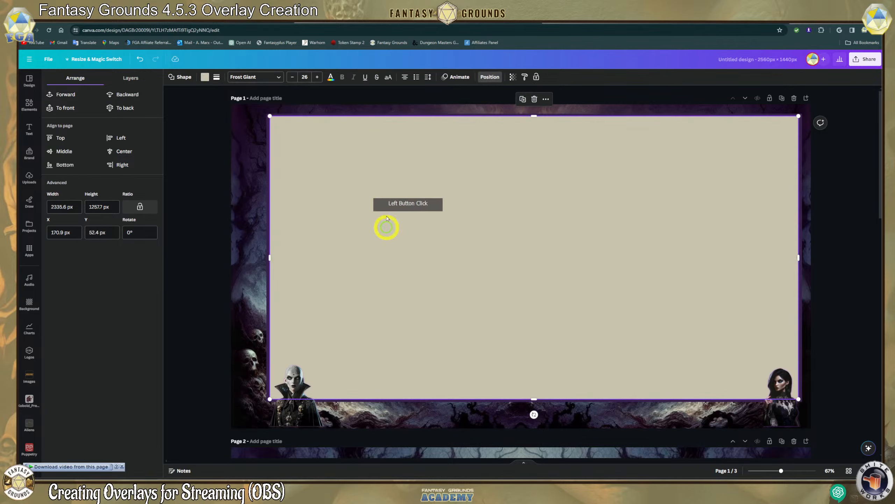
click(205, 77)
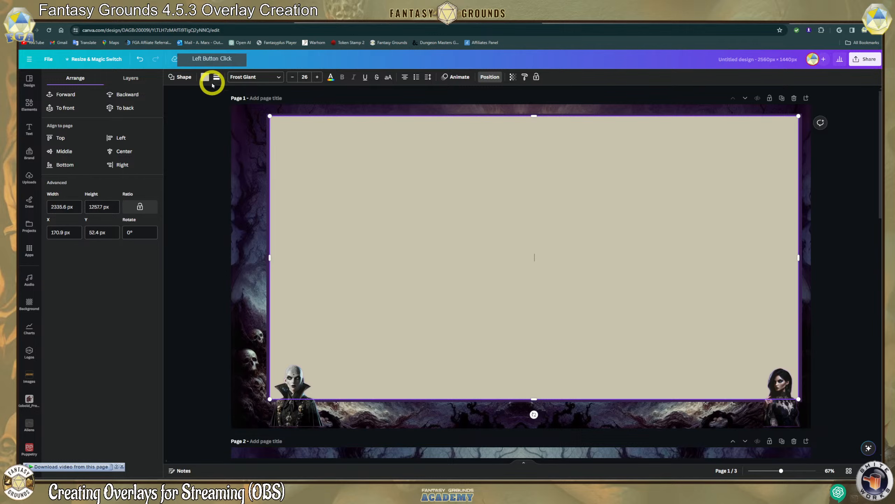
click(146, 119)
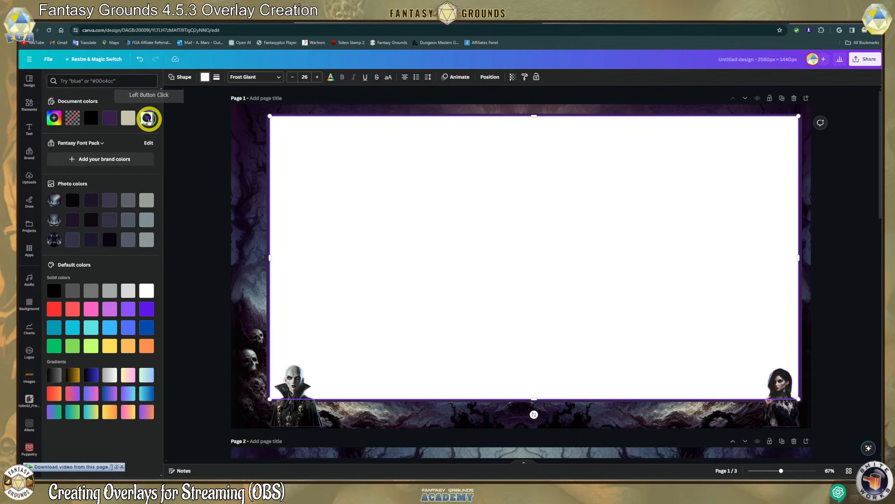
click(241, 144)
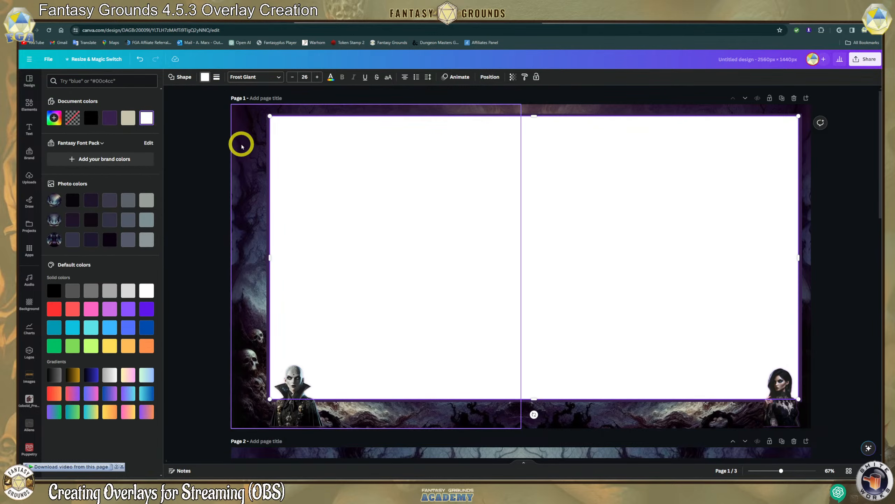
click(228, 163)
click(327, 161)
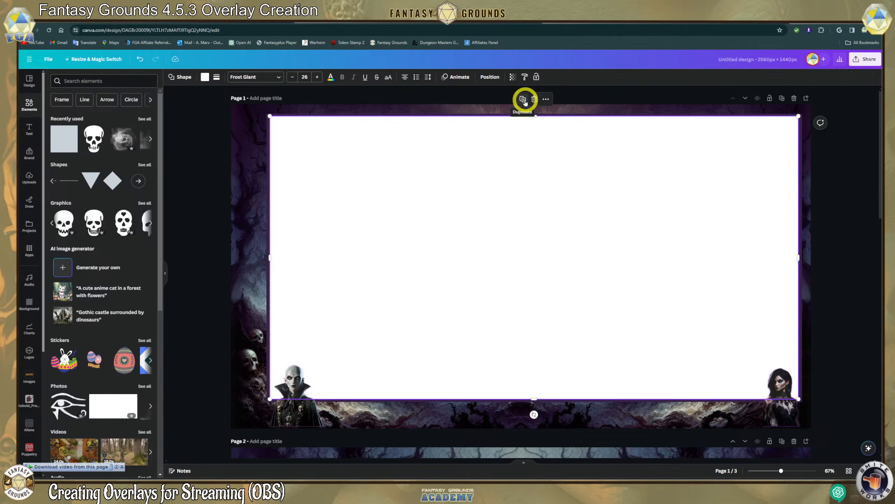
click(370, 164)
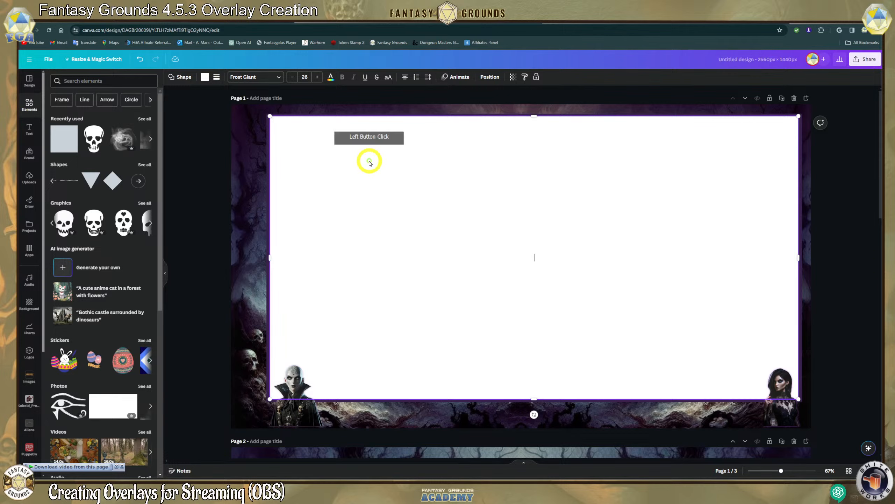
click(463, 134)
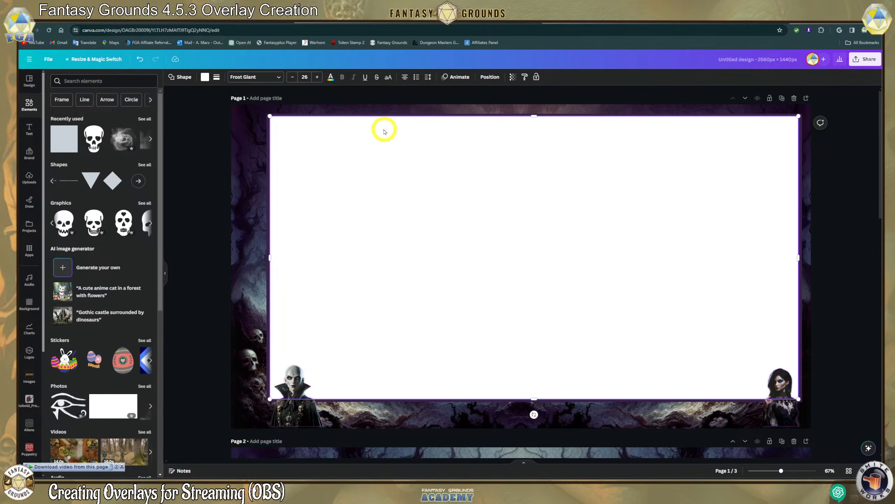
click(481, 261)
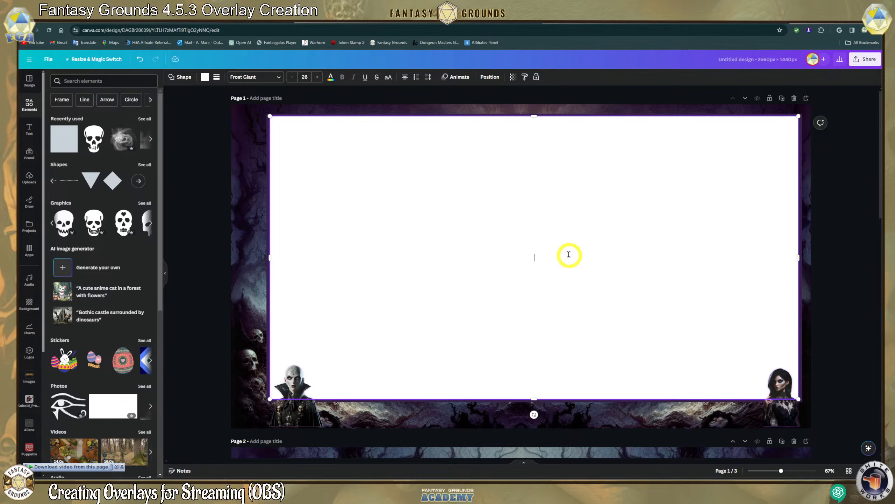
click(475, 310)
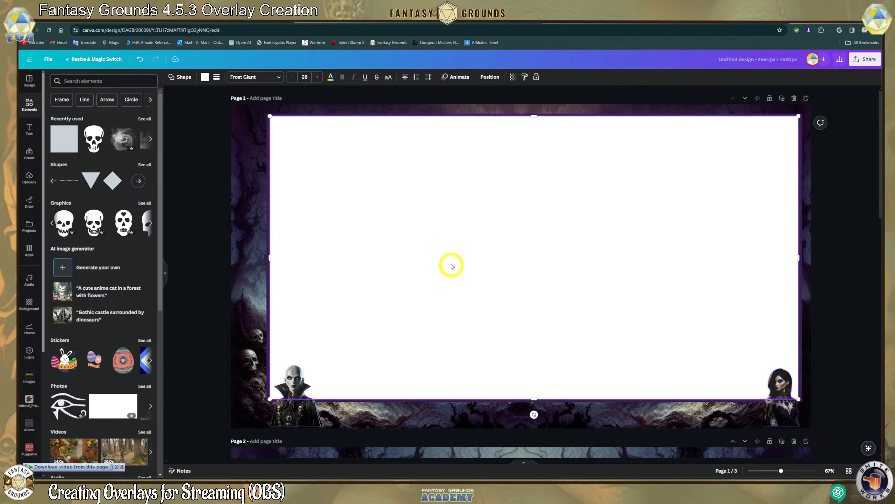
click(436, 230)
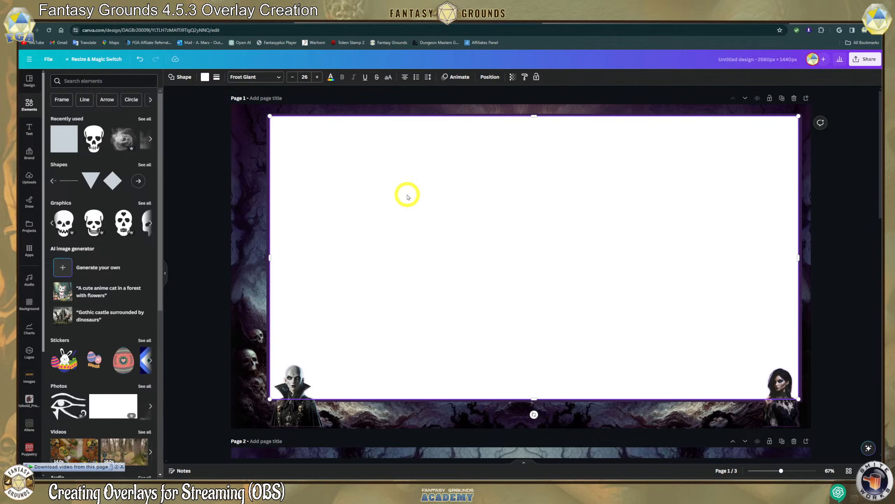
right_click(407, 197)
click(394, 185)
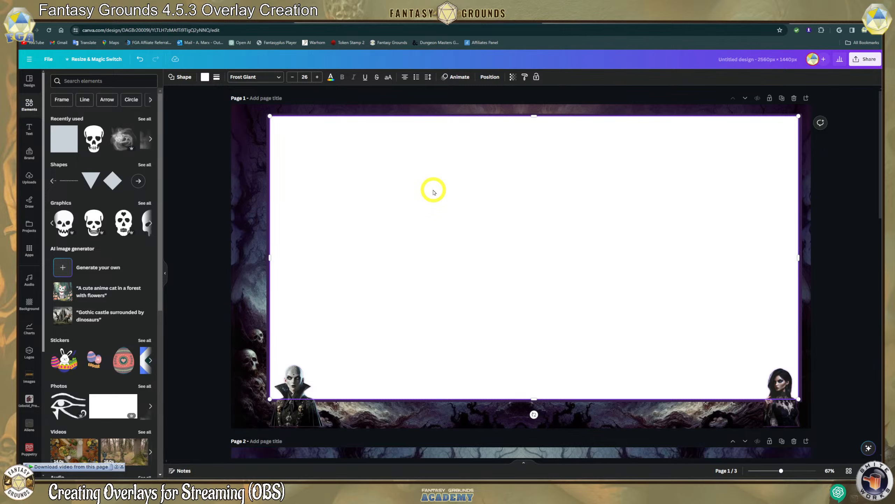
Enlarge the canvas area by collapsing the side panel and examine the purple border around the white rectangle with nothing selected.
click(165, 273)
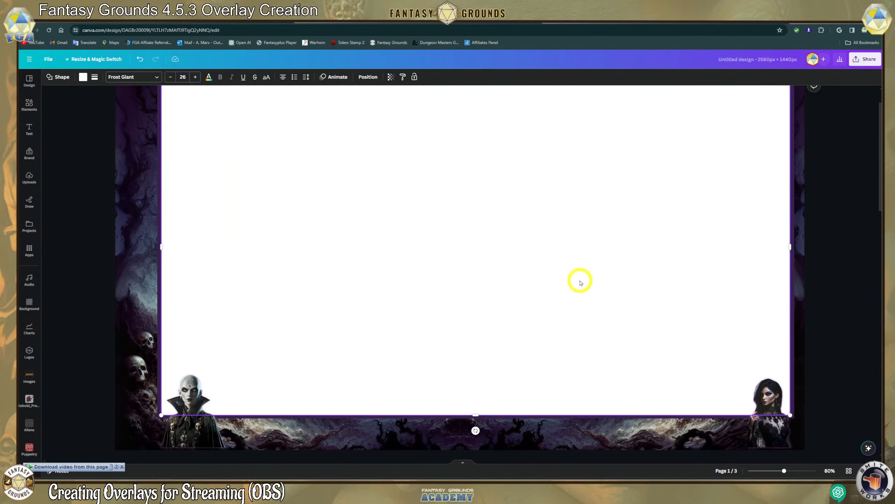
scroll(236, 210, up, 2)
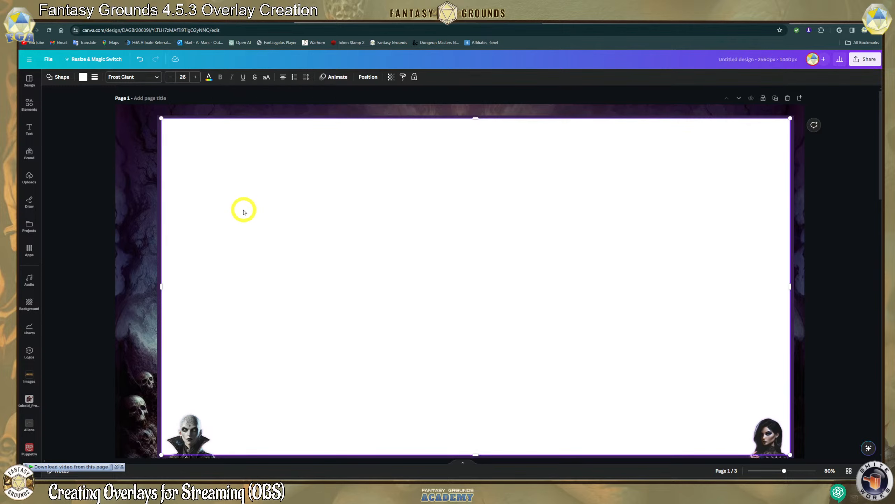
scroll(243, 211, down, 2)
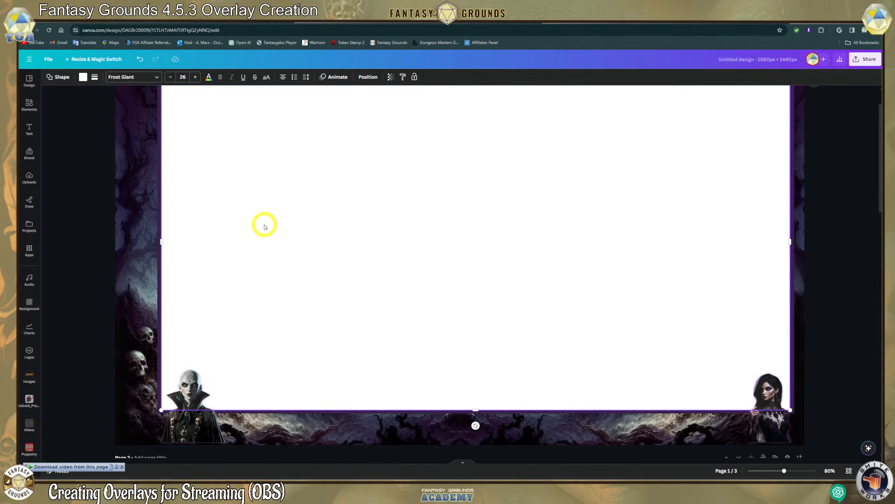
click(401, 320)
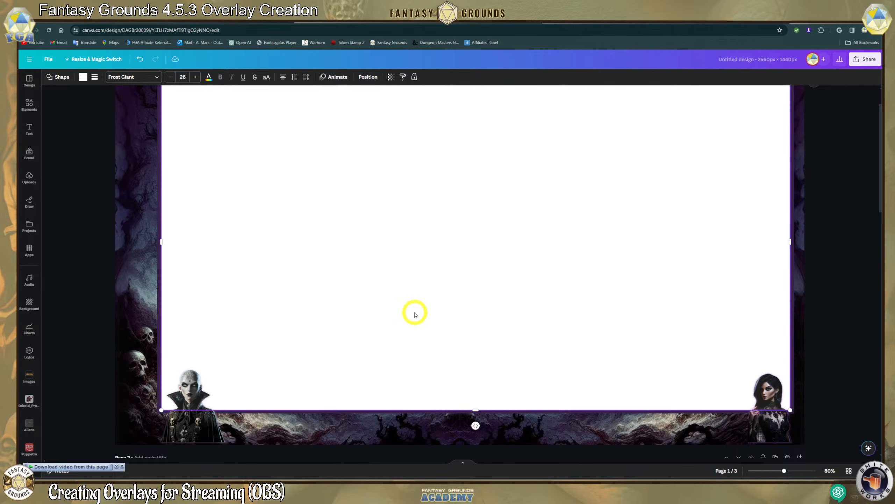
click(134, 182)
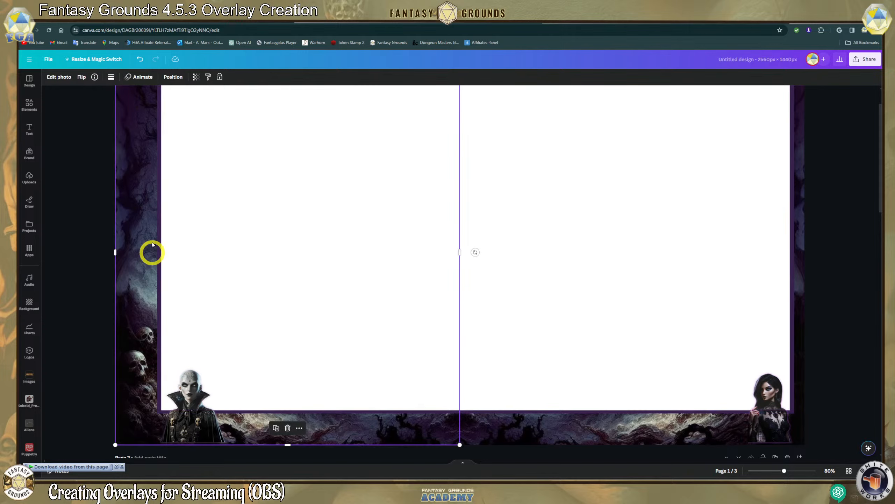
click(860, 251)
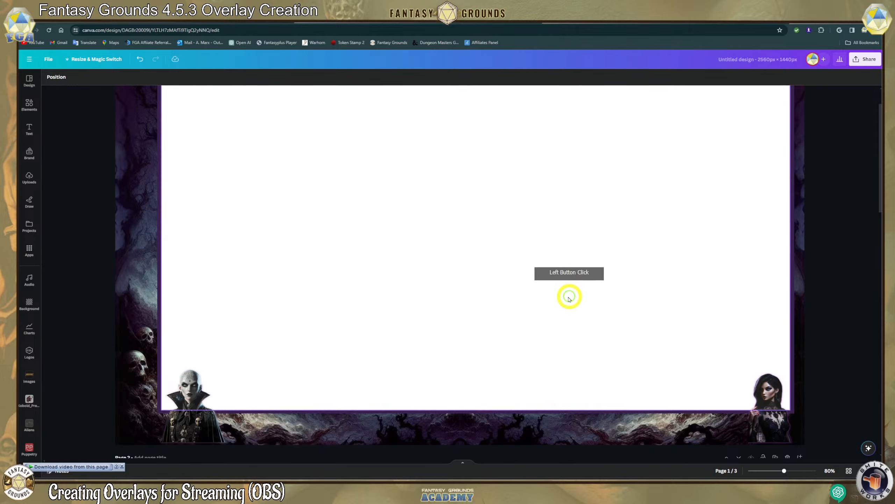
Lower the white rectangle's upper edge slightly to thicken the purple border above it, and duplicate the rectangle.
scroll(526, 288, up, 2)
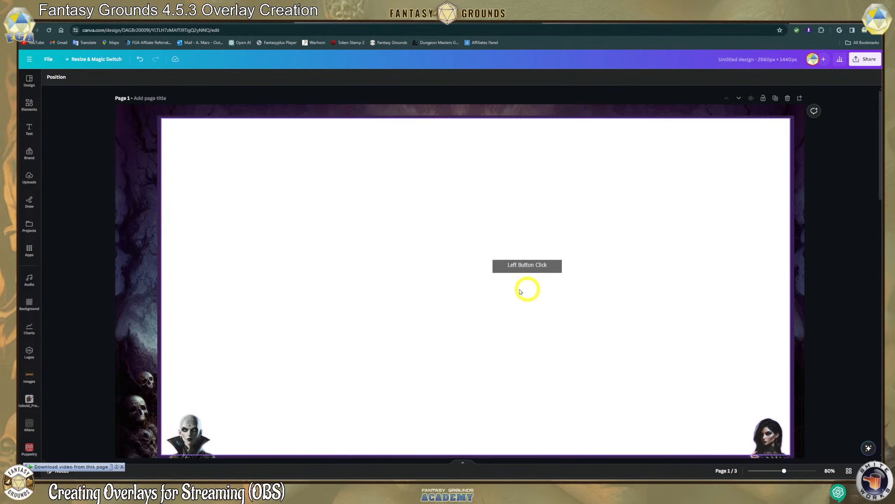
click(252, 142)
drag(475, 119, 474, 120)
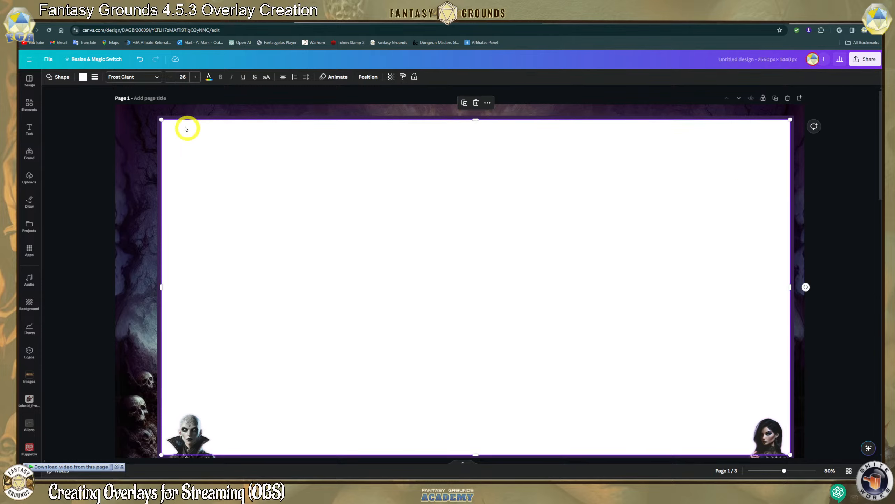
click(216, 117)
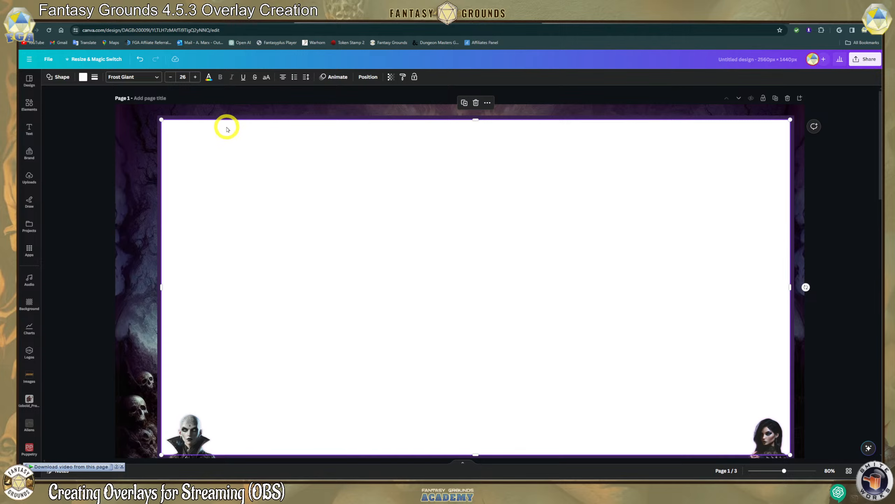
click(468, 106)
drag(339, 214, 165, 121)
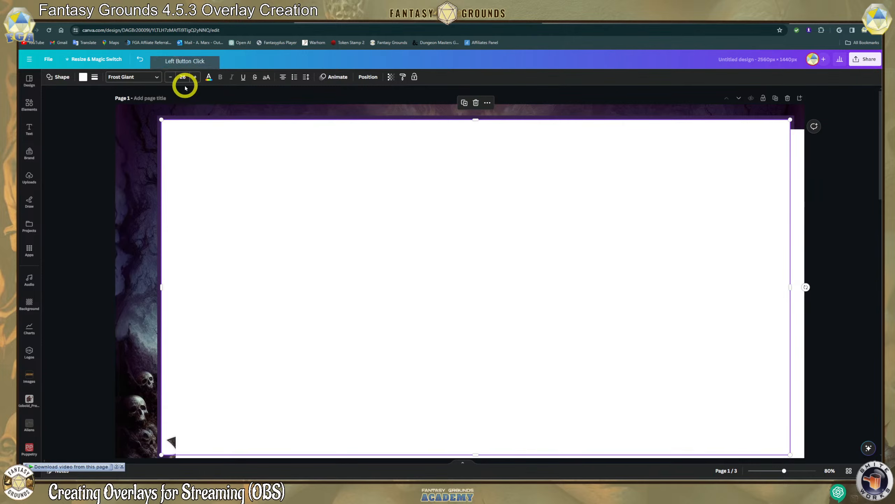
Set the original white rectangle's text colour to grey #8d9799, move it down and to the right, and select the white copy.
click(209, 79)
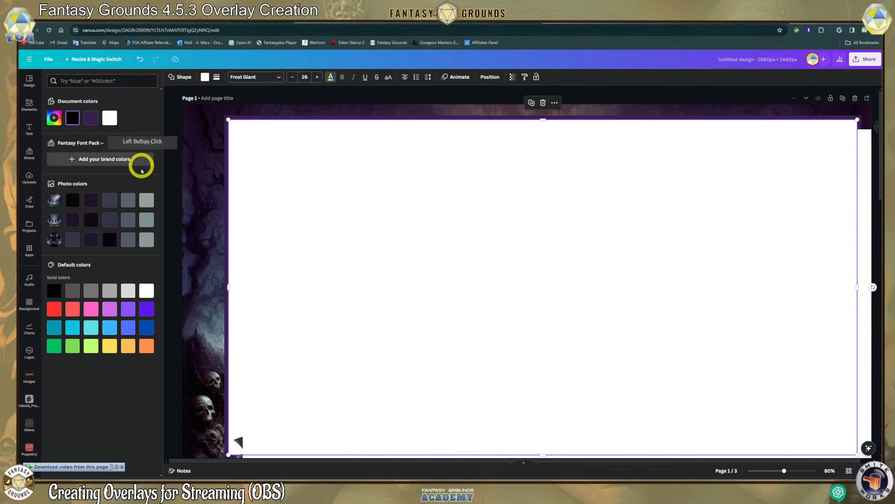
click(144, 241)
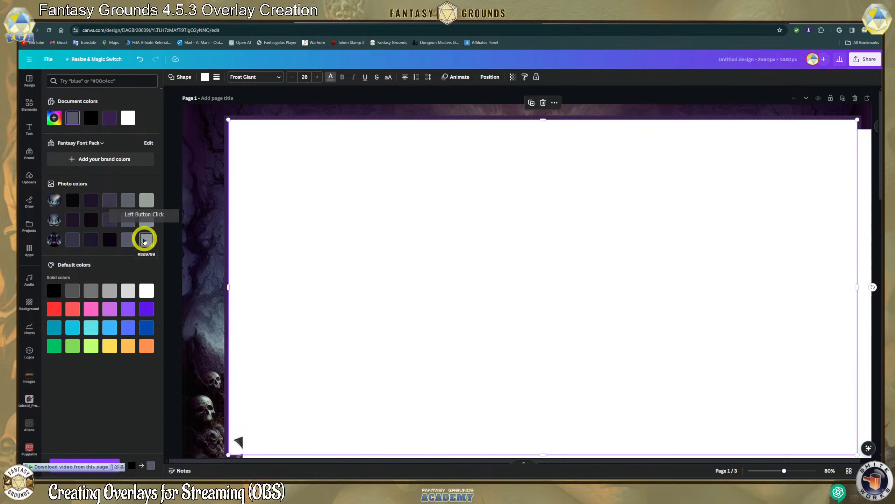
drag(341, 233, 254, 164)
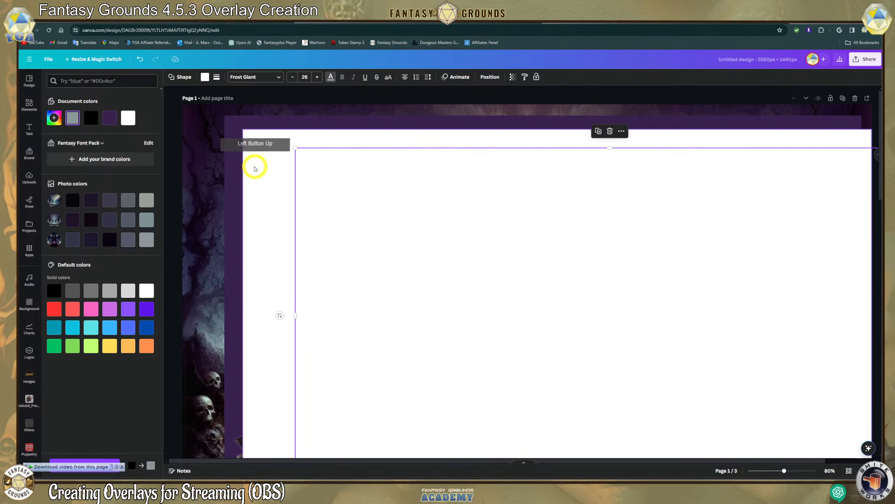
click(182, 212)
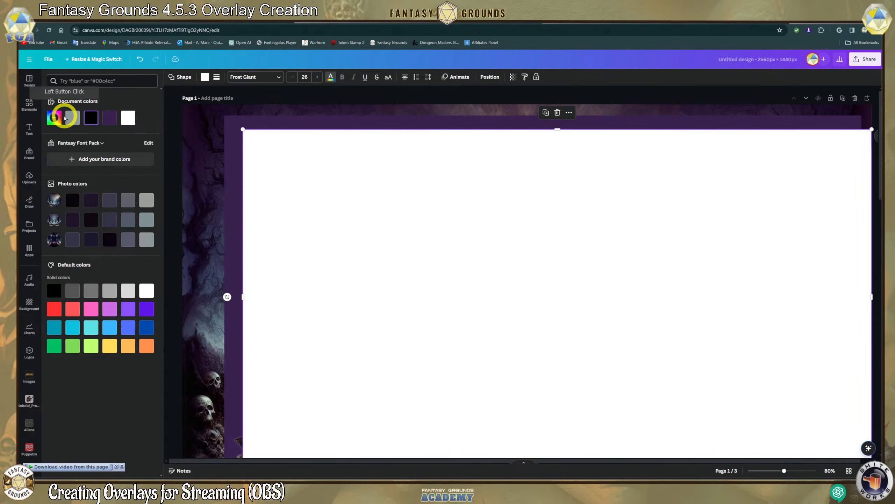
Fill the duplicated white rectangle with the grey document colour and line it up with the purple frame.
drag(362, 230, 278, 206)
click(204, 77)
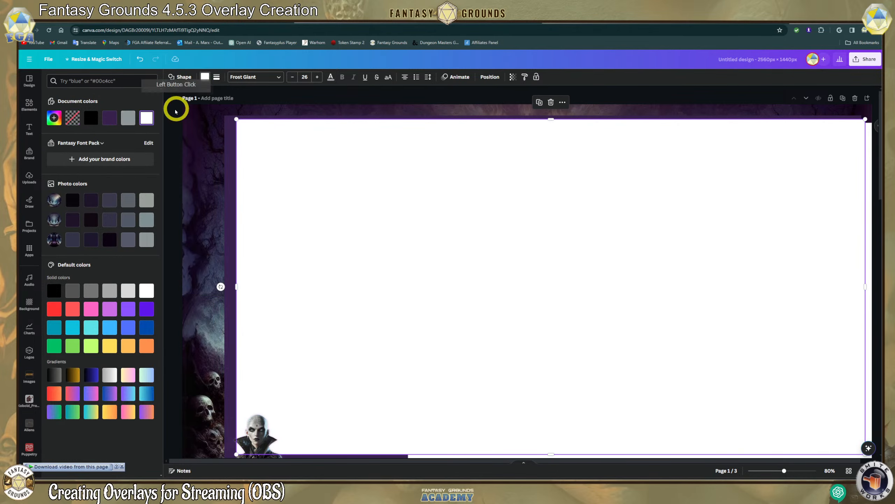
click(128, 118)
drag(340, 196, 465, 271)
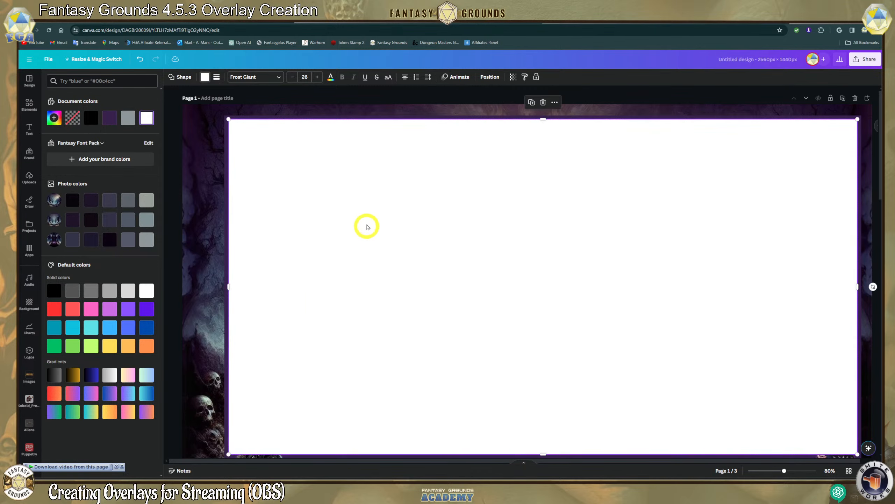
drag(318, 211, 225, 116)
click(226, 118)
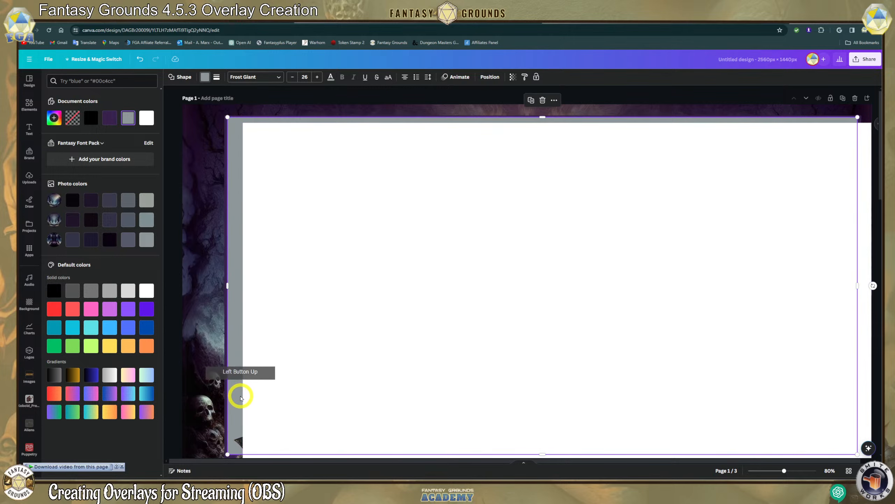
Move the white rectangle off to the page's lower-left corner and select the grey rectangle.
scroll(239, 397, down, 1)
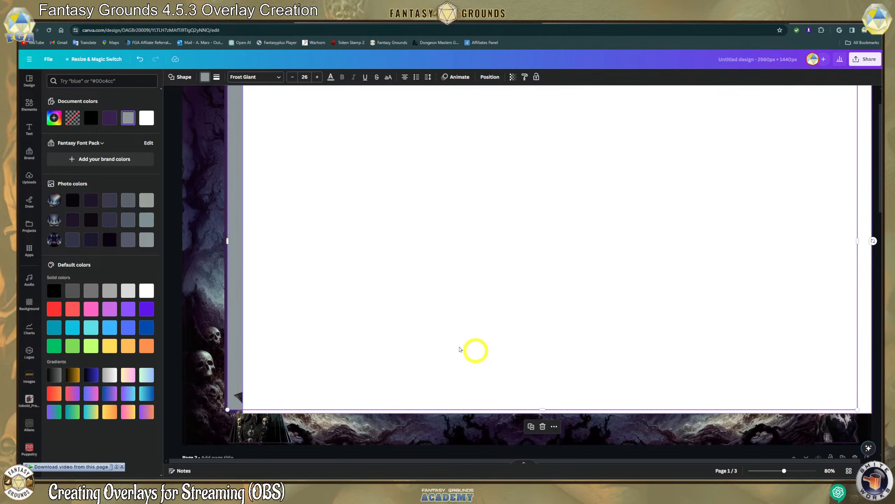
drag(328, 340, 111, 491)
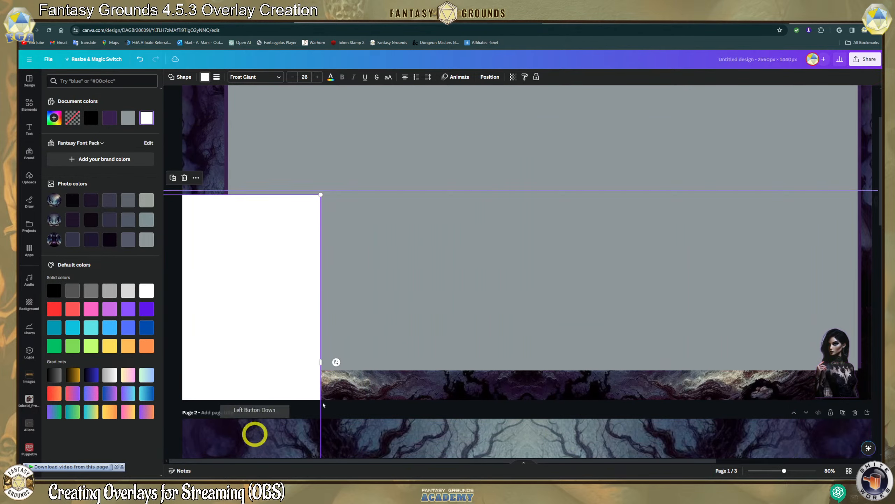
click(468, 306)
click(547, 352)
drag(567, 330, 574, 320)
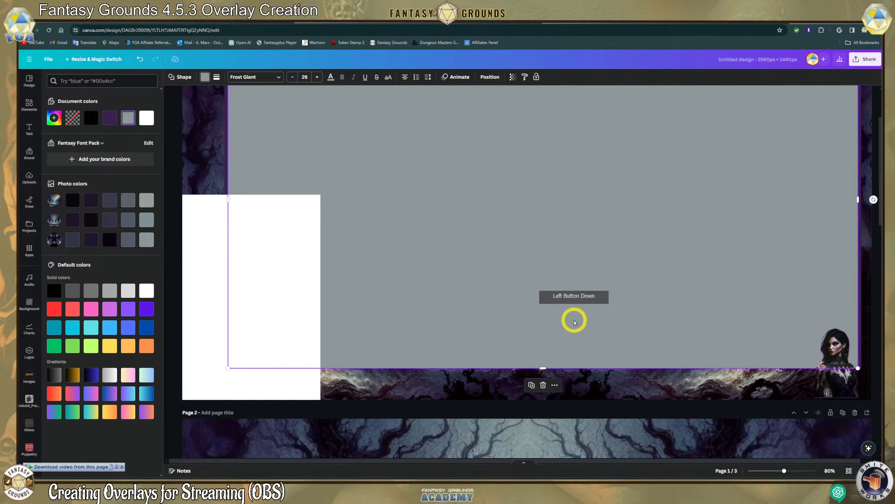
Raise the grey rectangle's lower edge slightly and adjust its right edge against the purple frame.
scroll(595, 324, up, 2)
scroll(663, 332, down, 2)
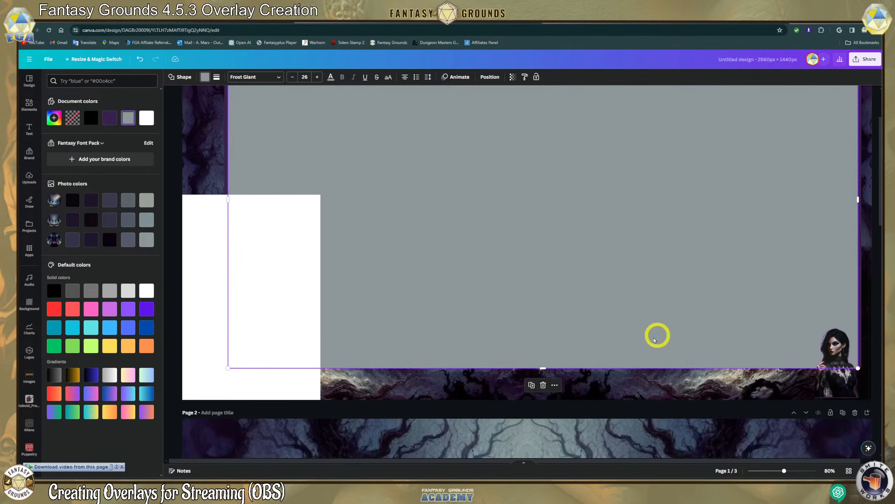
drag(543, 368, 542, 363)
scroll(595, 348, up, 1)
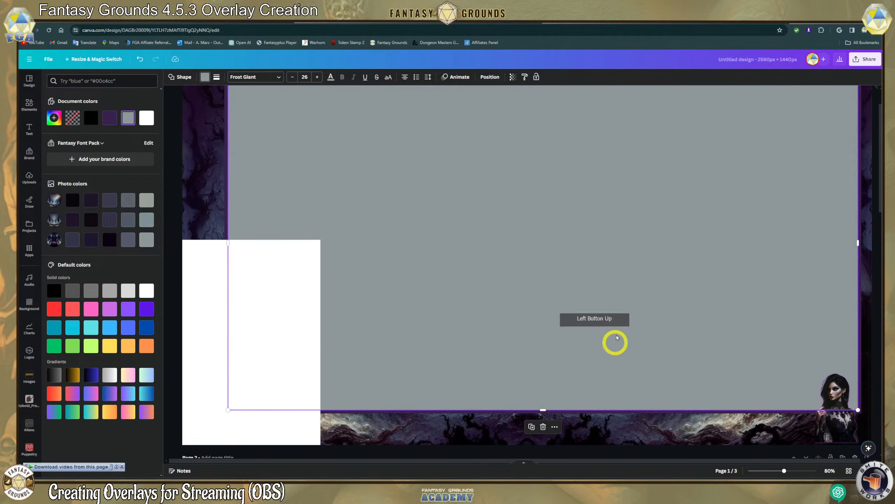
drag(857, 242, 855, 241)
Examine the purple border around all sides of the grey rectangle.
scroll(582, 270, up, 1)
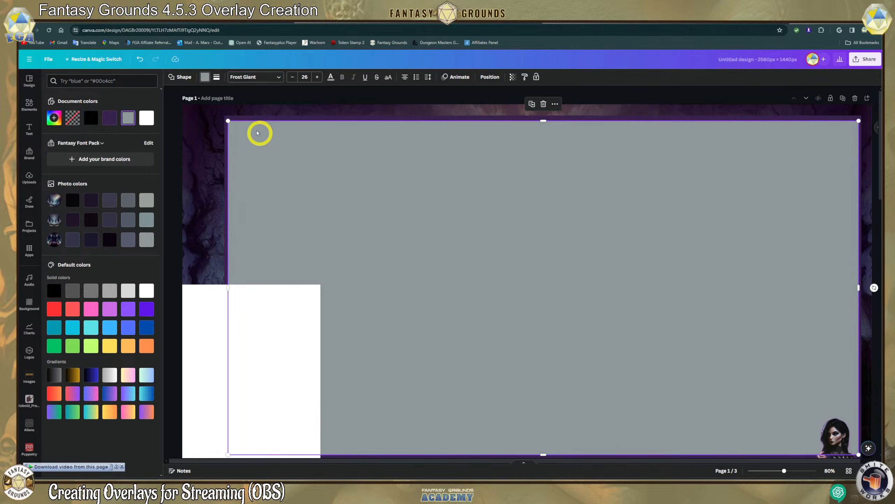
scroll(253, 274, down, 3)
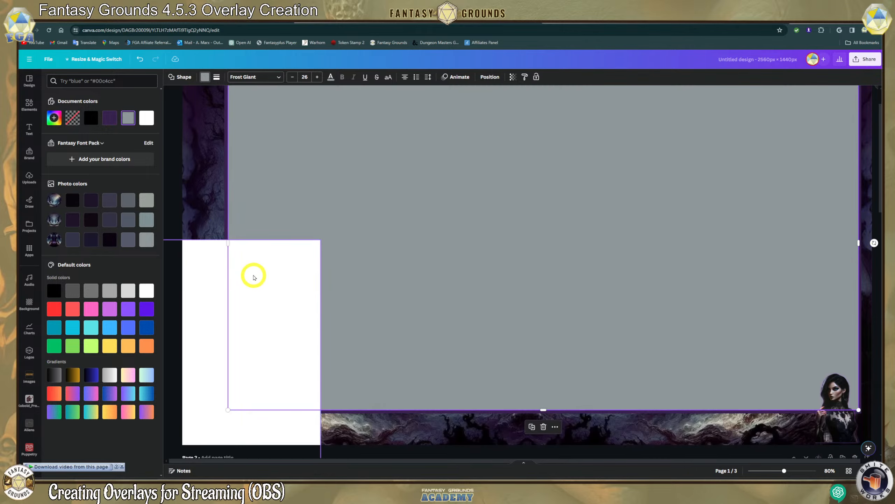
mouse_move(259, 243)
mouse_down()
mouse_move(268, 242)
mouse_move(258, 242)
mouse_up()
click(216, 126)
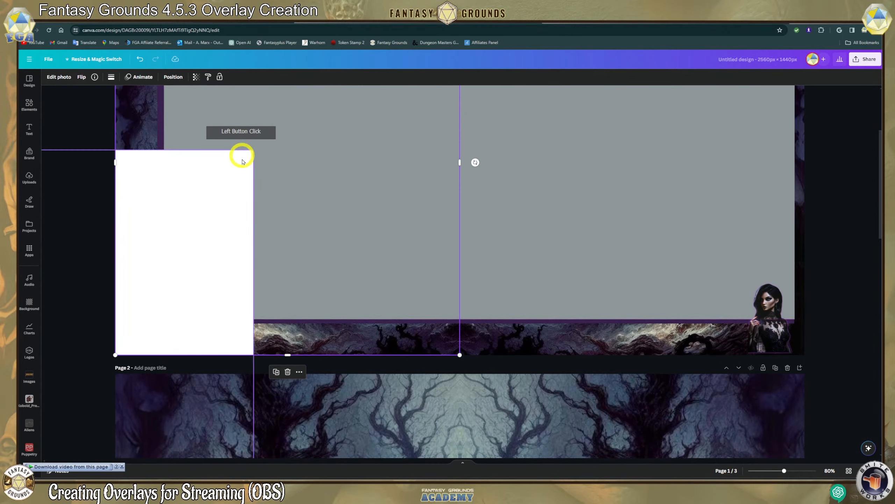
click(536, 337)
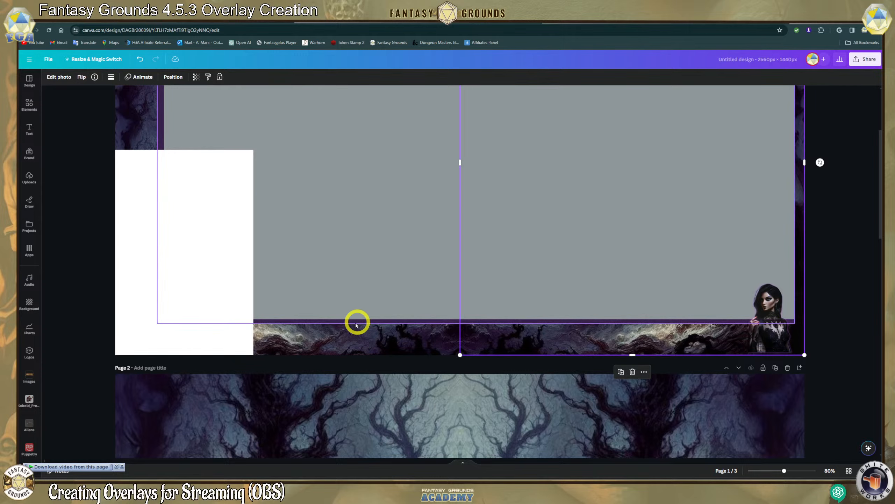
scroll(312, 154, up, 4)
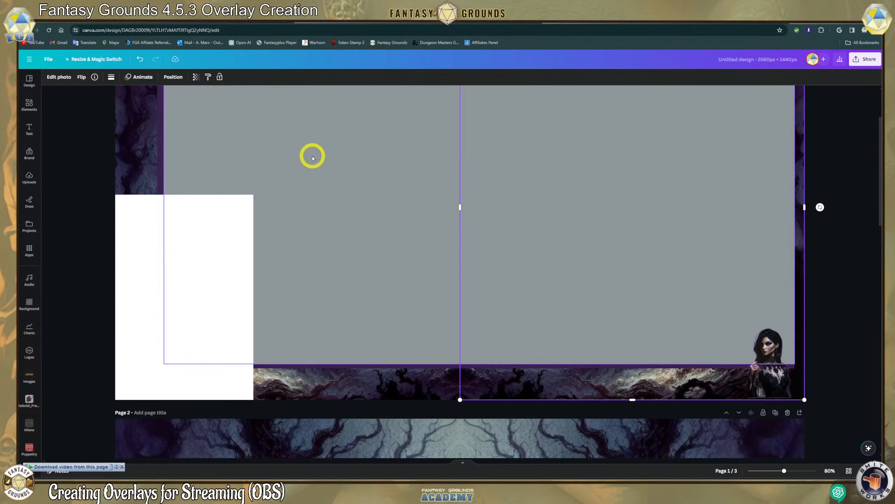
click(378, 116)
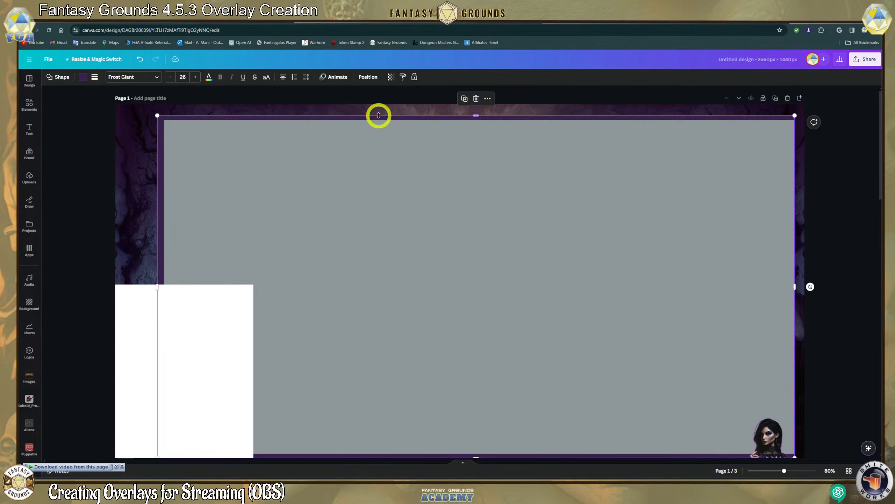
scroll(391, 212, down, 2)
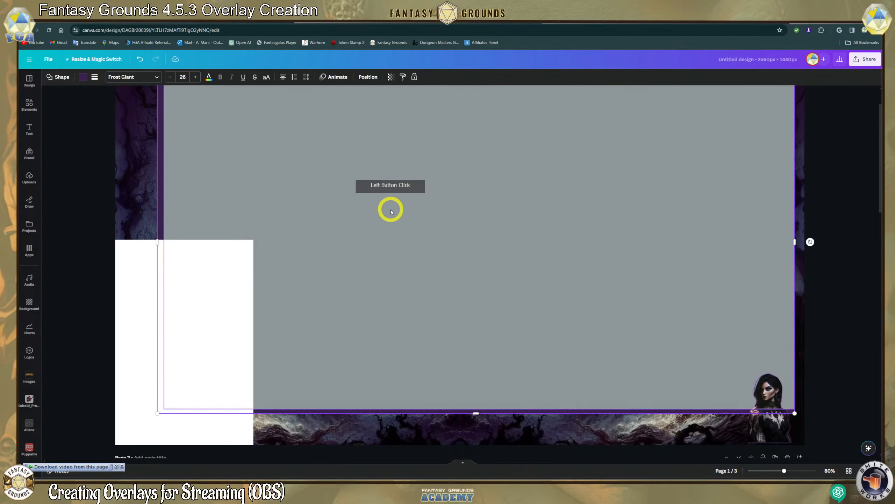
Centre the grey rectangle inside the purple frame and lower its bottom edge slightly for an even border.
click(441, 226)
scroll(446, 244, up, 2)
drag(433, 246, 432, 245)
scroll(456, 279, down, 4)
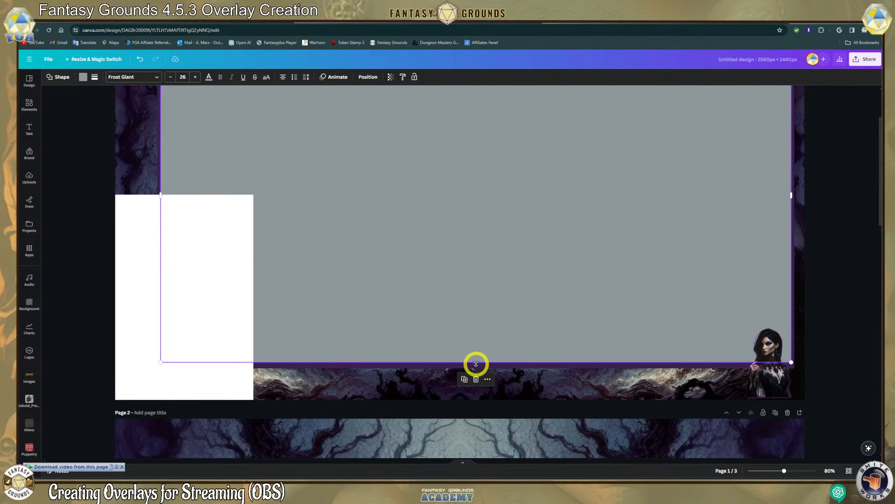
drag(476, 364, 475, 365)
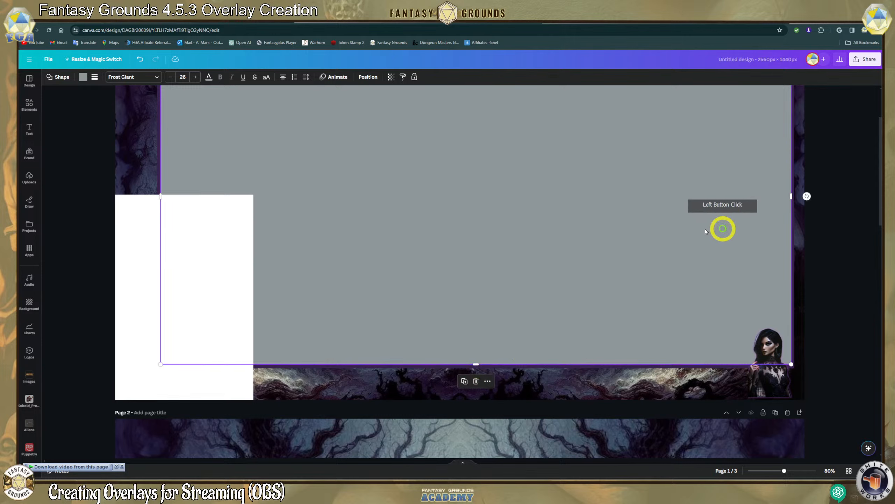
click(693, 231)
scroll(561, 299, up, 3)
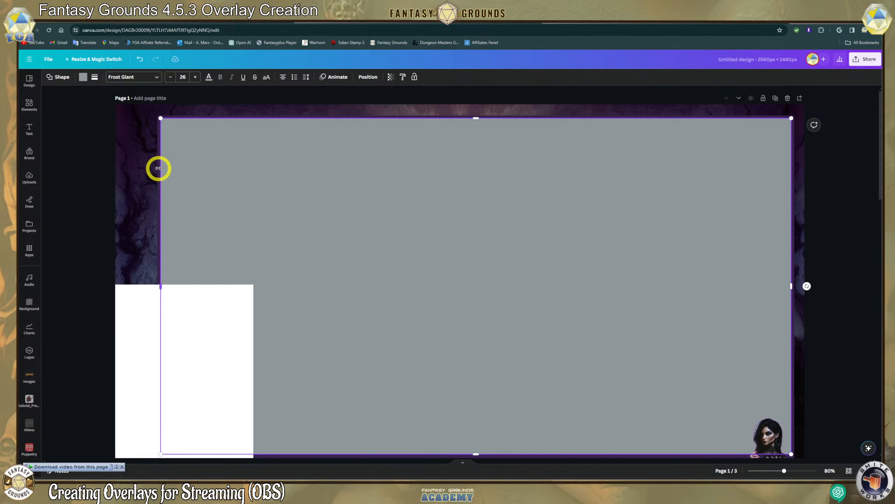
drag(158, 171, 175, 171)
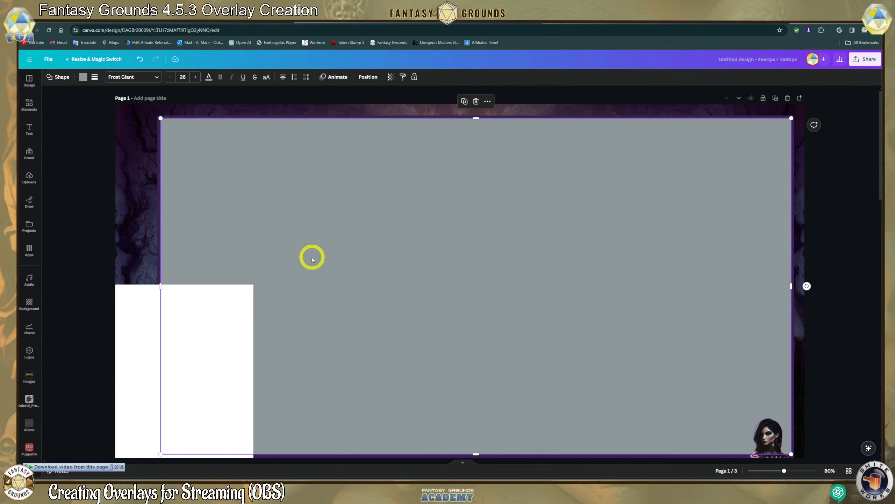
Move the white rectangle from the lower-left corner onto the grey rectangle, centred inside the purple frame.
click(302, 271)
click(220, 331)
drag(206, 350, 744, 183)
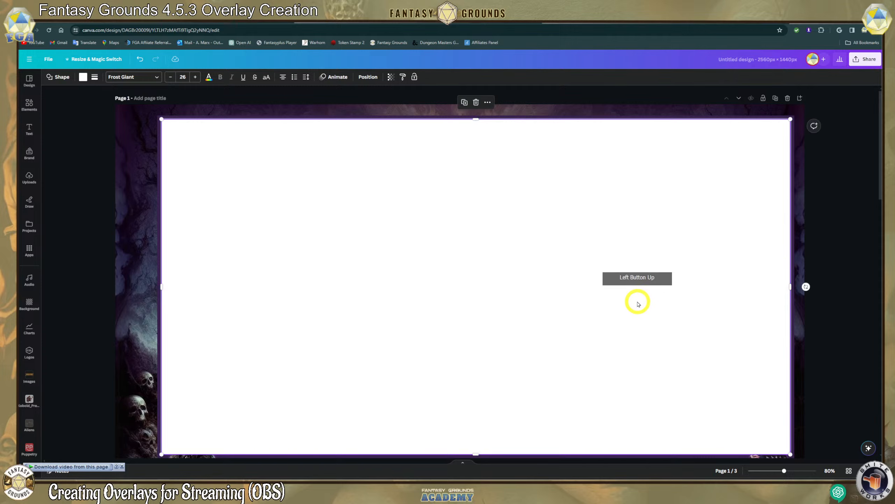
scroll(651, 322, down, 2)
scroll(579, 361, up, 2)
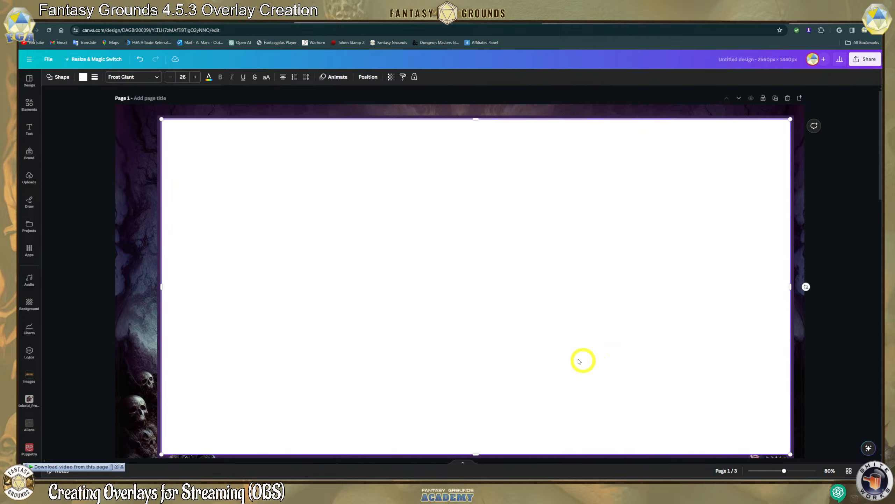
double_click(233, 182)
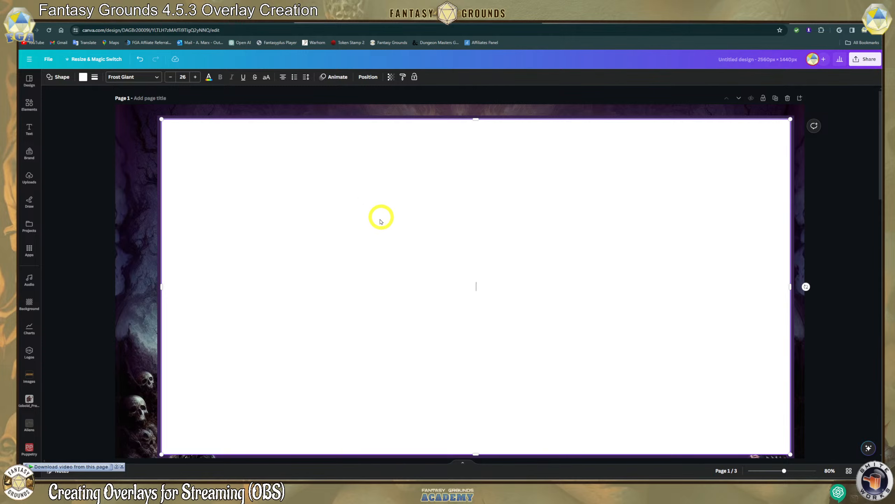
scroll(380, 226, down, 2)
click(140, 144)
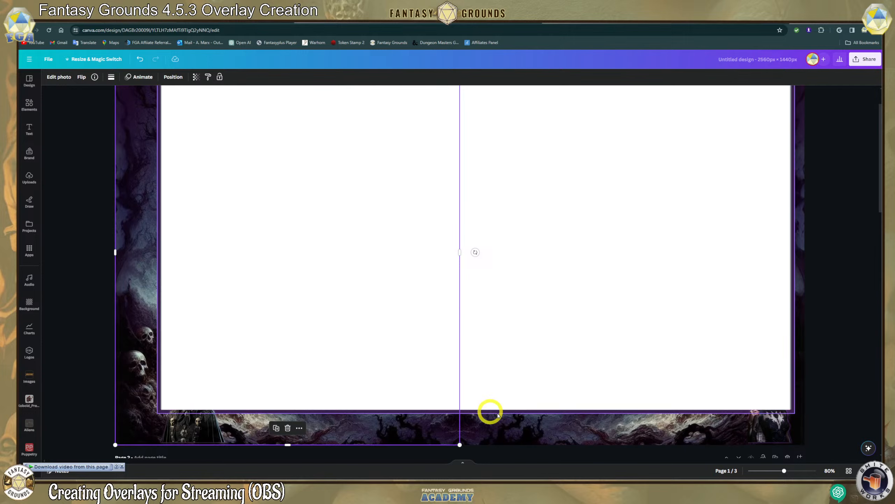
click(433, 383)
Inset all four edges of the white rectangle slightly to expose a thin grey border, and deselect it.
drag(465, 409, 477, 408)
drag(162, 246, 163, 241)
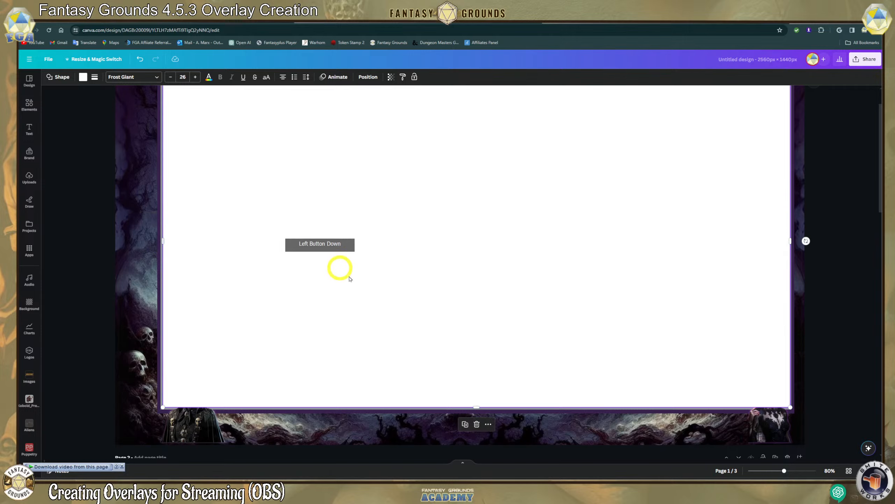
scroll(430, 281, up, 2)
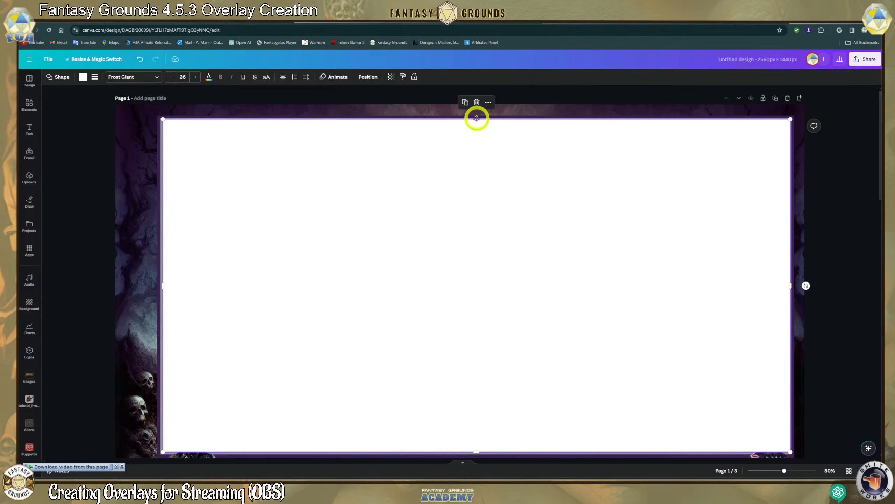
drag(477, 117, 477, 119)
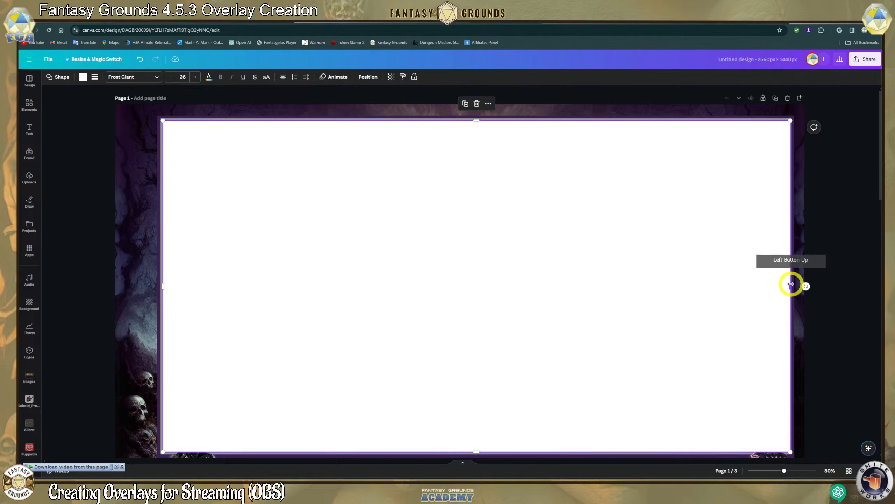
drag(791, 286, 789, 286)
scroll(477, 288, down, 2)
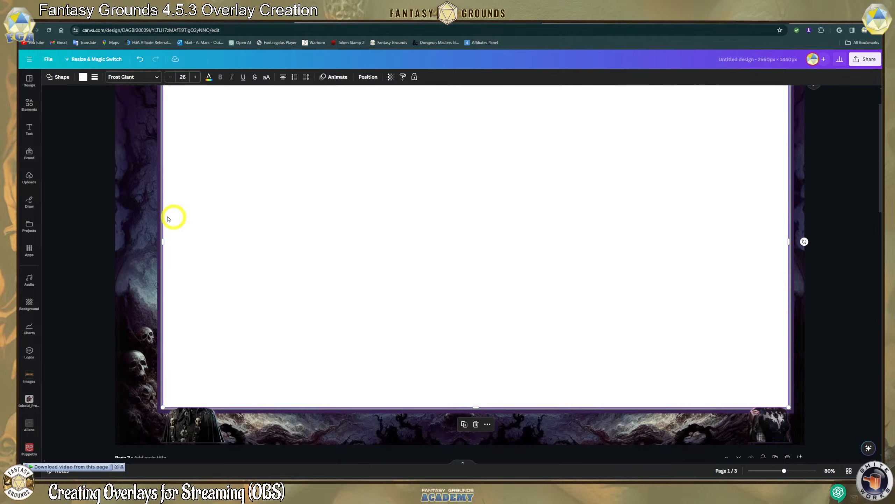
click(175, 241)
Examine the grey and purple double border around the white rectangle from top to bottom.
scroll(183, 255, up, 2)
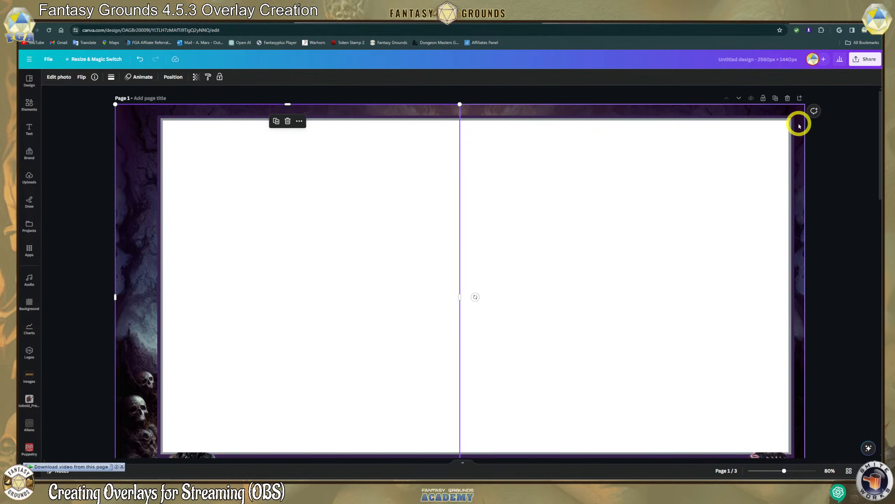
scroll(259, 240, down, 2)
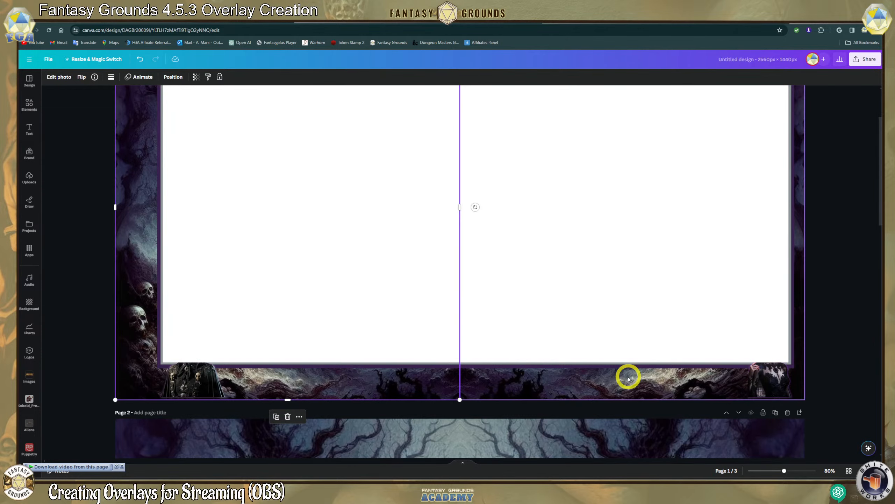
scroll(360, 313, up, 3)
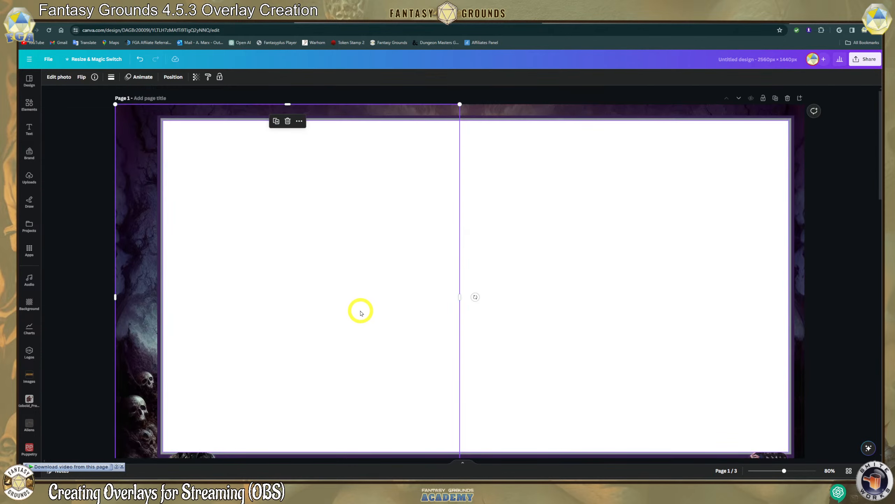
click(134, 184)
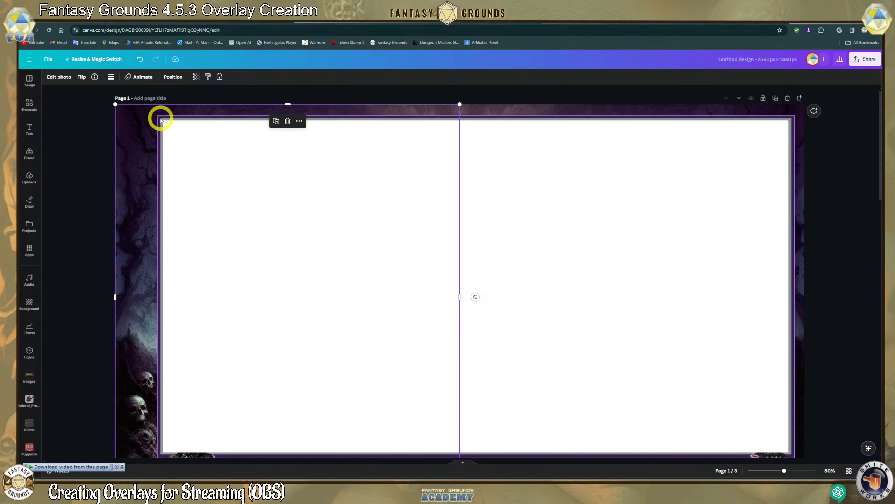
click(179, 136)
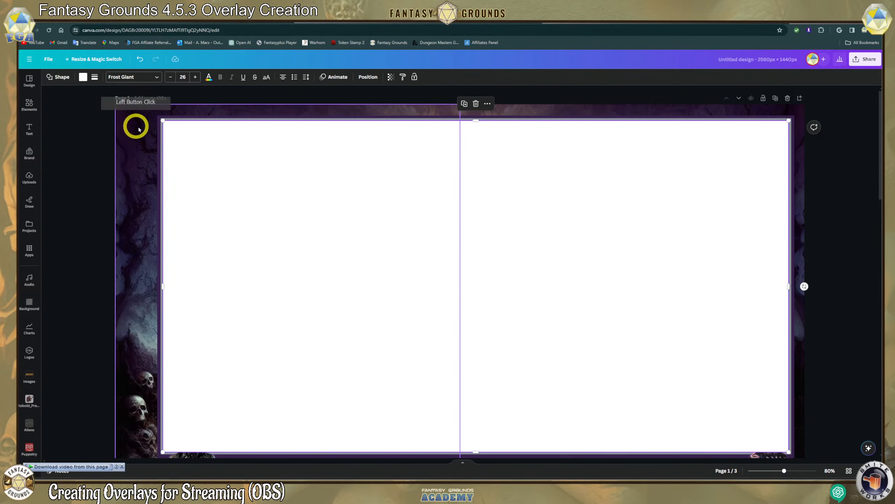
click(142, 213)
scroll(139, 335, down, 1)
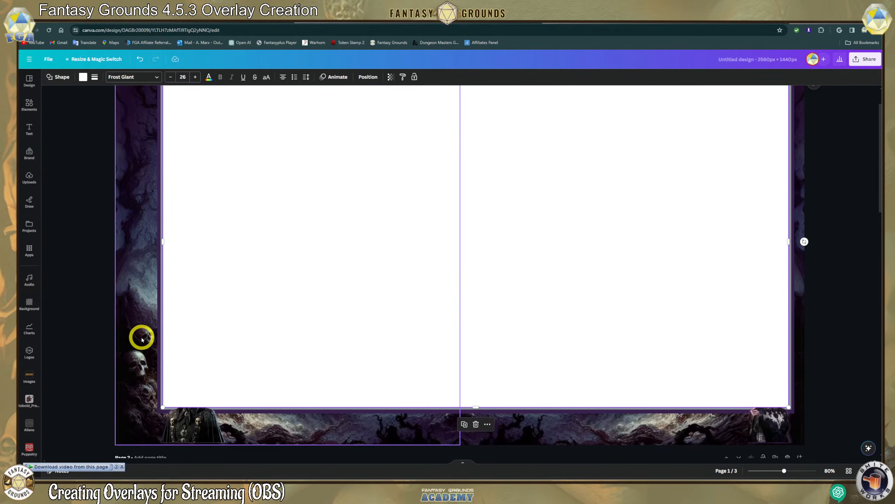
Nudge the bald vampire portrait in the page's lower-left corner slightly left and down.
click(198, 422)
scroll(133, 235, up, 1)
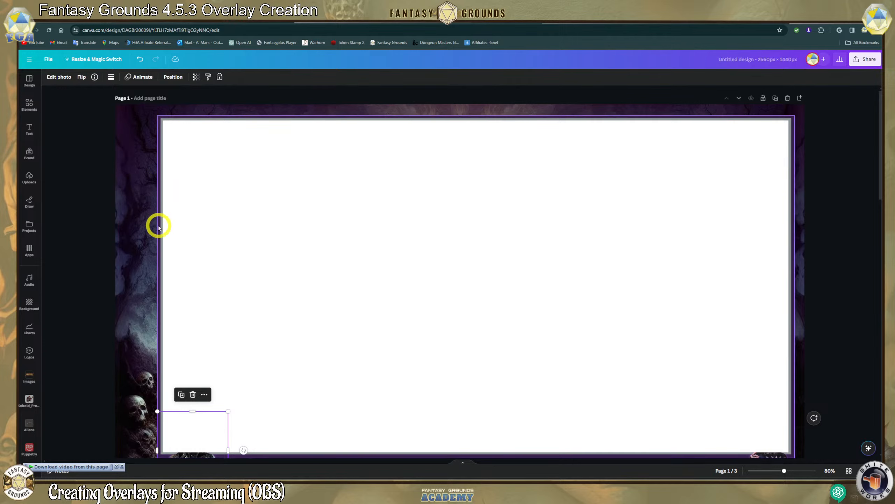
scroll(160, 226, down, 2)
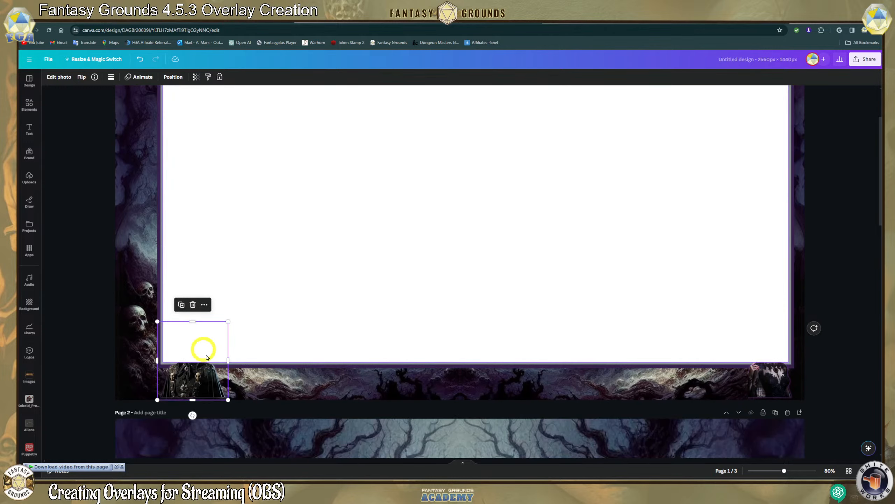
drag(188, 385, 184, 381)
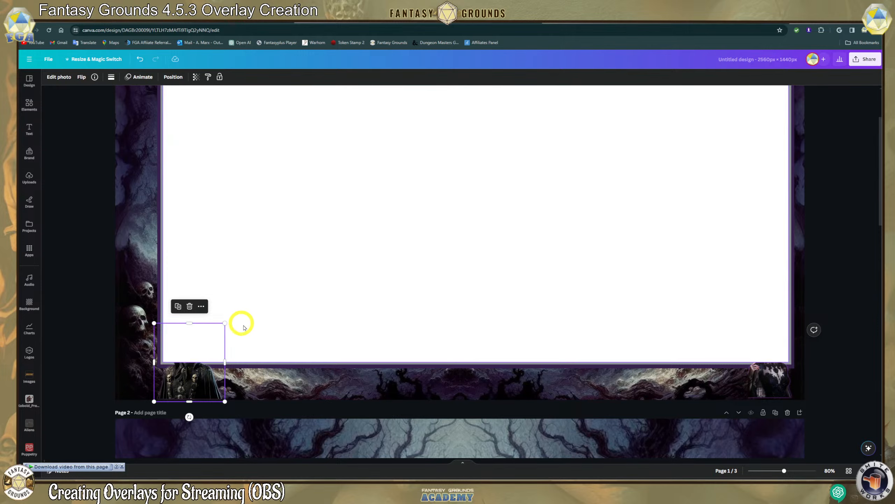
scroll(247, 329, up, 1)
scroll(259, 324, down, 1)
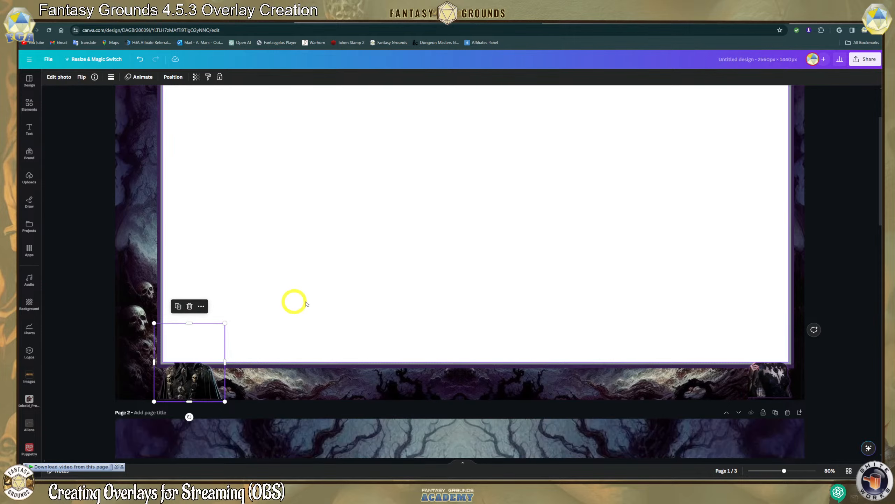
scroll(307, 303, up, 2)
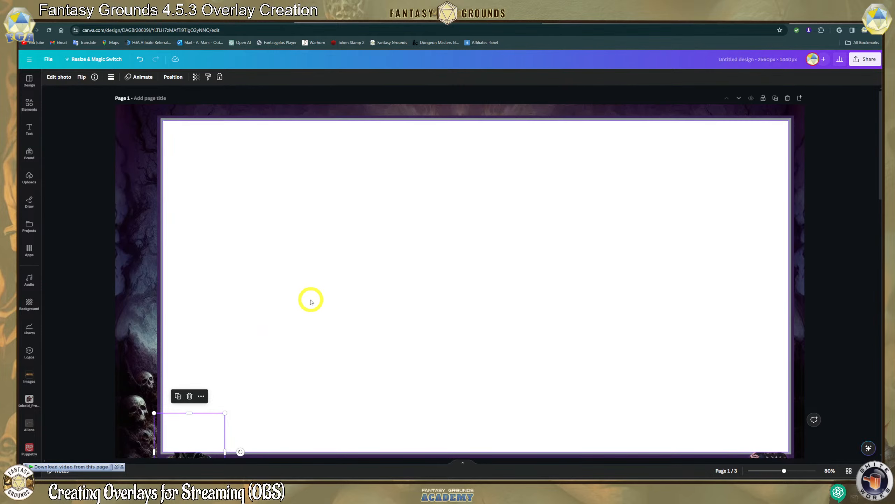
scroll(311, 302, down, 2)
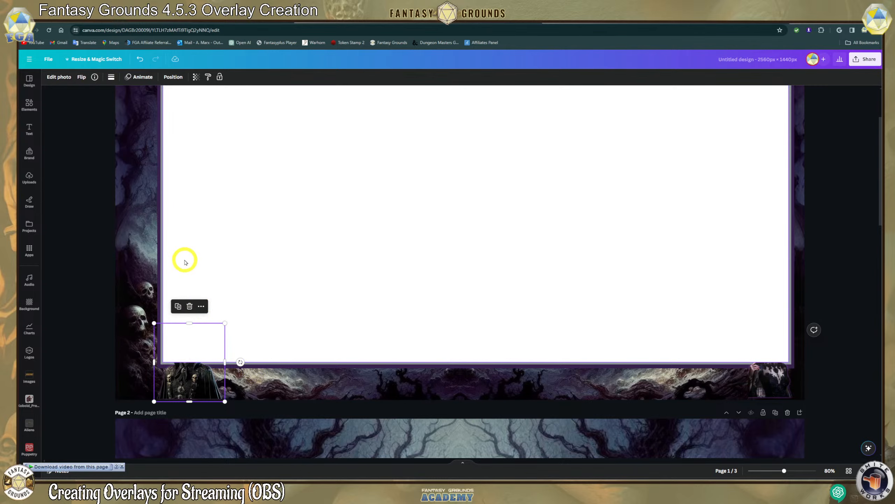
Bring the bald vampire and dark-haired woman portraits forward so they stand in front of the white rectangle and its borders.
click(173, 77)
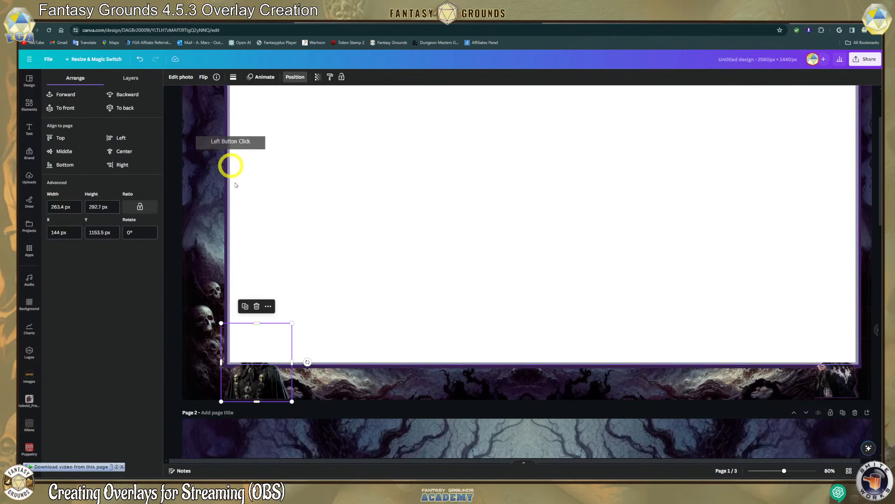
click(61, 95)
click(847, 379)
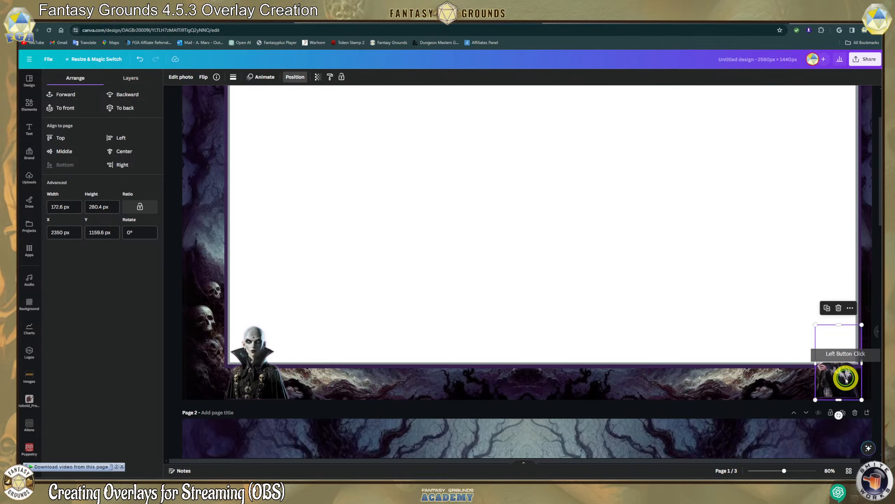
click(66, 95)
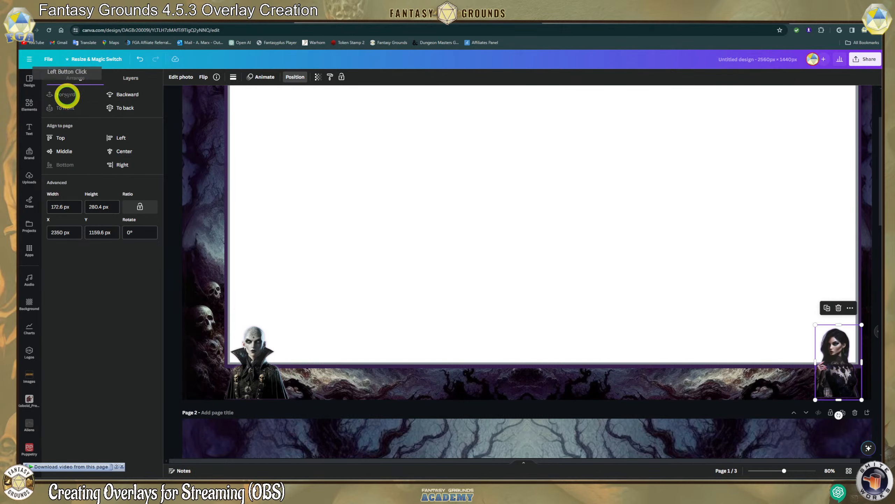
click(396, 261)
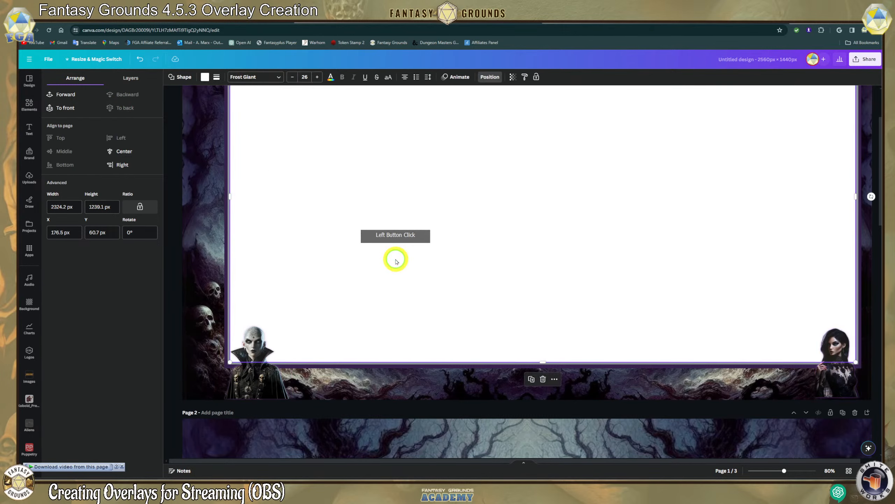
scroll(405, 367, up, 3)
scroll(405, 364, down, 1)
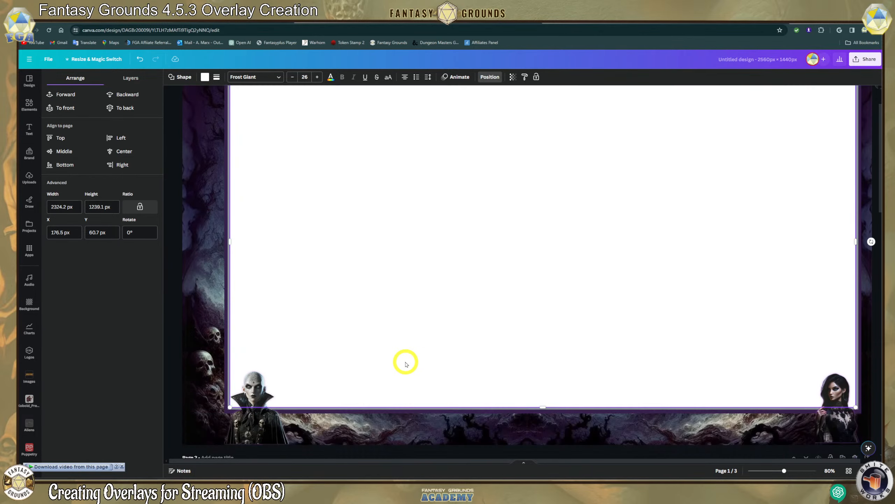
scroll(405, 364, down, 2)
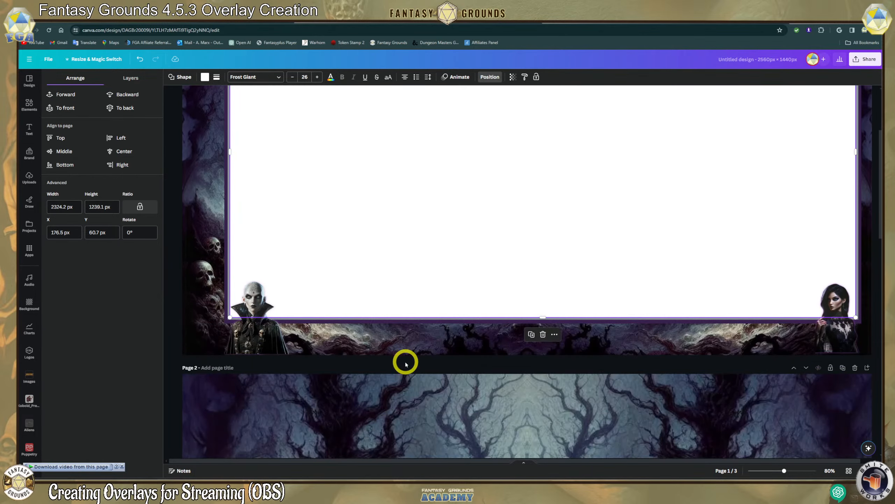
scroll(392, 310, up, 3)
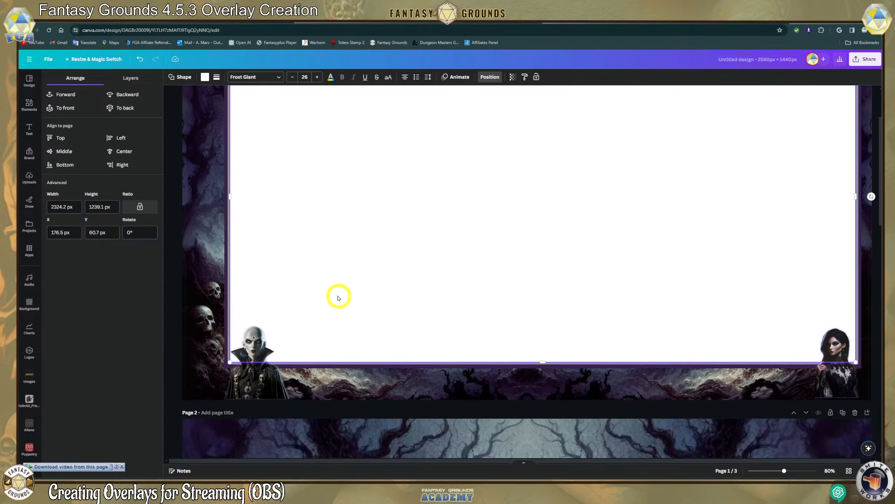
scroll(356, 304, down, 2)
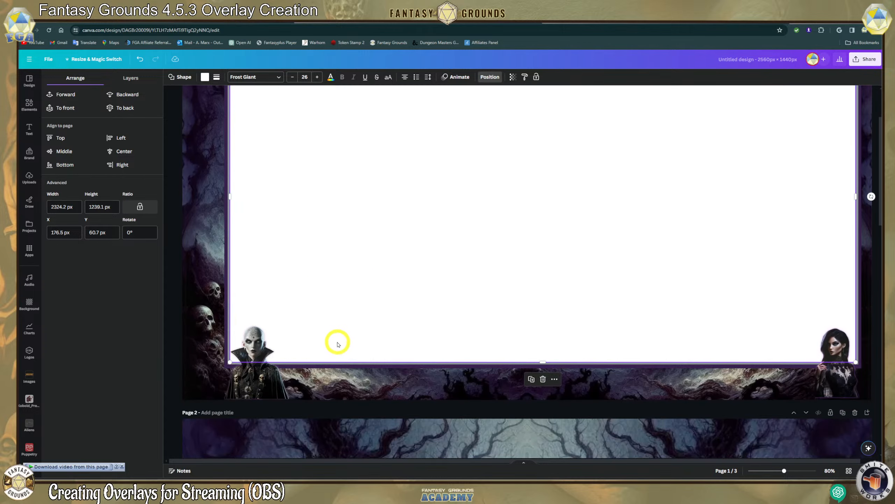
Delete the bald vampire and dark-haired woman portraits from the lower corners of page 1.
click(260, 342)
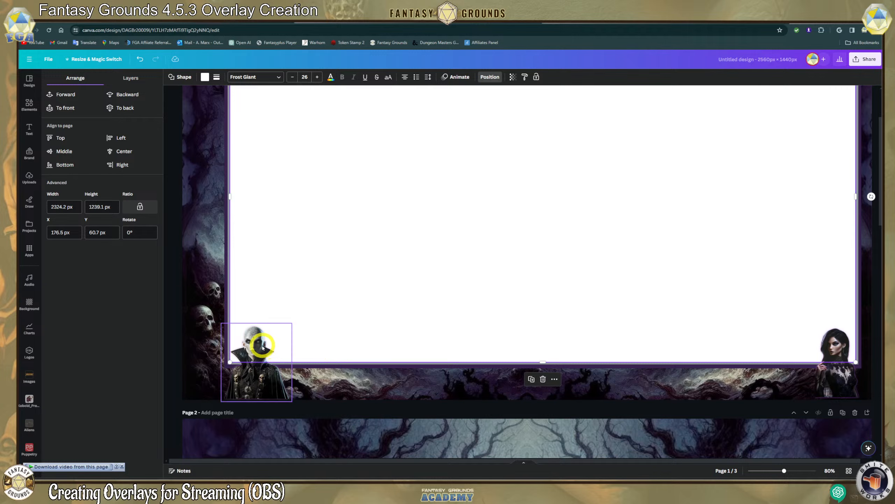
drag(292, 321, 253, 366)
key(Delete)
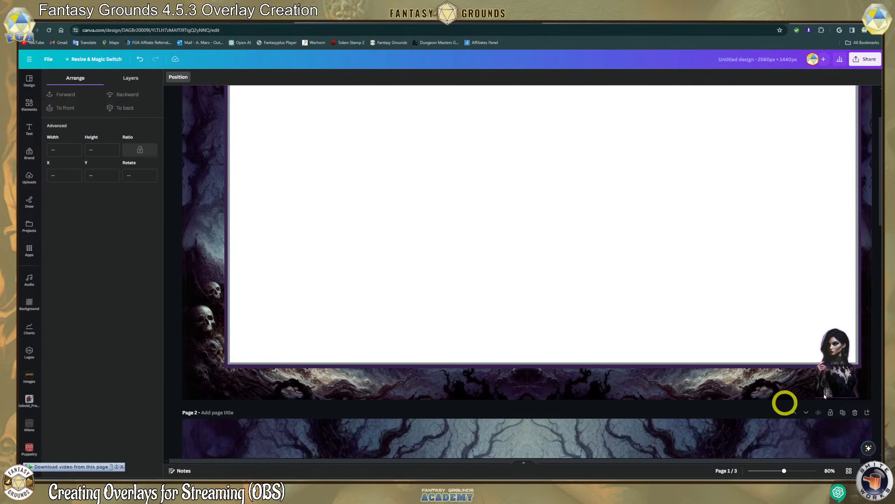
click(850, 385)
key(Delete)
click(603, 352)
Examine page 1's forest background and double border around the white rectangle, from the upper edge down to the lower corners.
scroll(353, 302, up, 2)
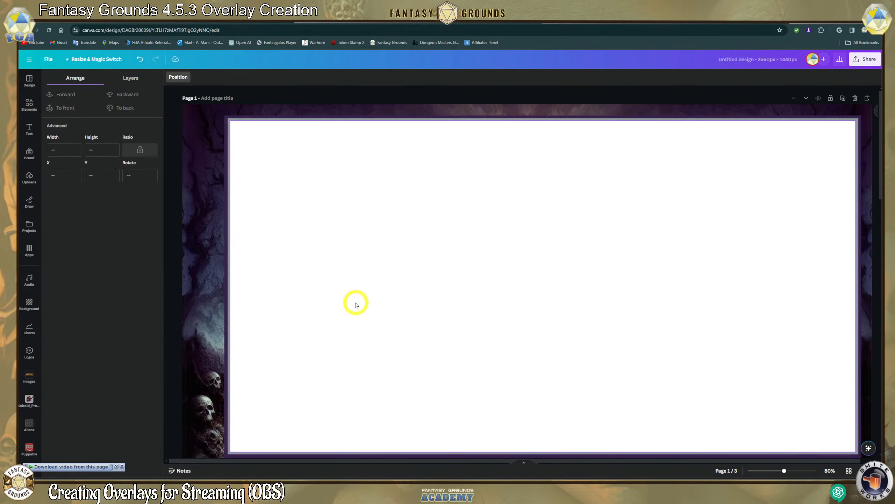
scroll(250, 187, down, 1)
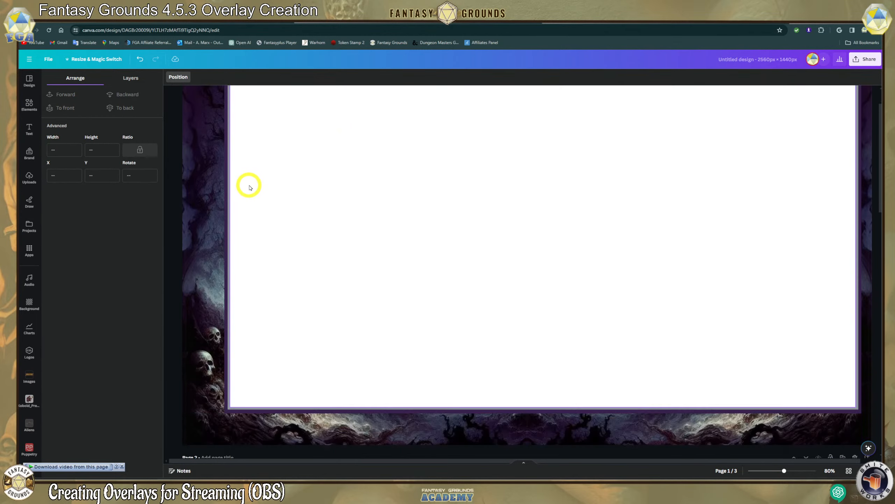
scroll(243, 186, down, 2)
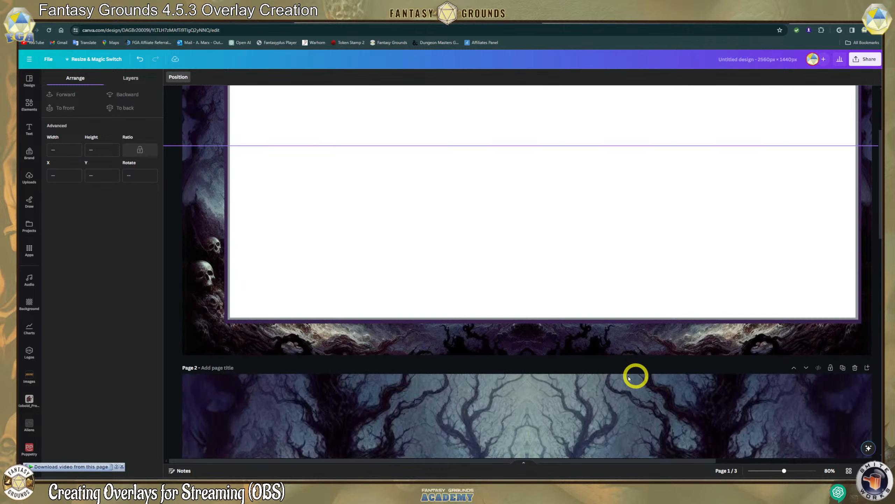
scroll(568, 371, up, 3)
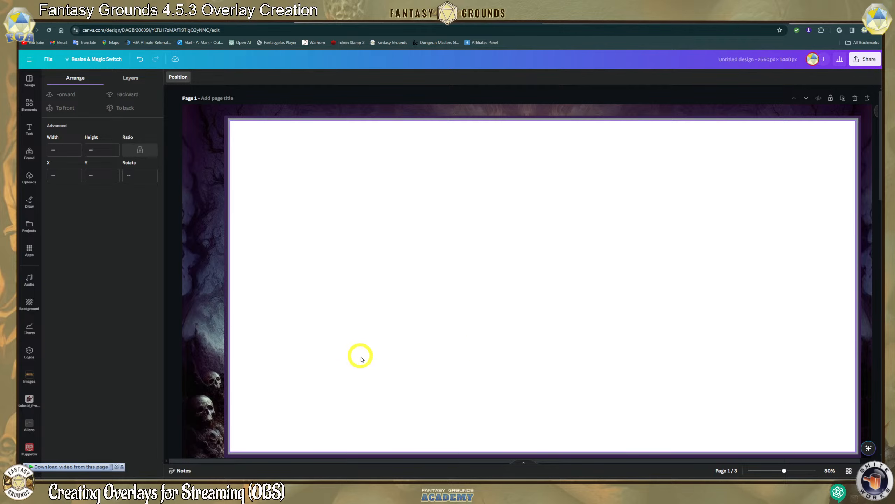
scroll(360, 356, down, 2)
scroll(203, 236, up, 2)
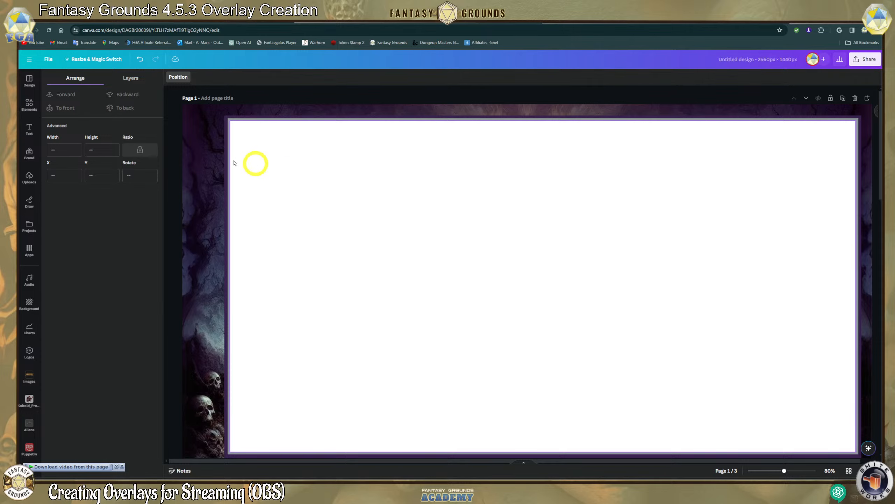
click(214, 121)
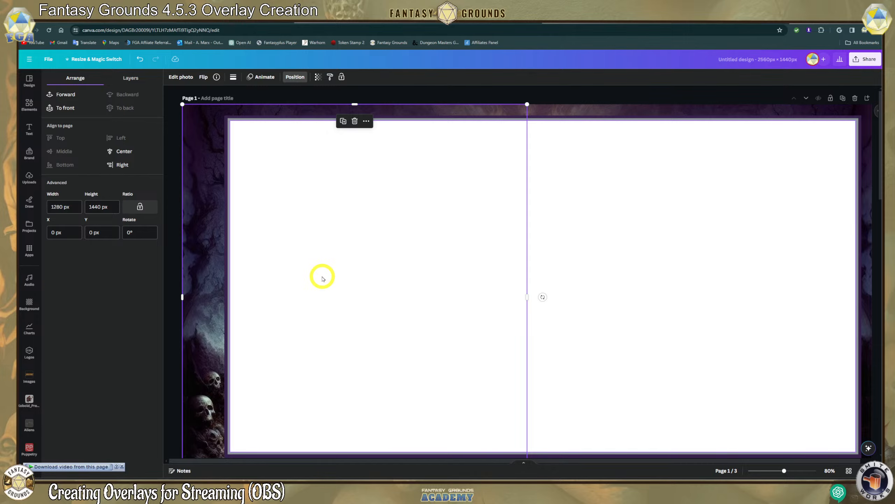
click(166, 141)
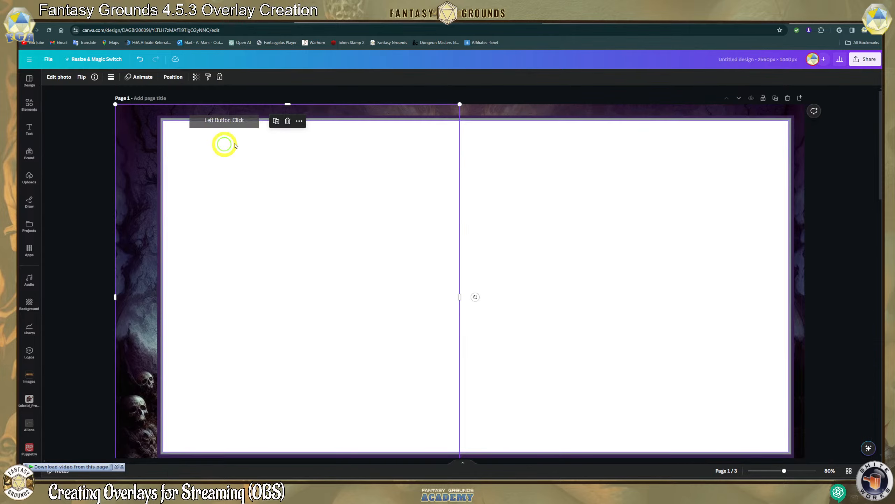
click(512, 100)
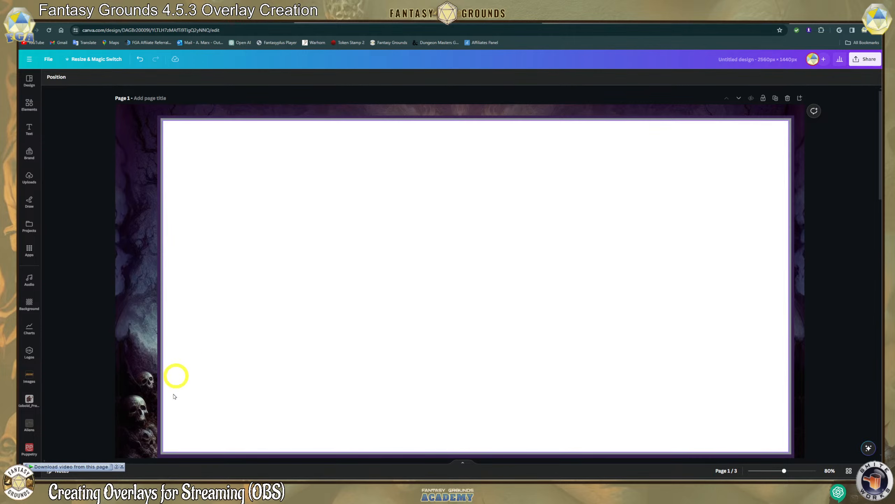
scroll(262, 406, down, 3)
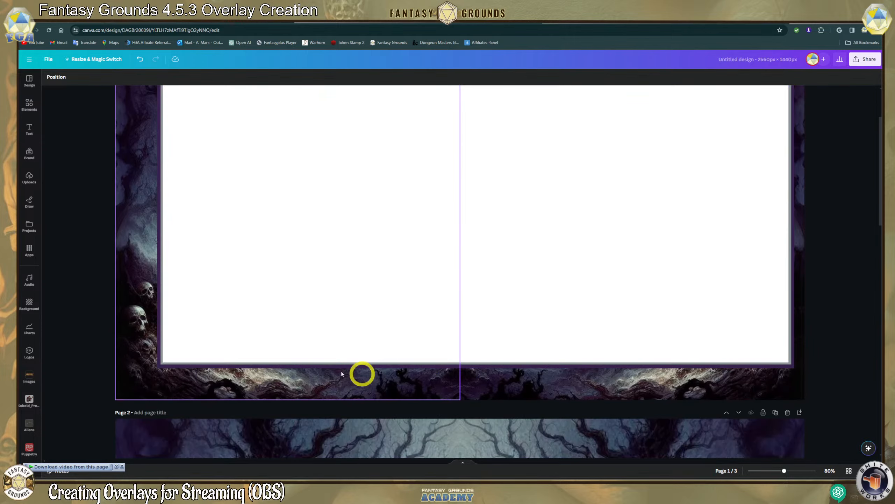
click(139, 384)
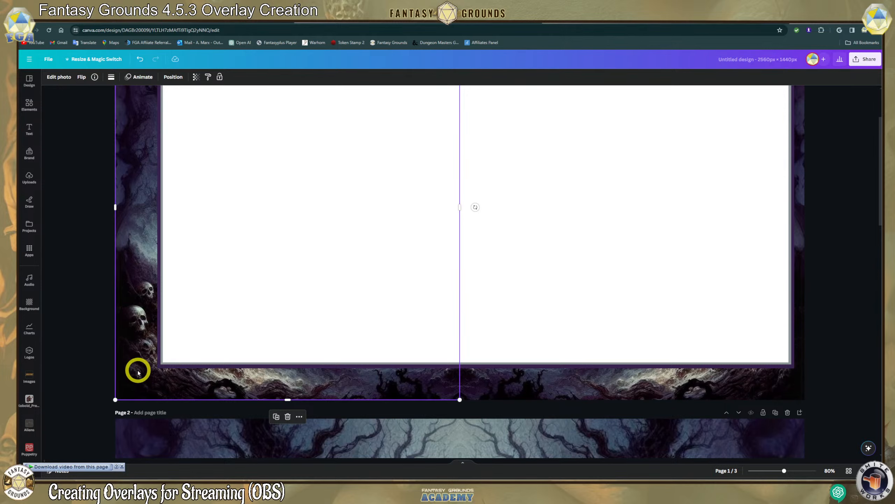
scroll(148, 356, up, 3)
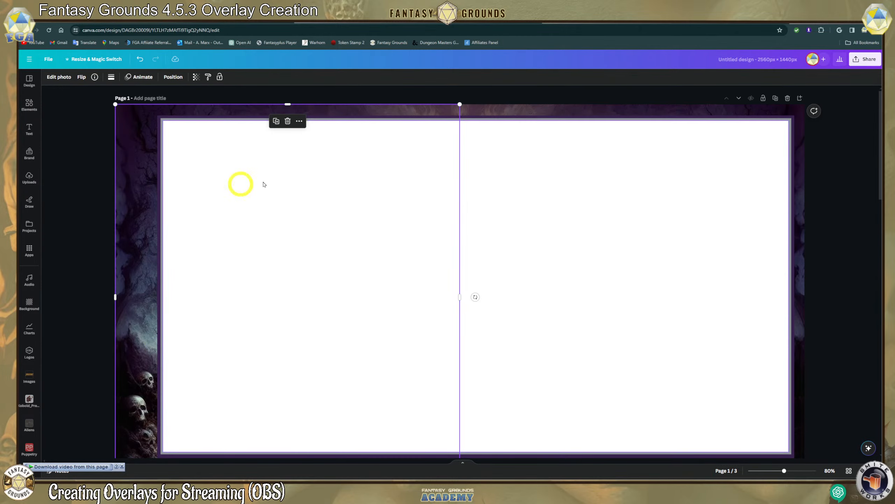
Download all three pages of the design as PNG images at size 1.
click(847, 116)
click(860, 61)
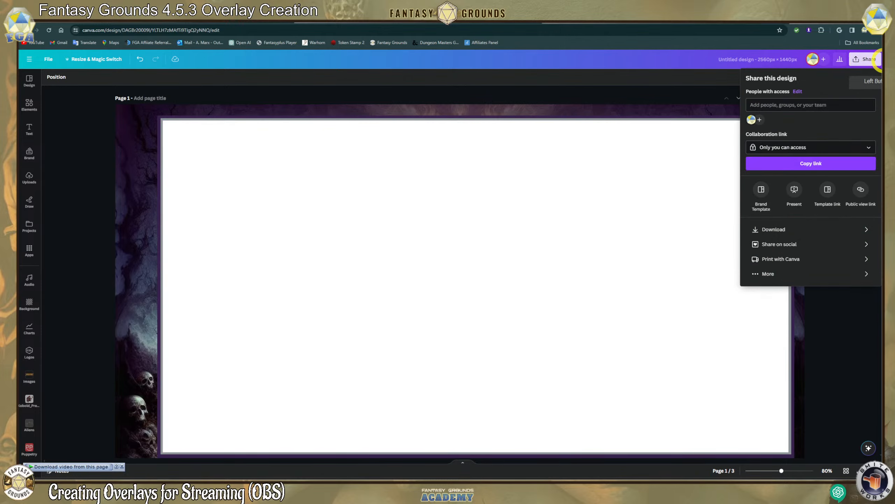
click(772, 229)
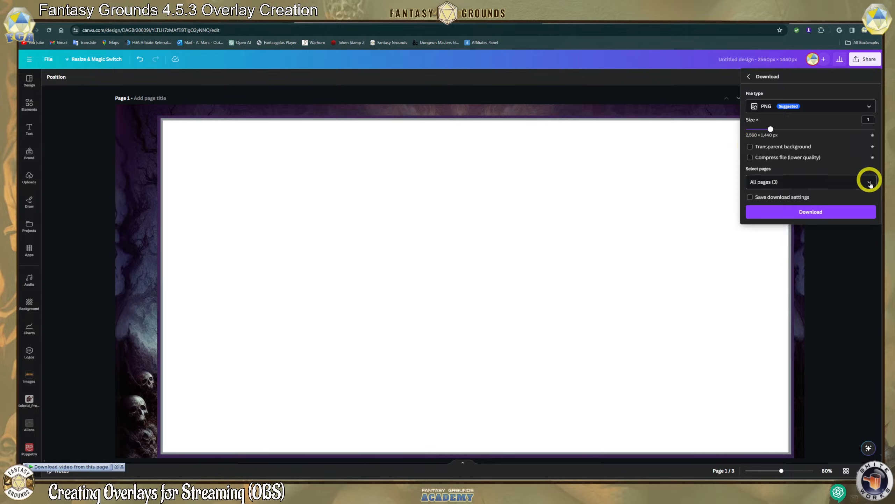
scroll(466, 296, down, 10)
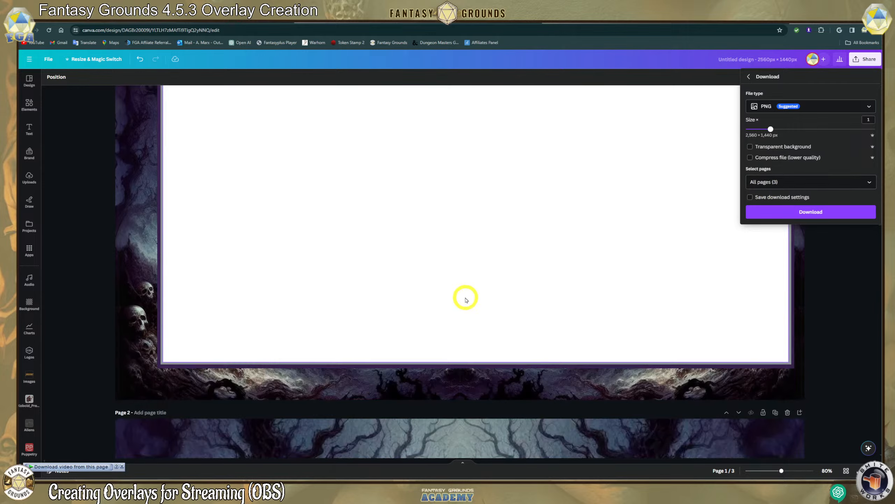
scroll(407, 304, down, 8)
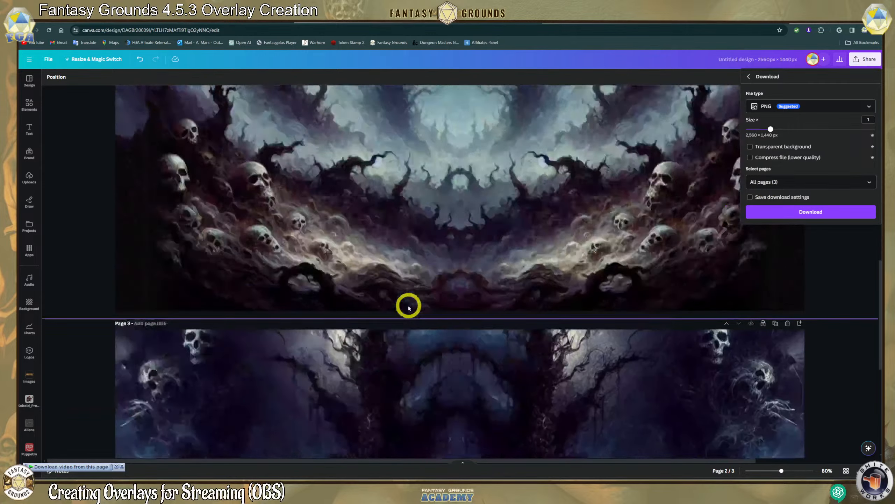
scroll(409, 308, up, 18)
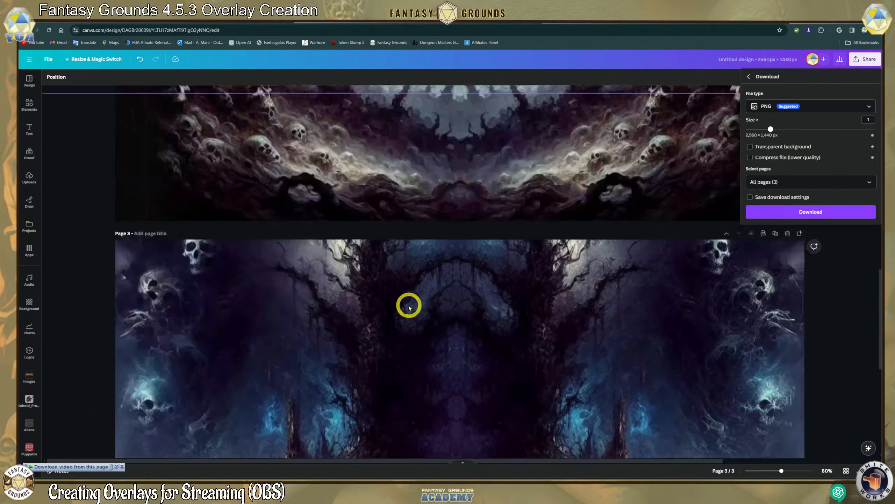
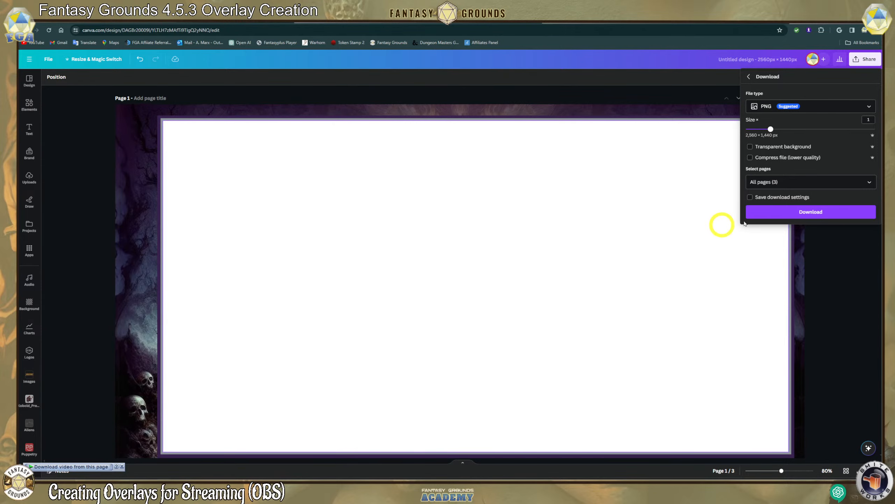
click(818, 213)
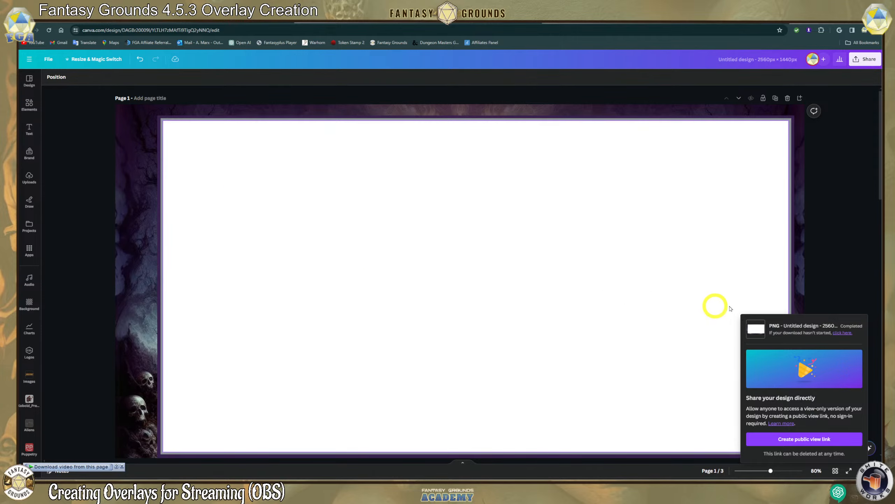
scroll(846, 299, down, 10)
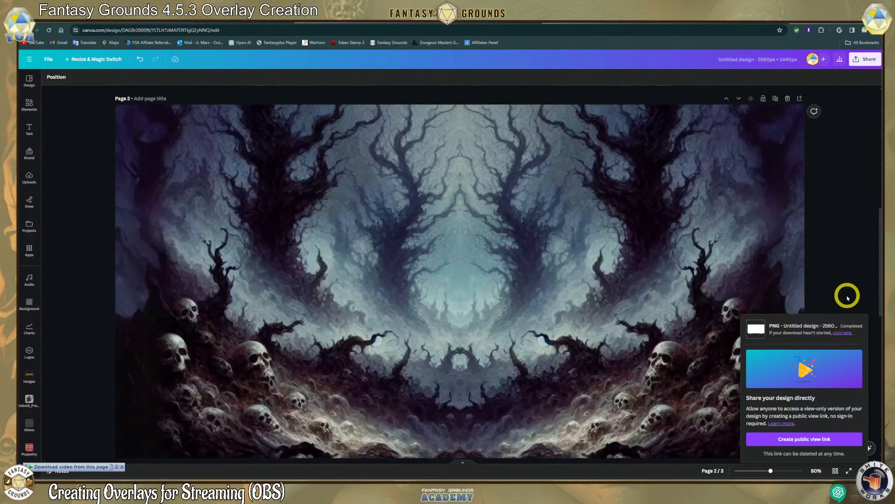
Add a blank fourth page after page 3 of the design.
scroll(848, 298, down, 10)
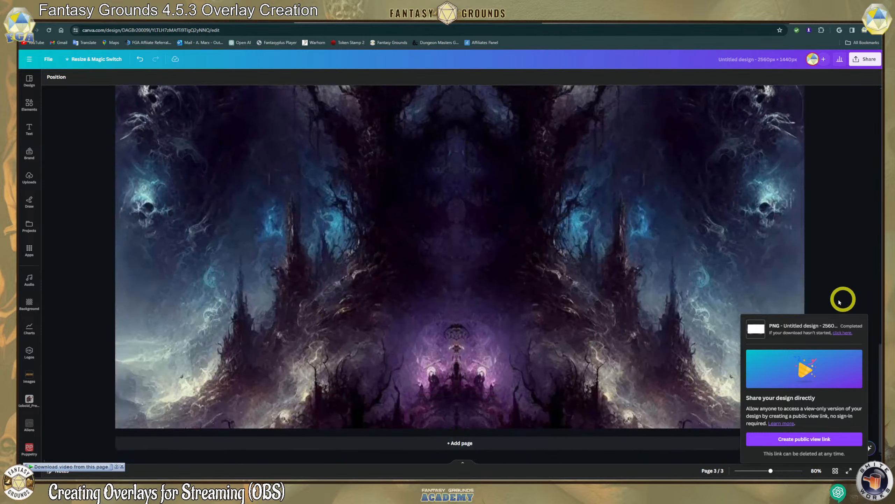
click(482, 442)
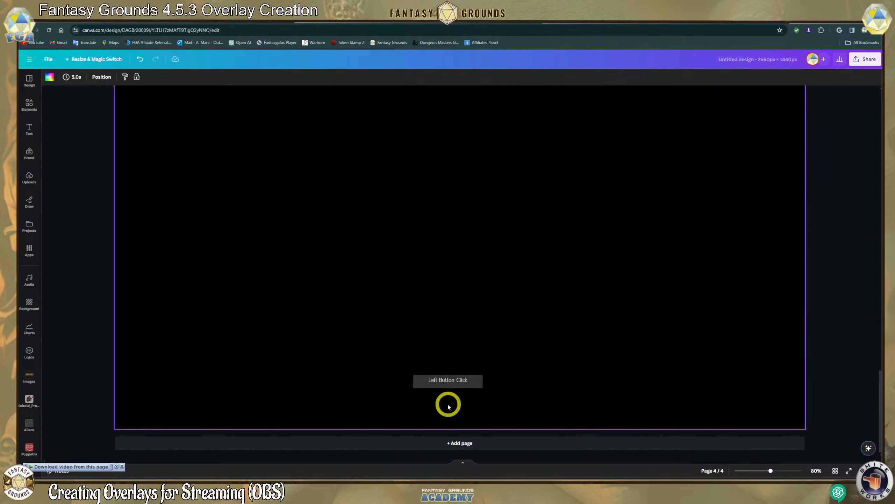
scroll(430, 383, up, 1)
scroll(422, 380, down, 1)
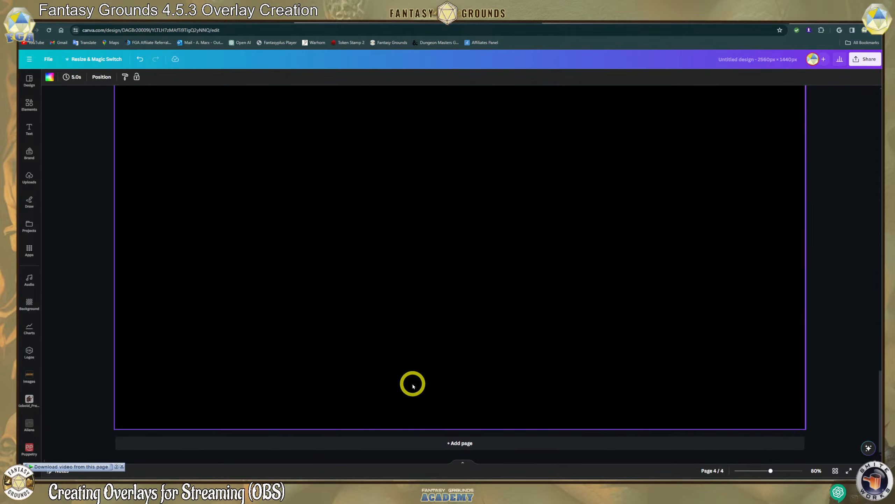
Look for the downloaded design in File Explorer, checking the Downloads folder on New Volume (D:) and the main Downloads folder, and return to Canva.
mouse_move(150, 488)
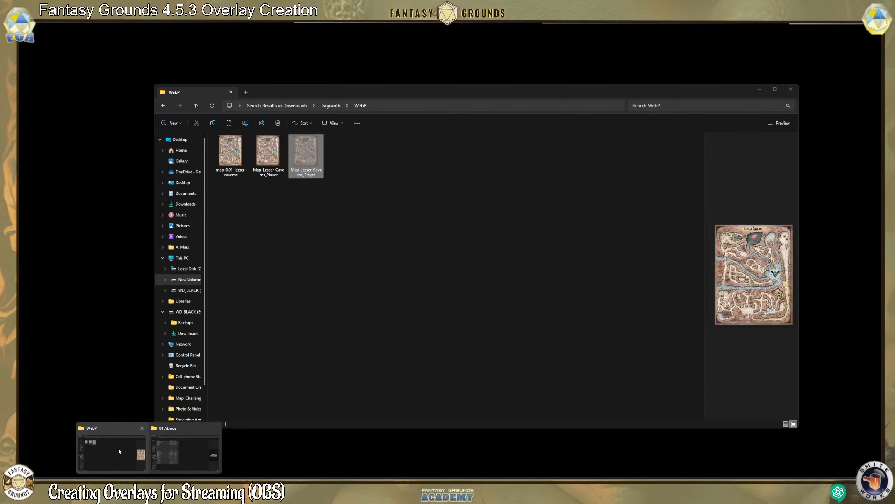
click(120, 447)
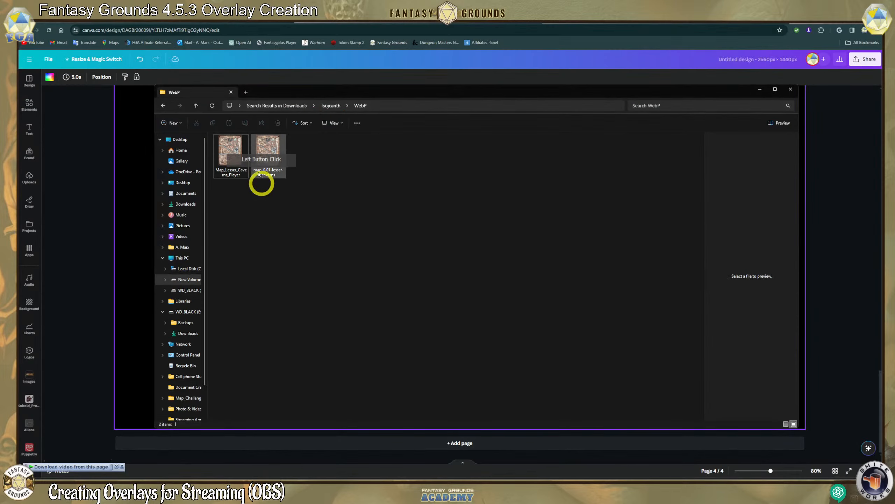
click(316, 107)
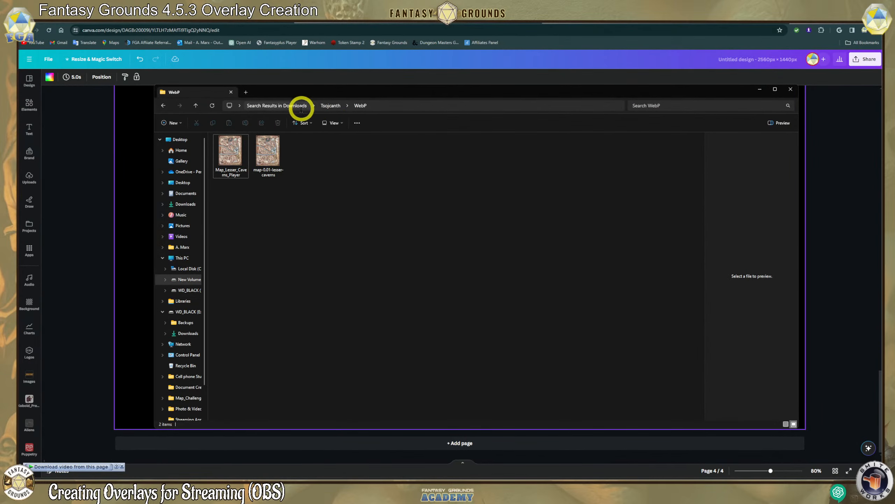
click(324, 110)
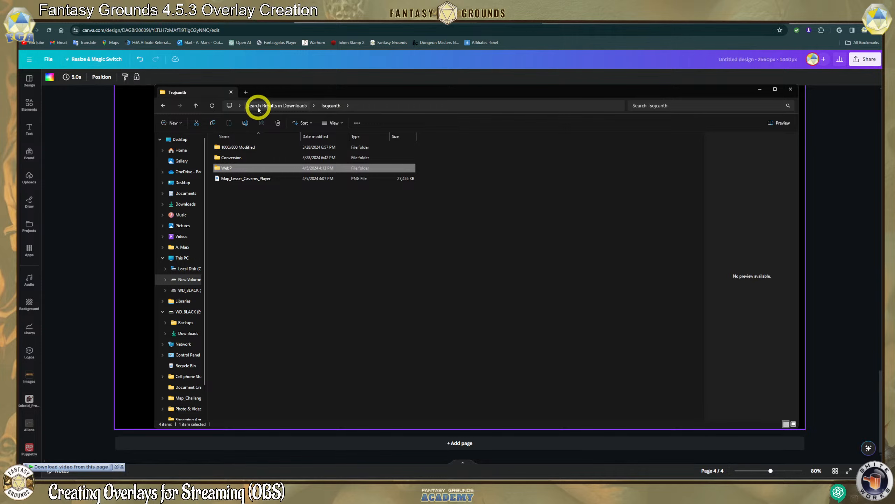
click(189, 282)
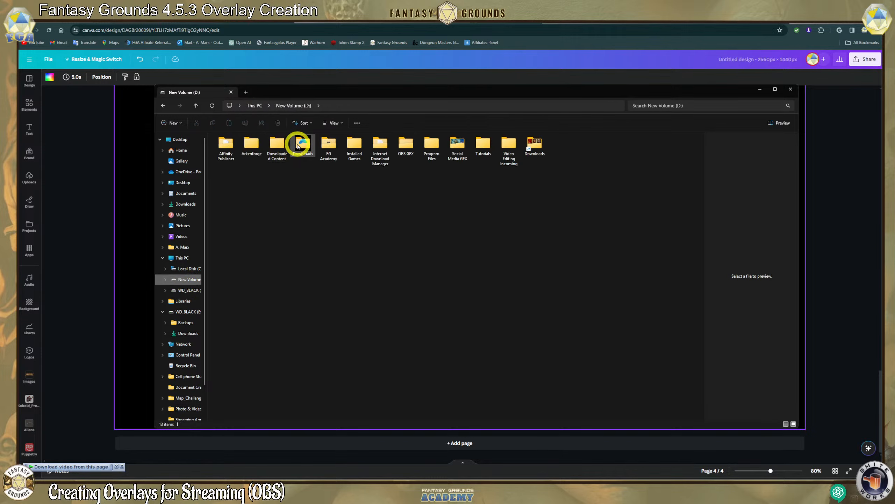
click(298, 146)
click(298, 149)
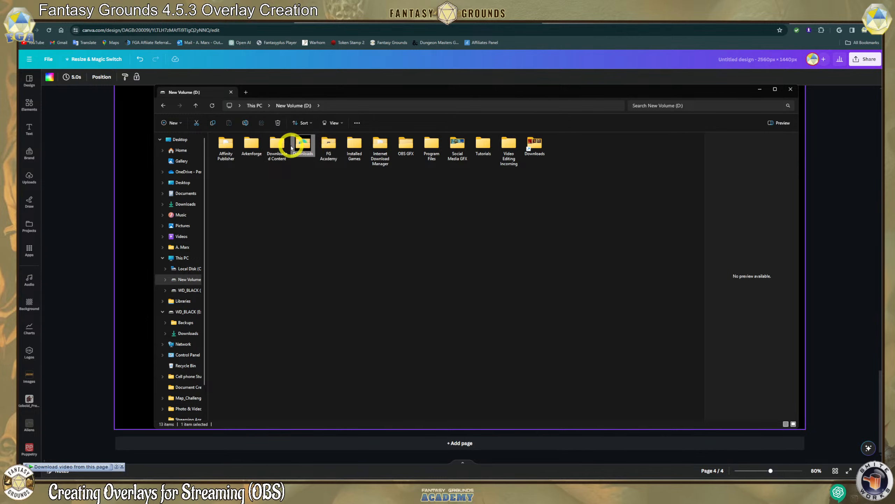
double_click(302, 144)
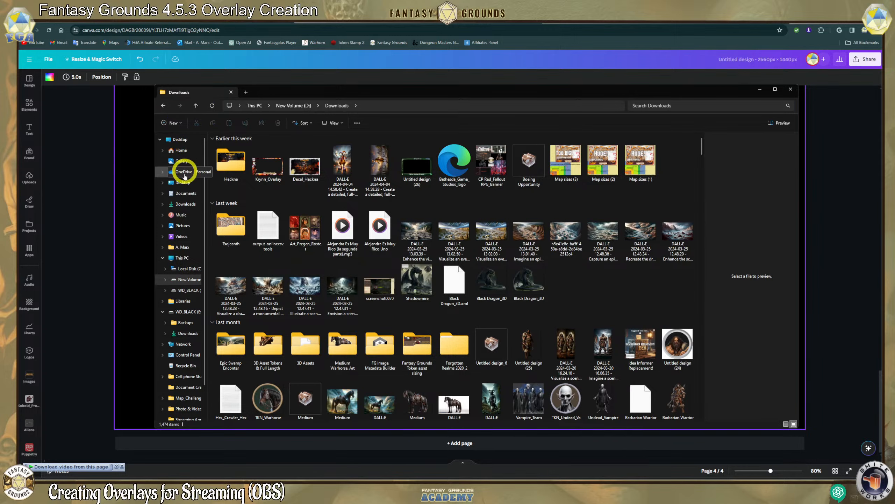
click(188, 204)
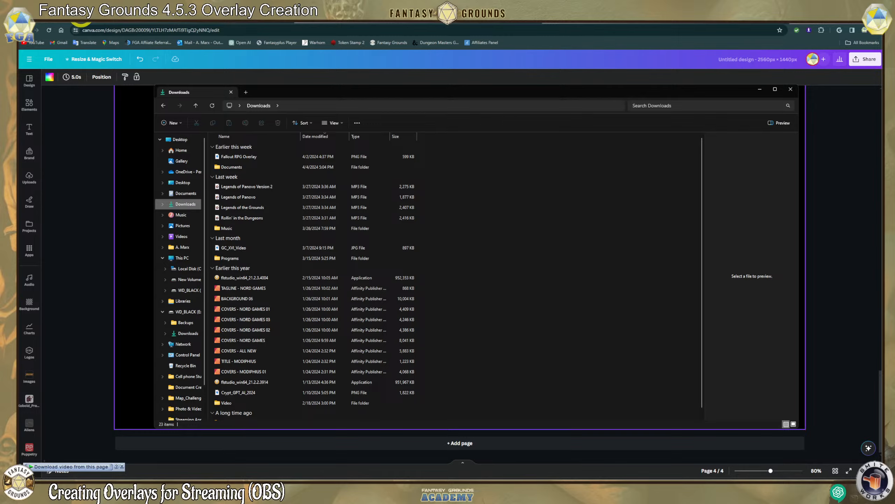
click(81, 22)
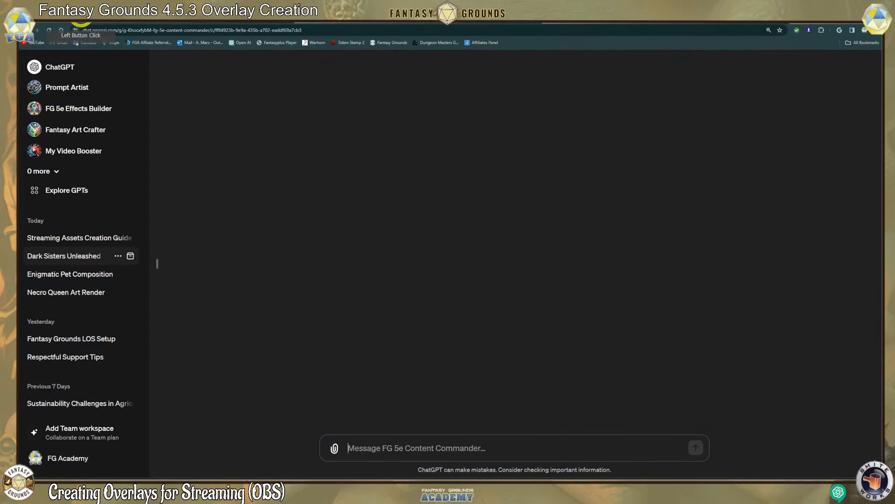
click(140, 23)
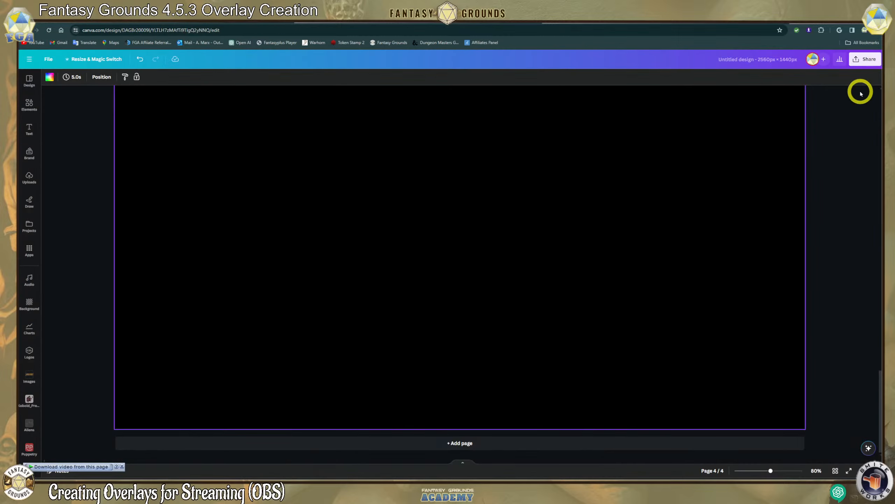
Download only page 1 of the design as a PNG at size 1, without a transparent background.
click(870, 59)
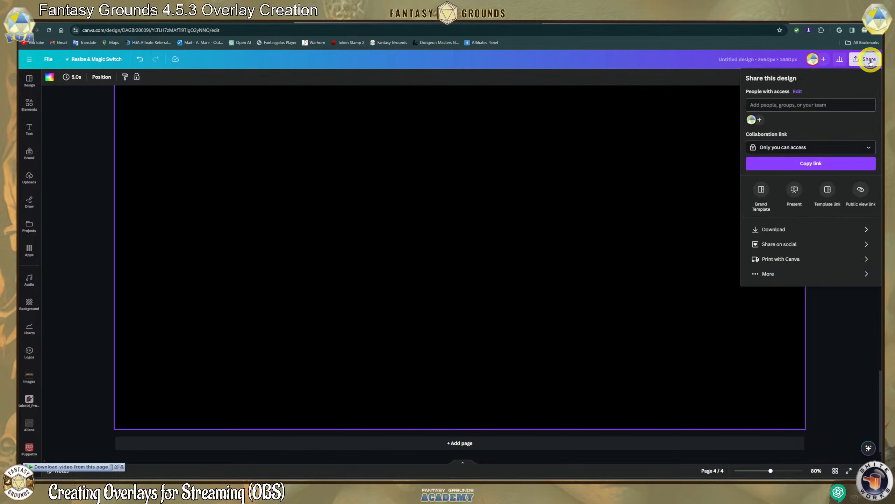
click(770, 230)
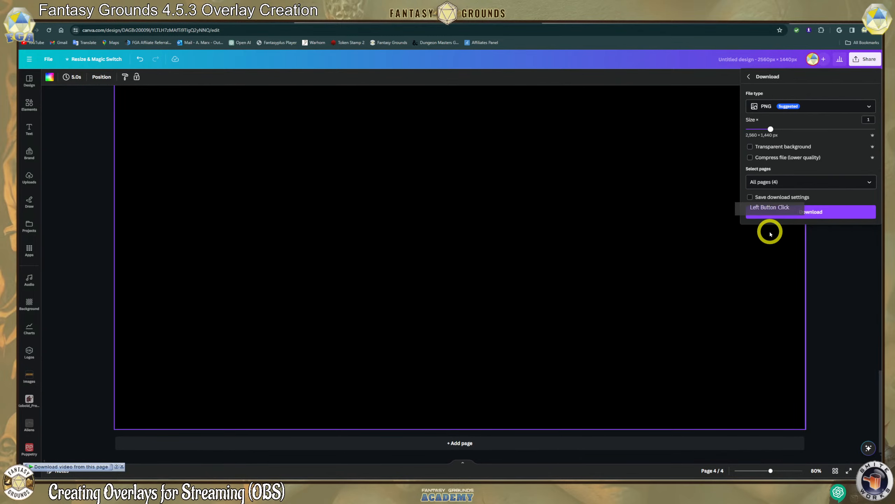
click(750, 148)
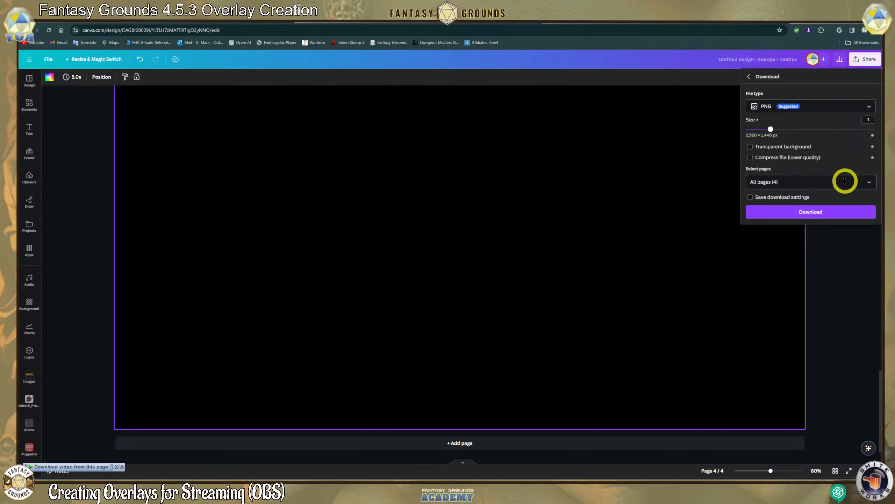
click(834, 184)
scroll(817, 243, down, 1)
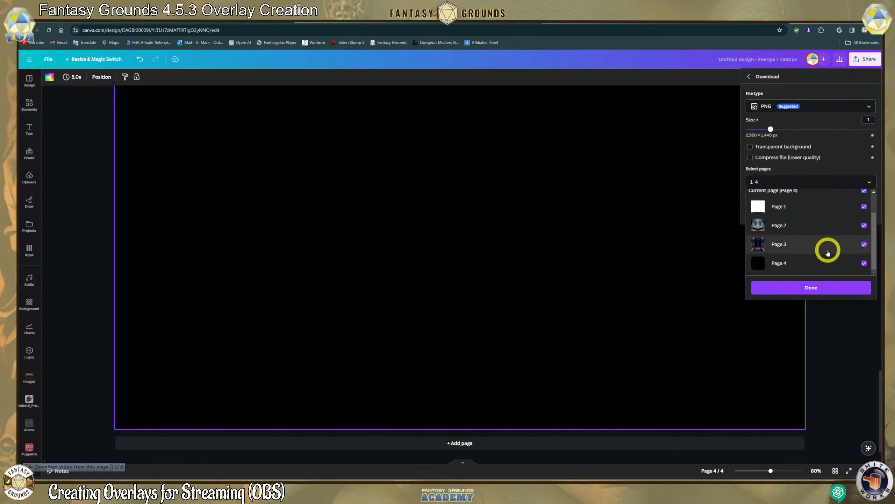
scroll(827, 252, up, 1)
click(864, 201)
scroll(818, 229, down, 1)
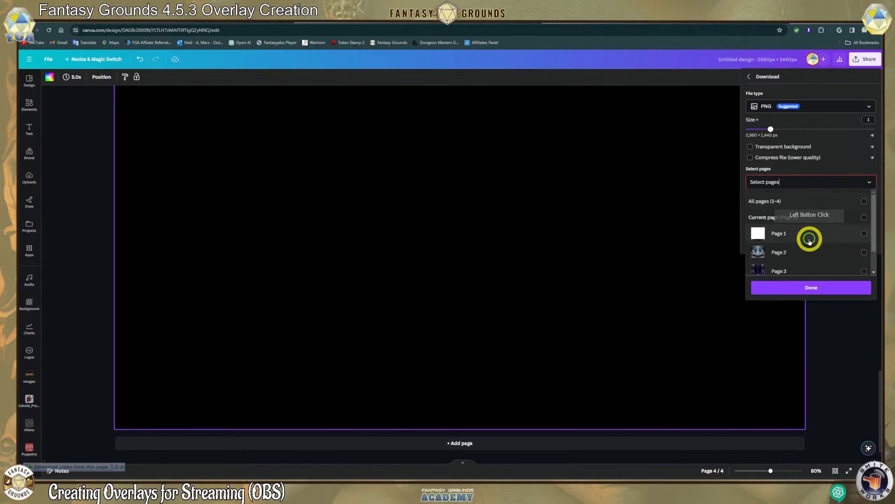
scroll(829, 236, up, 1)
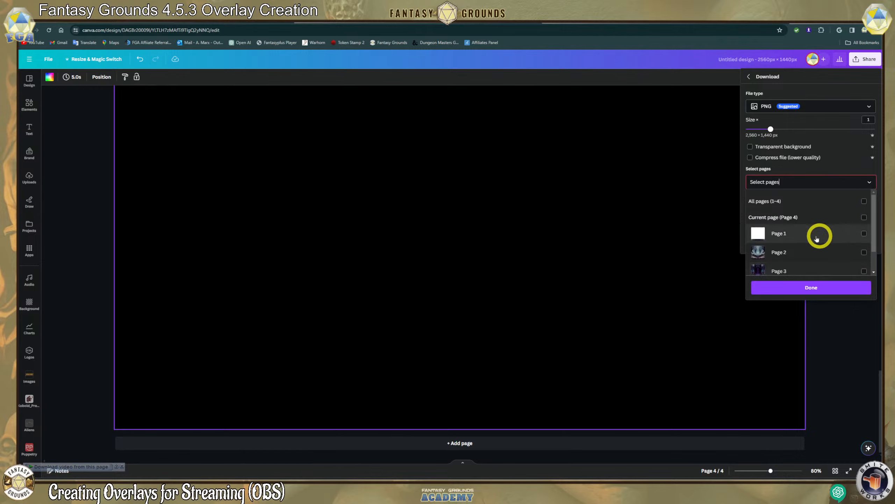
click(864, 233)
click(829, 290)
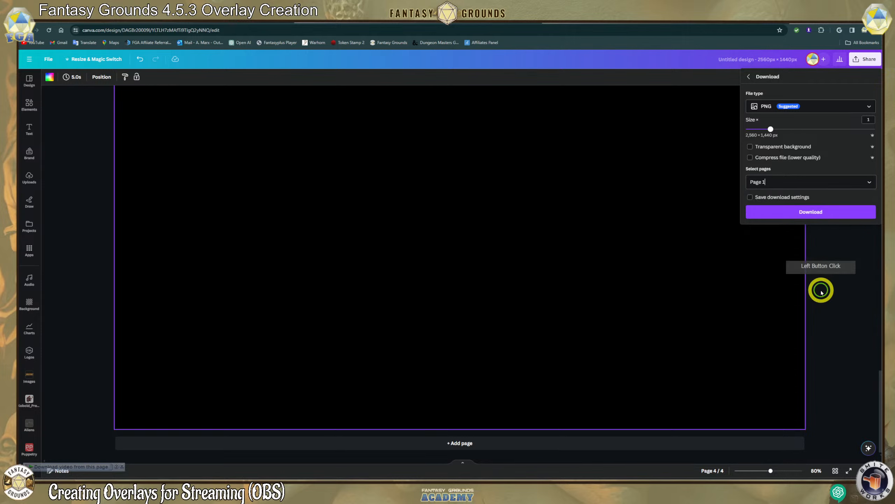
click(793, 213)
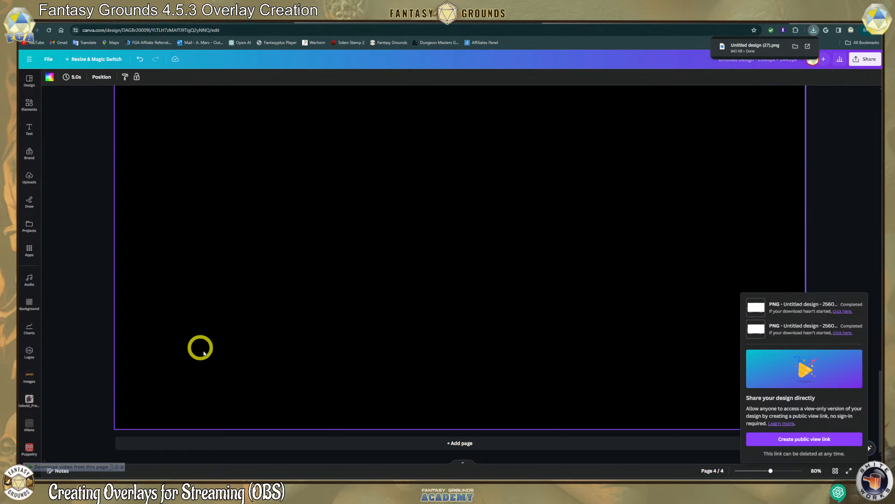
mouse_move(151, 489)
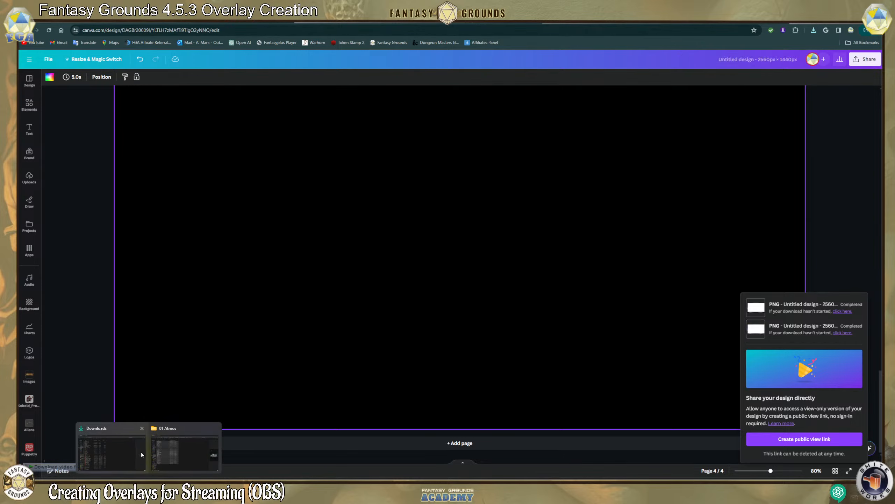
mouse_move(130, 452)
click(171, 459)
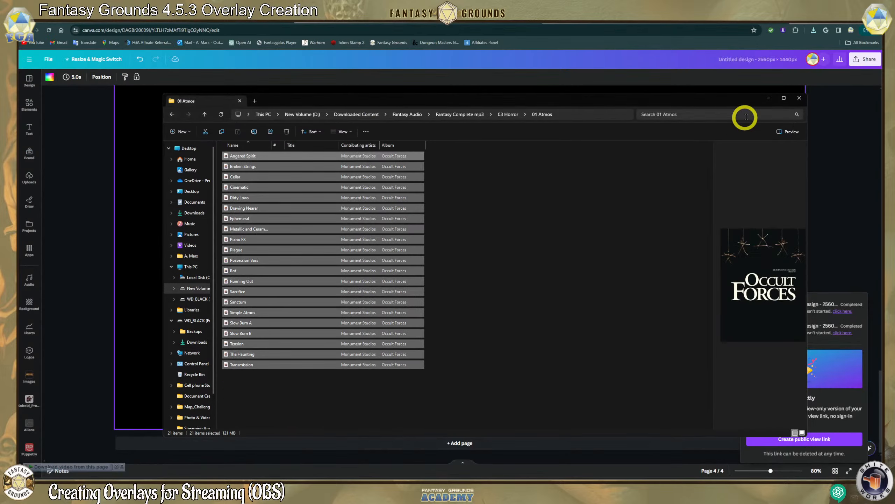
click(768, 99)
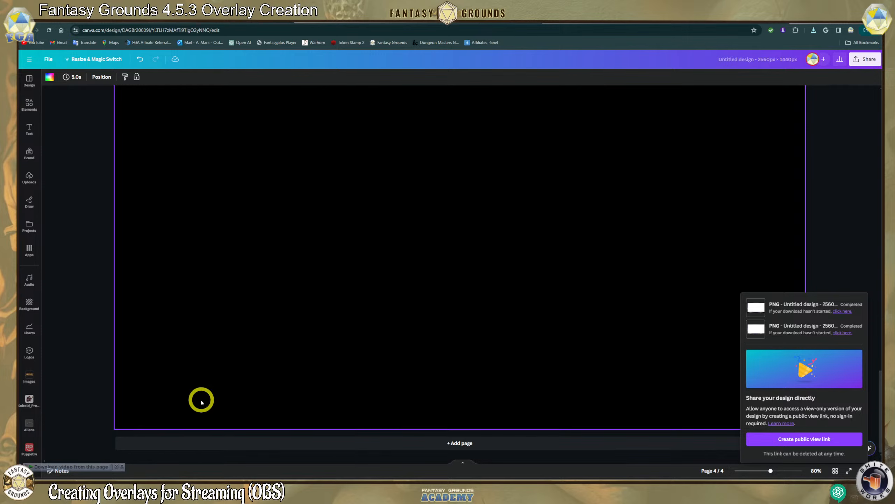
Open the Downloads folder on New Volume (D:) in File Explorer and place the Untitled design (27) image on Canva's blank page 4.
mouse_move(166, 475)
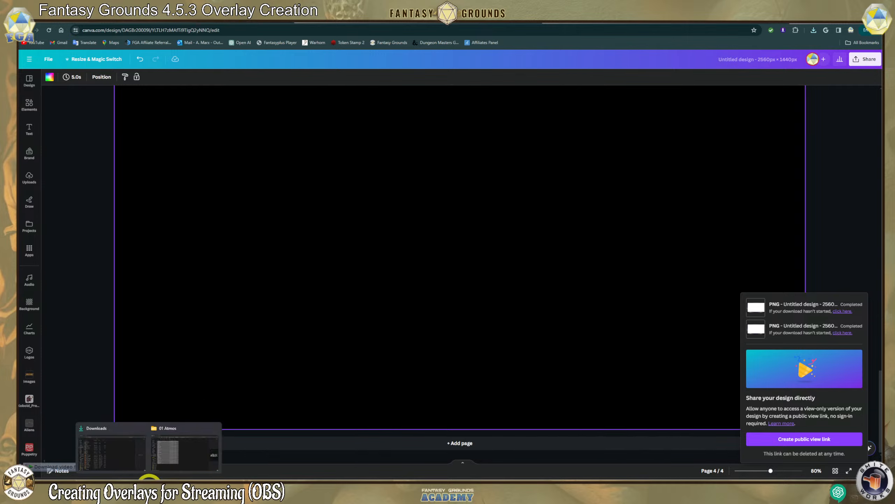
click(112, 446)
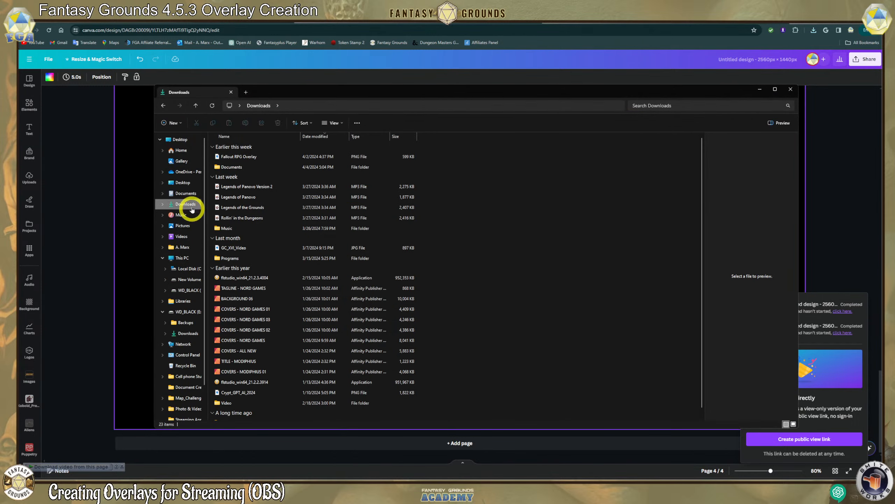
click(185, 279)
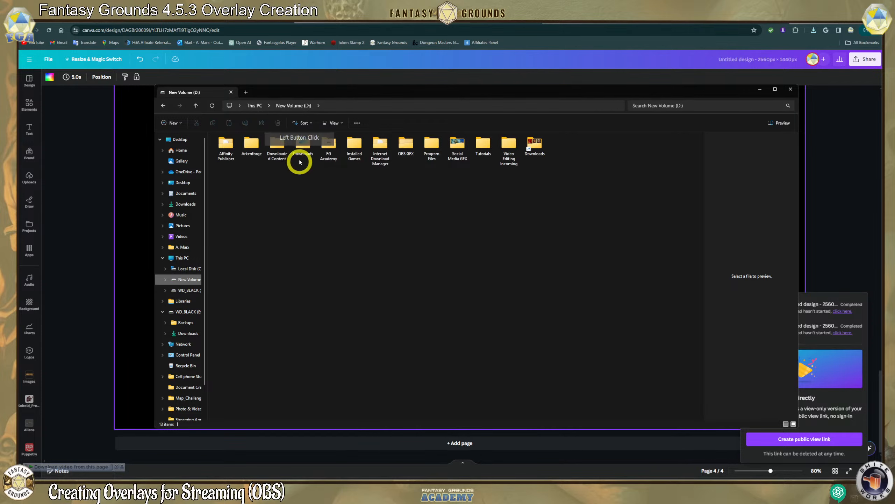
double_click(300, 142)
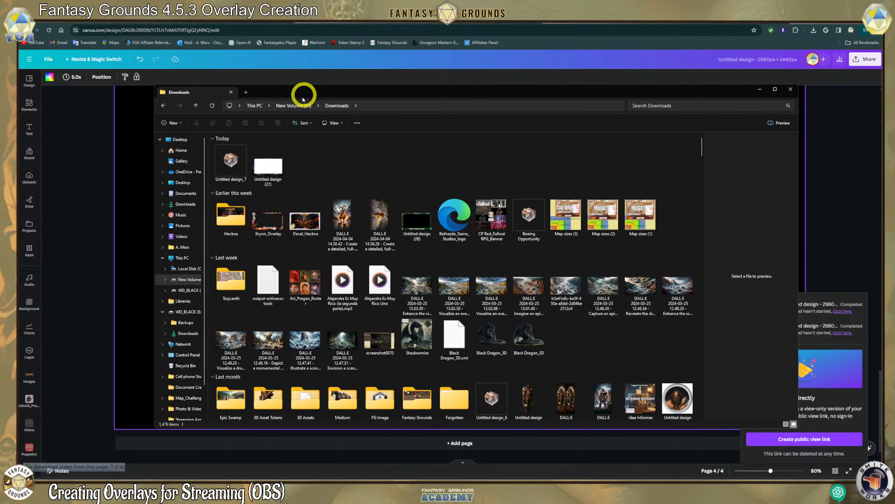
drag(300, 93, 430, 130)
drag(395, 192, 224, 204)
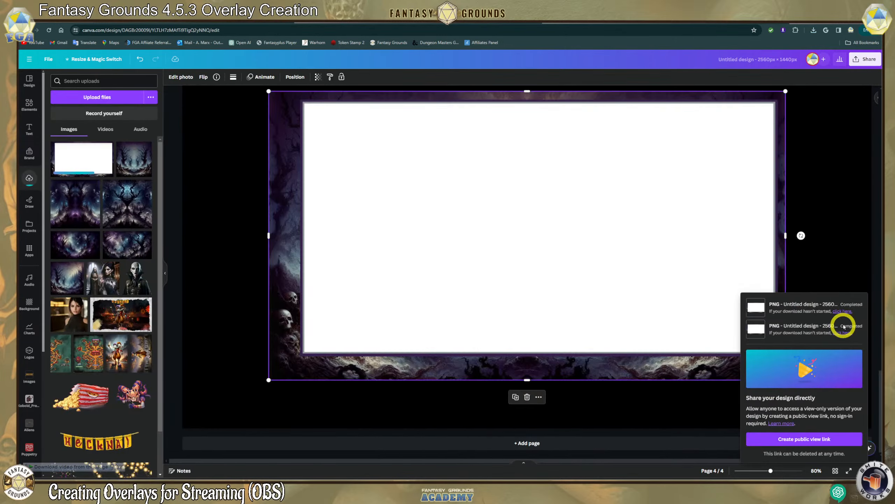
Move the placed overlay image down and to the left on page 4, close to the page's lower edge.
click(852, 252)
drag(610, 271, 571, 307)
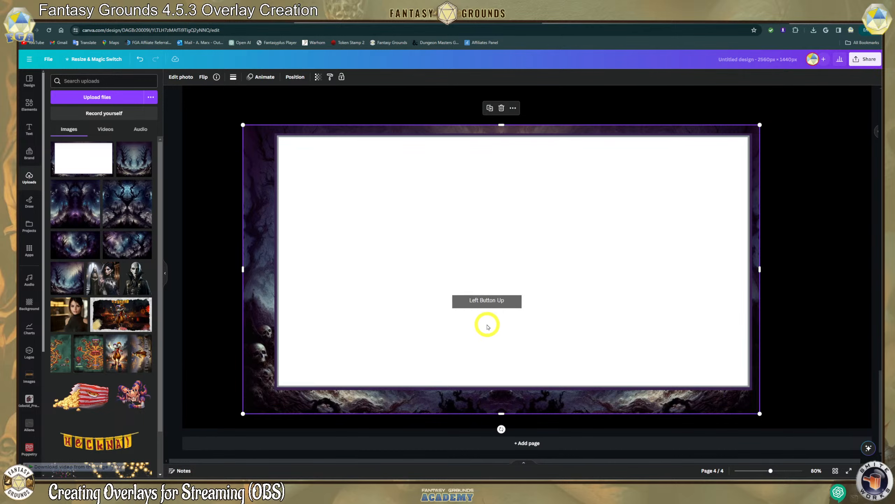
ctrl+scroll(500, 326, up, 3)
ctrl+scroll(500, 330, down, 2)
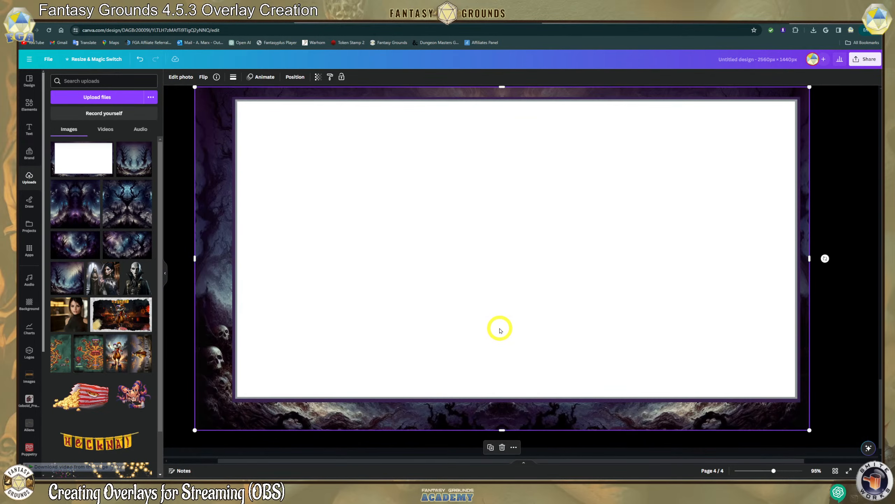
click(248, 140)
click(309, 149)
Switch to File Explorer and open the Downloads folder on New Volume (D:).
mouse_move(152, 485)
click(171, 454)
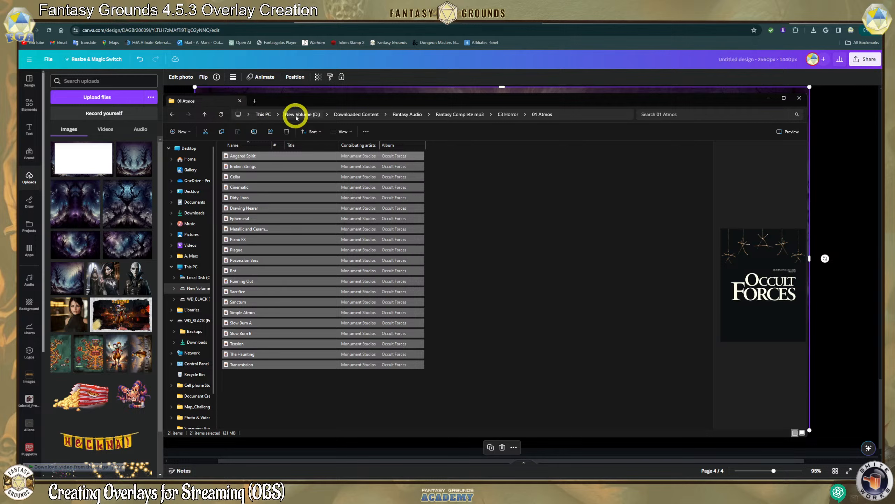
click(304, 115)
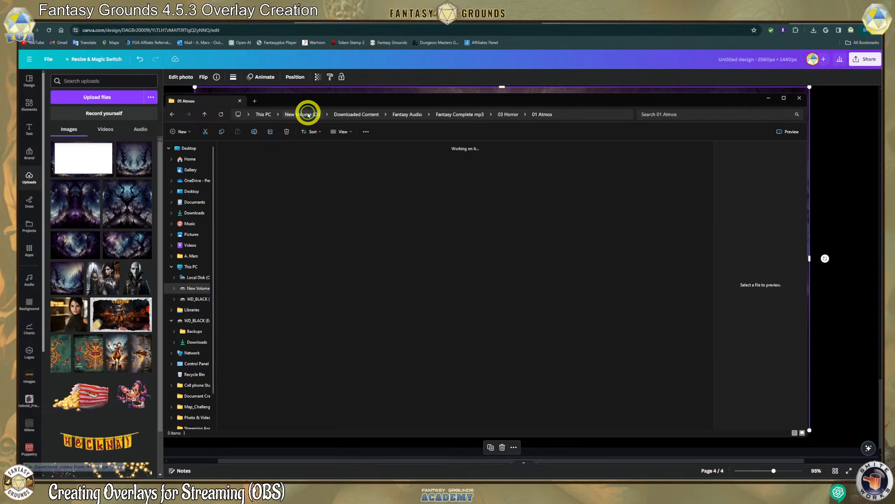
double_click(305, 155)
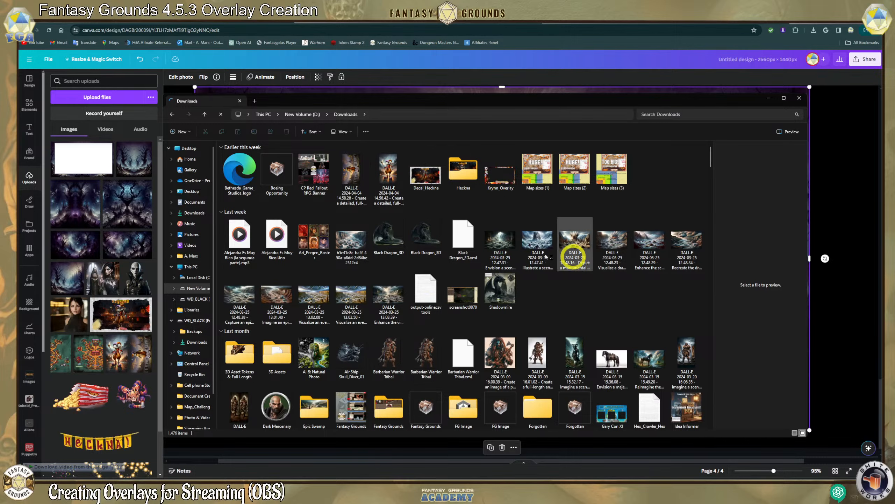
Open the Untitled design (27) image from the Downloads folder in GIMP.
click(235, 175)
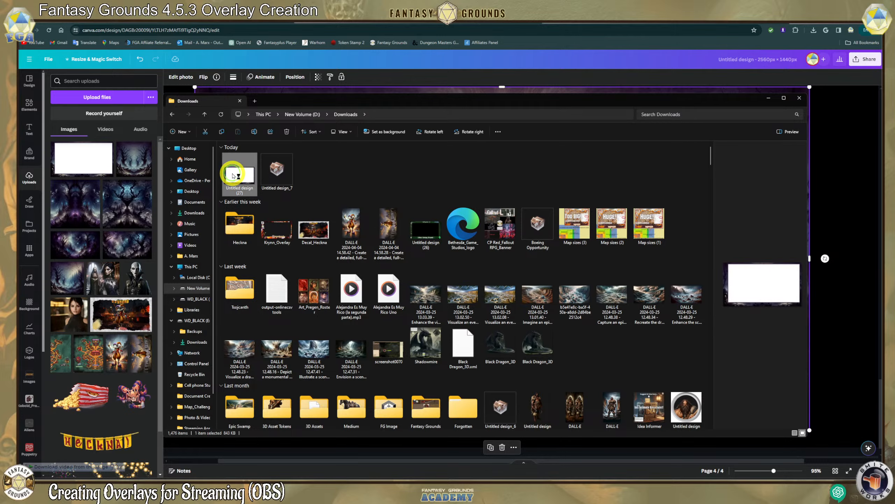
double_click(234, 175)
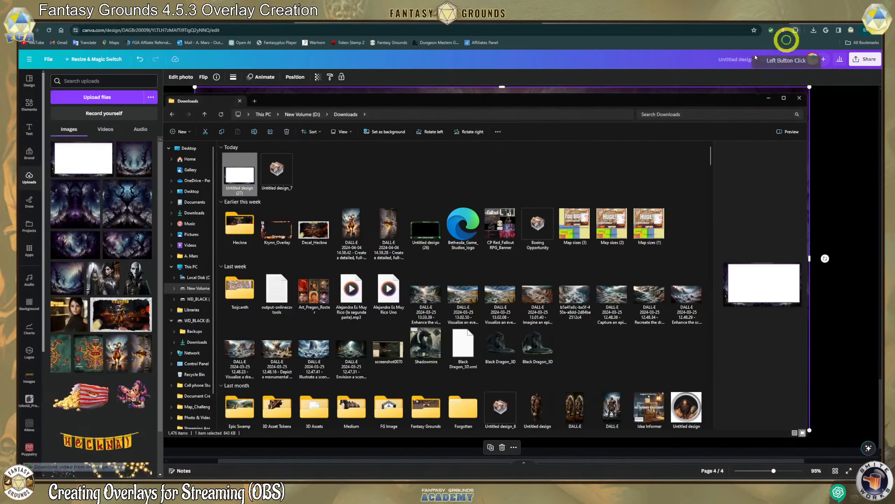
click(237, 173)
right_click(235, 172)
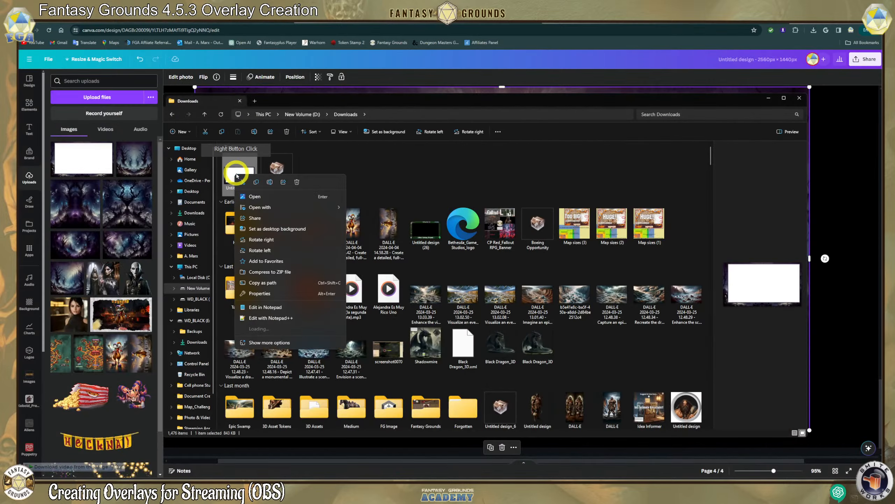
mouse_move(274, 206)
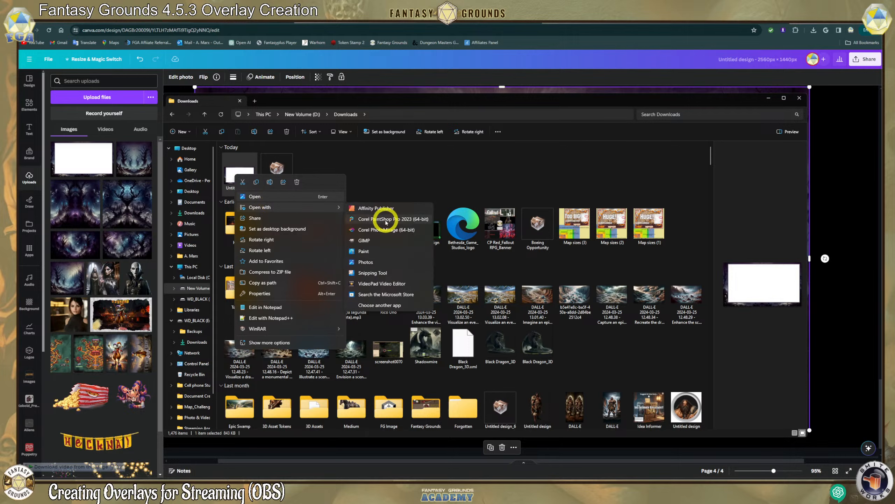
click(382, 242)
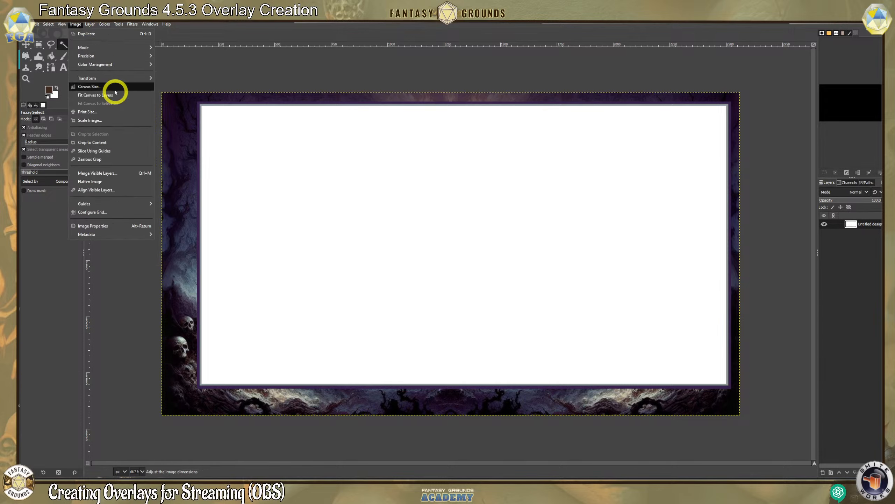
Check the layer's transparency options for the alpha channel, without changing anything.
click(76, 24)
click(90, 24)
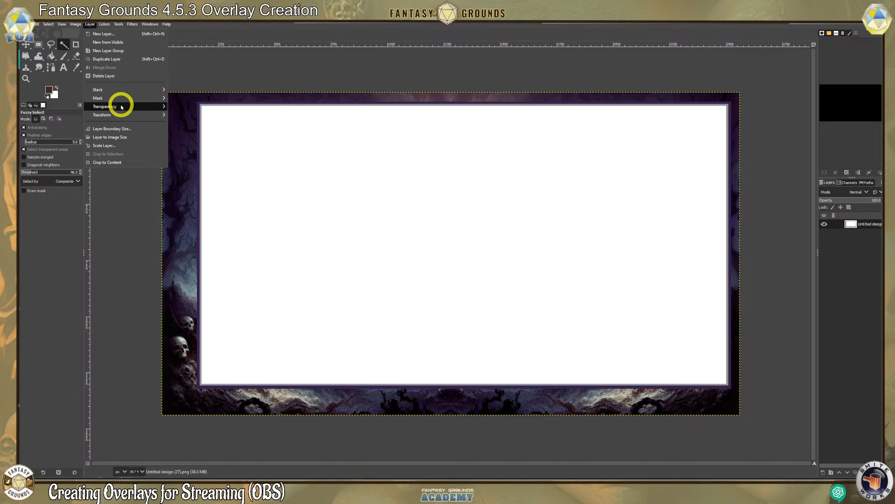
mouse_move(122, 107)
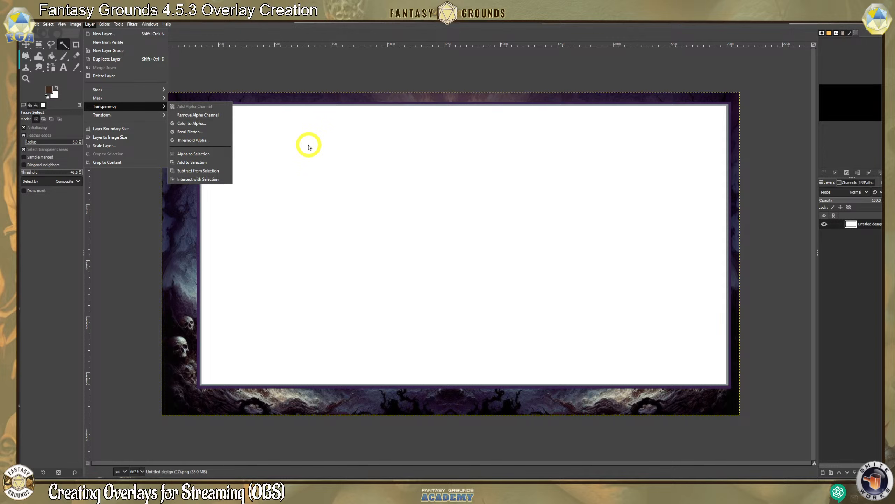
click(309, 147)
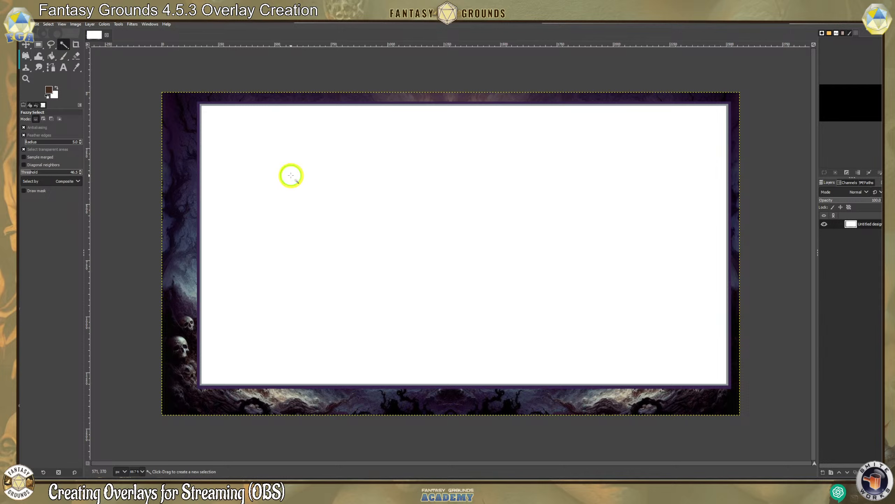
Select the white center area inside the frame with Fuzzy Select, delete it to transparency, and inspect the frame's inner edge.
click(291, 175)
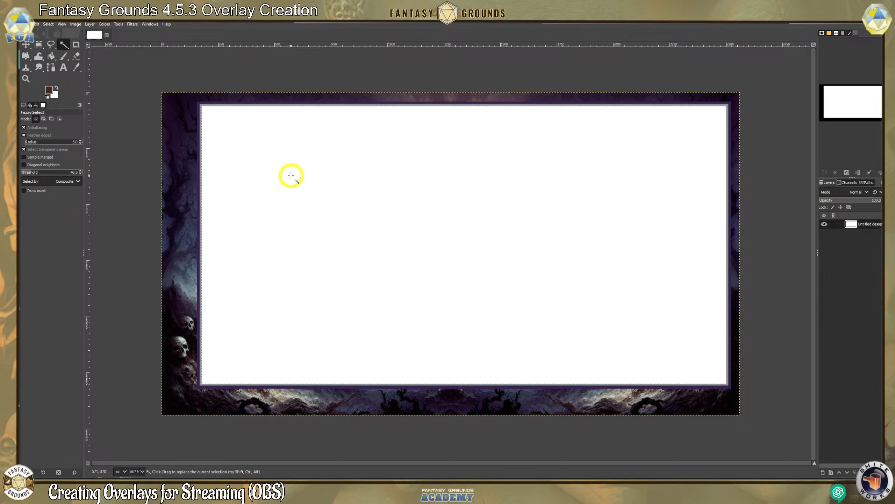
key(Delete)
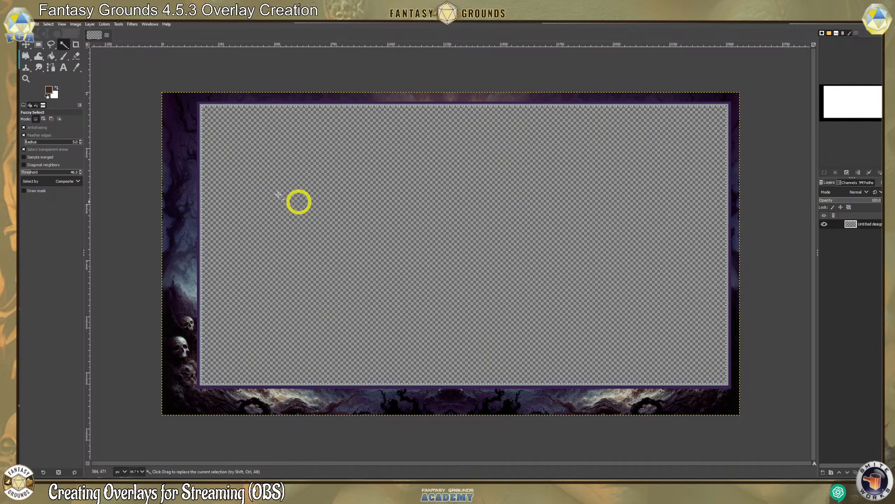
ctrl+scroll(219, 170, up, 2)
ctrl+scroll(219, 170, up, 1)
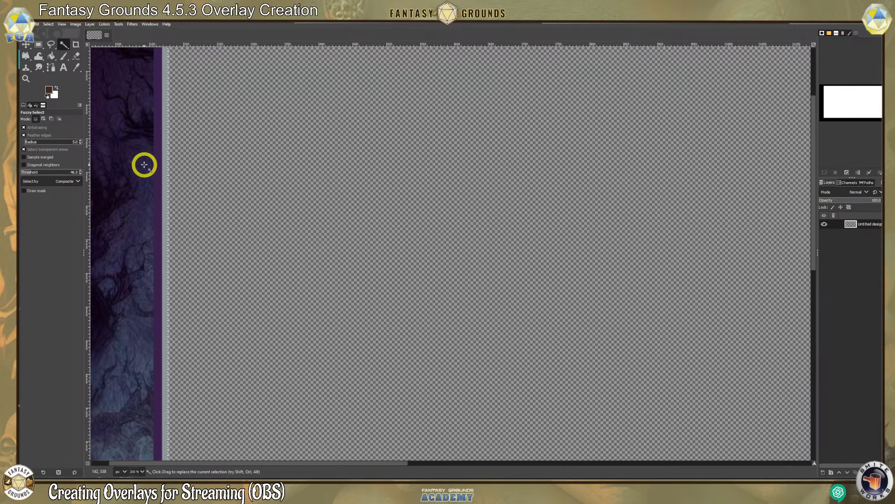
ctrl+scroll(212, 210, down, 1)
ctrl+scroll(216, 211, down, 3)
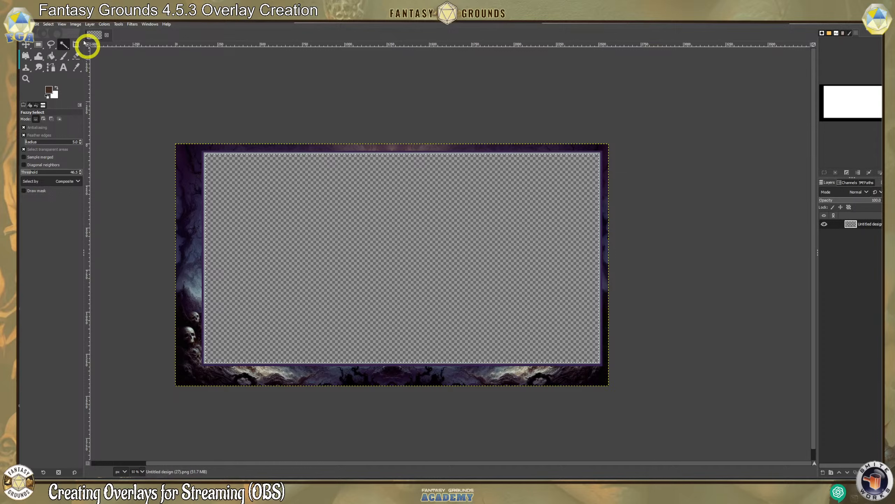
Start exporting the image to the Downloads folder and name the file Necro Sisters_Overlay.webp.
click(35, 24)
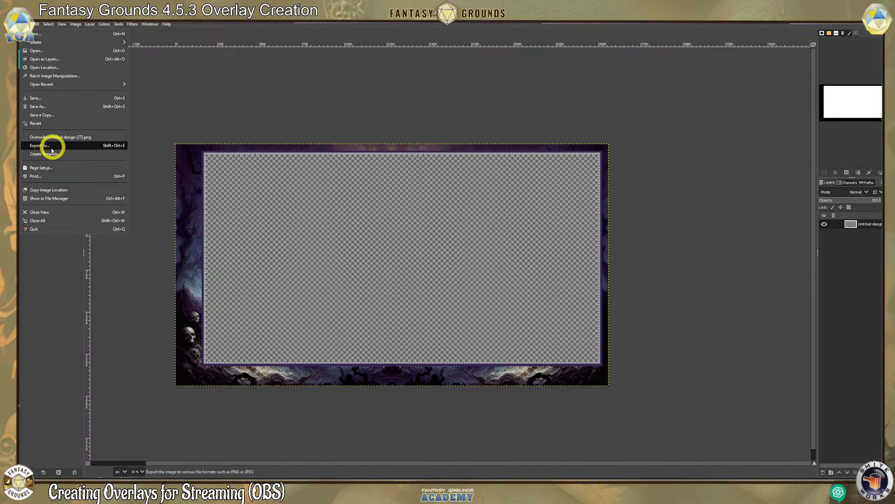
click(56, 145)
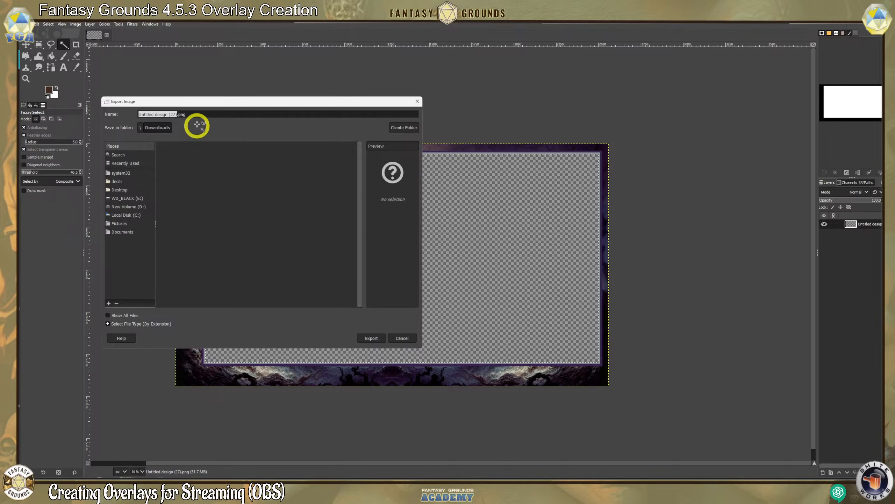
click(200, 113)
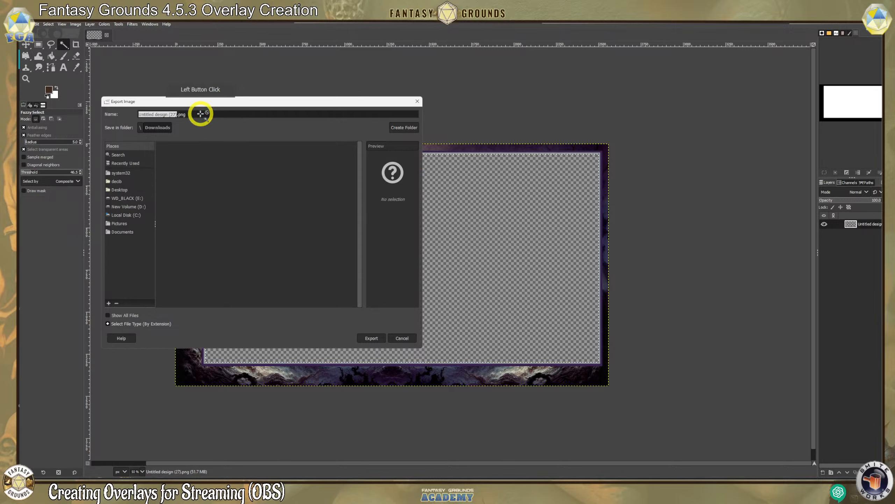
click(192, 113)
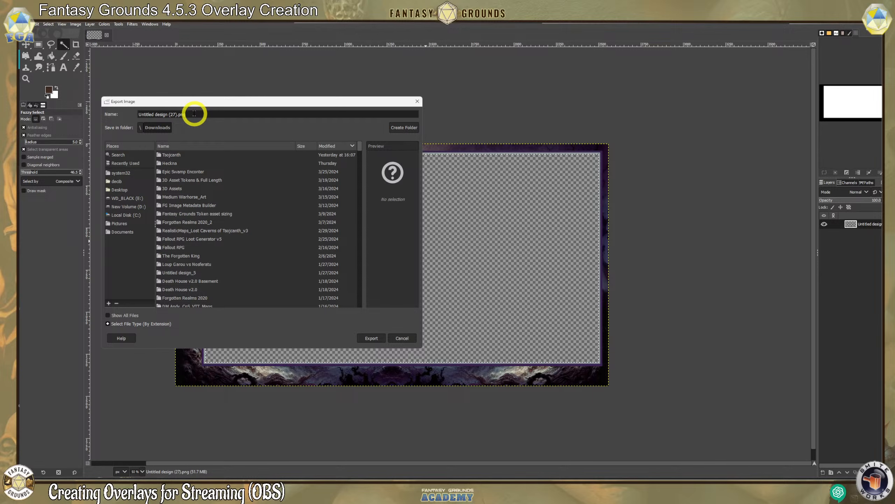
drag(194, 113, 130, 117)
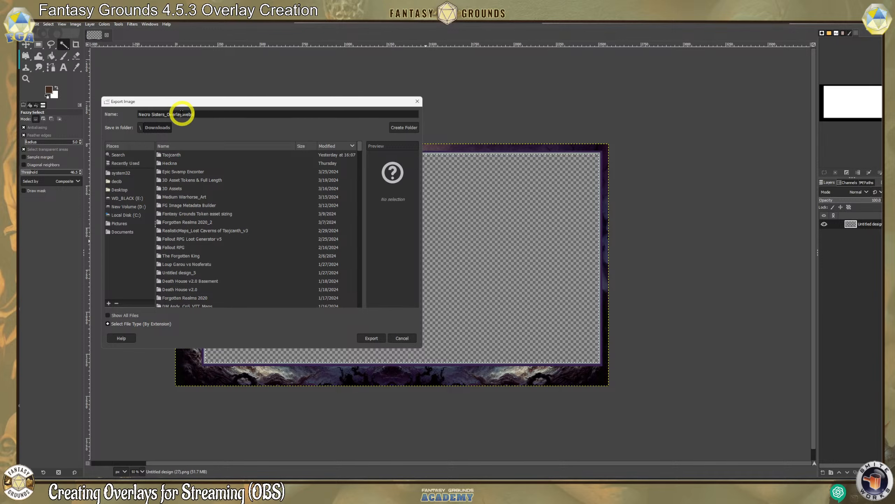
Correct the export file name to Necro_Sisters_Overlay.webp, with an underscore between the first two words.
click(183, 114)
key(Delete)
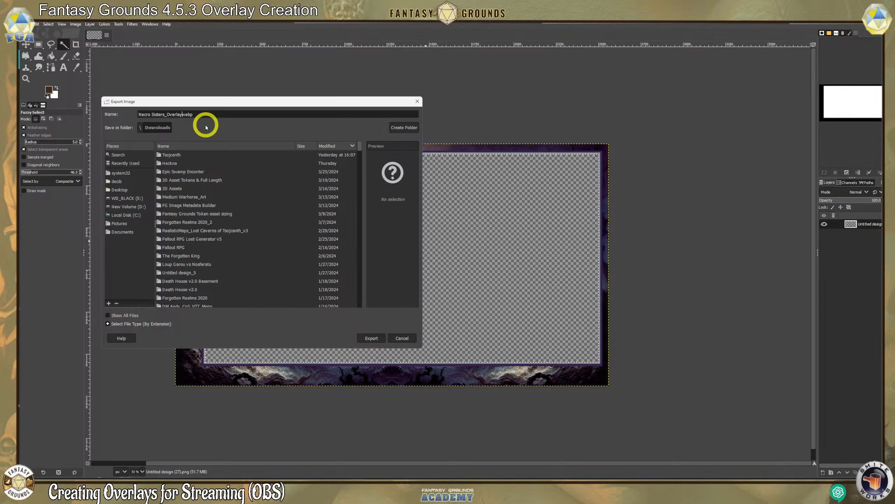
click(226, 121)
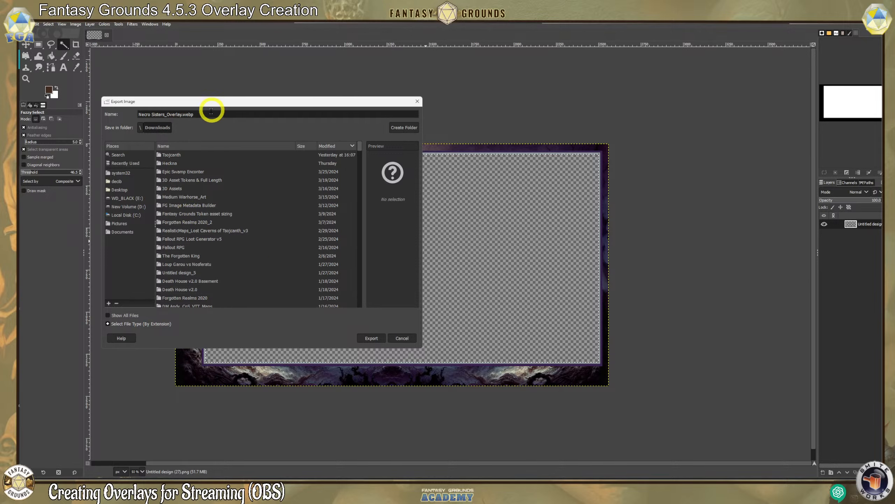
click(147, 116)
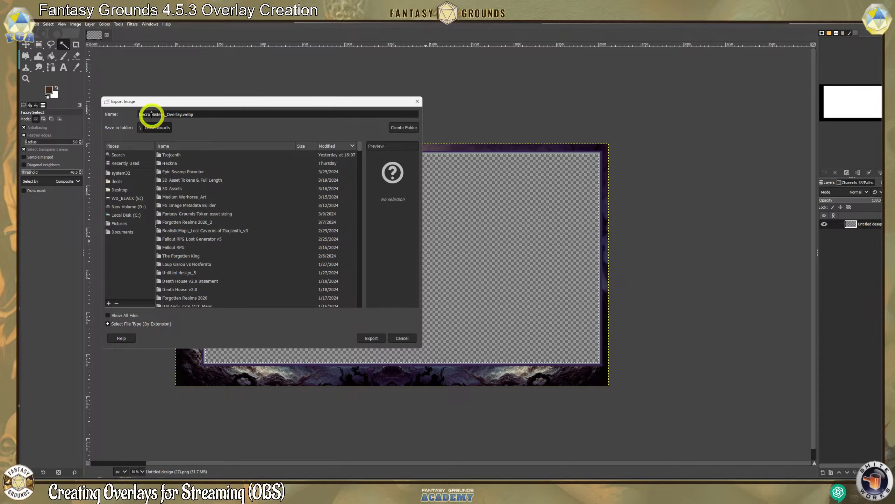
click(203, 131)
key(BackSpace)
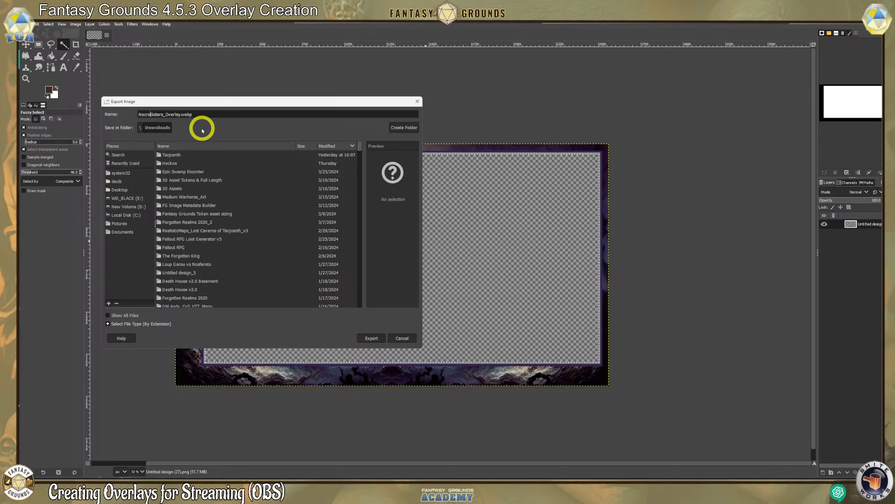
click(200, 116)
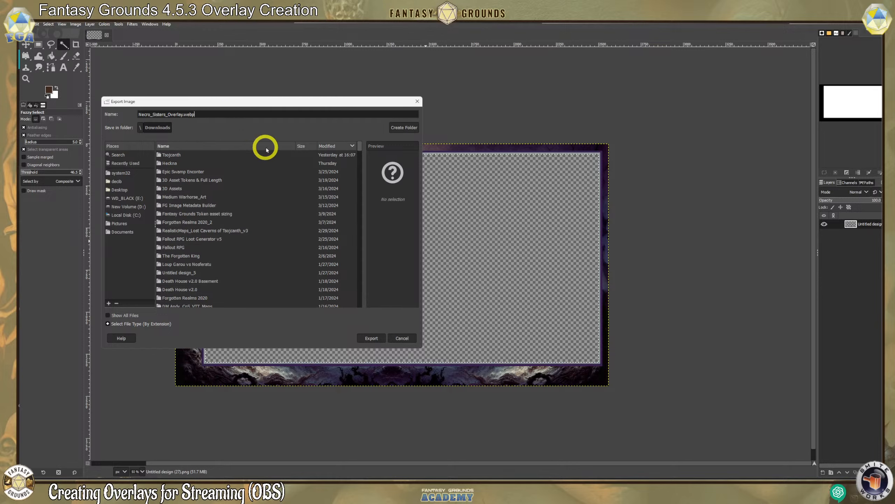
Export the overlay as WebP with the image quality set to 100.
click(368, 338)
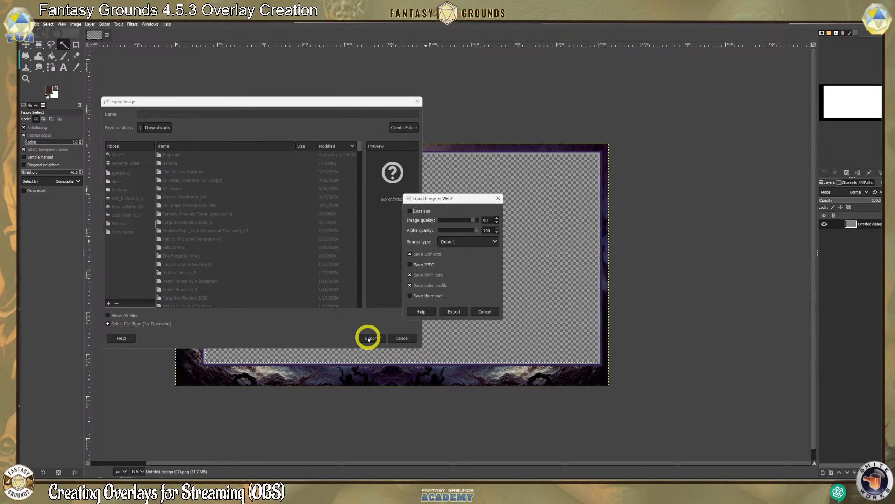
drag(474, 221, 543, 234)
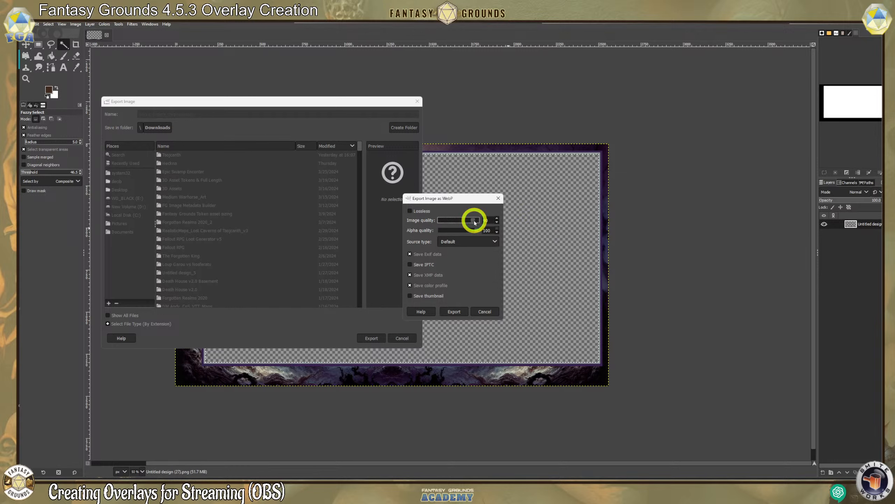
mouse_move(475, 222)
mouse_down()
mouse_move(427, 220)
mouse_move(467, 220)
mouse_up()
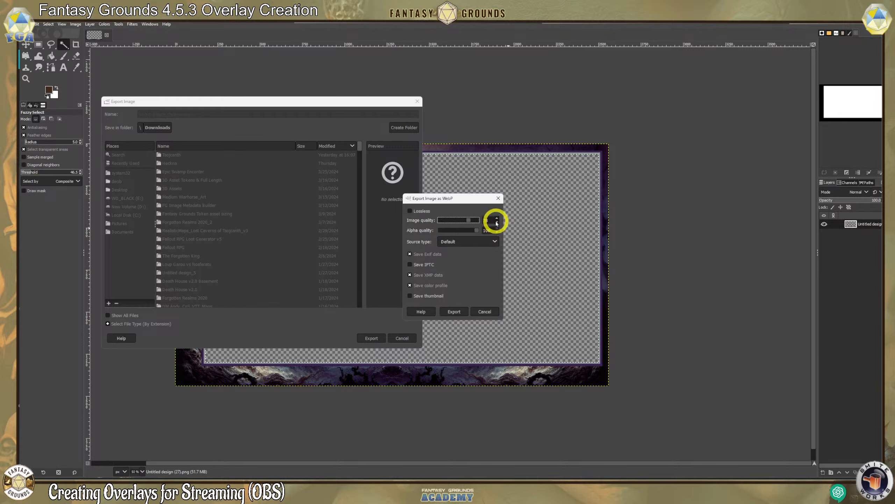
drag(471, 222, 530, 224)
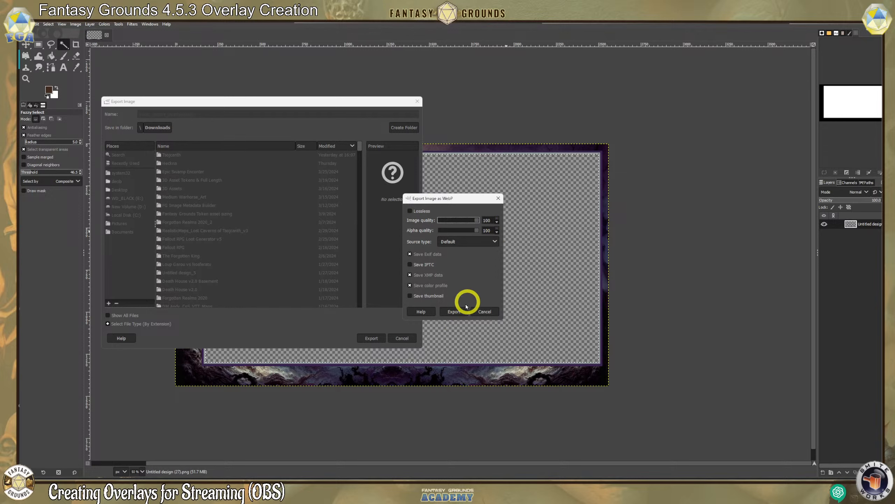
click(460, 312)
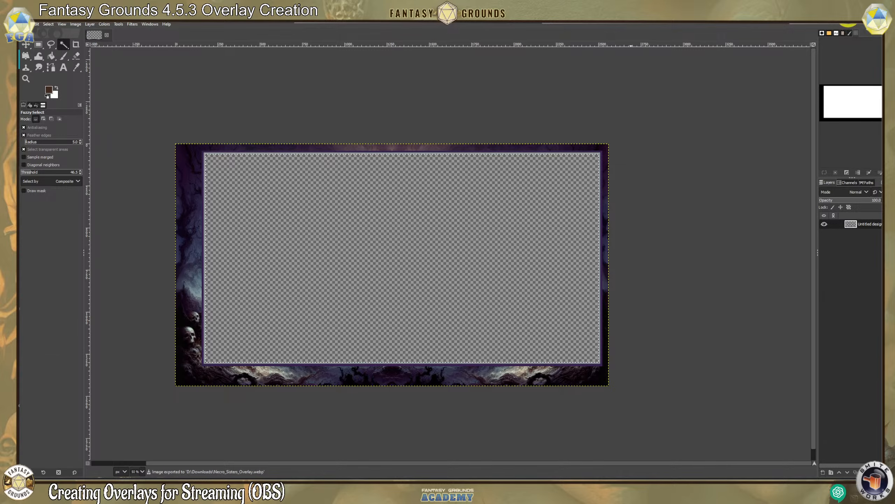
Switch to the Downloads folder, check the exported Necro_Sisters_Overlay file, and shift the folder window off the frame design.
click(848, 16)
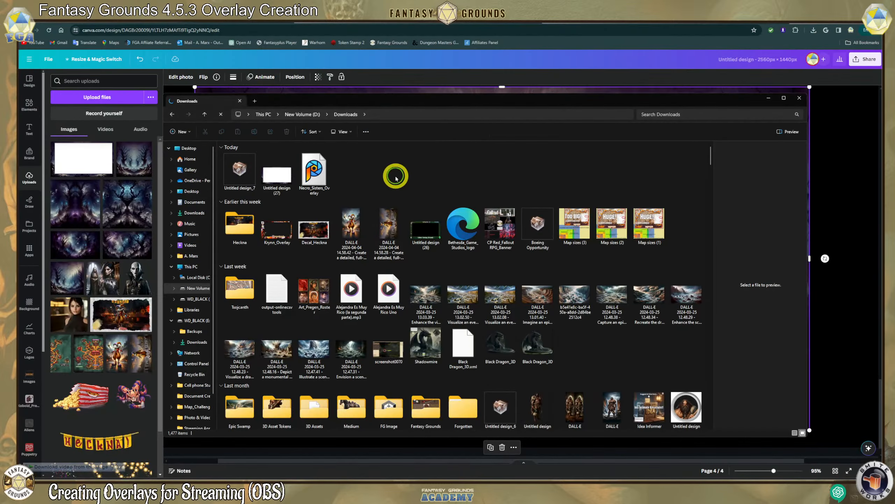
click(318, 182)
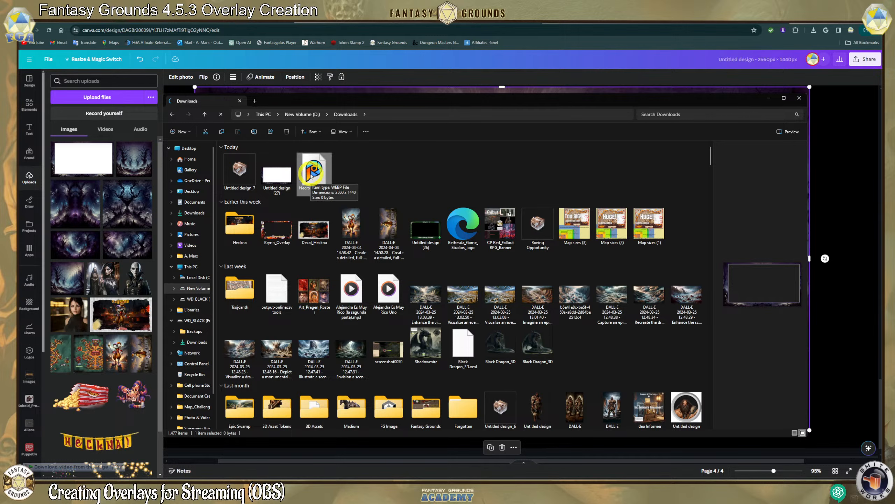
drag(314, 100, 529, 144)
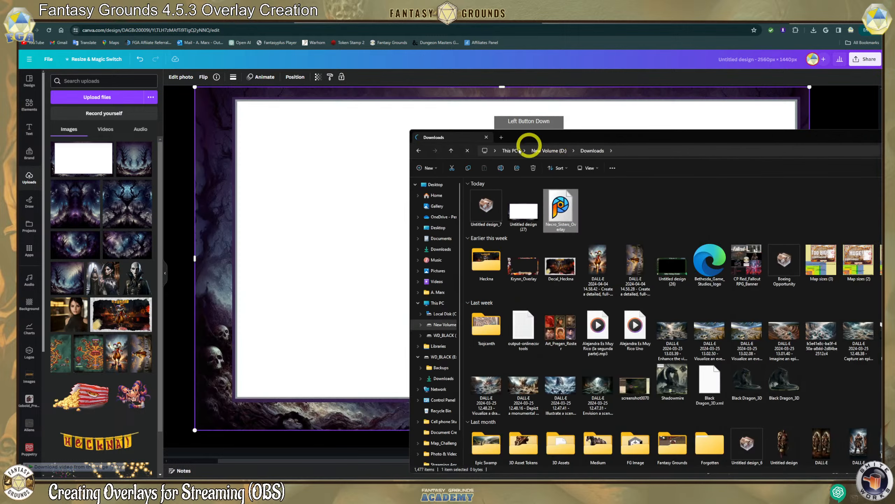
Move the Downloads window out of the way and add a new blank page after page 4 of the design.
scroll(364, 292, down, 1)
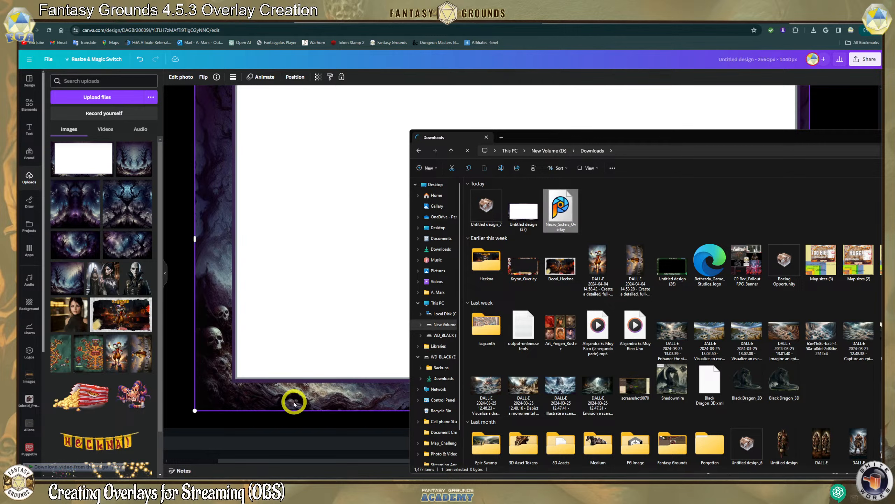
drag(689, 138, 436, 323)
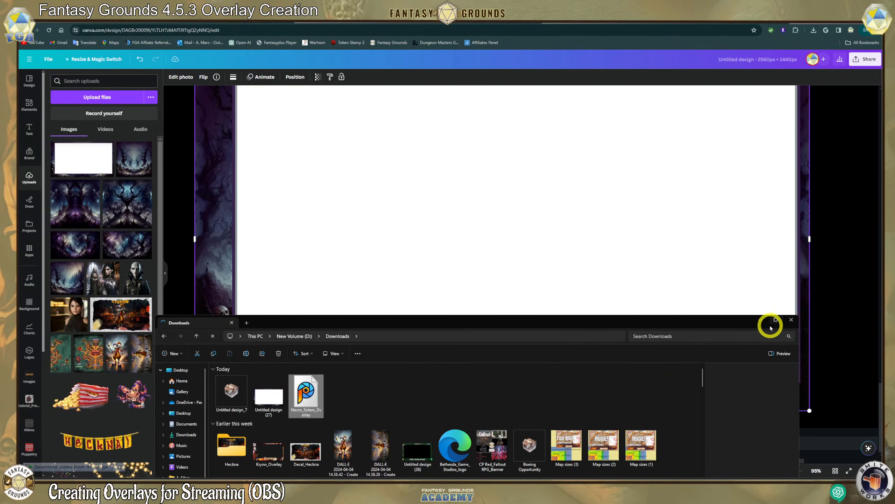
click(760, 319)
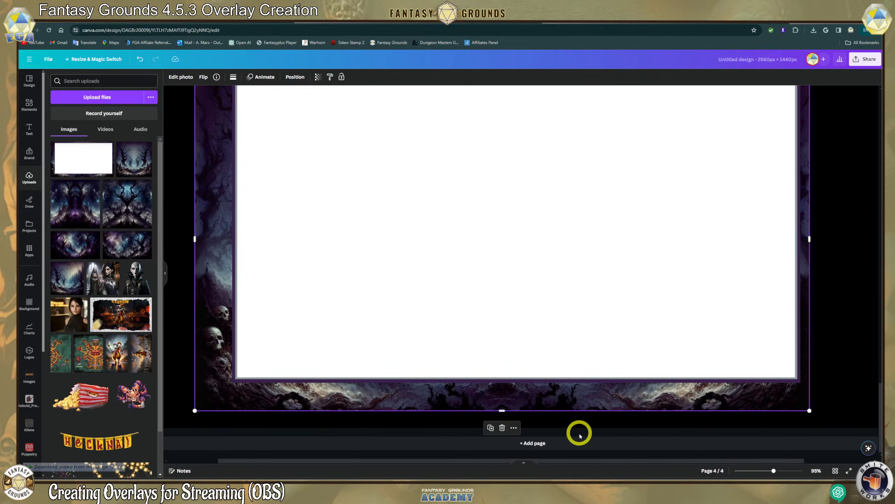
click(574, 445)
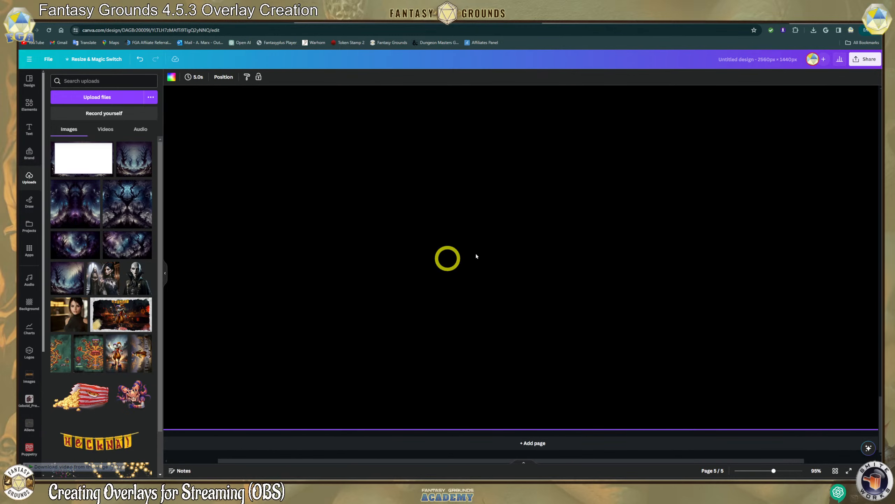
Switch back to GIMP and quit the program.
mouse_move(347, 479)
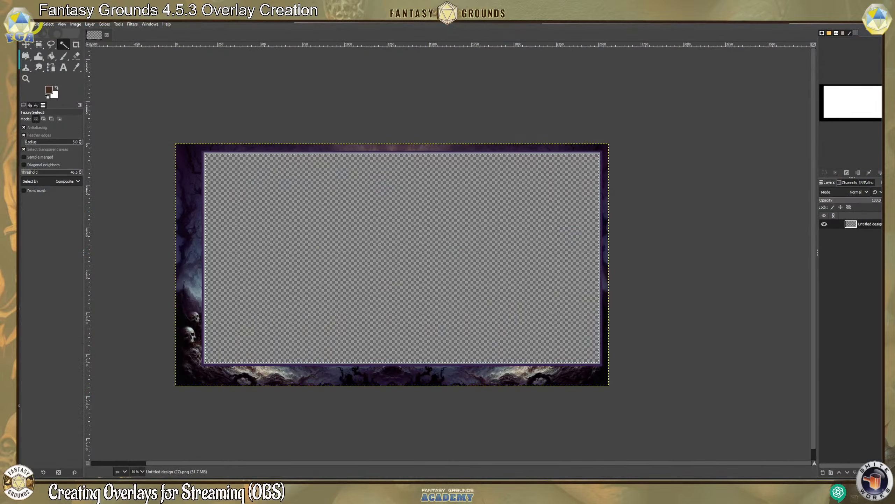
click(35, 25)
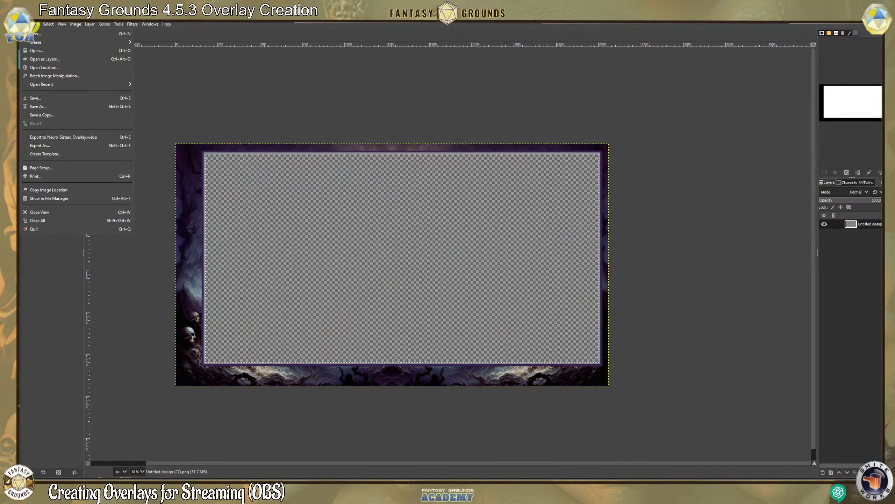
click(39, 228)
click(110, 111)
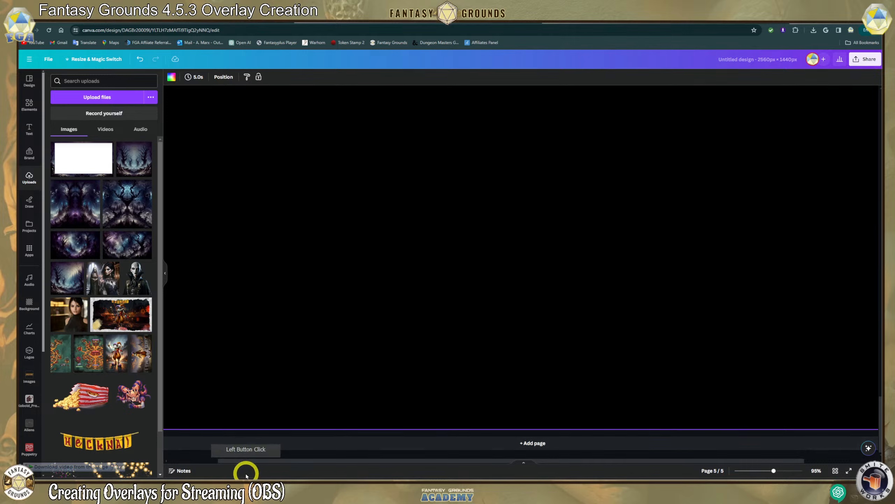
mouse_move(207, 476)
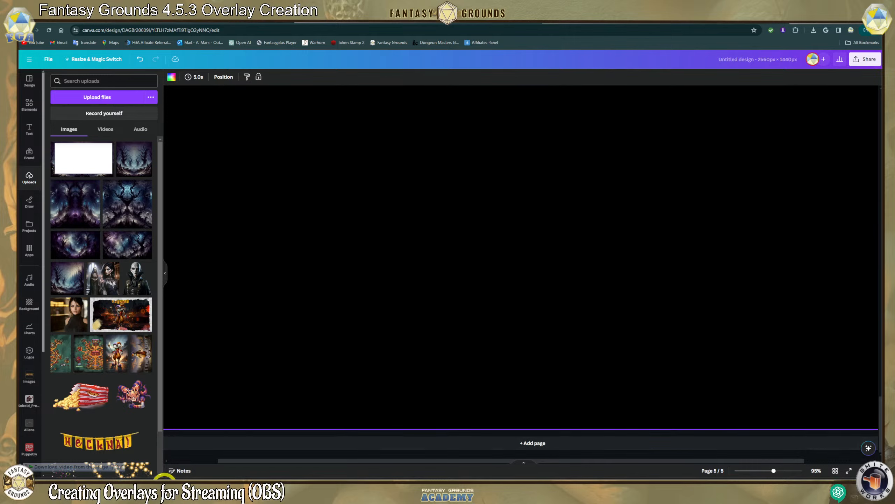
mouse_move(134, 477)
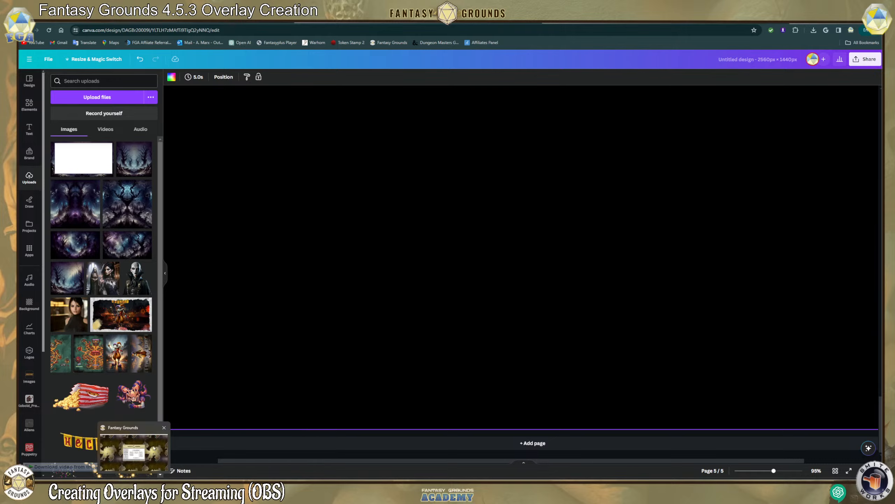
mouse_move(161, 432)
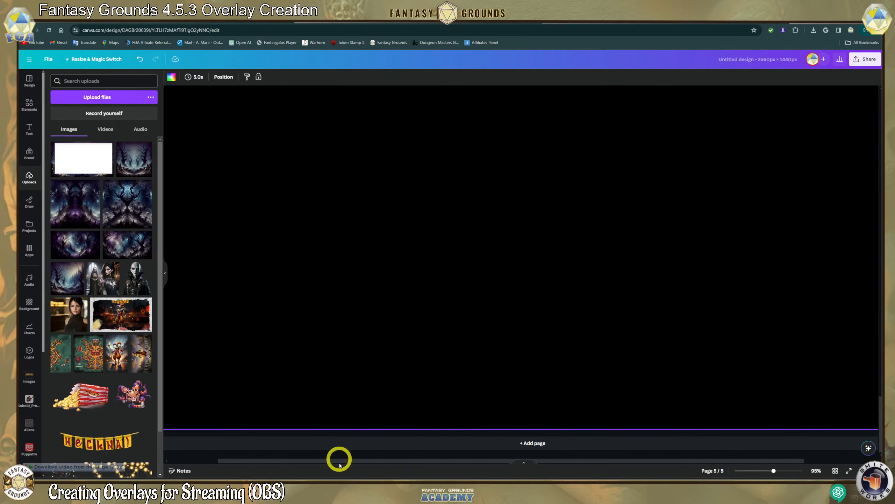
mouse_move(337, 476)
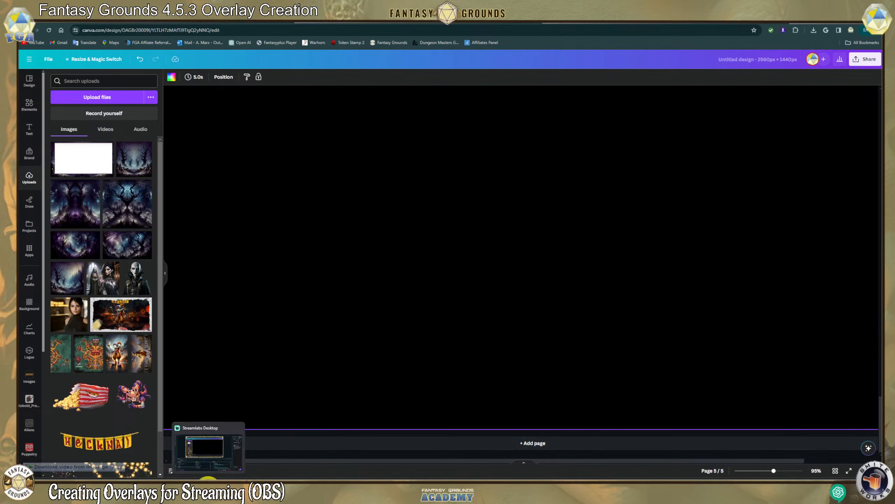
mouse_move(162, 477)
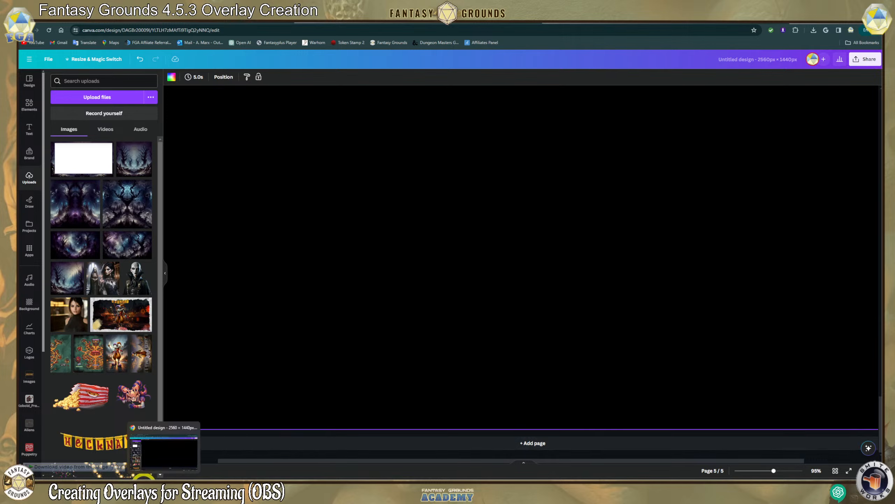
click(293, 363)
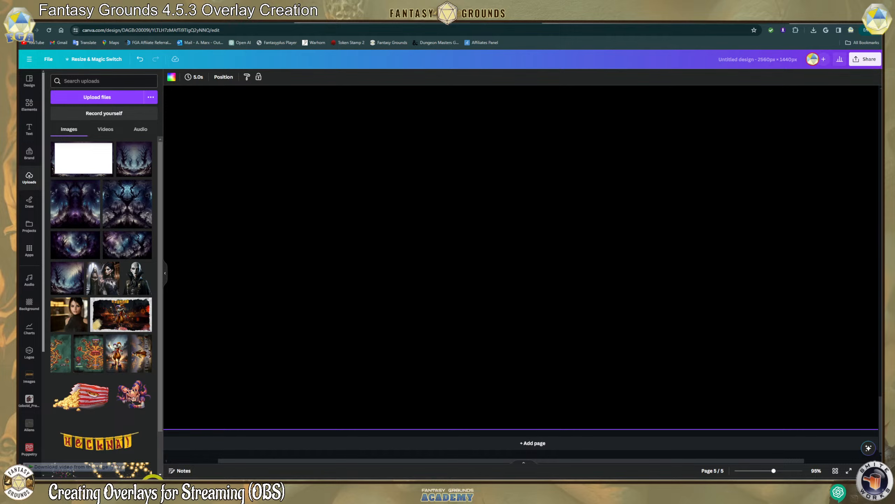
Bring back the Downloads folder window and compare the file details of Necro_Sisters_Overlay and Untitled design (27).
mouse_move(152, 478)
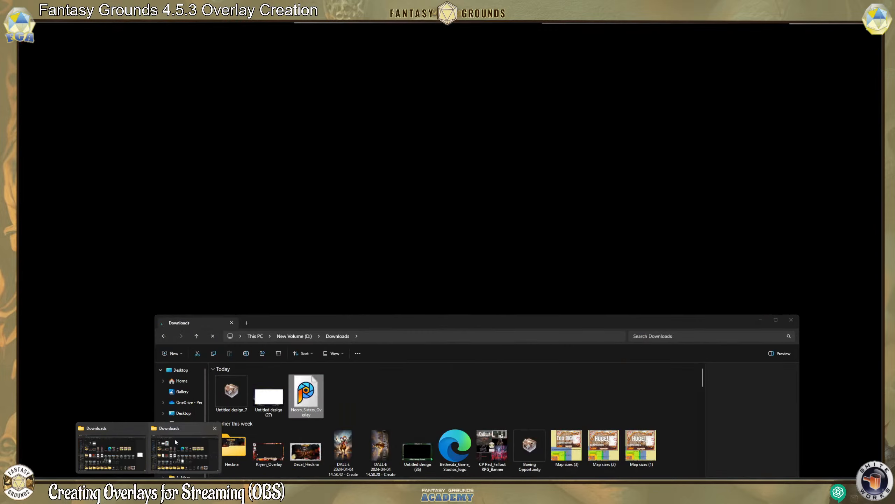
click(176, 439)
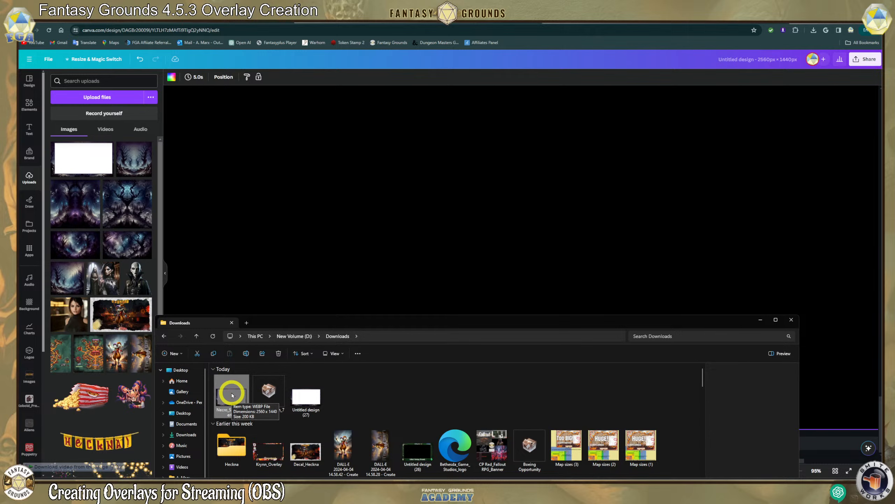
click(304, 408)
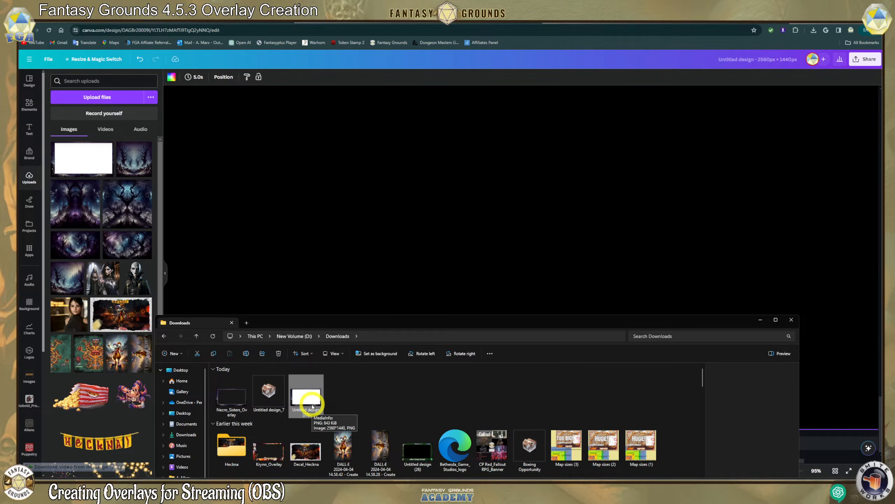
Upload the Necro_Sisters_Overlay image from the Downloads folder onto the blank page 5 of the Canva design.
click(239, 401)
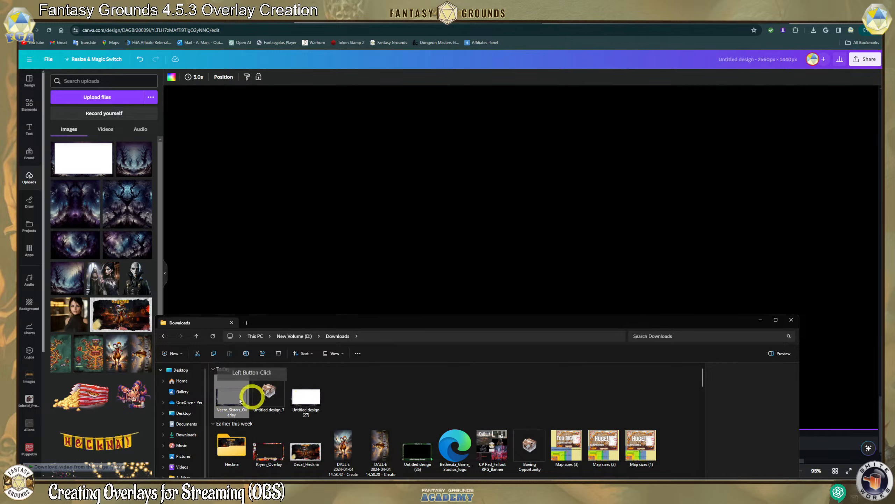
drag(239, 406, 259, 257)
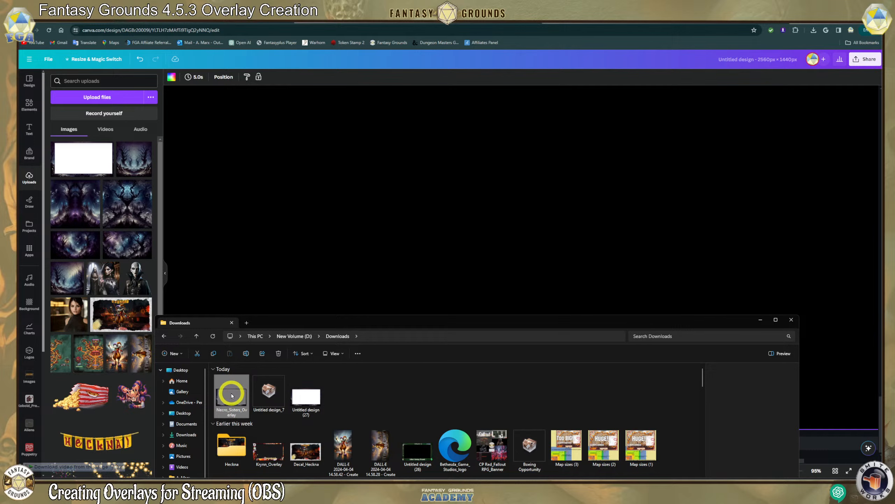
drag(231, 391, 241, 281)
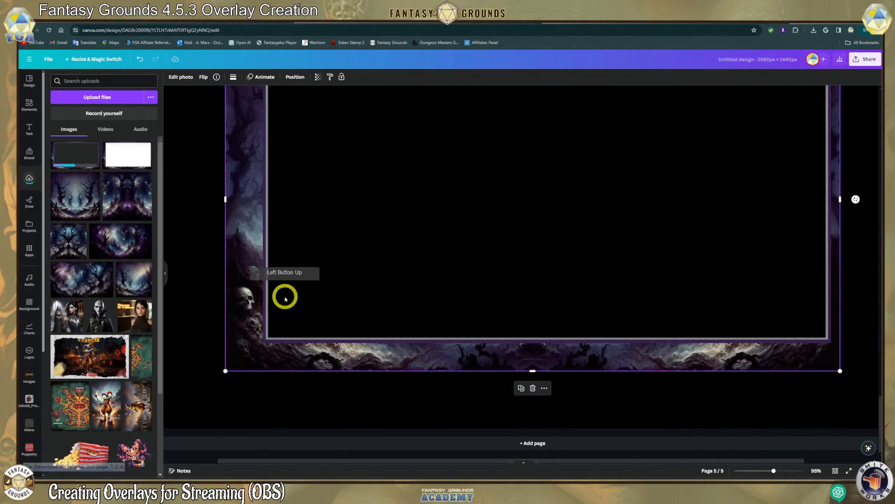
scroll(720, 432, up, 3)
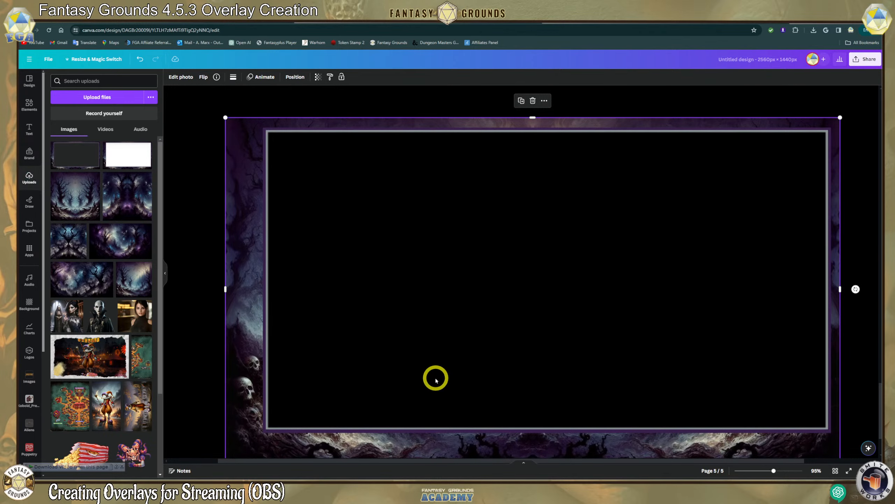
Align the overlay frame to the upper-left corner of page 5 and enlarge it to fill the whole page.
scroll(436, 380, down, 3)
drag(454, 374, 433, 337)
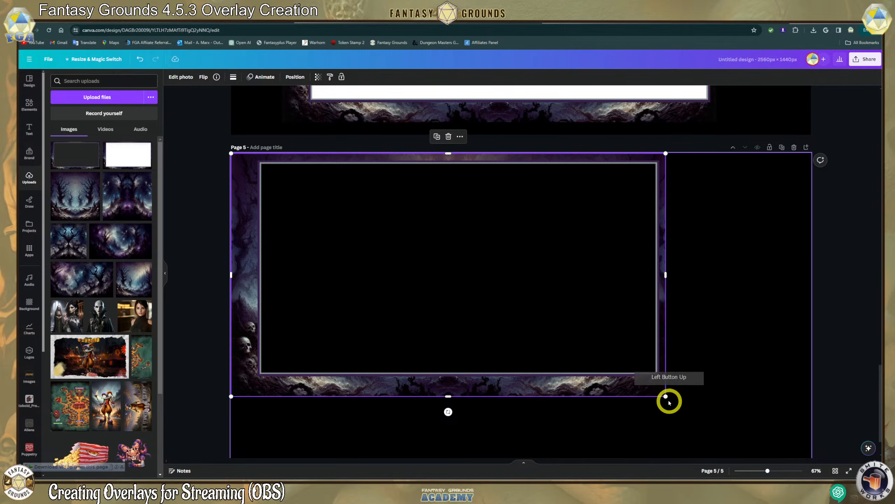
drag(665, 395, 811, 432)
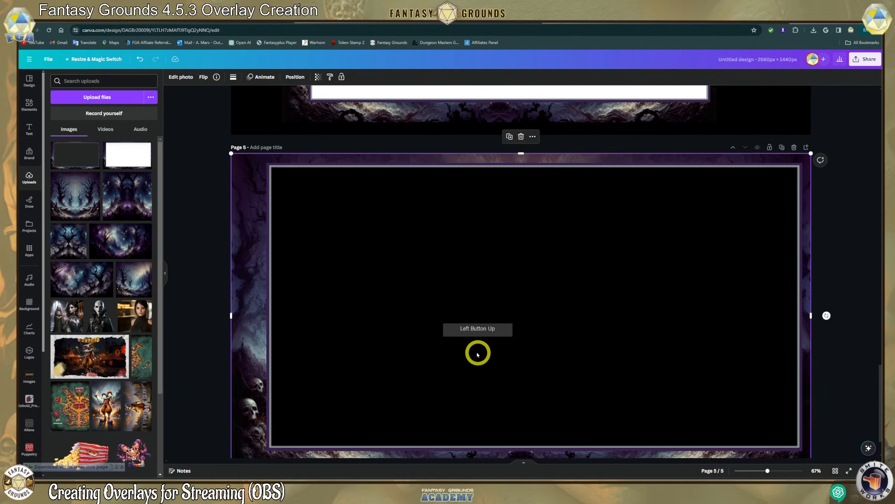
click(478, 355)
scroll(487, 357, down, 2)
mouse_move(512, 405)
mouse_down()
mouse_move(516, 398)
mouse_move(515, 410)
mouse_up()
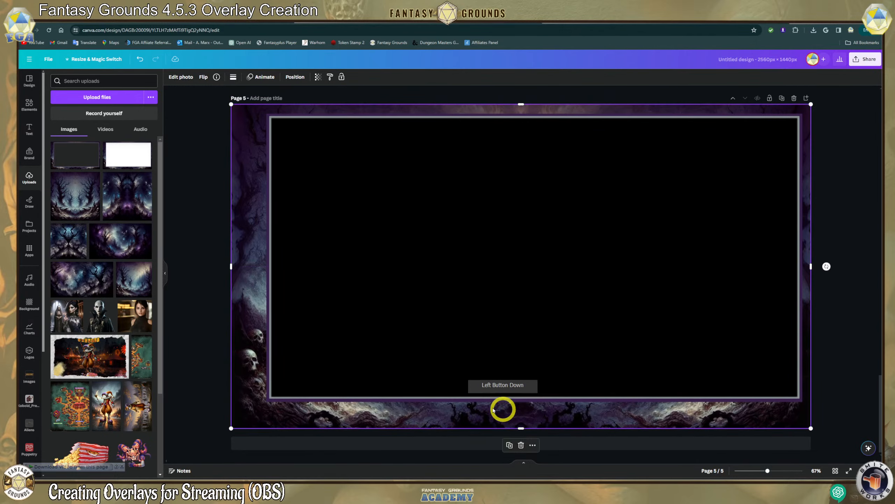
click(198, 367)
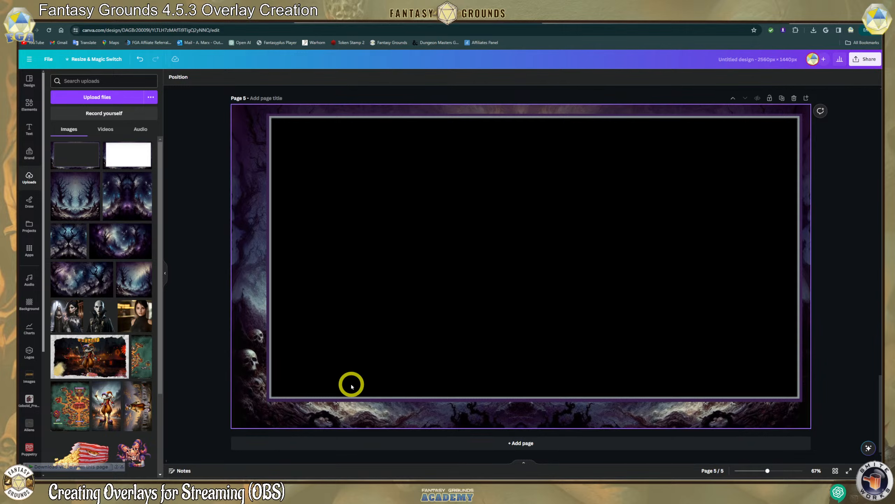
scroll(350, 382, up, 1)
scroll(351, 383, down, 1)
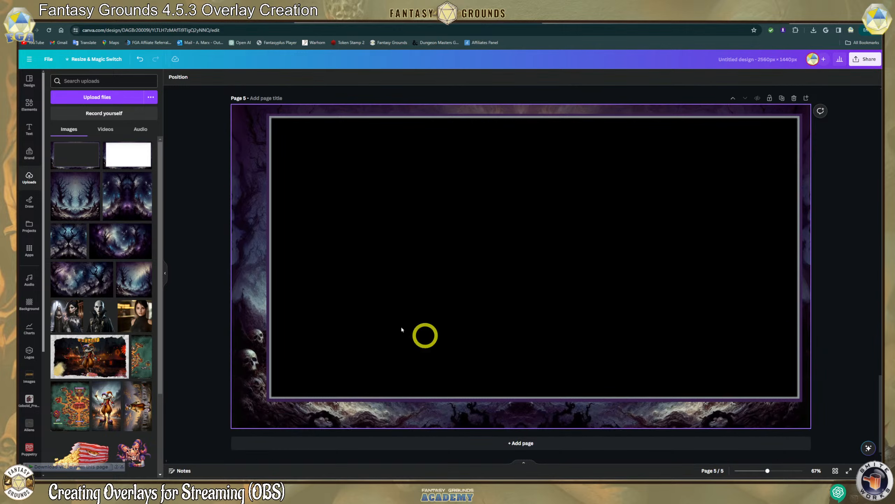
scroll(289, 244, up, 1)
Try the Fresco filter on the overlay frame and set the filter back to None.
click(248, 170)
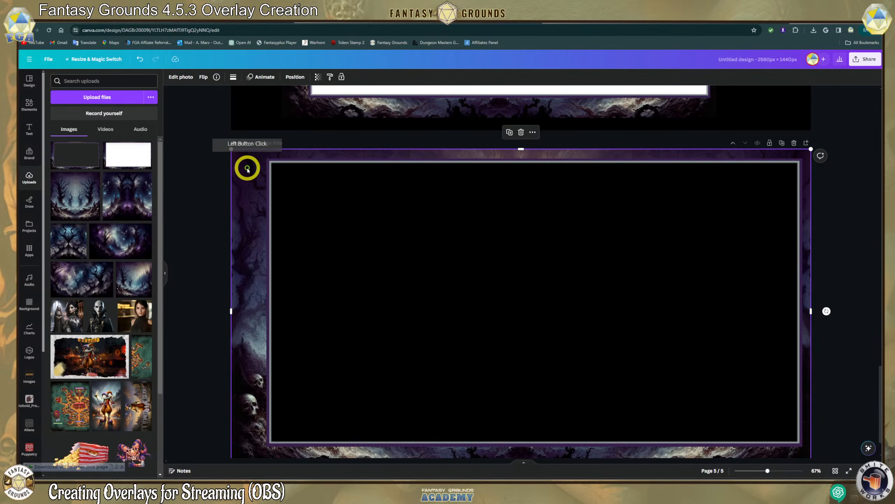
scroll(317, 268, down, 1)
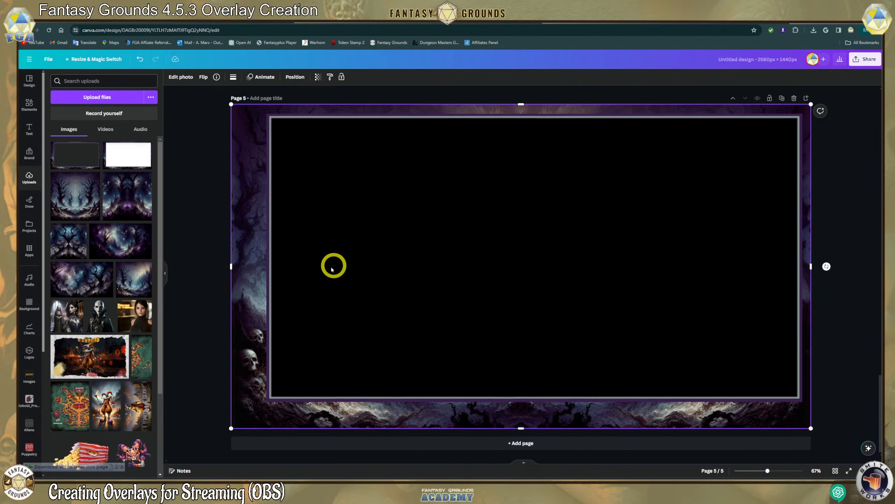
scroll(249, 266, up, 1)
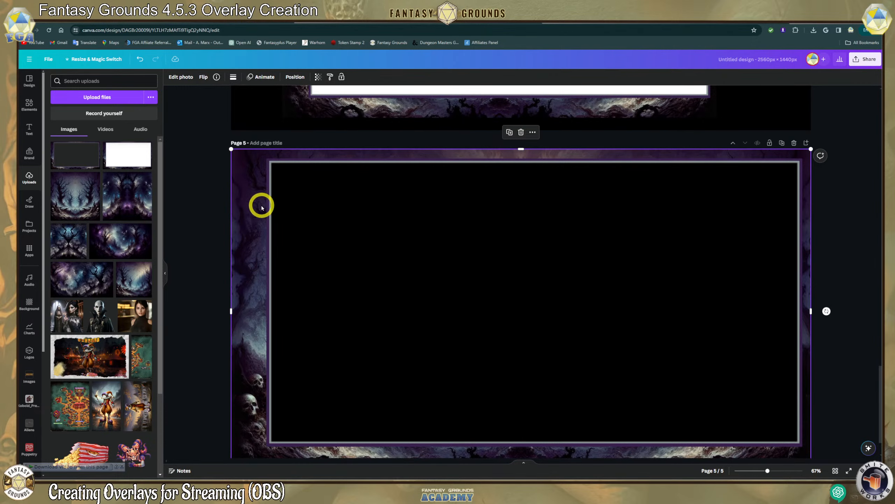
click(182, 78)
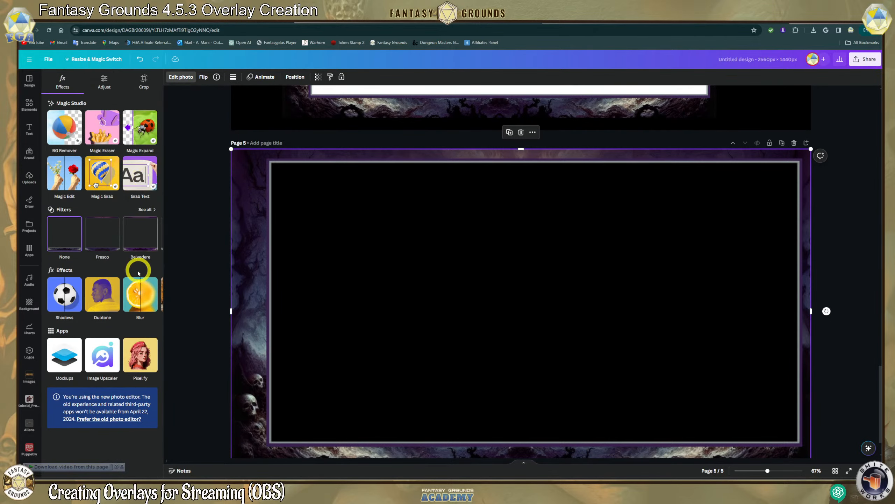
click(105, 242)
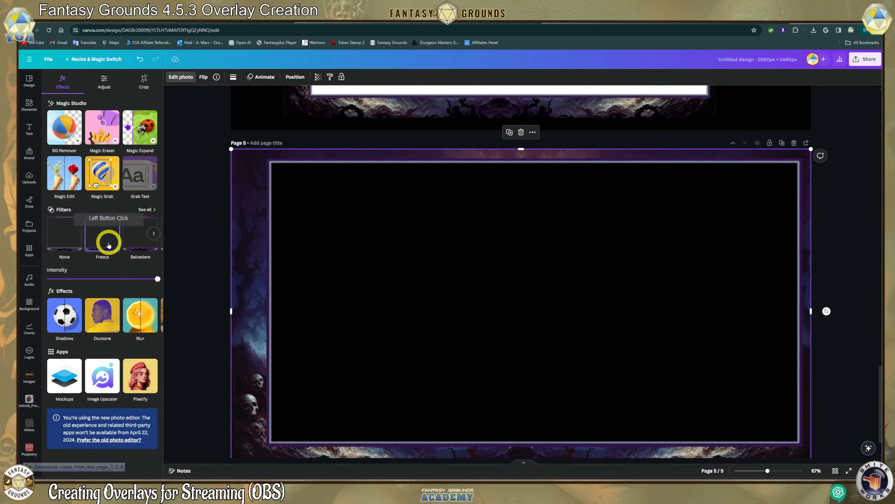
click(58, 235)
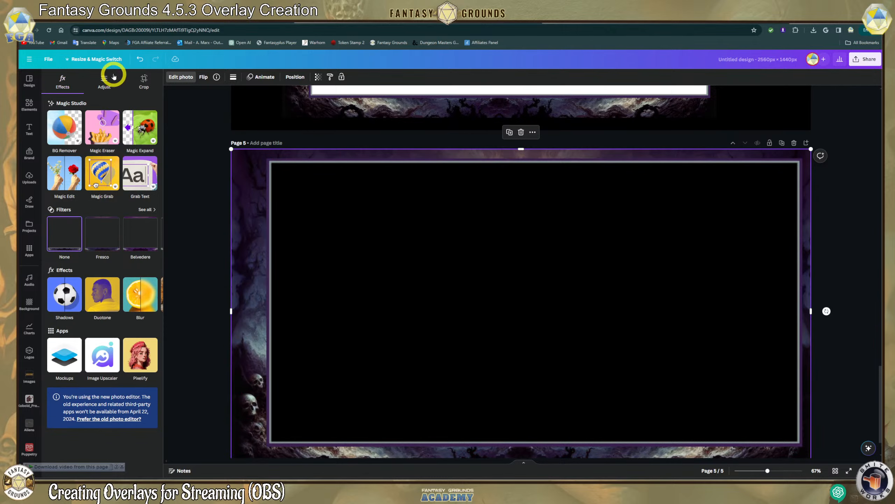
Adjust the overlay frame to temperature -5, brightness 16 and contrast 6.
click(107, 84)
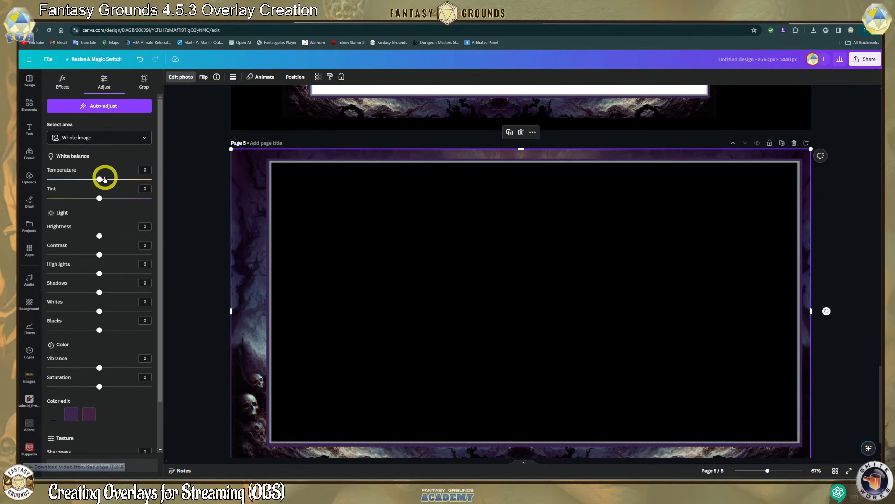
drag(99, 181, 99, 181)
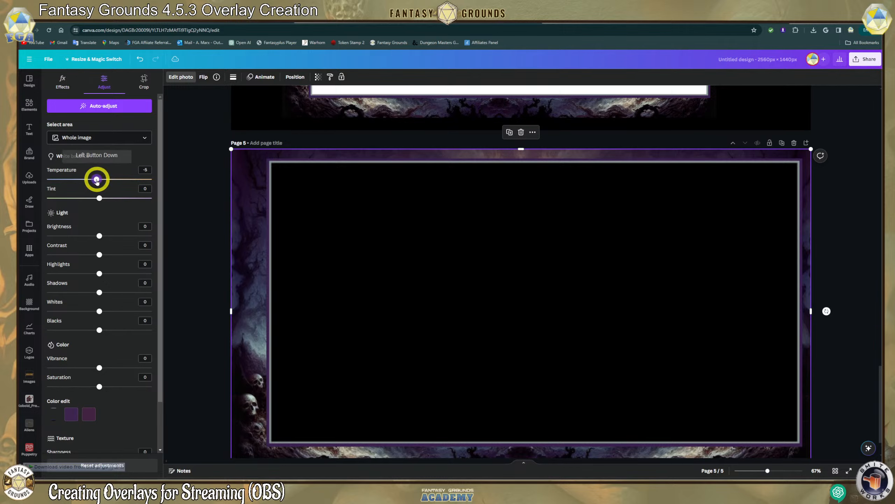
drag(100, 236, 102, 255)
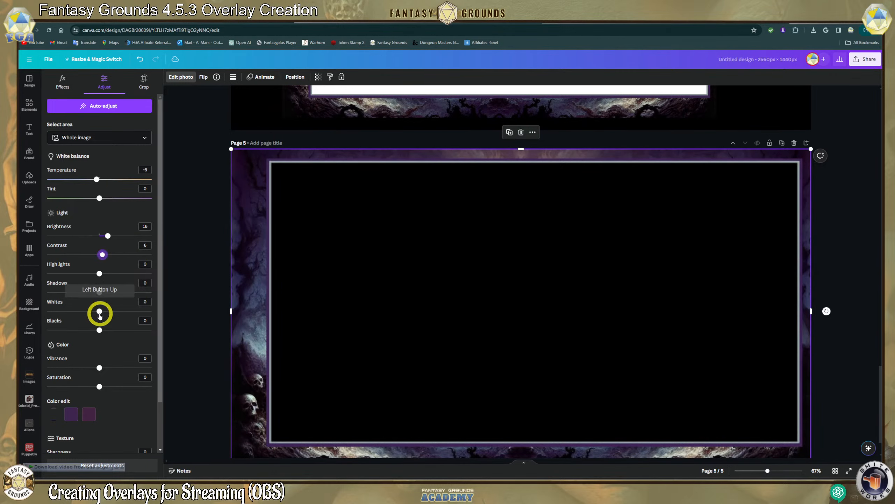
Set the overlay frame's whites to 34, blacks to -4 and sharpness to 10, and finish the photo adjustments.
drag(99, 312, 97, 331)
scroll(121, 347, down, 2)
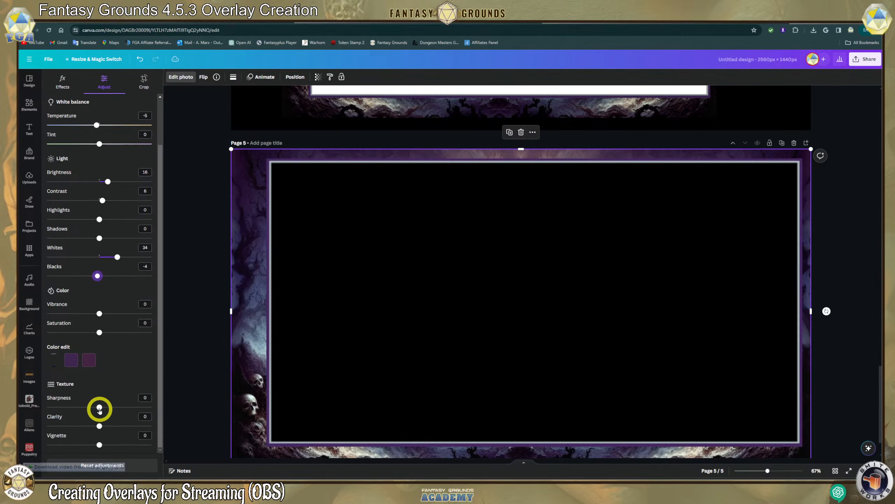
drag(101, 408, 104, 408)
scroll(348, 414, down, 1)
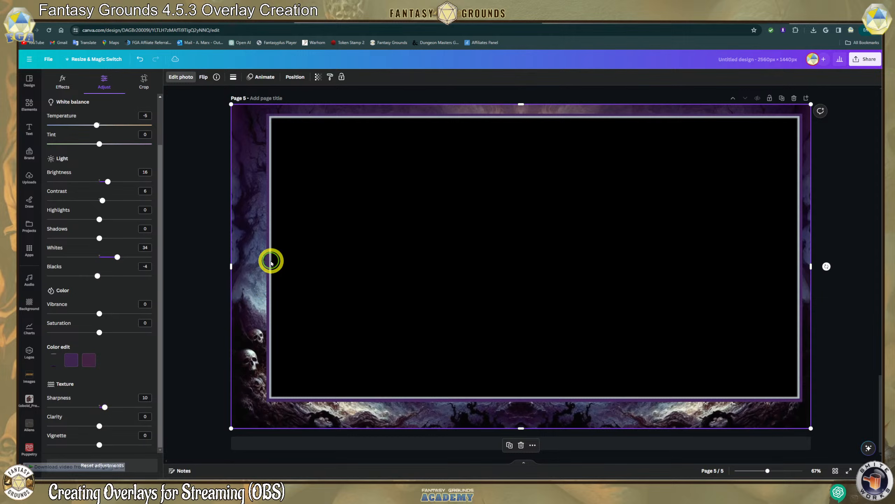
click(253, 247)
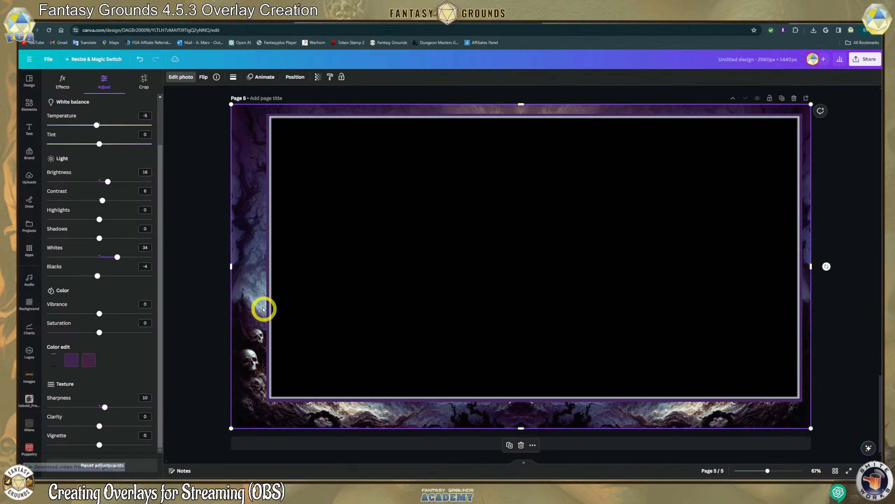
scroll(241, 311, up, 2)
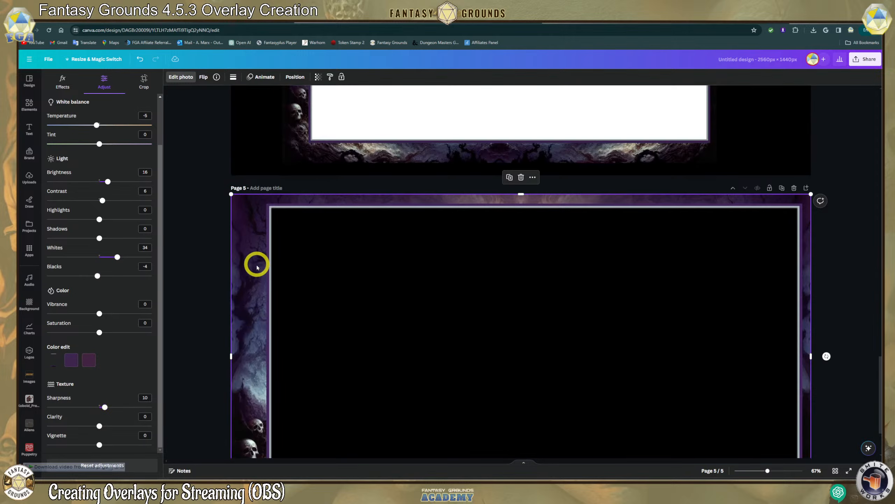
scroll(257, 267, down, 2)
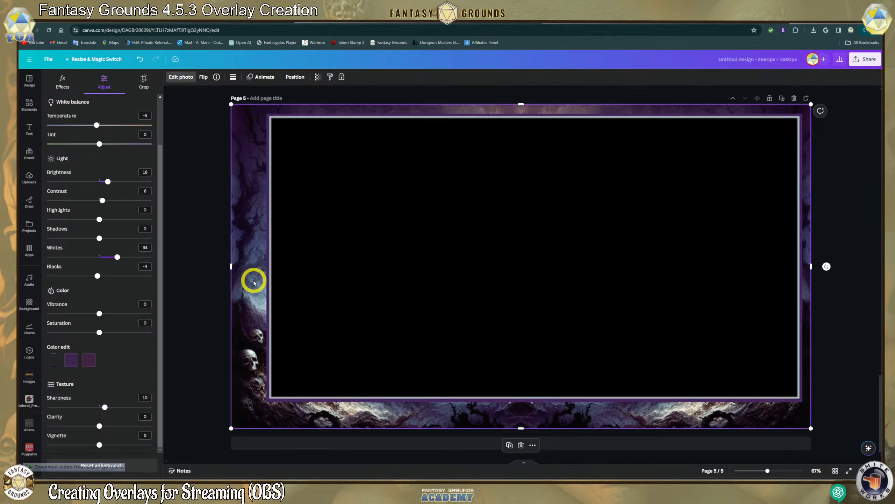
click(200, 222)
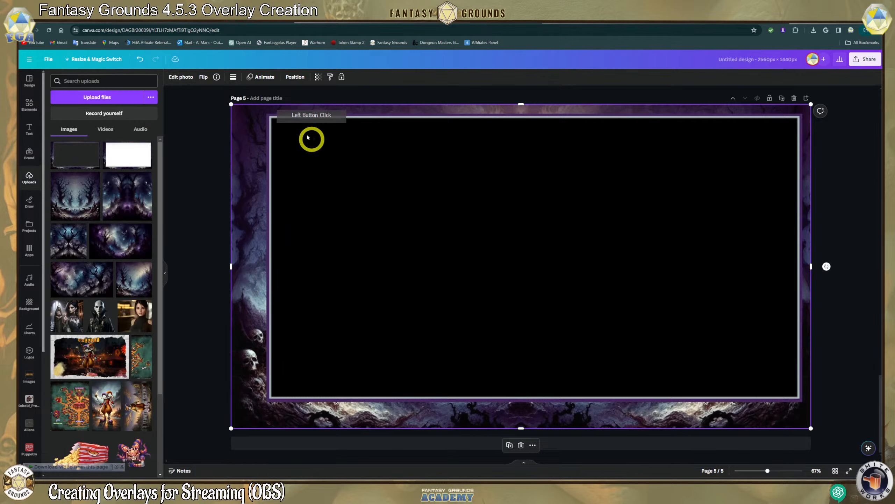
click(501, 130)
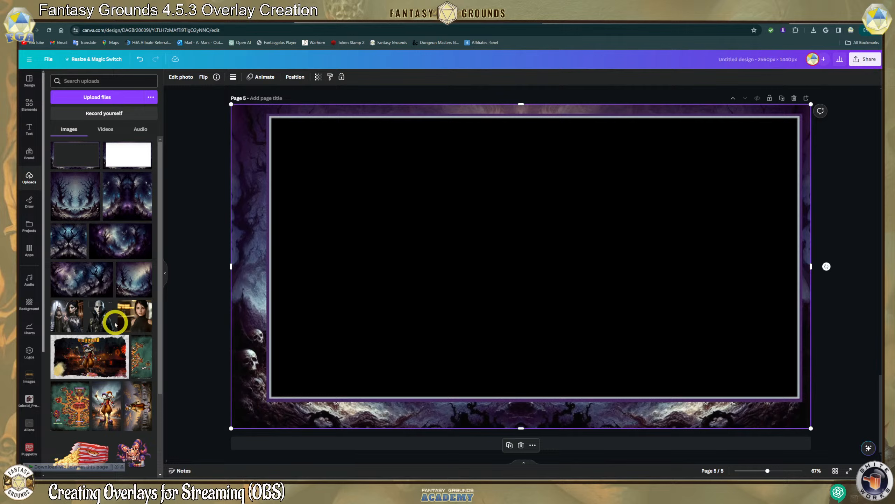
Add the bald vampire and the woman-with-skeleton portraits to page 5, shrinking the vampire into the frame's lower-left corner and moving the woman to the right side.
click(104, 320)
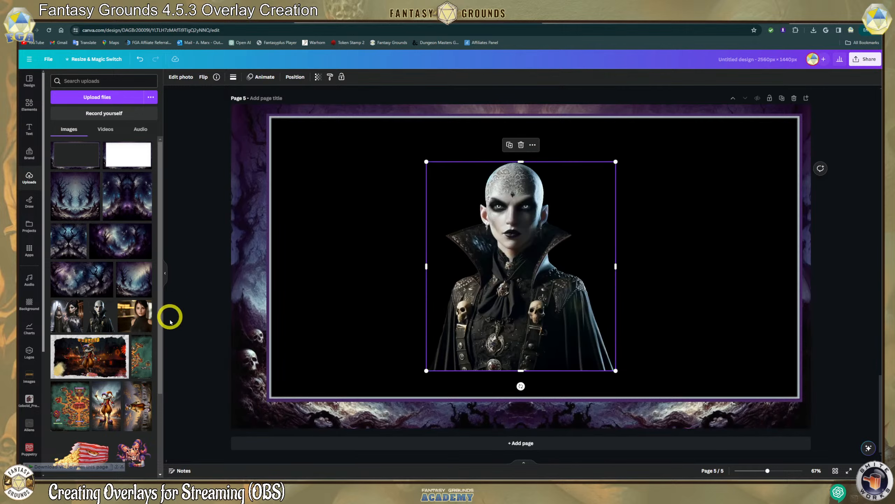
click(75, 324)
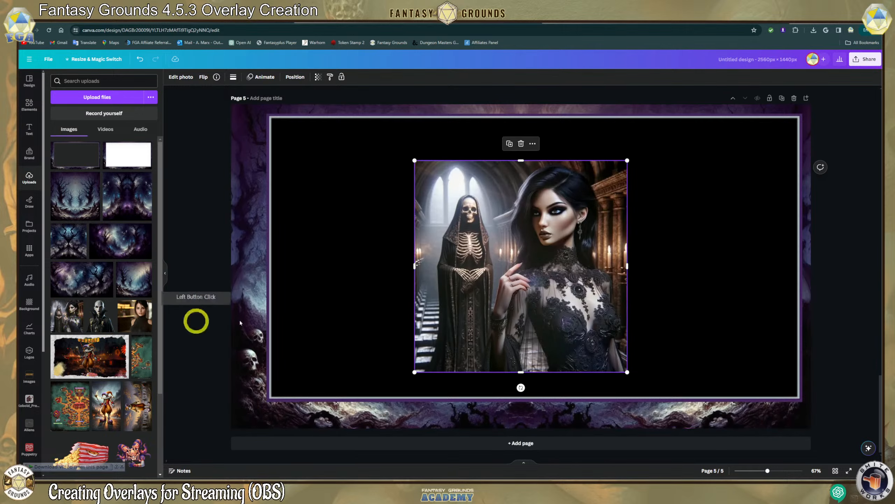
drag(541, 281, 325, 323)
drag(444, 221, 322, 404)
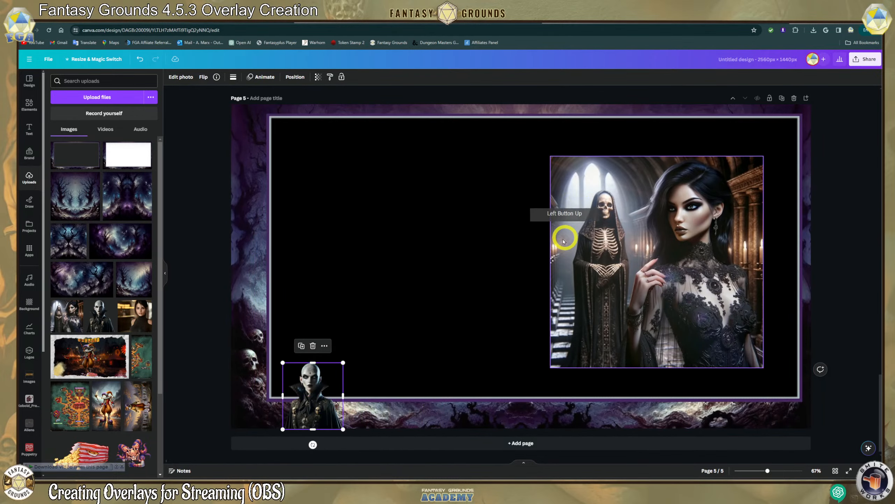
Crop the skeleton figure off the left side of the dark-haired woman's portrait.
click(551, 261)
drag(552, 261, 666, 250)
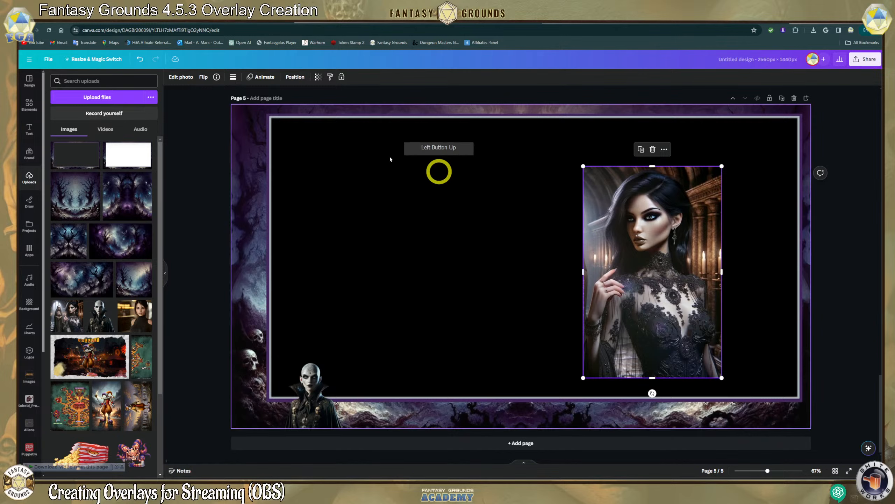
click(319, 77)
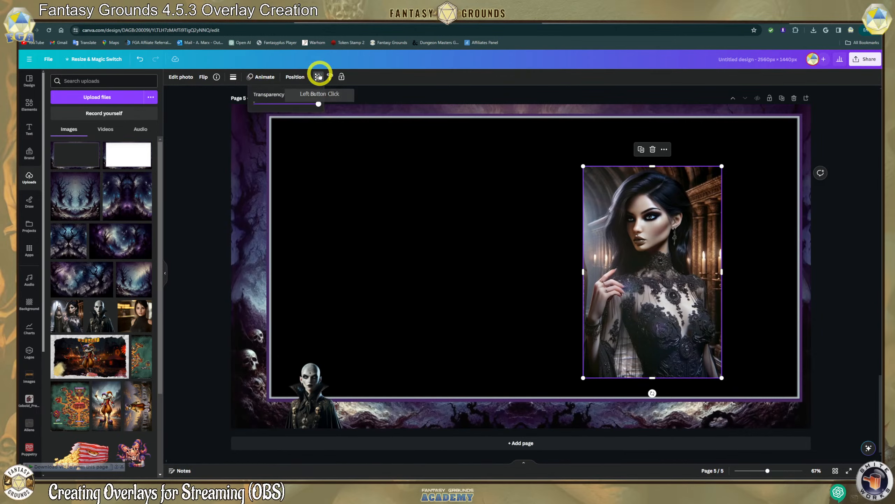
click(180, 91)
Remove the background from the dark-haired woman's portrait with BG Remover, inspect the cutout and return to the page.
click(173, 80)
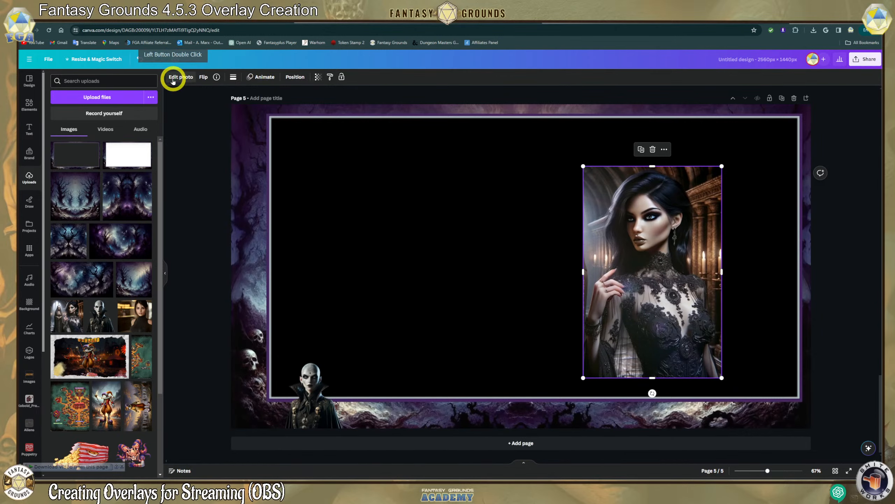
click(176, 77)
click(56, 148)
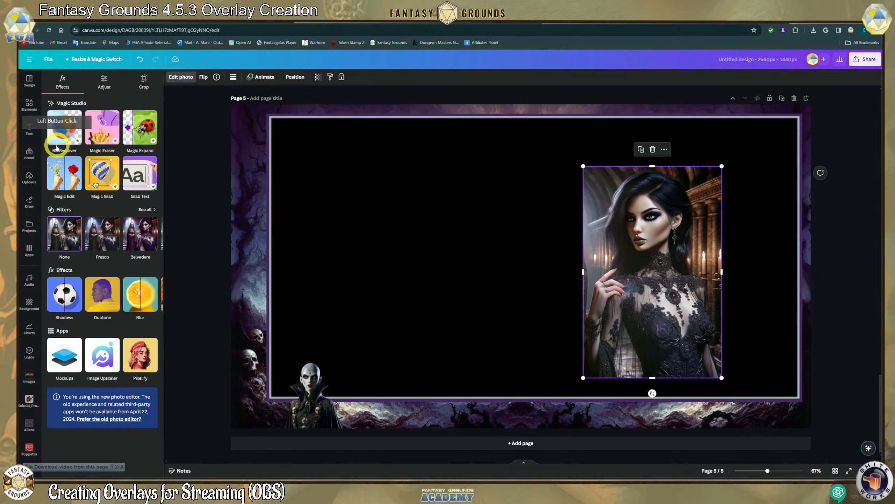
click(646, 226)
click(70, 130)
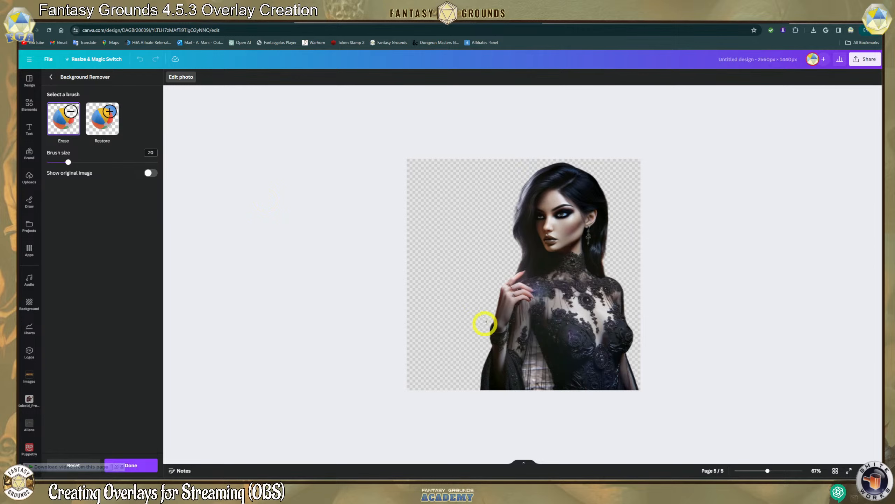
scroll(519, 342, down, 1)
scroll(519, 342, up, 2)
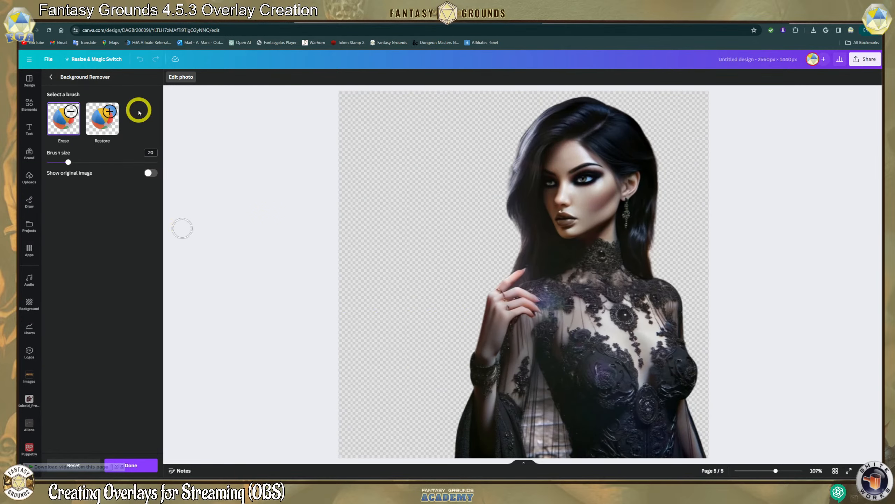
click(50, 78)
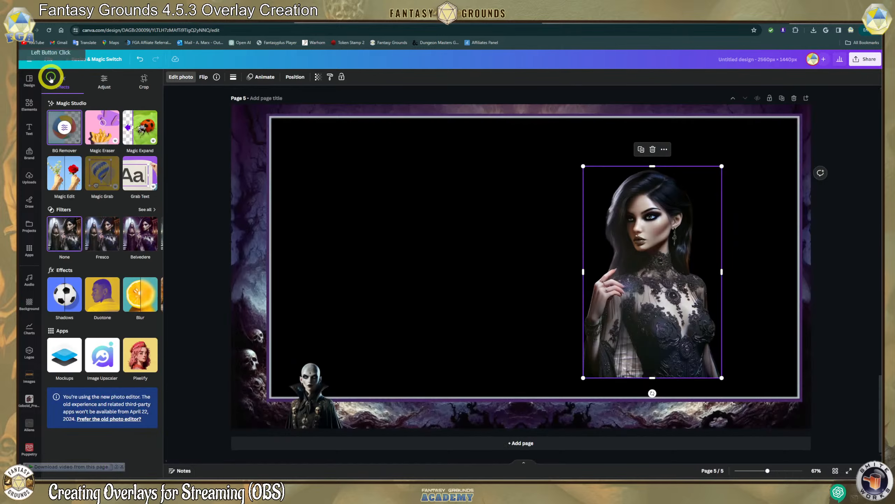
Move the dark-haired woman's portrait into the frame's lower-right corner and shrink it to roughly the vampire's height.
drag(660, 256, 726, 310)
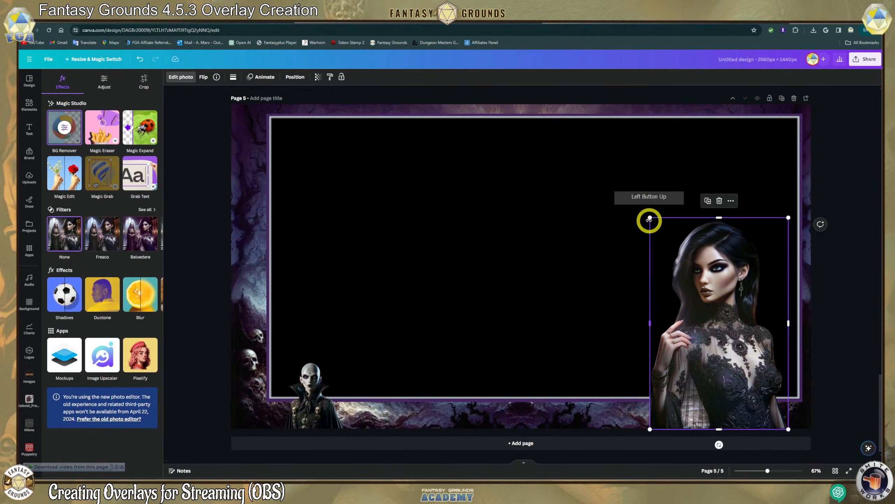
drag(650, 217, 763, 358)
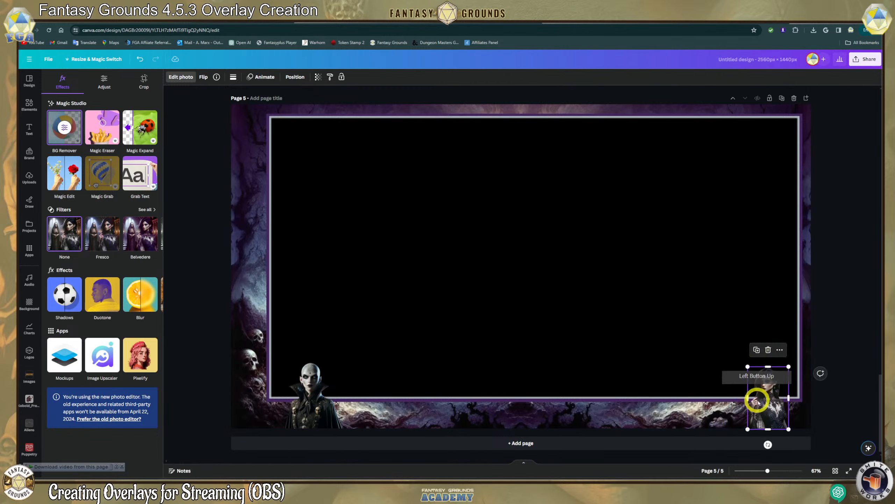
drag(763, 400, 783, 396)
Shift the vampire further into the frame's lower-left corner and slightly shrink the woman in the lower-right corner to match.
mouse_move(322, 381)
mouse_down()
mouse_move(300, 386)
mouse_move(320, 373)
mouse_up()
drag(304, 406, 306, 409)
click(785, 380)
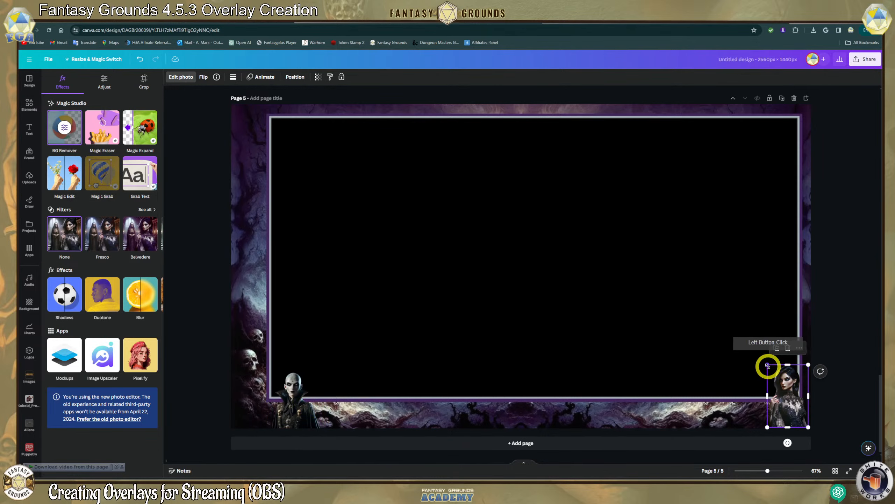
drag(768, 365, 772, 371)
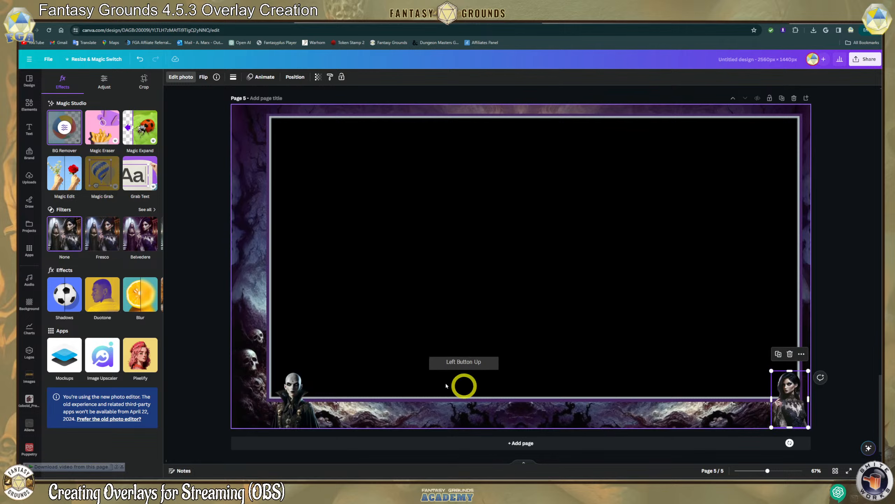
drag(295, 402, 289, 400)
click(796, 410)
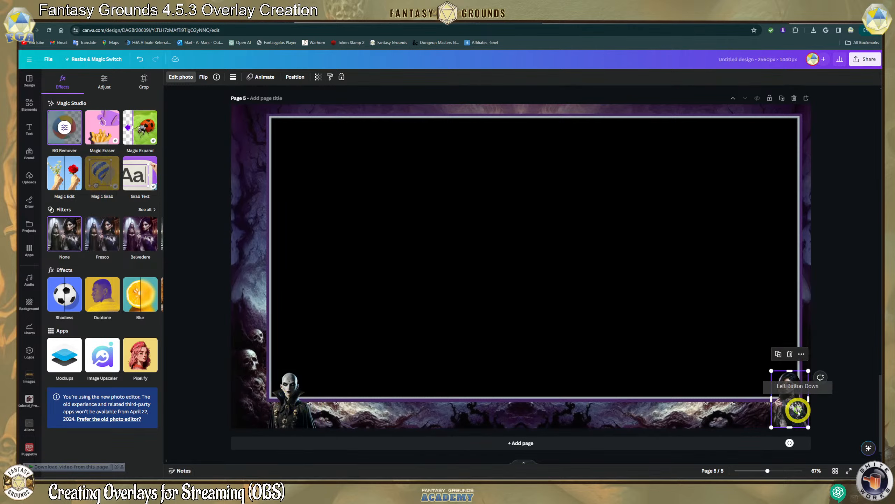
drag(796, 410, 797, 410)
Apply a Glow shadow effect to the vampire portrait and set its colour to light purple #DFA4FF.
click(293, 402)
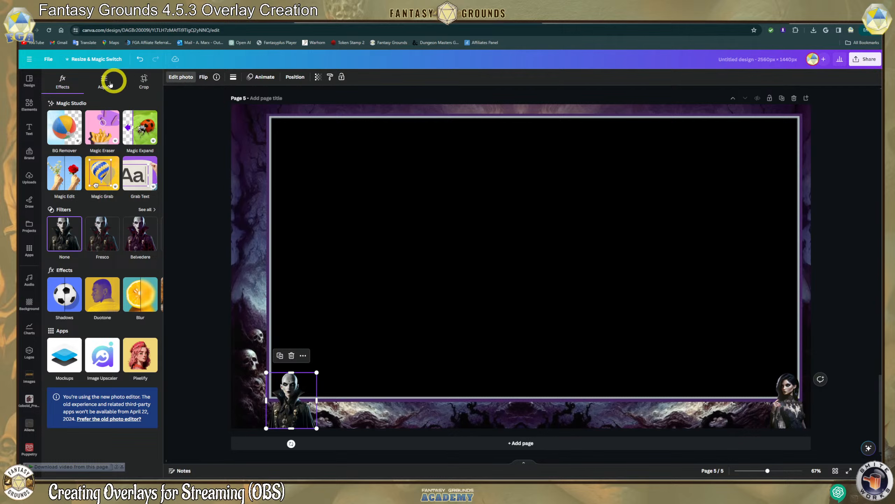
click(61, 302)
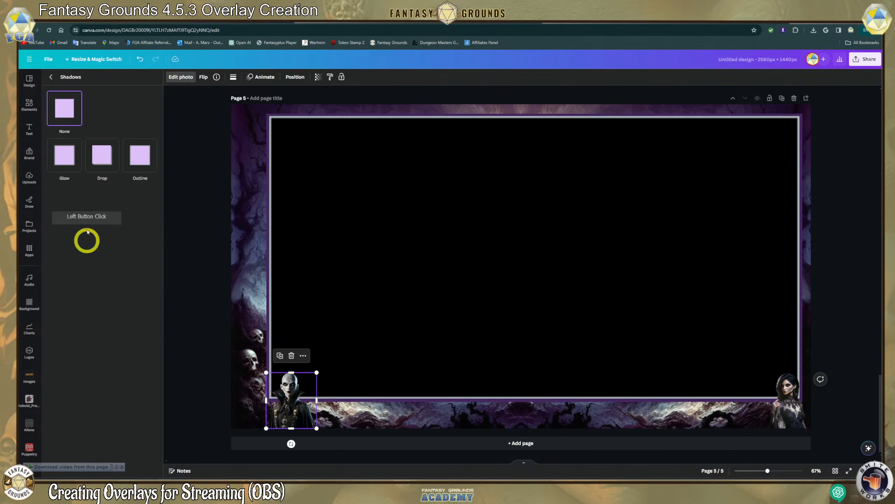
click(67, 168)
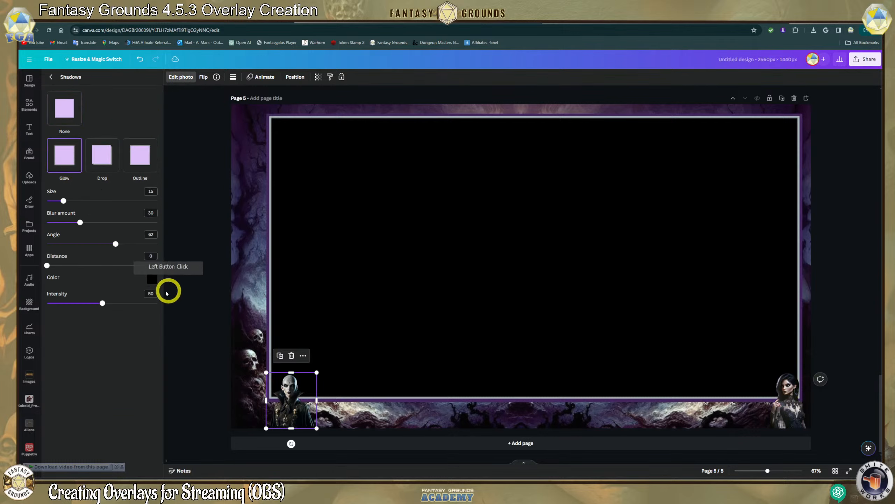
click(152, 279)
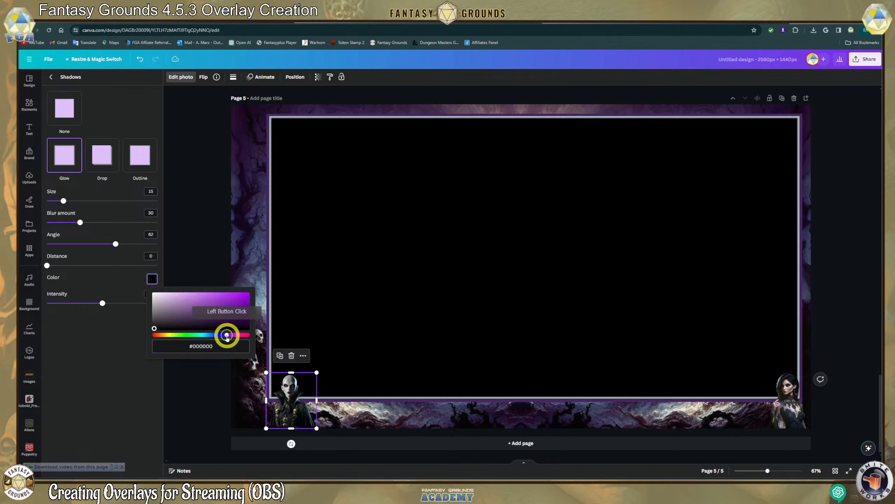
drag(160, 326, 187, 295)
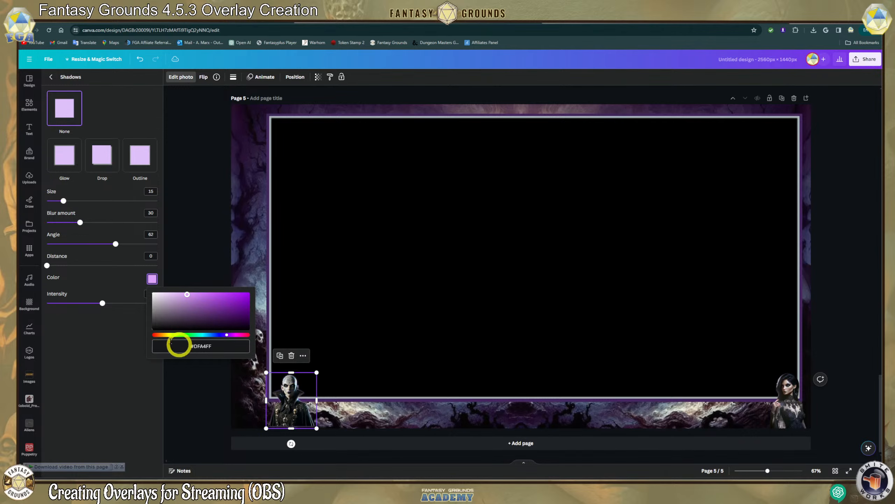
click(118, 342)
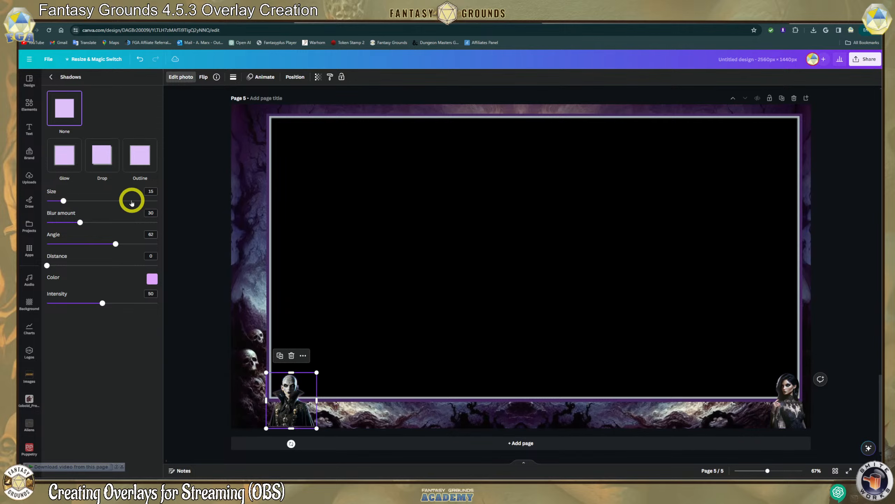
Set the vampire glow's size to 34, blur amount to 26 and intensity to 40.
drag(65, 205, 87, 206)
drag(114, 201, 87, 200)
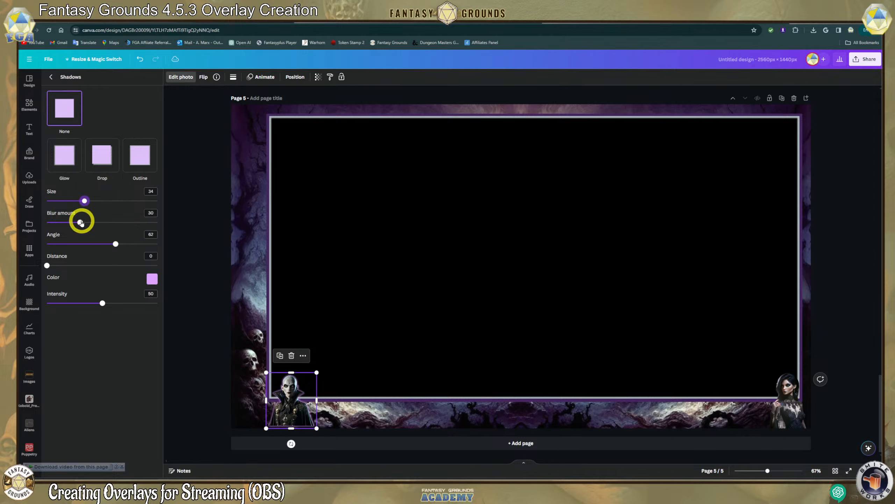
drag(81, 221, 79, 221)
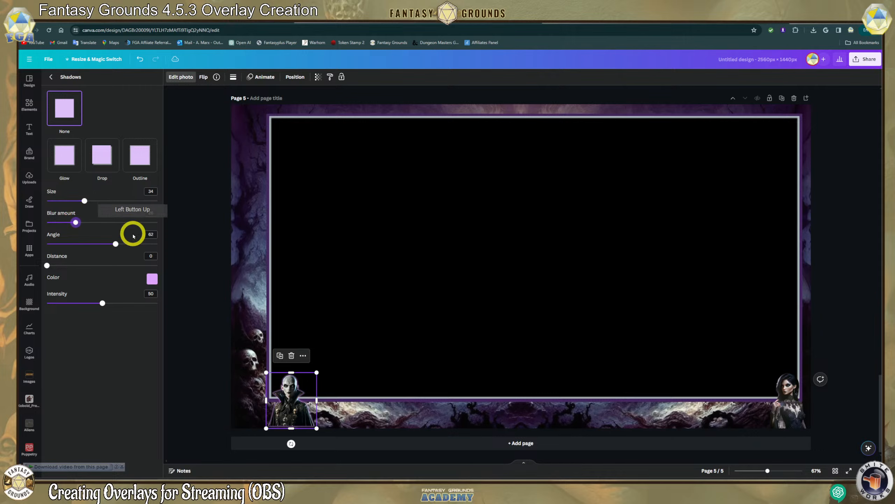
drag(103, 304, 89, 304)
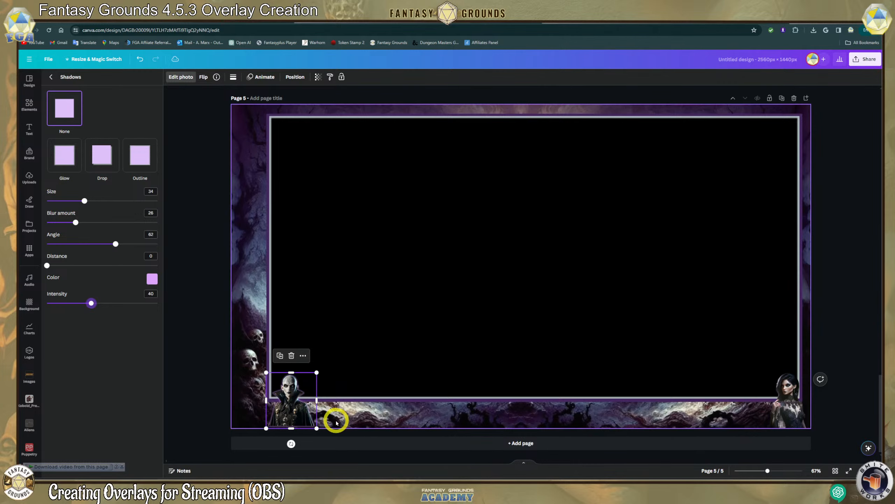
Nudge the vampire slightly down over the page's bottom edge and move the woman's portrait beside him on his right.
scroll(337, 413, up, 5)
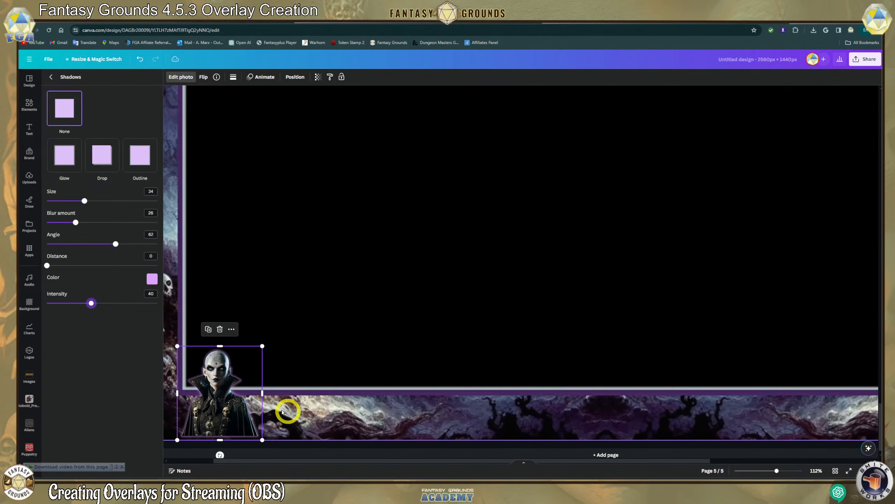
drag(230, 392, 223, 403)
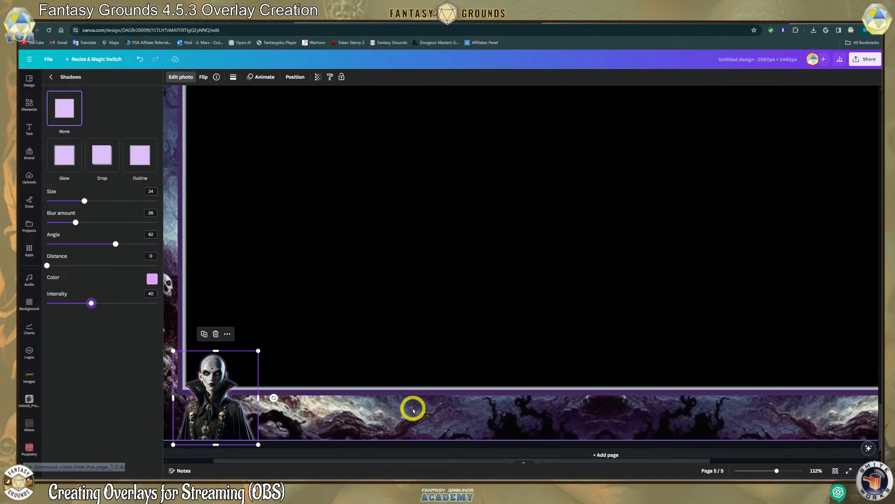
scroll(410, 418, down, 3)
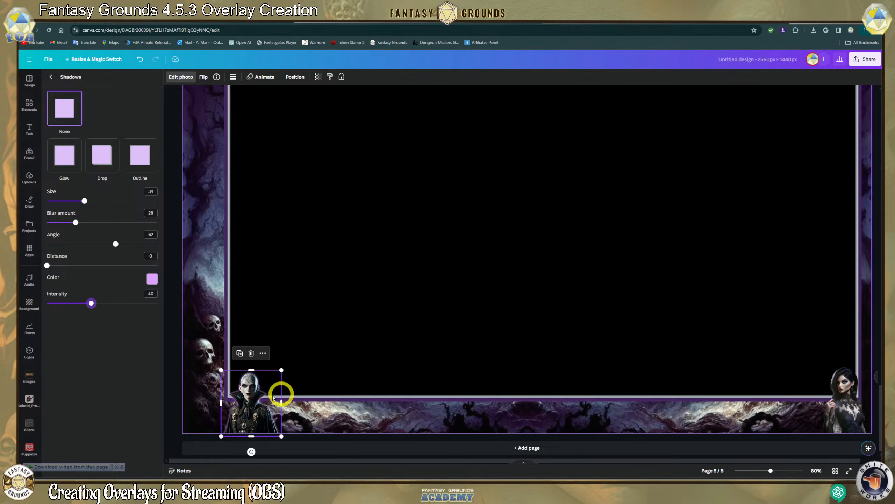
click(842, 395)
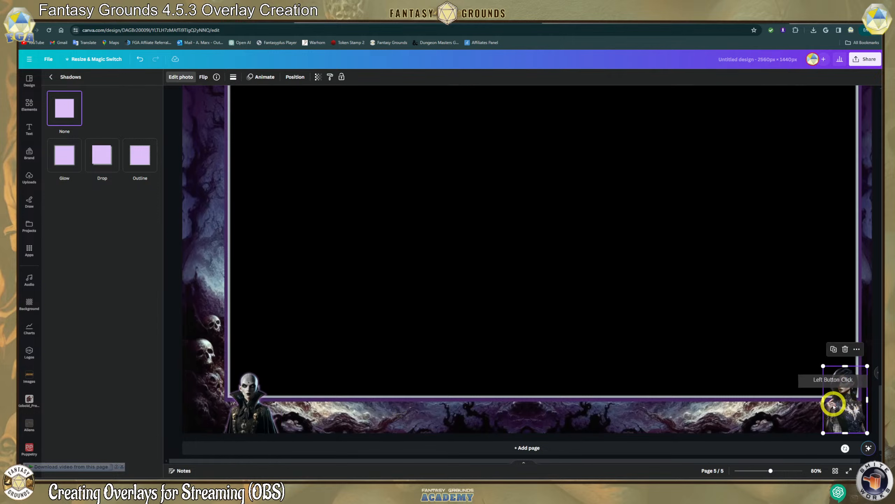
drag(840, 402, 296, 406)
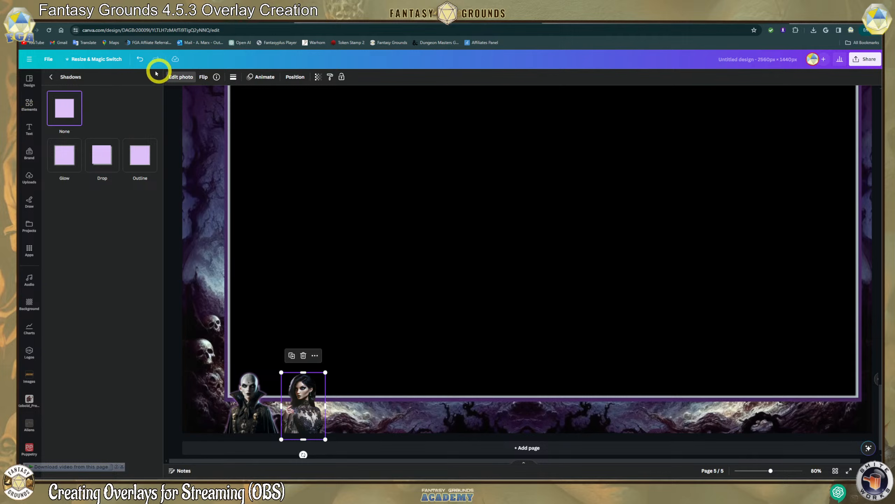
Adjust the woman's portrait to brightness -17, contrast 12, highlights -1, shadows -26, whites -7, blacks 14 and sharpness 10.
click(186, 77)
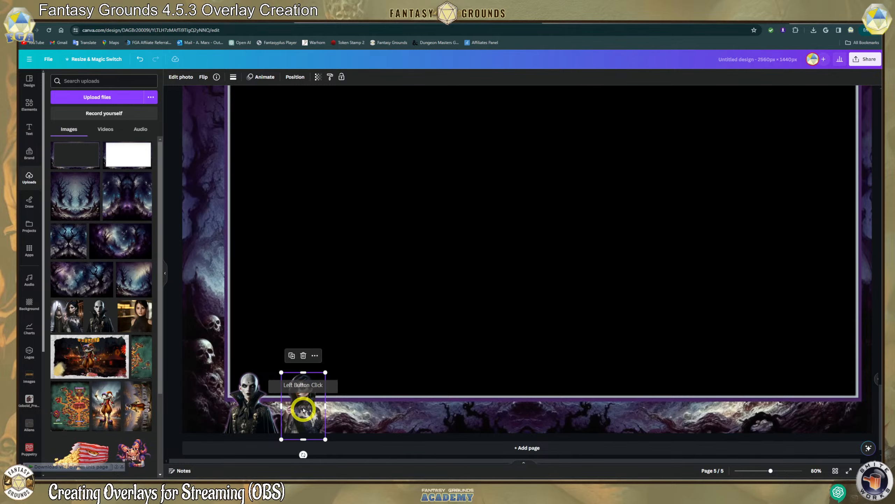
click(190, 78)
click(101, 80)
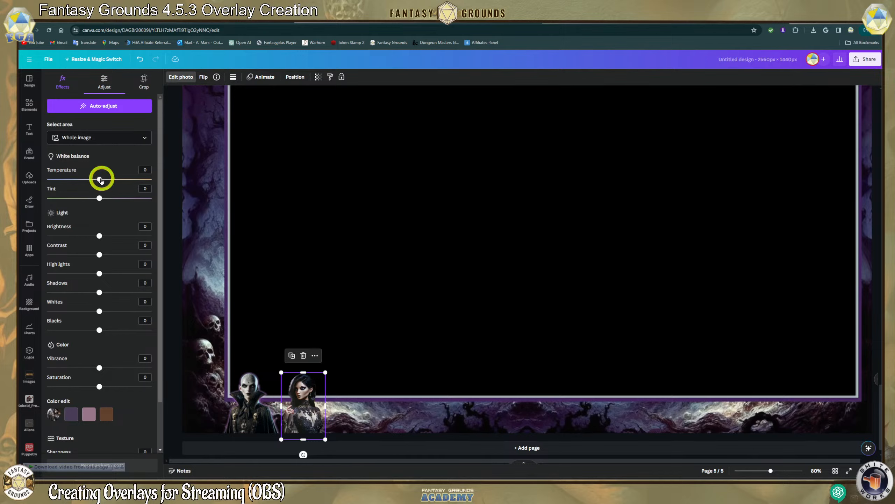
drag(101, 180, 100, 180)
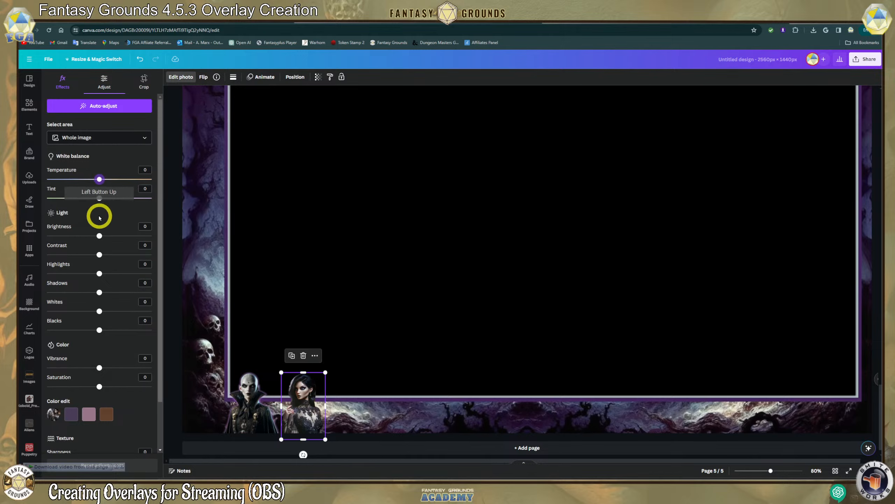
drag(101, 236, 107, 331)
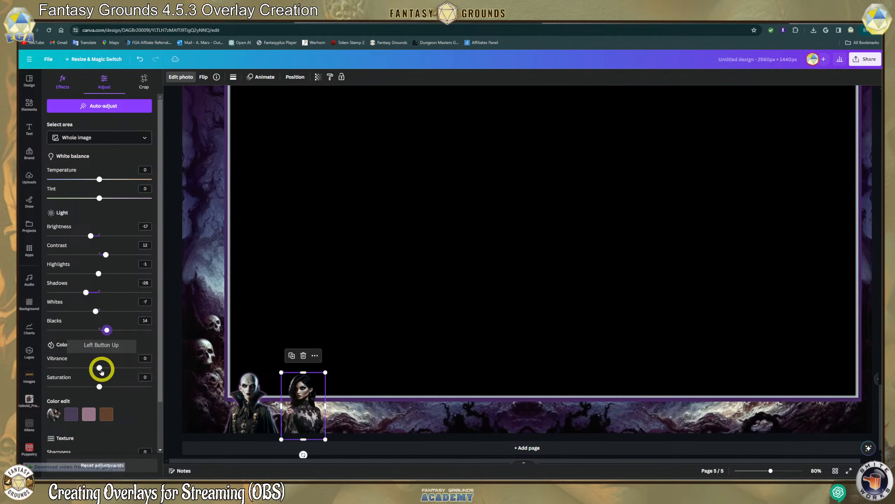
scroll(124, 402, down, 2)
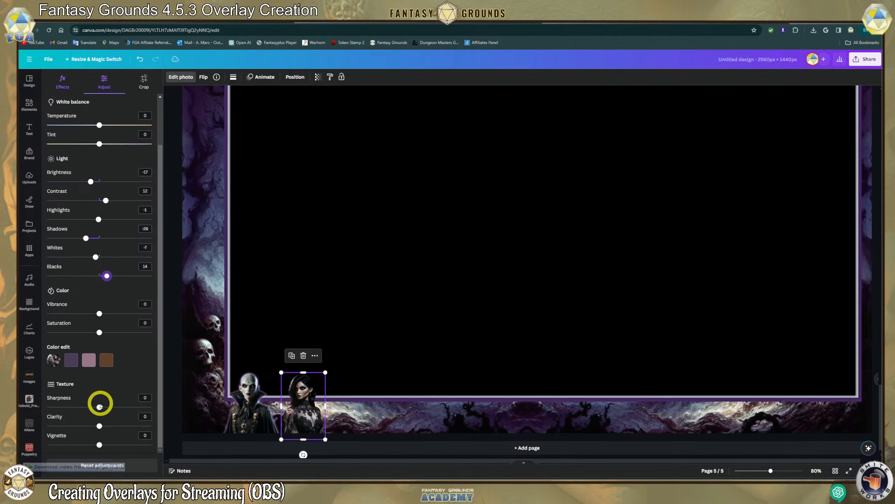
drag(100, 406, 105, 408)
Set the vampire portrait's sharpness to 12 and fine-tune its whites.
click(240, 413)
click(102, 408)
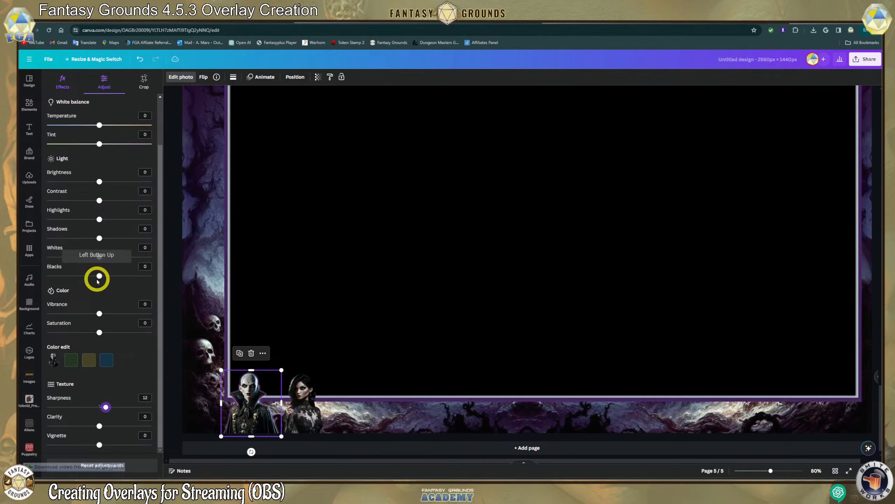
drag(98, 259, 97, 259)
Shift the woman's portrait slightly away from the vampire and apply a Glow shadow effect with intensity 40.
click(314, 402)
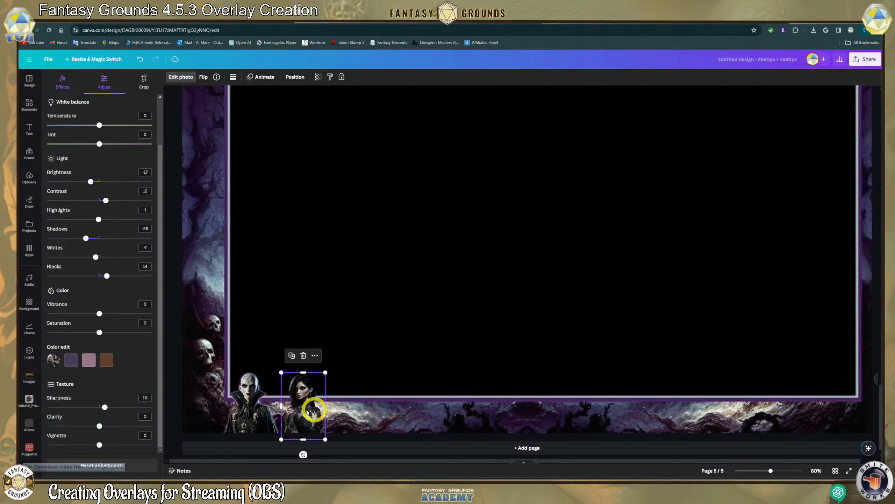
mouse_move(302, 417)
mouse_down()
mouse_move(785, 414)
mouse_move(155, 403)
mouse_move(315, 414)
mouse_up()
click(62, 78)
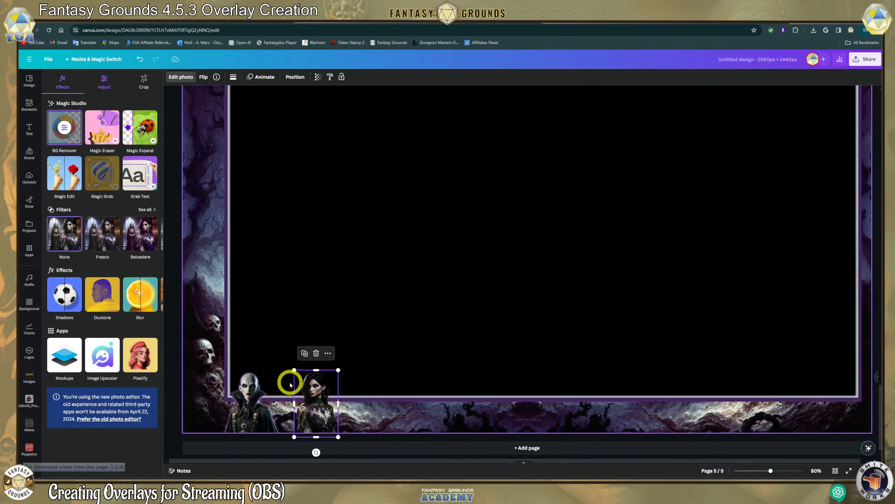
click(69, 296)
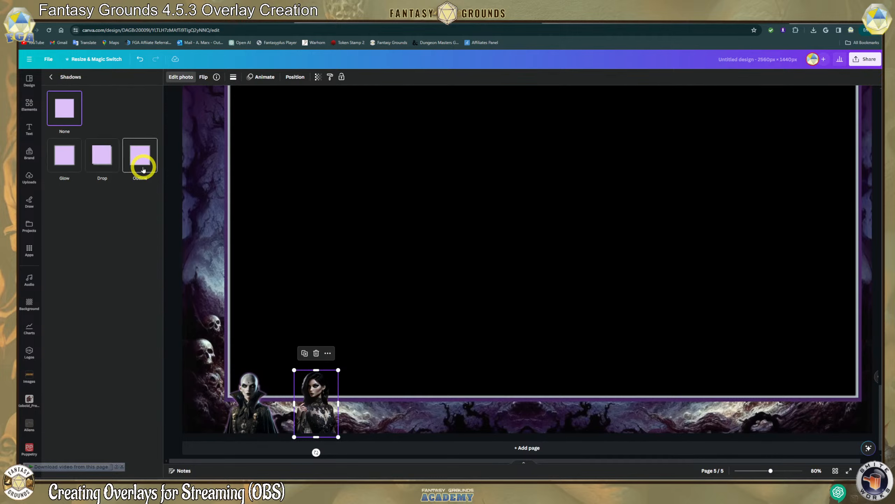
click(64, 156)
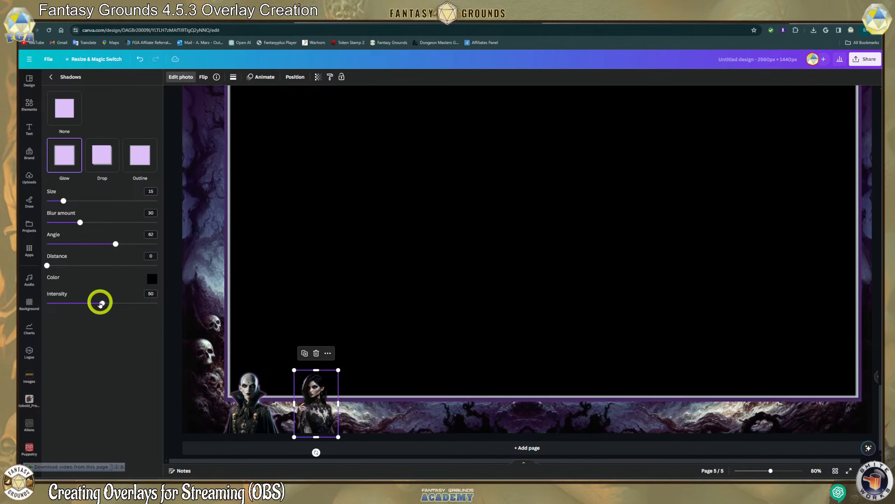
drag(101, 304, 91, 303)
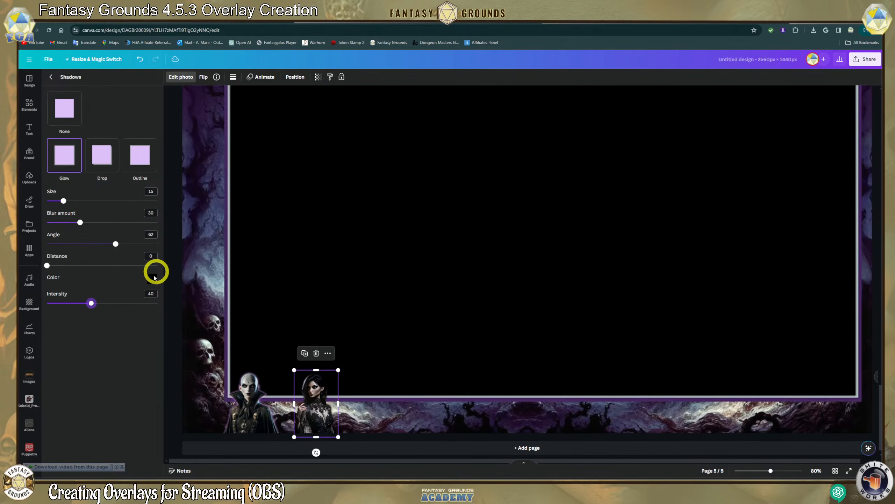
Set the woman's glow colour to light pink-purple #E391F4, its size to 30 and its intensity to 41.
click(148, 287)
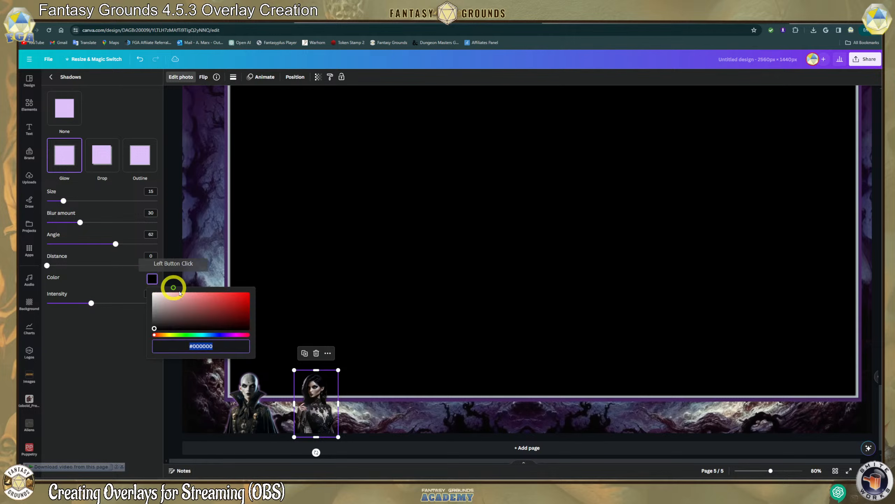
click(228, 335)
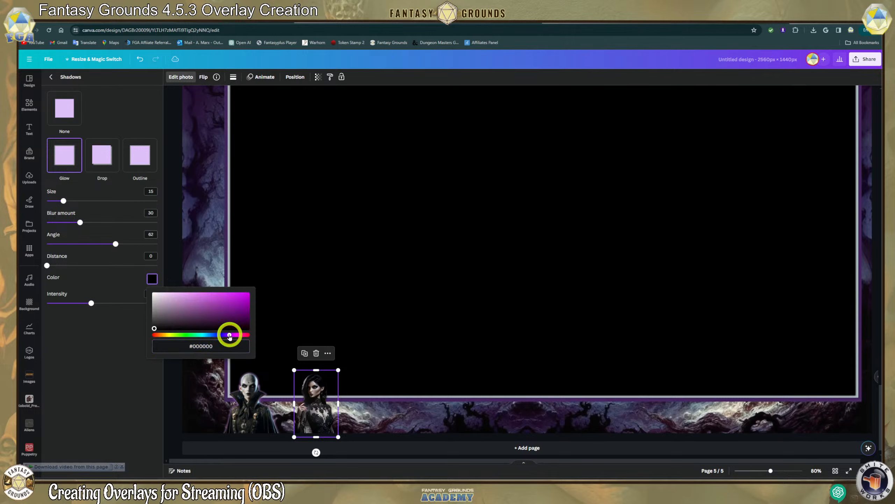
click(191, 294)
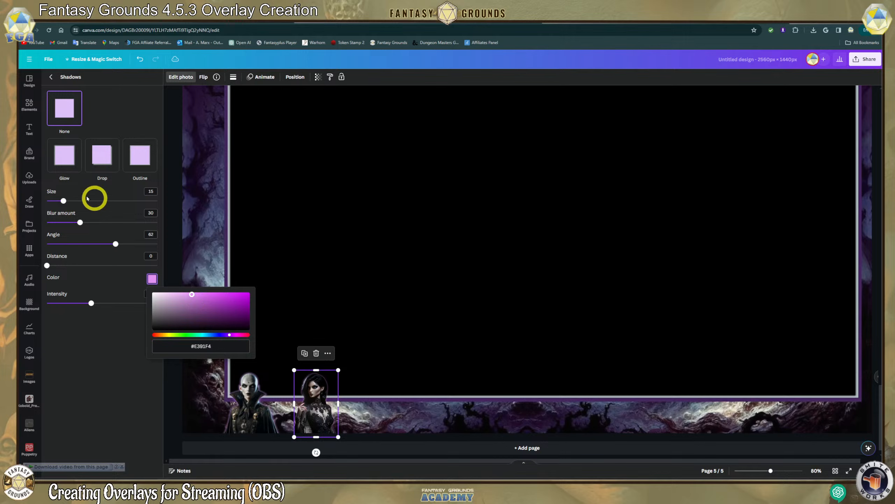
drag(64, 201, 76, 203)
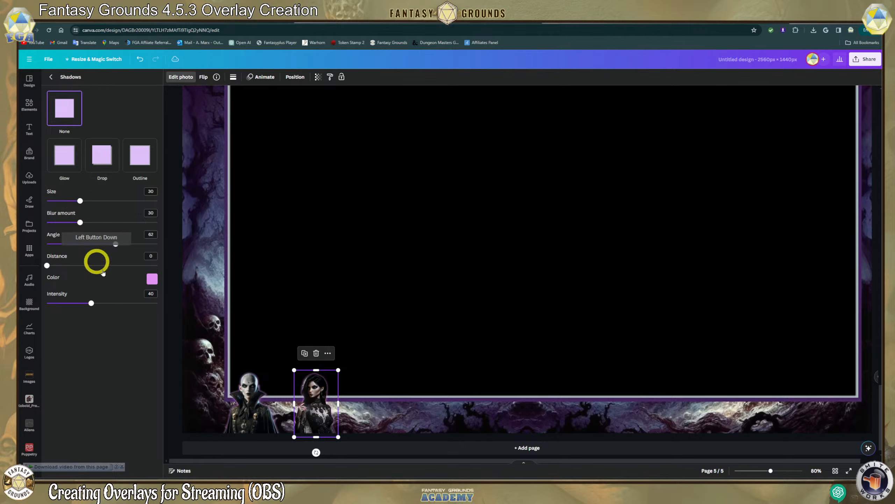
drag(91, 303, 90, 304)
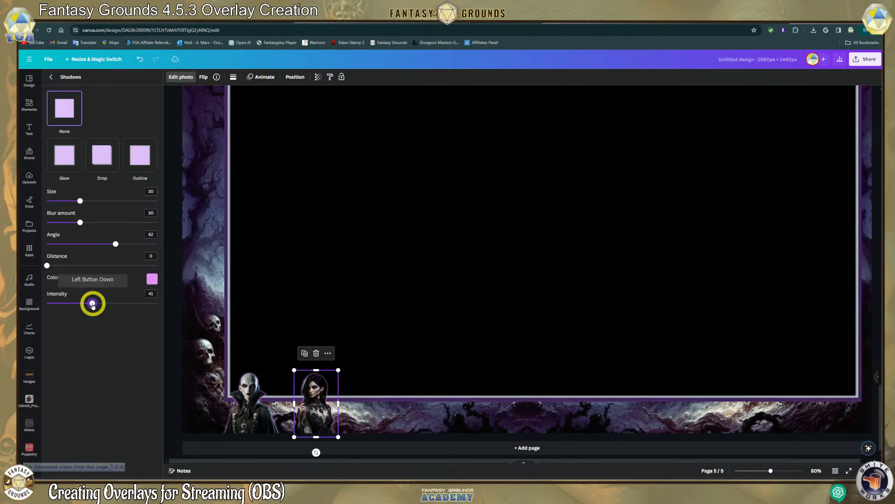
Set the woman's glow size to 29 and blur to 24, and move the two portraits into the frame's opposite bottom corners.
drag(80, 222, 79, 200)
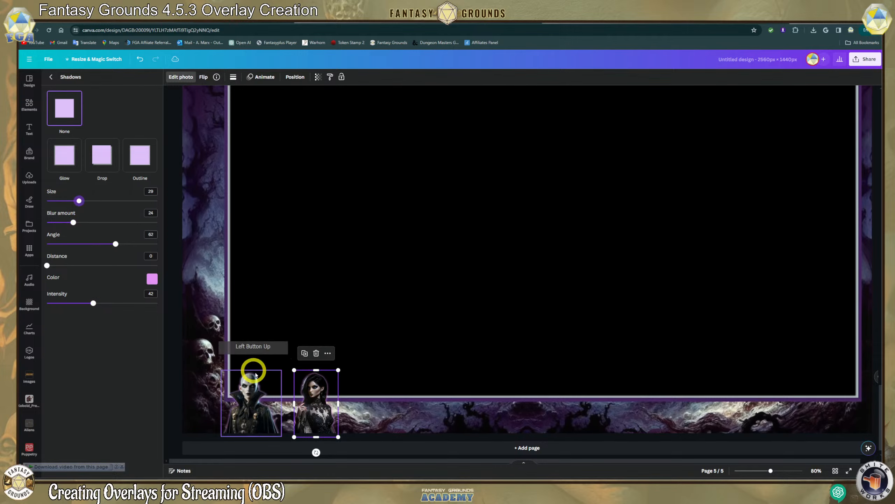
drag(313, 391, 840, 396)
click(256, 418)
drag(256, 418, 250, 418)
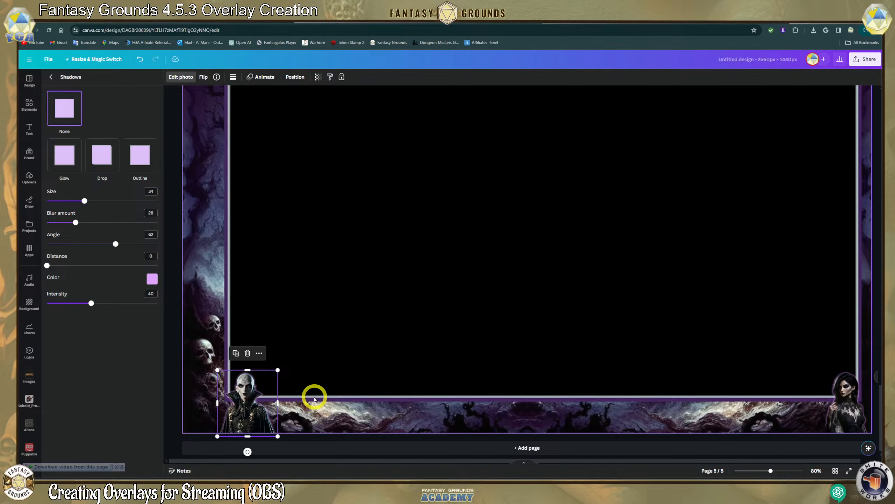
click(308, 419)
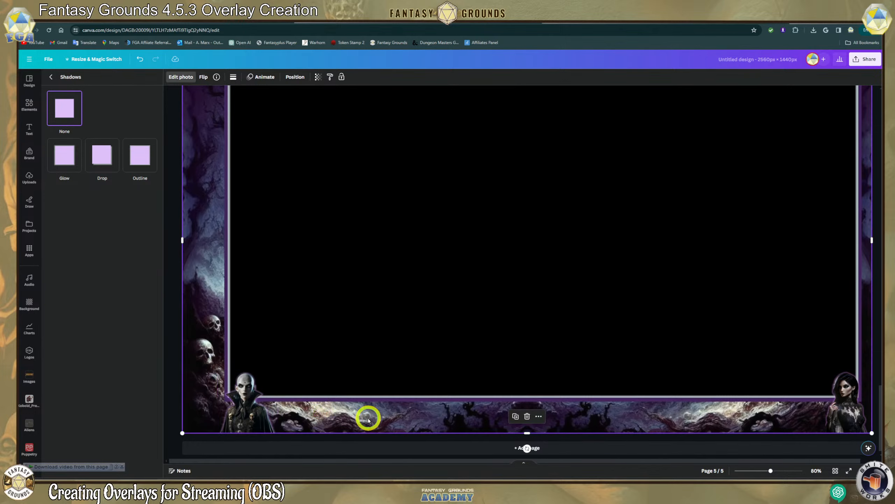
click(360, 379)
click(305, 416)
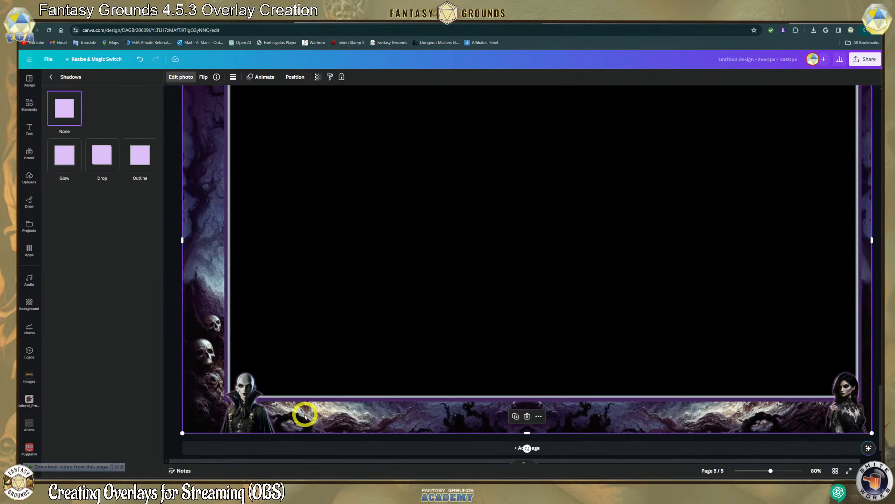
click(274, 410)
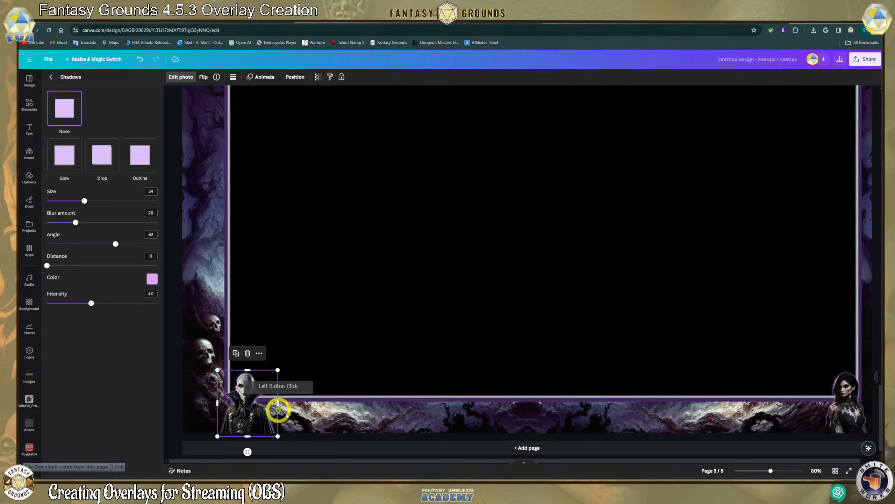
click(314, 413)
click(247, 395)
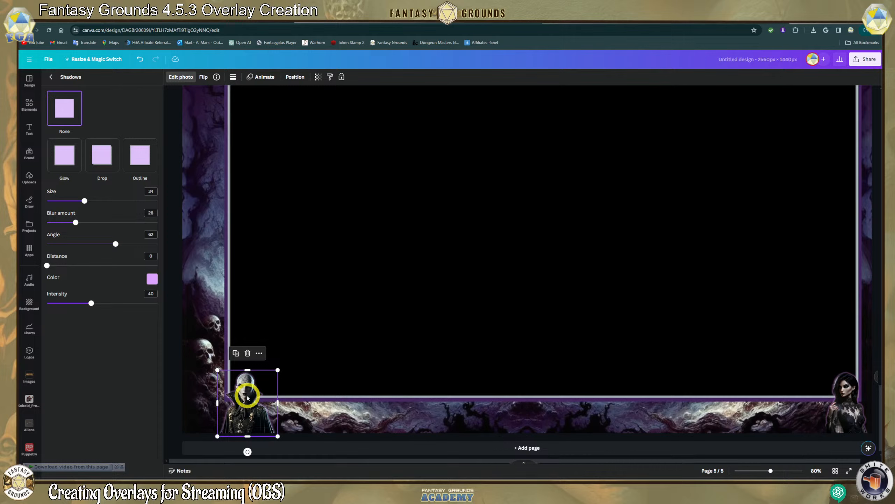
click(380, 420)
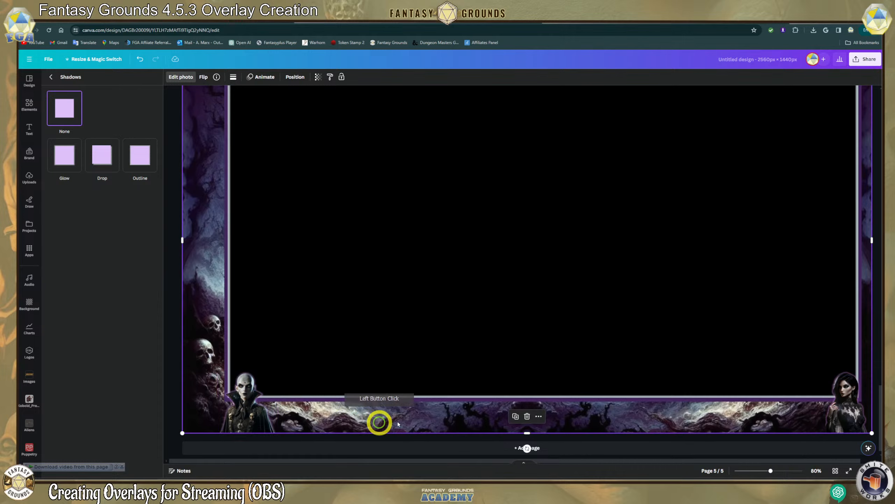
drag(848, 401, 848, 399)
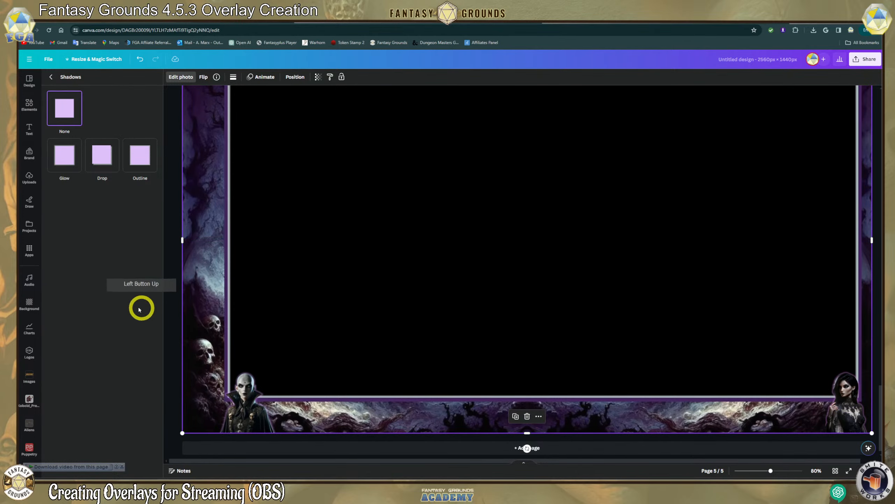
Lock only the position of the gothic frame image on page 5.
click(211, 234)
scroll(317, 293, up, 3)
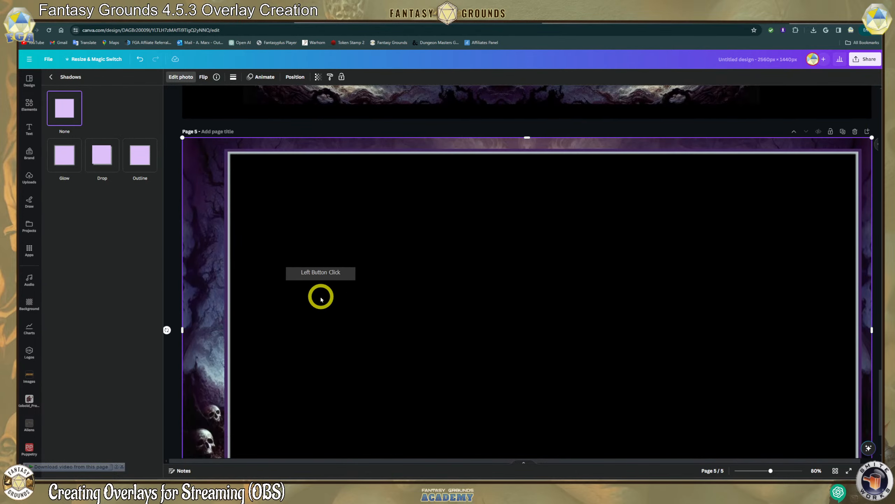
right_click(208, 275)
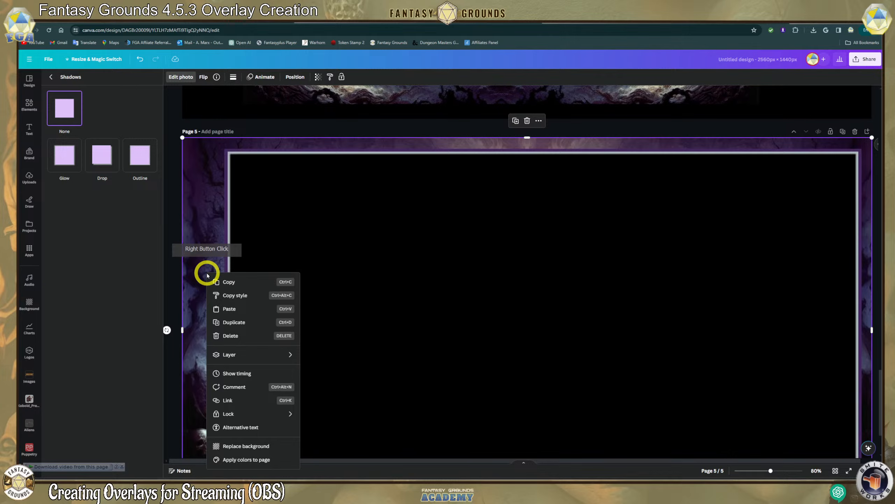
click(225, 414)
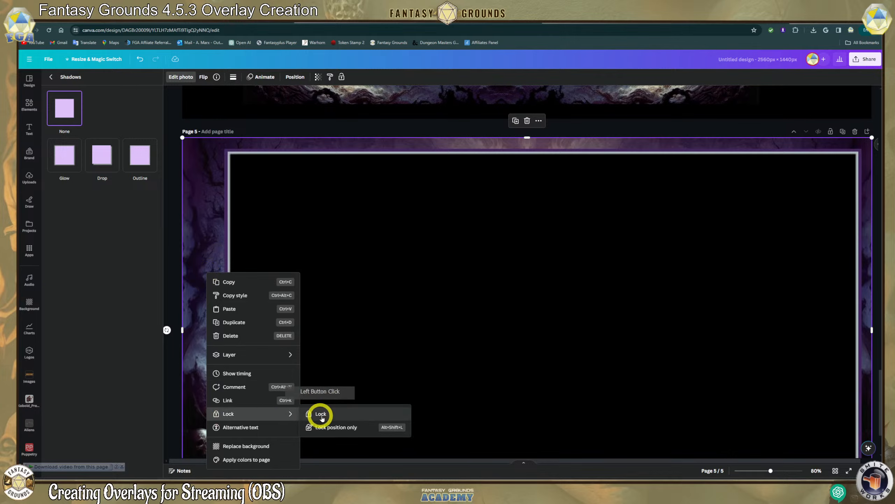
click(352, 429)
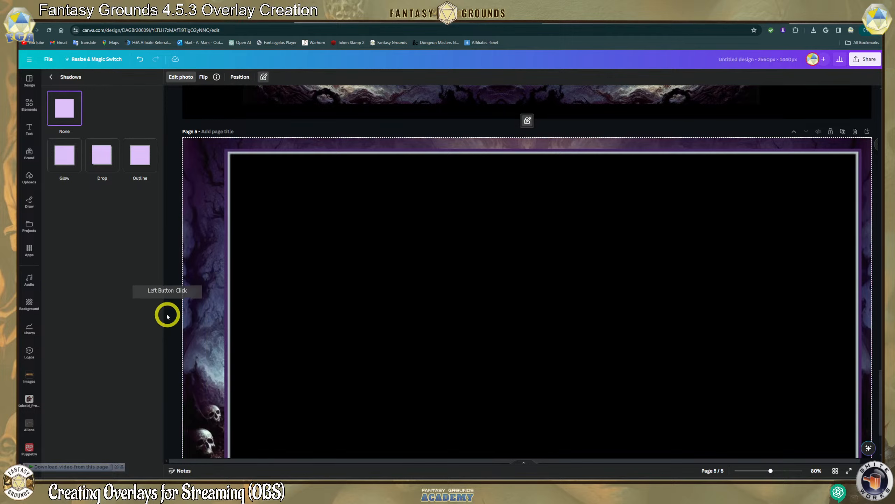
scroll(304, 344, down, 3)
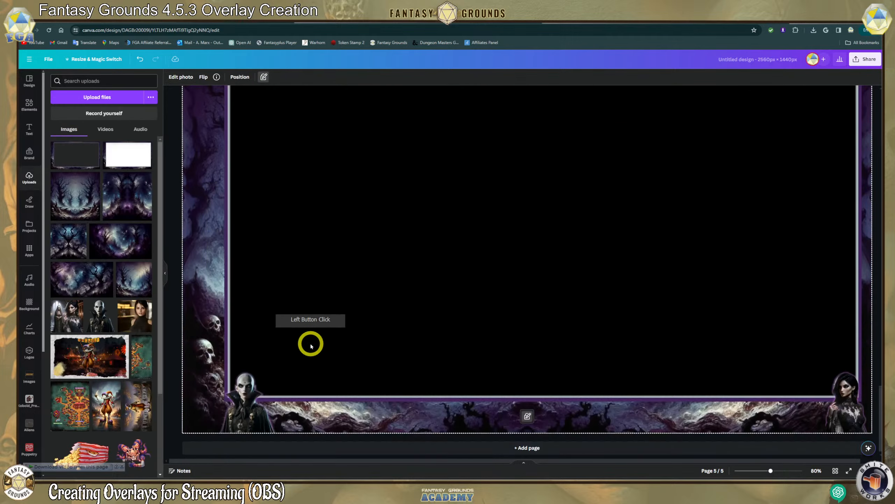
click(243, 382)
click(227, 257)
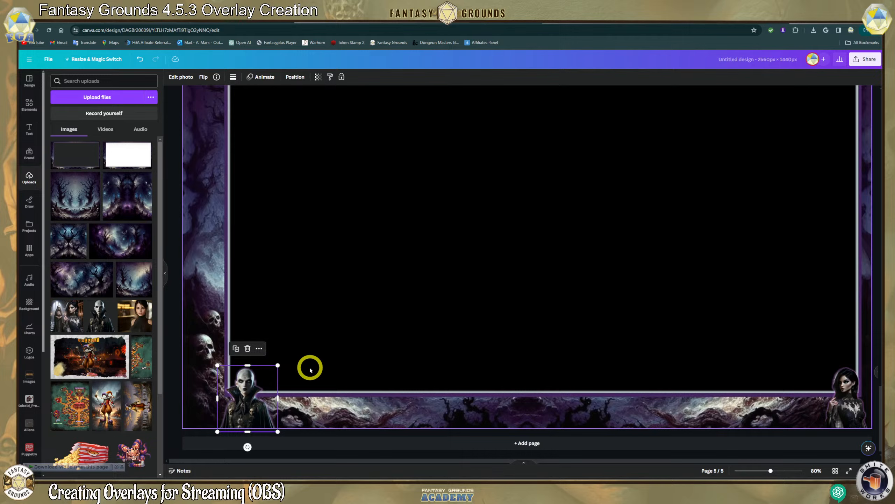
scroll(311, 367, up, 2)
scroll(310, 369, down, 2)
scroll(310, 366, up, 2)
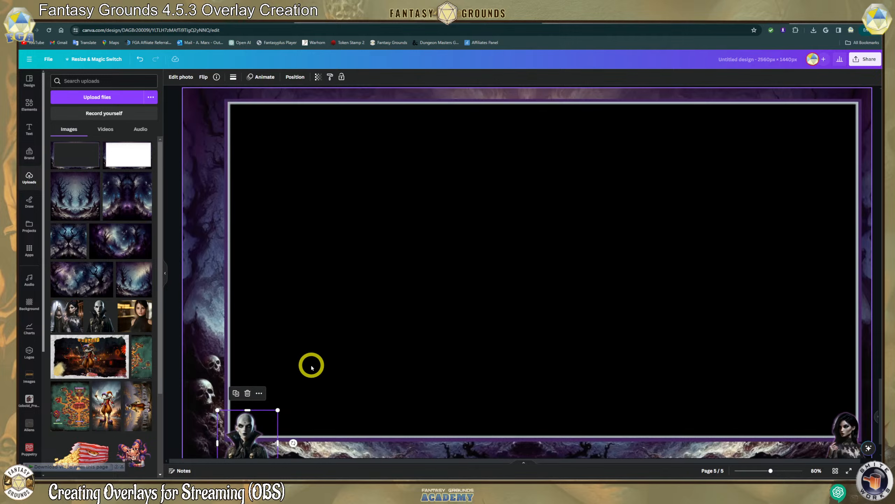
scroll(275, 353, down, 2)
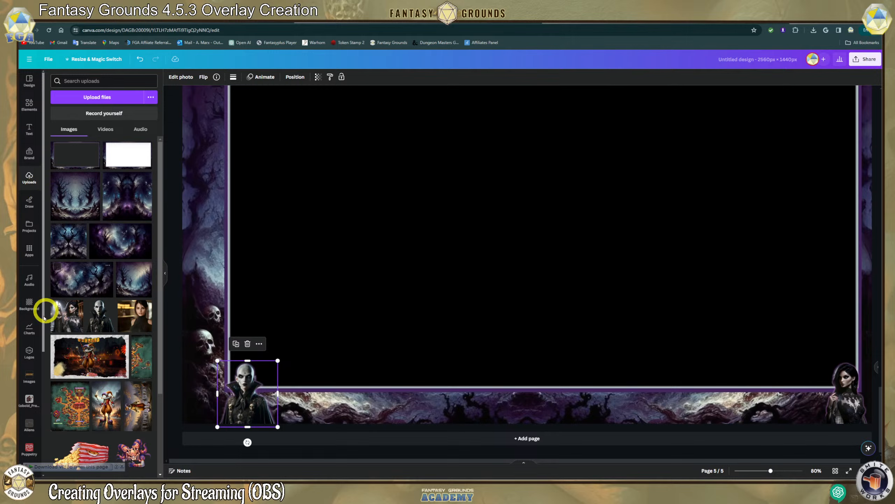
scroll(35, 349, down, 2)
scroll(30, 367, up, 2)
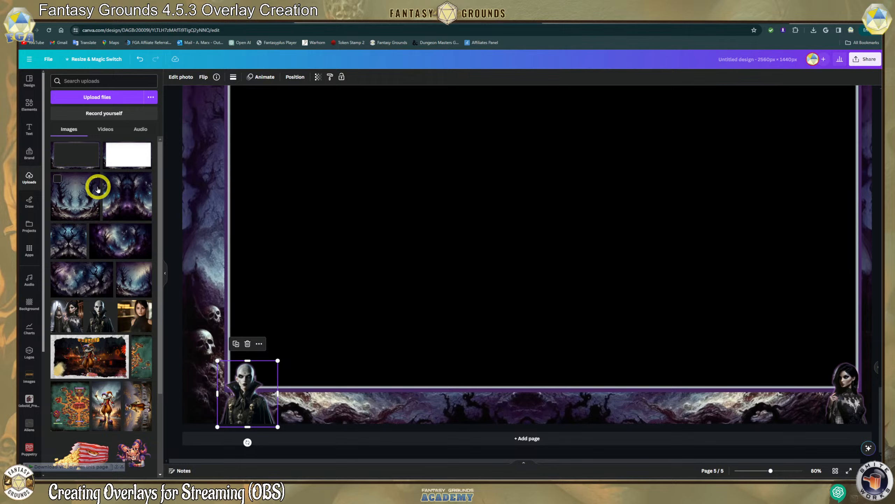
Switch the active brand kit to Fantasy Grounds Unity.
click(30, 157)
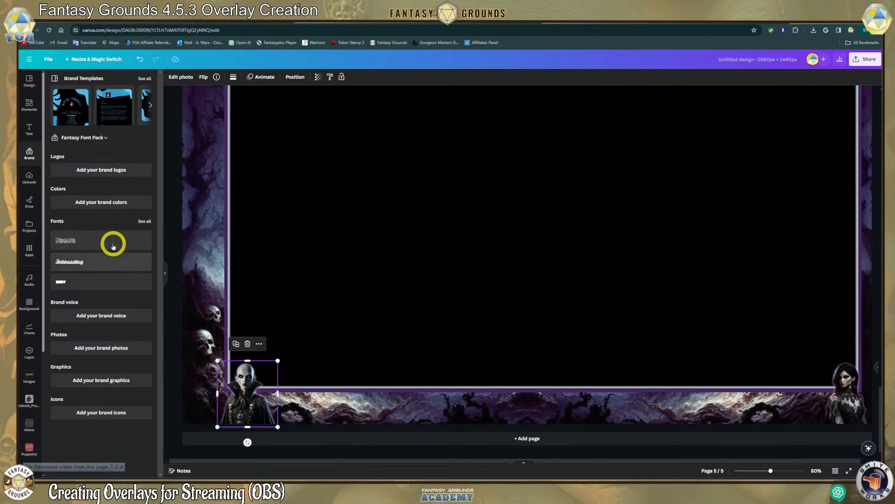
click(106, 139)
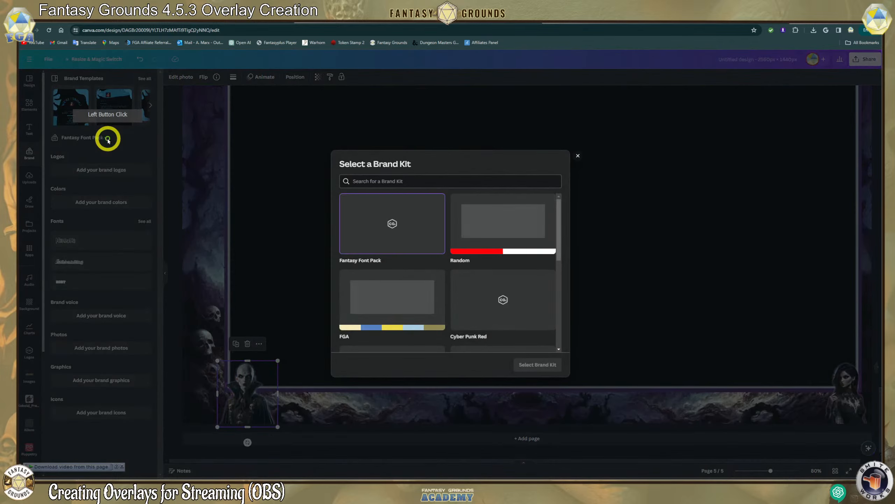
click(395, 302)
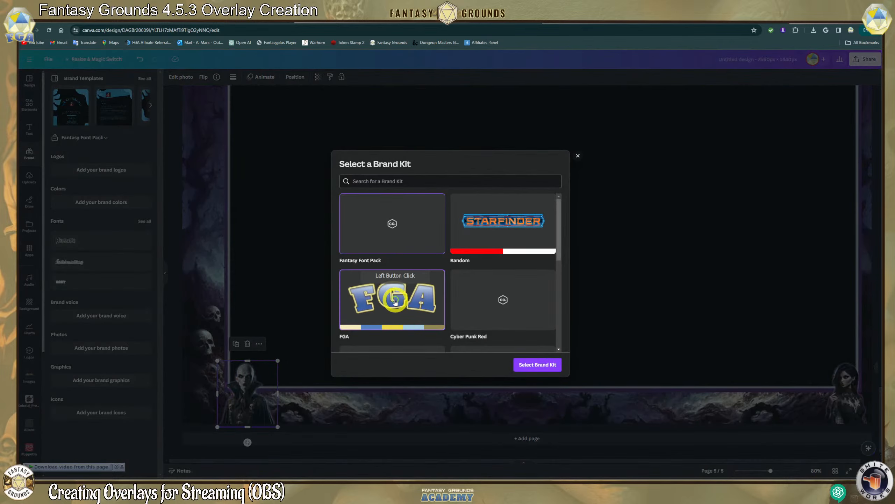
scroll(395, 303, down, 2)
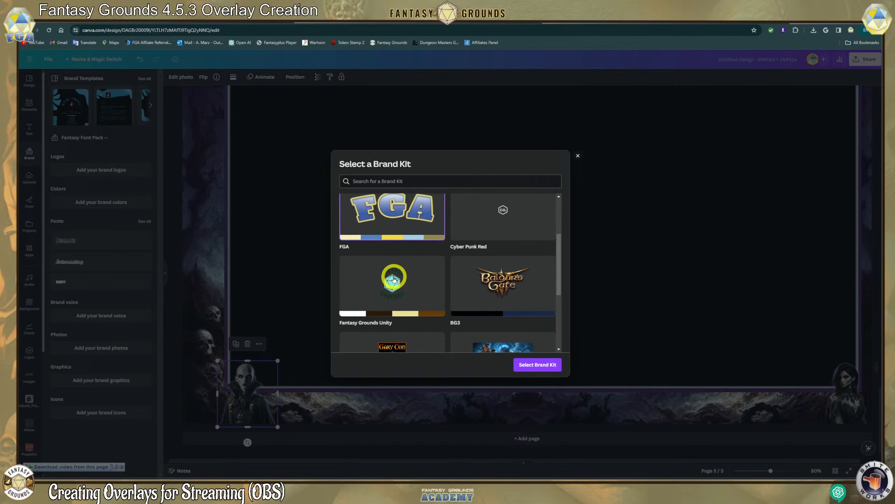
click(390, 289)
scroll(390, 290, down, 3)
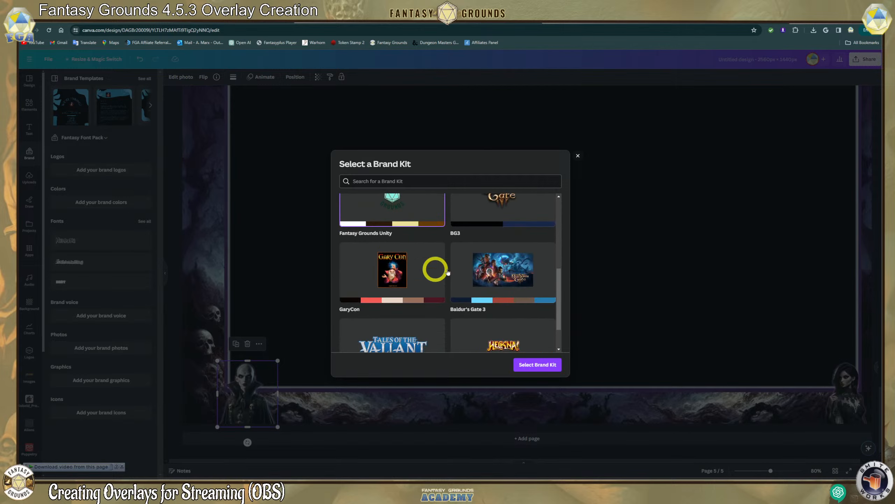
scroll(388, 300, down, 1)
scroll(424, 277, up, 3)
click(386, 239)
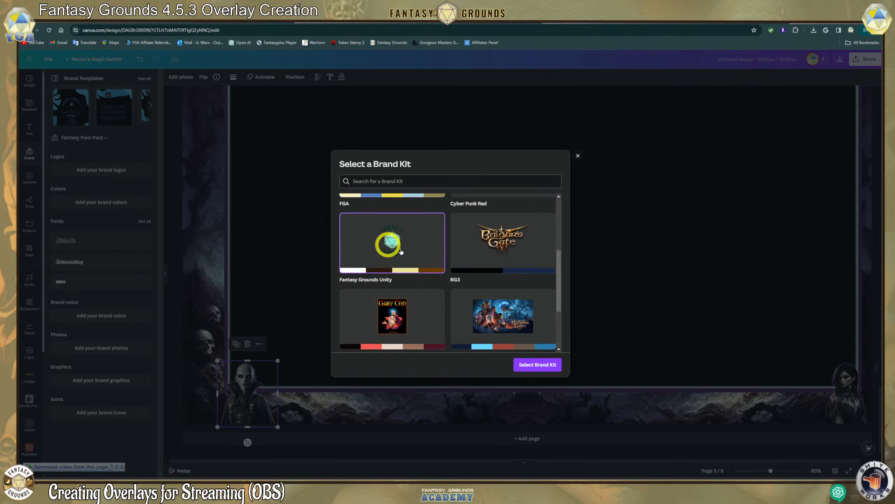
click(541, 368)
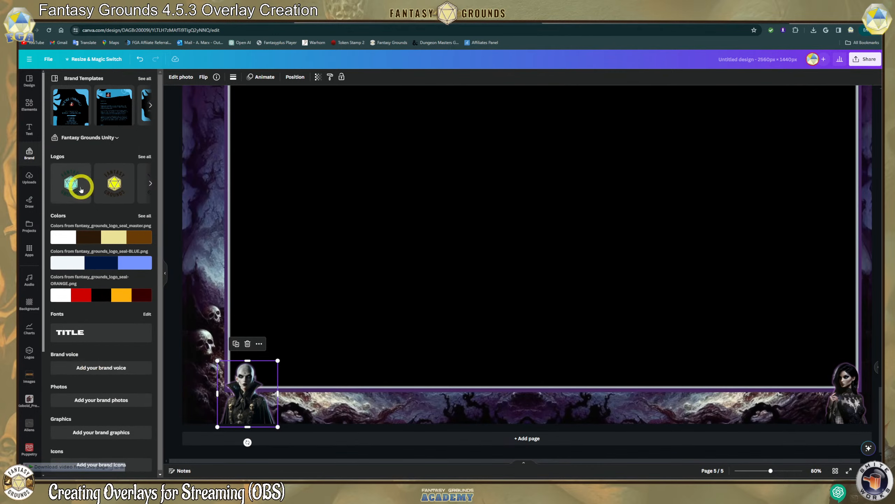
Add the purple round Fantasy Grounds logo from the brand kit and shrink it into the frame's lower-left corner.
click(145, 157)
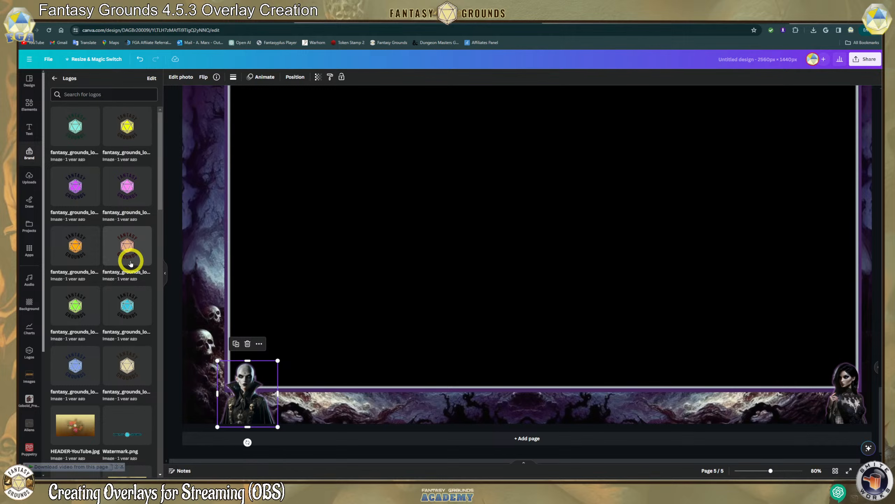
scroll(129, 279, down, 9)
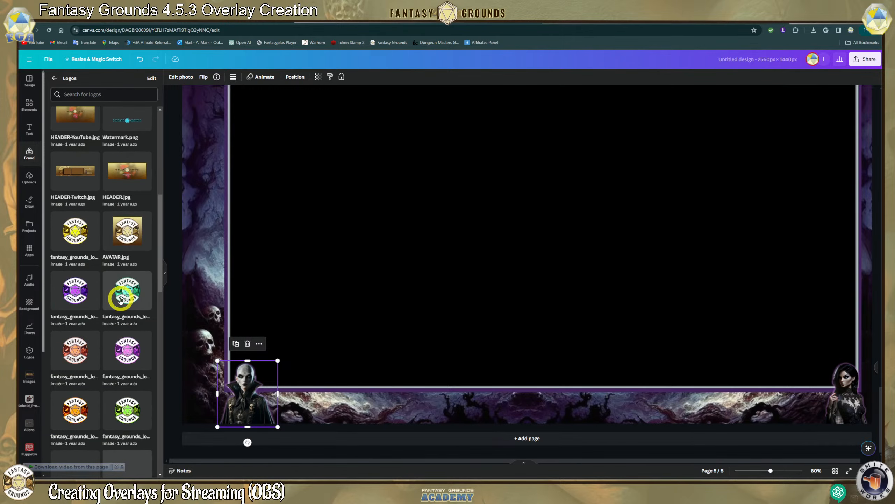
scroll(130, 306, down, 1)
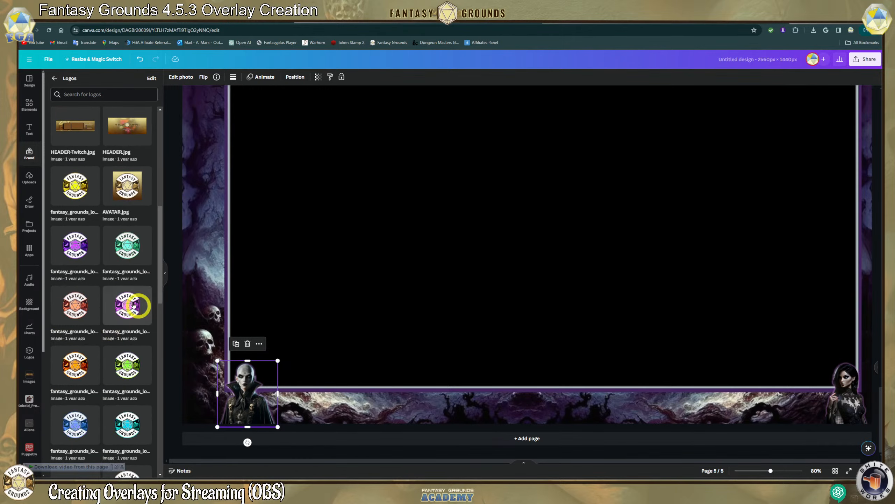
click(72, 244)
click(535, 264)
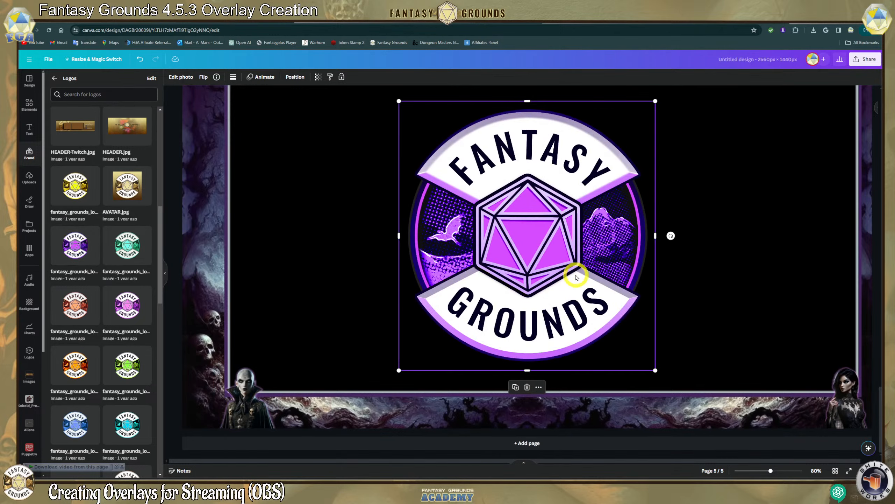
drag(576, 277, 360, 333)
drag(438, 160, 222, 387)
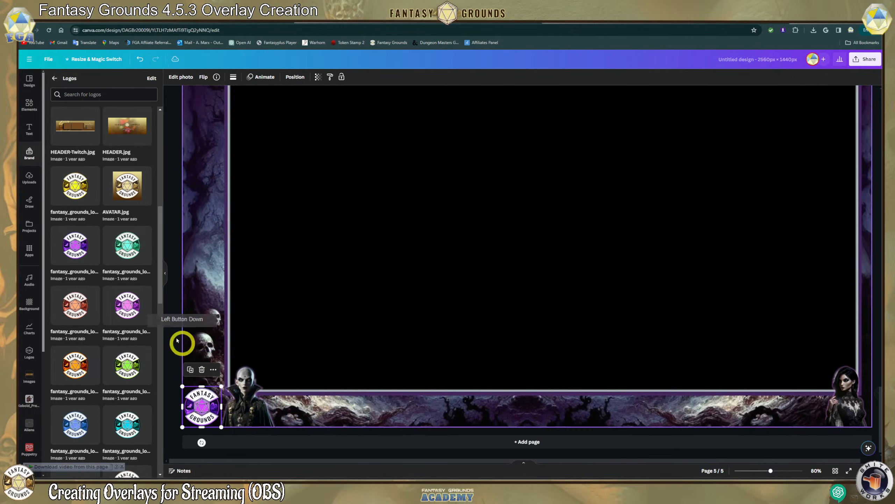
Add the pink-purple round Fantasy Grounds logo and shrink it onto the frame's left border, above the skulls.
click(127, 303)
drag(438, 261, 424, 310)
drag(535, 140, 216, 293)
Move the purple logo up the frame's left border and fit the pink-purple logo into the lower-left corner beside the vampire.
click(198, 412)
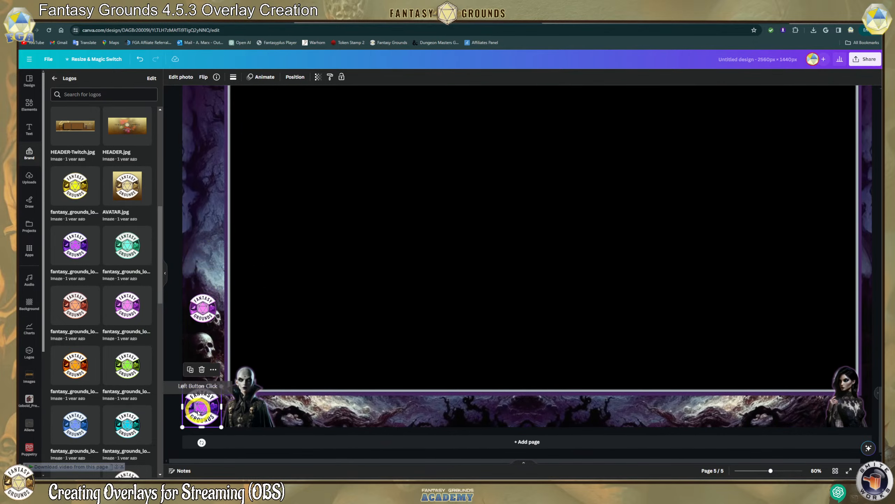
drag(199, 413, 204, 228)
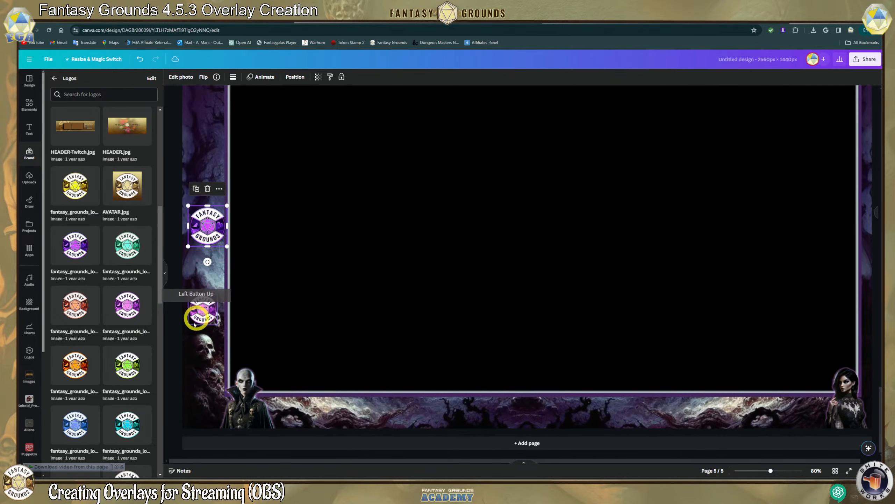
click(204, 313)
drag(203, 313, 218, 392)
click(217, 398)
drag(202, 410, 207, 405)
click(302, 377)
click(348, 362)
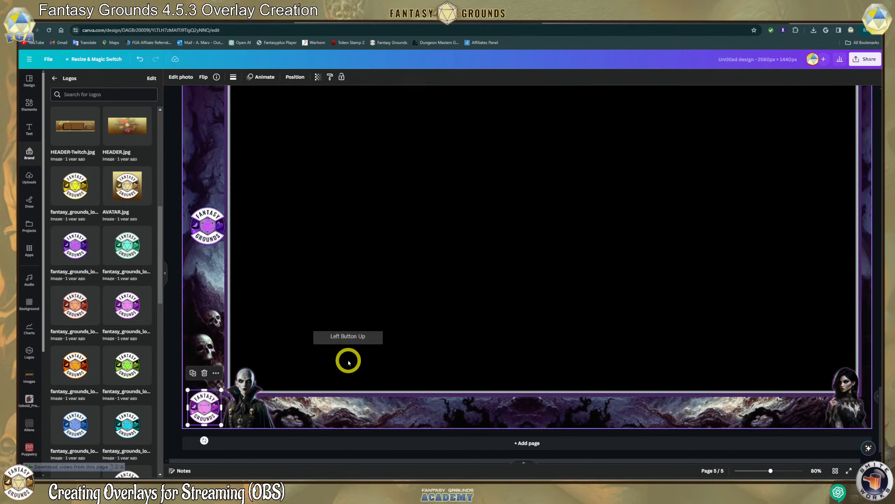
Compare the two logos and nudge the pink-purple one slightly within the frame's lower-left corner.
click(207, 222)
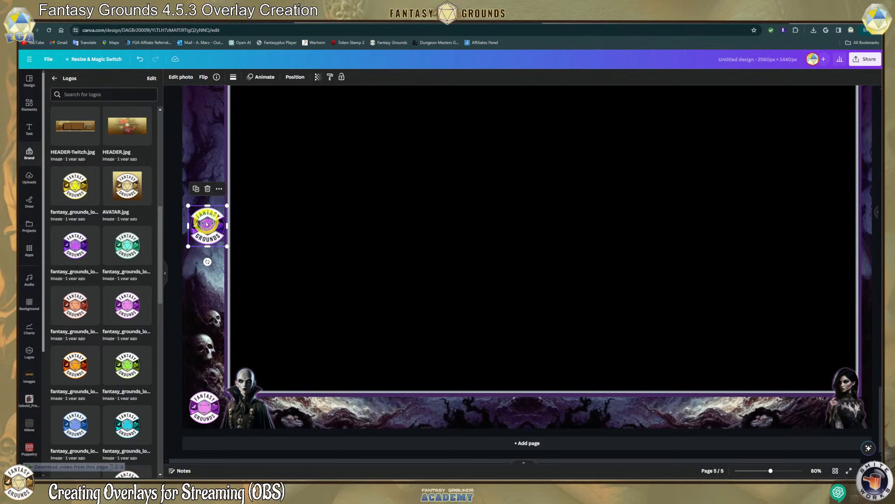
click(205, 393)
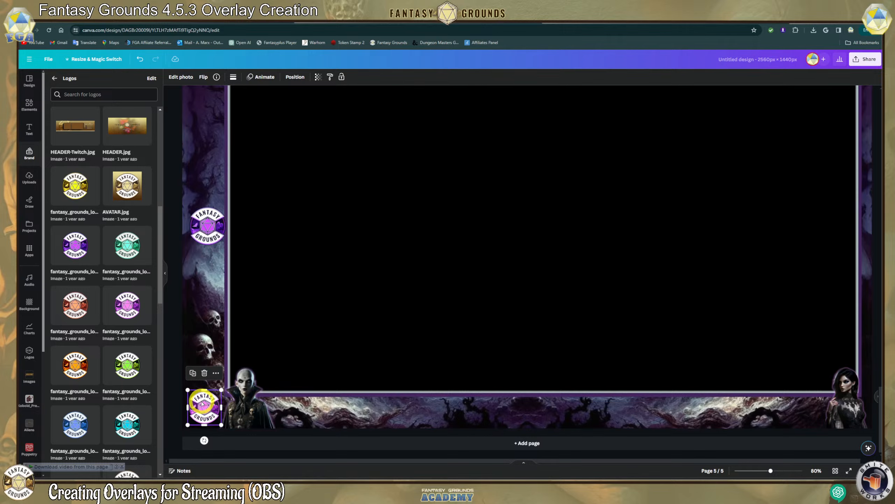
drag(200, 404, 199, 403)
click(320, 413)
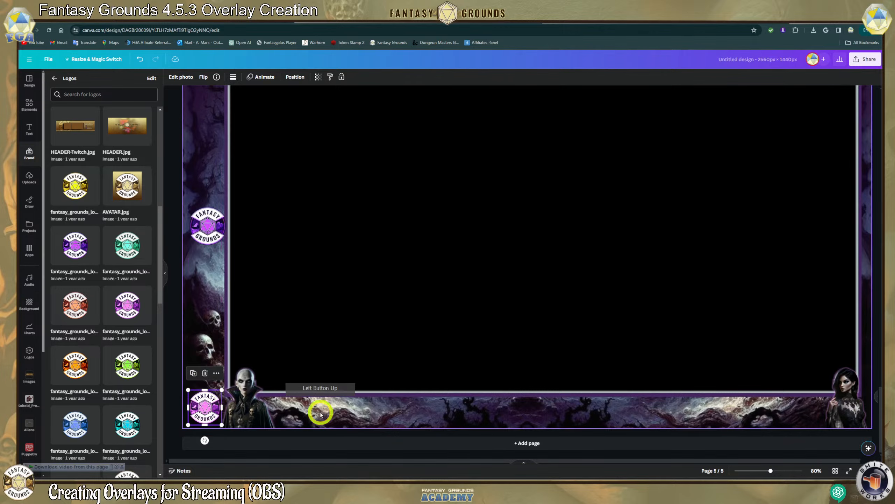
Compare the two Fantasy Grounds logos and remove the purple one from the frame's left border, keeping the pink-purple corner logo.
click(208, 228)
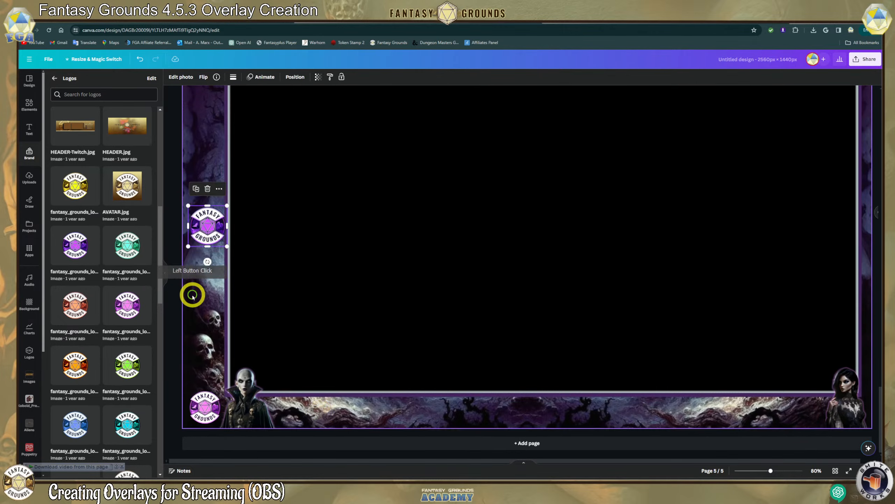
scroll(195, 289, up, 5)
scroll(199, 267, down, 5)
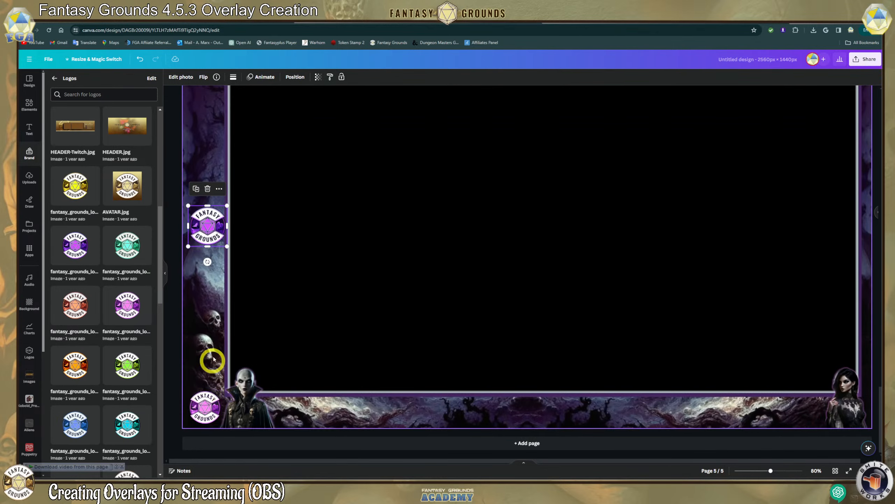
scroll(216, 316, up, 1)
scroll(217, 318, down, 1)
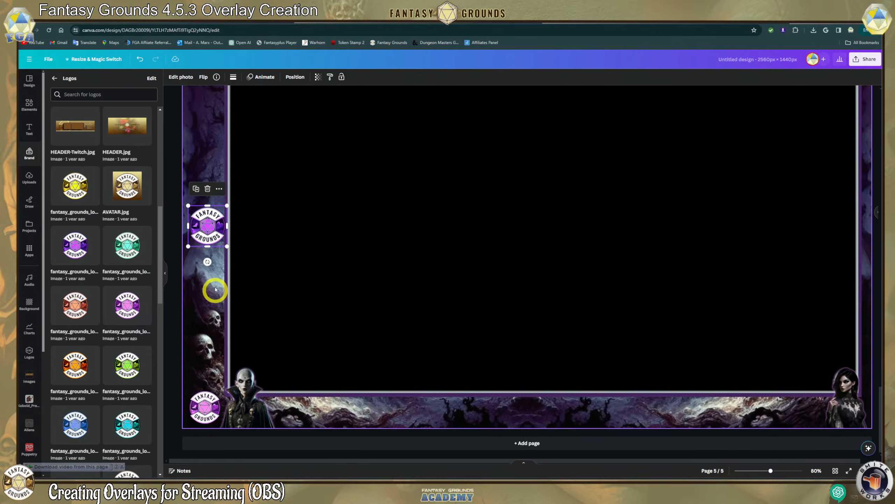
scroll(207, 254, up, 2)
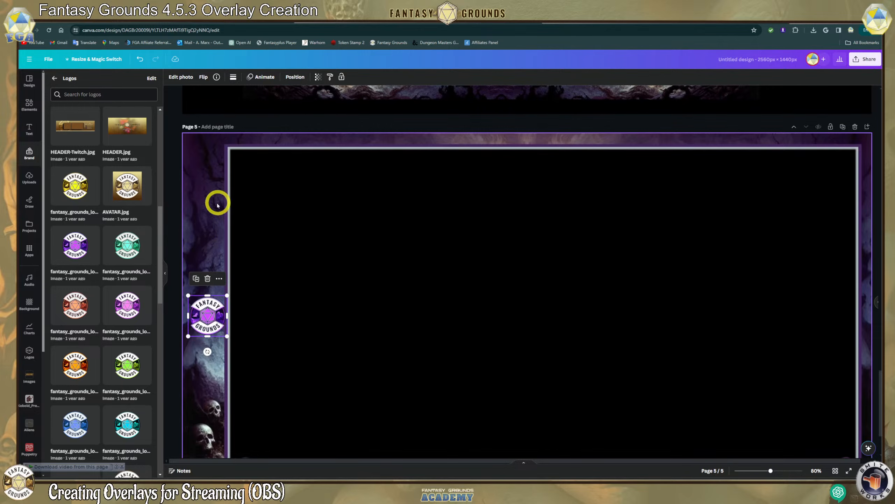
scroll(206, 304, down, 1)
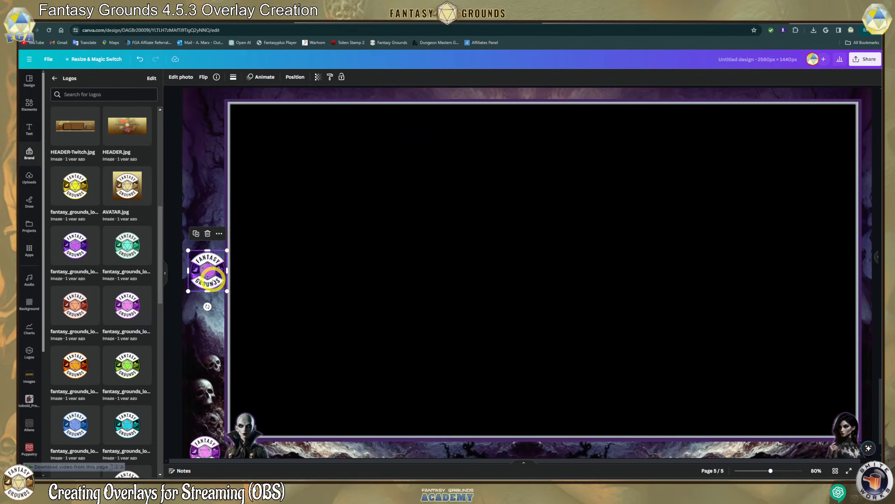
scroll(210, 279, down, 1)
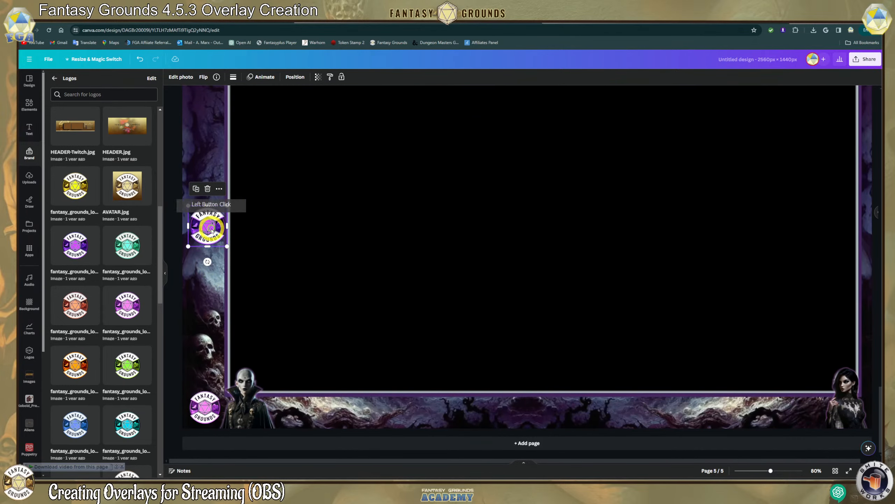
drag(210, 228, 200, 407)
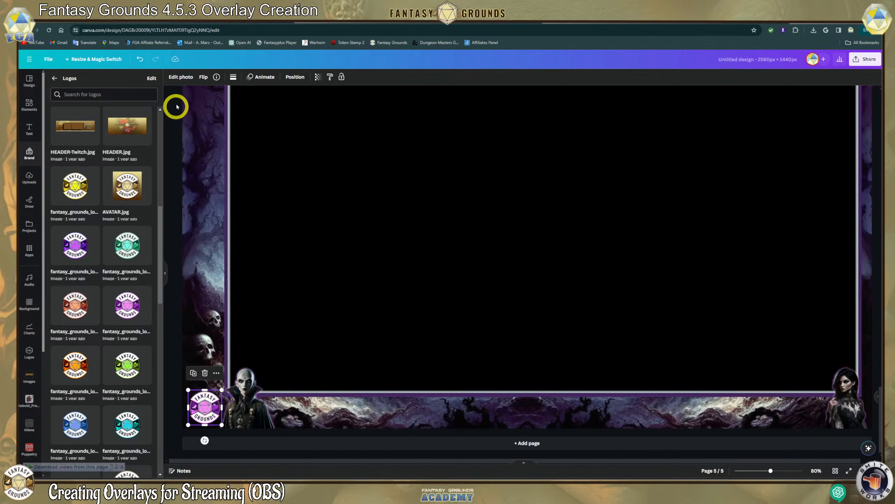
Look through the photo filters available for the pink-purple corner logo.
click(180, 77)
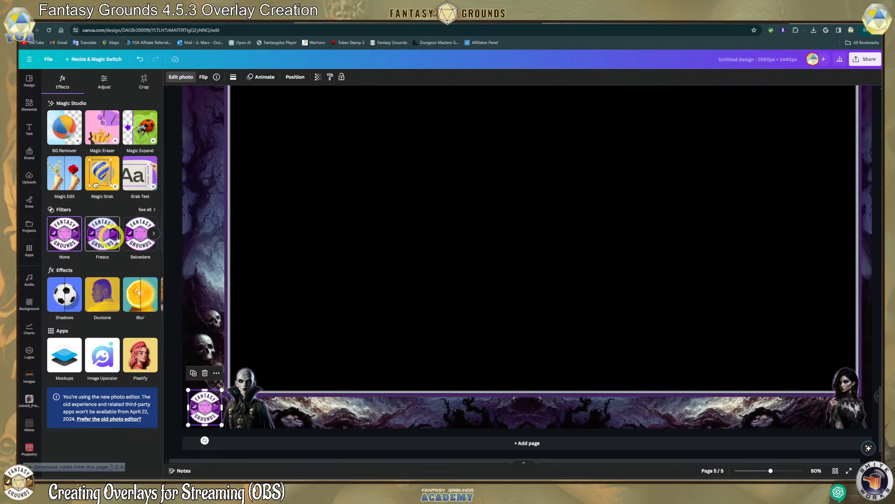
click(154, 234)
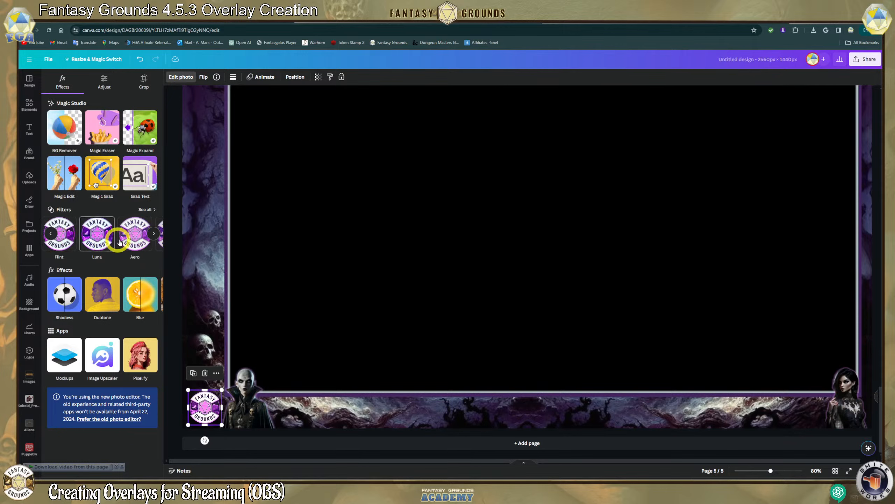
click(153, 234)
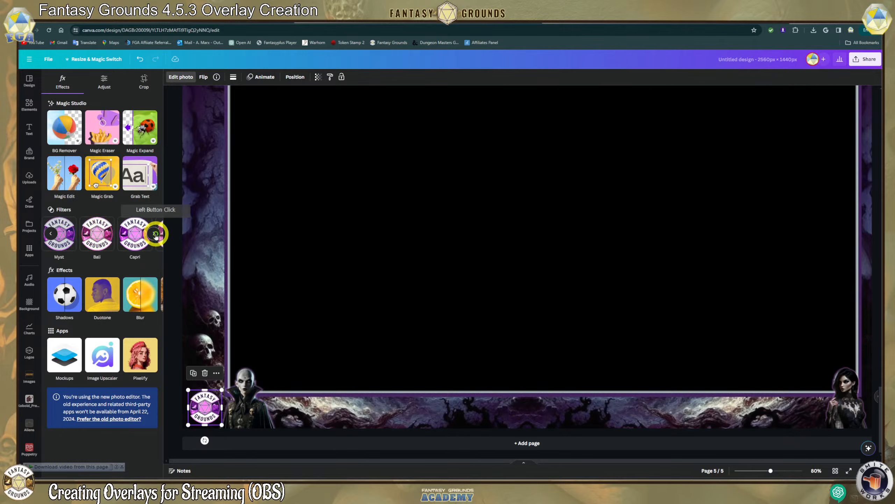
click(154, 234)
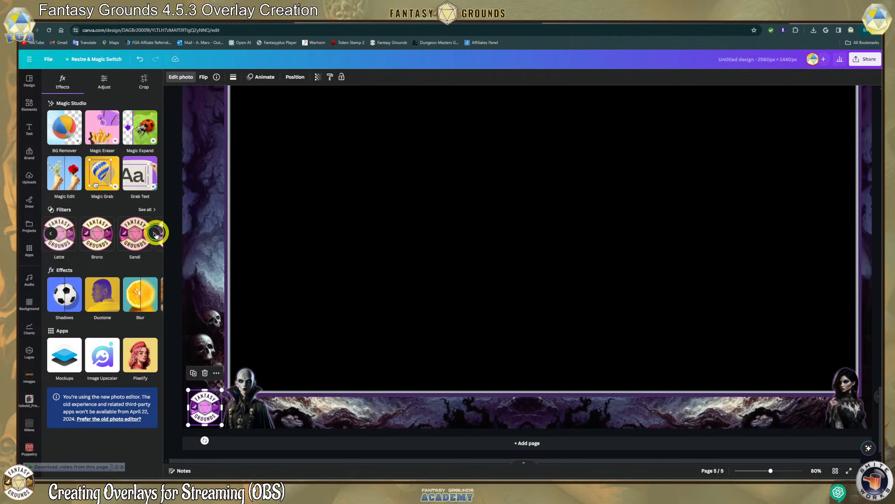
click(156, 233)
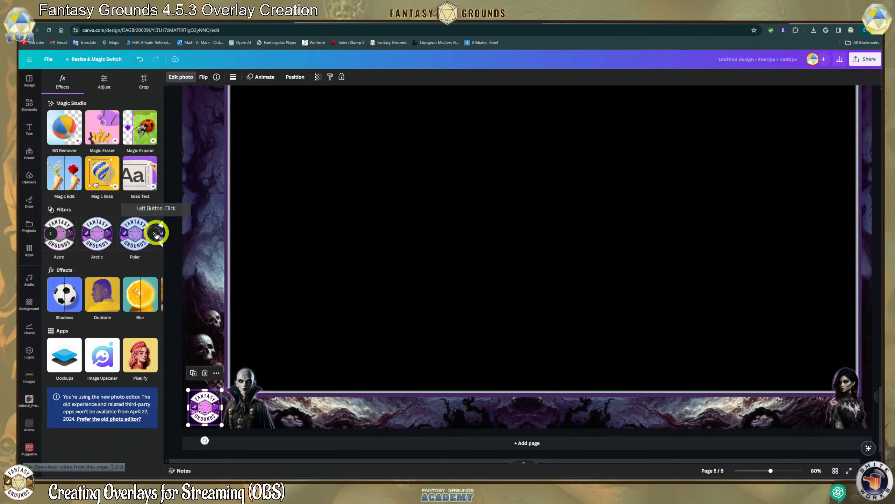
click(156, 234)
click(122, 243)
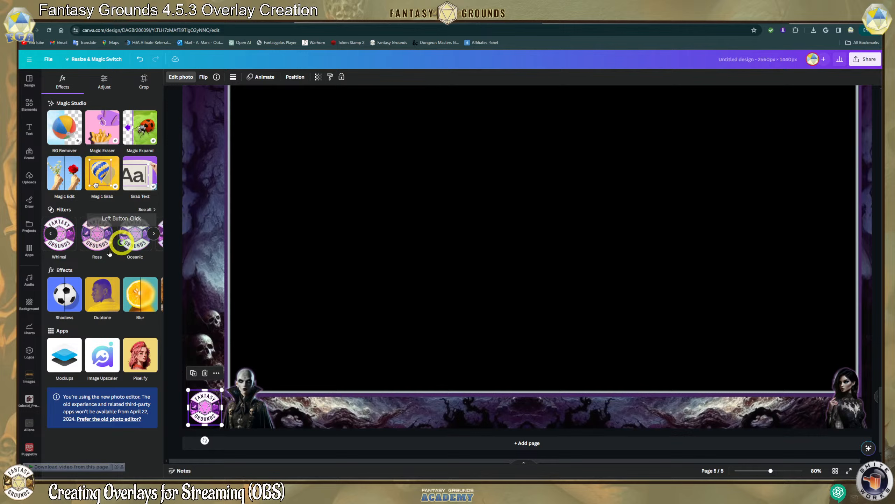
click(110, 129)
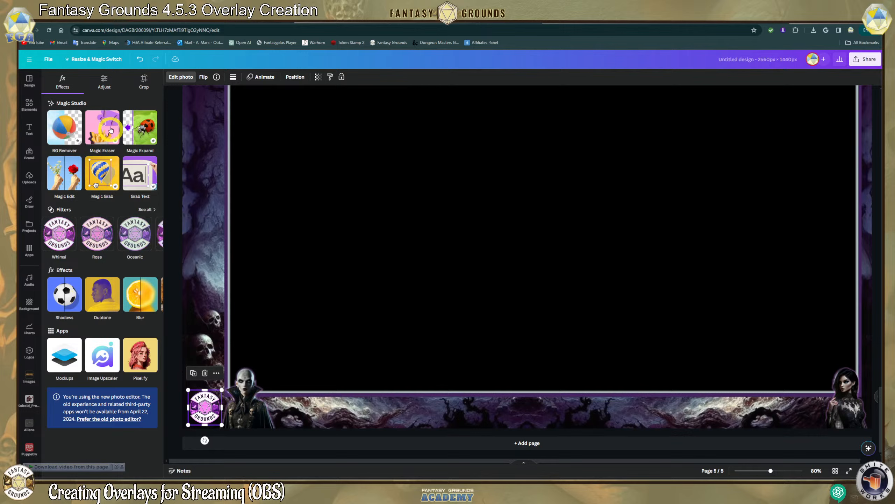
Apply an Outline shadow in black (#000000) to the pink-purple corner logo.
click(60, 300)
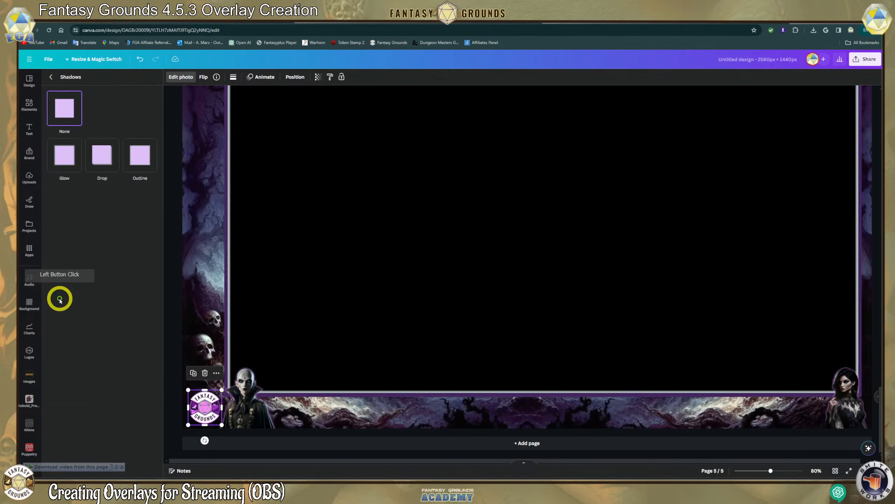
click(144, 169)
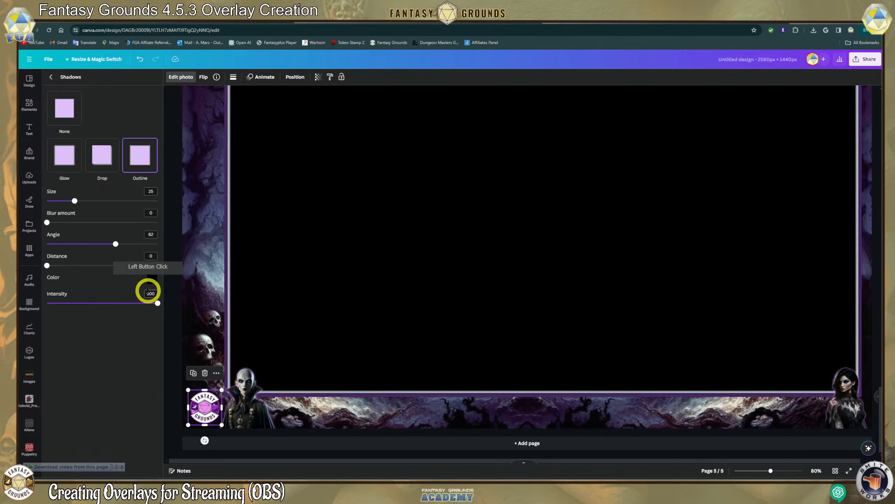
click(152, 280)
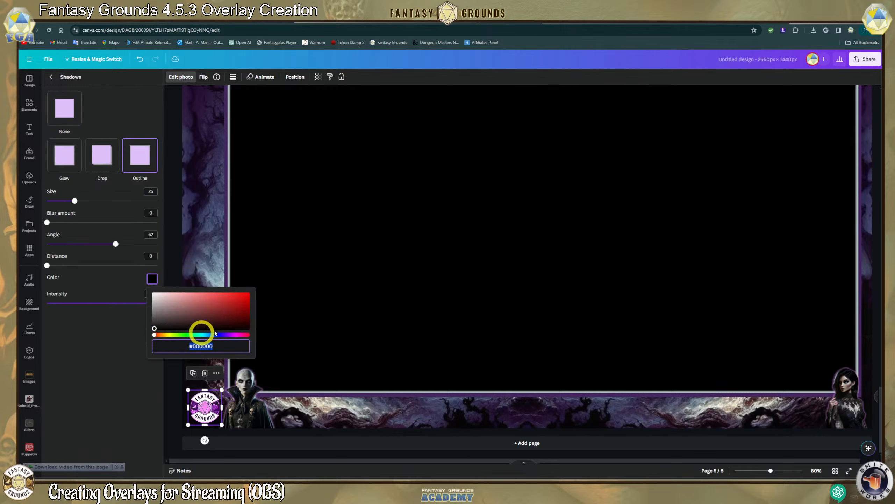
drag(154, 329, 103, 359)
Enlarge the logo over the frame and set its outline to size 20, blur 1 and intensity 74.
drag(211, 402, 391, 363)
drag(320, 326, 297, 288)
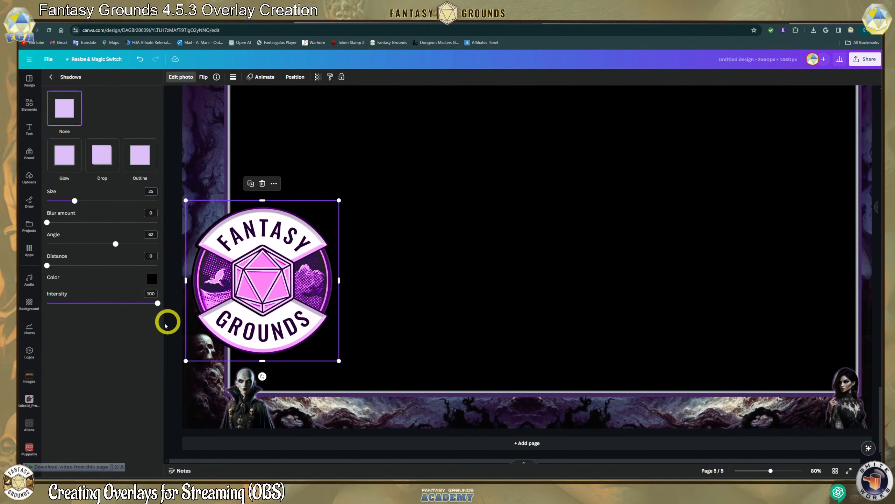
drag(158, 304, 140, 305)
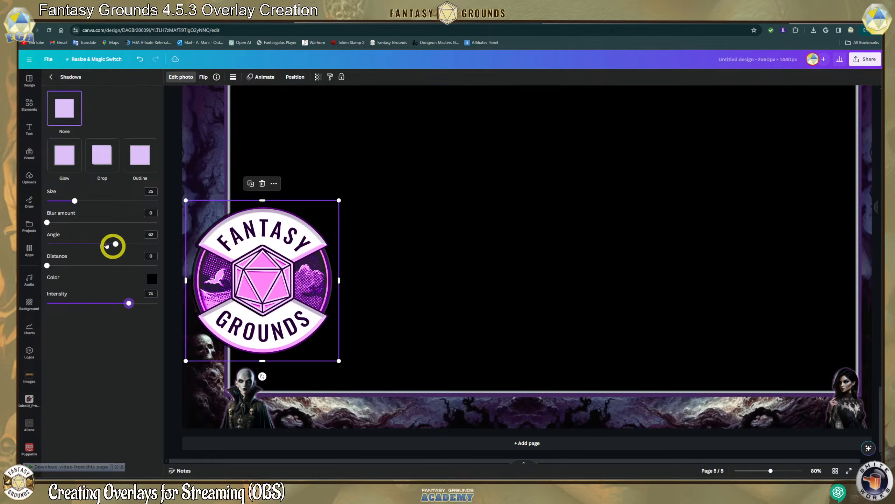
drag(75, 202, 71, 201)
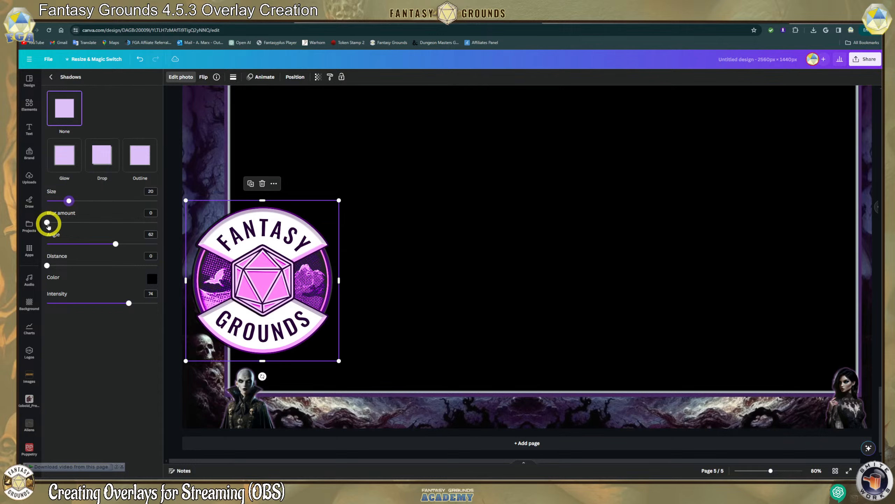
drag(48, 226, 49, 226)
Move the logo back to the frame's lower-left corner and shrink it to fit beside the vampire.
drag(286, 308, 304, 374)
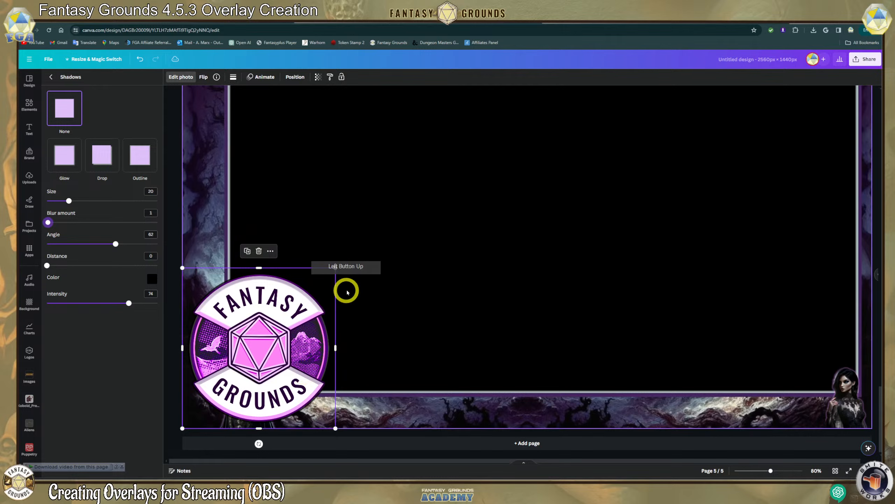
drag(336, 270, 202, 408)
click(333, 412)
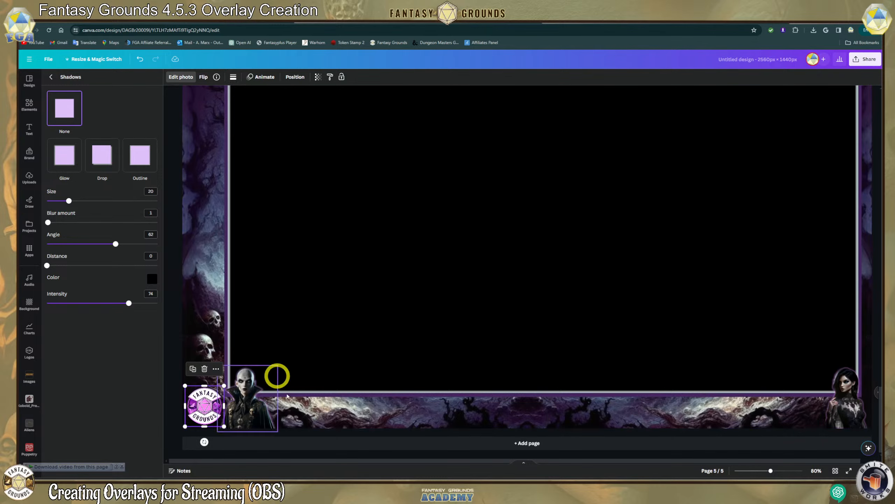
click(314, 418)
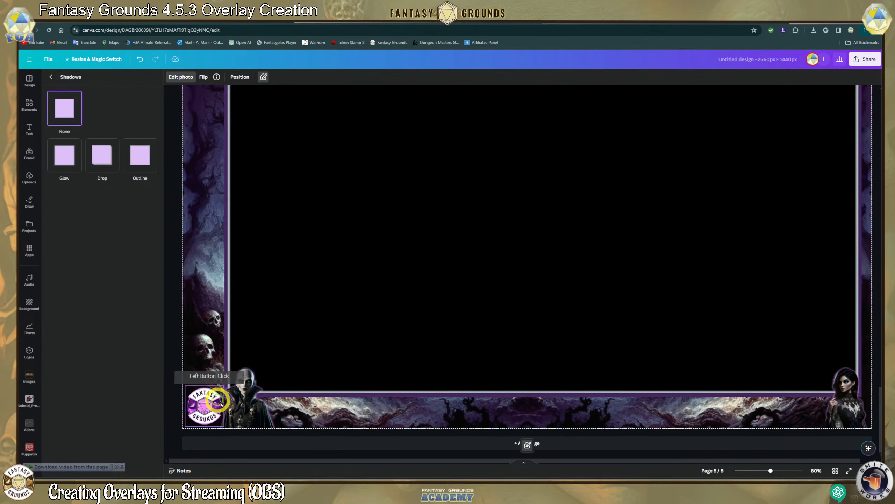
scroll(214, 356, up, 2)
scroll(214, 357, down, 2)
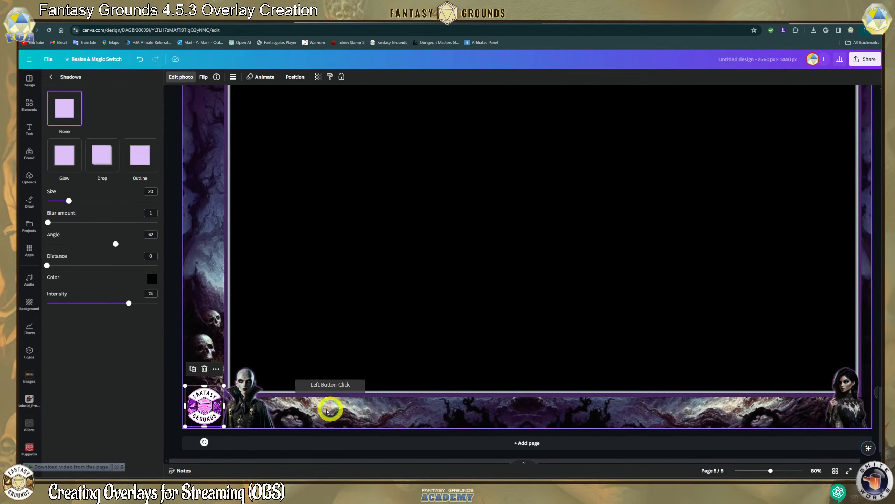
Try to lock the vampire portrait beside the corner logo.
click(207, 403)
click(250, 408)
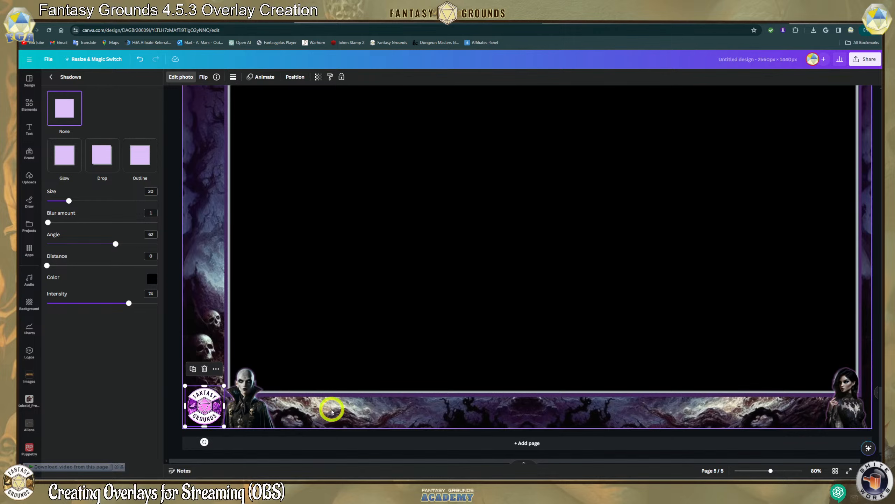
click(264, 412)
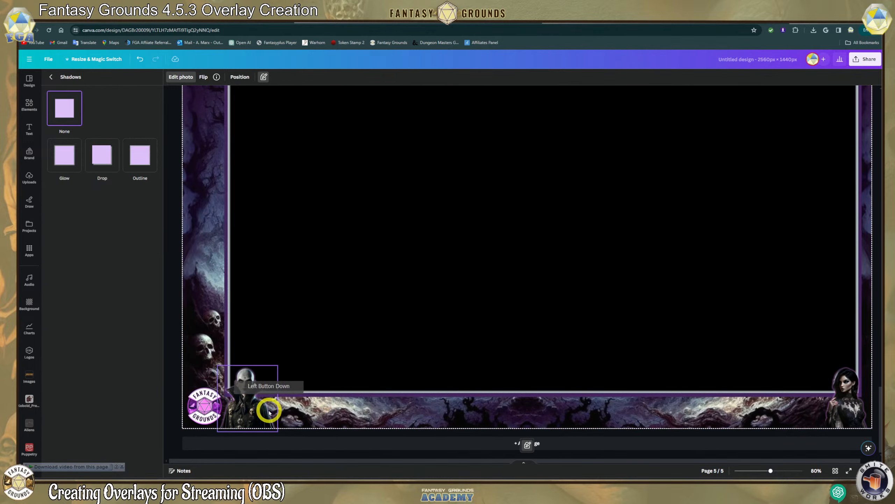
click(272, 413)
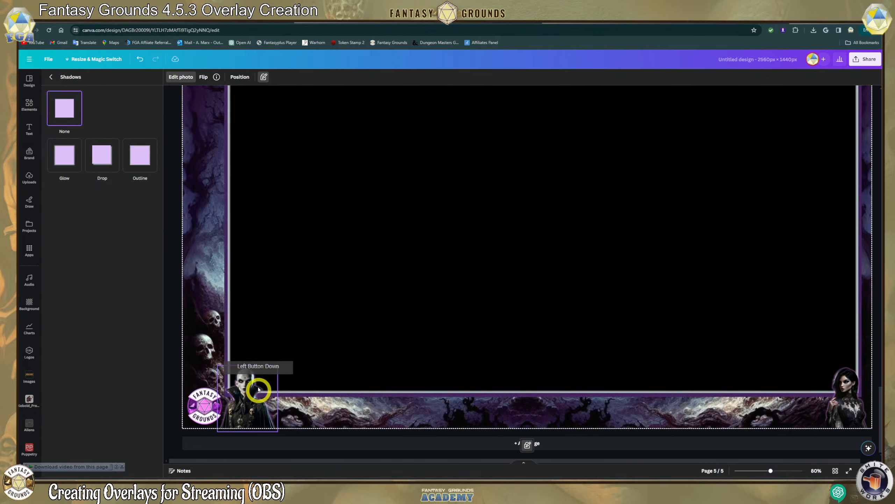
click(250, 396)
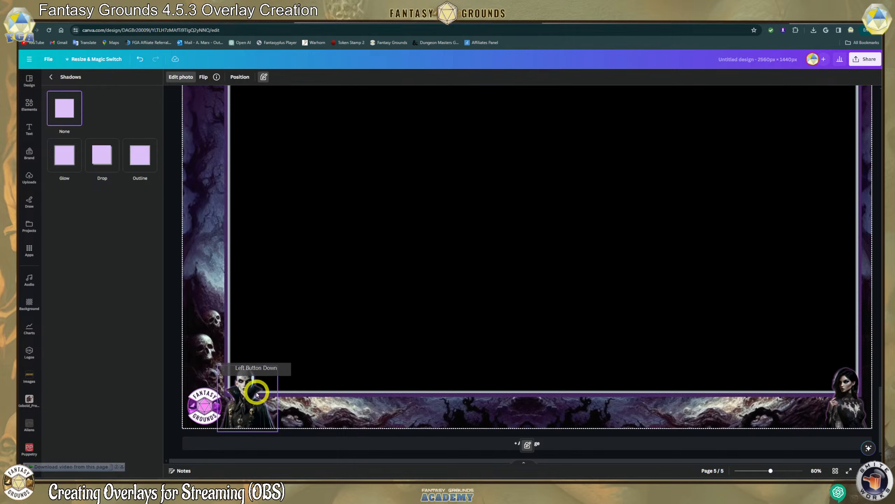
right_click(256, 394)
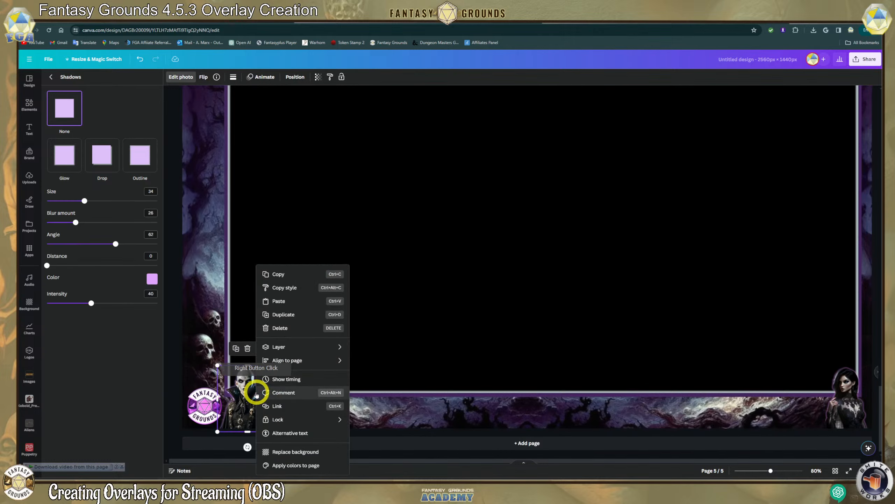
mouse_move(293, 419)
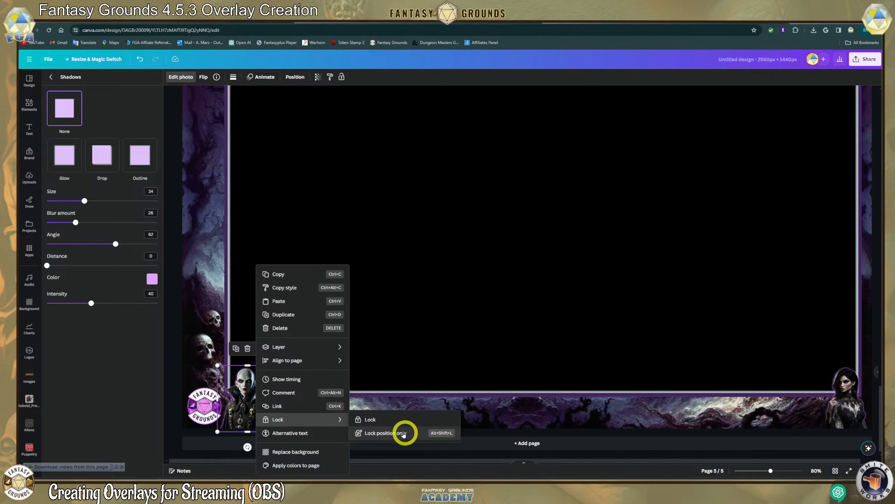
click(363, 419)
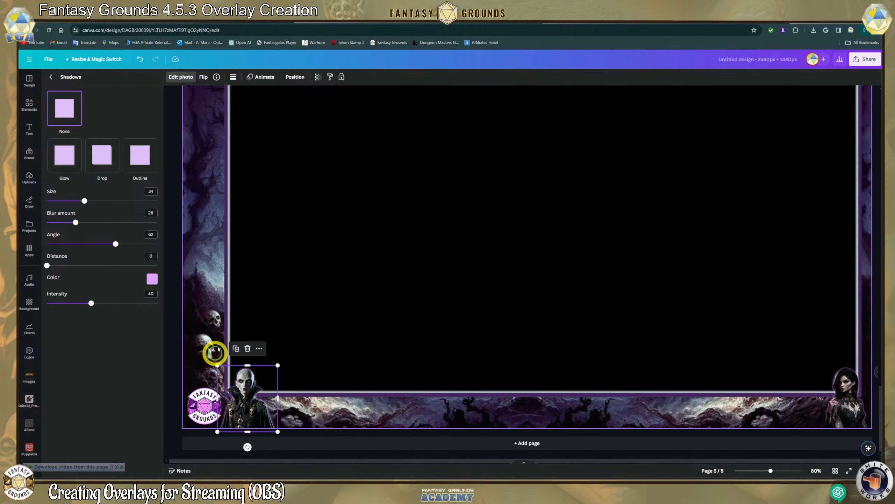
Lock only the position of the vampire portrait beside the corner logo and test that it cannot be moved.
click(258, 326)
click(326, 416)
click(243, 388)
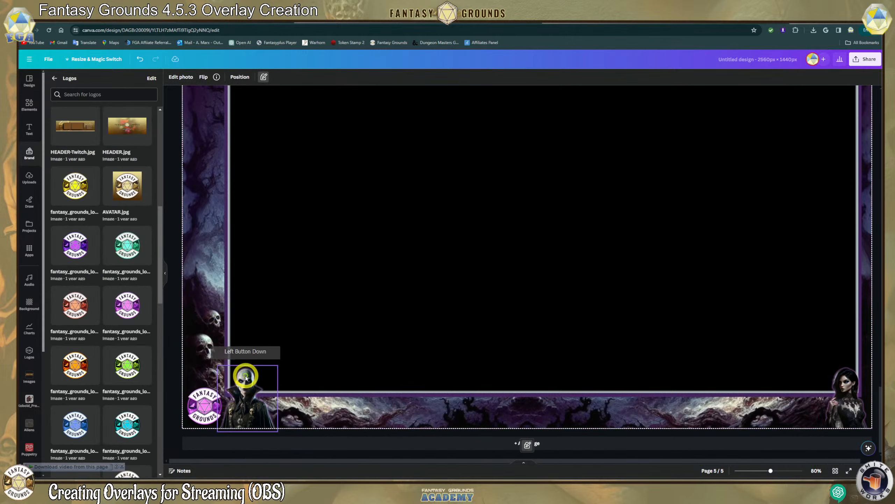
click(281, 392)
double_click(253, 389)
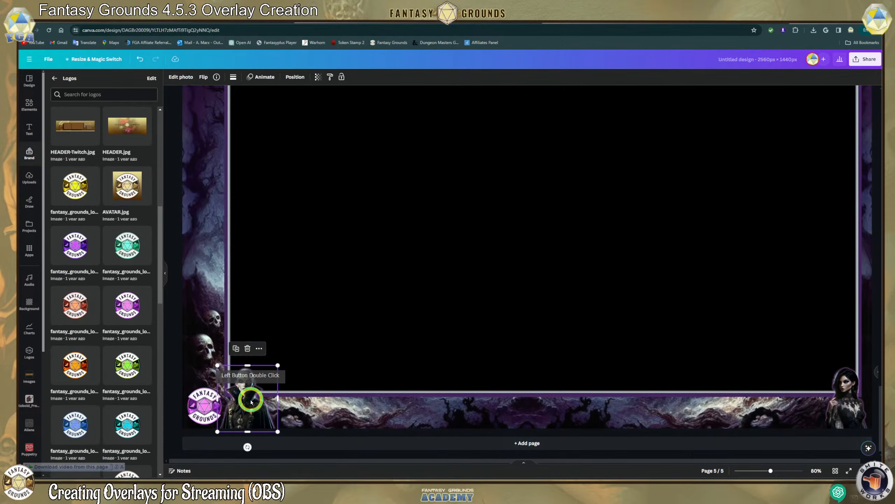
right_click(253, 401)
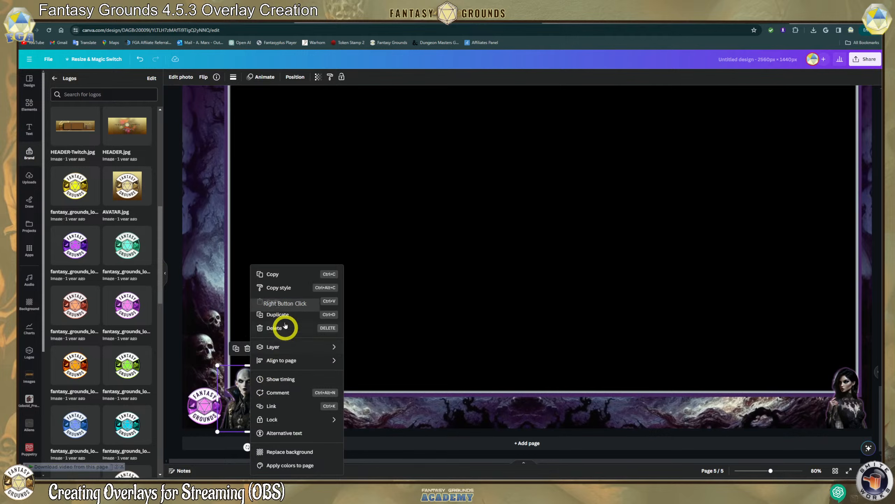
mouse_move(284, 420)
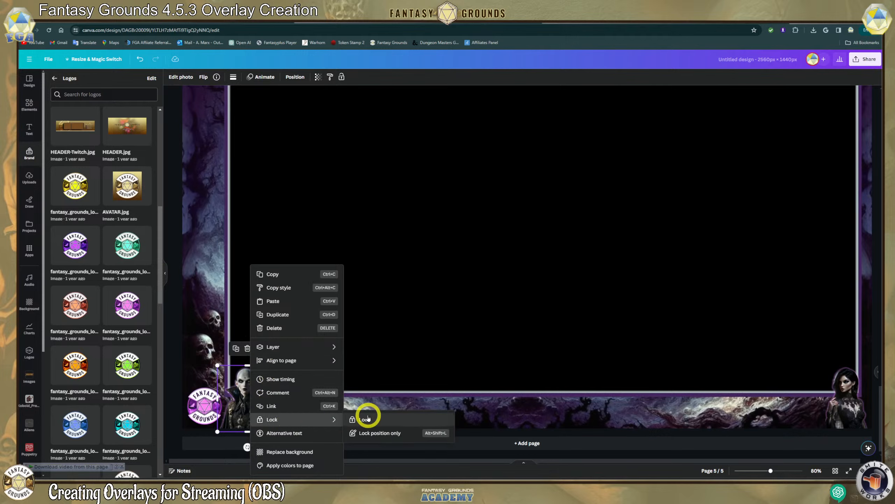
click(380, 432)
click(258, 395)
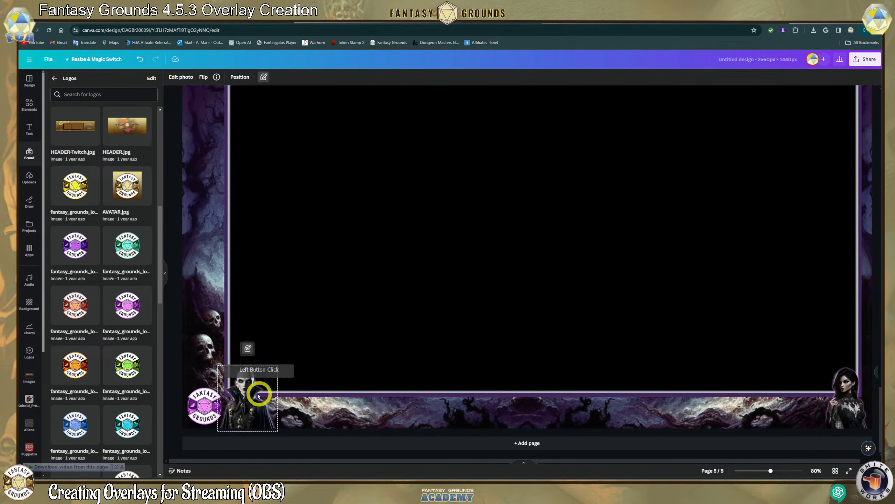
drag(265, 392, 326, 398)
click(247, 391)
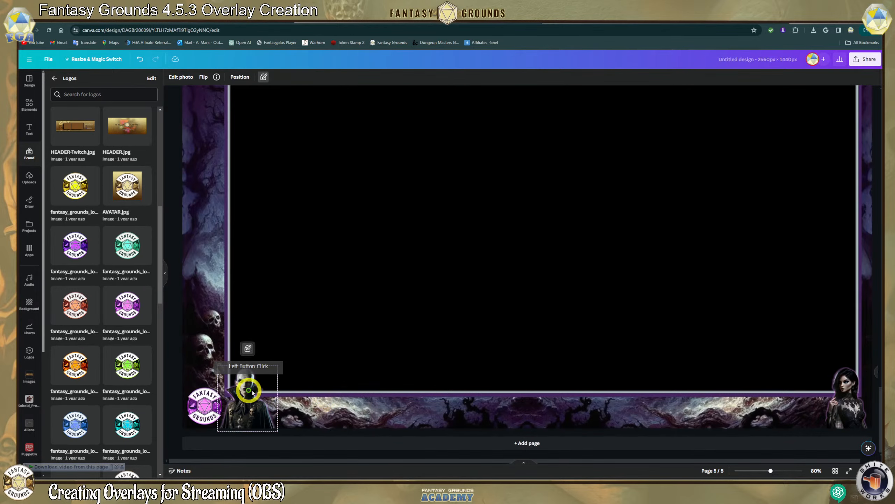
scroll(295, 402, up, 3)
scroll(294, 403, down, 3)
click(289, 402)
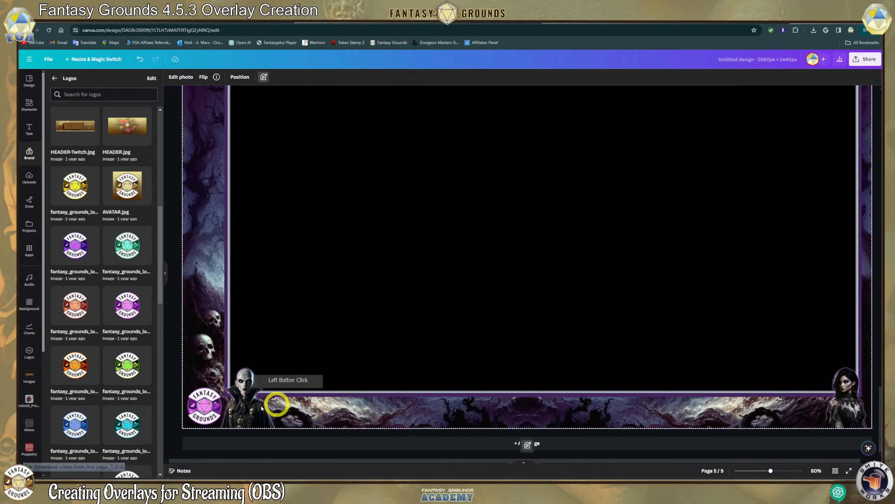
Nudge the Fantasy Grounds logo into place in the frame's lower-left corner, just beside the vampire portrait.
click(205, 406)
drag(207, 406, 205, 405)
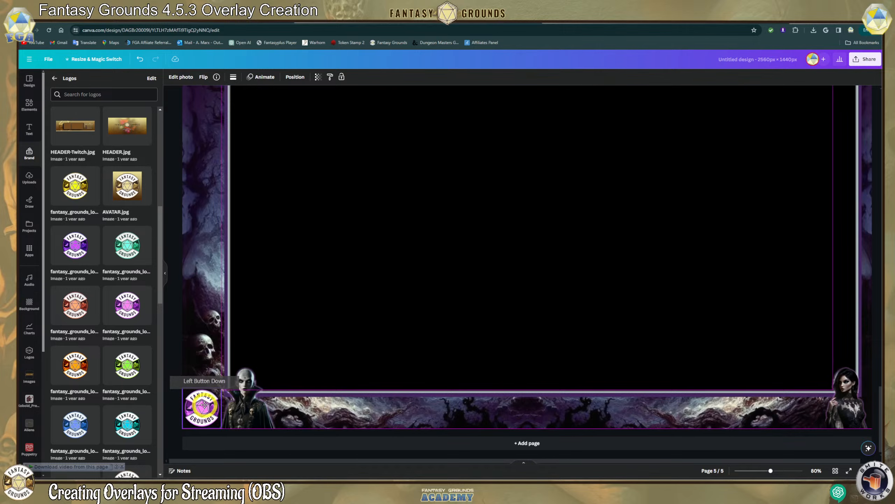
click(312, 411)
click(209, 406)
drag(208, 407, 208, 404)
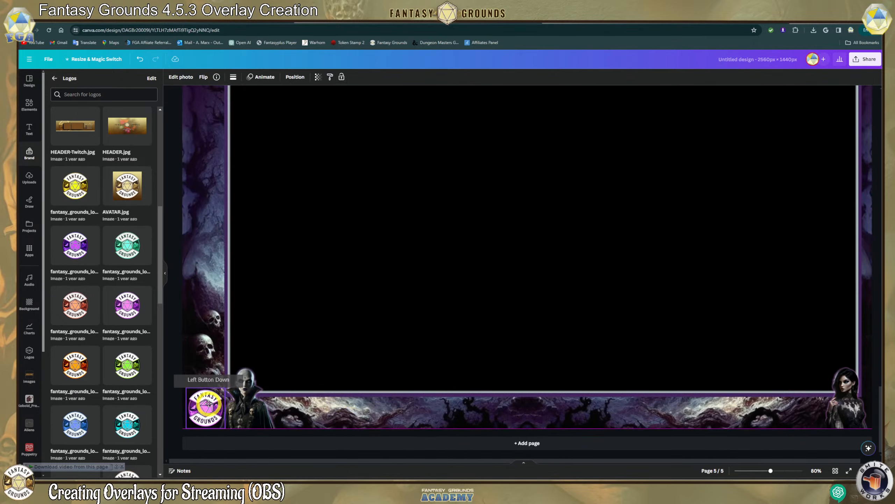
click(349, 413)
Lock only the position of the woman's portrait in the frame's lower-right corner.
click(846, 401)
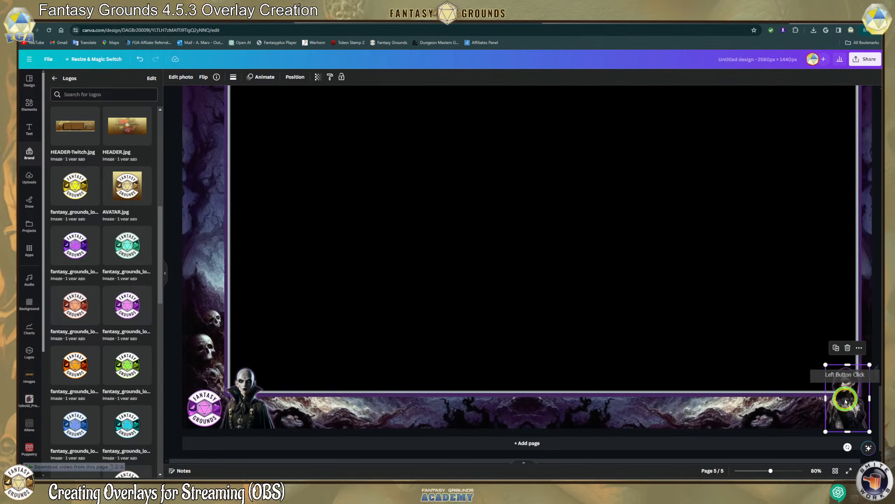
right_click(846, 401)
mouse_move(796, 419)
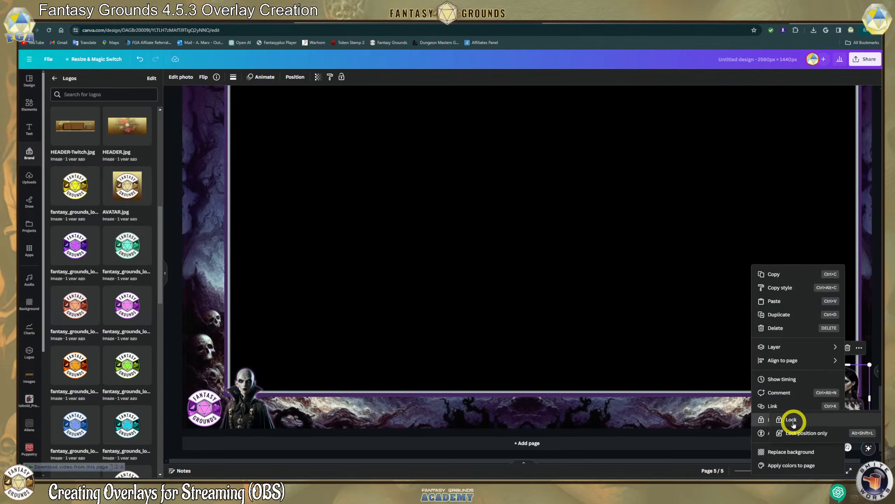
click(817, 438)
click(680, 404)
click(846, 402)
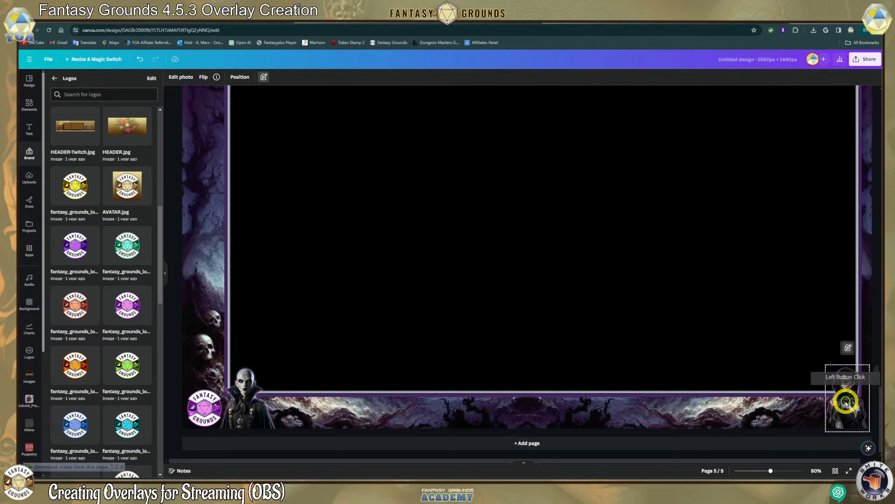
click(614, 362)
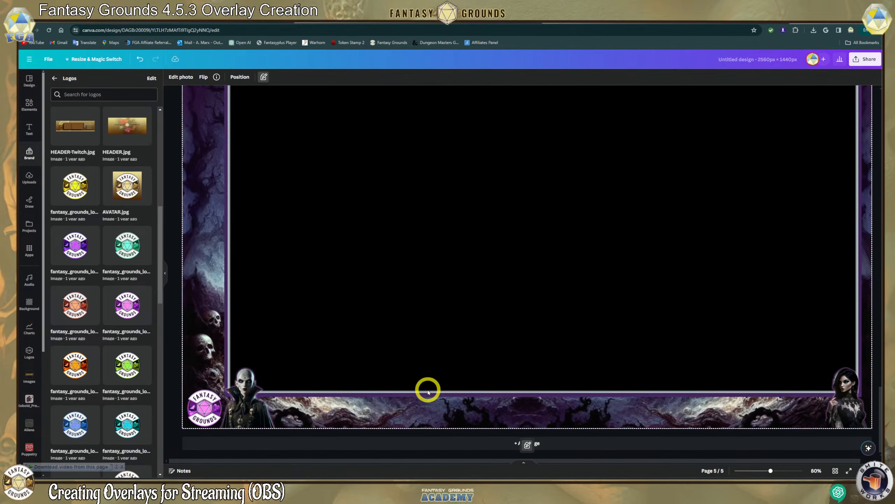
scroll(342, 309, up, 3)
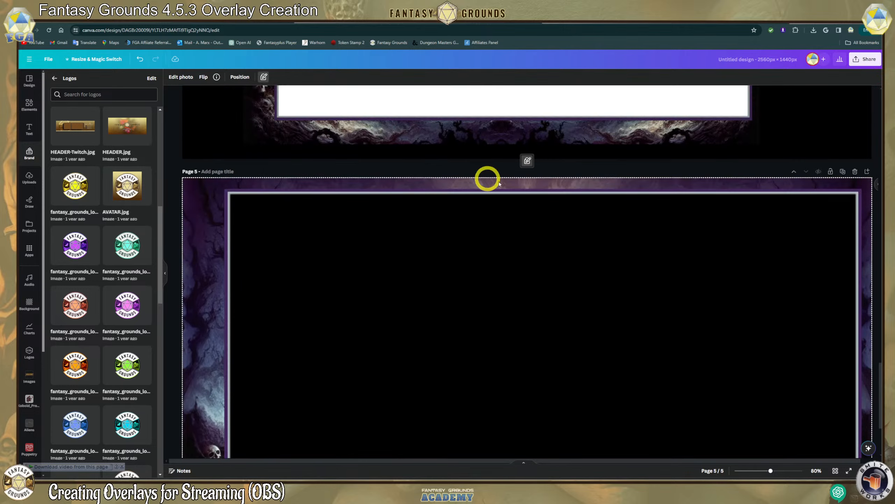
scroll(529, 248, down, 3)
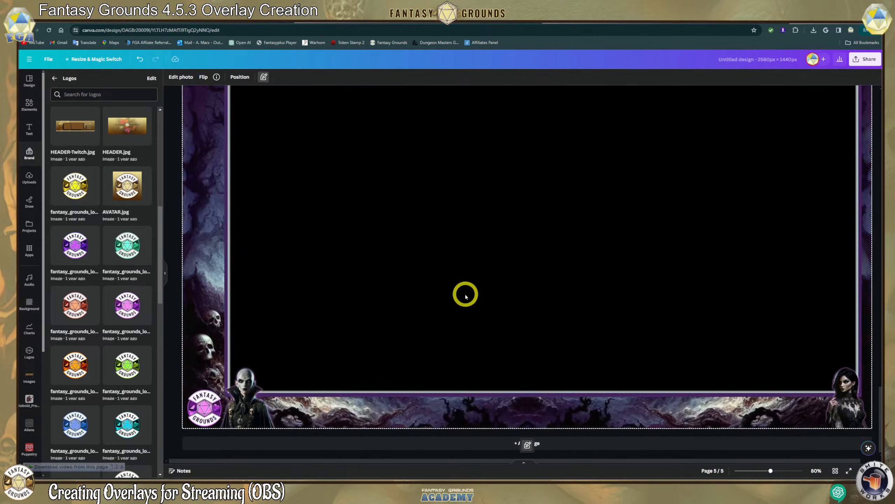
Leave the logo collection and switch the brand kit to Fantasy Font Pack.
scroll(72, 193, up, 10)
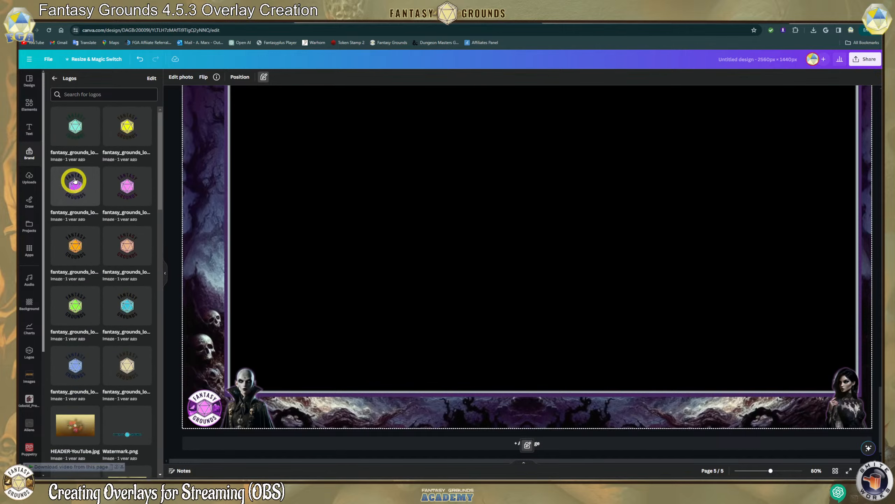
click(53, 78)
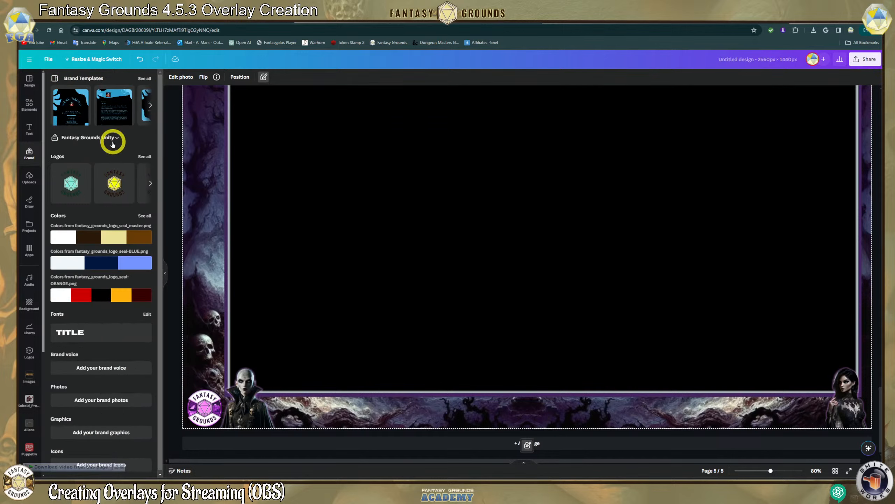
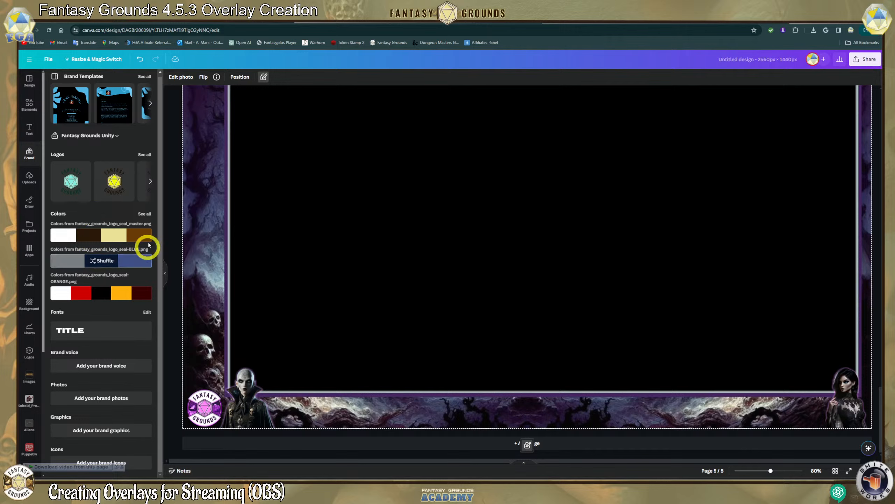
click(113, 141)
scroll(466, 286, down, 1)
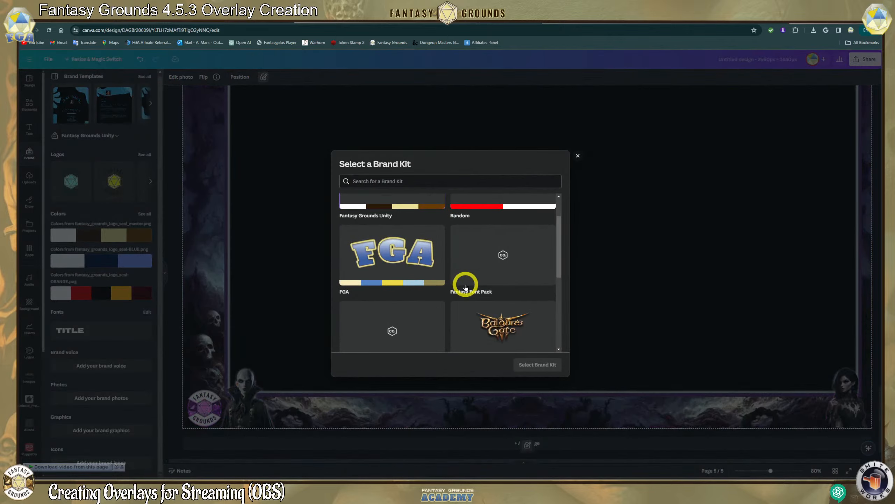
scroll(466, 295, down, 1)
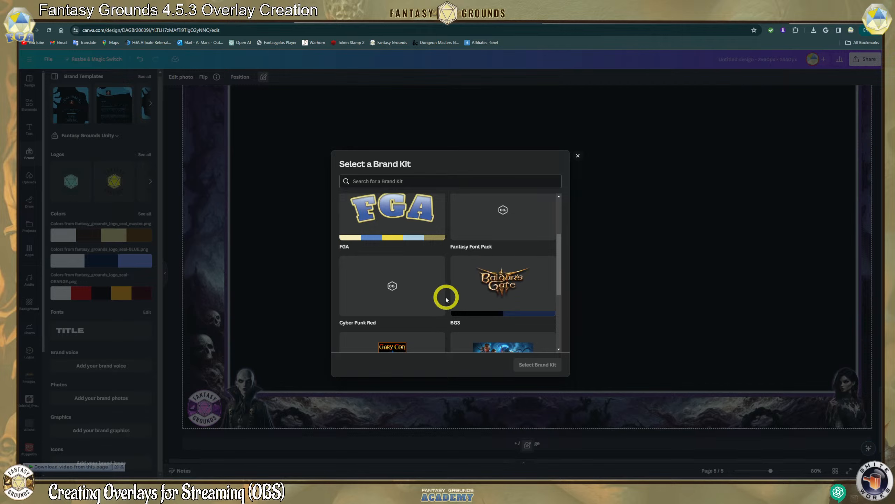
scroll(446, 296, down, 1)
scroll(502, 322, up, 1)
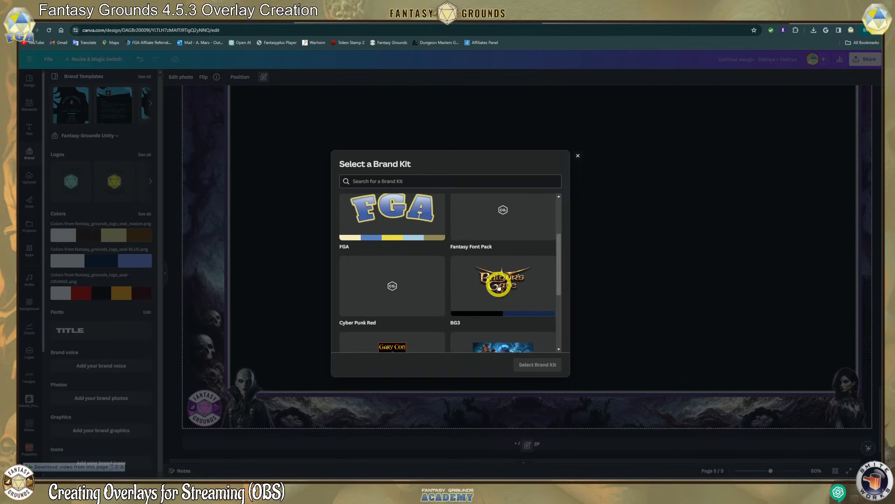
scroll(503, 289, up, 2)
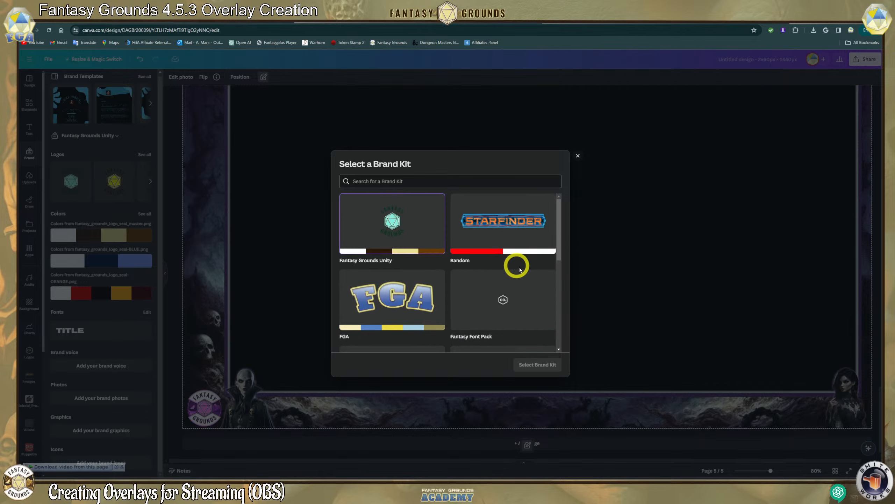
click(503, 297)
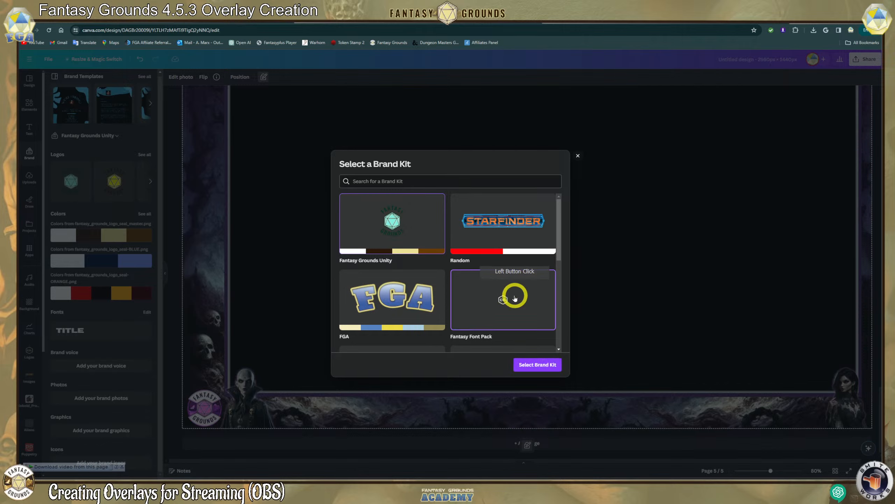
click(537, 366)
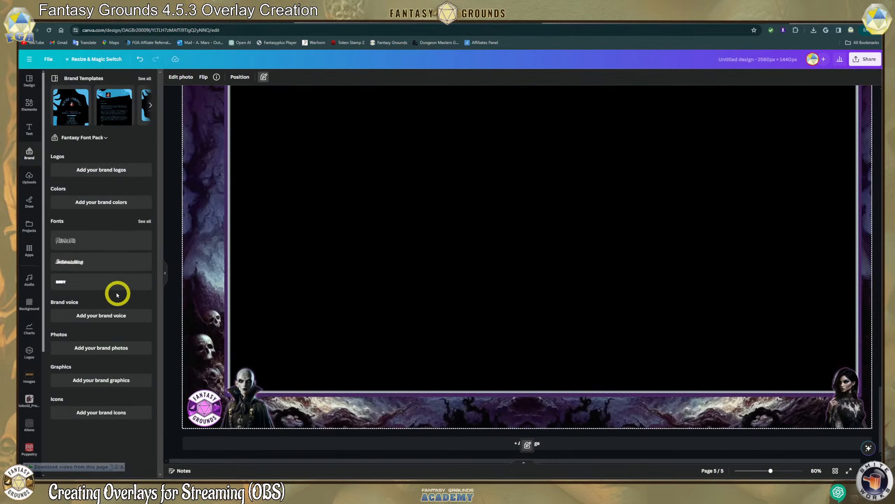
Add a text in the brand kit's body font, widen its box and replace the wording with "Necro Sisters".
click(106, 282)
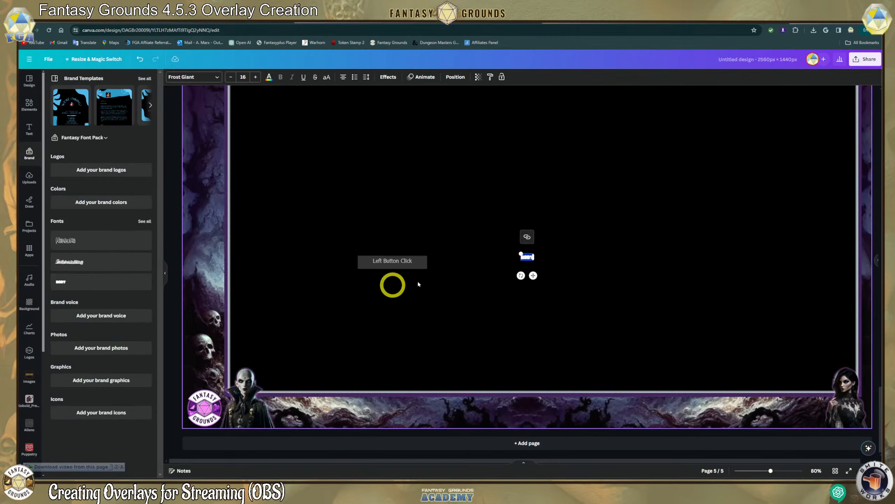
drag(535, 257, 641, 258)
drag(581, 273, 460, 326)
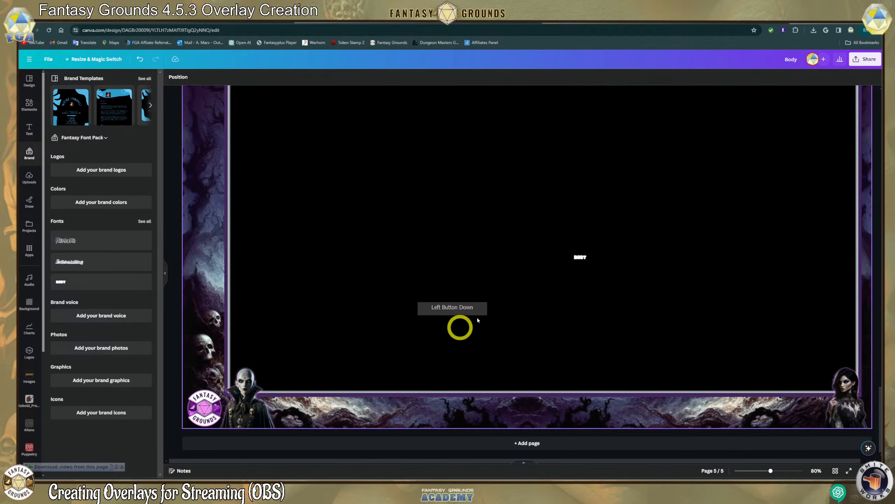
click(585, 257)
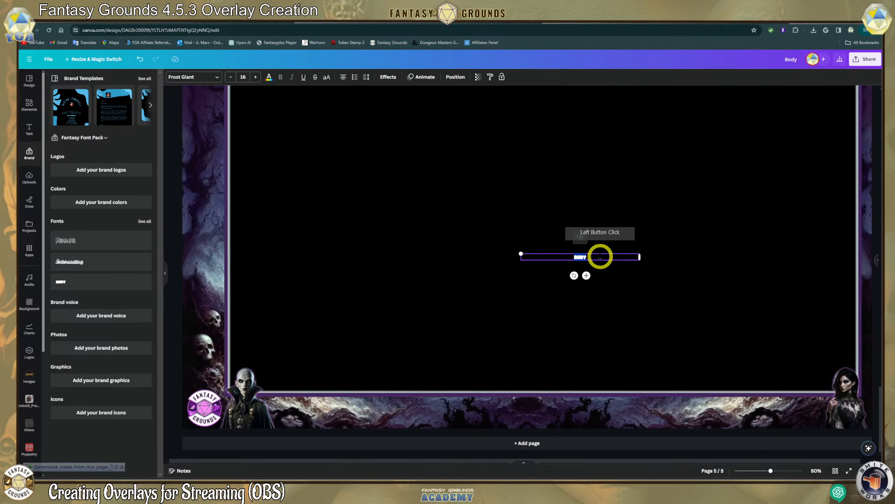
drag(600, 256, 565, 257)
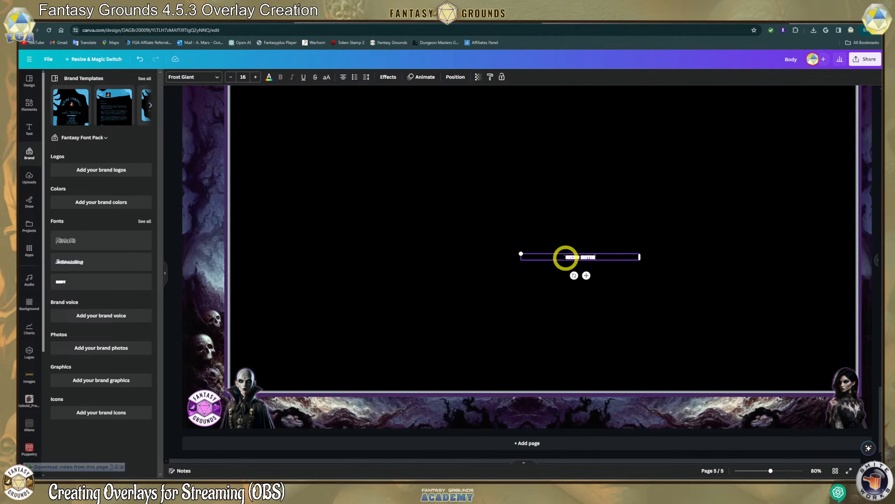
text(S)
click(638, 291)
click(570, 251)
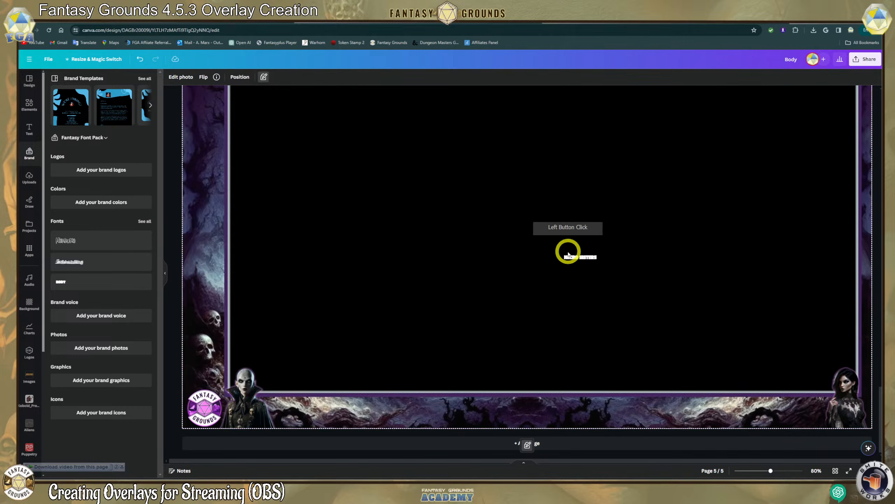
Move the title onto the middle of the frame's bottom border and extend it to "The Necro Sisters".
drag(585, 275, 545, 426)
click(523, 408)
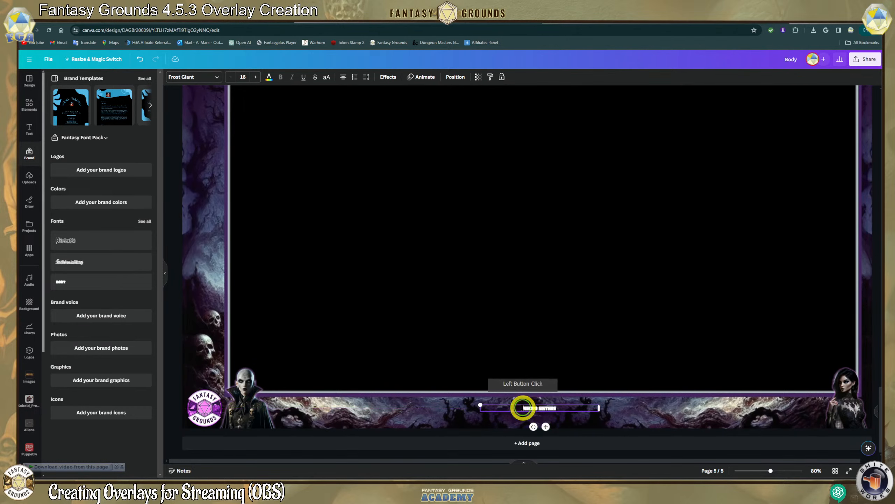
click(581, 419)
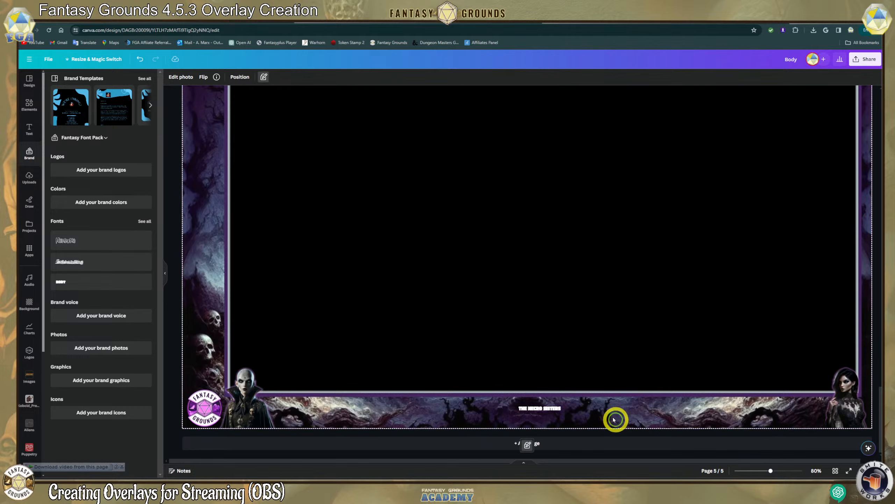
Set the "The Necro Sisters" title to font size 48 and shift it up and left across the bottom border.
click(562, 409)
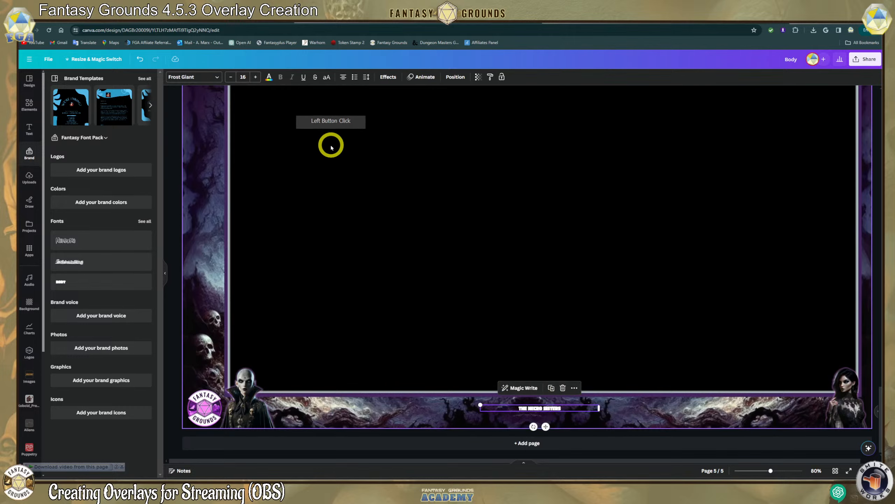
click(243, 76)
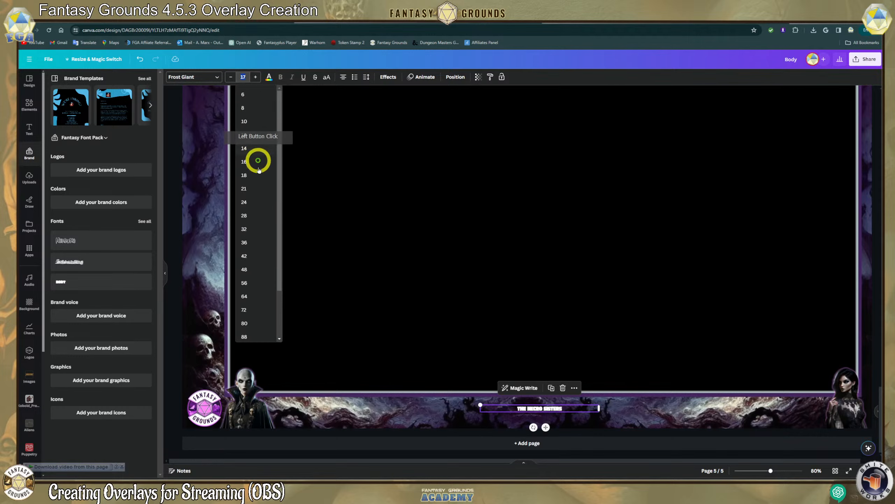
click(247, 269)
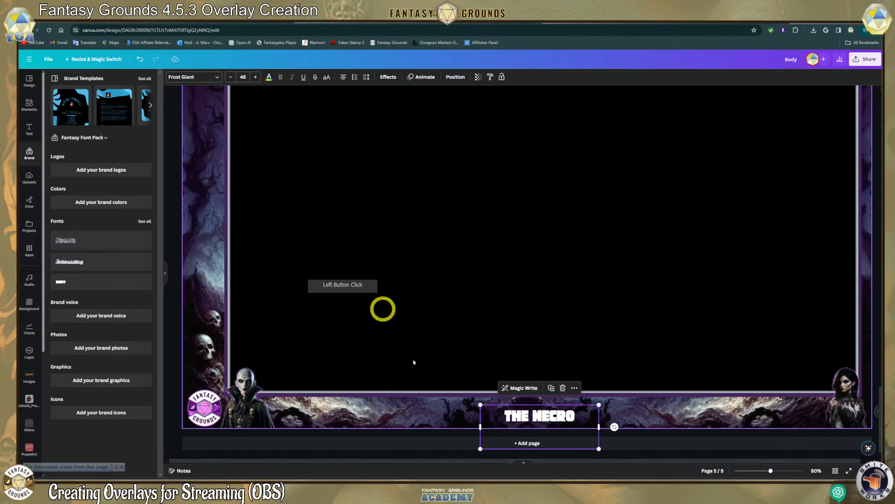
drag(518, 416, 435, 383)
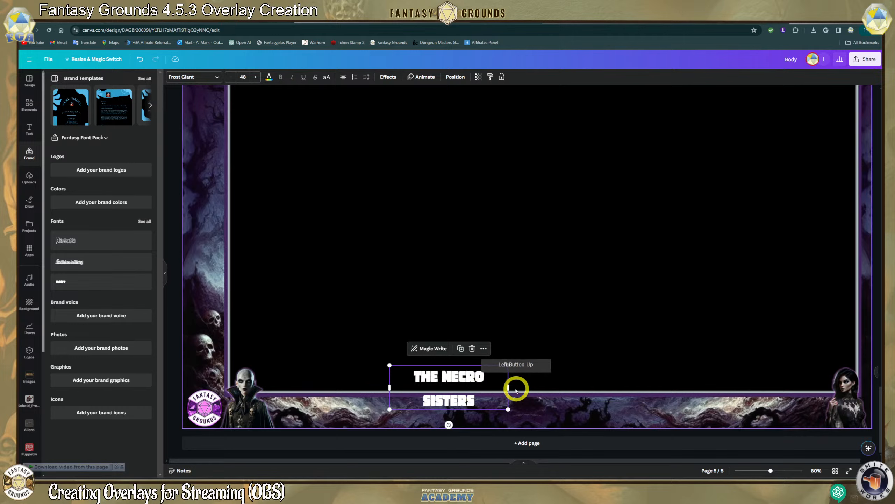
Widen the title box until the text fits on one line, seat it within the bottom border and open the font choices.
drag(513, 386, 535, 426)
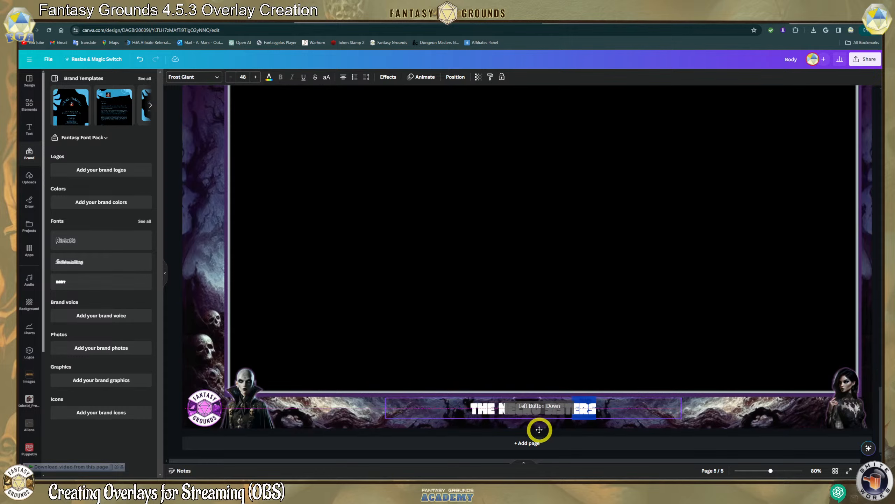
click(590, 360)
click(545, 417)
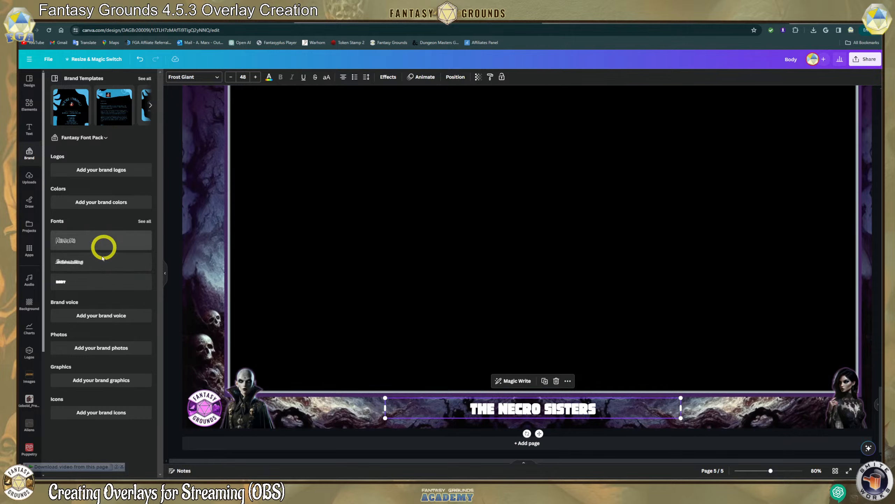
click(217, 78)
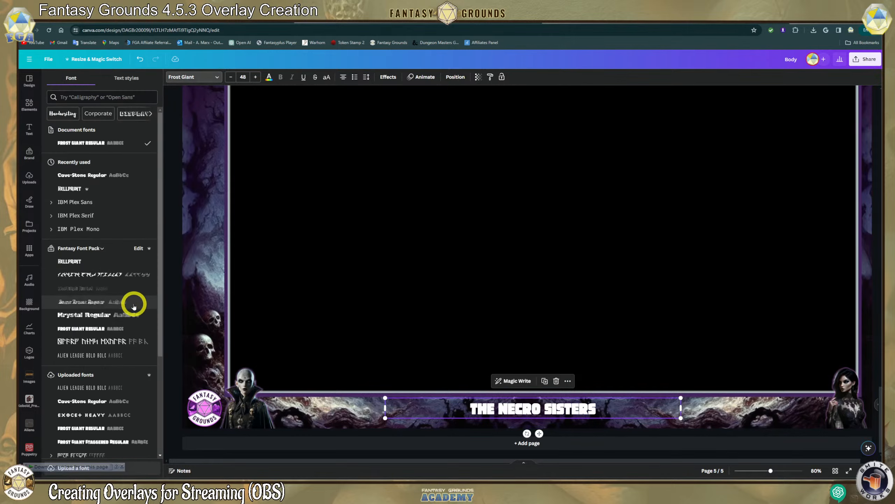
Try the Hellprint, Tower Ruins Expanded, Smash Wall Personal and JFRockSolid fonts on the title.
click(75, 261)
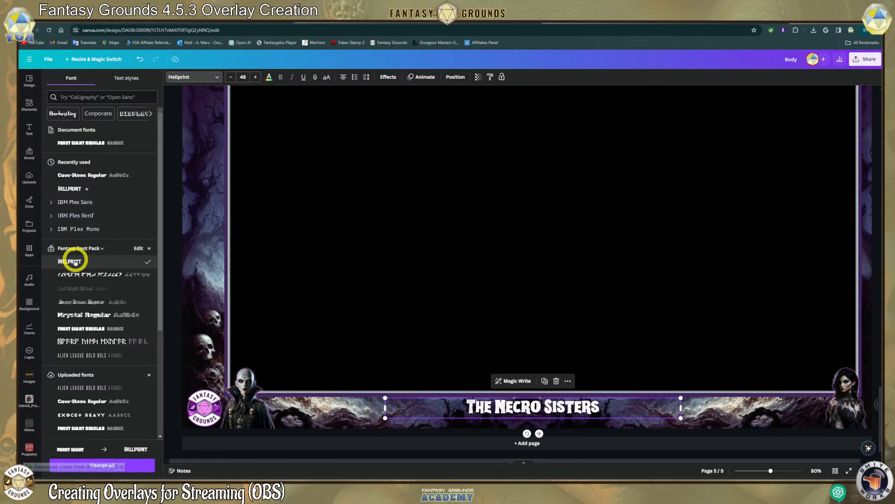
scroll(133, 310, down, 1)
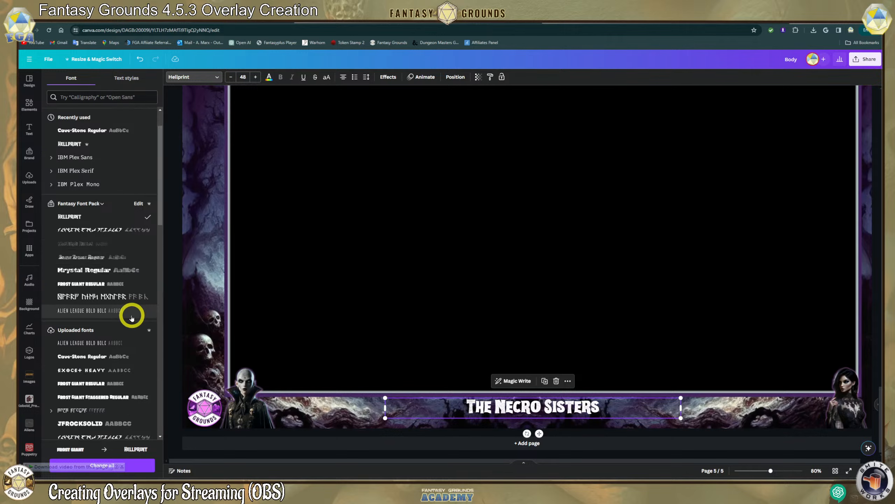
scroll(131, 318, down, 4)
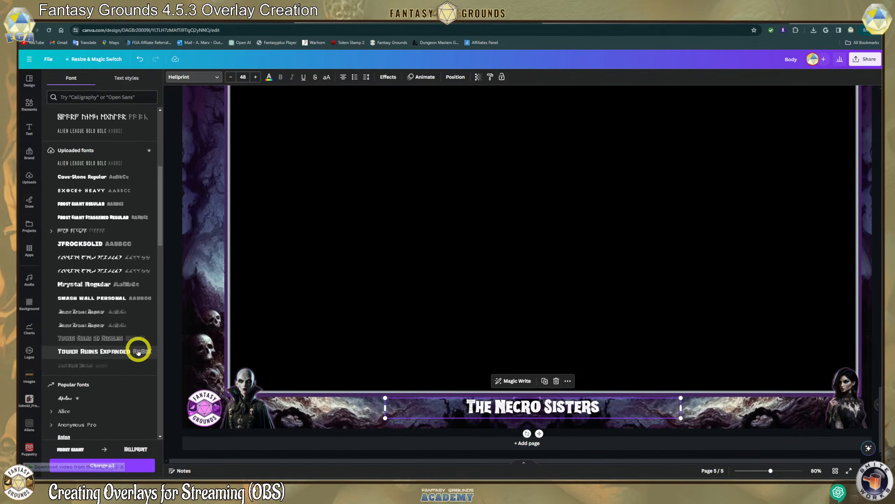
click(121, 355)
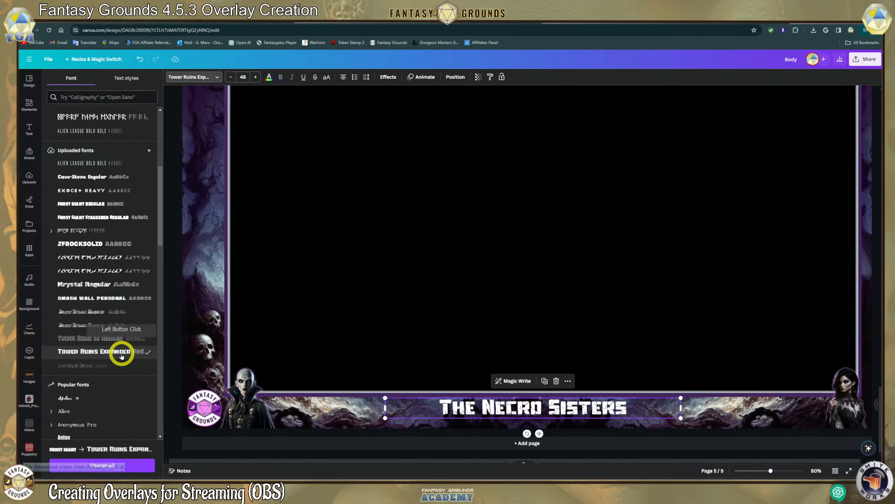
click(114, 301)
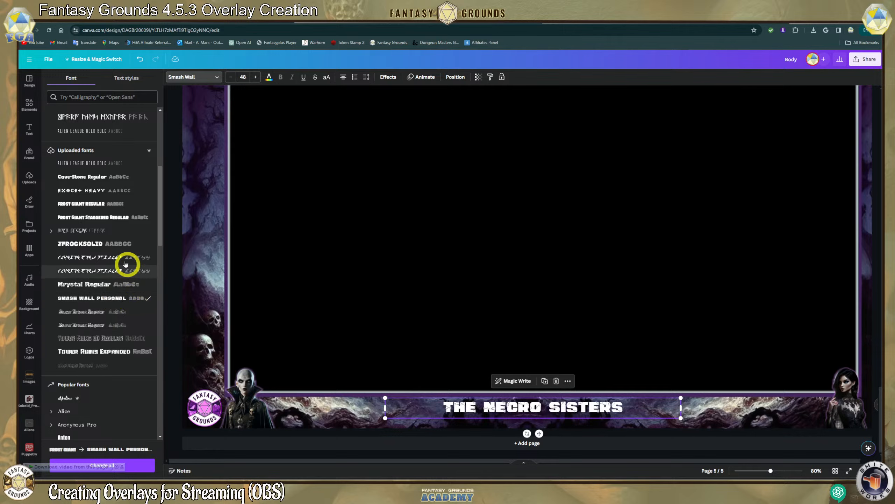
click(123, 247)
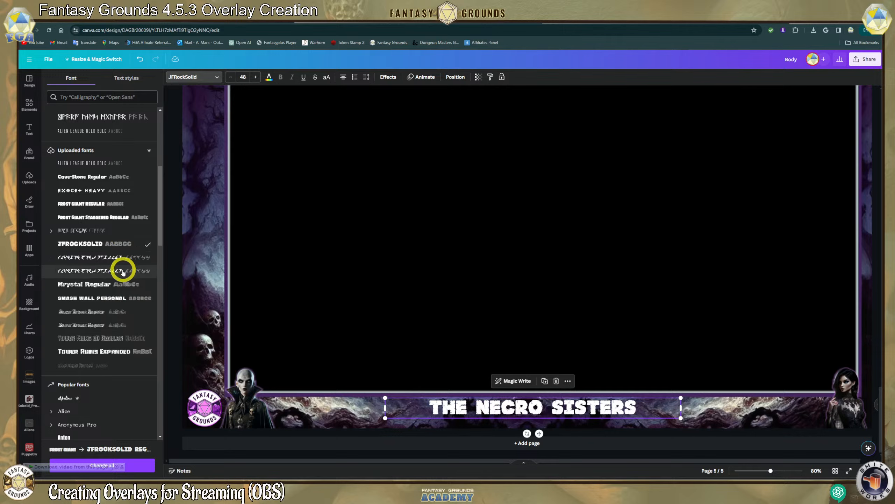
click(121, 323)
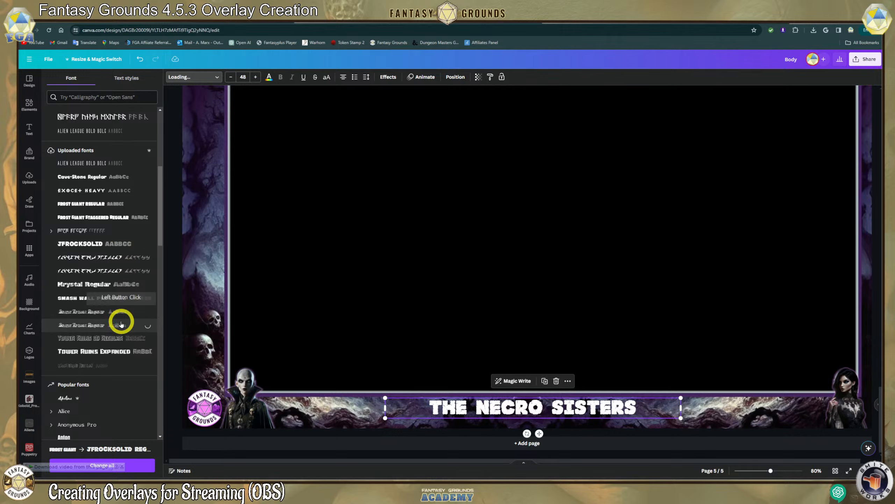
click(117, 350)
scroll(105, 338, up, 2)
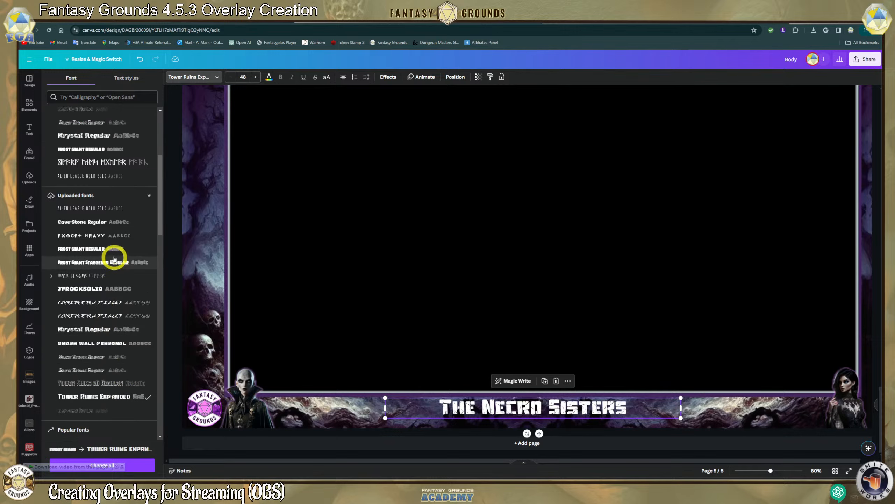
Set the title's font to Exocet Heavy and enlarge it to about size 68.4 across the middle of the bottom border.
click(103, 240)
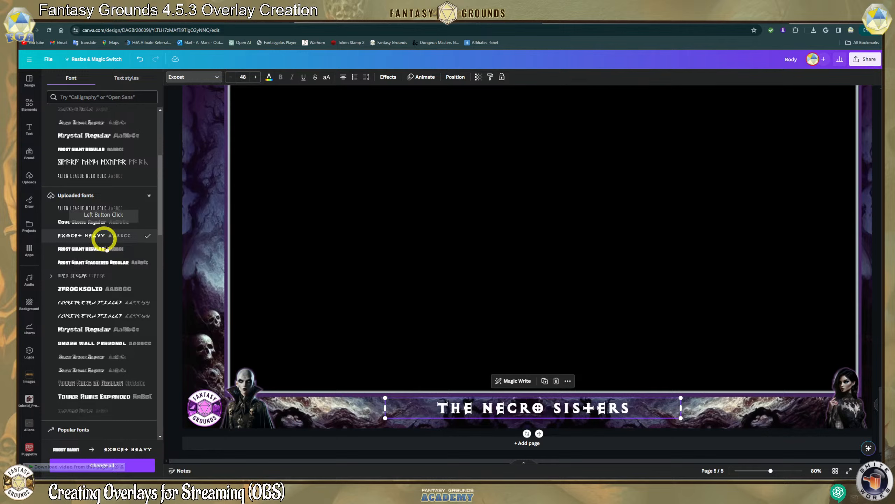
scroll(105, 280, up, 2)
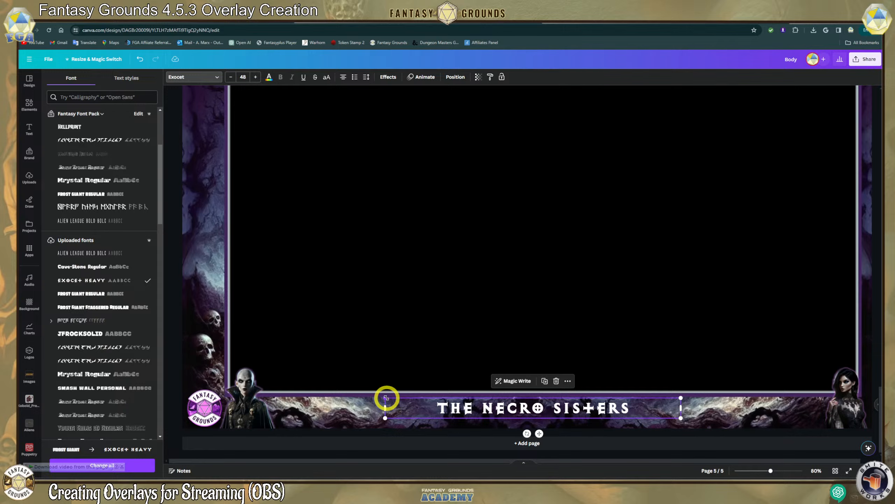
drag(387, 397, 268, 315)
drag(493, 409, 550, 416)
click(555, 410)
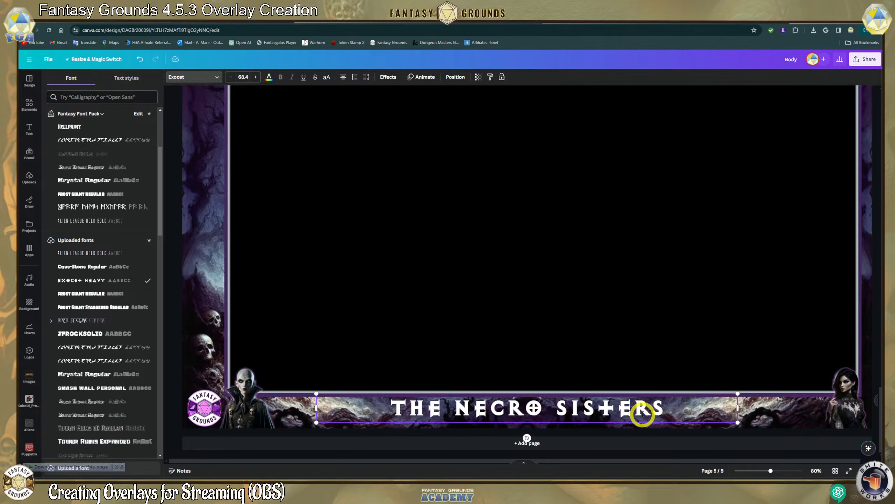
Enlarge the title further to about font size 77.8 and recentre it on the bottom border.
key(BackSpace)
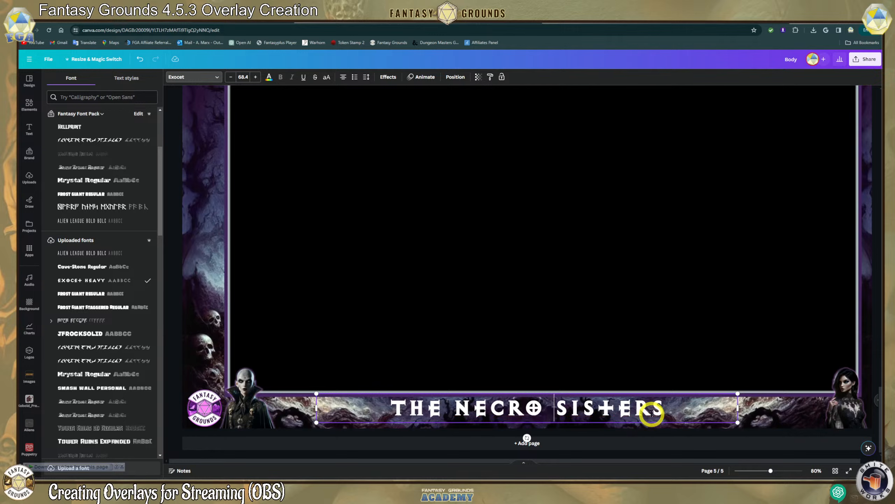
click(453, 409)
click(381, 416)
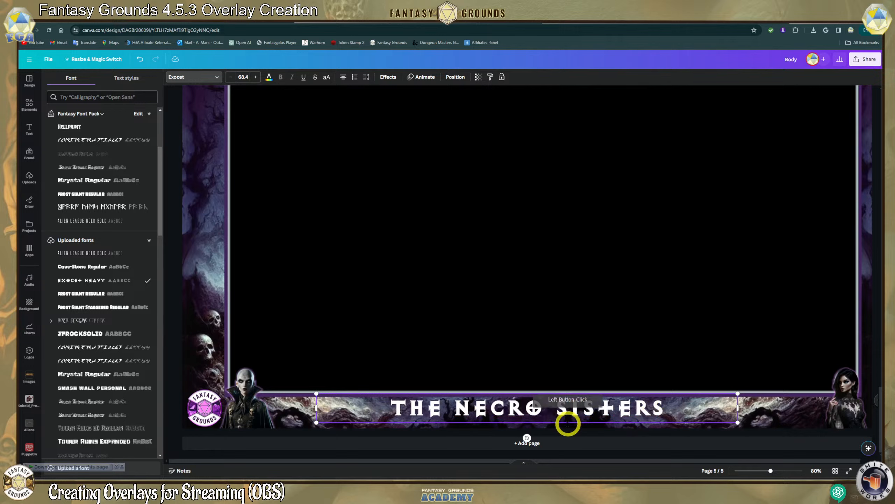
click(619, 420)
drag(738, 422, 795, 427)
click(555, 344)
drag(571, 410, 543, 411)
click(548, 408)
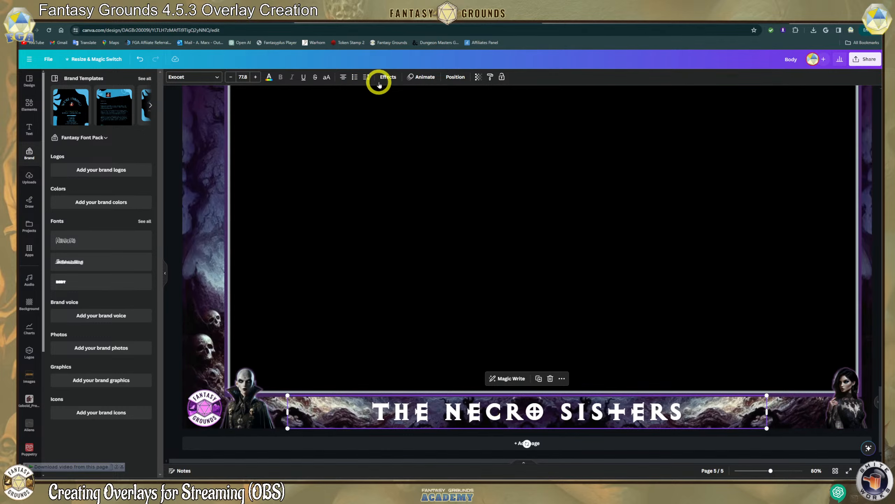
Apply the Outline text effect to the title and open its text colour choices.
click(388, 77)
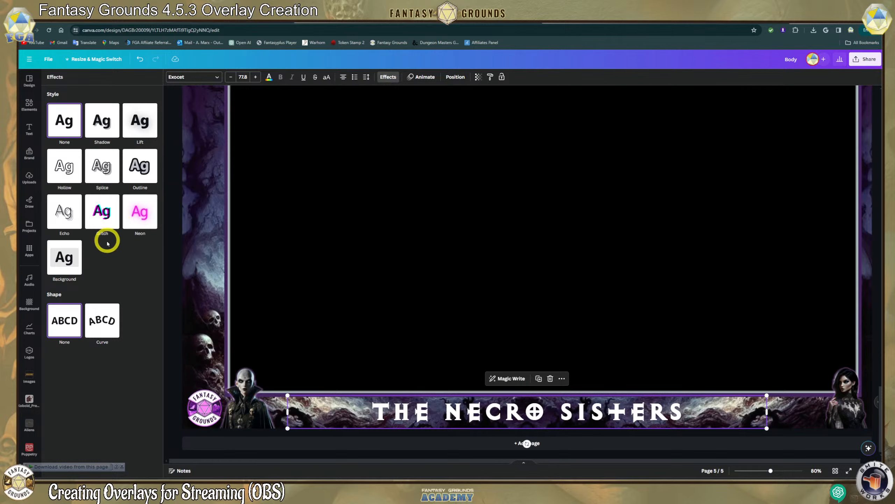
click(140, 170)
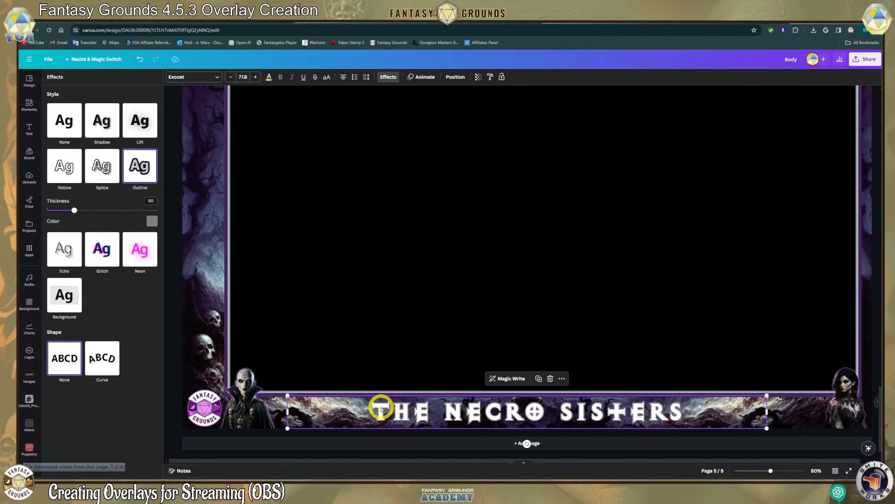
click(269, 78)
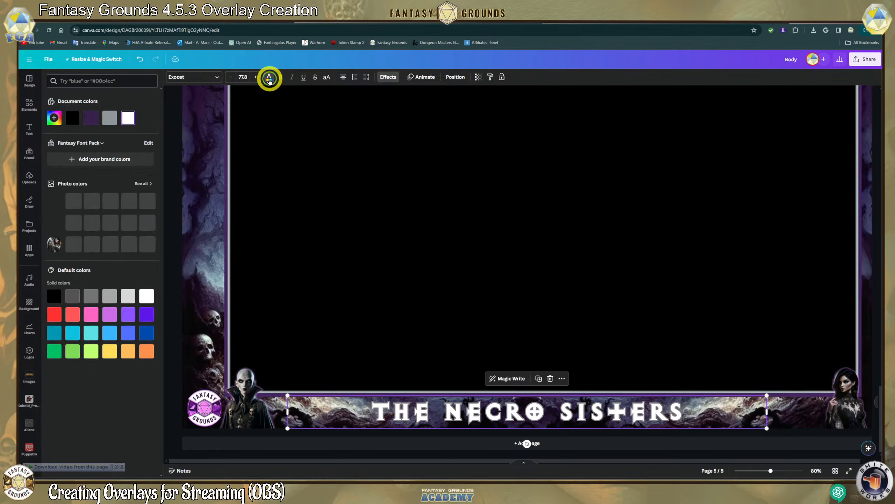
Try dark purple, muted purple, violet, dark blue, coral red and yellow as the title's text colour.
click(89, 118)
click(89, 119)
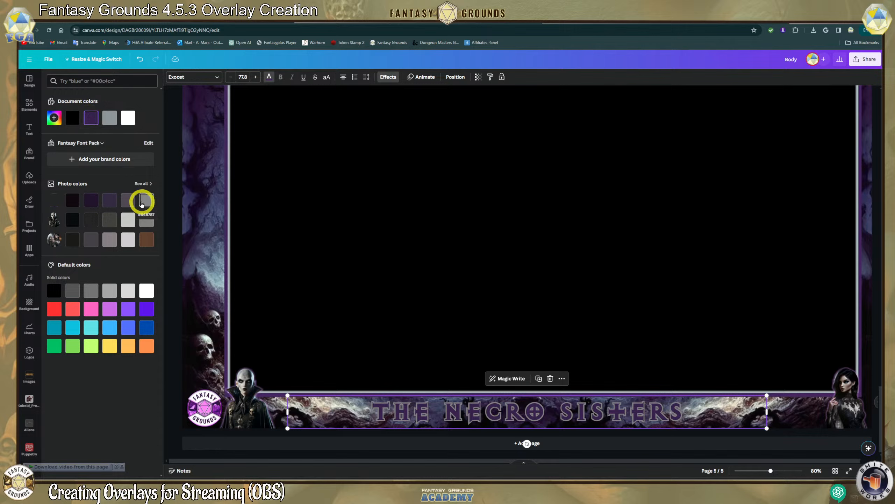
click(132, 202)
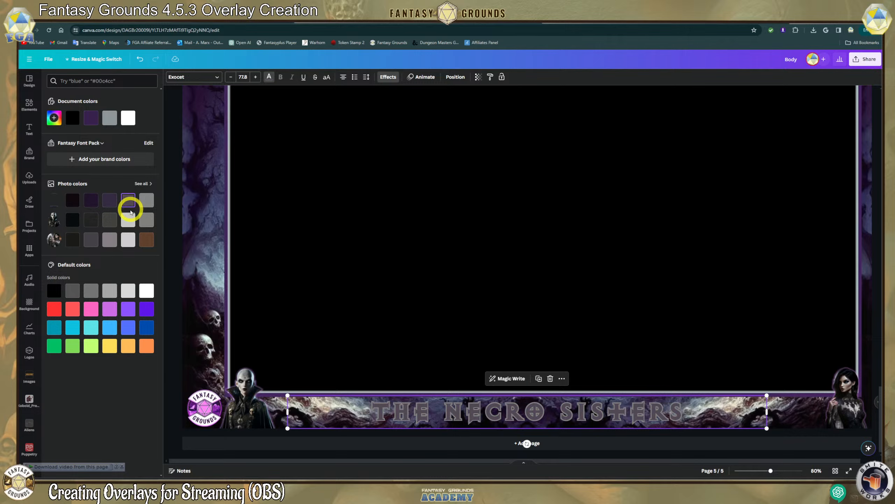
click(130, 309)
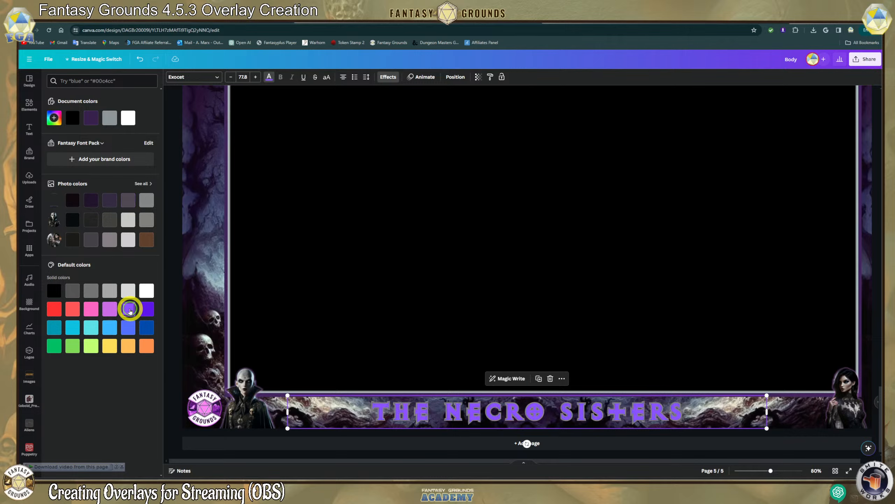
click(146, 327)
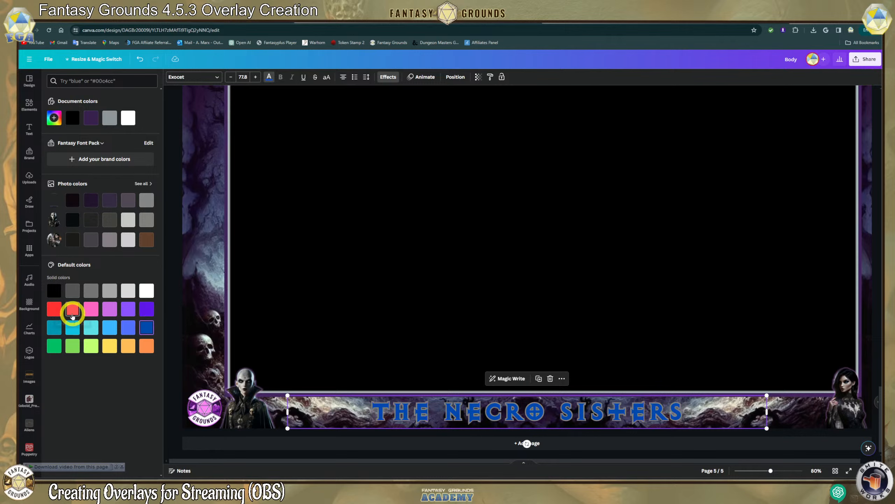
click(73, 315)
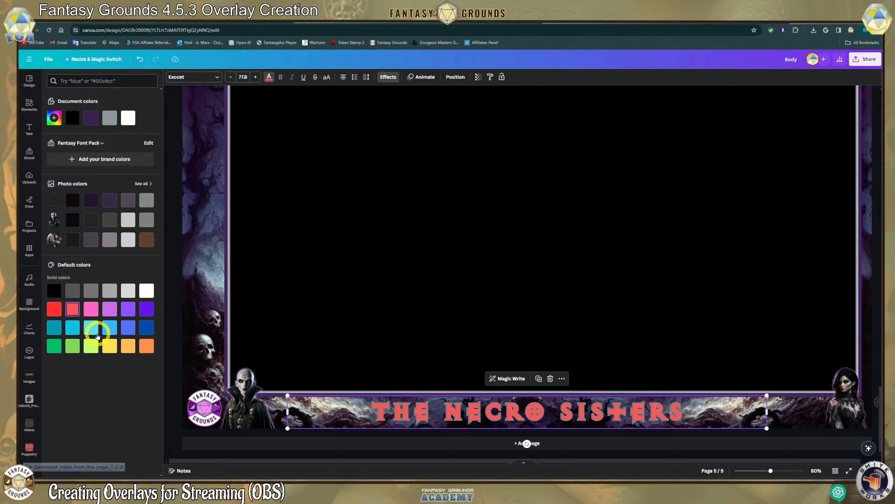
click(111, 348)
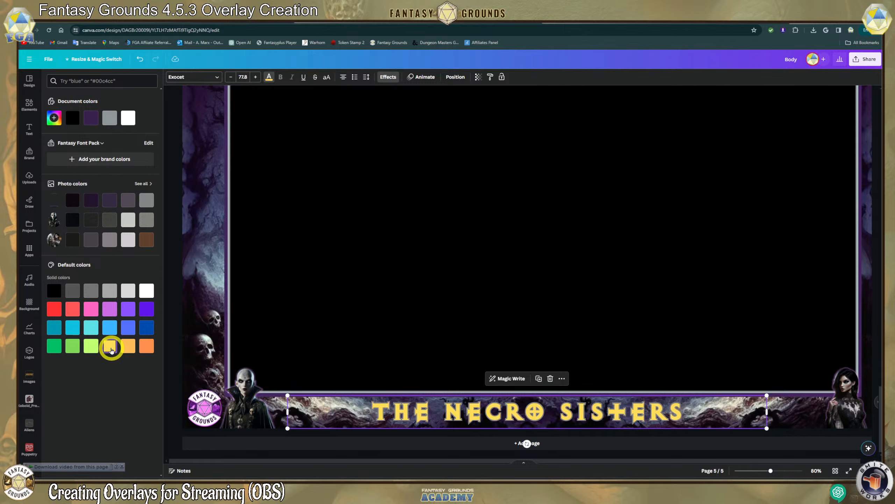
Set the title's text colour to the light grey from the pale, cloaked character's photo colours.
click(128, 240)
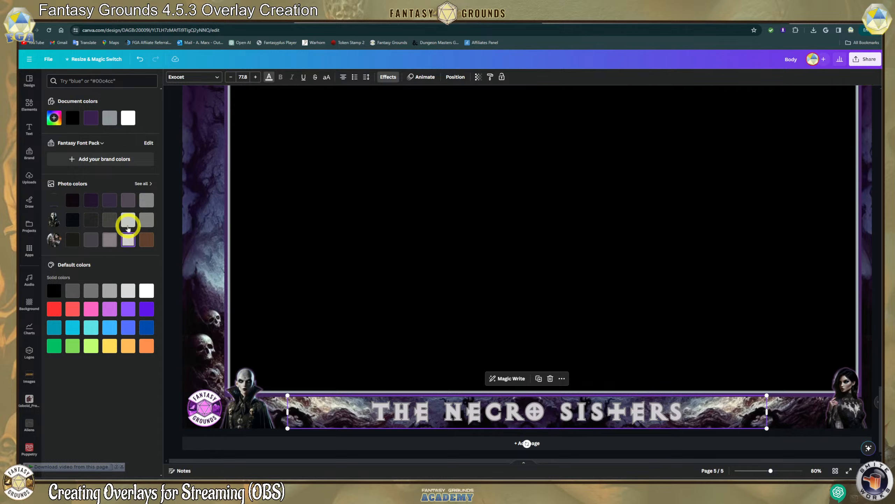
click(128, 226)
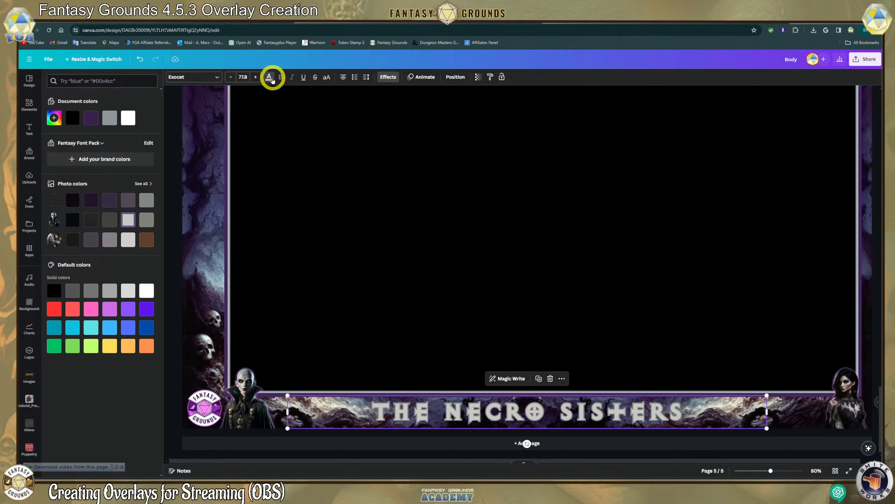
scroll(246, 114, up, 2)
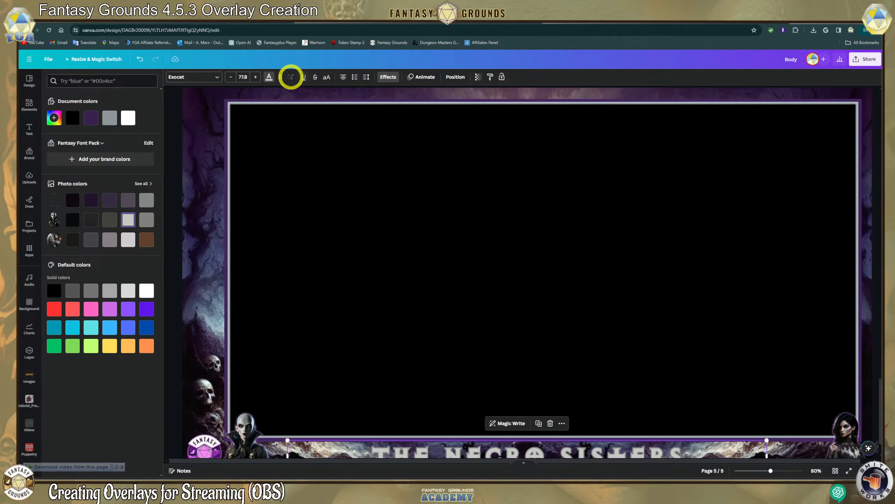
Set the title's outline thickness to 70 and its outline colour to black.
click(387, 77)
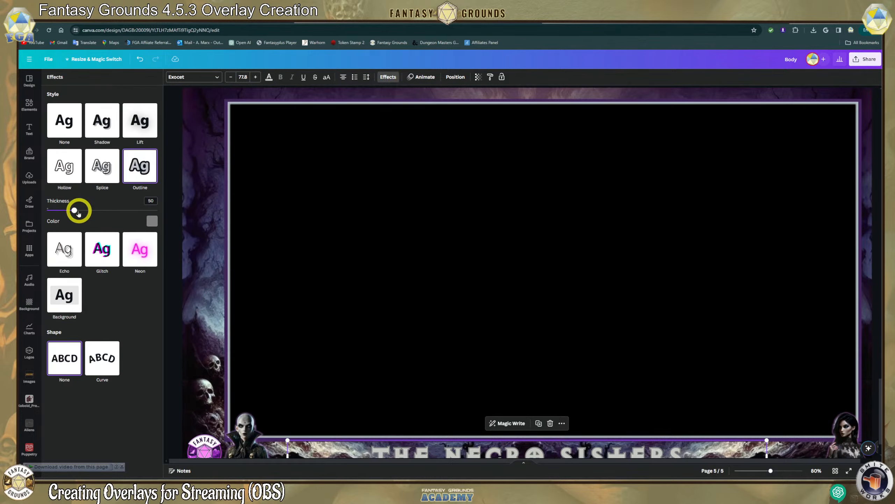
drag(77, 214, 88, 214)
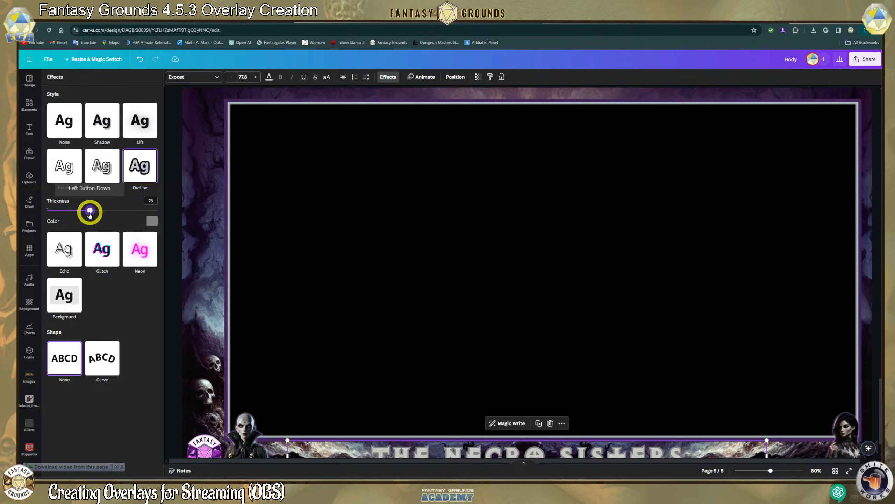
scroll(537, 316, down, 2)
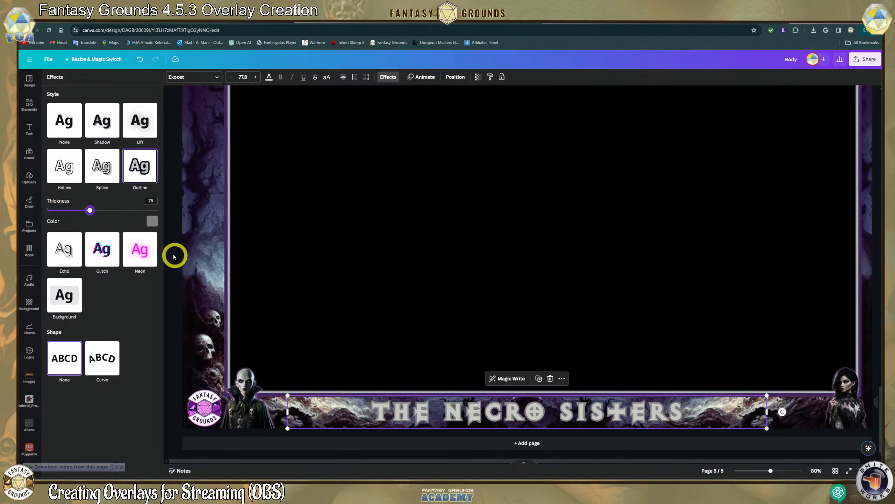
drag(90, 210, 87, 211)
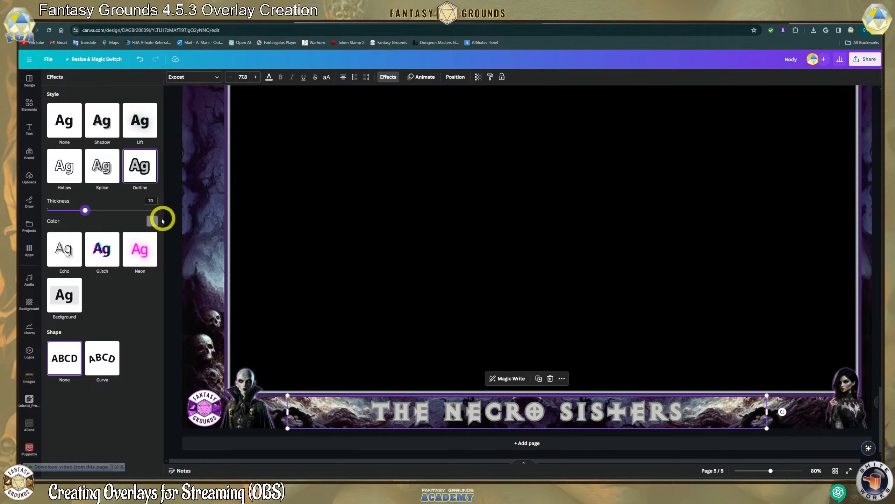
click(152, 222)
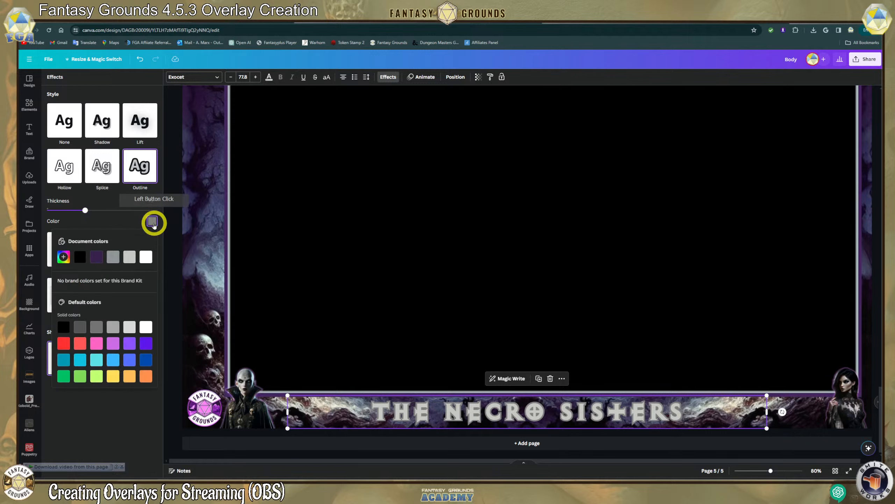
click(79, 258)
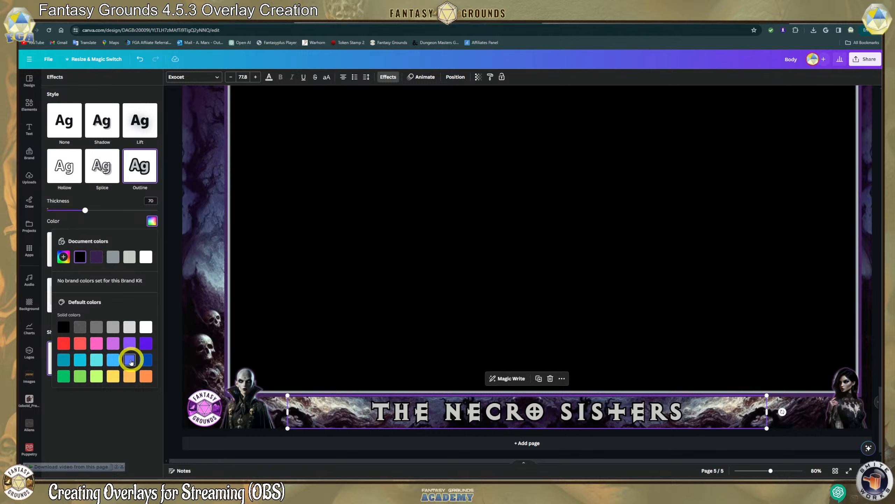
Try violet and a dark tone sampled from the frame artwork as the title's outline colour.
click(129, 345)
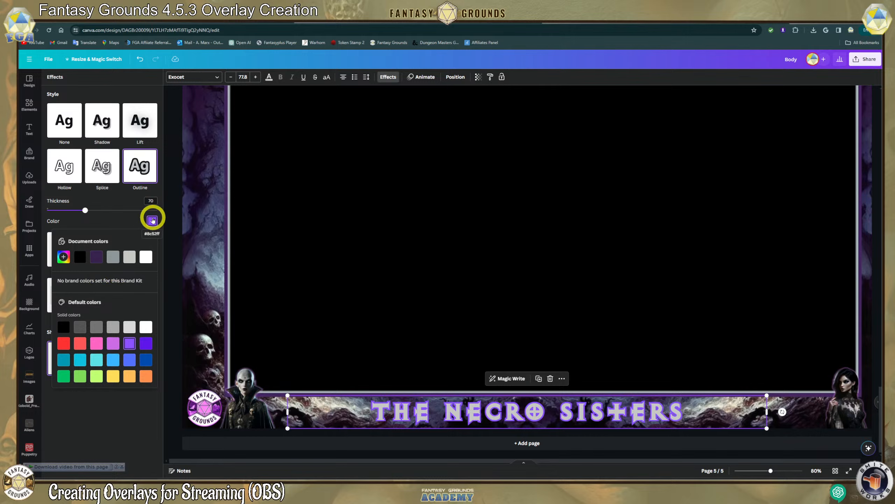
click(152, 220)
click(152, 220)
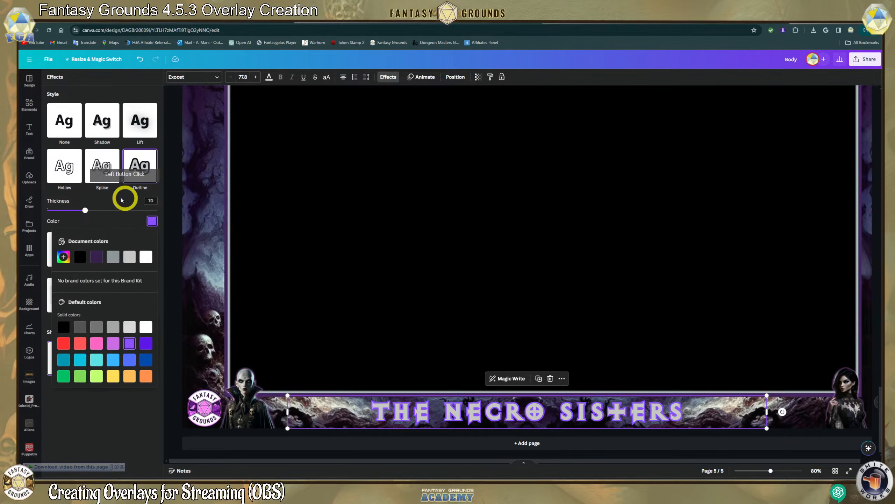
click(63, 255)
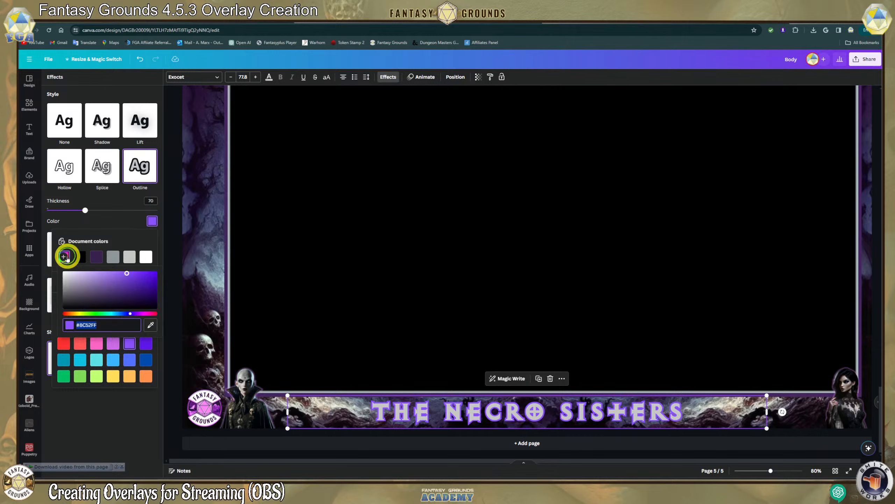
double_click(144, 329)
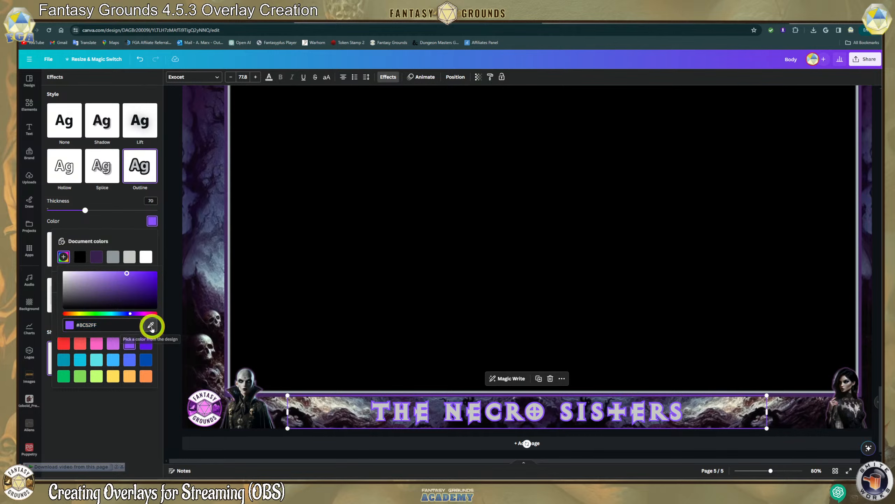
click(151, 326)
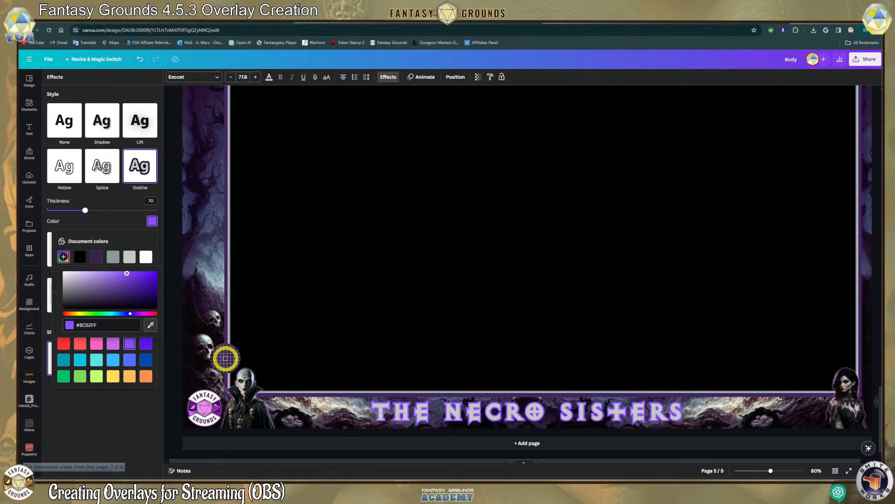
click(223, 336)
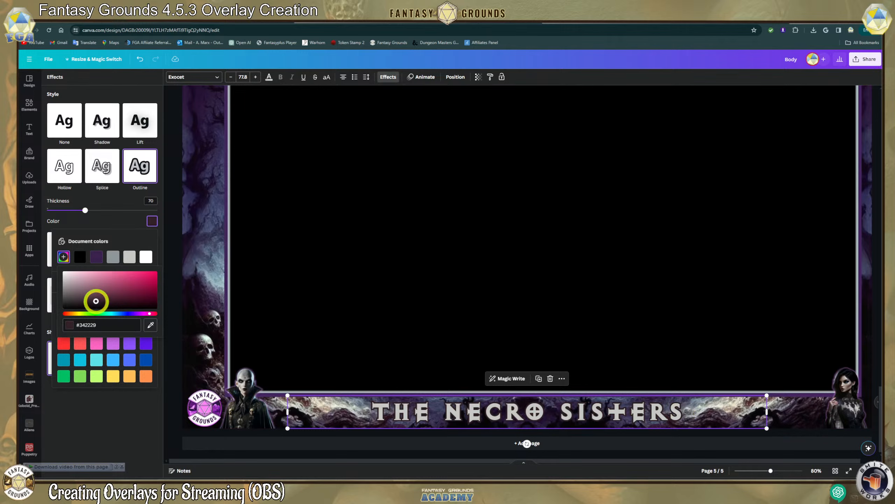
mouse_move(96, 301)
mouse_down()
mouse_move(92, 286)
mouse_move(92, 296)
mouse_move(79, 297)
mouse_move(100, 304)
mouse_move(103, 291)
mouse_up()
click(132, 342)
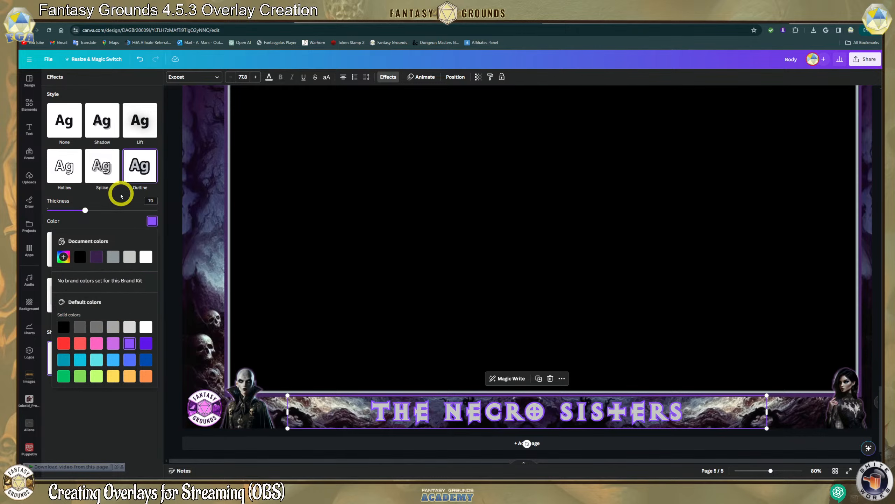
Set the title's outline to slate blue #4E526C, sampled from the frame artwork above the skulls, with a thickness of 65.
click(63, 257)
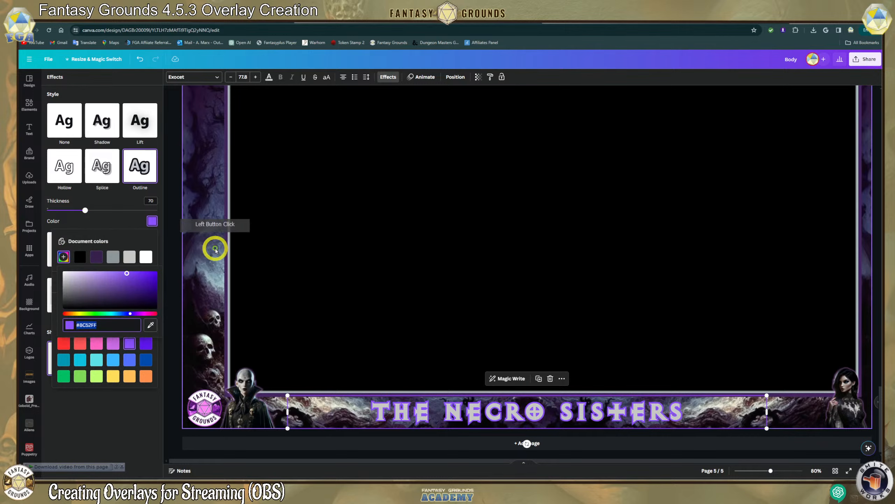
click(150, 325)
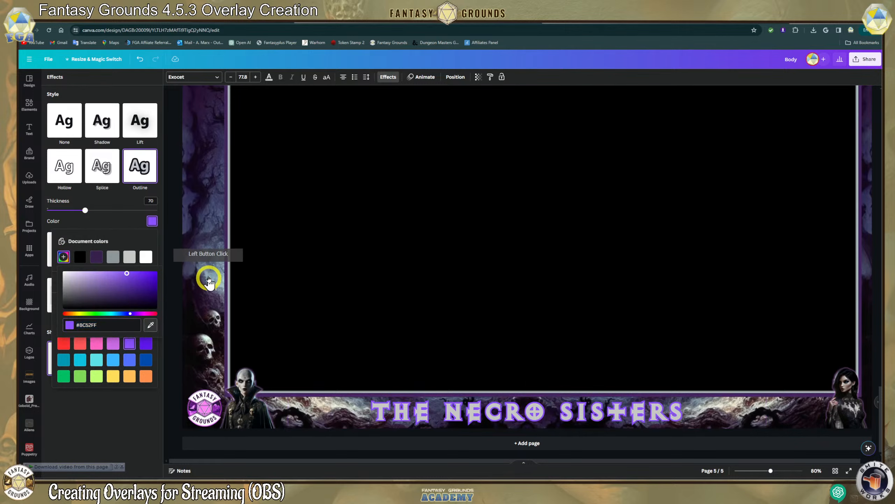
click(205, 283)
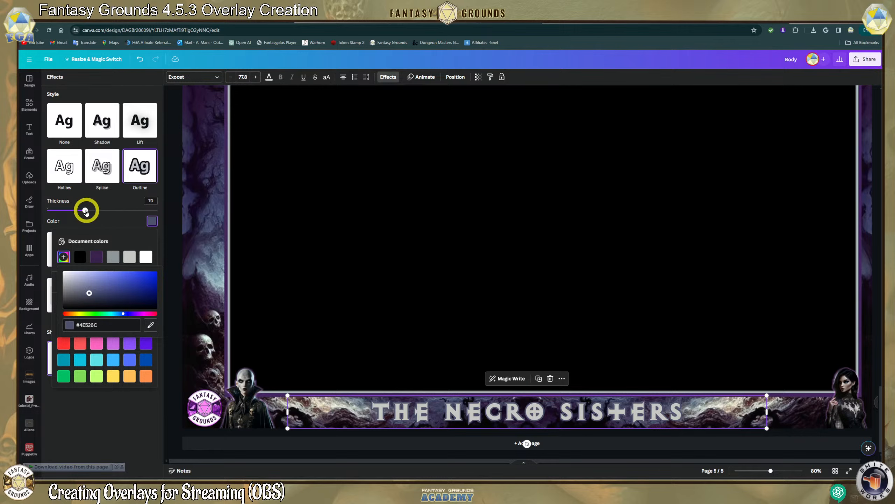
click(86, 212)
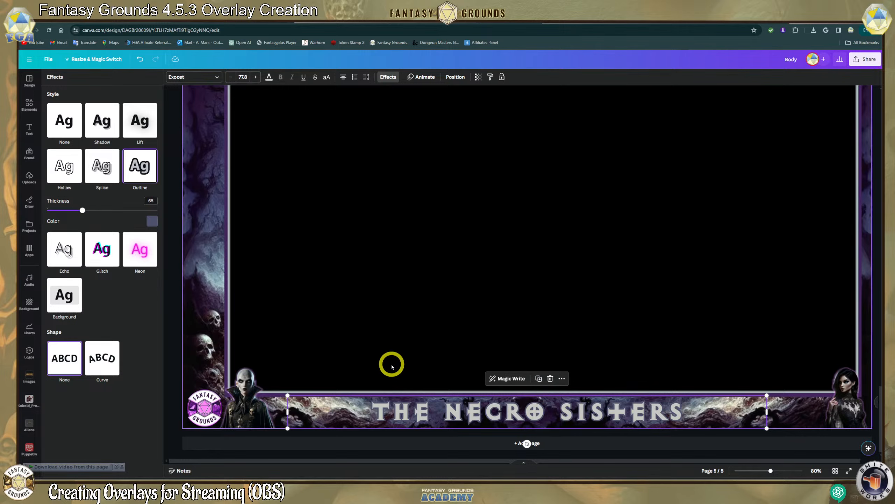
click(410, 371)
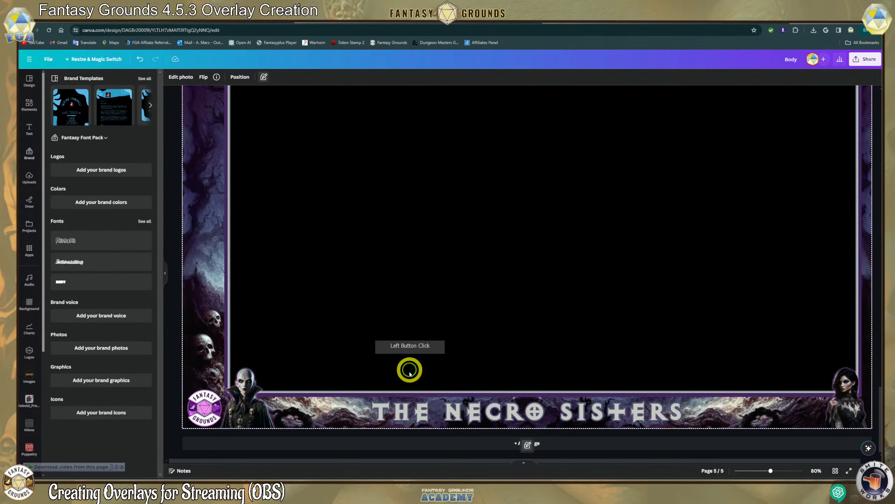
Enlarge the title to about font size 91.6 and centre it on the banner between the two character portraits.
click(451, 410)
click(319, 399)
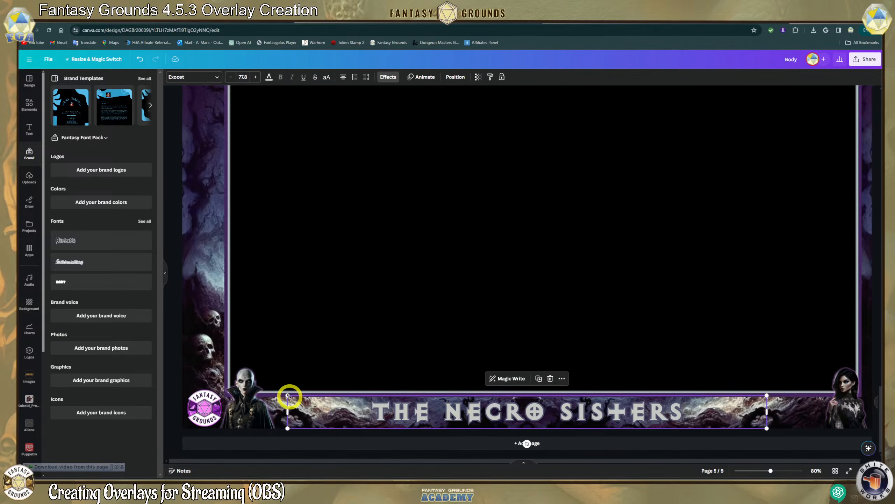
drag(287, 395, 206, 330)
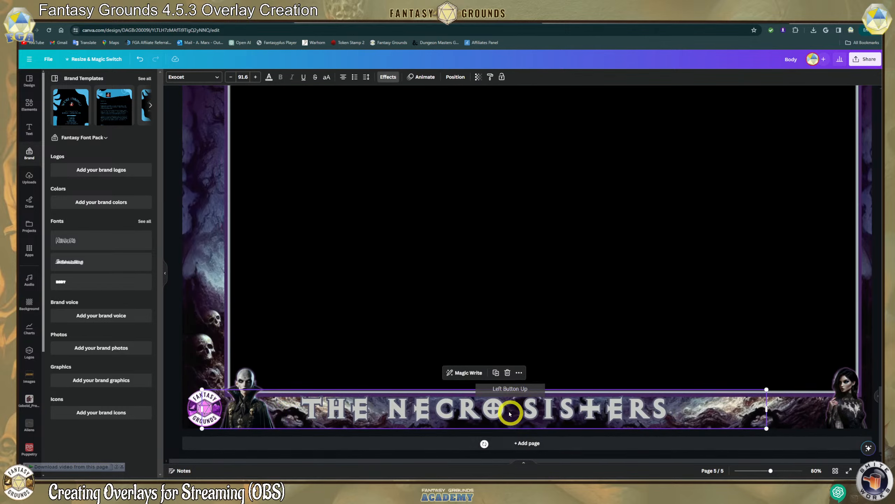
drag(510, 414, 576, 411)
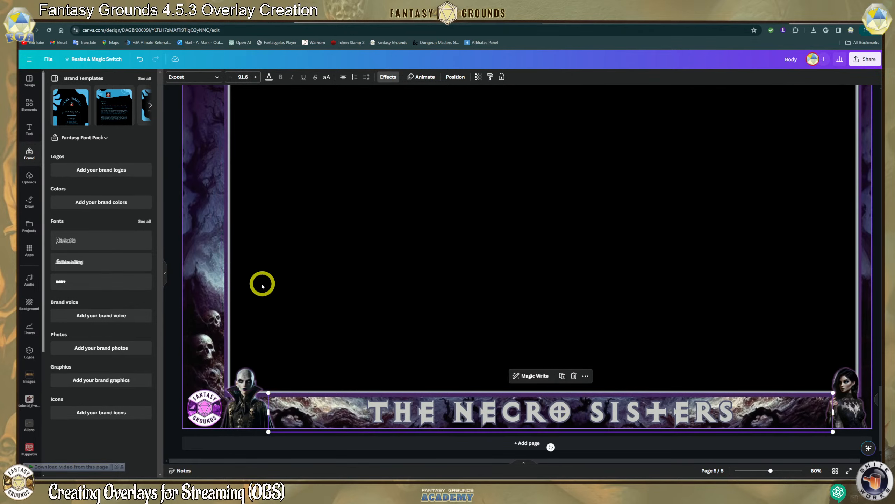
click(339, 409)
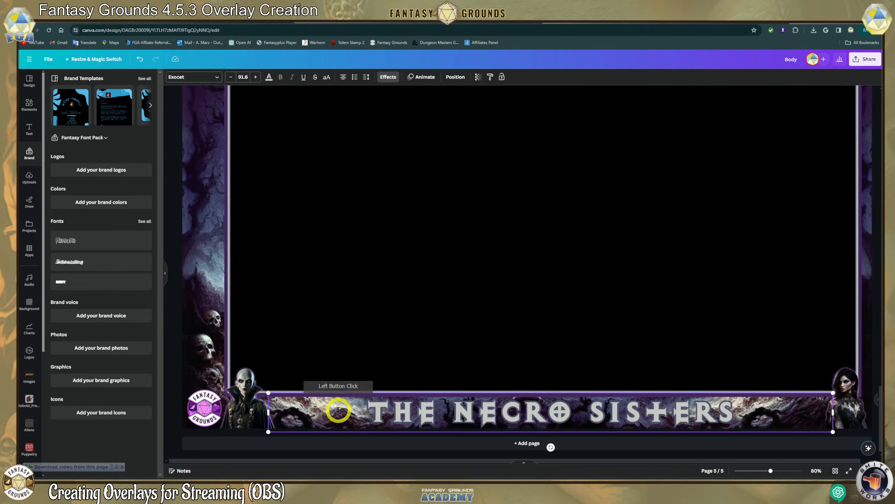
click(362, 330)
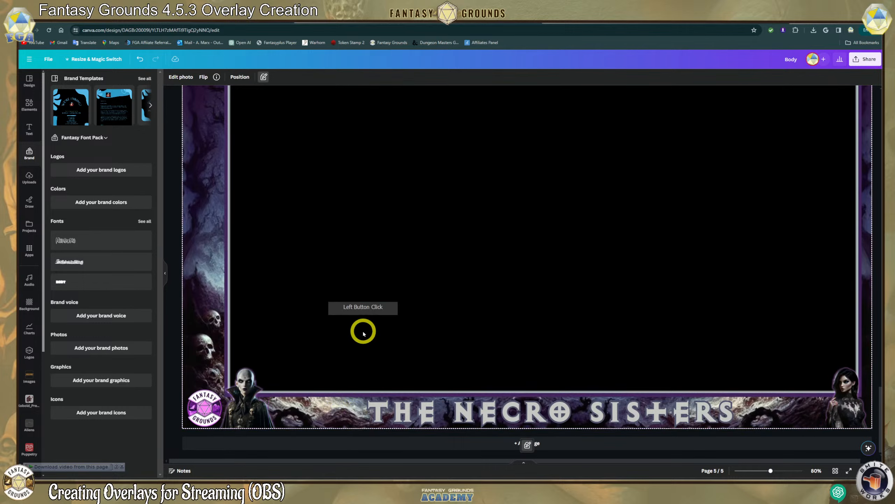
drag(527, 417, 545, 413)
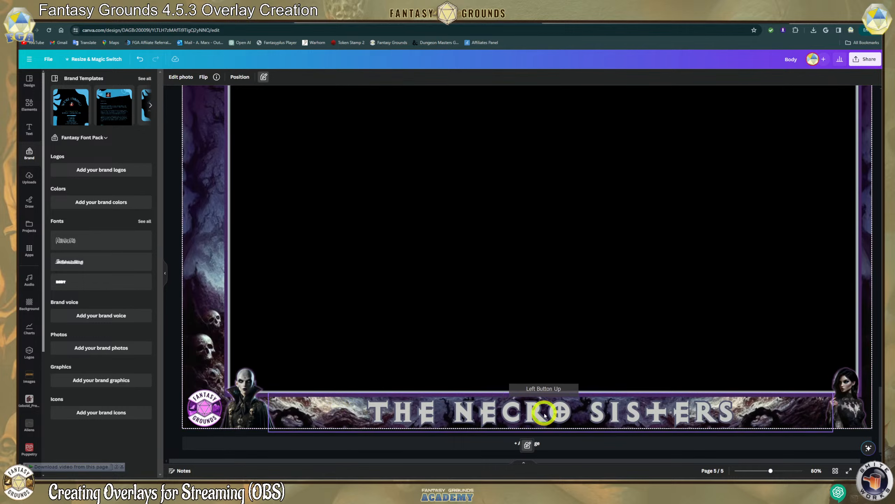
click(297, 417)
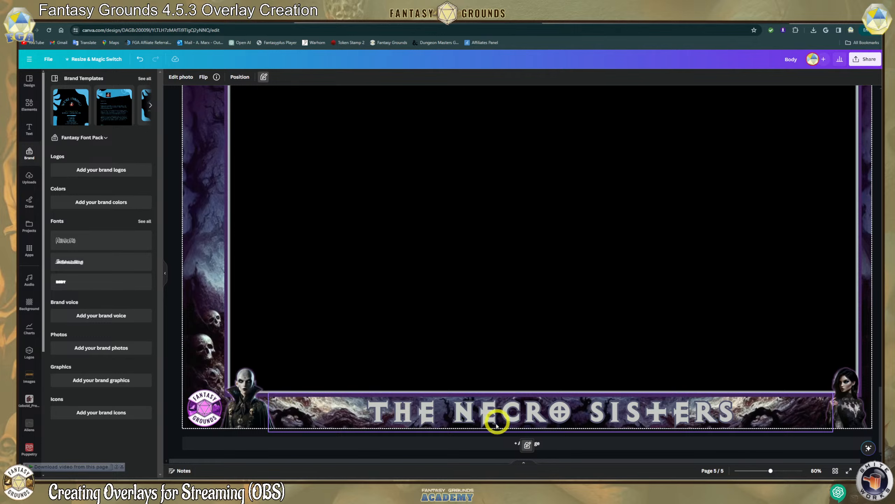
Set the title's font size to 88.
click(439, 405)
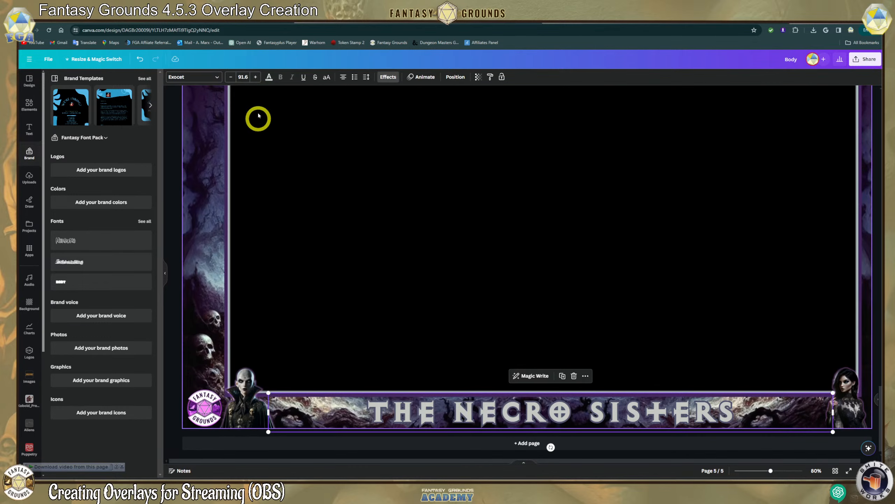
click(247, 75)
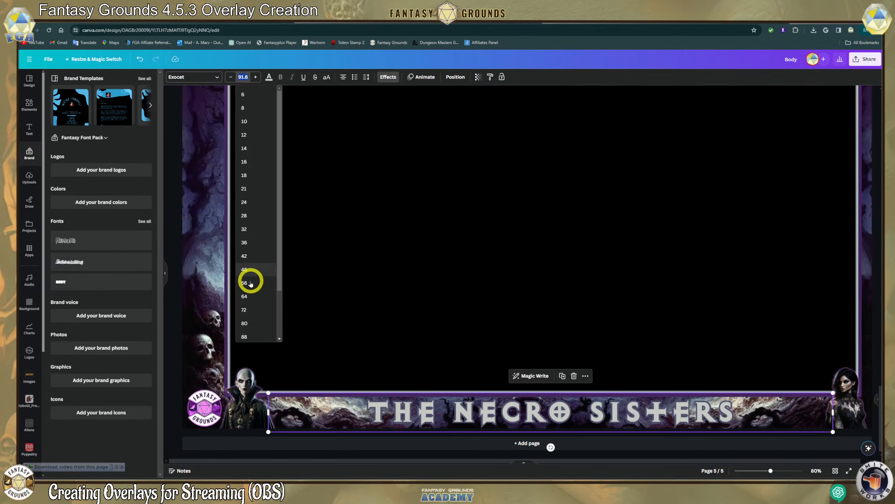
click(253, 298)
click(306, 296)
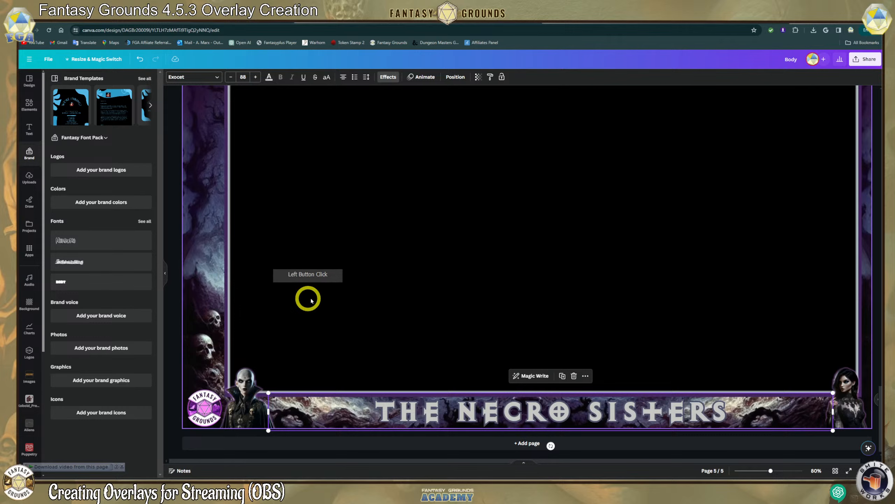
click(555, 396)
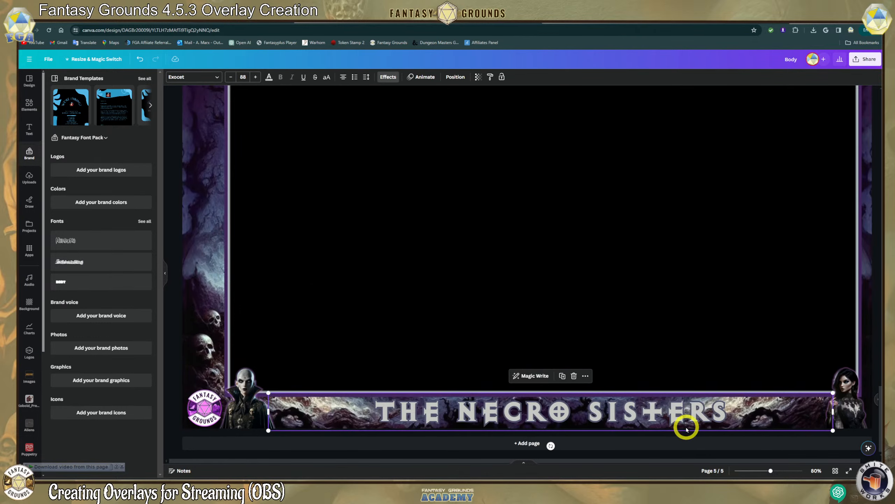
click(476, 413)
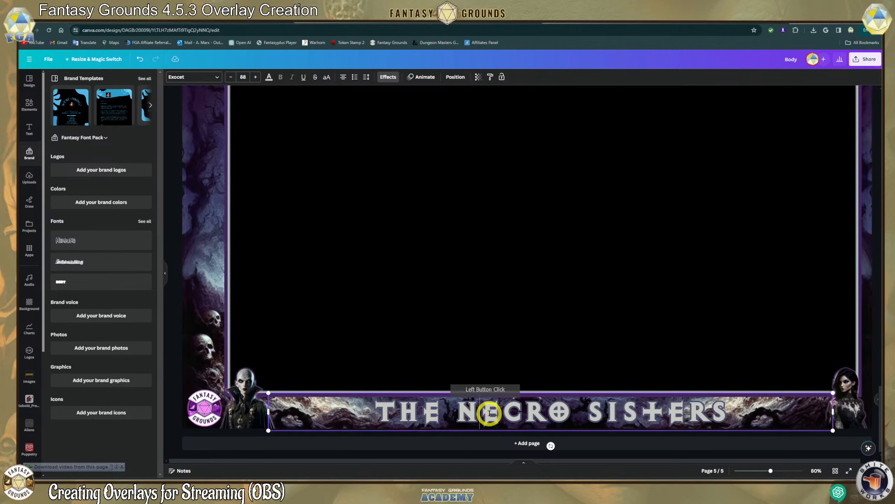
click(360, 410)
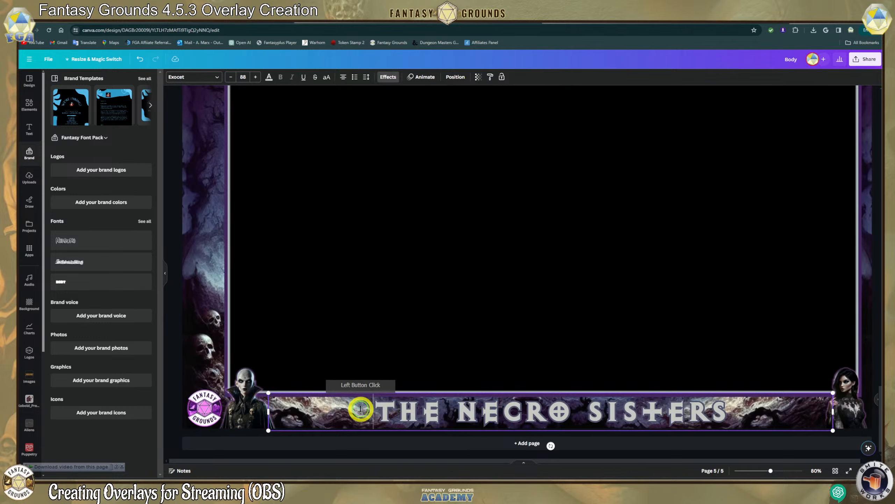
click(461, 350)
click(452, 410)
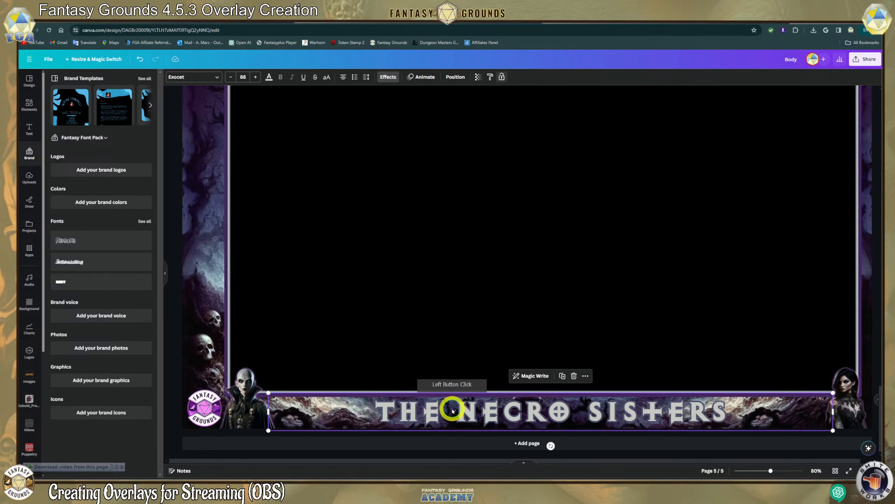
click(380, 411)
click(405, 413)
click(406, 413)
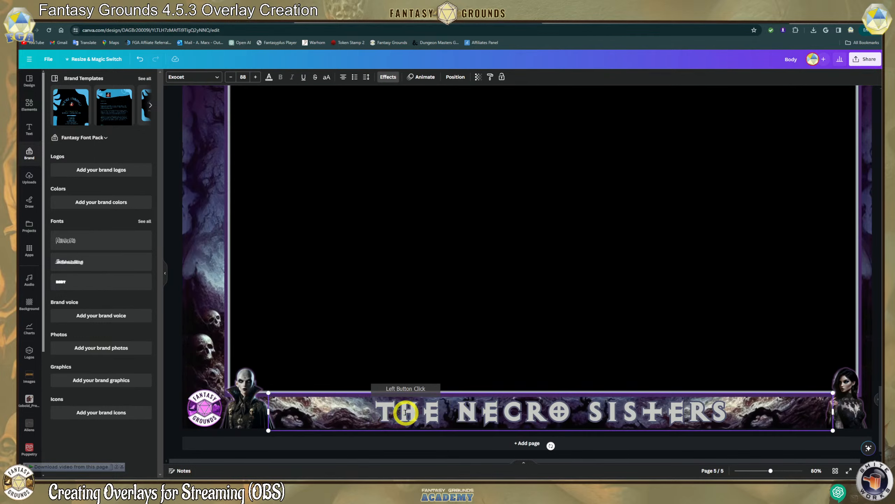
click(462, 384)
click(569, 410)
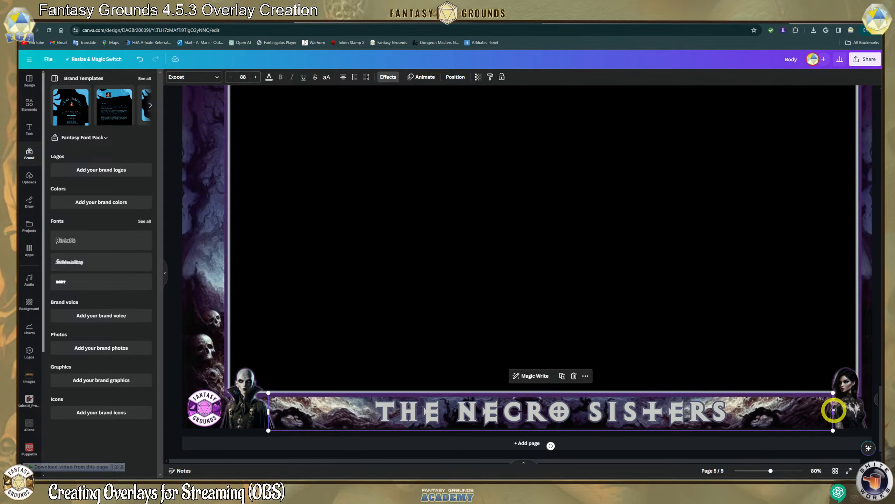
Duplicate the title and move the copy onto the black area above the banner.
right_click(808, 413)
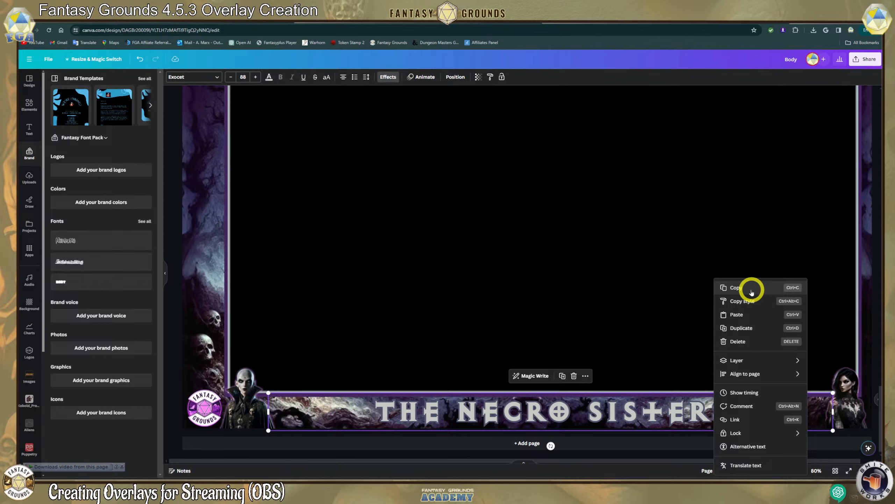
click(562, 375)
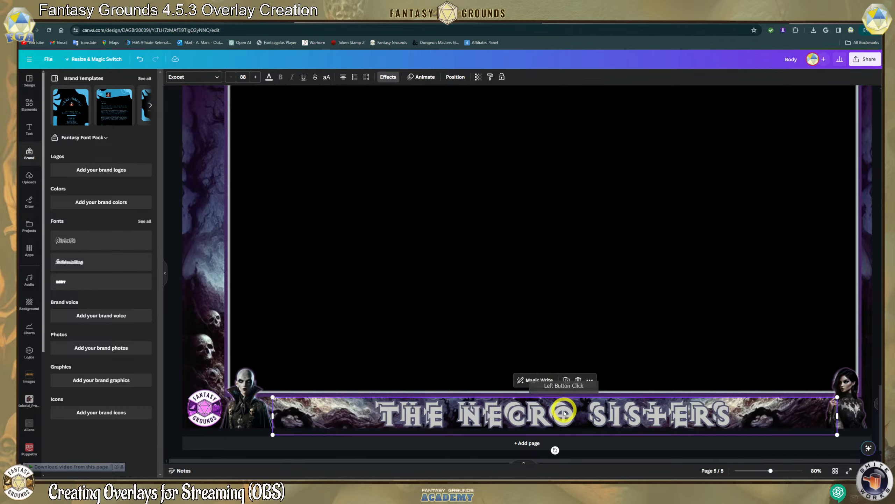
drag(555, 406, 535, 345)
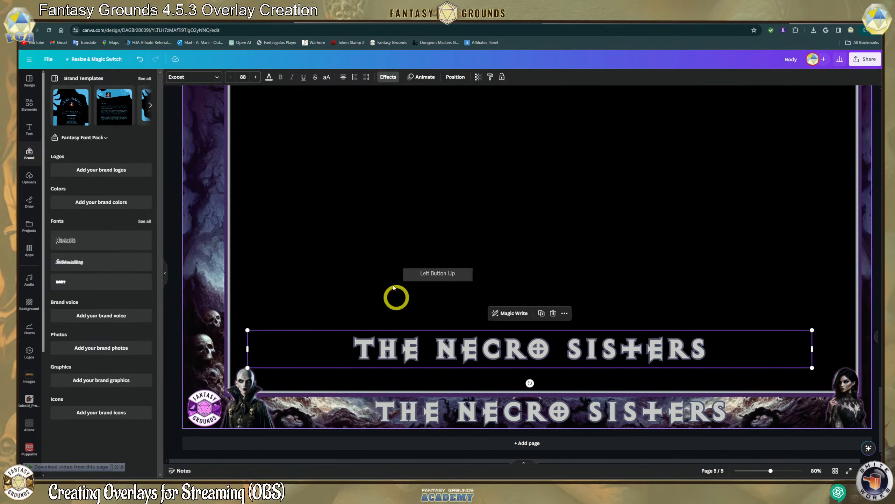
Apply the Hollow effect with thickness 1 to the title copy and lay it exactly over the original title.
click(385, 78)
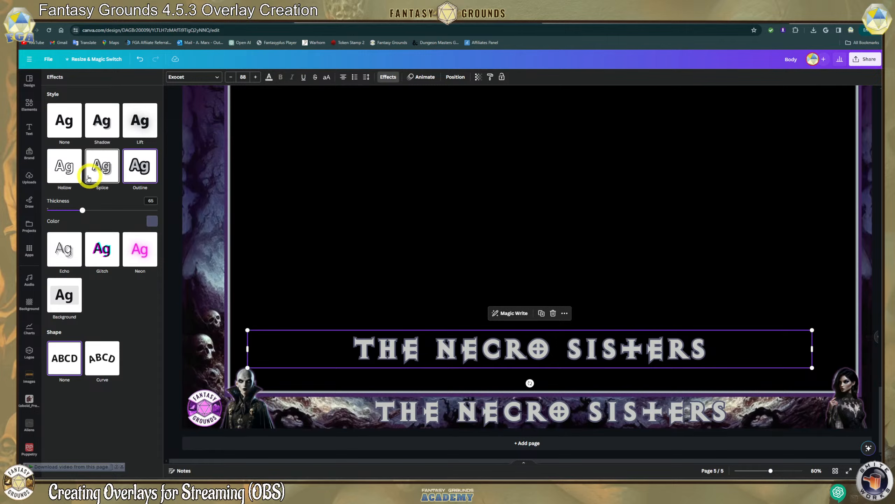
click(65, 167)
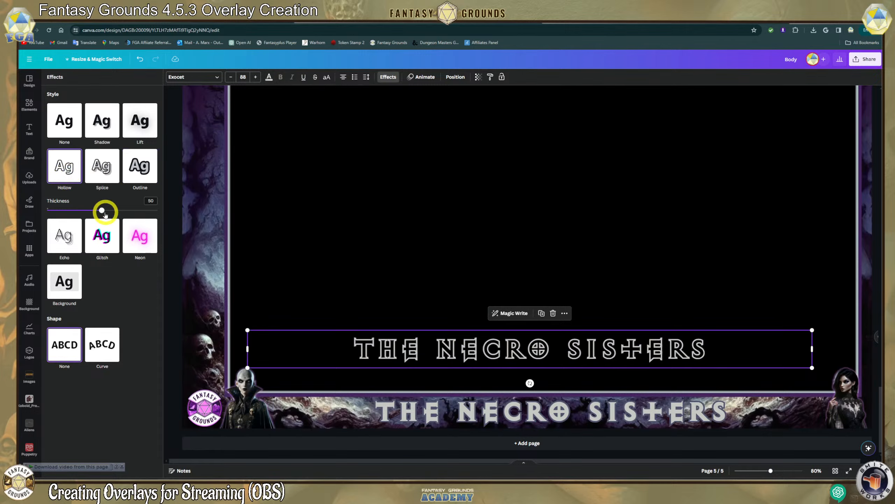
drag(100, 212, 47, 212)
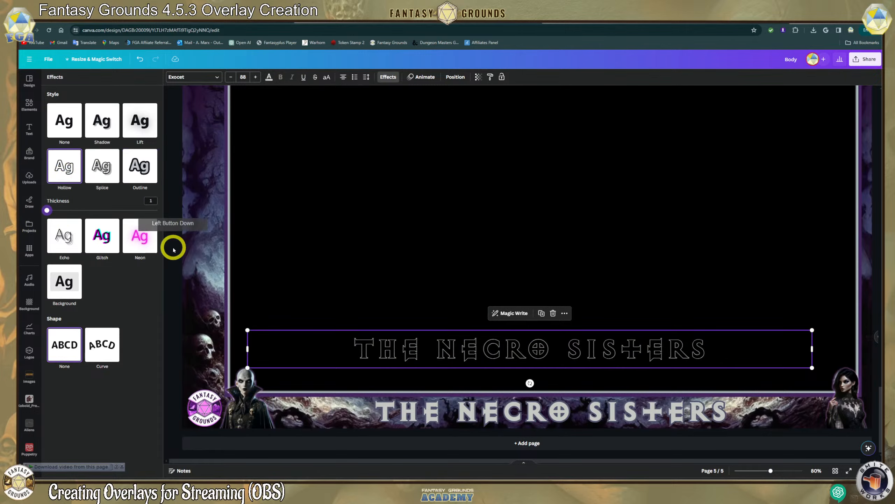
drag(460, 333, 533, 418)
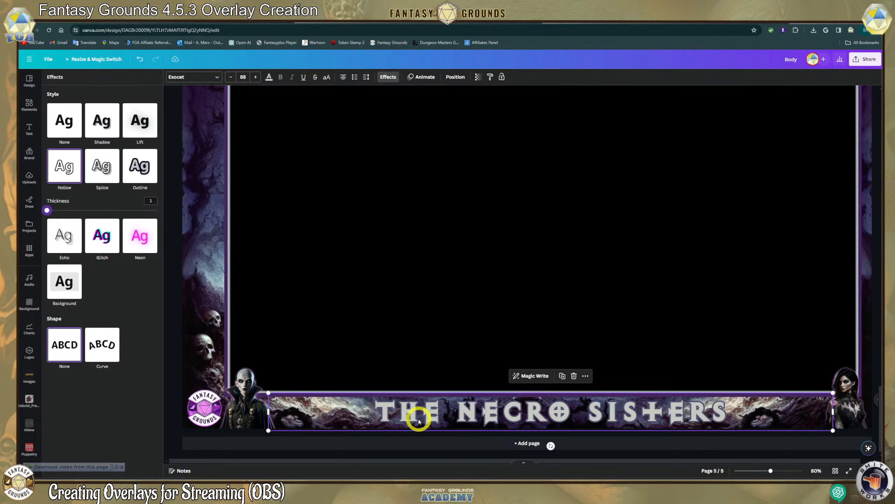
Recolour the hollow title copy with the dark purple taken from the frame image's photo colours.
scroll(465, 423, up, 5)
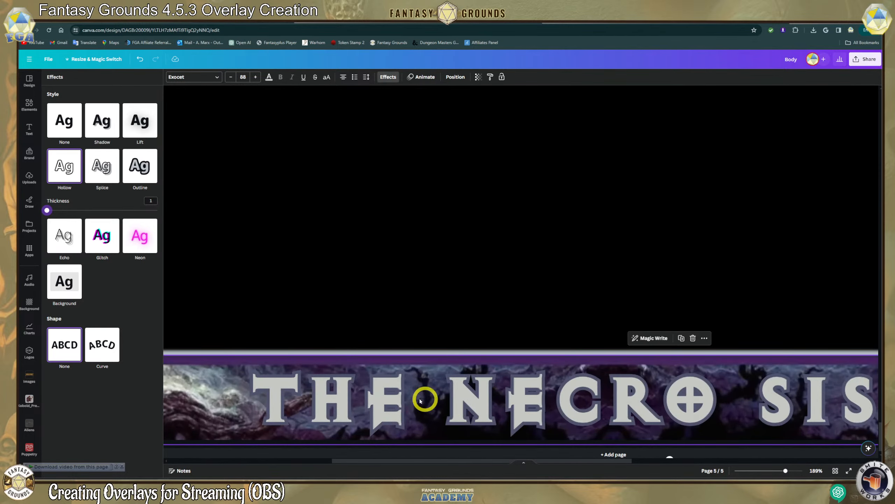
click(453, 77)
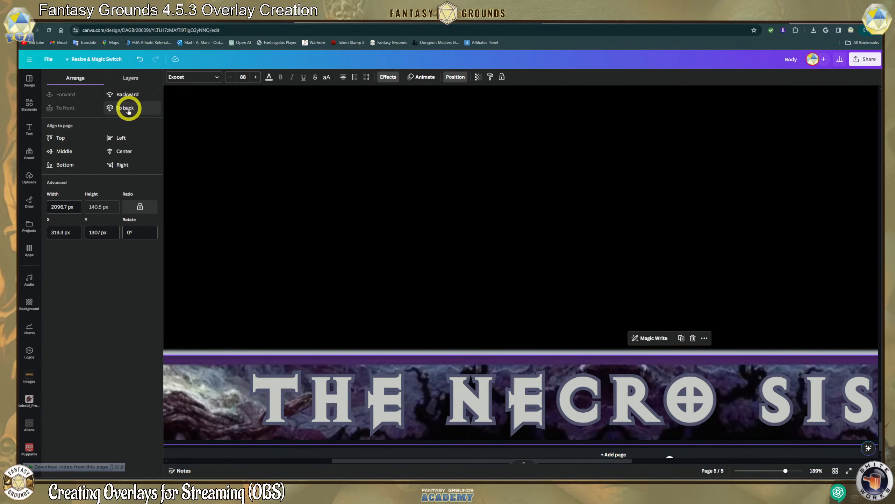
click(280, 383)
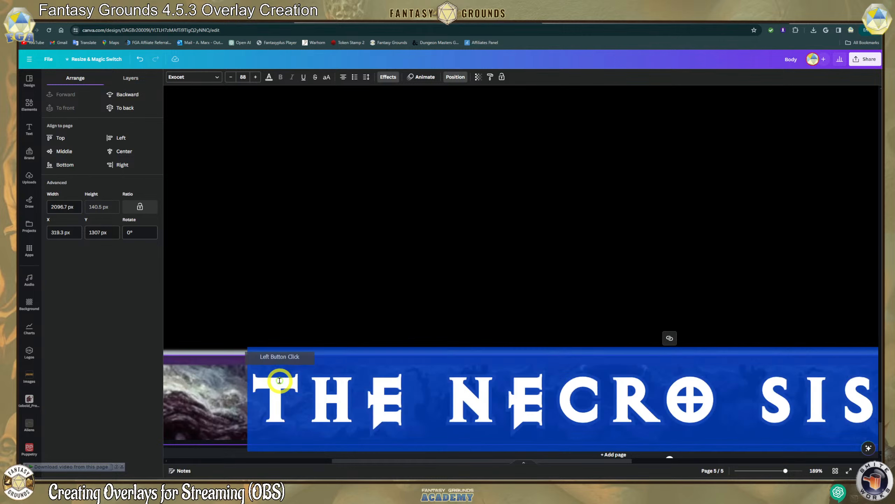
click(269, 77)
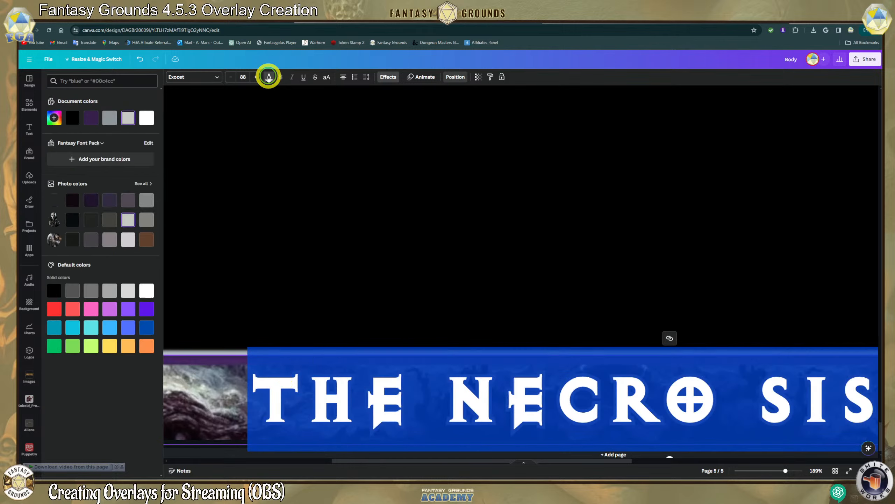
click(95, 204)
click(260, 228)
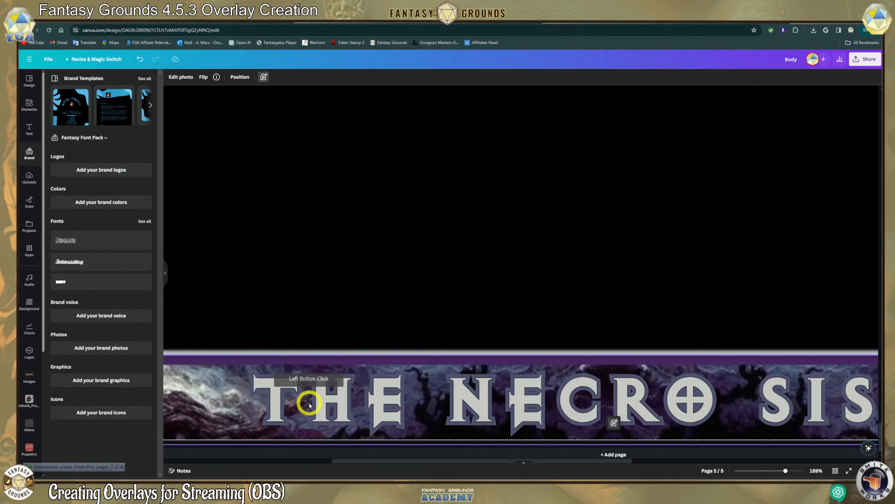
Inspect the hollow outline on the title letters up close and try the brighter violet default colours on it.
scroll(293, 415, up, 5)
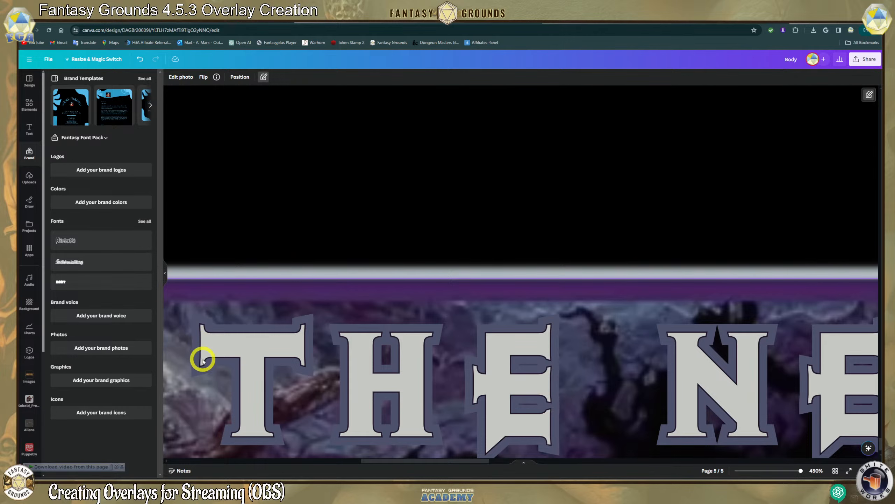
scroll(208, 300, up, 5)
scroll(220, 210, down, 7)
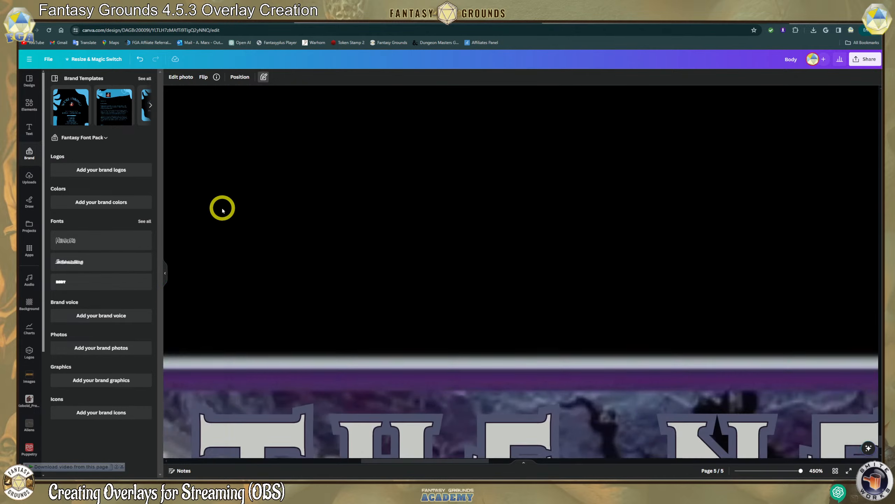
click(259, 301)
scroll(260, 299, down, 1)
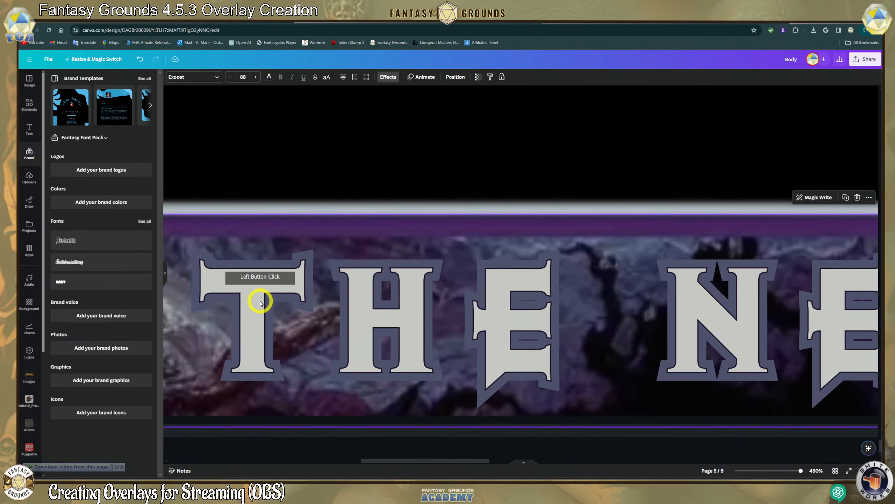
scroll(262, 301, down, 2)
scroll(261, 301, down, 1)
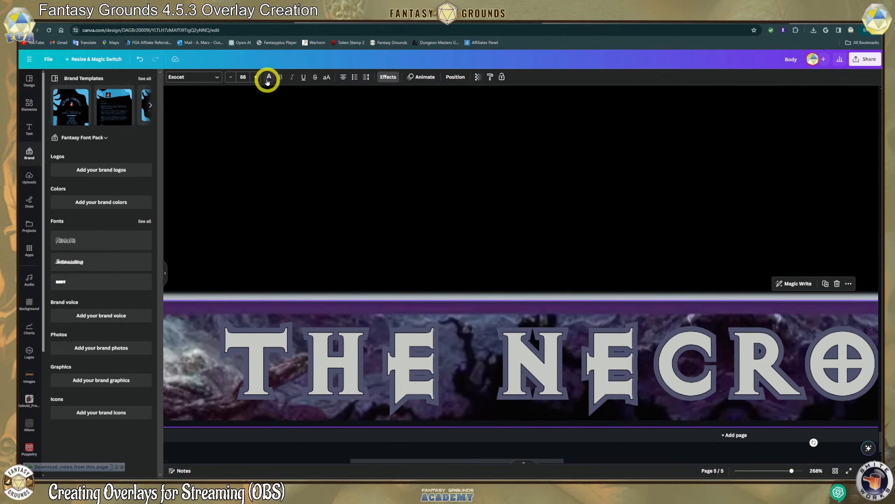
click(269, 76)
click(142, 260)
click(128, 328)
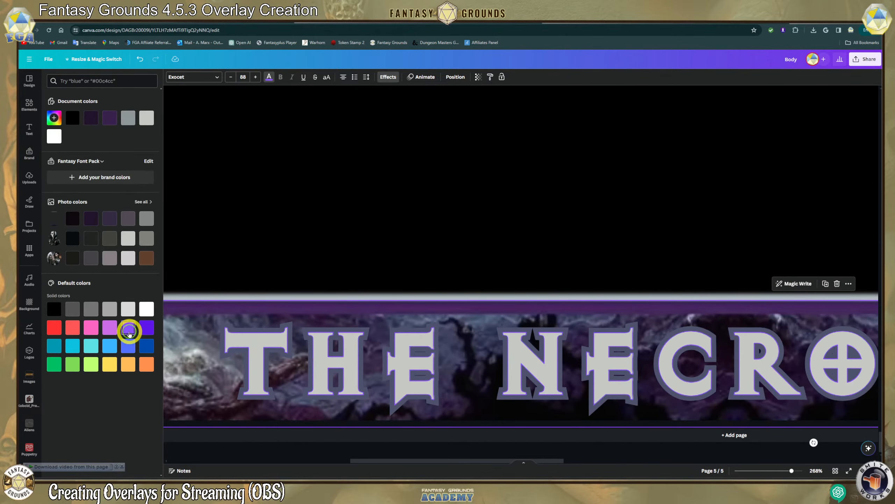
click(146, 329)
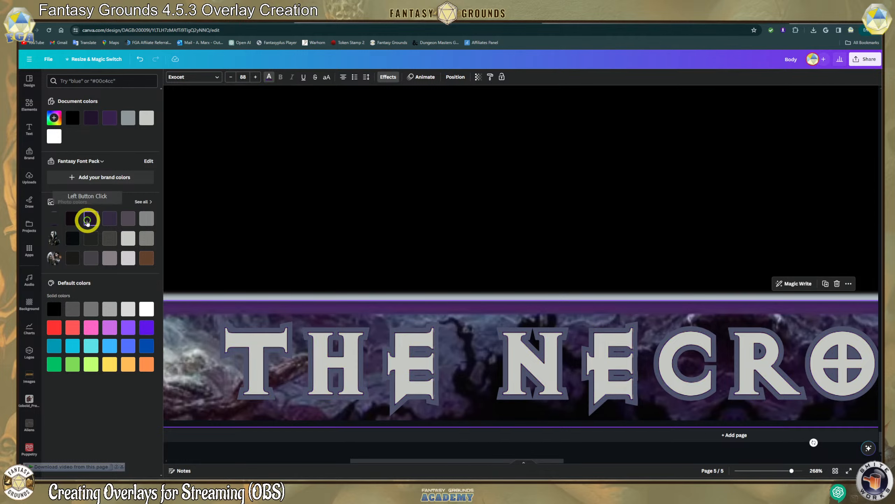
Set the hollow title copy's colour to the dark purple from the frame image's photo colours.
click(107, 223)
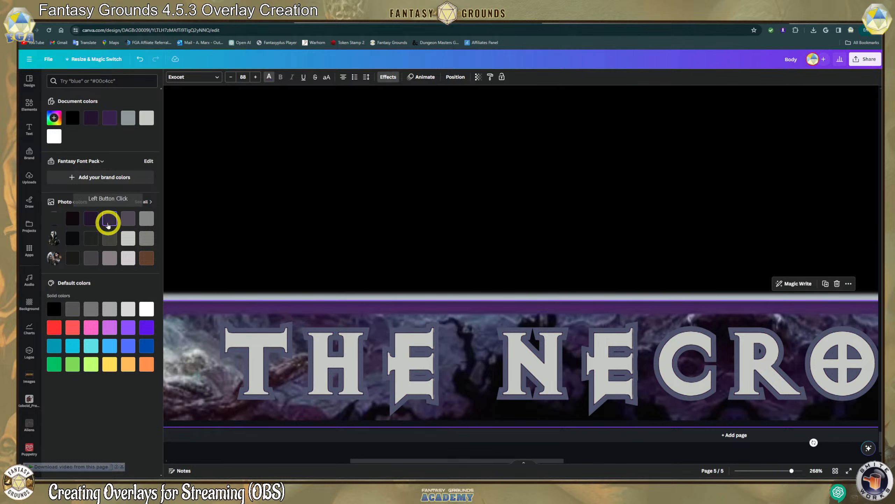
click(90, 219)
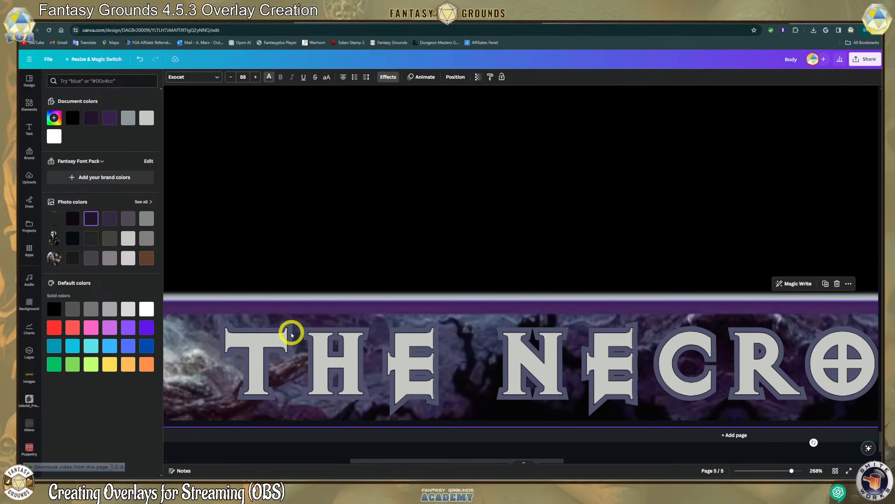
scroll(291, 335, down, 5)
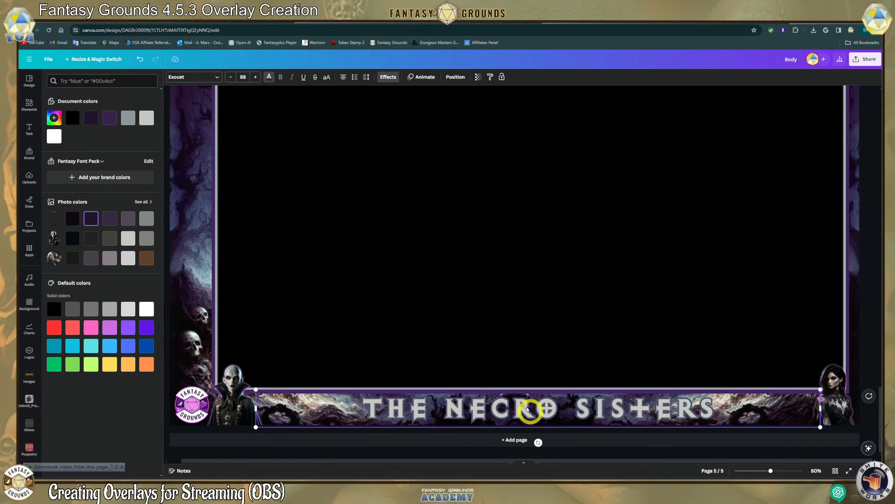
Try to select the original title beneath the hollow copy directly on the banner.
click(441, 361)
click(586, 405)
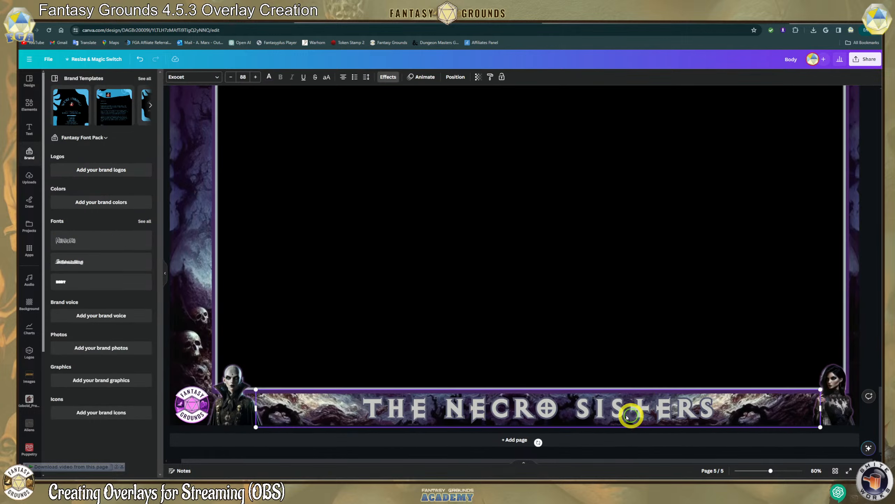
click(428, 405)
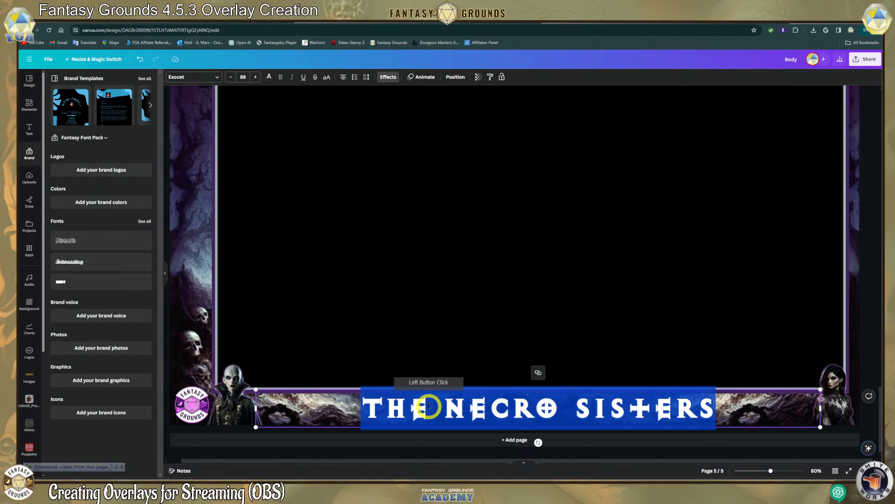
click(352, 380)
click(390, 419)
click(393, 414)
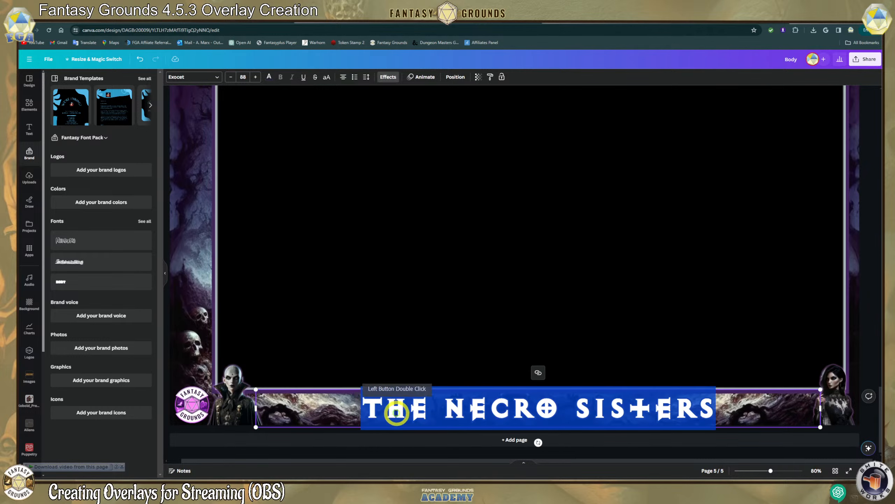
click(352, 406)
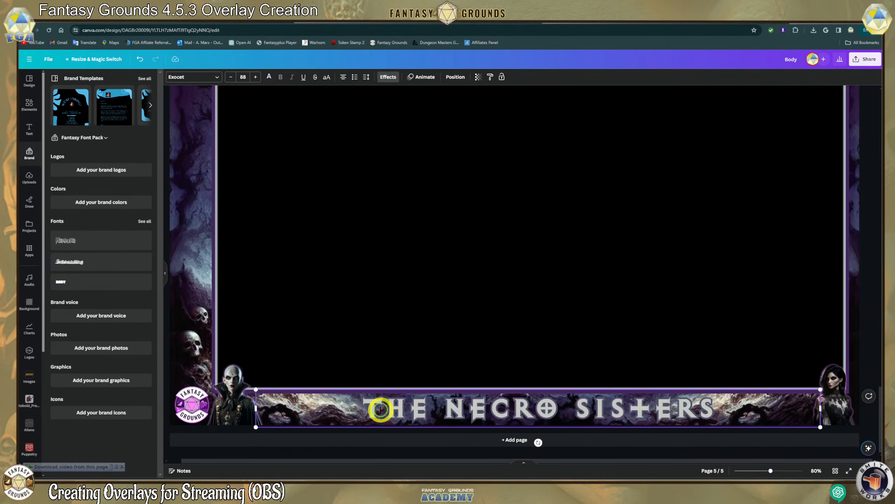
click(370, 404)
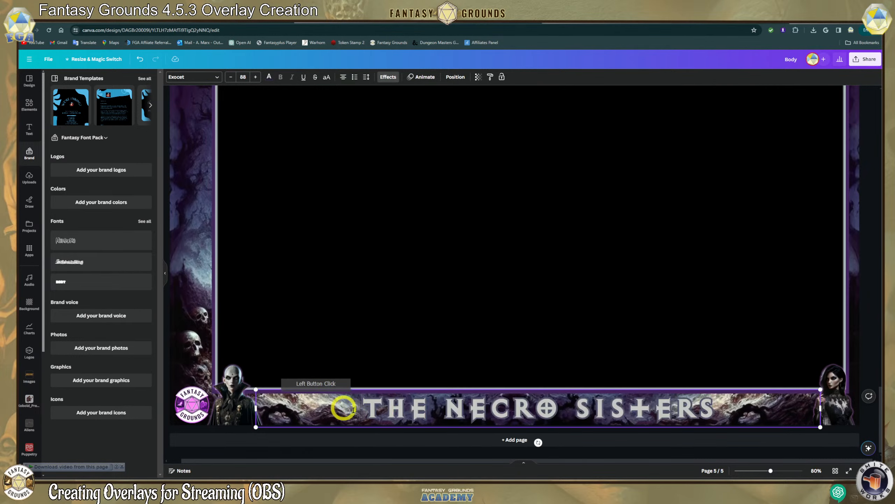
click(430, 409)
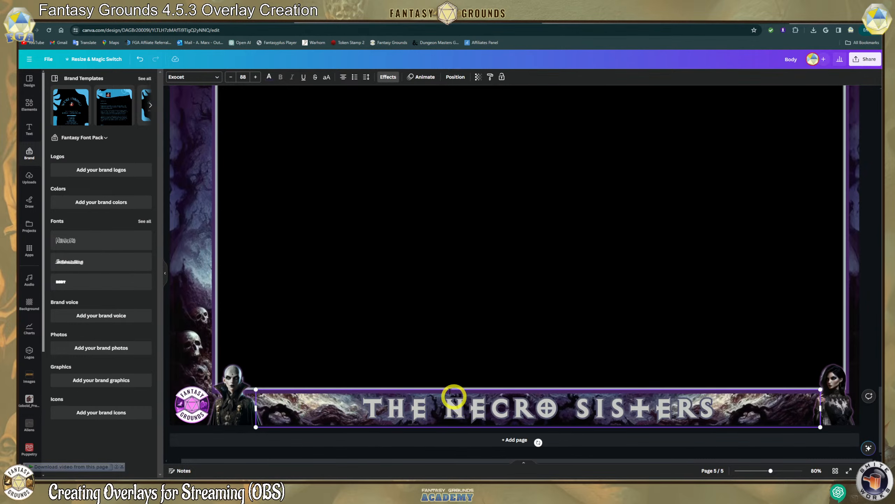
click(429, 423)
click(474, 408)
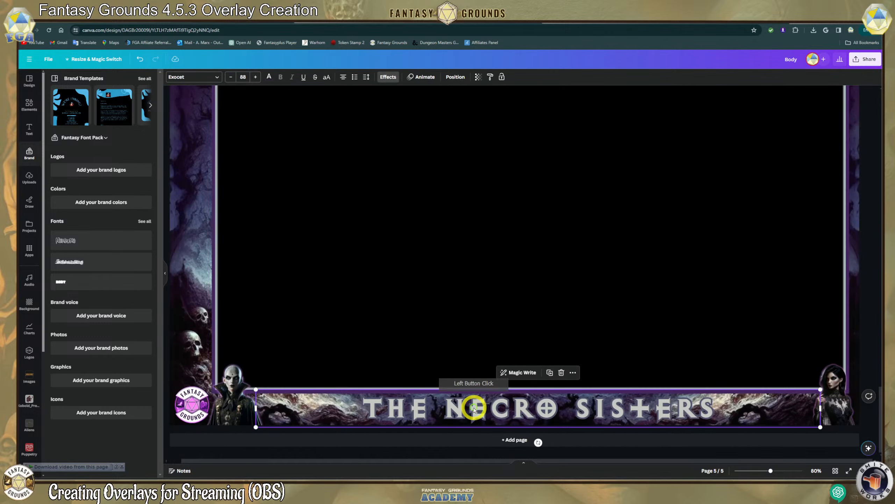
click(430, 360)
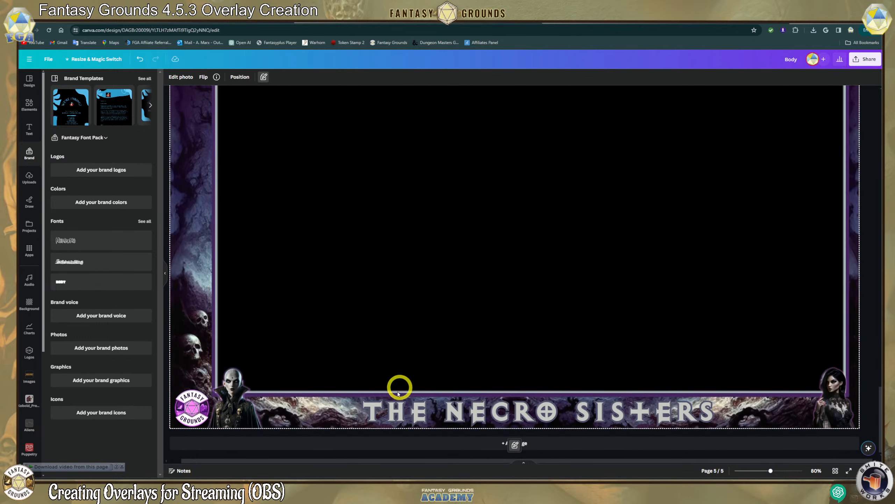
Show the page's layers and select the original title's layer beneath the hollow copy.
click(395, 410)
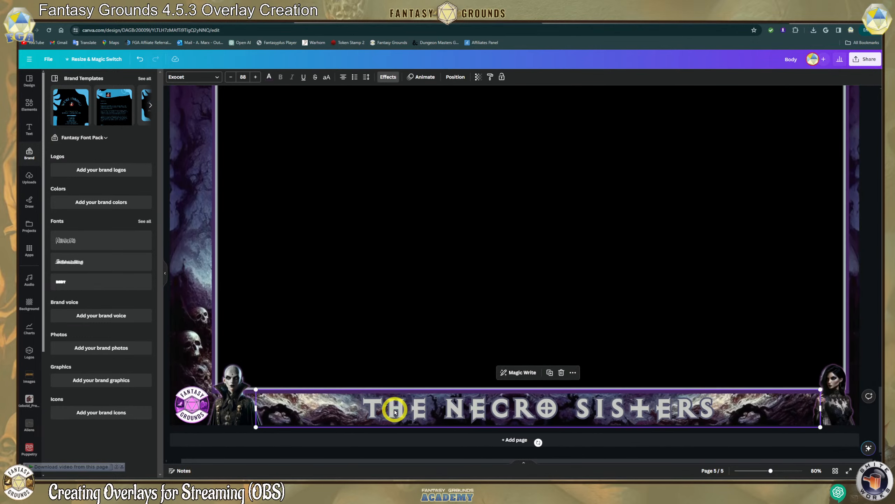
right_click(394, 410)
mouse_move(422, 360)
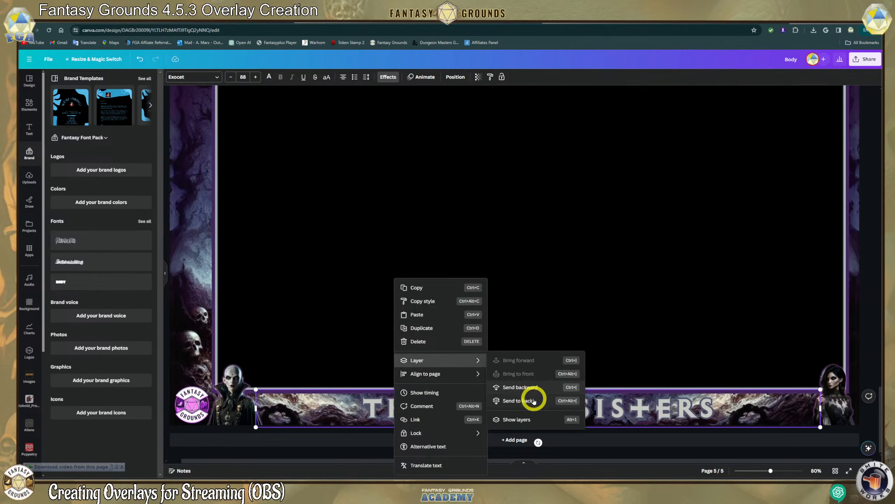
click(529, 419)
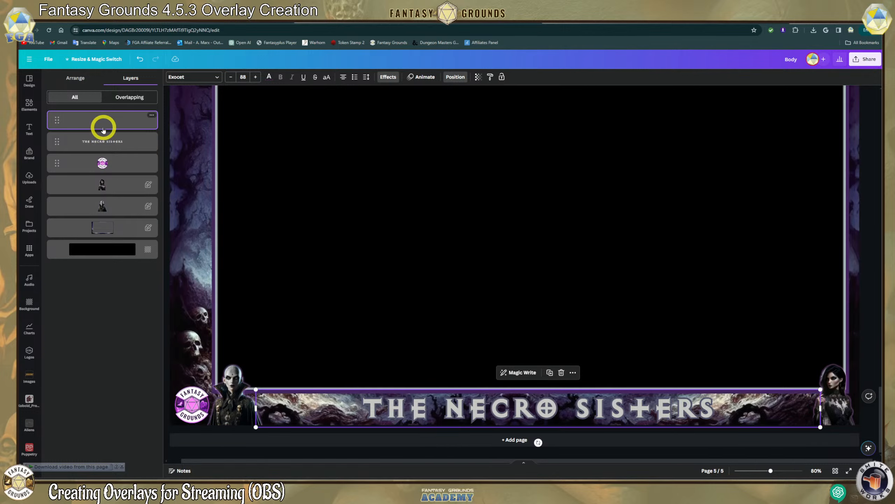
drag(67, 139, 70, 125)
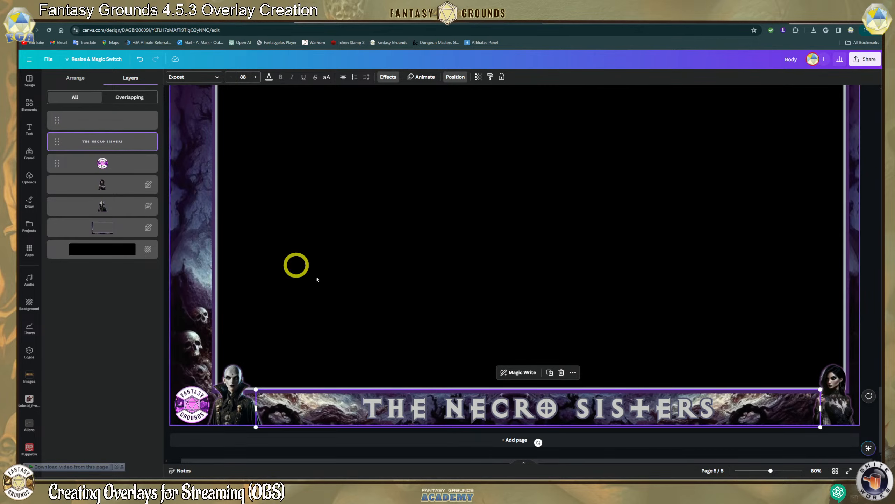
click(263, 226)
click(93, 77)
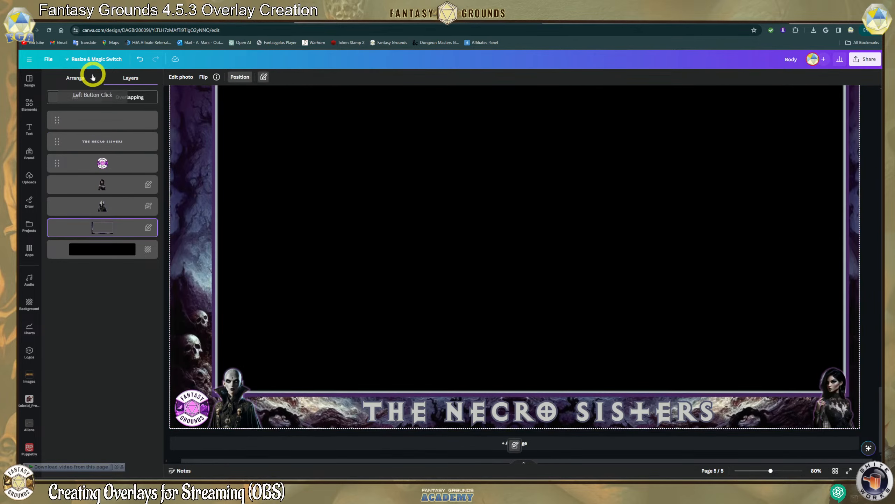
click(583, 410)
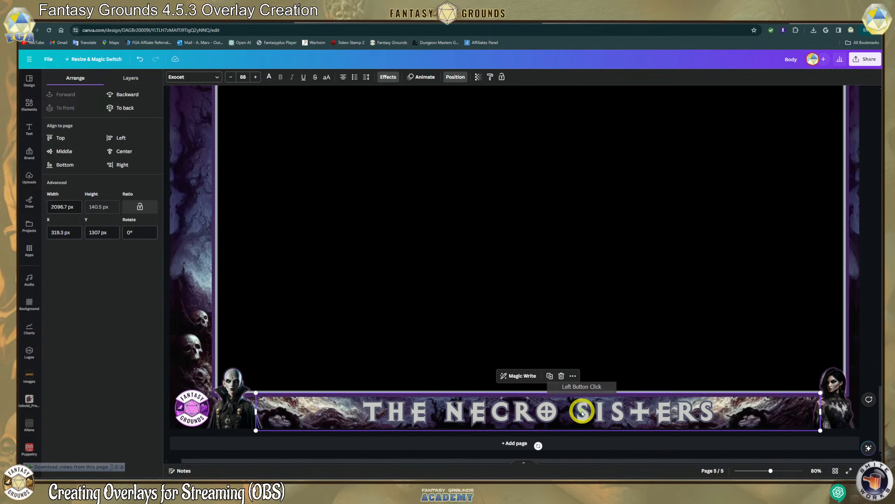
click(418, 413)
click(359, 369)
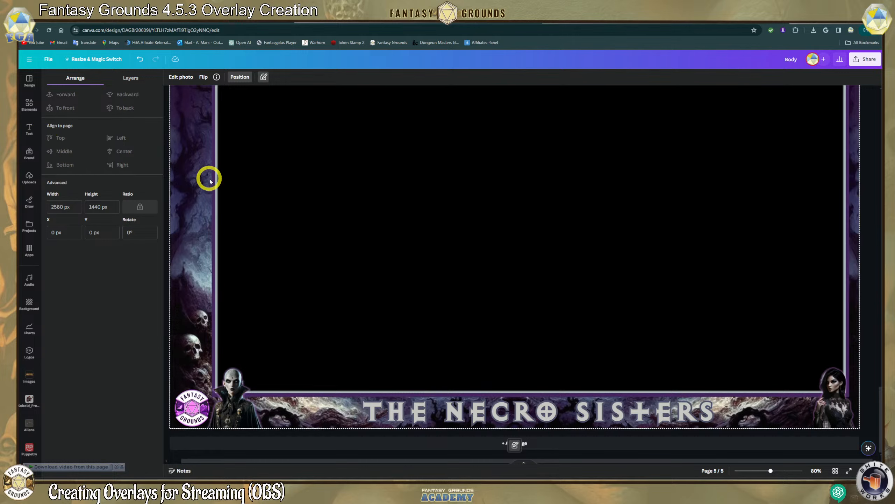
Add the recently used smoke graphic to the page and move it over the title banner, against the page's lower-left corner.
scroll(211, 182, up, 3)
scroll(221, 170, down, 2)
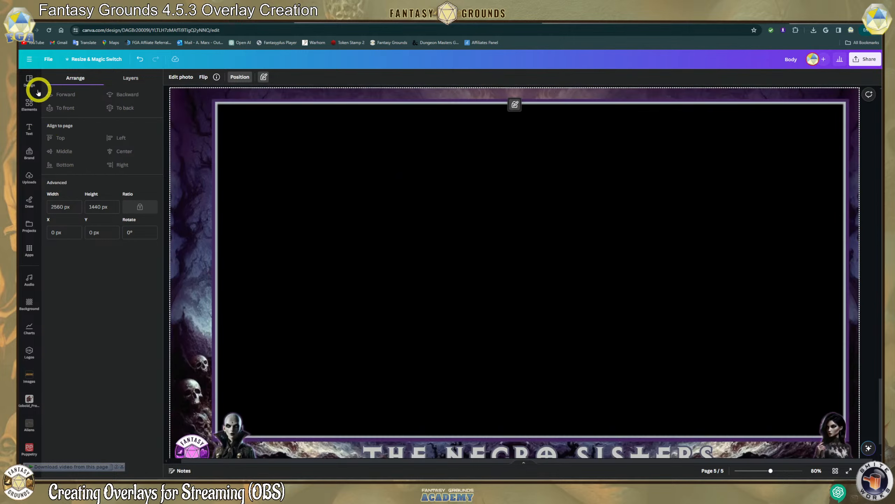
click(29, 105)
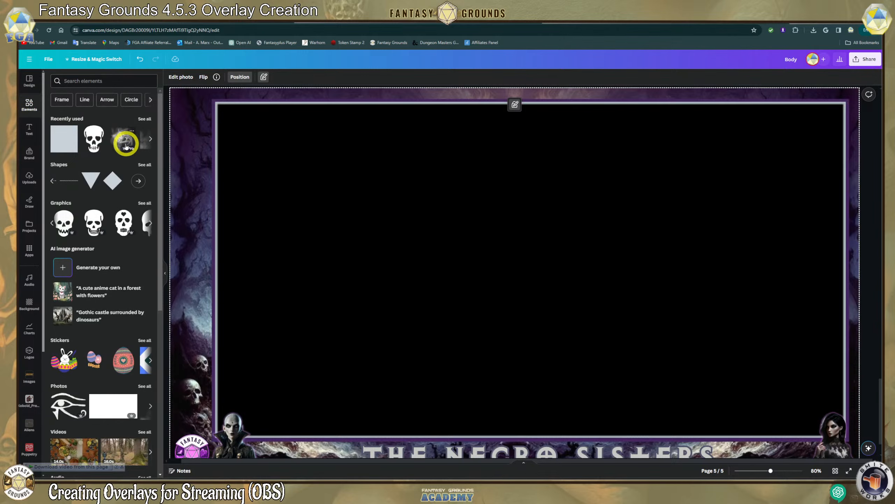
click(151, 140)
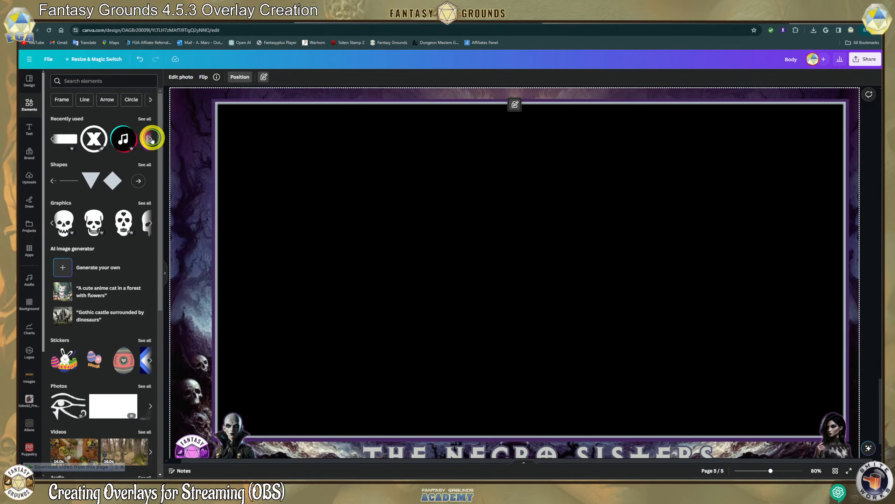
click(51, 140)
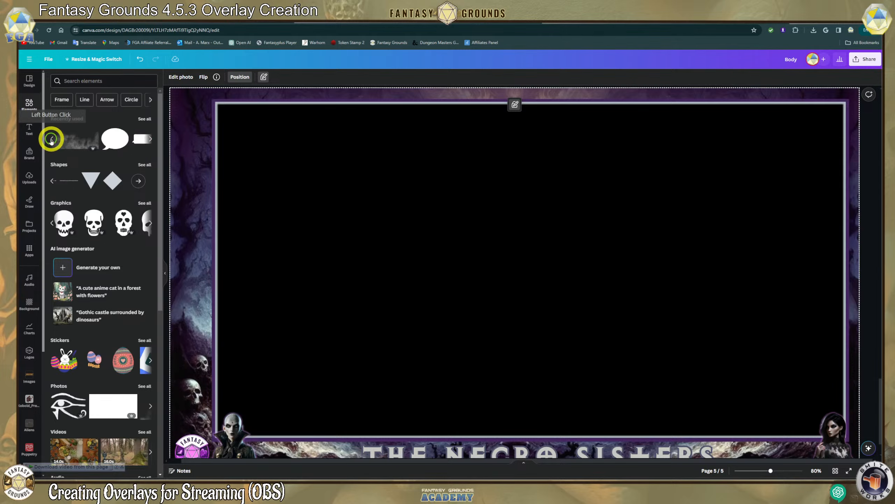
click(84, 139)
scroll(423, 286, down, 2)
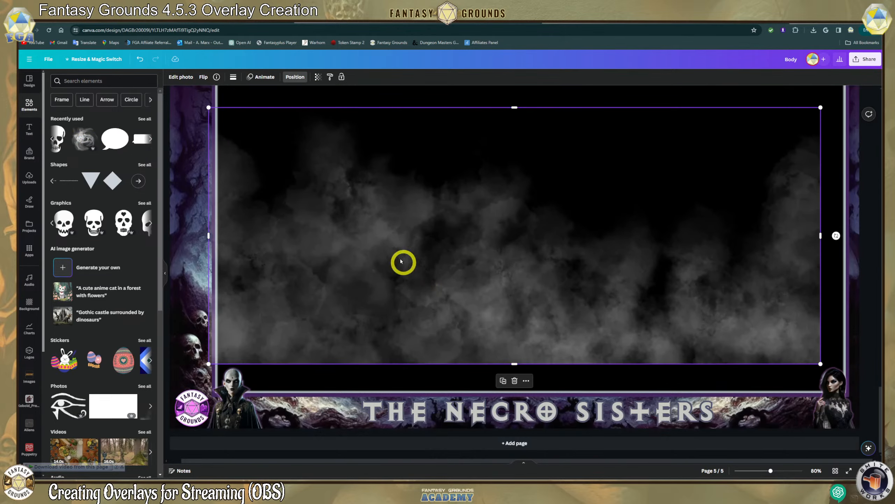
drag(401, 261, 356, 311)
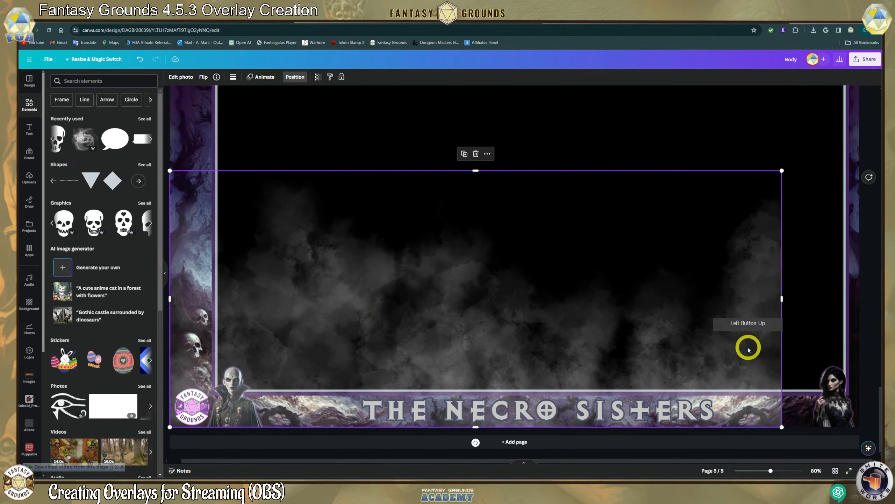
Enlarge the smoke graphic to about 2551 × 1061 px across the page's lower part and centre it horizontally on the page.
drag(782, 170, 858, 146)
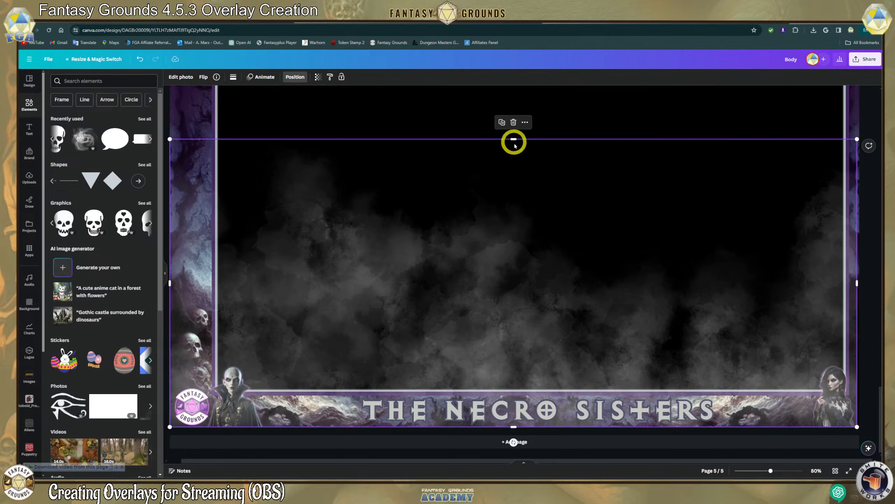
mouse_move(513, 139)
mouse_down()
mouse_move(510, 214)
mouse_move(504, 135)
mouse_move(505, 143)
mouse_up()
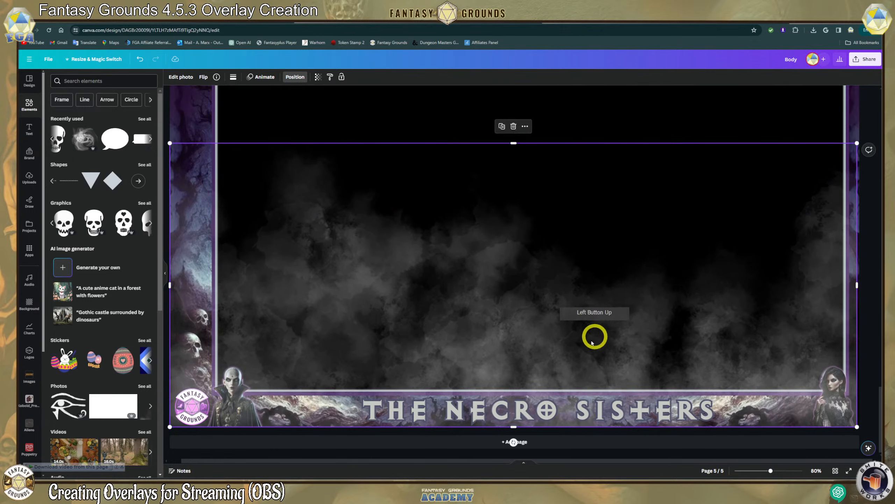
click(293, 79)
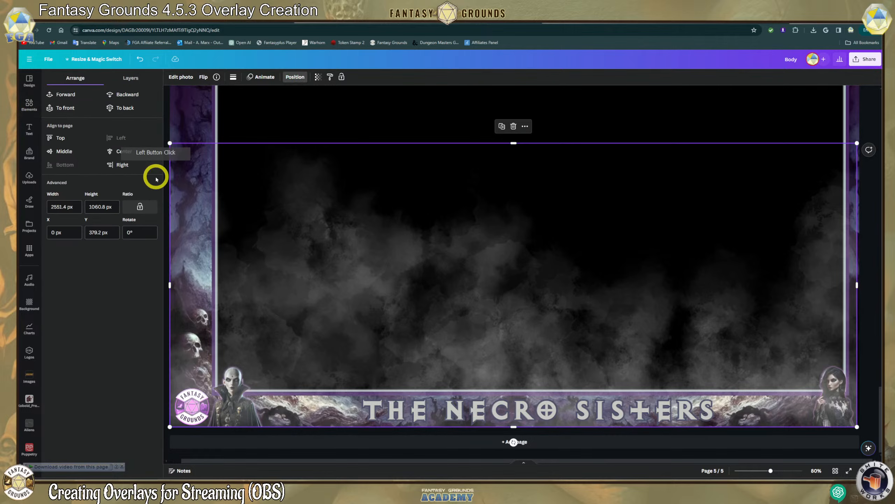
click(125, 151)
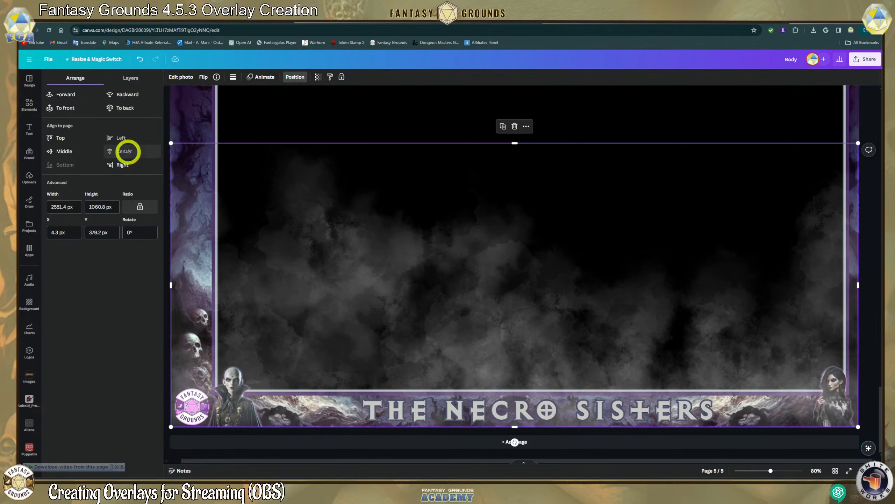
Send the smoke graphic backward to the bottom of the layer stack, then bring it forward by one layer.
click(127, 96)
click(126, 95)
click(126, 94)
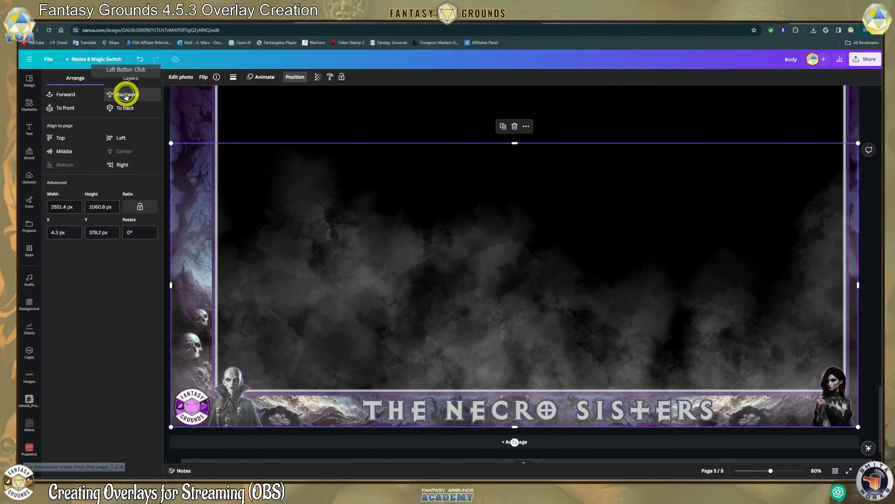
click(126, 94)
click(126, 94)
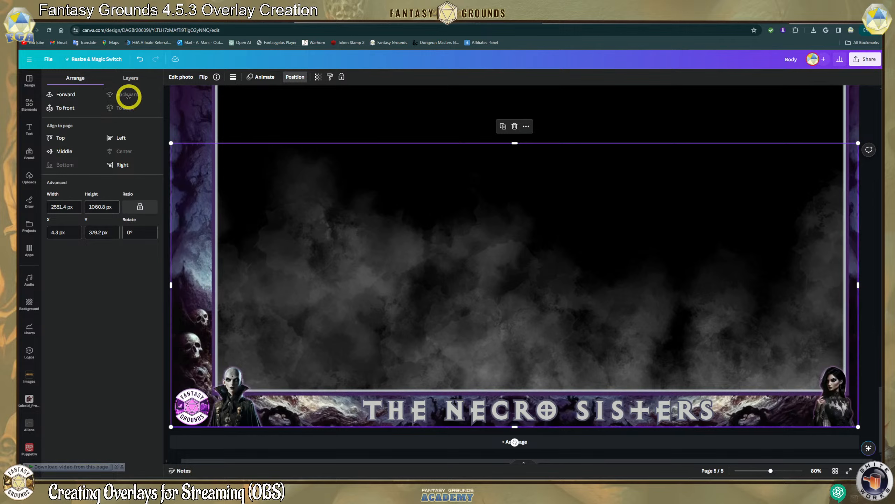
click(64, 96)
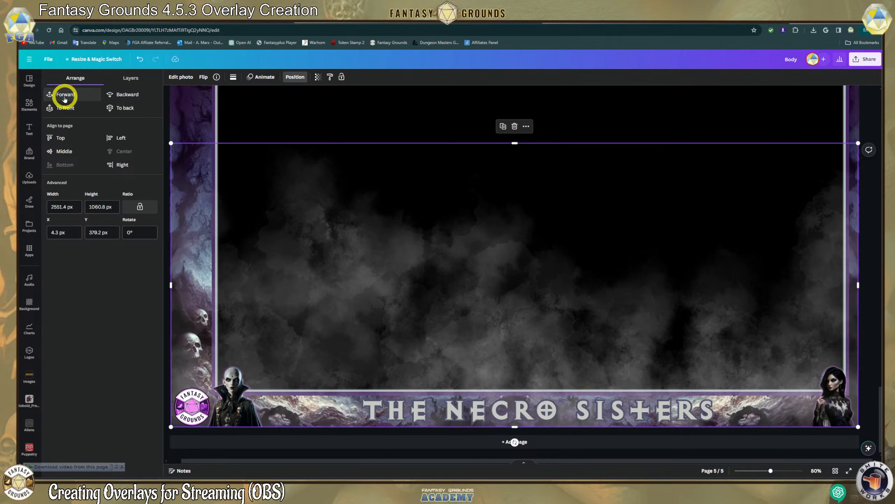
Lower the smoke graphic's transparency setting until it is only a faint haze behind the portraits and title.
click(317, 80)
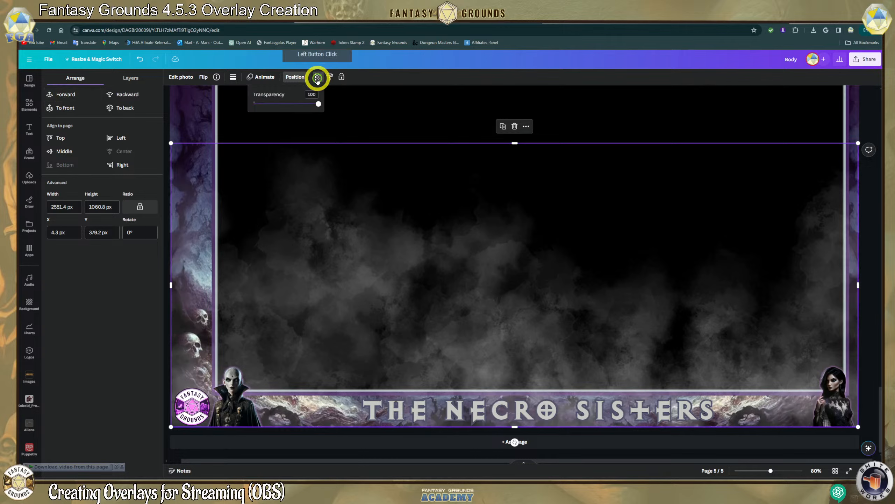
drag(311, 103, 274, 104)
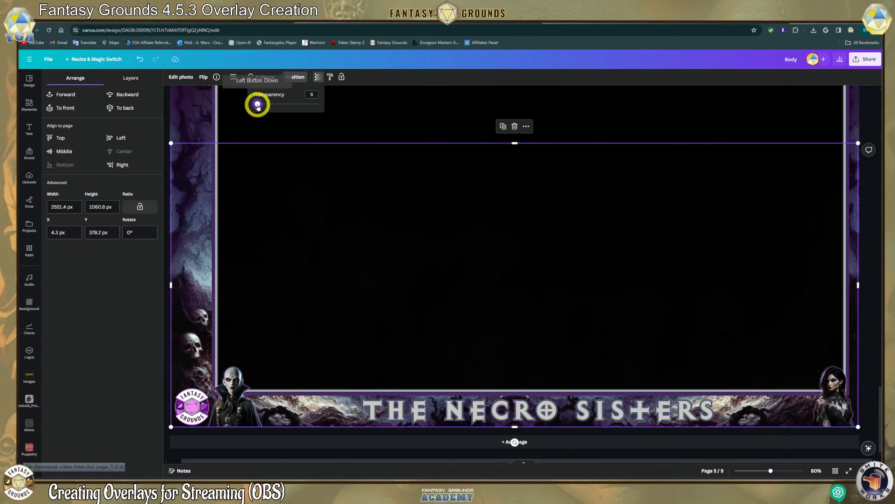
click(428, 254)
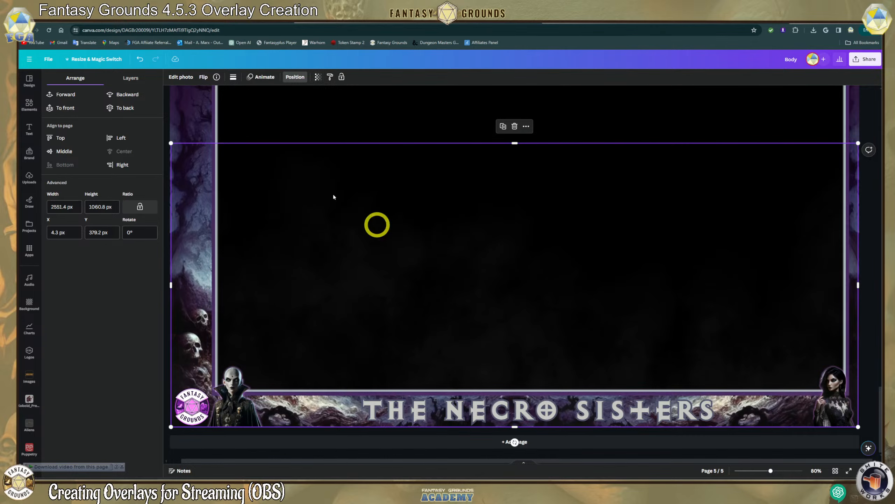
Examine the faint smoke against the frame and the title banner over the whole height of page 5.
click(254, 113)
scroll(376, 302, up, 3)
scroll(376, 302, down, 3)
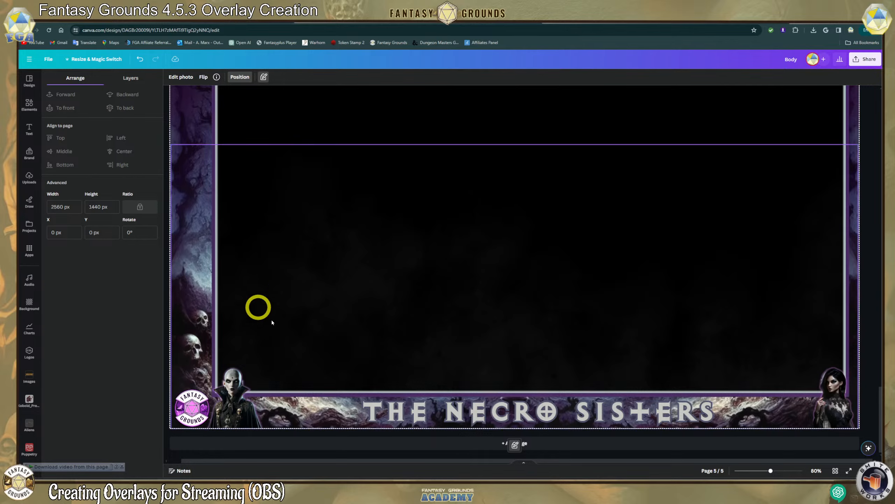
scroll(271, 290, up, 3)
scroll(276, 286, down, 1)
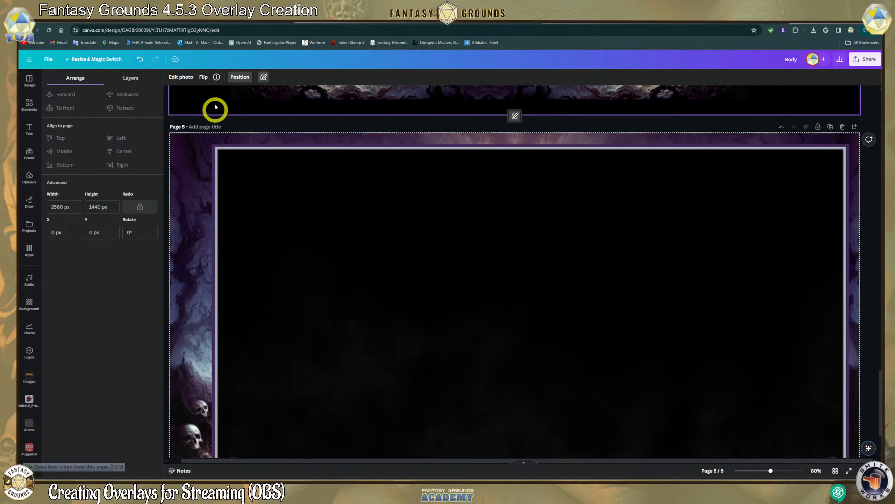
scroll(300, 300, down, 3)
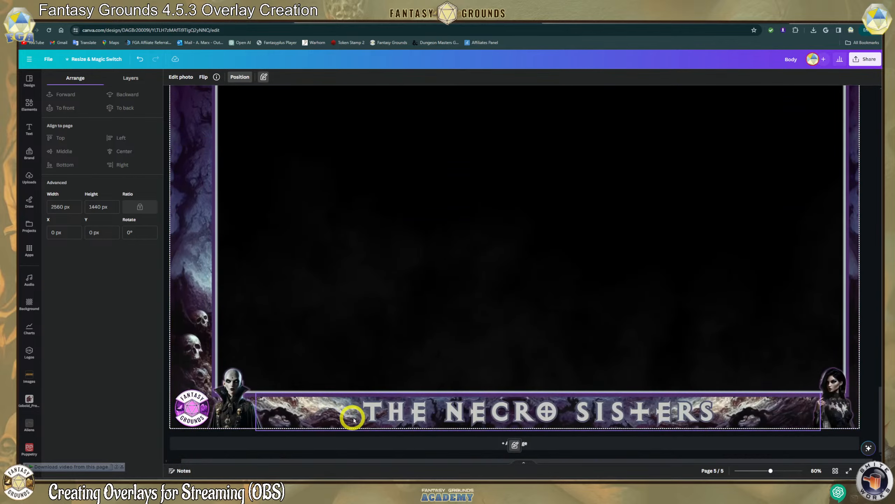
click(390, 419)
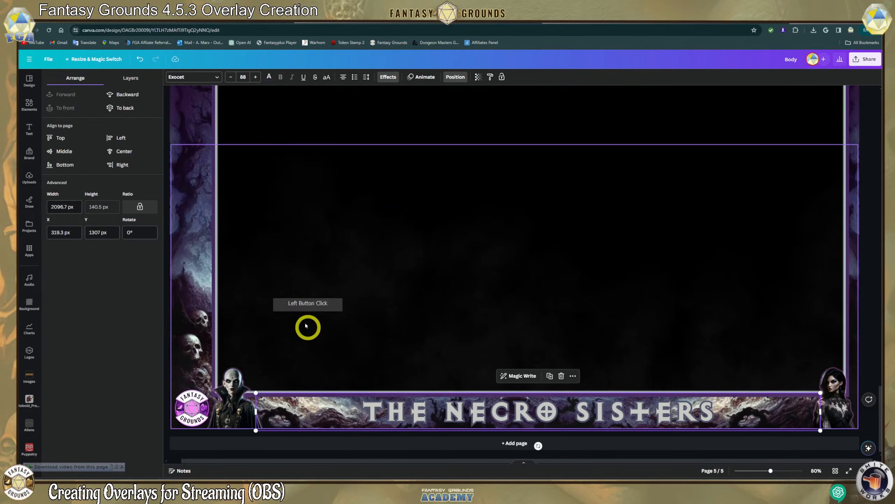
click(224, 256)
scroll(220, 262, up, 3)
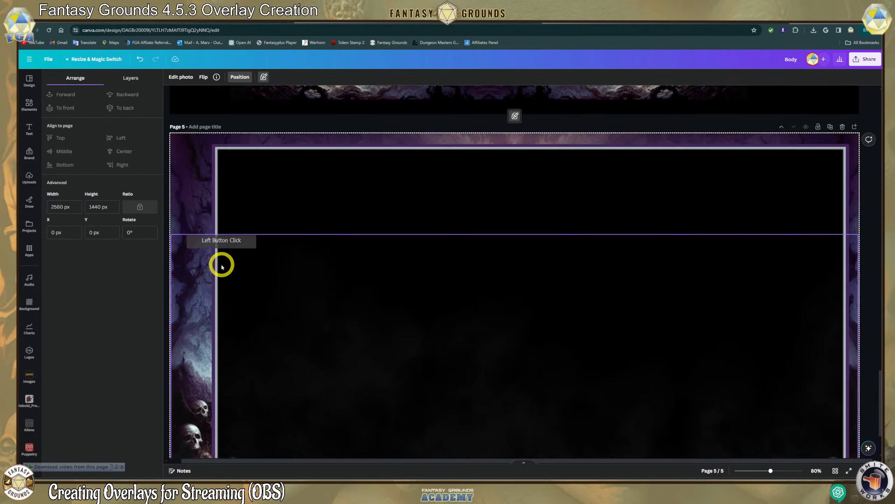
scroll(193, 254, down, 1)
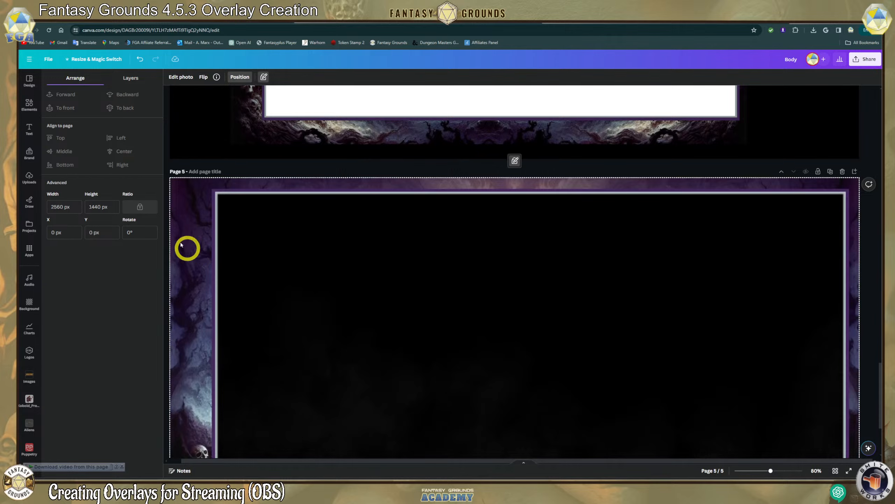
Add the recently used swirling smoke graphic, shrink it to about the banner's height and place it over the O of "NECRO".
click(29, 114)
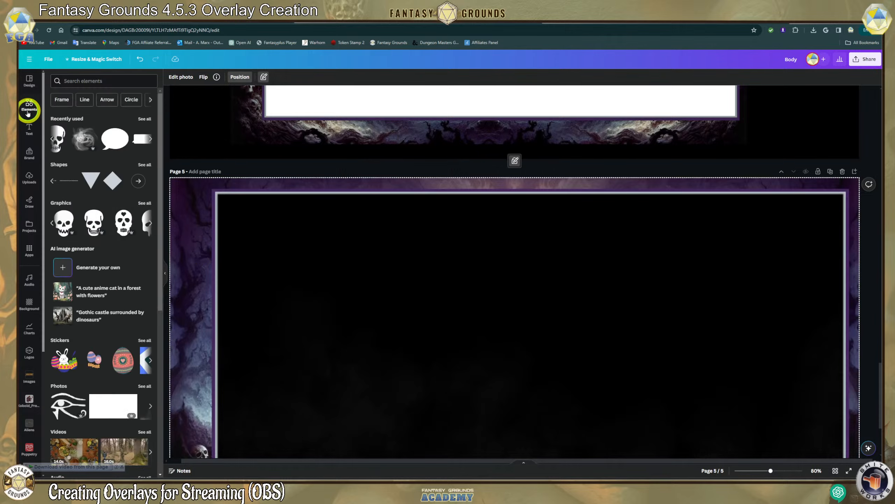
click(80, 138)
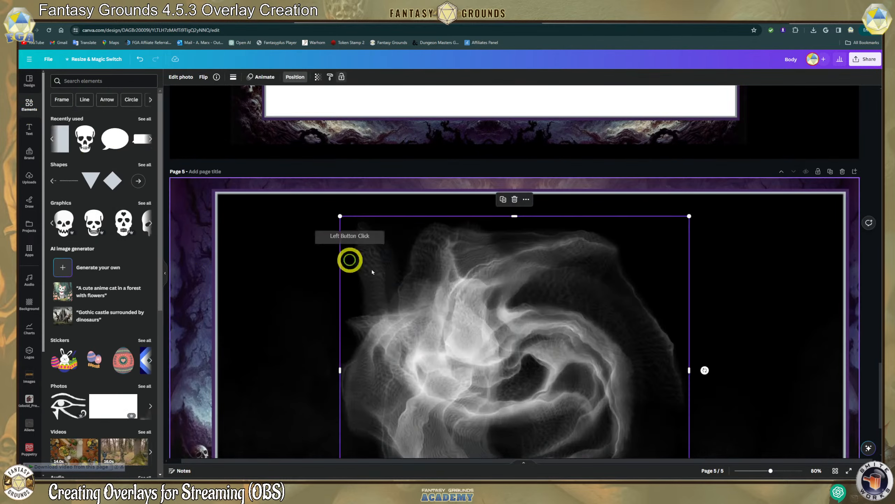
scroll(480, 310, down, 2)
drag(607, 327, 545, 308)
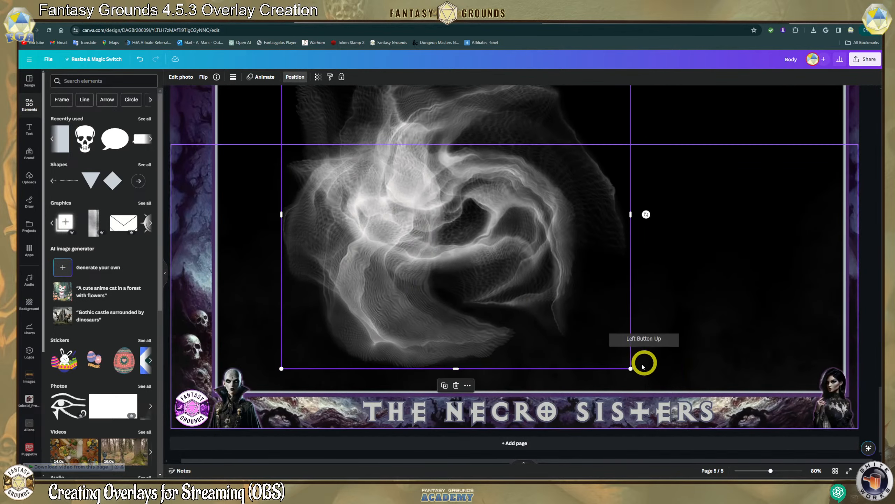
drag(630, 366, 347, 152)
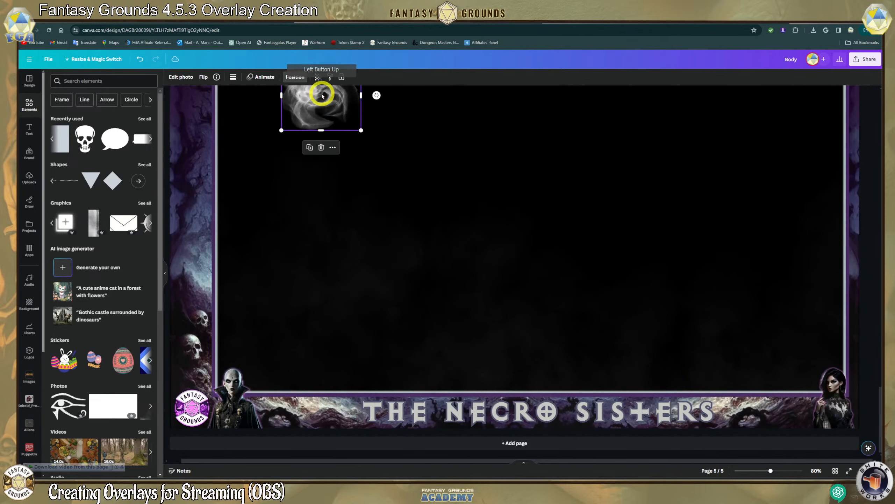
drag(320, 94, 555, 411)
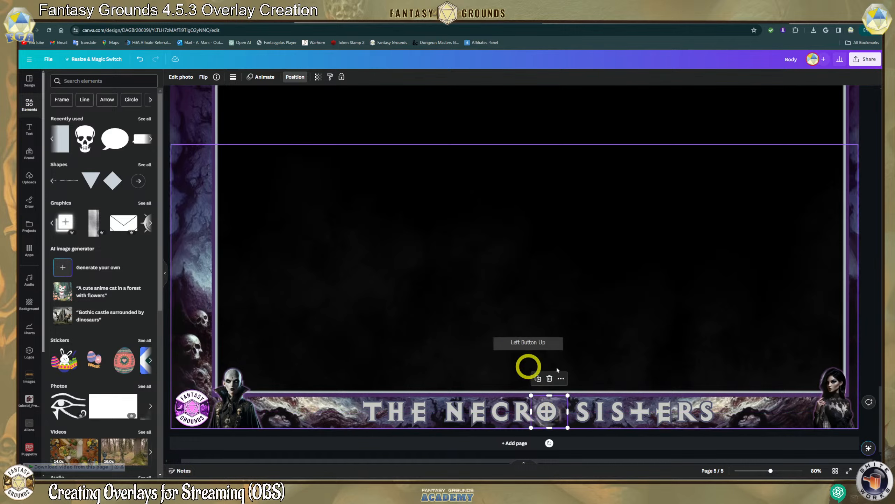
Search the elements library for "glowing magic" and show all matching graphics.
click(716, 420)
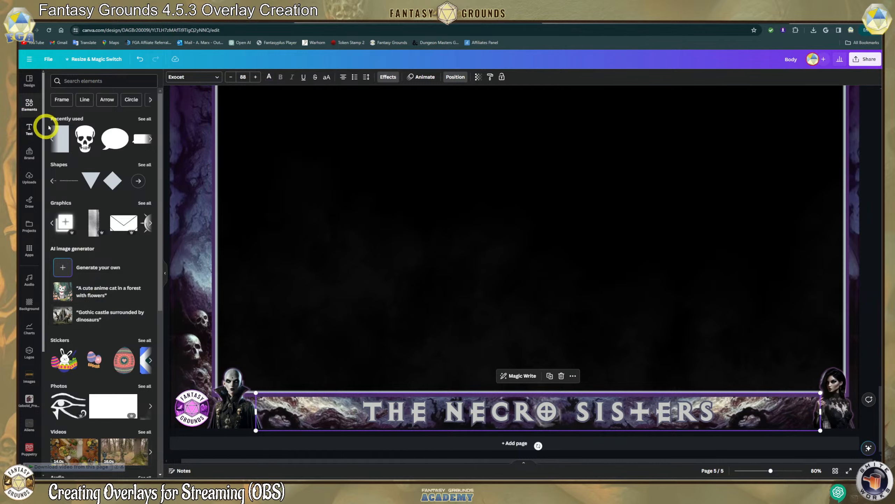
click(105, 82)
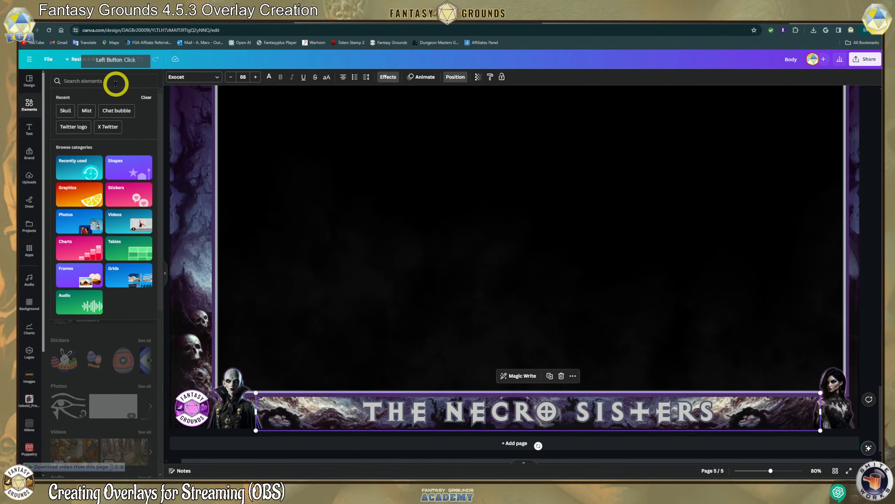
text(glowing magic)
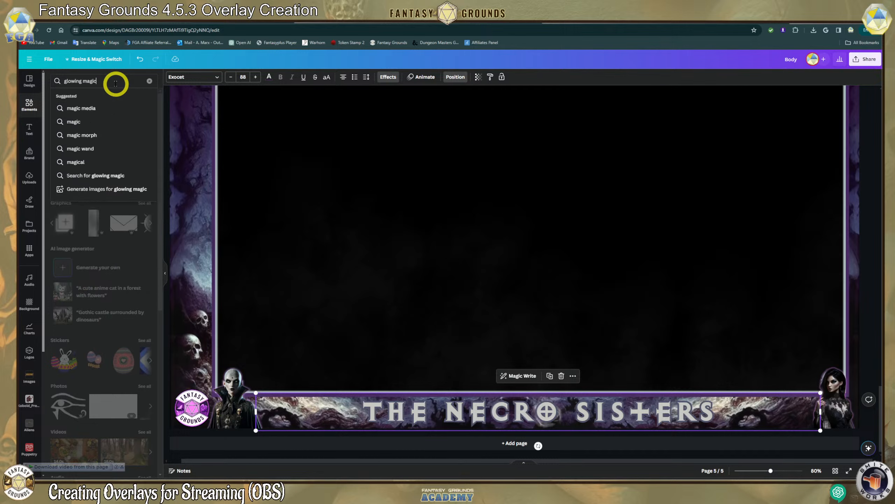
key(Return)
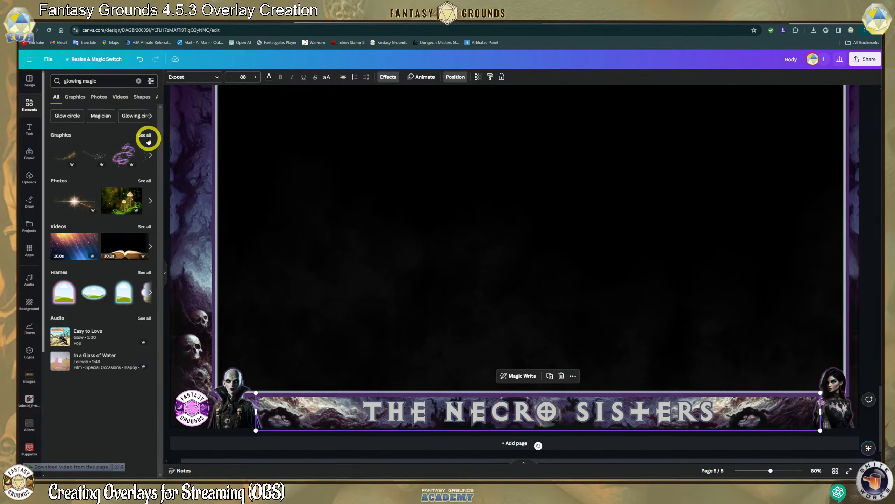
click(147, 138)
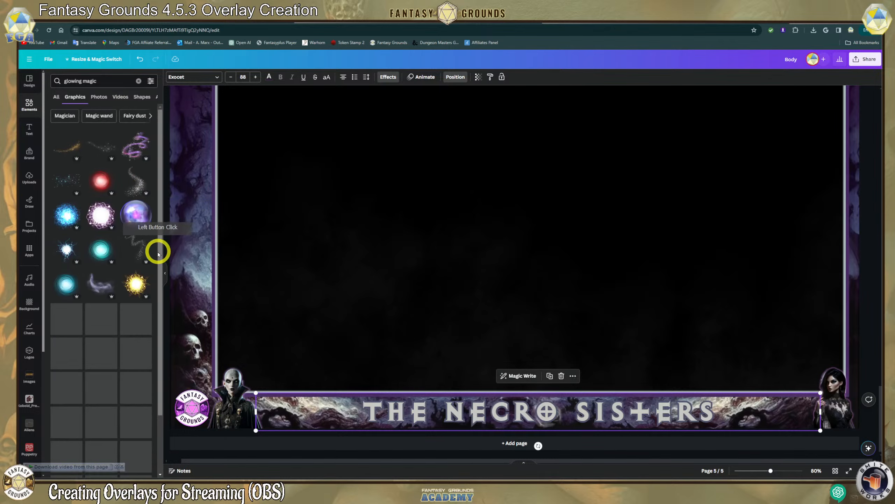
Browse the "glowing magic" graphics for a purple effect that suits the title banner.
scroll(134, 260, down, 10)
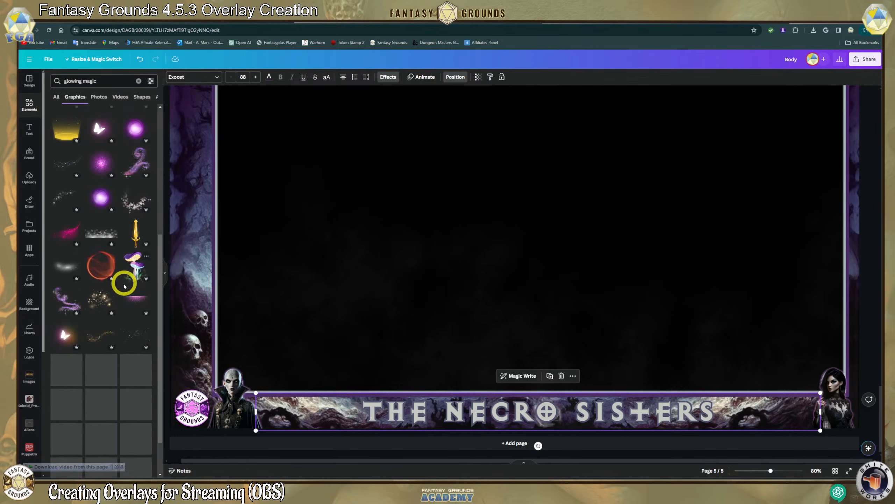
scroll(127, 280, down, 3)
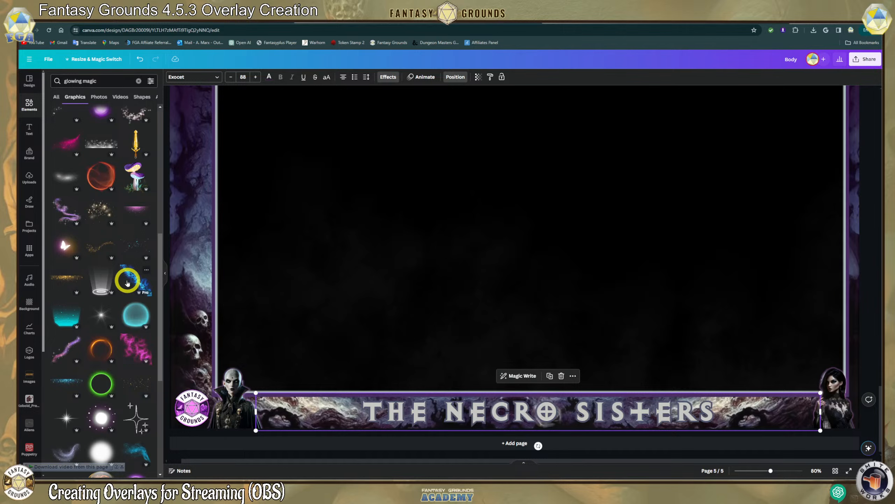
scroll(134, 286, down, 2)
scroll(134, 316, down, 4)
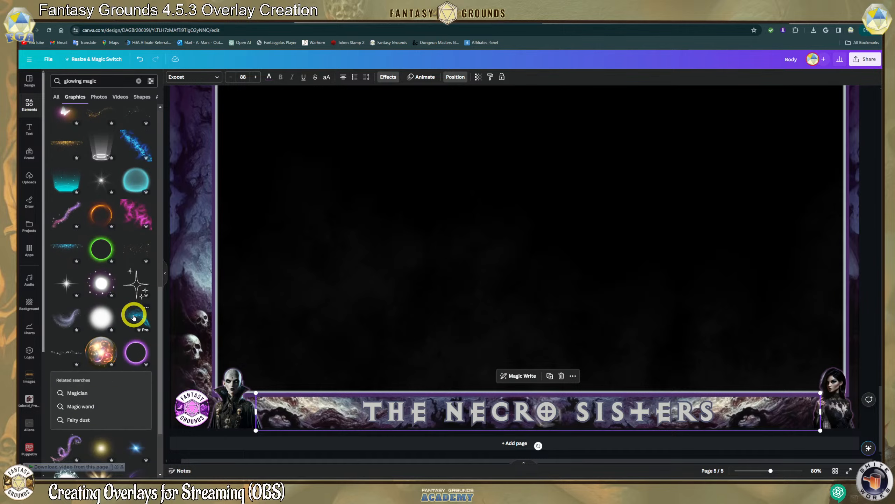
scroll(134, 319, down, 7)
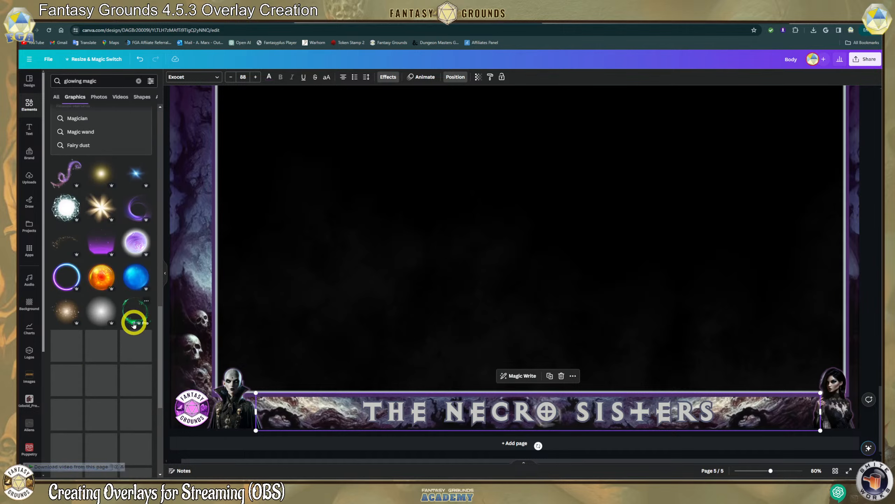
scroll(123, 351, down, 5)
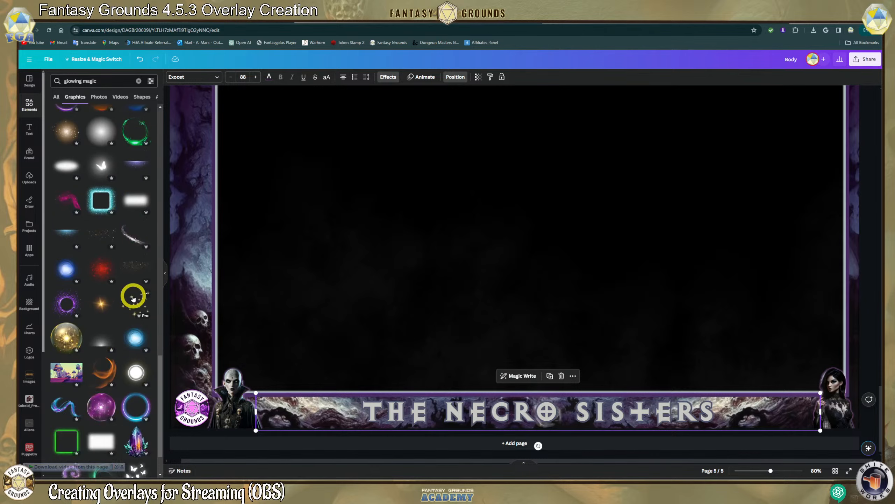
scroll(109, 333, down, 3)
scroll(84, 388, down, 2)
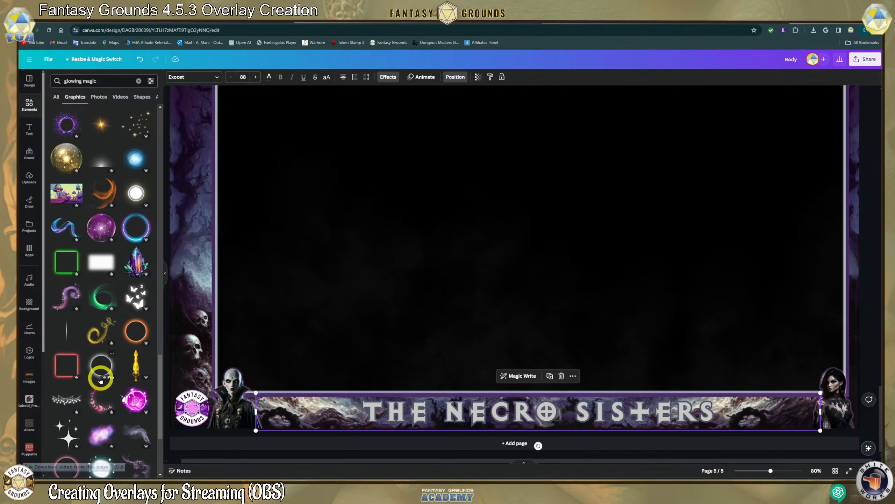
scroll(111, 360, up, 9)
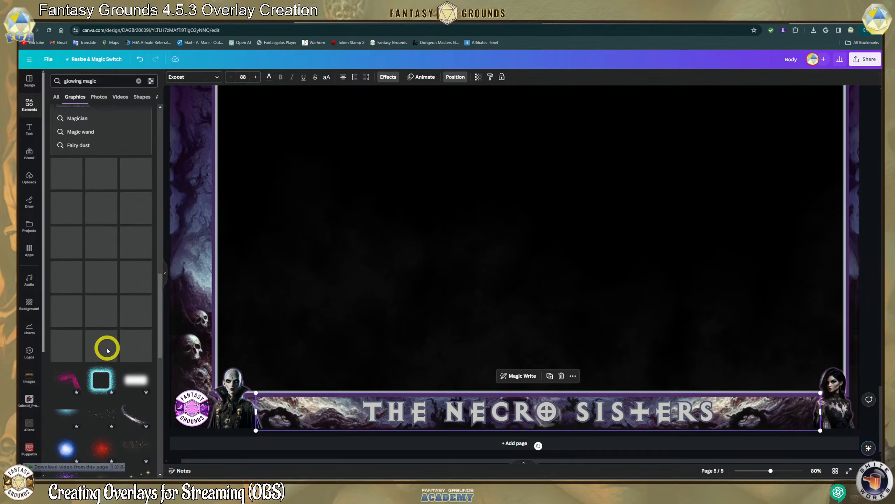
scroll(107, 350, down, 8)
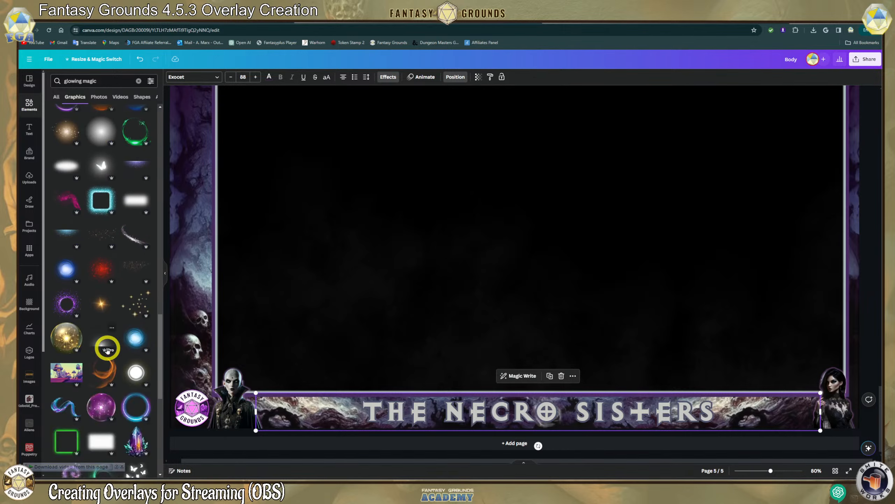
scroll(108, 350, up, 12)
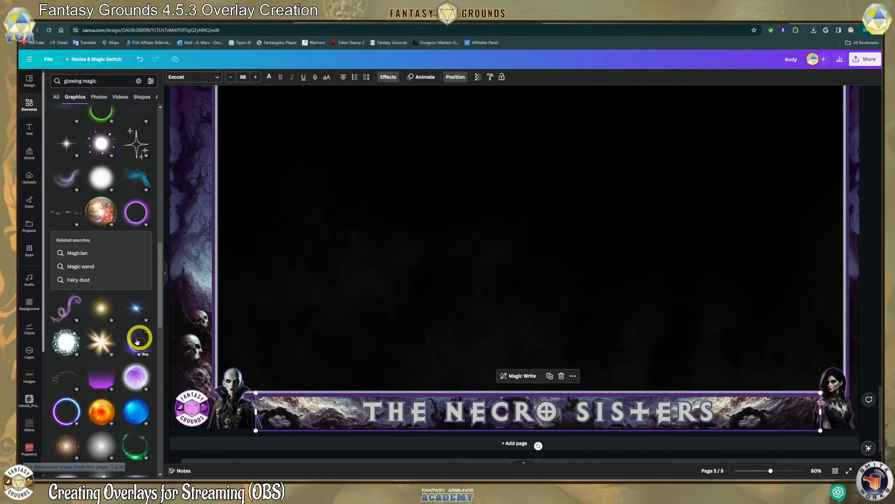
scroll(90, 327, up, 7)
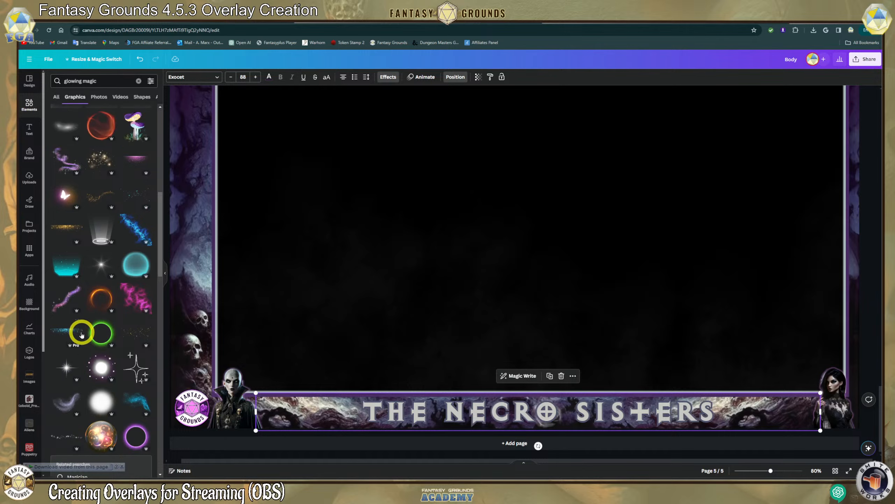
scroll(81, 334, up, 5)
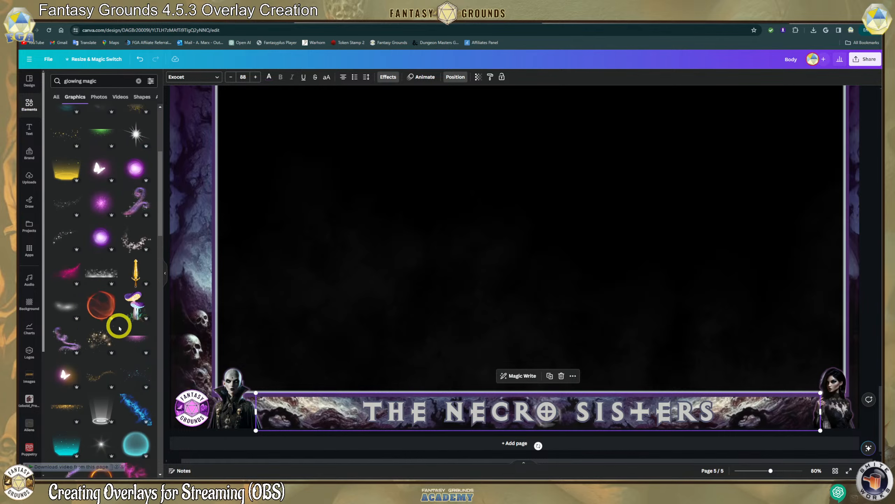
scroll(142, 349, up, 5)
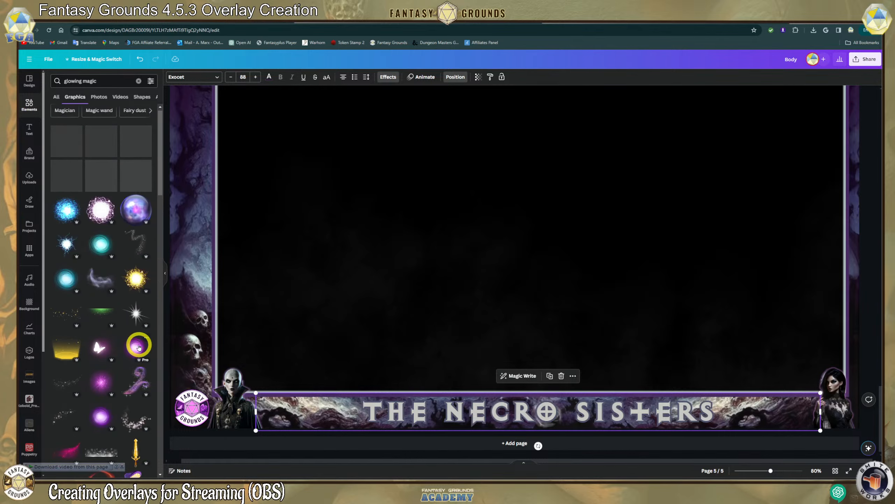
scroll(153, 356, down, 3)
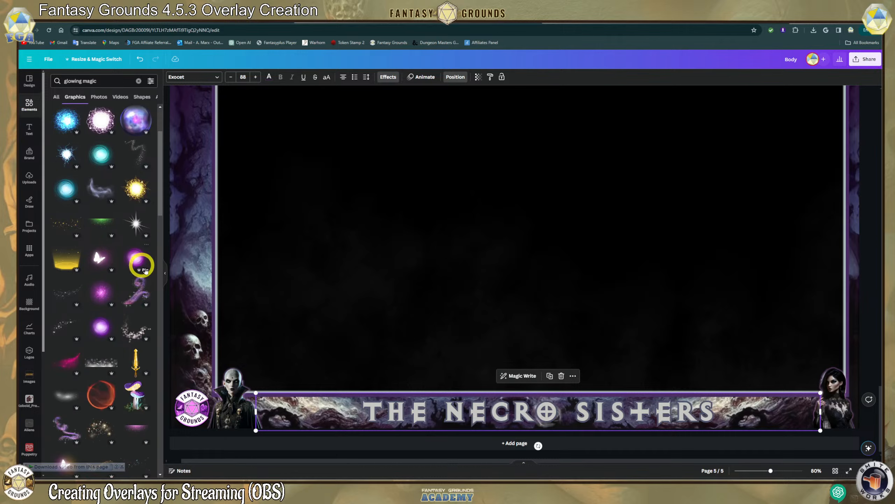
scroll(123, 322, down, 1)
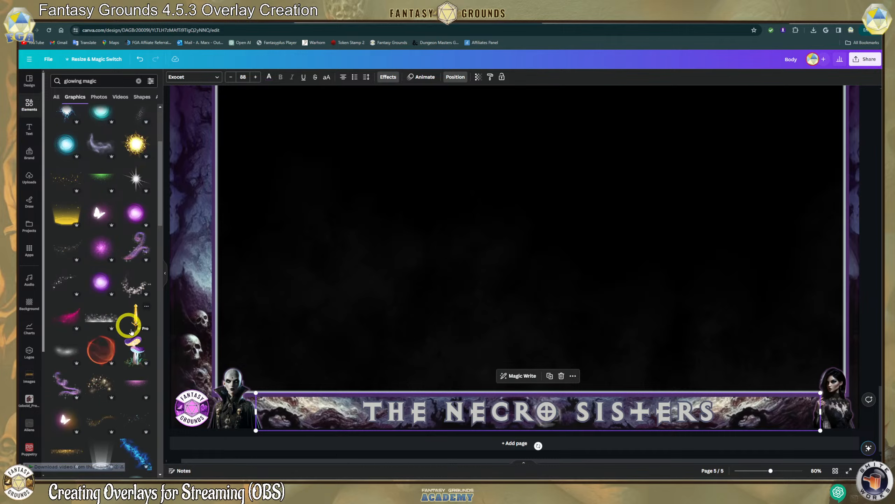
Add the pink-purple light beam with falling sparkles, shrink it to the banner's height and centre it on the banner over "NECRO".
click(134, 384)
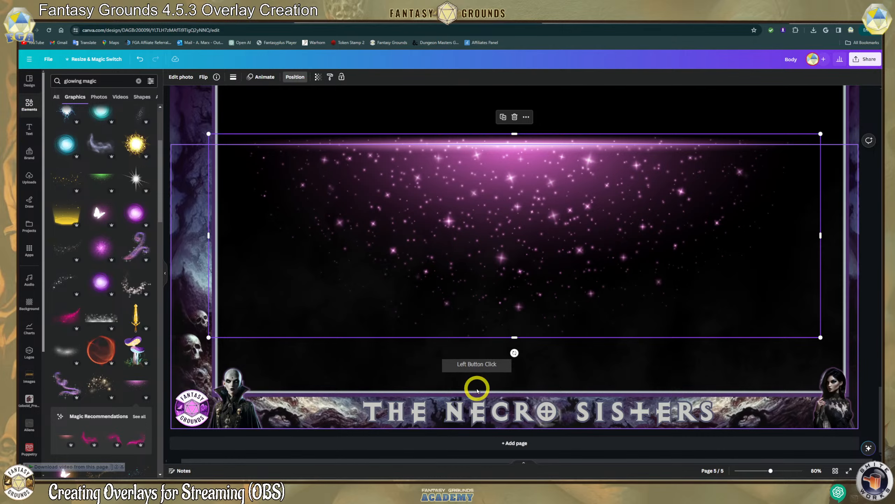
drag(693, 340, 399, 242)
drag(334, 224, 572, 374)
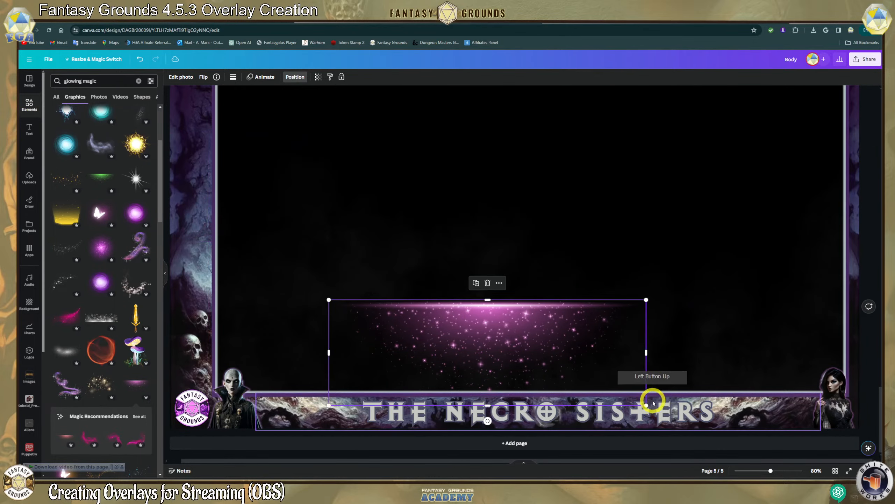
drag(646, 406, 562, 428)
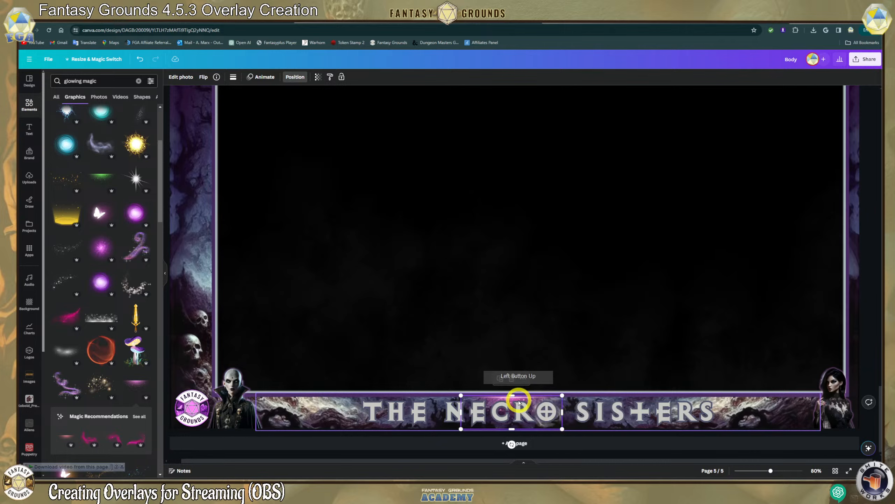
mouse_move(519, 402)
mouse_down()
mouse_move(531, 399)
mouse_move(522, 399)
mouse_up()
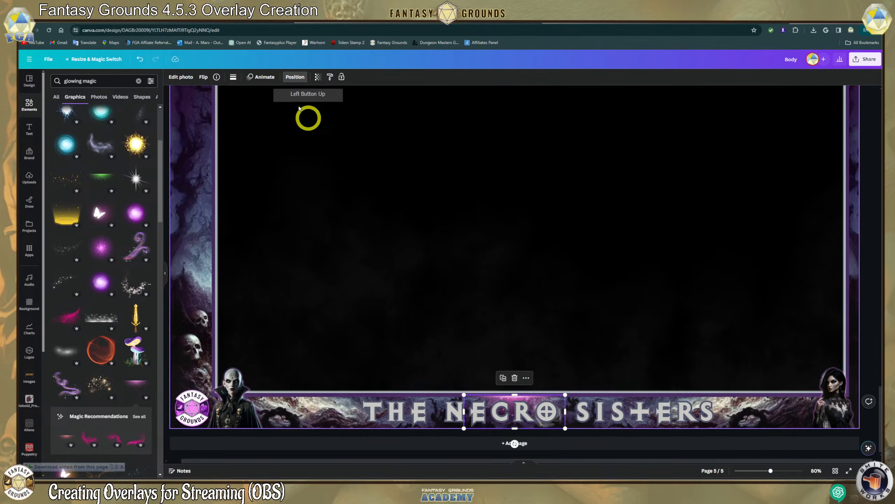
Lower the sparkle graphic's transparency setting to about 58.
click(318, 77)
drag(318, 104, 310, 105)
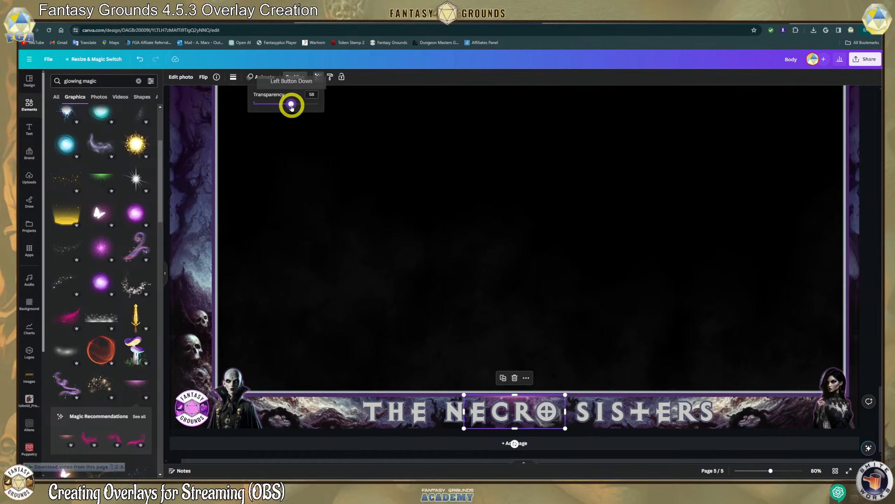
click(350, 196)
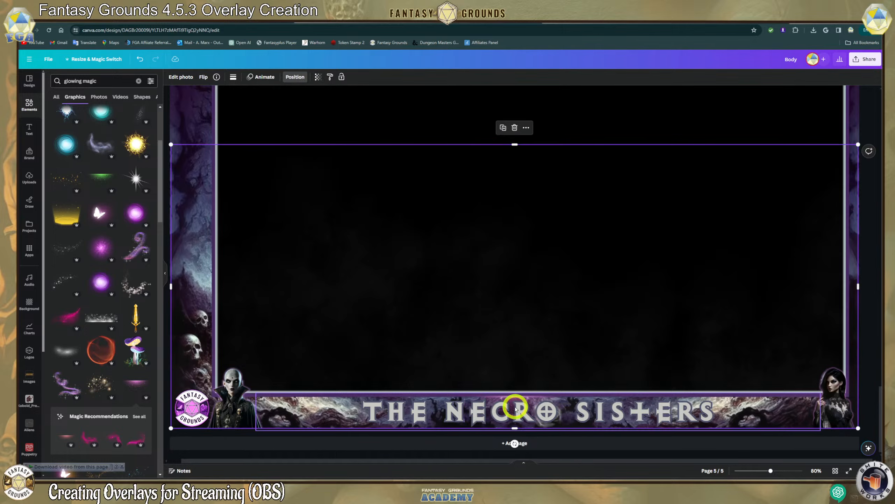
Inspect the purple sparkle glow around "NECRO" close up and try to select it behind the title text.
click(515, 409)
scroll(570, 426, up, 8)
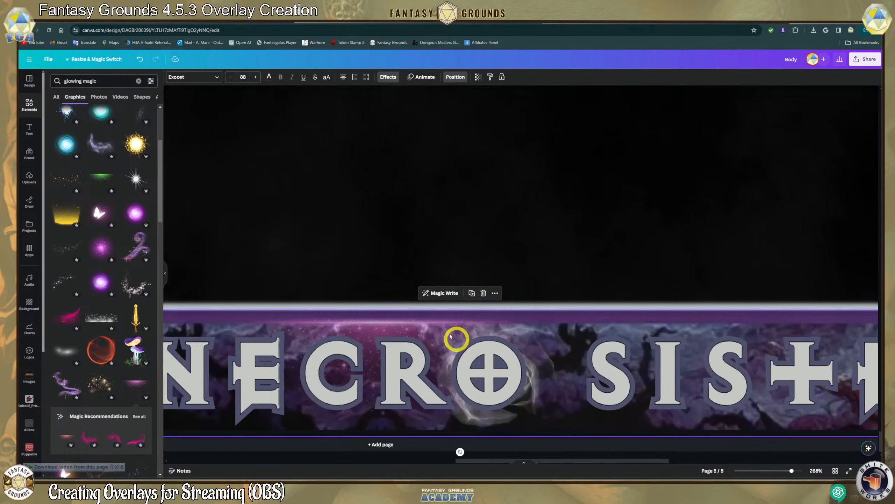
click(401, 328)
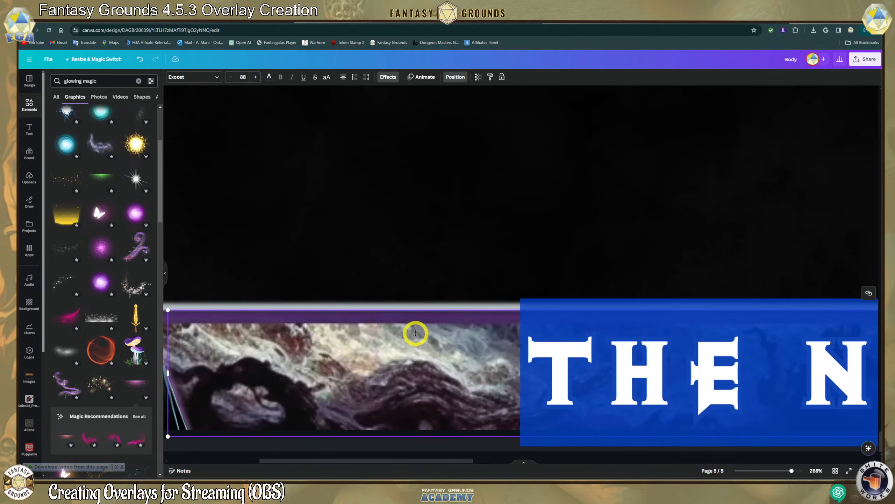
click(407, 288)
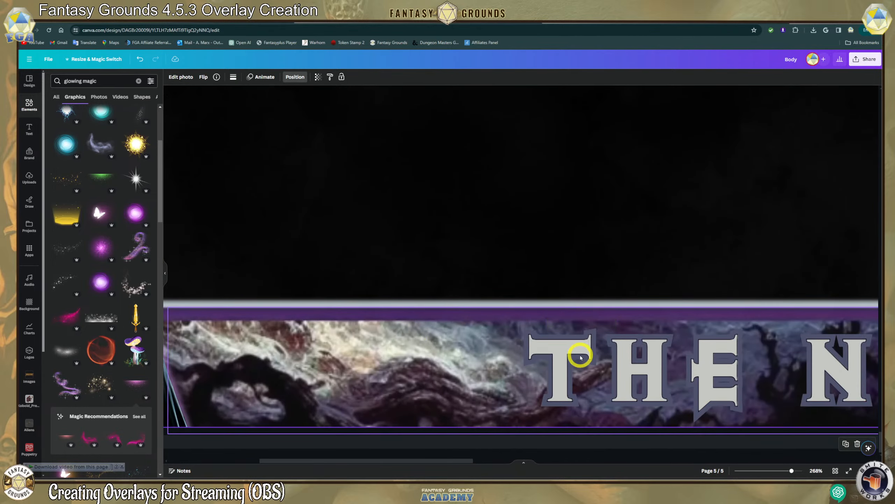
scroll(549, 324, down, 3)
scroll(564, 334, down, 4)
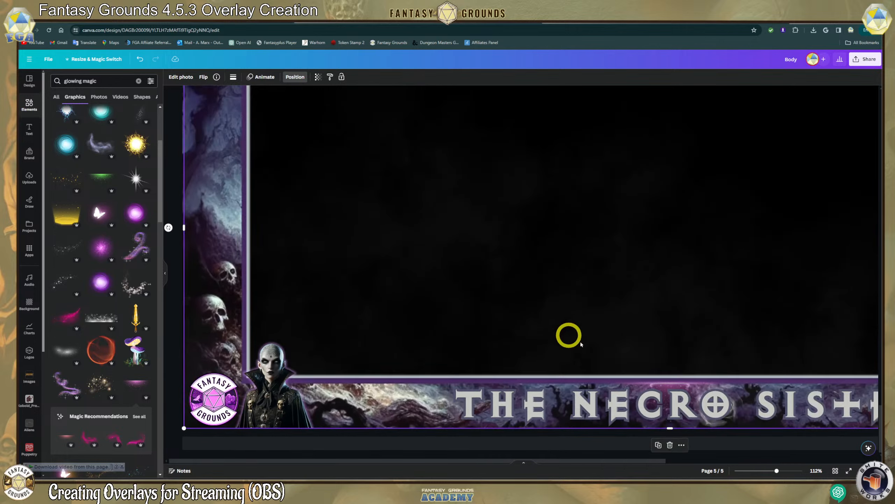
click(676, 387)
scroll(675, 388, up, 3)
scroll(676, 390, down, 3)
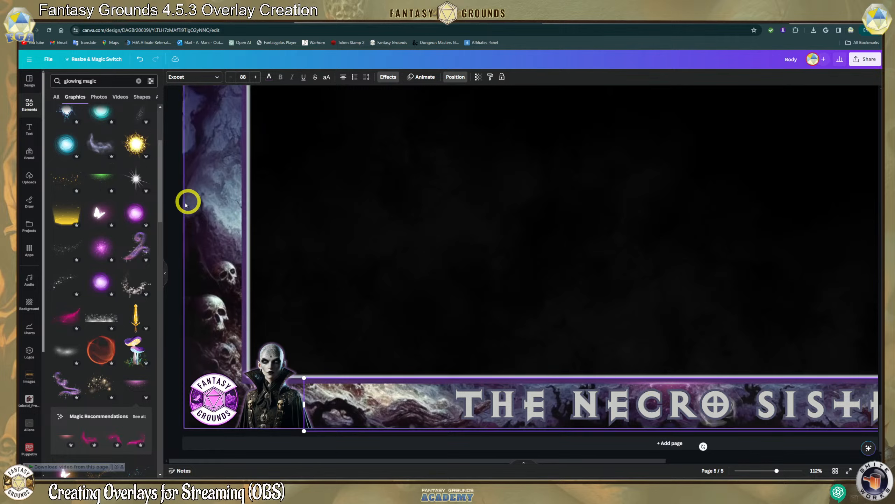
Add the round purple sparkle burst graphic to page 5 and move it to the left part of the dark area.
key(ctrl+minus)
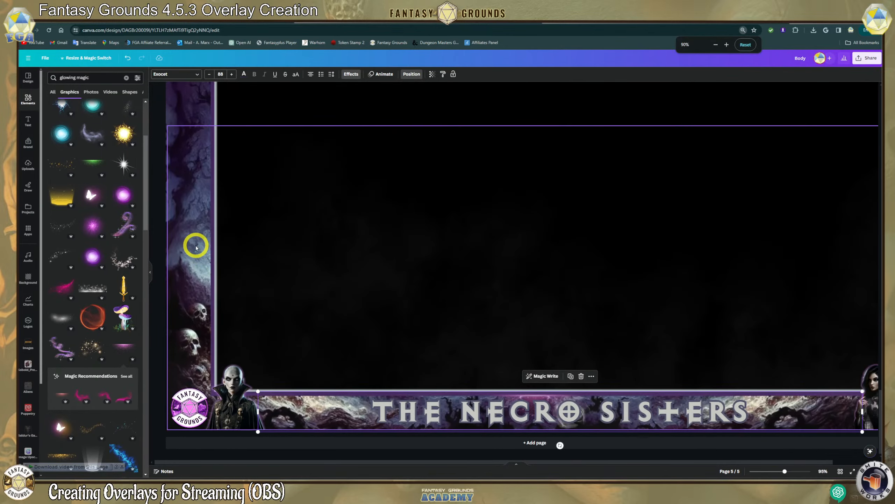
scroll(183, 243, up, 2)
click(93, 225)
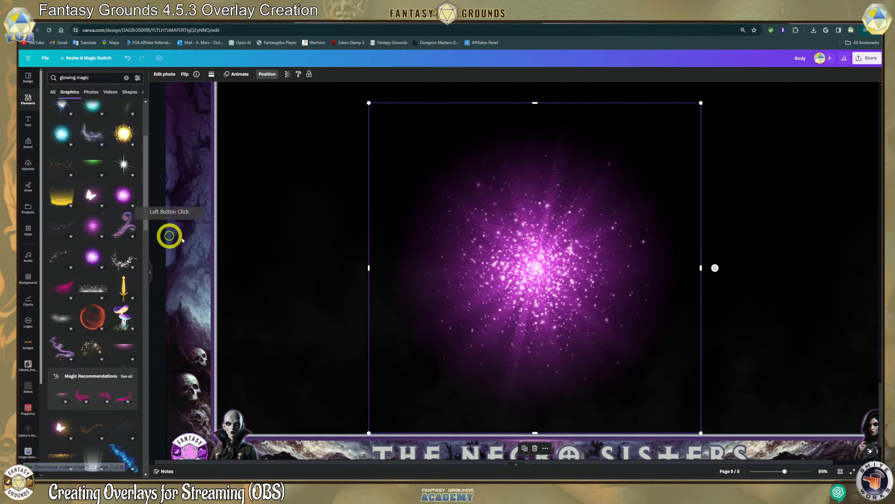
scroll(381, 260, down, 2)
drag(502, 270, 399, 263)
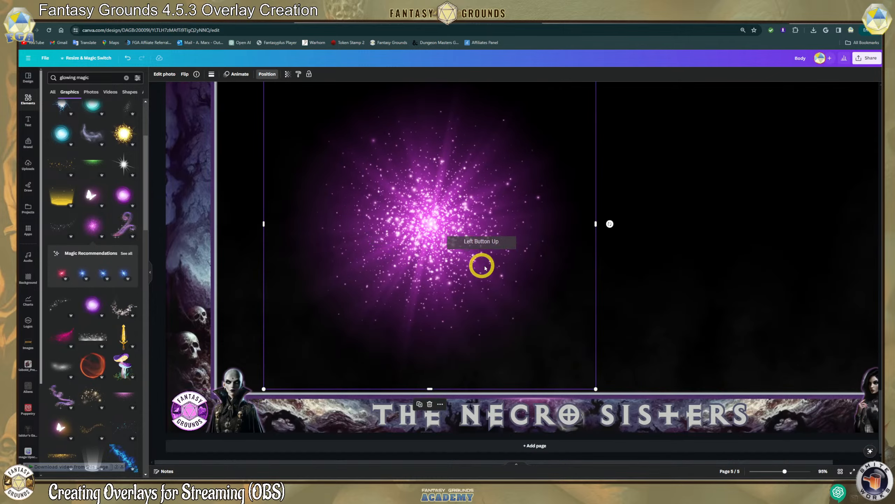
scroll(485, 268, down, 2)
scroll(484, 267, down, 2)
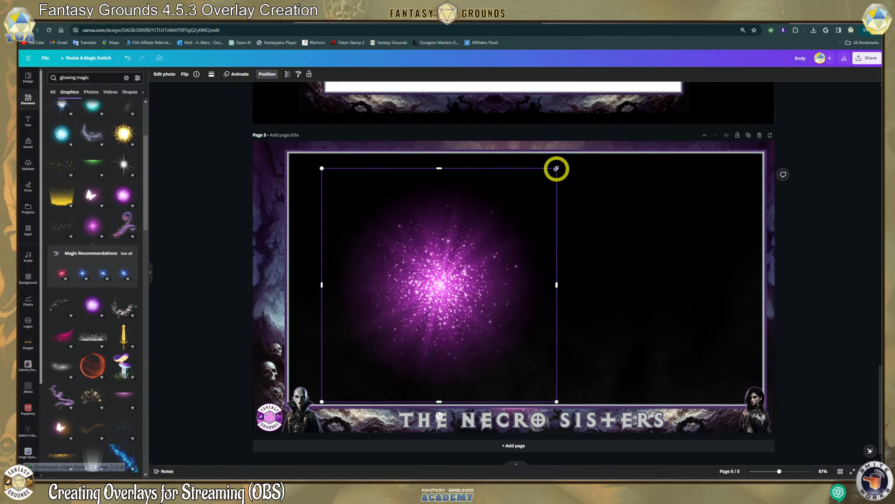
drag(555, 167, 349, 396)
click(605, 219)
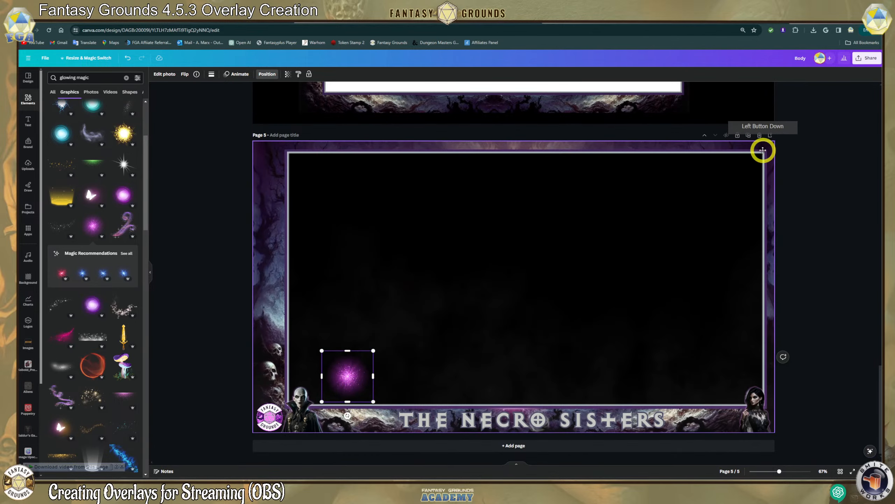
click(352, 371)
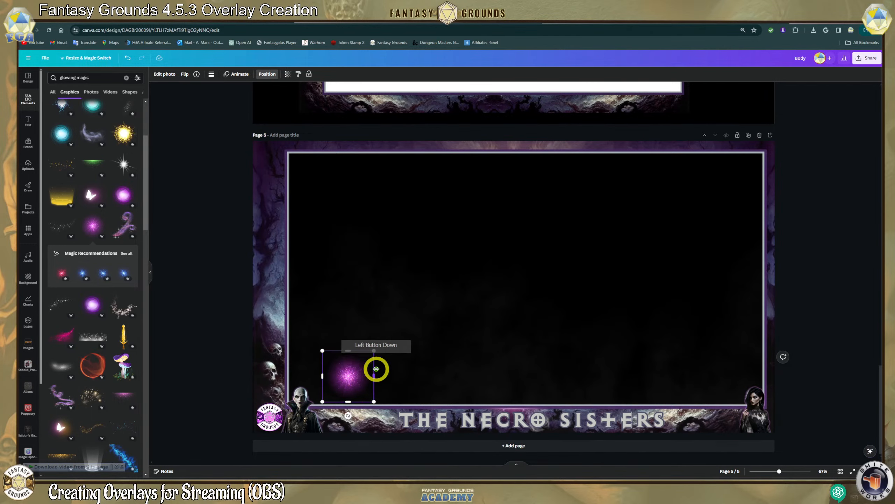
click(353, 368)
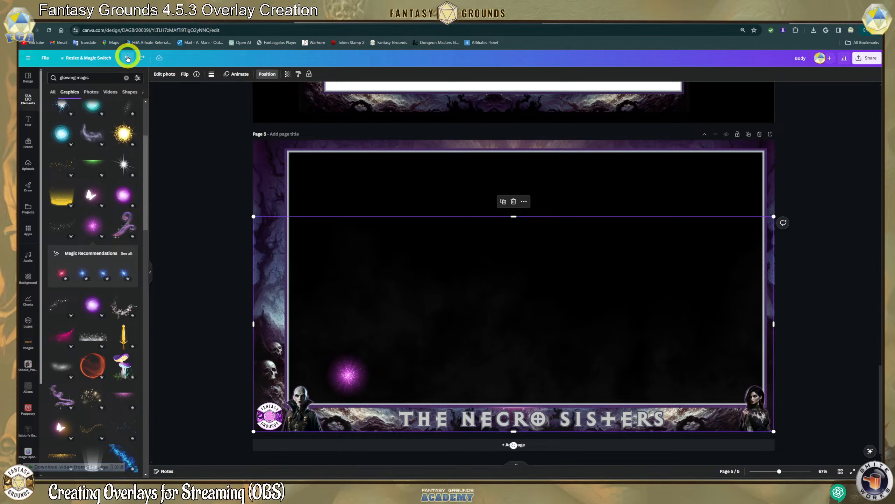
click(127, 58)
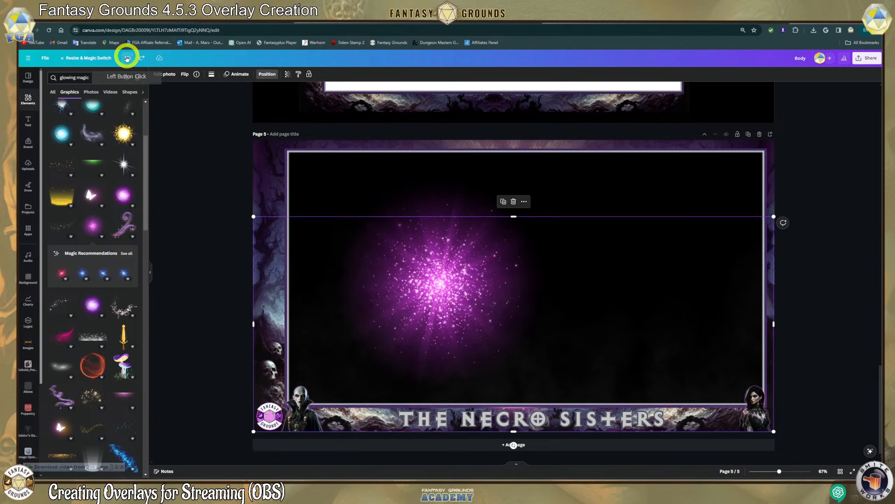
Move the purple sparkle burst to the frame's upper-right corner and shrink it to about 314 px square.
click(175, 101)
click(436, 210)
drag(426, 200, 642, 136)
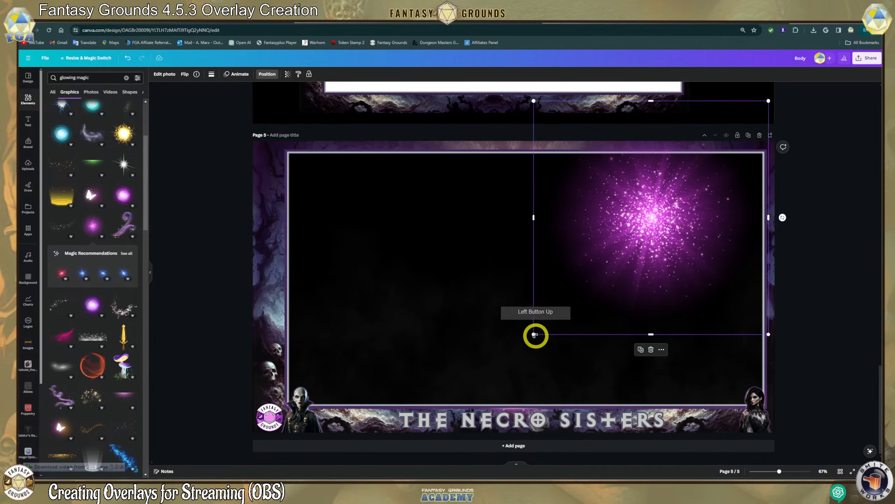
drag(535, 335, 698, 181)
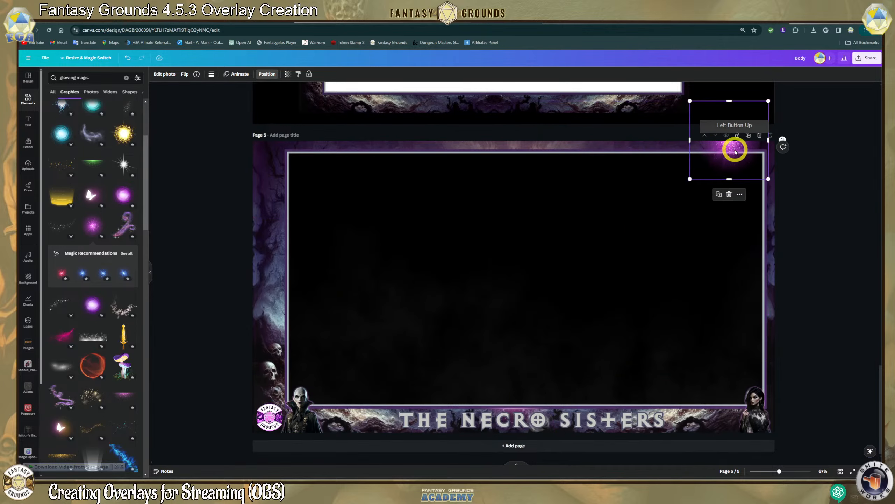
drag(735, 150, 771, 154)
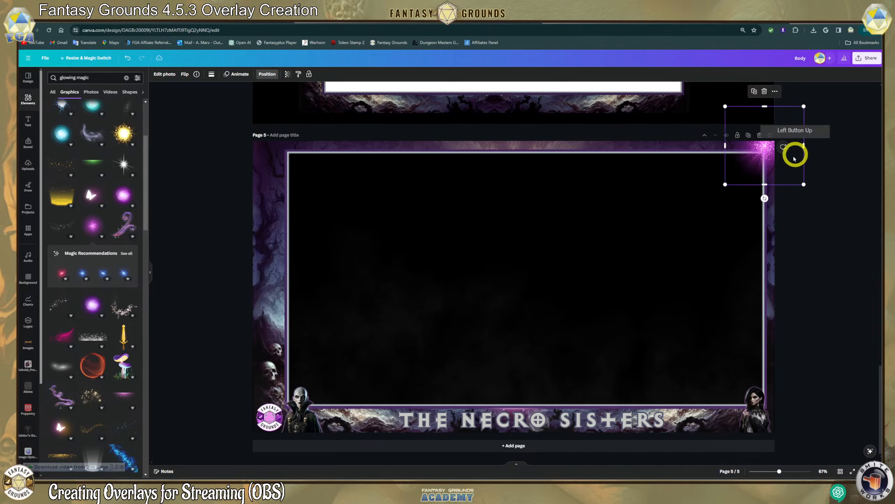
drag(727, 185, 770, 144)
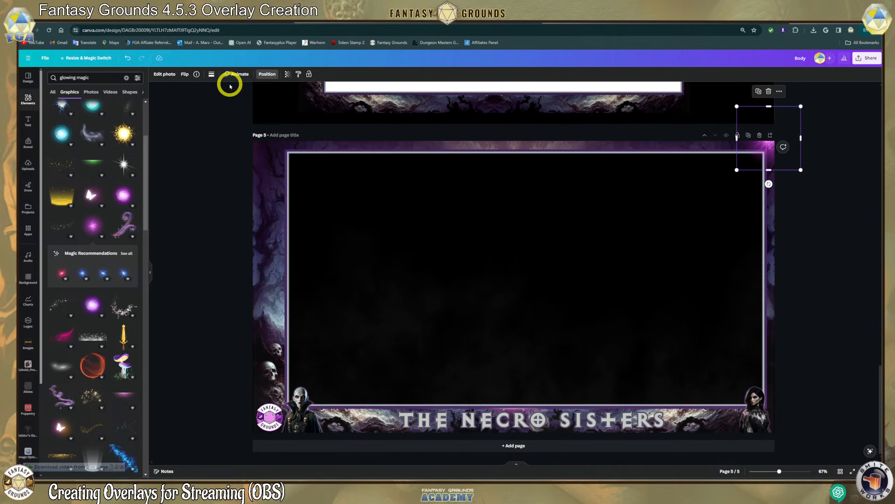
Bring the corner sparkle burst to the front of the layers and shrink it to about 288 px square.
click(262, 79)
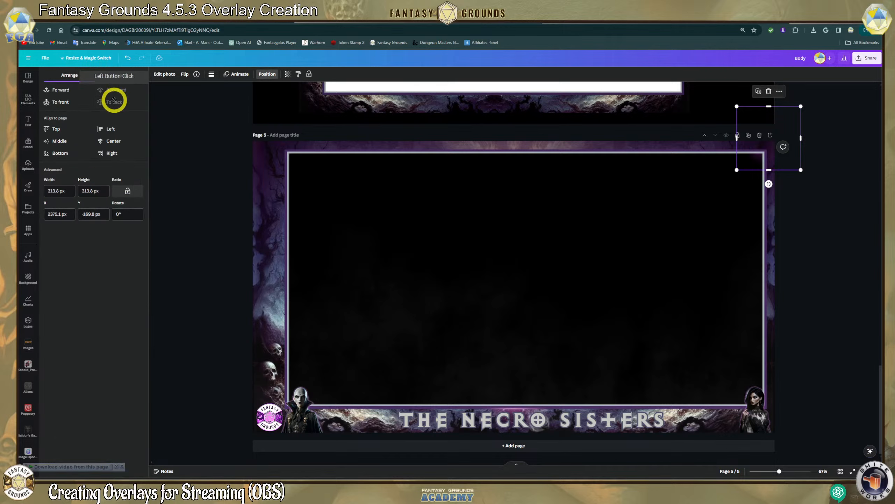
click(64, 91)
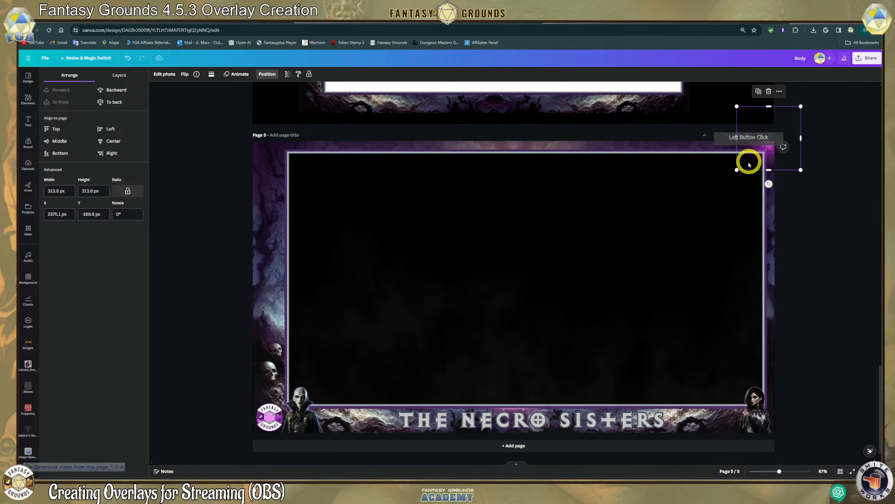
click(865, 192)
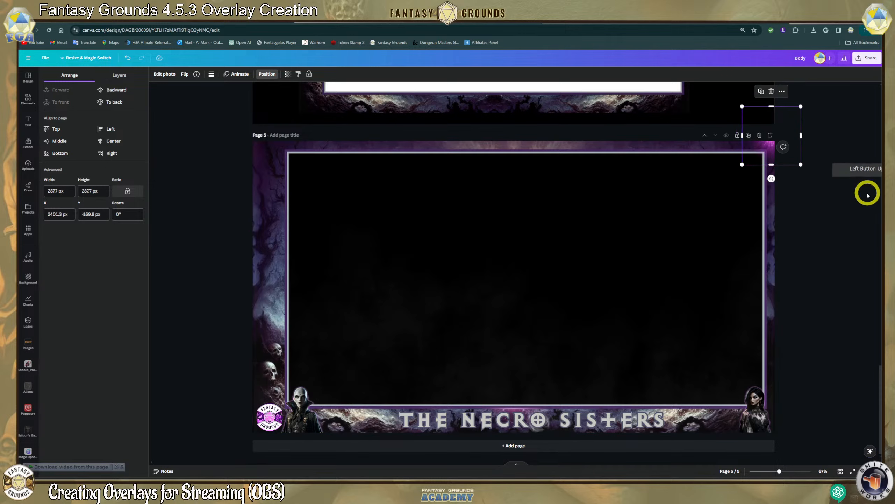
scroll(854, 229, up, 3)
click(856, 263)
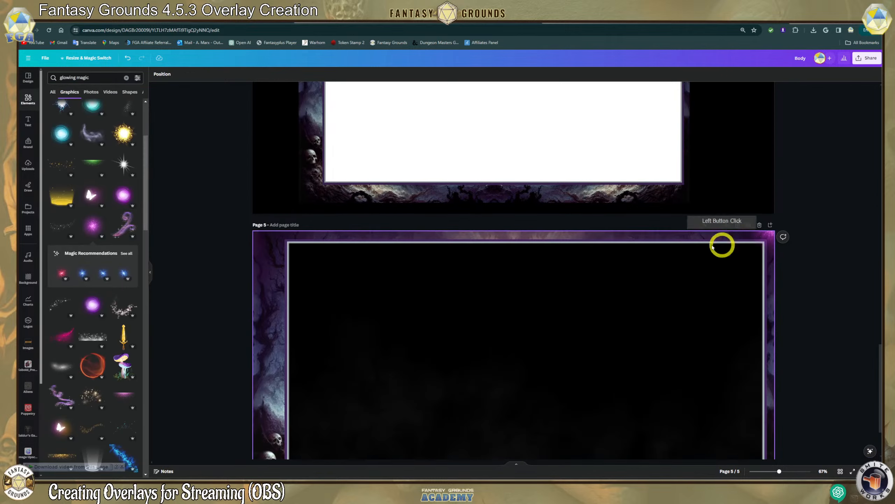
scroll(321, 276, down, 1)
scroll(320, 275, down, 1)
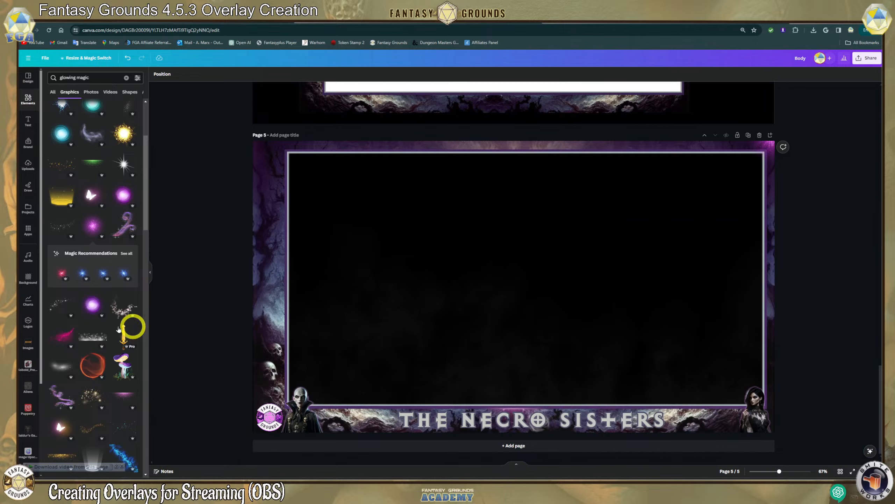
scroll(113, 338, down, 5)
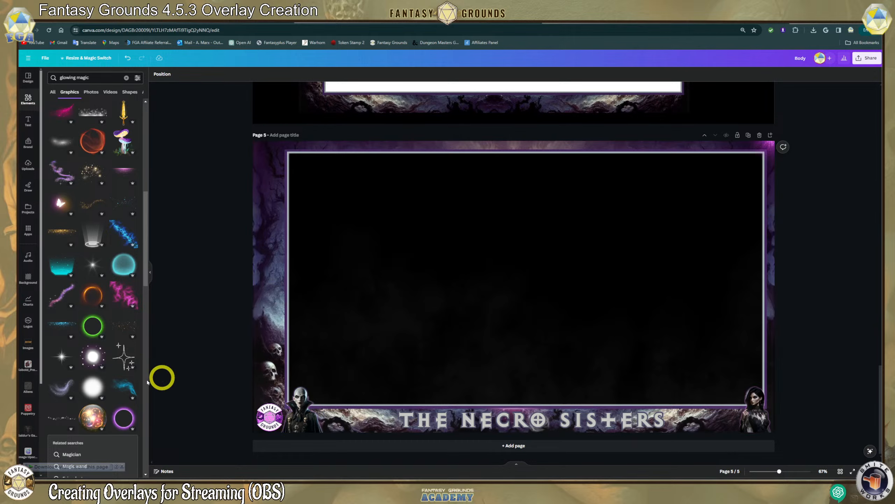
scroll(147, 382, down, 3)
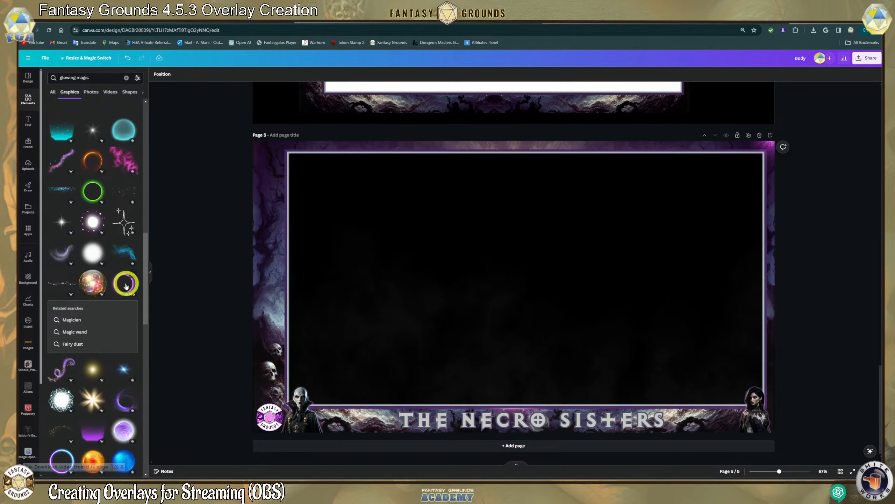
click(126, 285)
drag(468, 281, 228, 282)
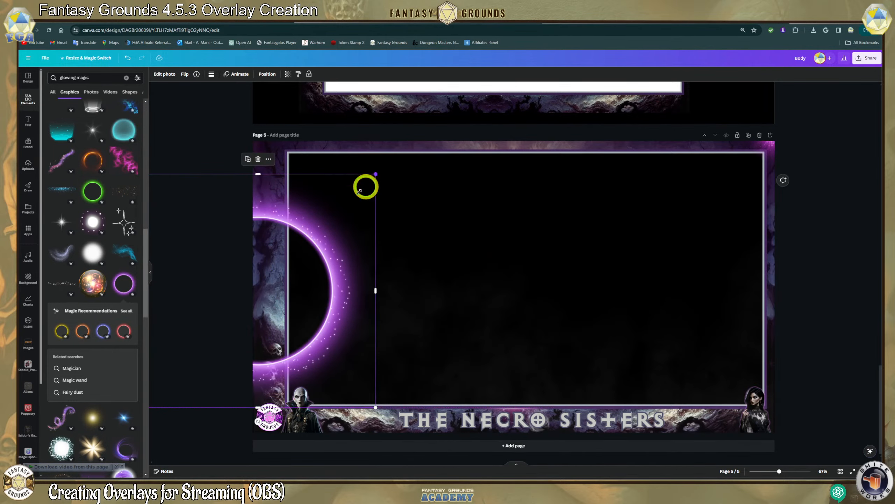
drag(375, 174, 296, 254)
drag(264, 320, 478, 330)
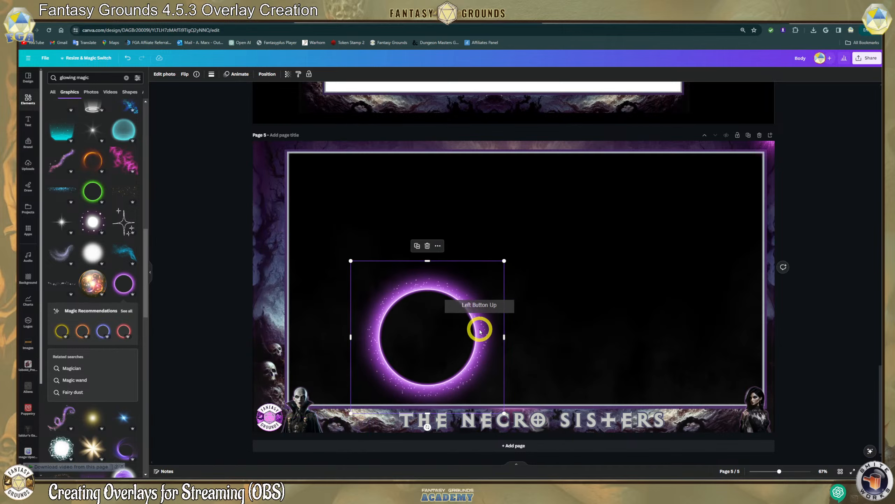
key(Delete)
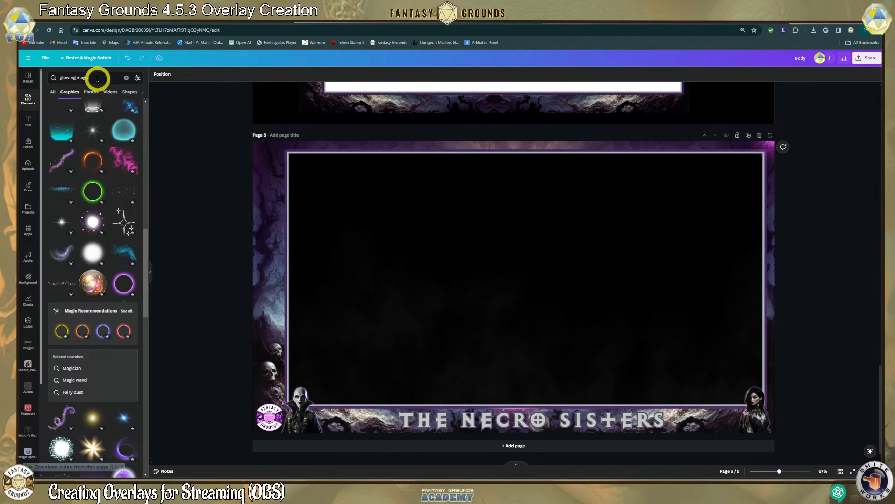
Search the graphics library for "Skulls".
drag(98, 78, 34, 81)
text(S)
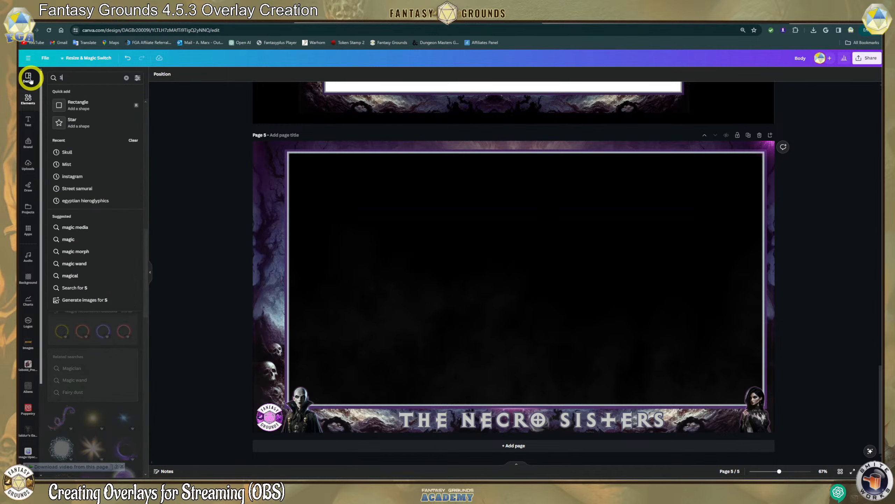
text(kul)
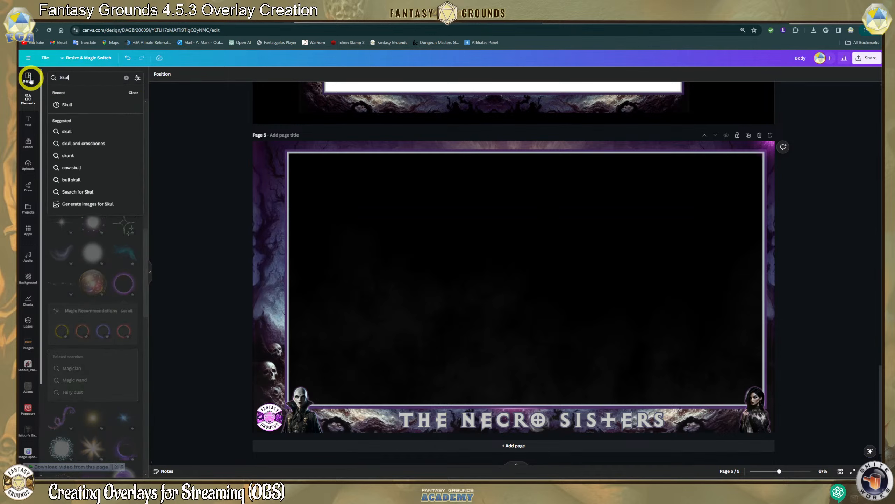
text(ls)
key(Return)
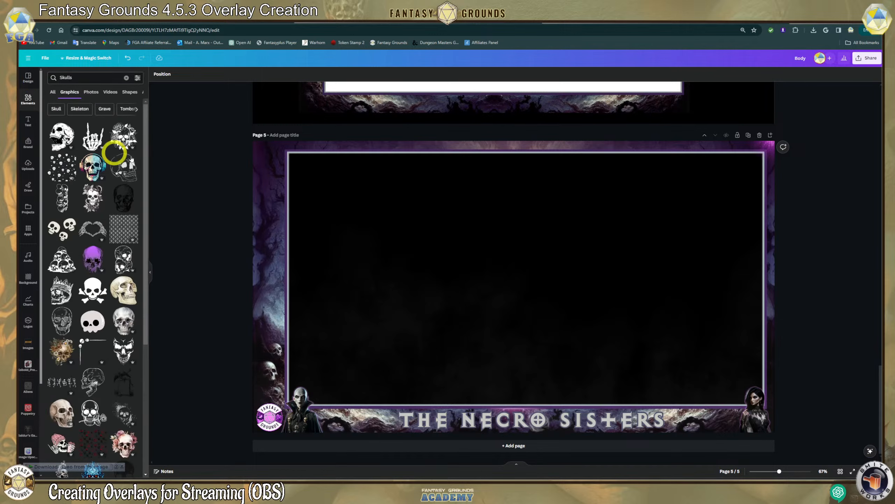
scroll(113, 217, down, 2)
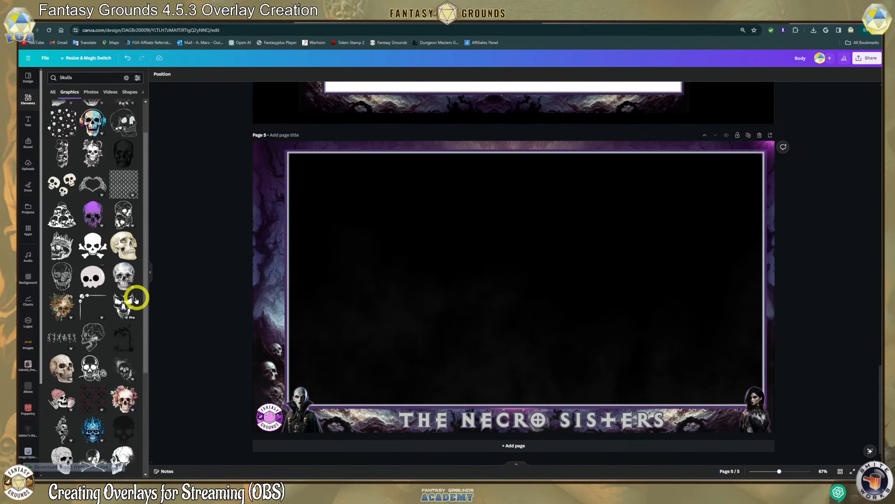
scroll(106, 289, down, 2)
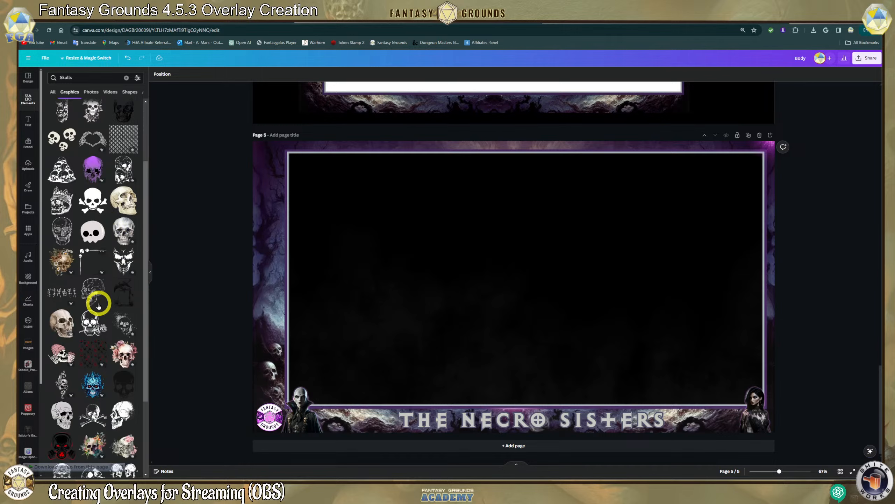
scroll(98, 306, down, 2)
scroll(94, 321, down, 2)
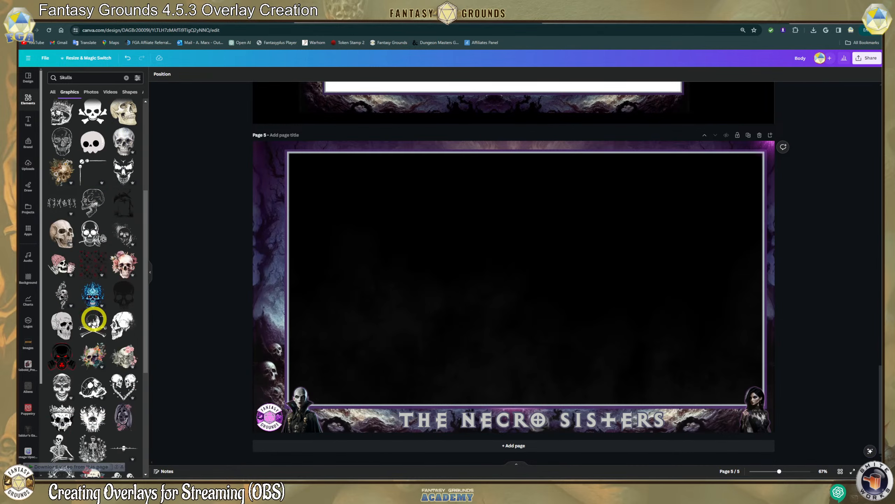
scroll(93, 320, down, 8)
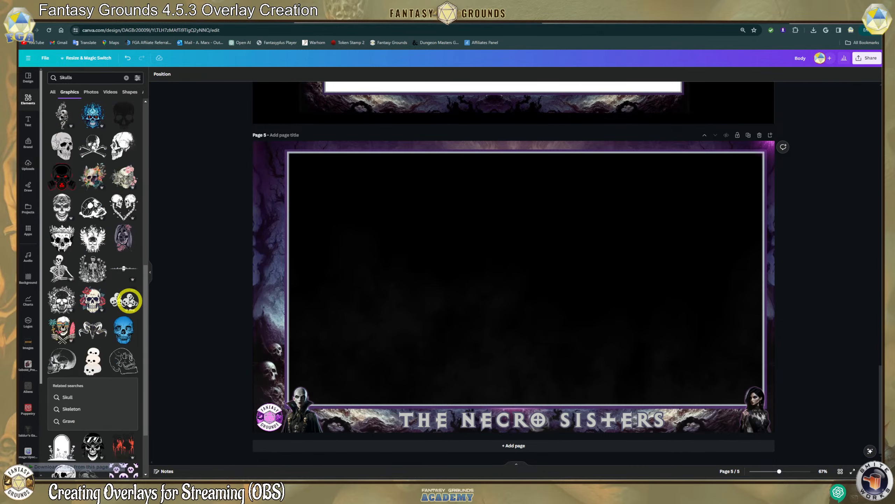
scroll(126, 298, down, 2)
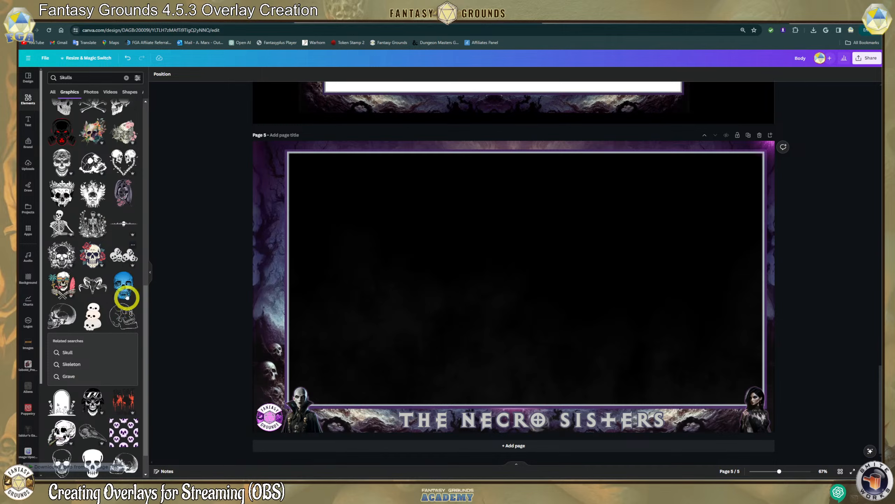
click(121, 255)
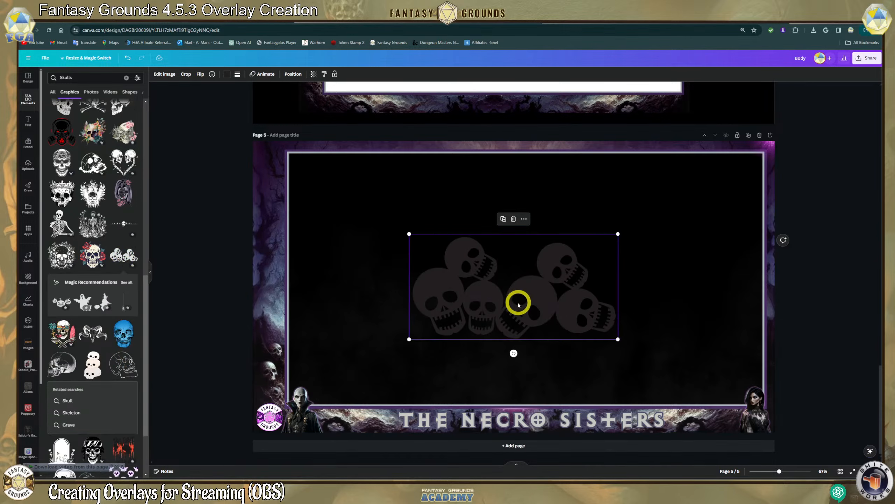
key(Delete)
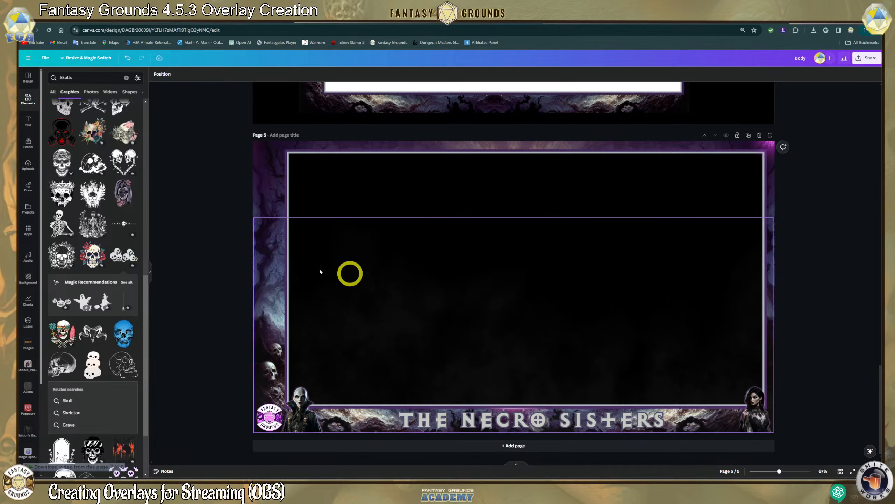
Browse the skull graphics results for a design that suits the overlay frame.
scroll(115, 275, down, 4)
scroll(110, 313, down, 6)
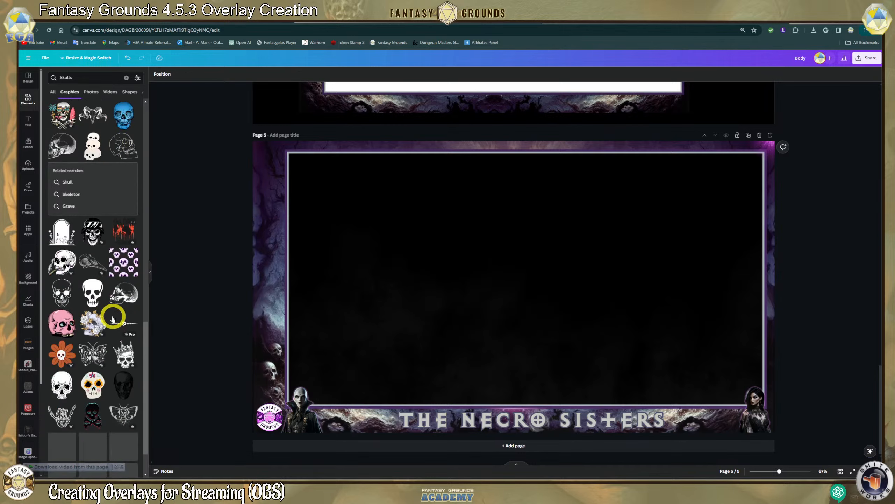
scroll(113, 319, down, 2)
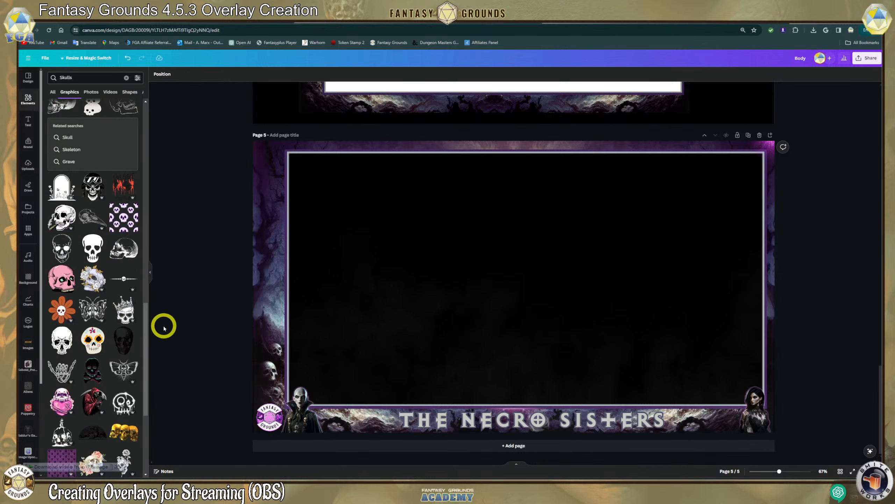
scroll(102, 333, down, 2)
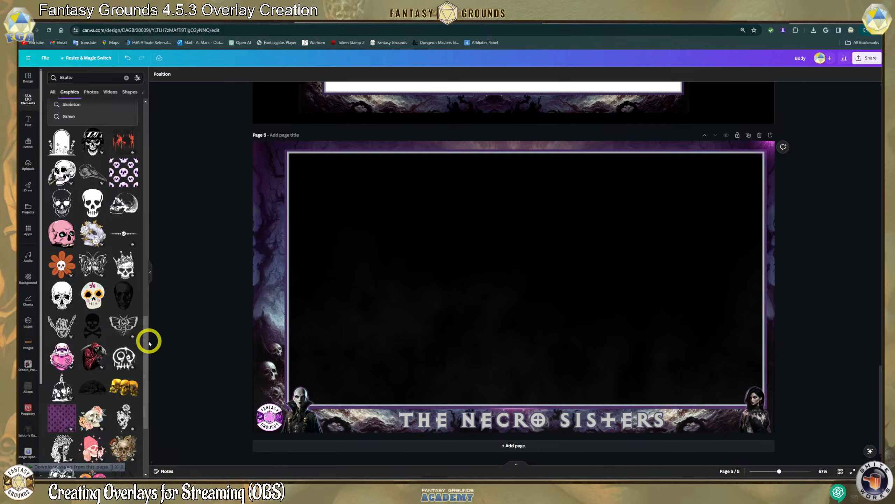
scroll(95, 340, down, 3)
scroll(97, 347, down, 3)
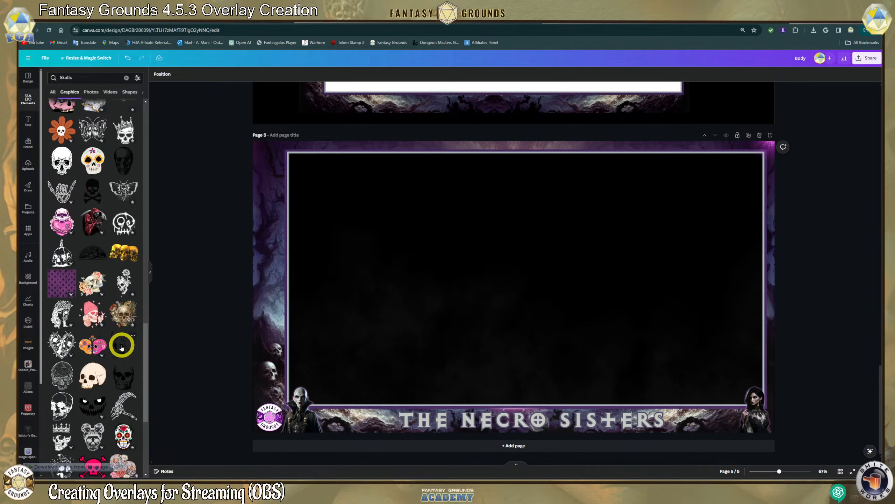
scroll(122, 347, down, 5)
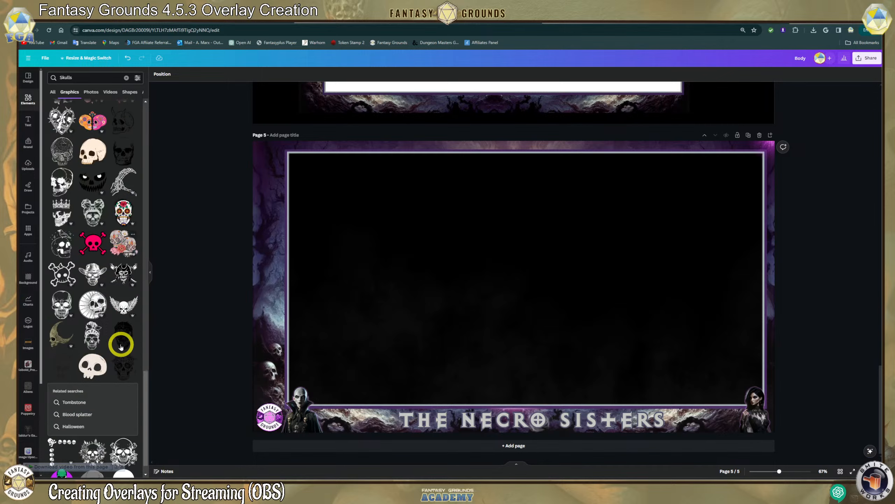
scroll(121, 345, down, 7)
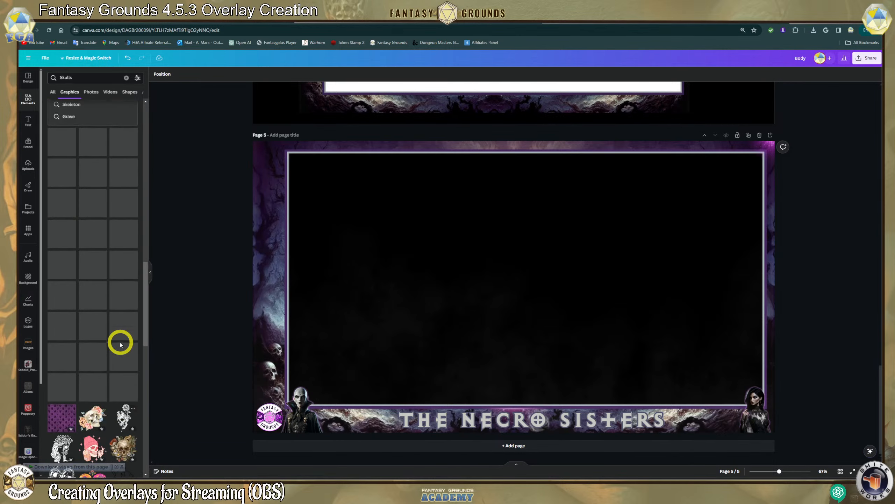
scroll(120, 346, up, 2)
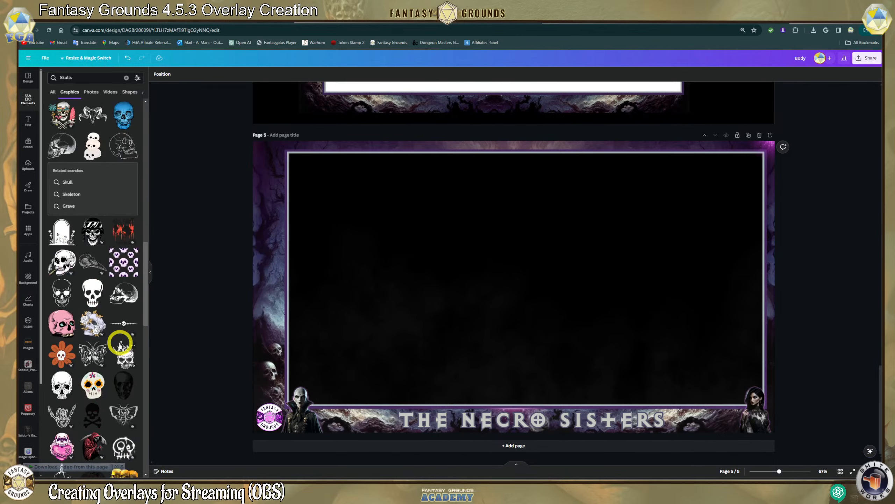
scroll(120, 343, up, 1)
Try the dark line-art skull graphic on the left part of page 5's black area.
click(64, 338)
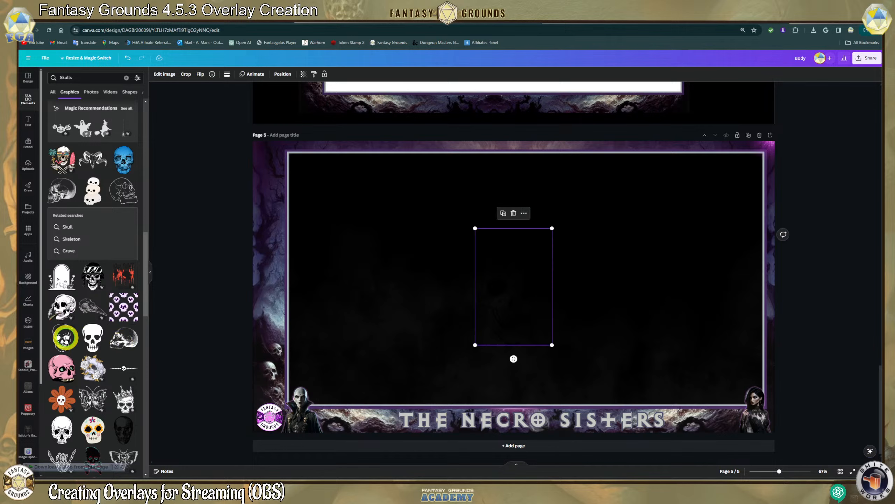
drag(507, 326, 326, 290)
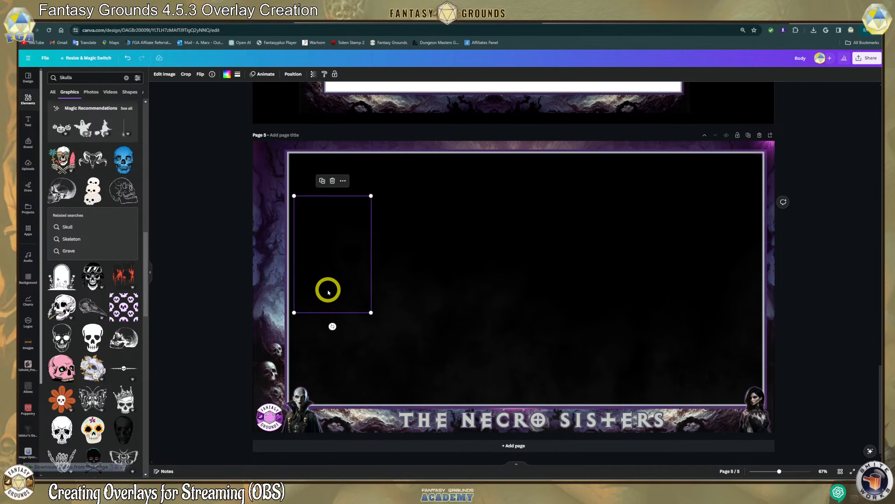
click(282, 351)
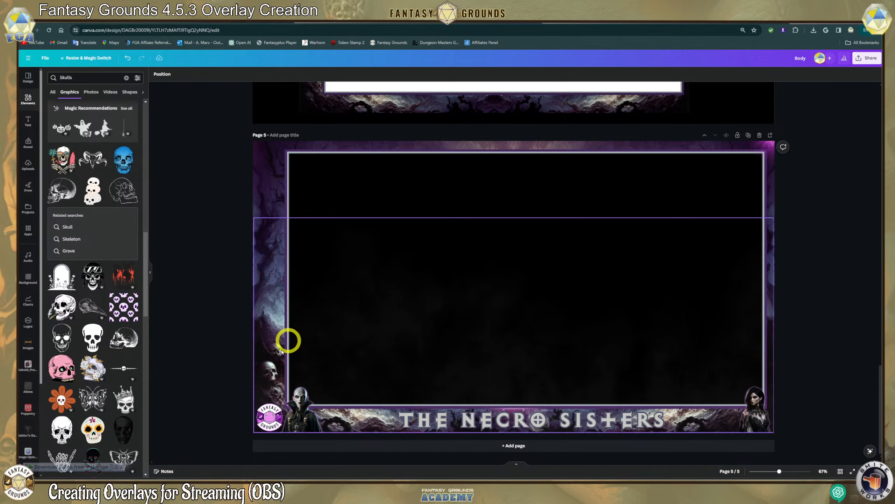
Add the realistic front-facing grey skull to page 5 and shrink it to fit inside the frame's upper-left corner.
scroll(104, 339, up, 5)
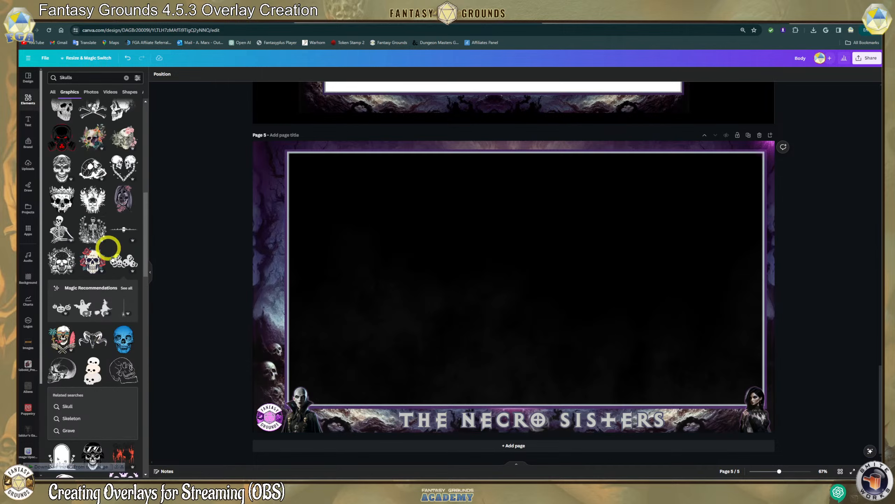
scroll(104, 284, up, 4)
scroll(107, 329, up, 5)
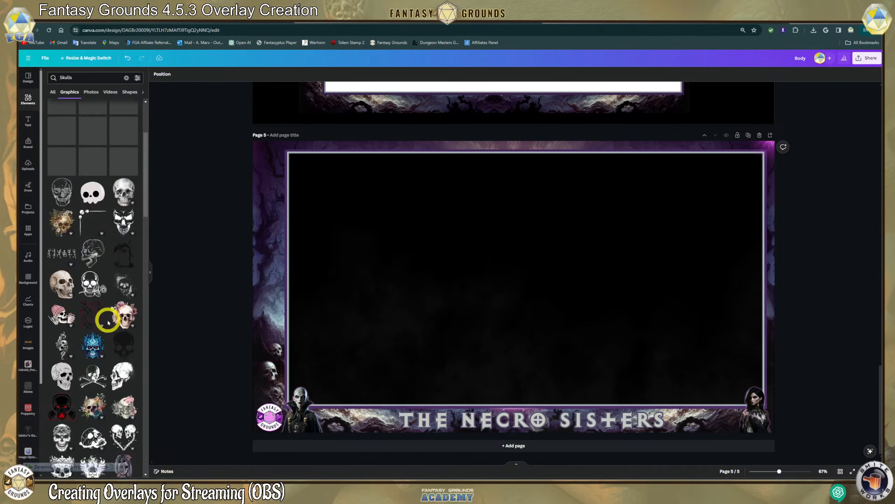
click(120, 237)
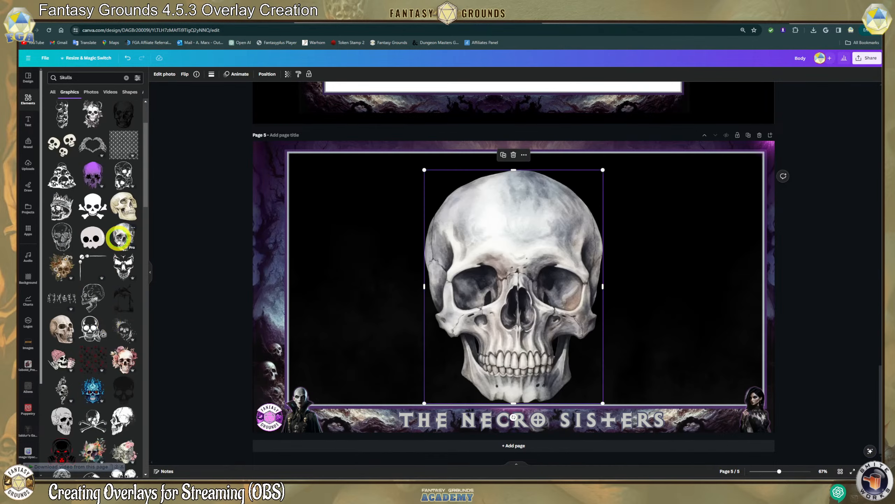
drag(490, 267, 310, 242)
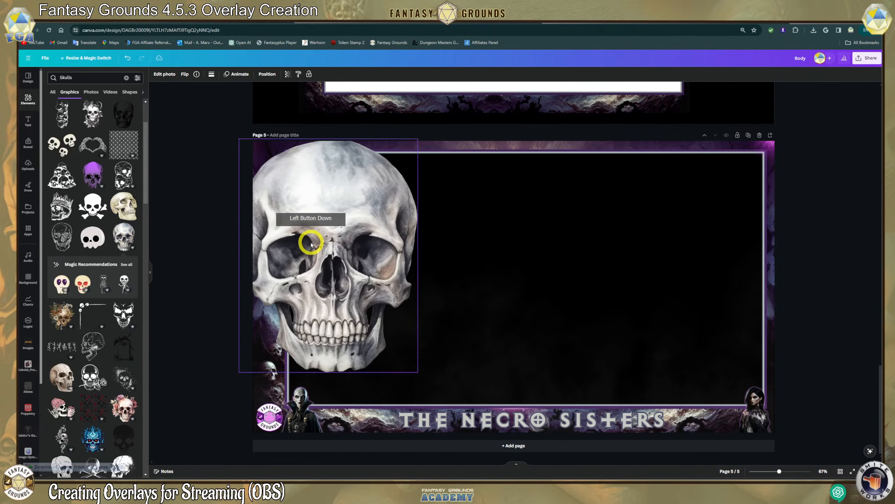
drag(416, 369, 274, 165)
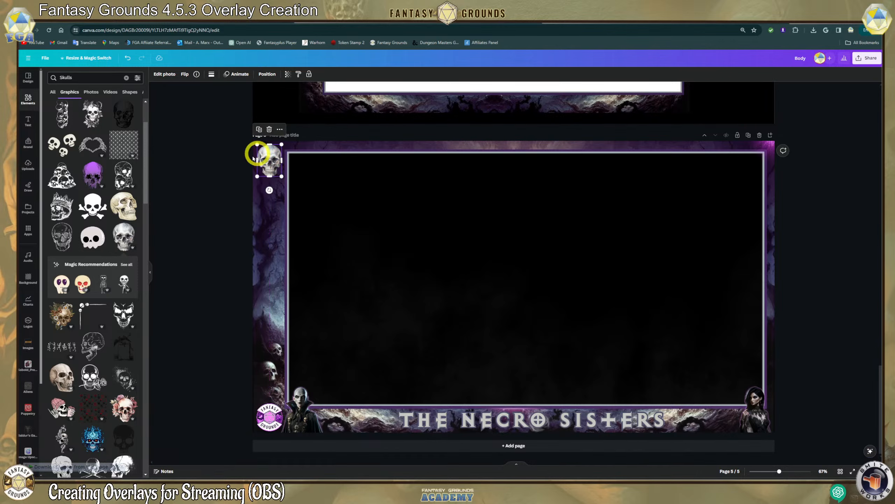
click(210, 180)
click(269, 157)
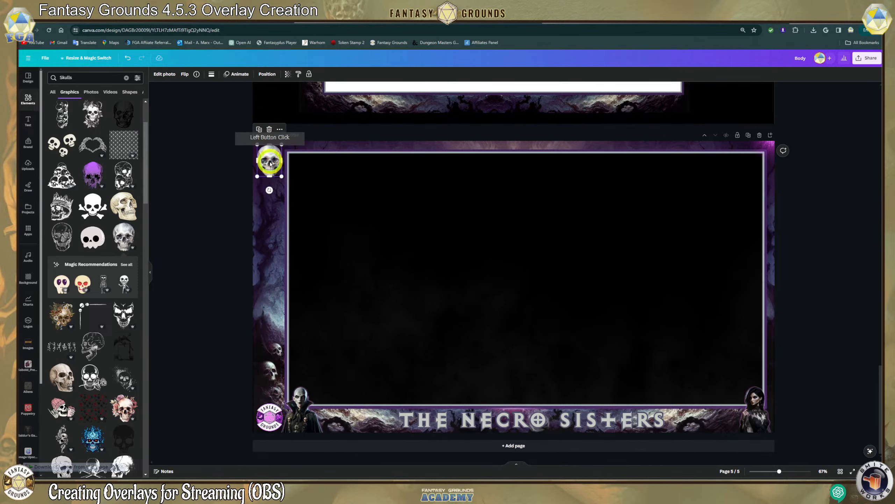
Make the corner skull semi-transparent, tilt it slightly counter-clockwise and move it against the page's upper-left corner.
click(288, 73)
drag(274, 98, 248, 99)
drag(270, 190, 329, 192)
click(216, 196)
drag(268, 162, 259, 156)
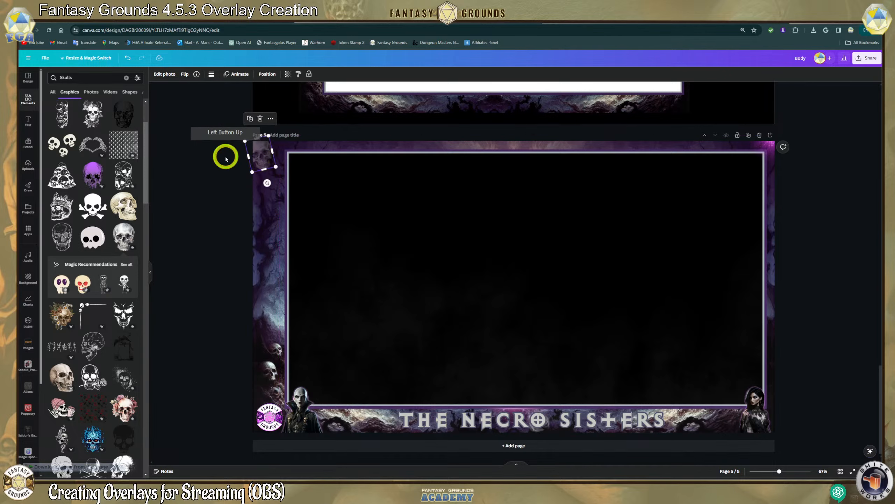
Enlarge the tilted corner skull slightly and set its transparency to 24.
click(277, 170)
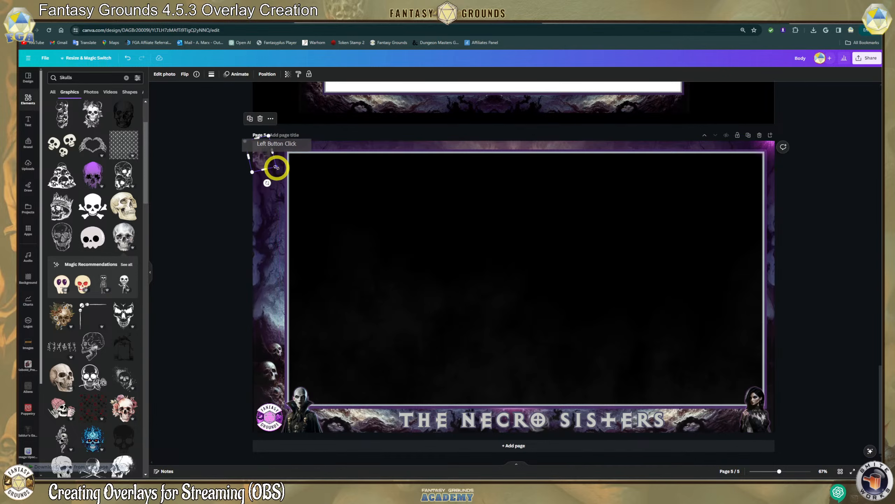
drag(279, 169, 283, 173)
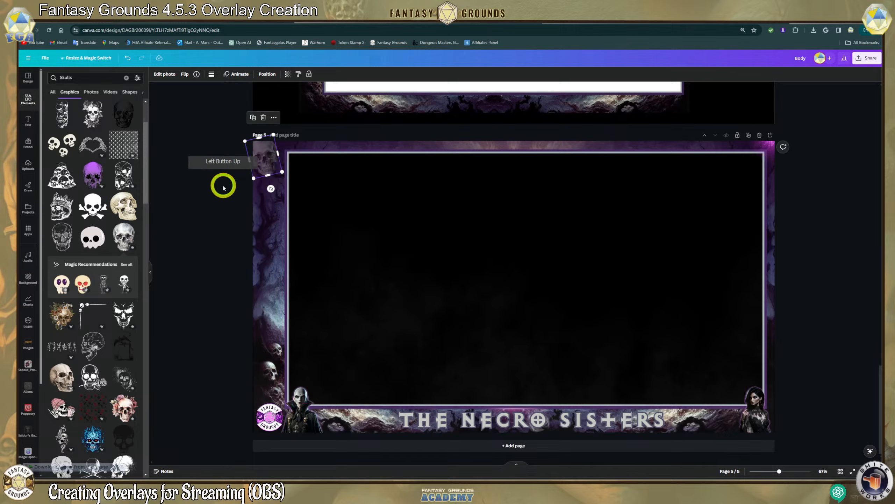
click(223, 186)
click(269, 162)
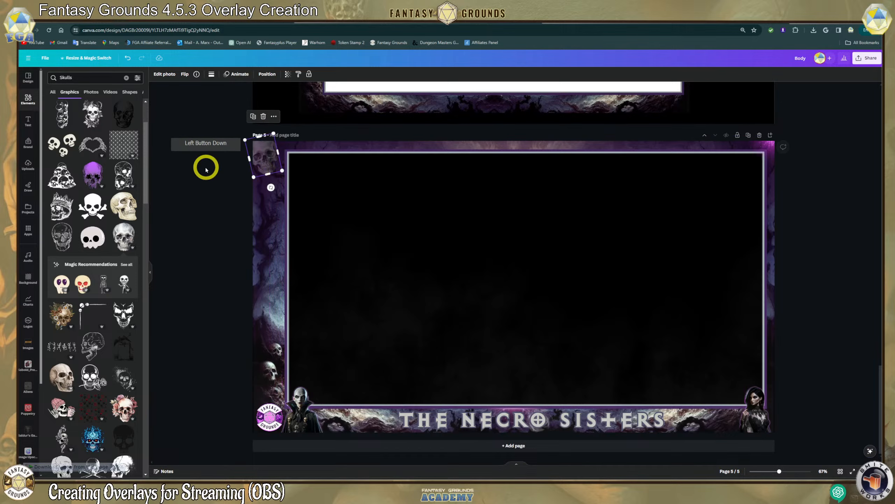
click(287, 79)
click(250, 101)
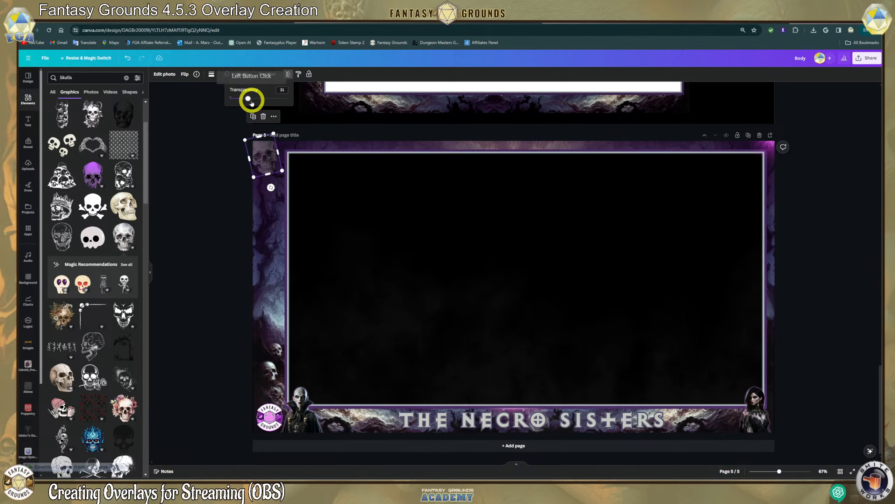
drag(245, 101, 244, 100)
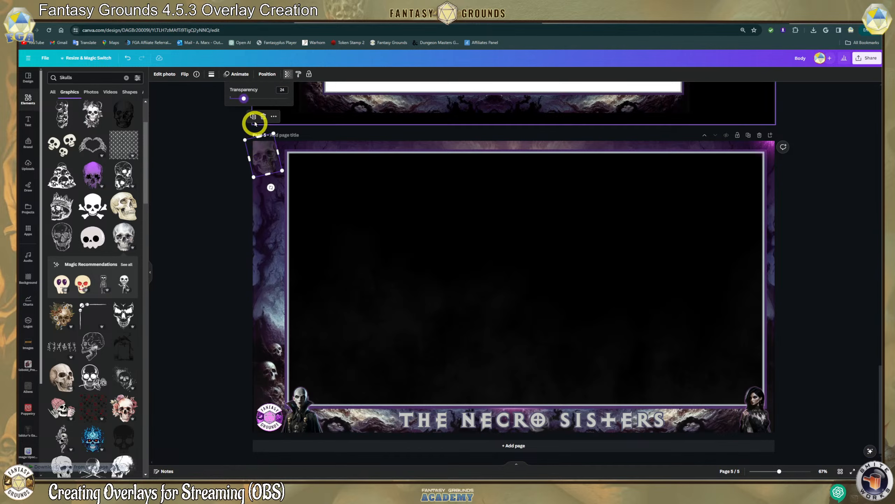
Place a smaller copy of the faded skull on the left border, just below the corner skull.
drag(266, 151, 157, 211)
click(200, 200)
click(200, 242)
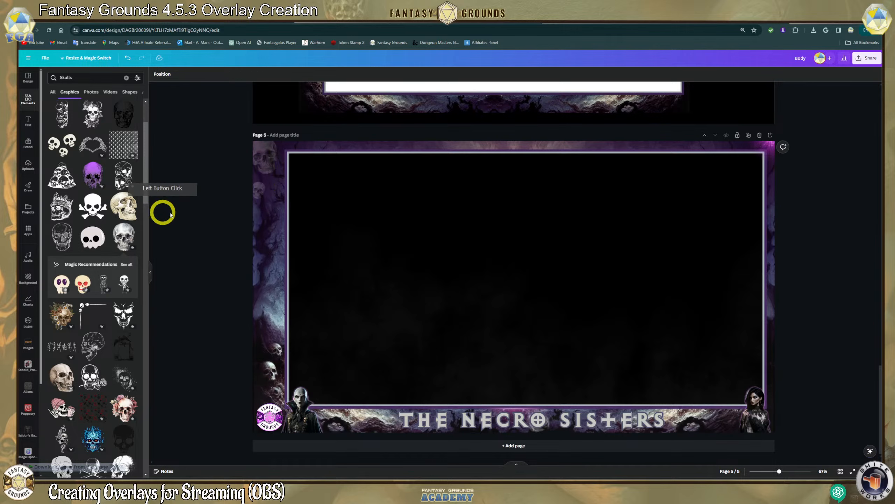
Duplicate the corner skull, place the copy lower on the left border, tilt it clockwise and enlarge it slightly.
click(265, 158)
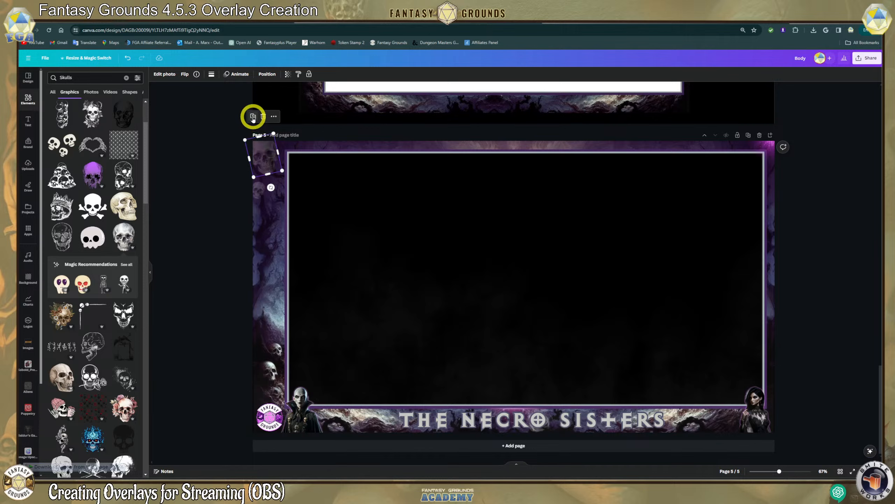
drag(276, 160, 281, 230)
drag(277, 261, 278, 233)
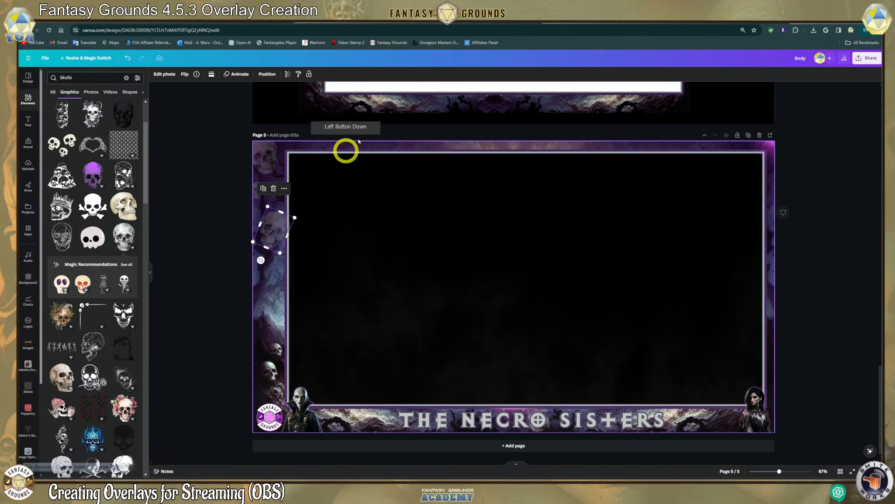
click(376, 117)
drag(276, 229, 184, 173)
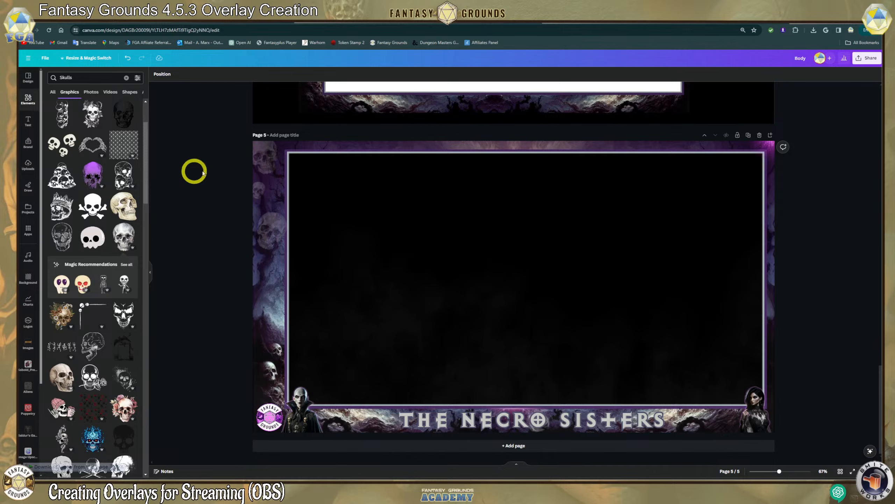
click(473, 152)
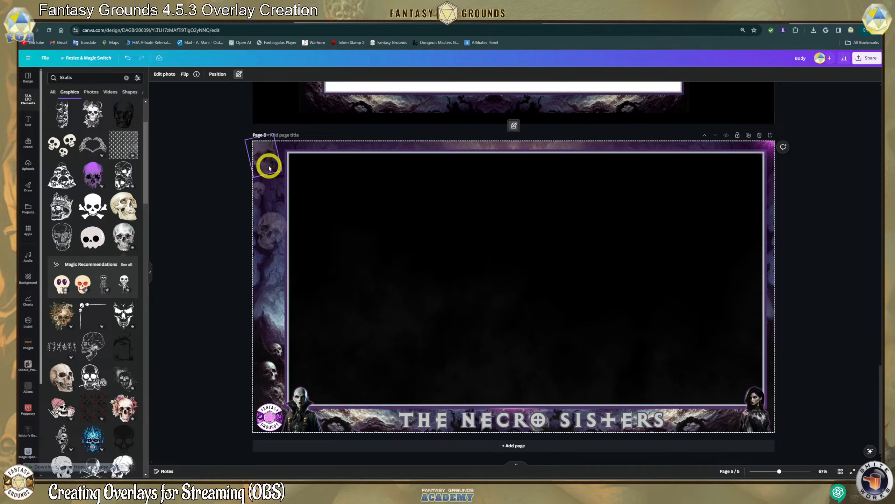
drag(269, 168, 271, 226)
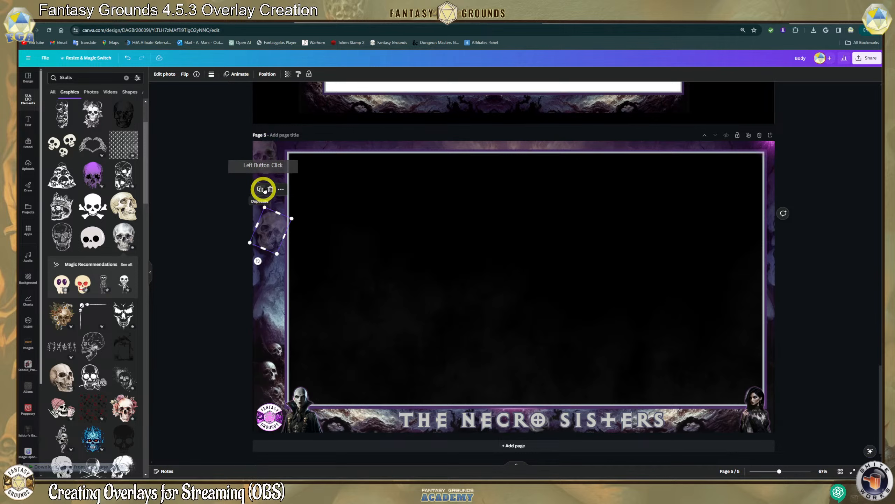
click(274, 290)
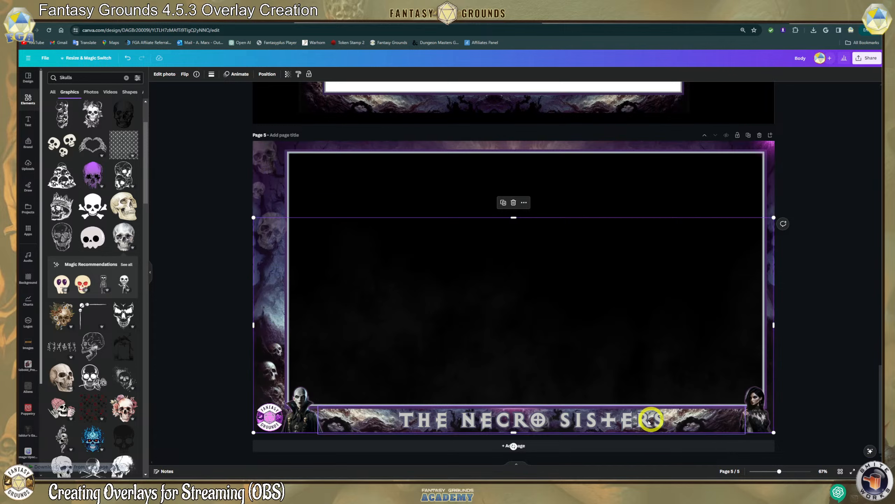
click(651, 422)
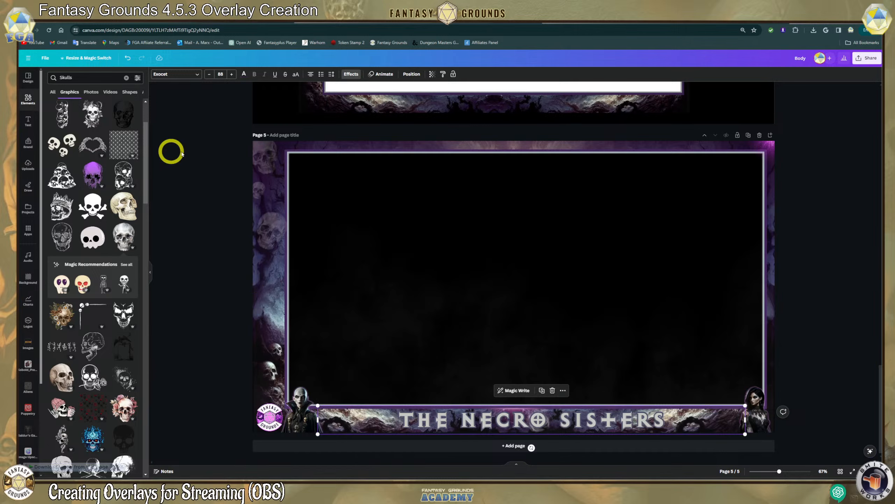
Review the frame and background artwork on the earlier pages of the design.
scroll(397, 281, down, 1)
scroll(405, 282, up, 15)
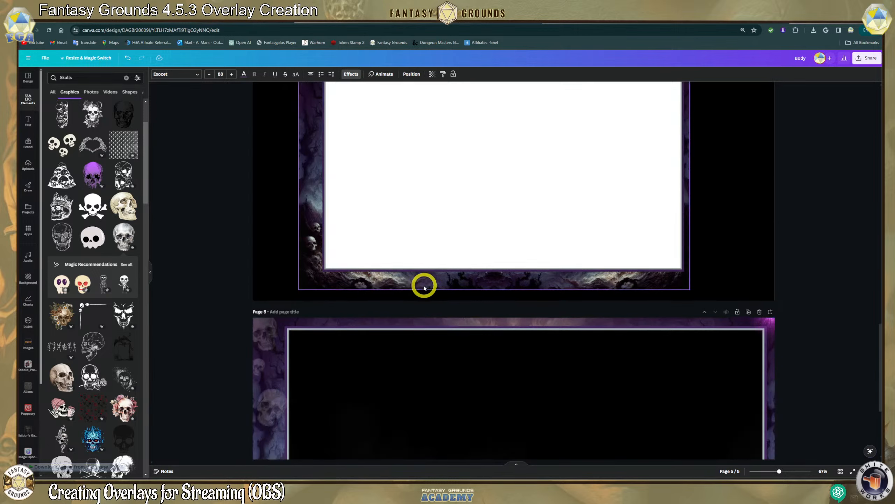
scroll(420, 289, down, 2)
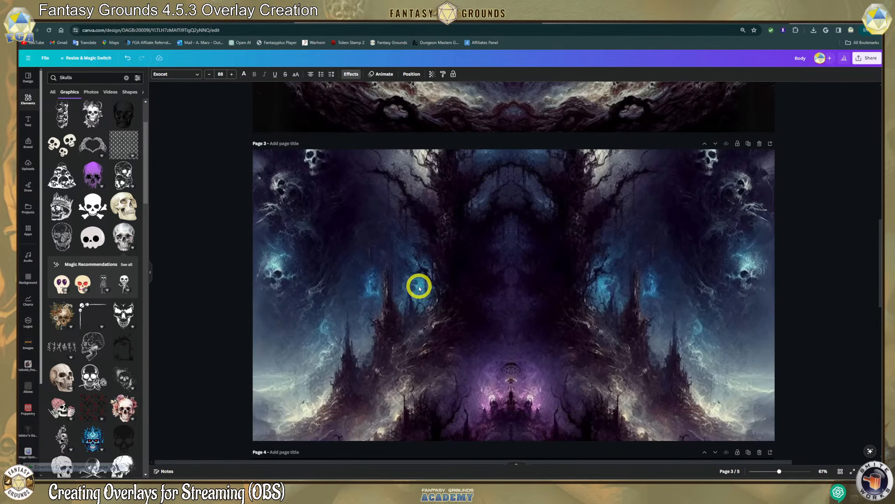
scroll(436, 290, up, 7)
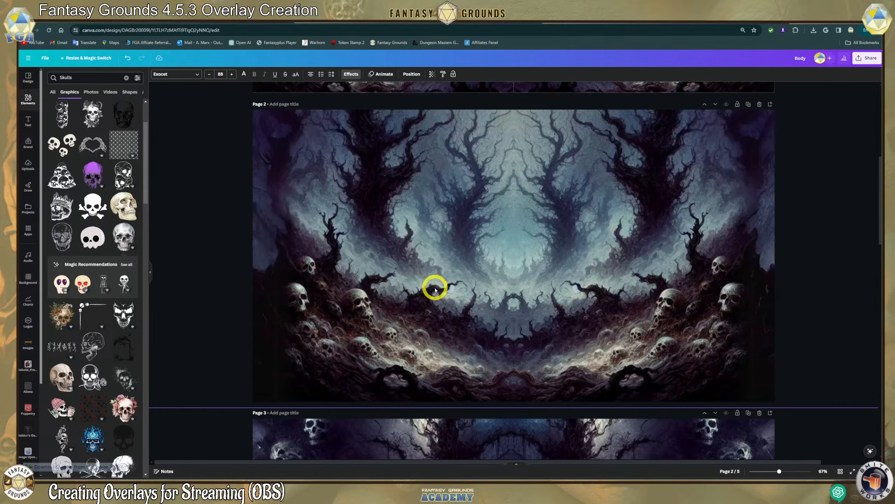
scroll(435, 290, up, 8)
scroll(435, 296, down, 5)
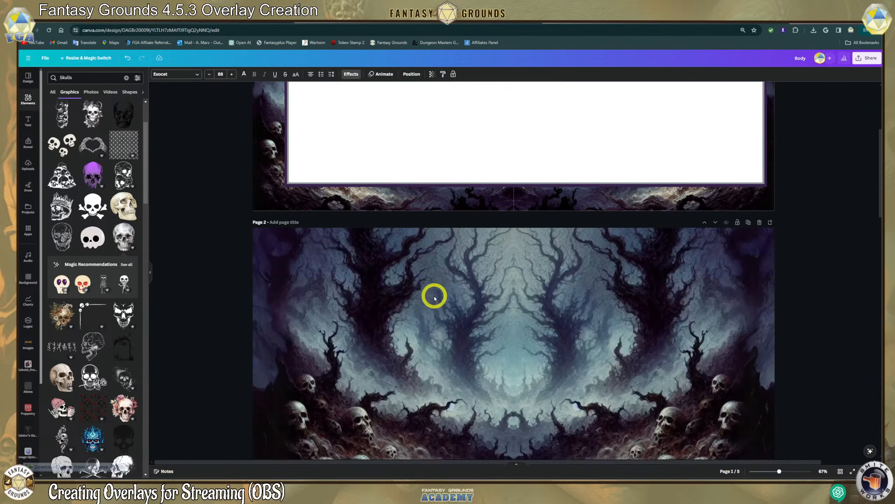
scroll(434, 298, down, 13)
scroll(325, 252, up, 2)
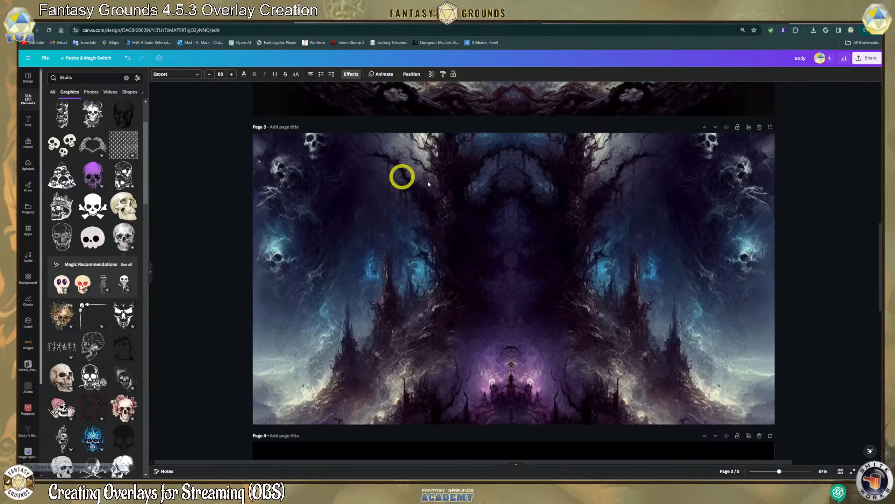
Return to the mirrored artwork on page 3 and search the graphics library for "tear".
scroll(469, 261, down, 17)
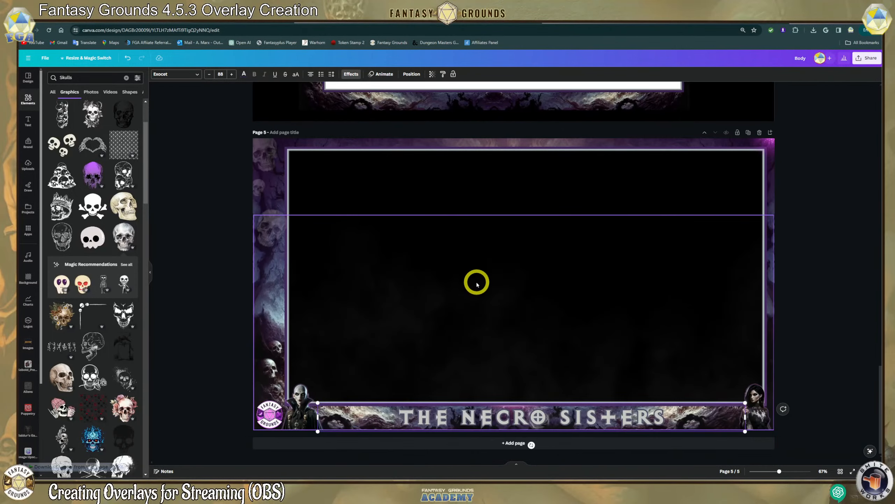
scroll(476, 279, up, 6)
scroll(477, 281, up, 8)
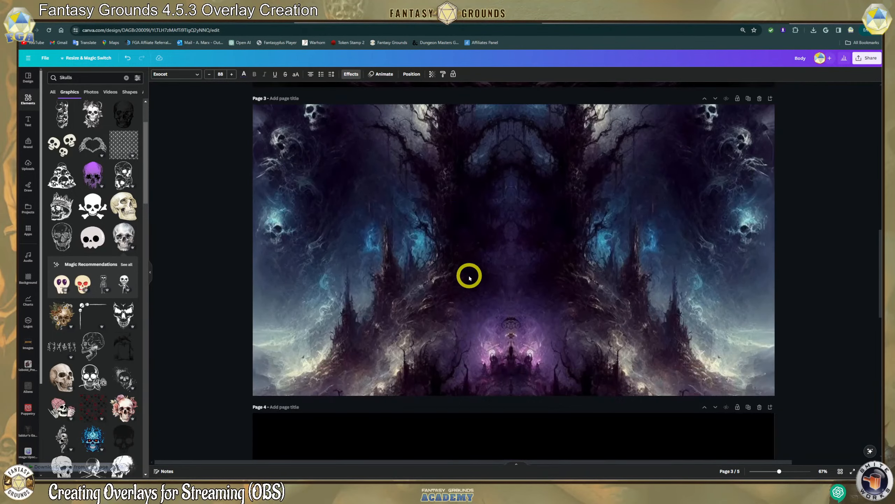
click(454, 218)
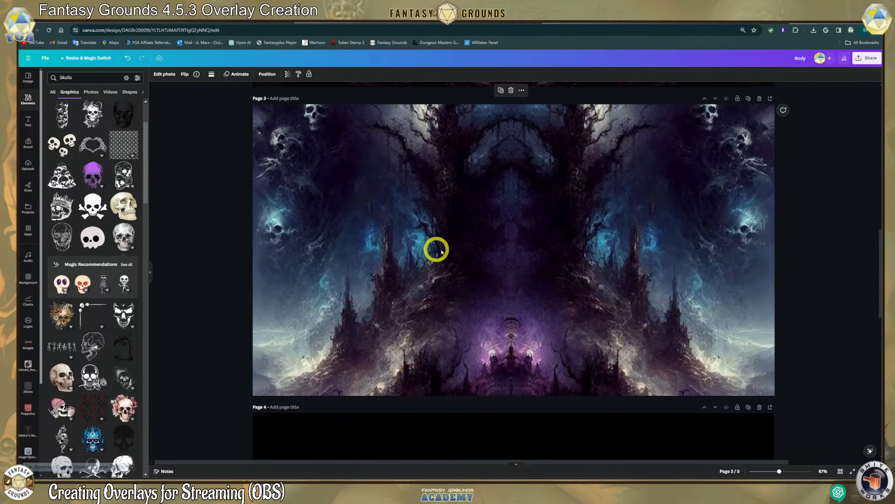
click(82, 76)
text(tea)
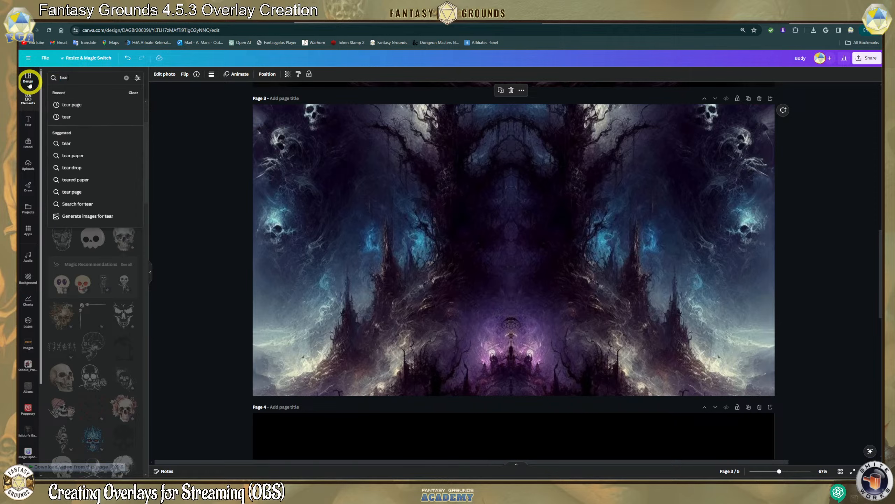
text(r)
key(Return)
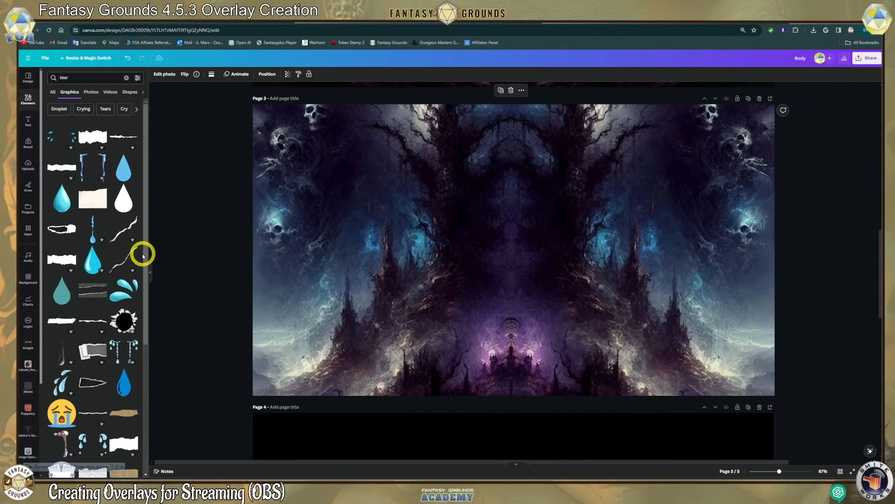
Insert a white torn-paper strip on page 3, enlarge it past the page width and place it along the top edge.
scroll(128, 309, down, 4)
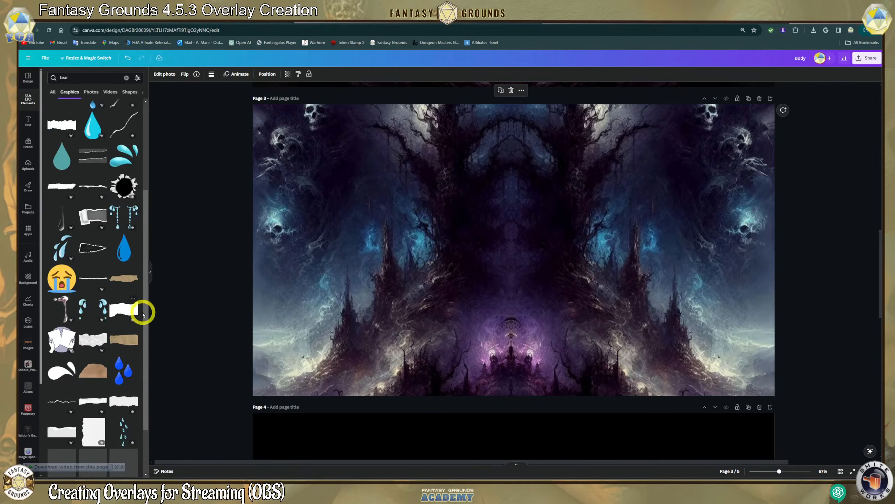
scroll(150, 337, down, 2)
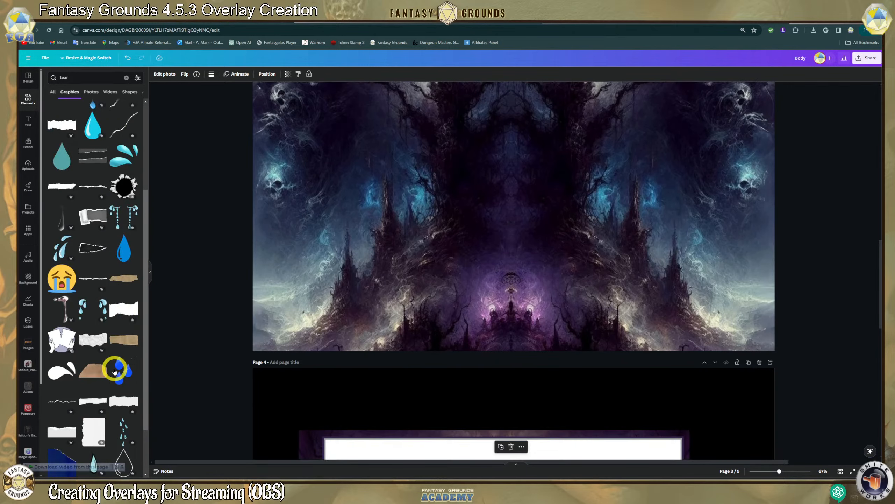
click(79, 399)
scroll(378, 339, up, 3)
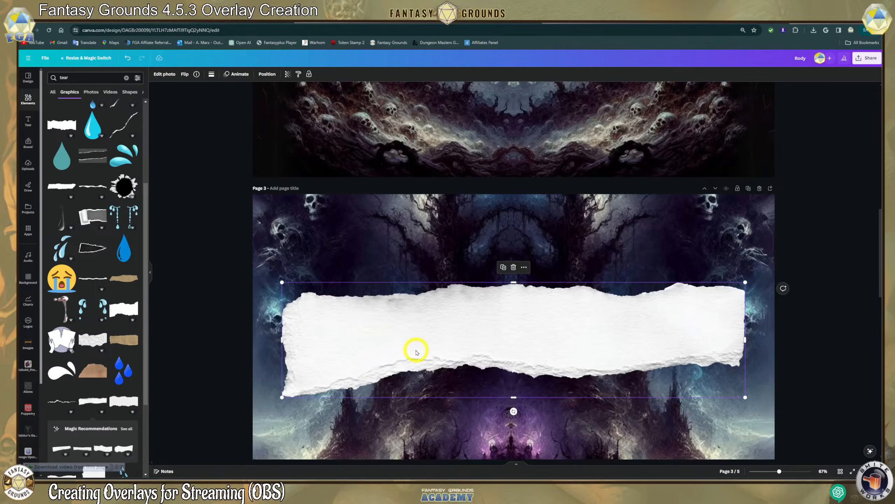
drag(417, 352, 317, 198)
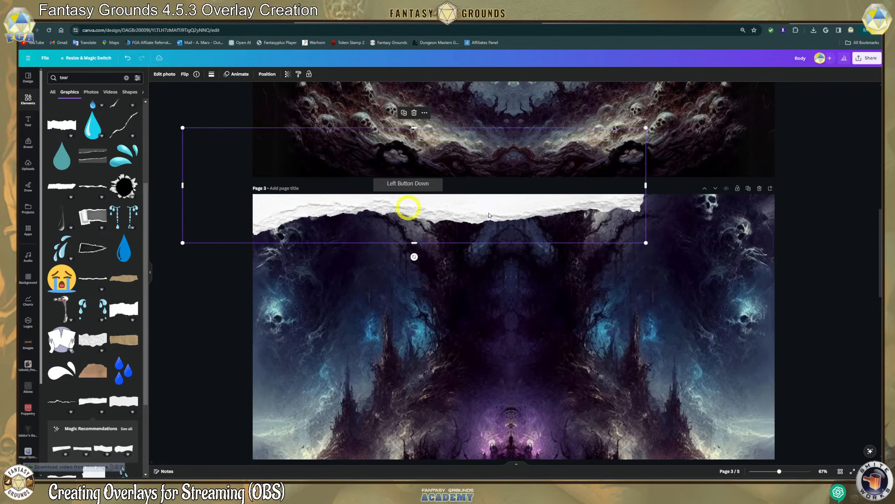
drag(646, 242, 780, 299)
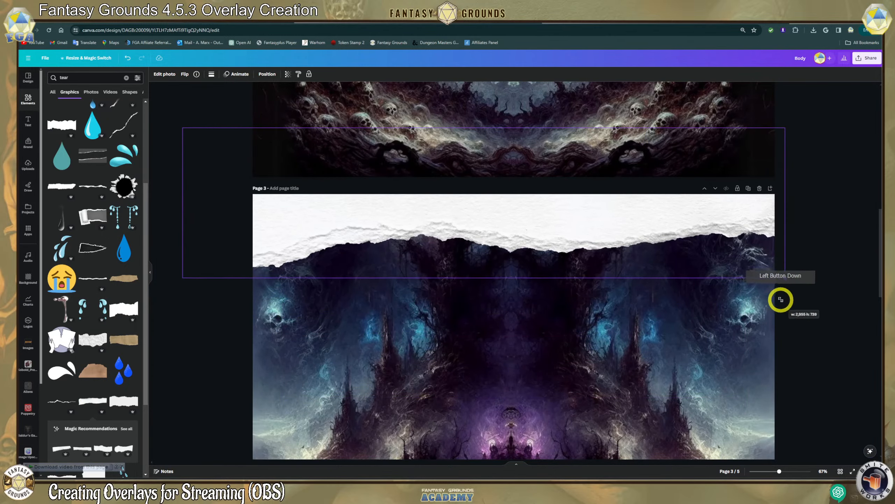
drag(602, 234, 550, 206)
scroll(465, 326, down, 1)
scroll(465, 326, up, 2)
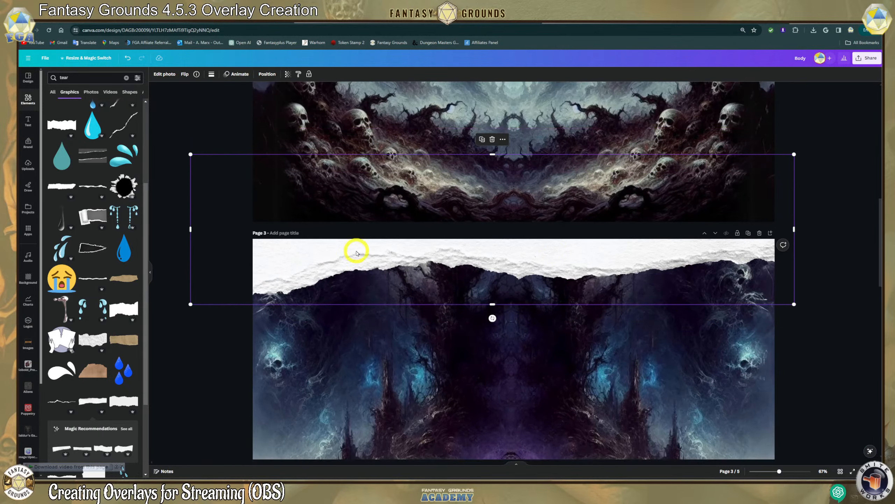
Duplicate the torn-paper strip, flip the copy vertically and place it along the bottom edge of page 3.
scroll(287, 182, down, 2)
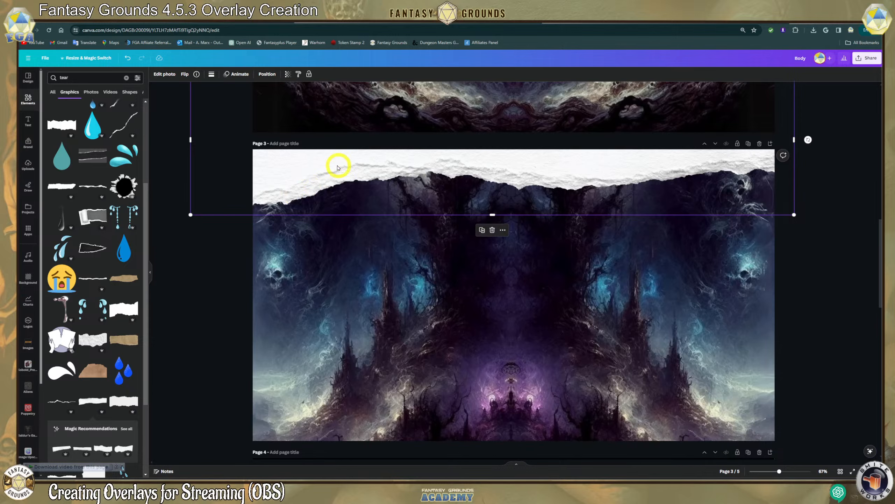
click(482, 230)
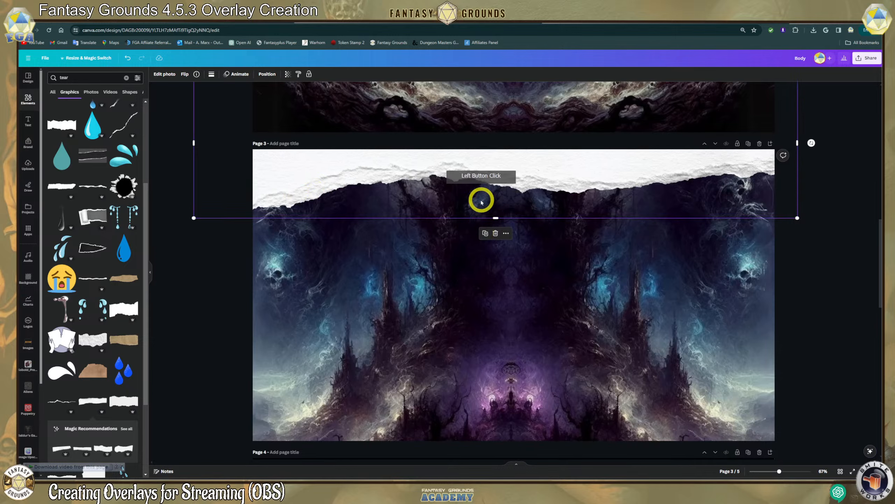
drag(481, 198, 507, 416)
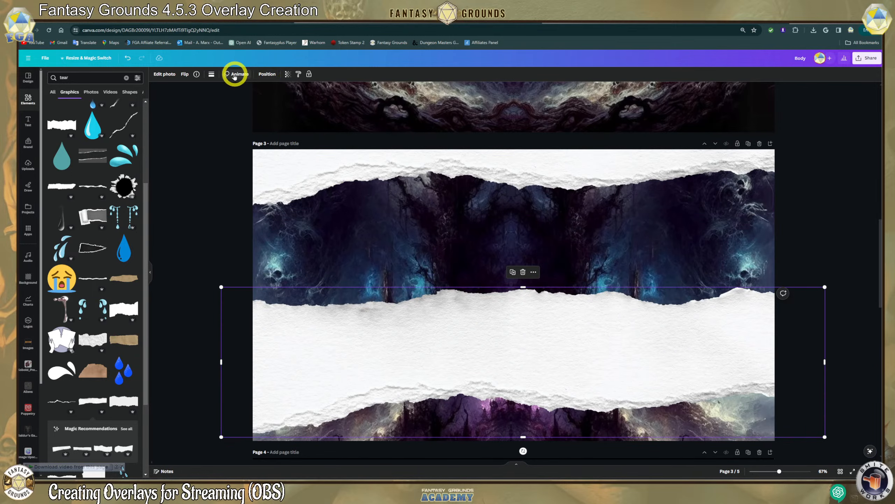
click(186, 77)
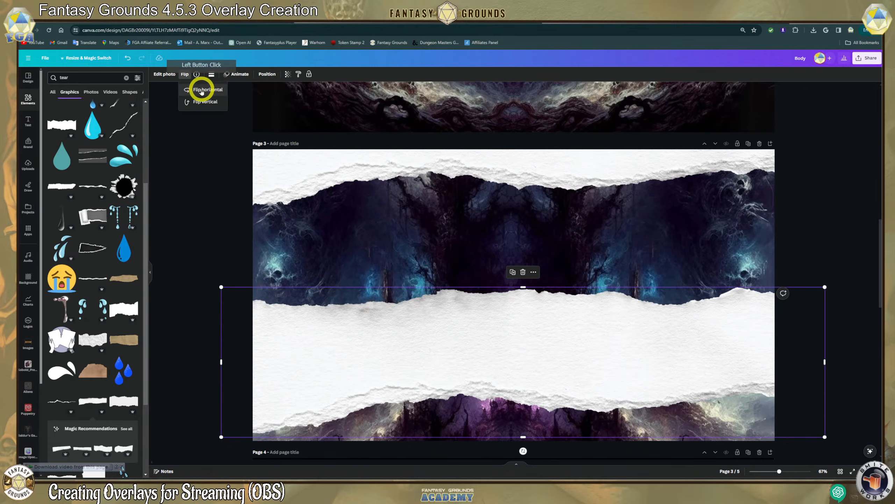
click(202, 102)
scroll(353, 229, down, 3)
drag(406, 240, 424, 350)
Centre the top torn strip and shift the top and bottom strips outward to uncover more of the artwork.
drag(525, 94, 545, 111)
click(208, 234)
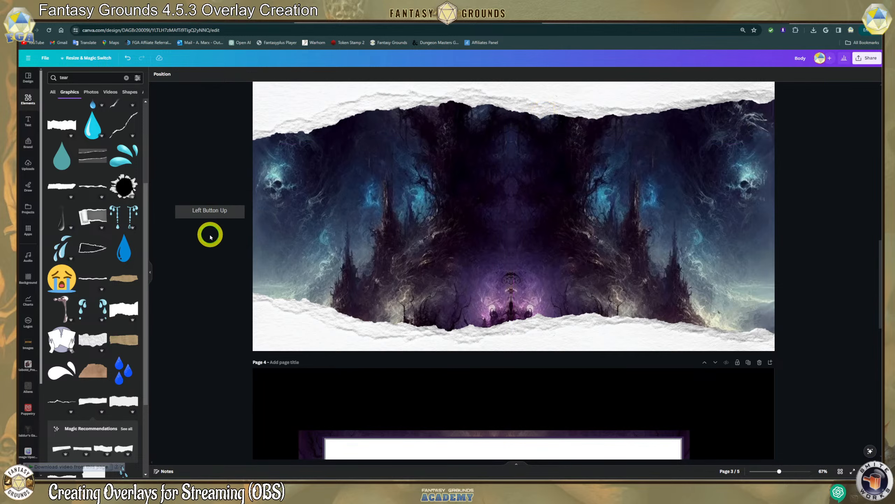
click(410, 278)
drag(296, 315, 299, 330)
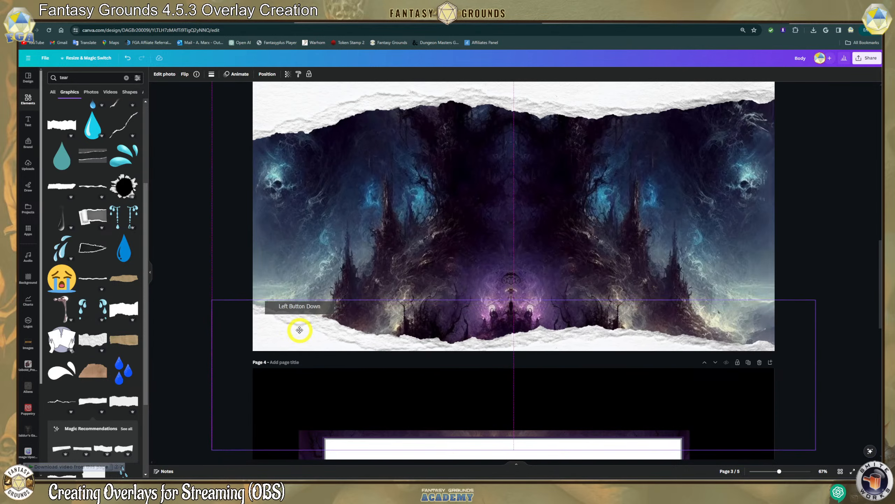
drag(455, 102, 456, 88)
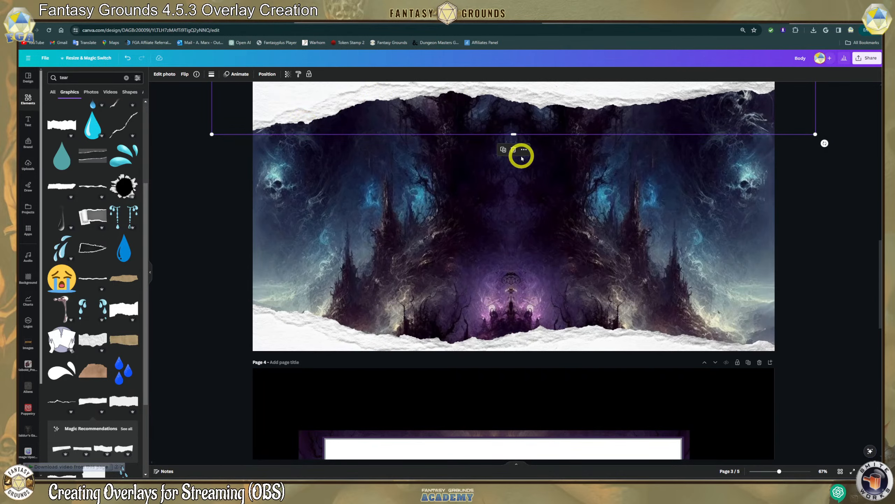
Duplicate the top torn strip, rotate the copy upright and place it along the right edge of the artwork.
click(502, 150)
drag(476, 127, 491, 261)
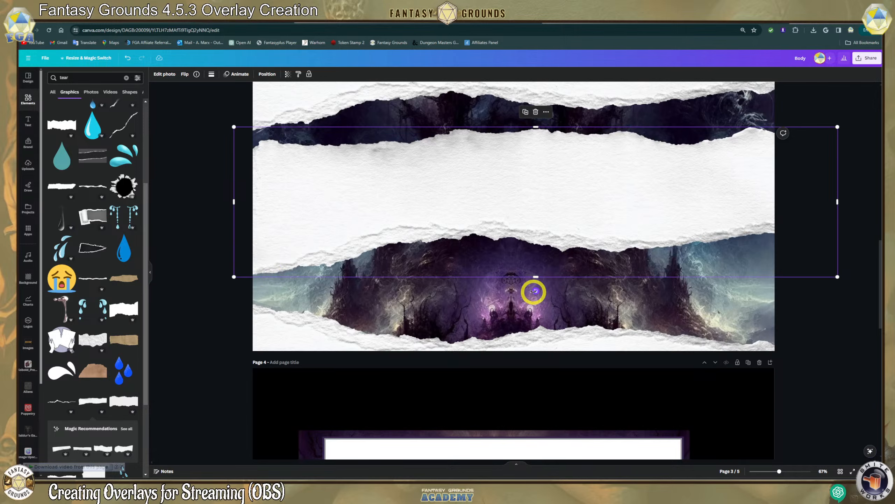
drag(535, 292, 456, 198)
drag(526, 203, 780, 221)
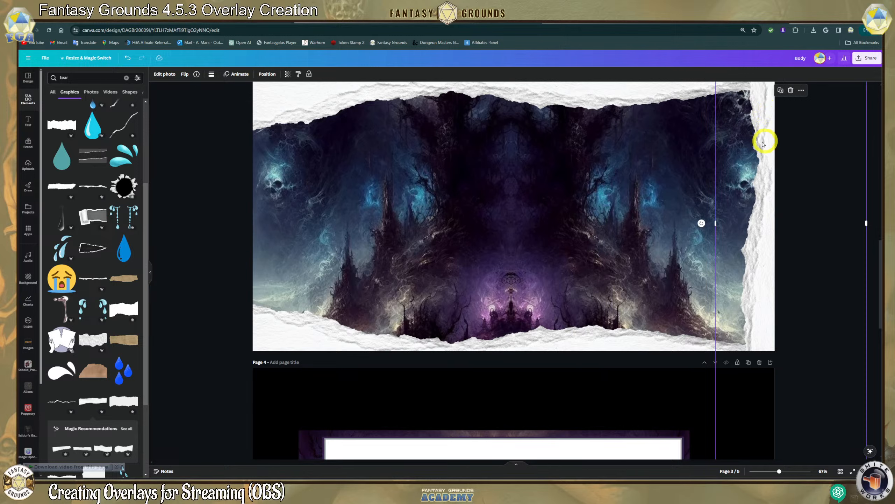
Duplicate the right-edge torn strip, move the copy to the left side of the artwork and flip it horizontally.
click(781, 91)
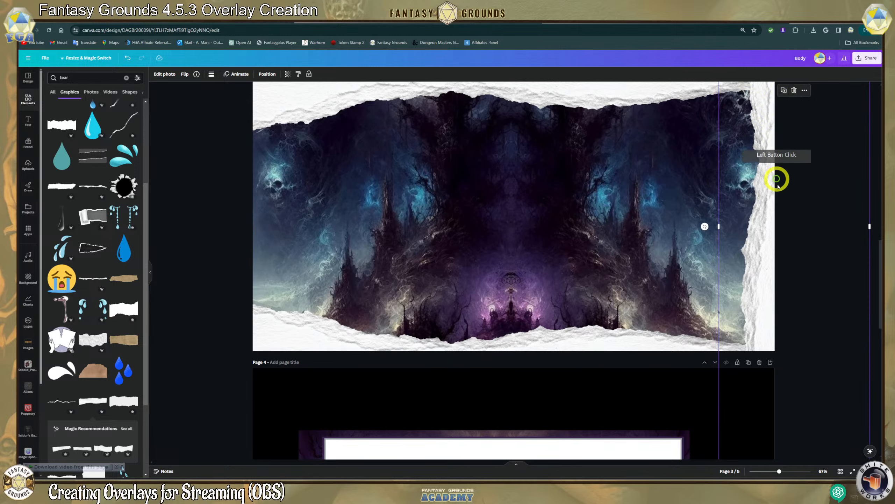
drag(776, 176, 298, 222)
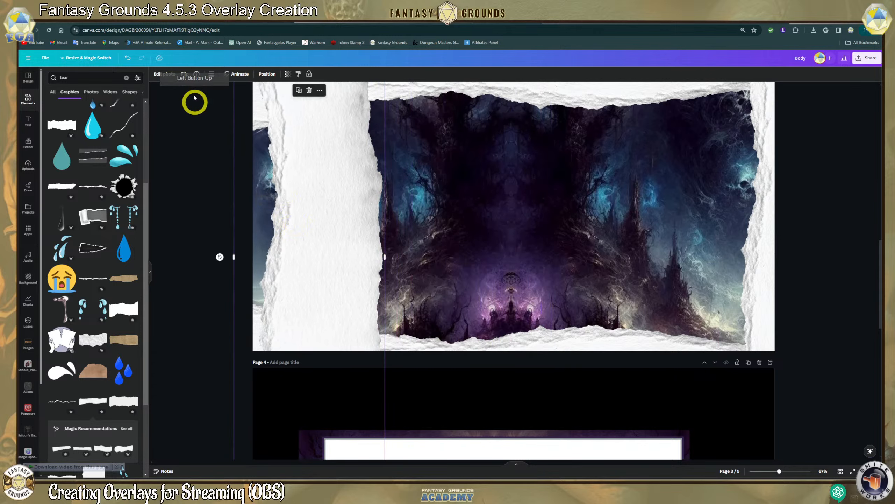
click(184, 74)
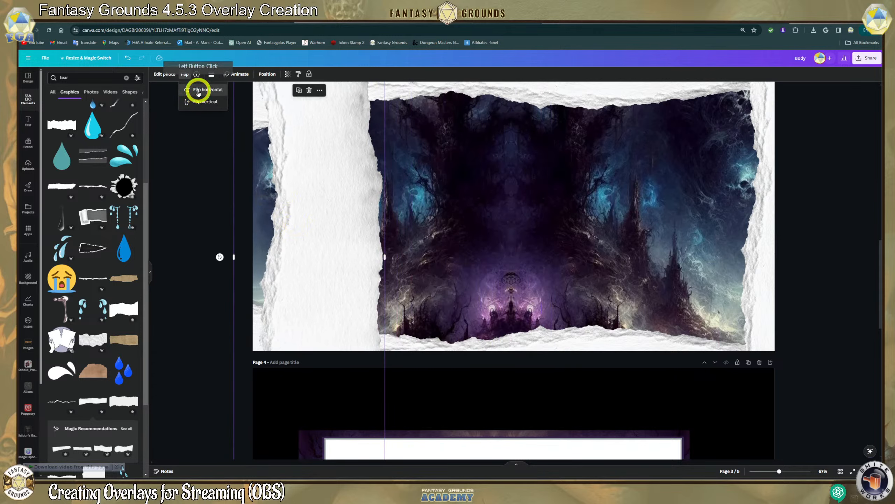
click(198, 90)
Flip the left torn strip vertically and place it along the left edge with its jagged side facing inward.
drag(312, 178, 282, 178)
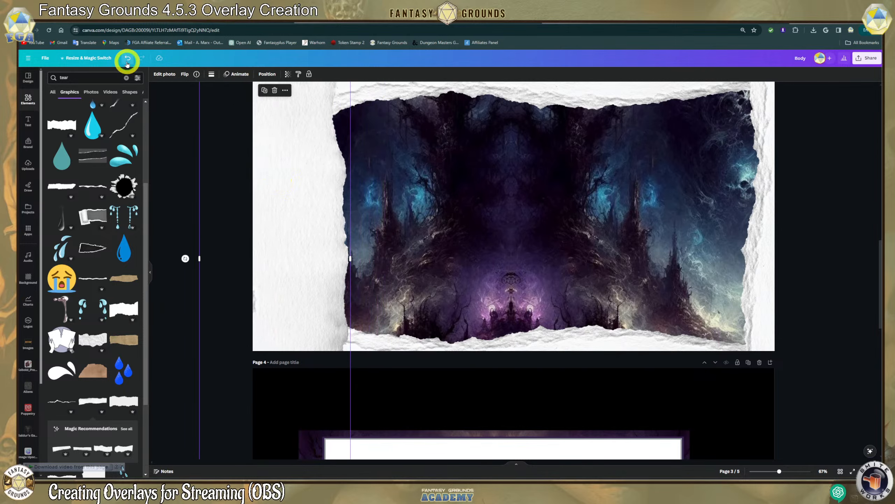
click(128, 60)
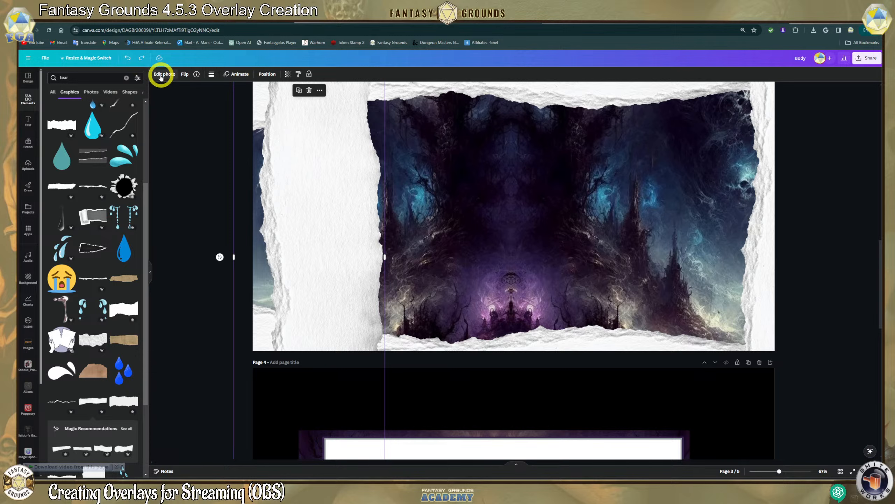
click(185, 75)
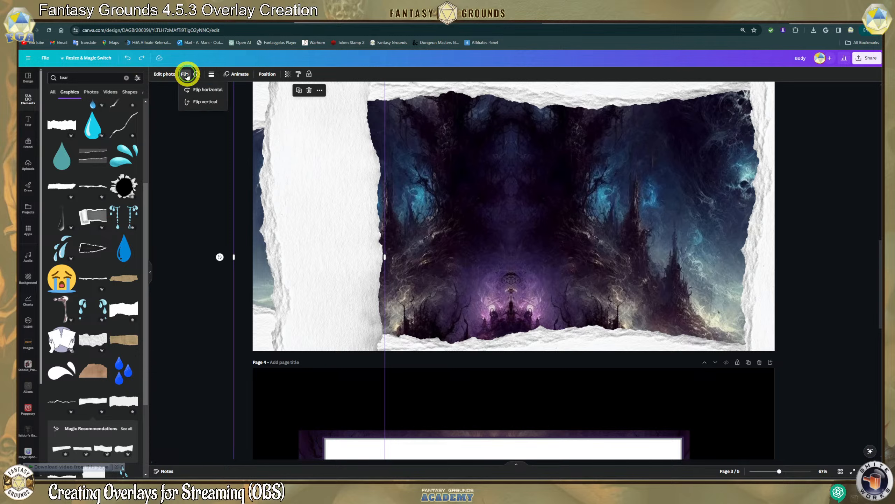
click(205, 106)
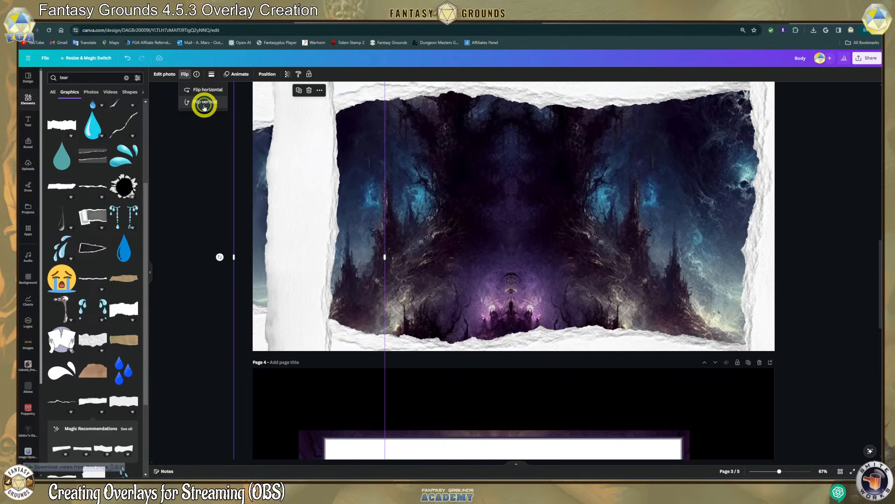
drag(294, 166, 236, 198)
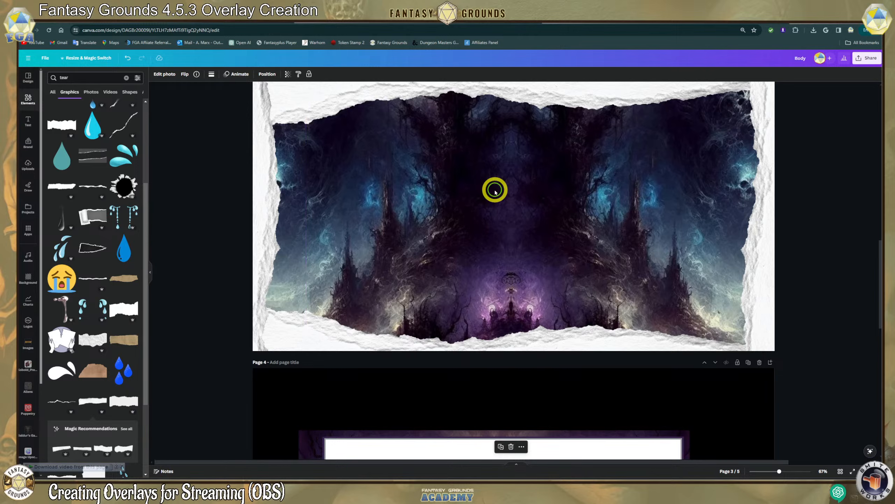
Scale down and recentre the background artwork so both skulls show inside the torn frame, and nudge the top and bottom strips outward.
drag(494, 189, 773, 394)
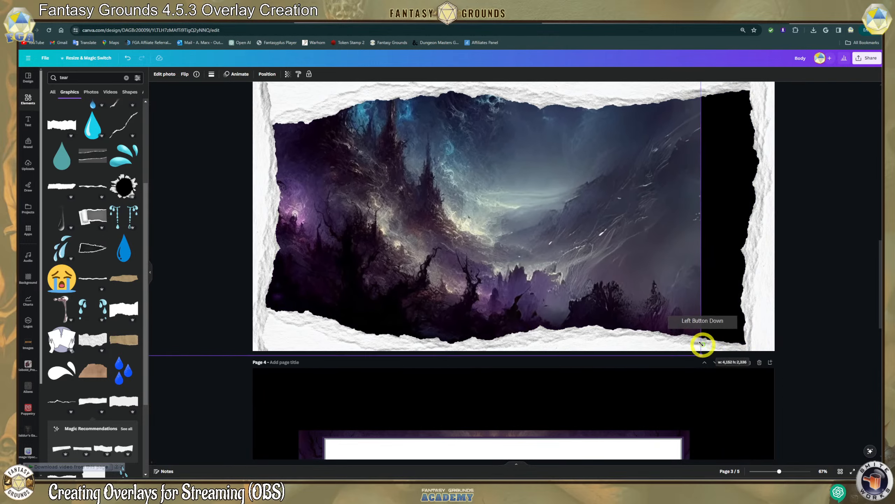
drag(578, 282, 602, 268)
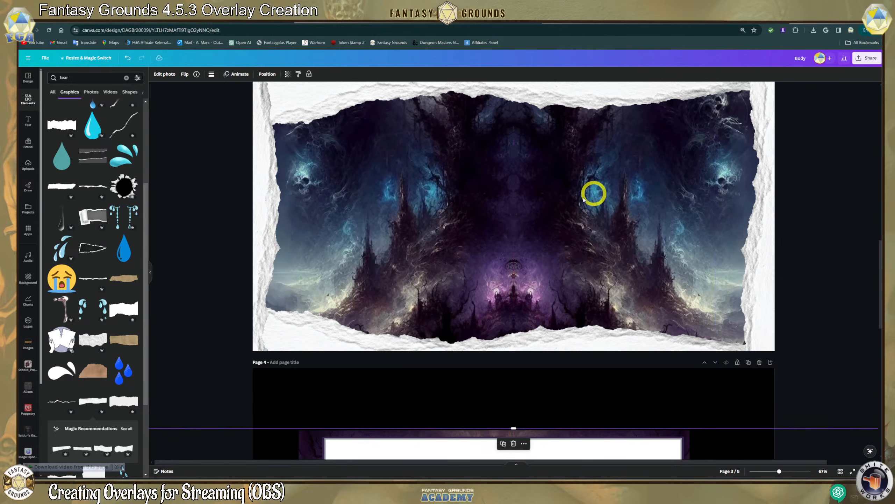
drag(353, 86, 606, 336)
click(806, 218)
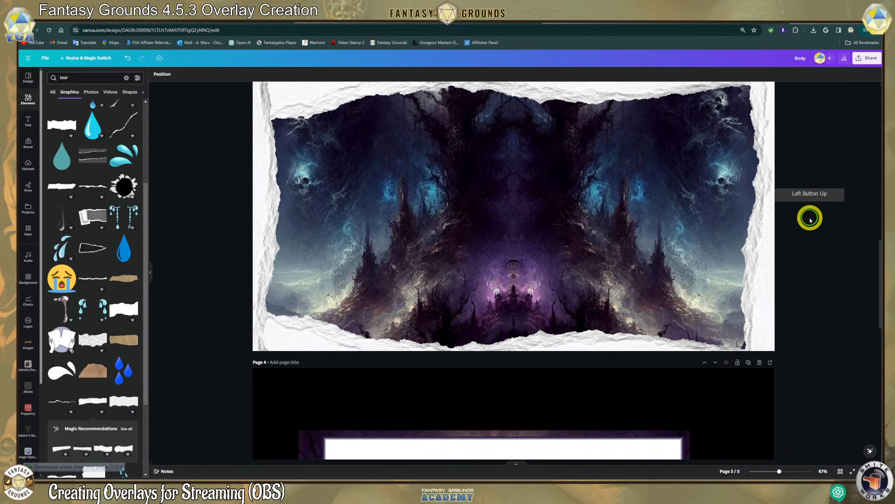
click(293, 232)
click(374, 235)
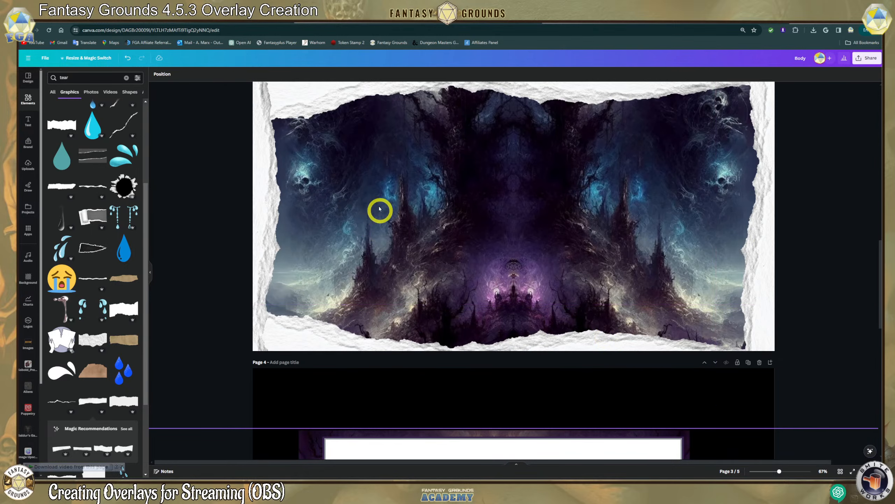
click(180, 210)
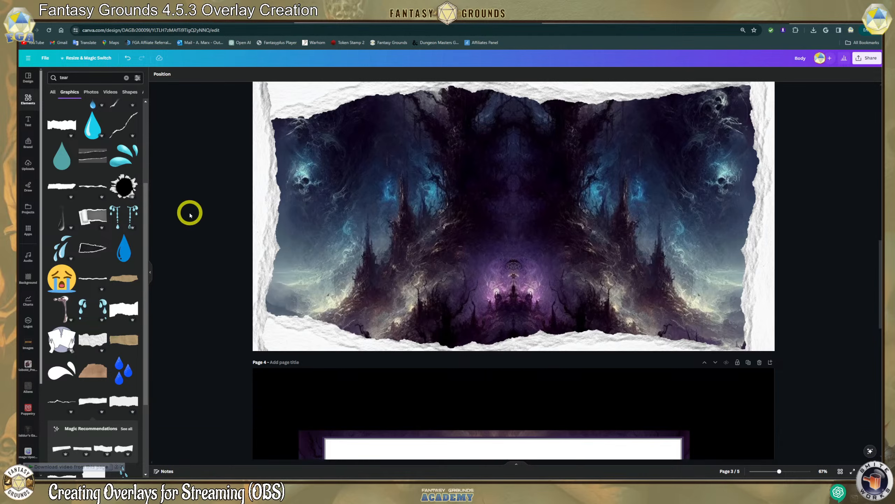
click(286, 179)
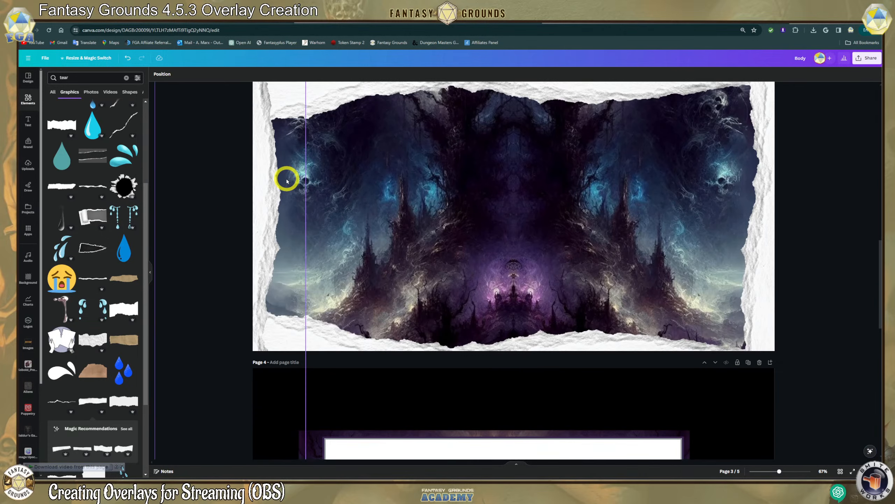
Title page 3 "Necro Sisters Decal".
scroll(618, 175, up, 2)
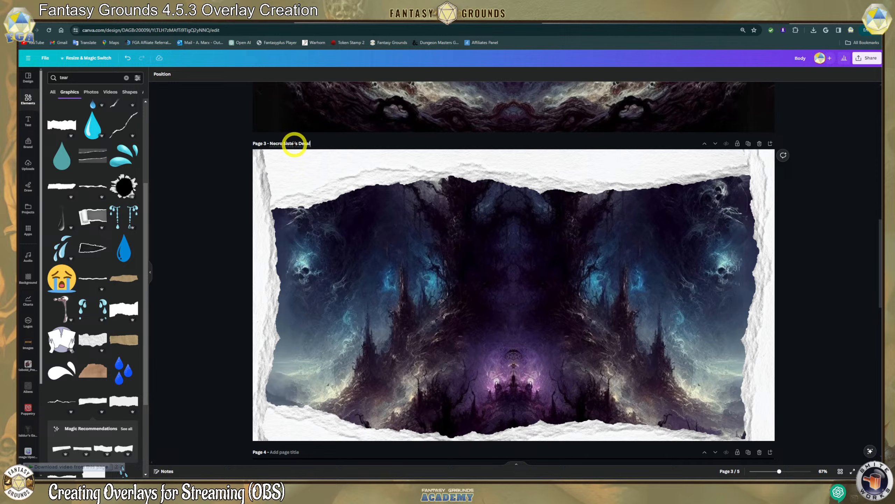
click(308, 156)
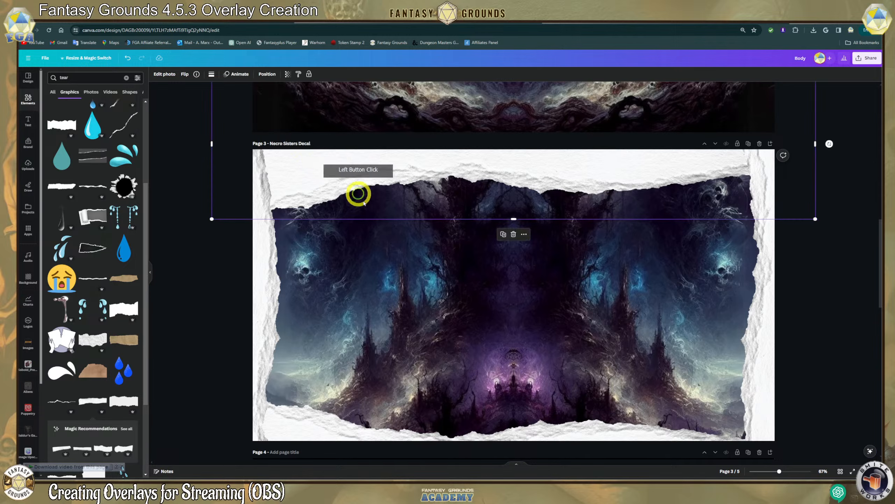
click(239, 268)
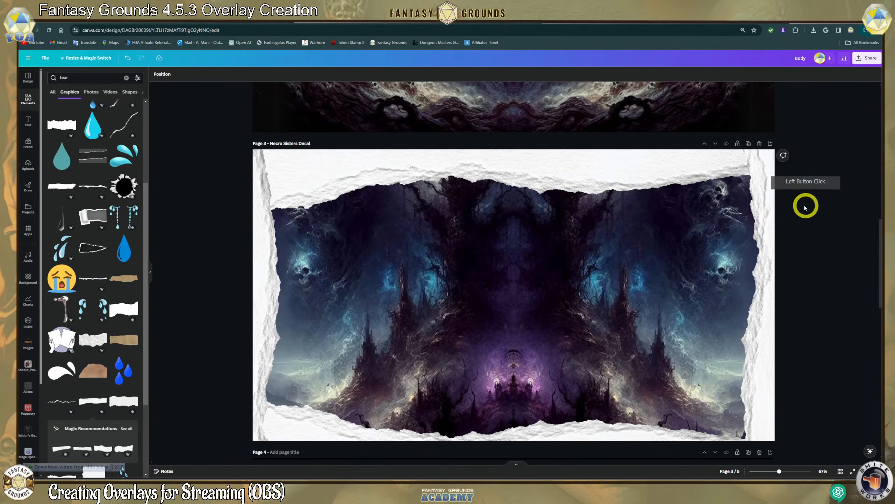
Download only pages 3 and 5 of the design as PNG files.
click(867, 62)
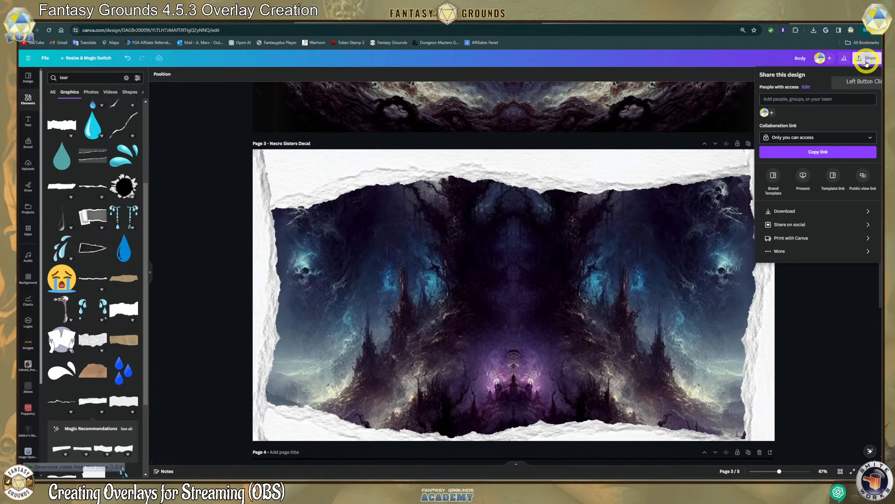
click(793, 211)
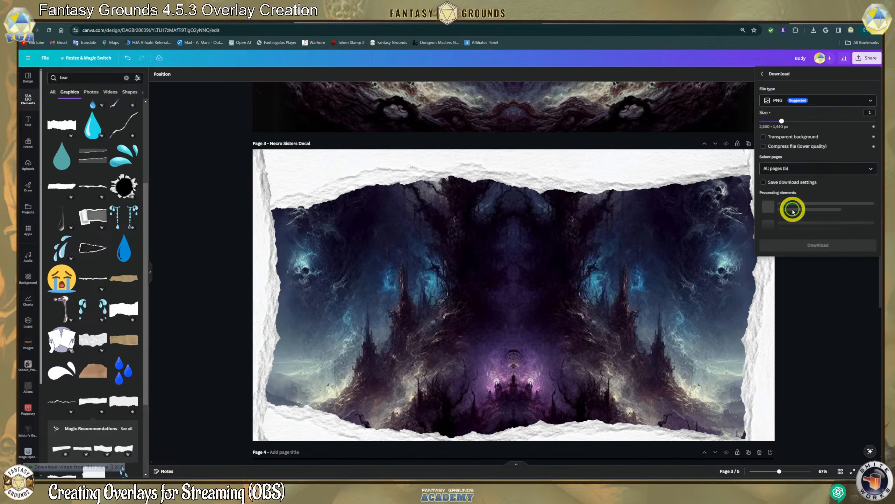
click(813, 168)
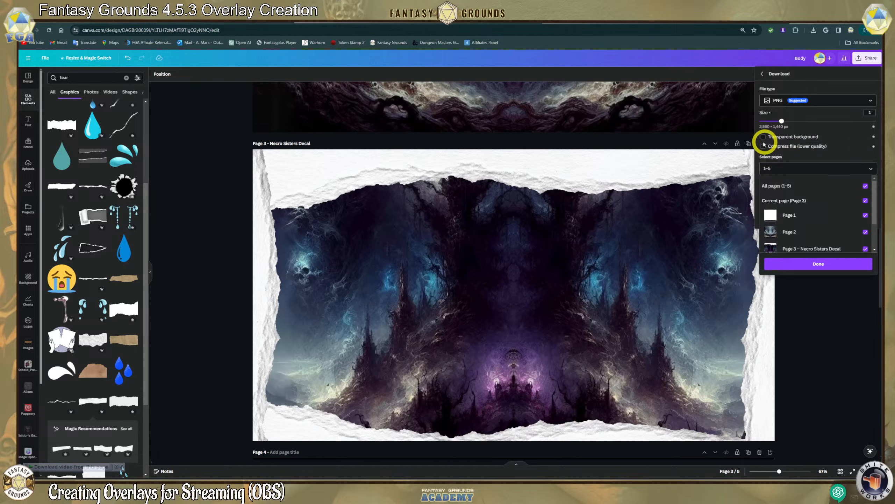
click(840, 169)
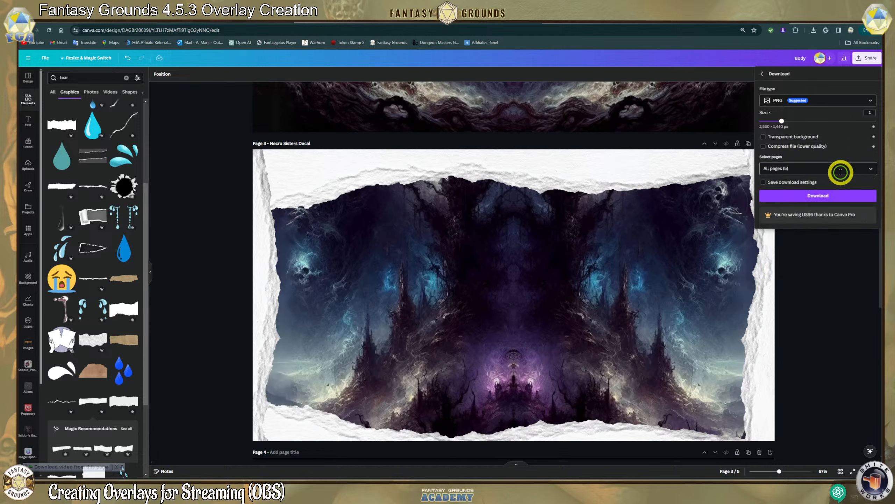
click(861, 169)
click(865, 186)
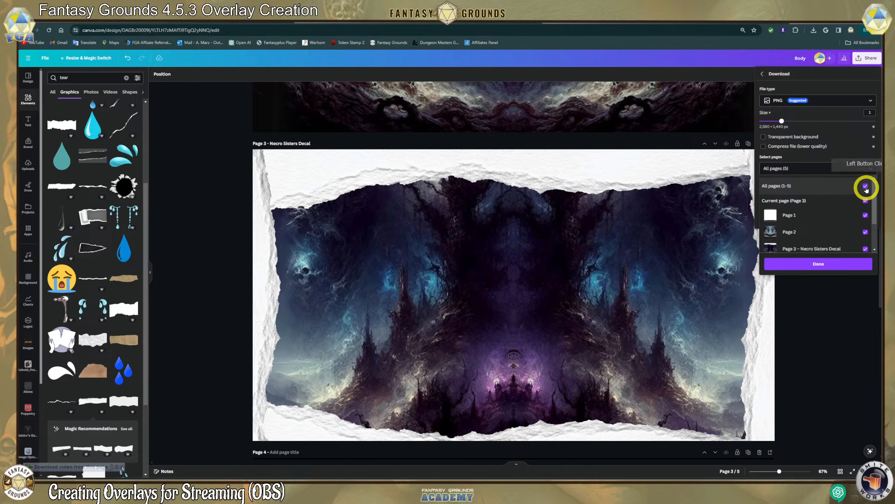
scroll(851, 221, down, 2)
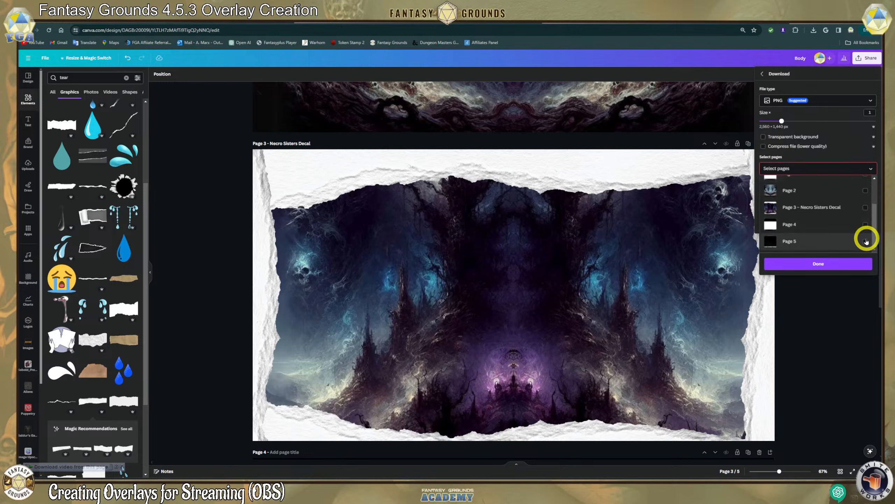
click(864, 242)
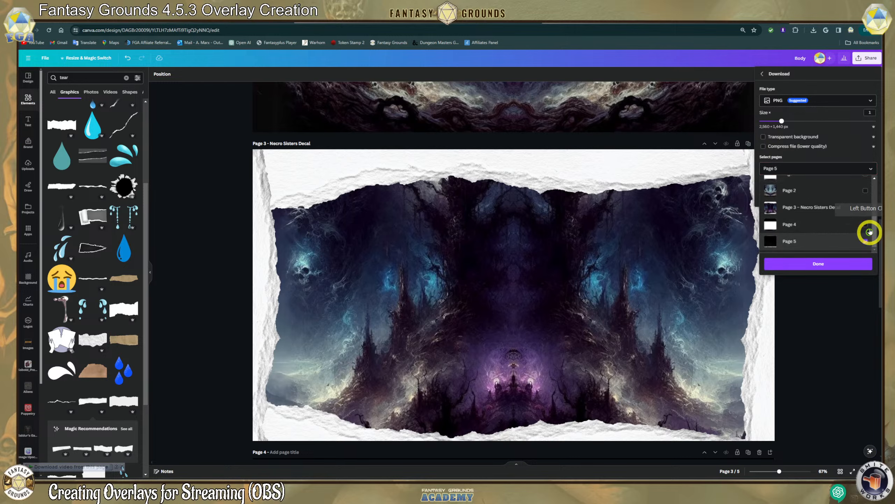
click(866, 210)
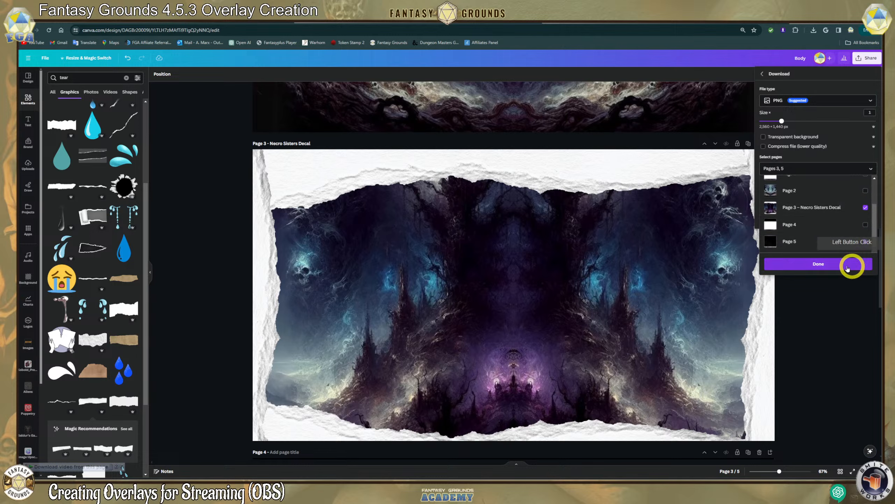
click(833, 269)
click(800, 197)
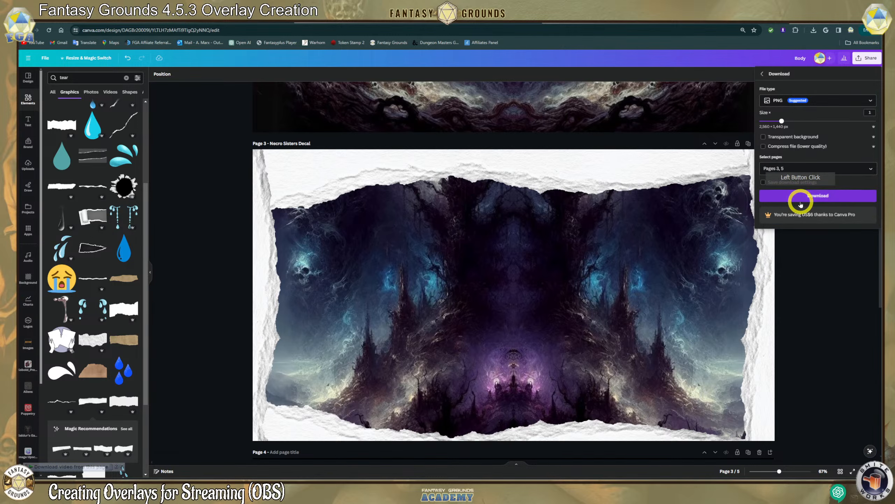
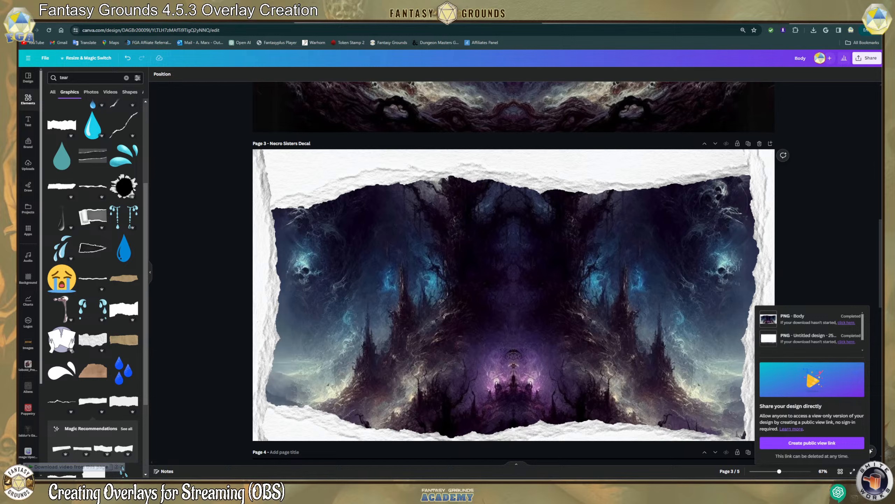
Switch to File Explorer and move the Downloads window up so its files are fully in view.
scroll(454, 293, down, 1)
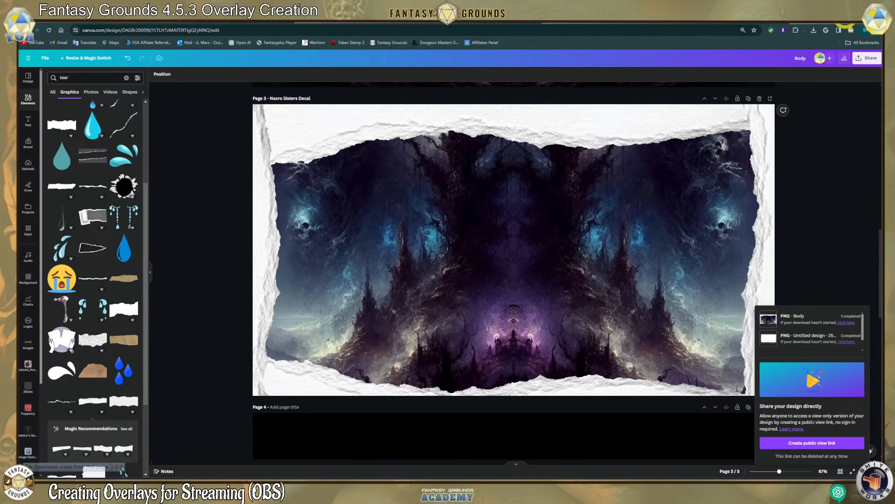
click(845, 17)
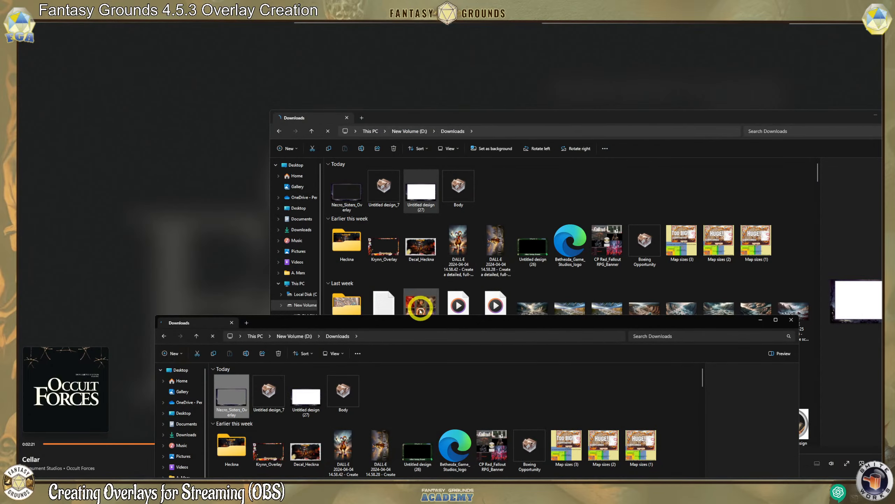
drag(415, 328, 353, 81)
click(385, 157)
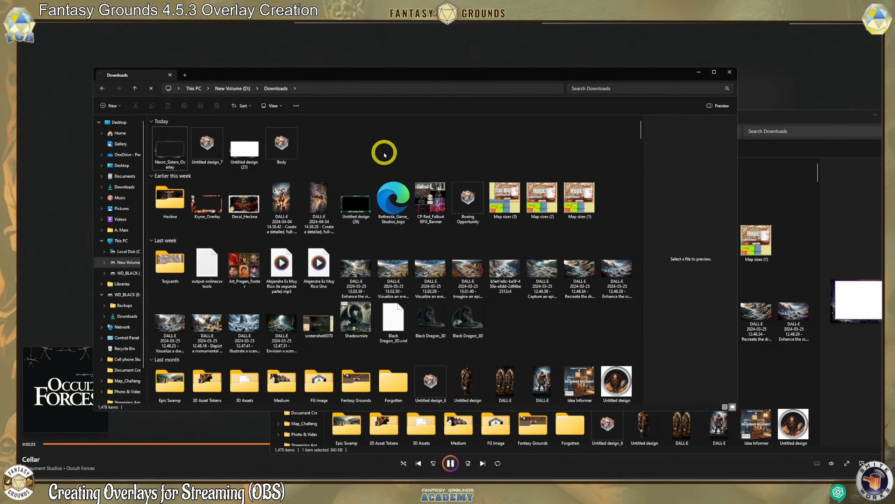
click(387, 140)
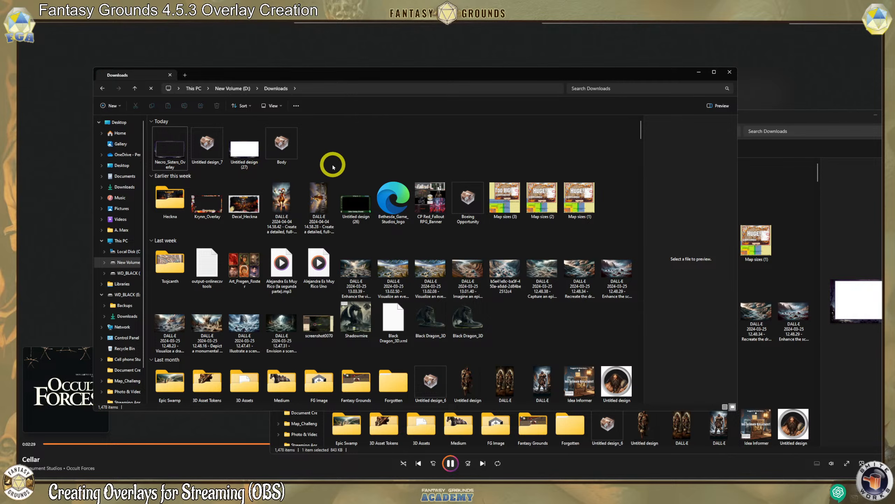
Extract the Untitled design_7 archive, look inside the extracted folder and return to Downloads.
right_click(207, 141)
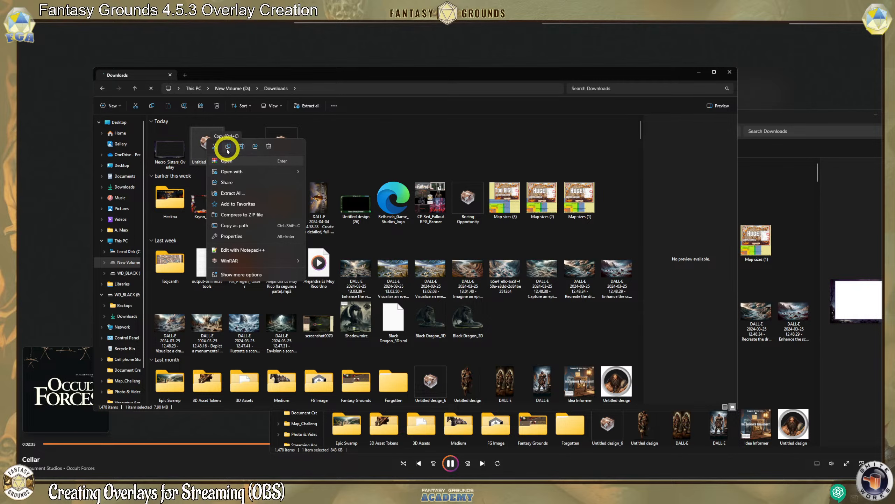
click(233, 193)
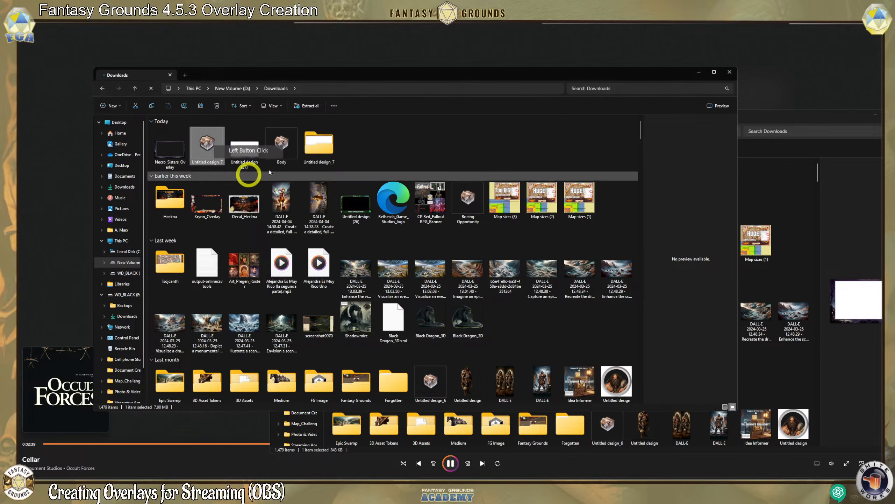
double_click(324, 151)
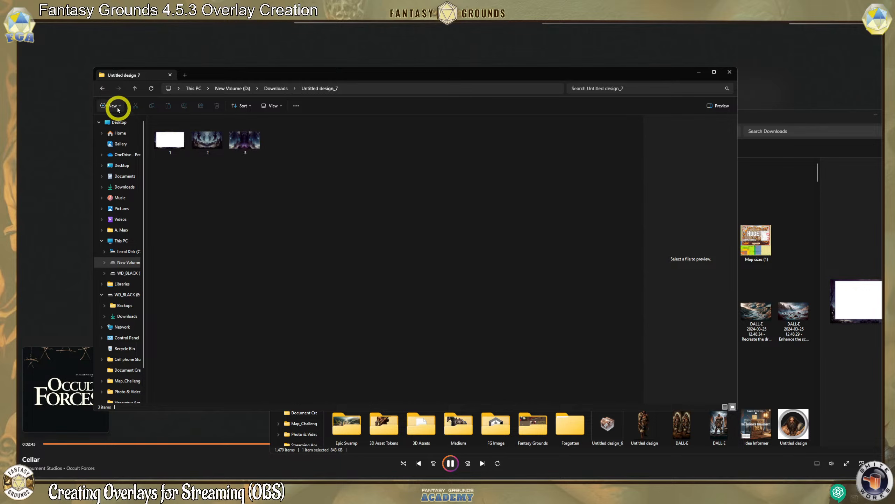
click(102, 88)
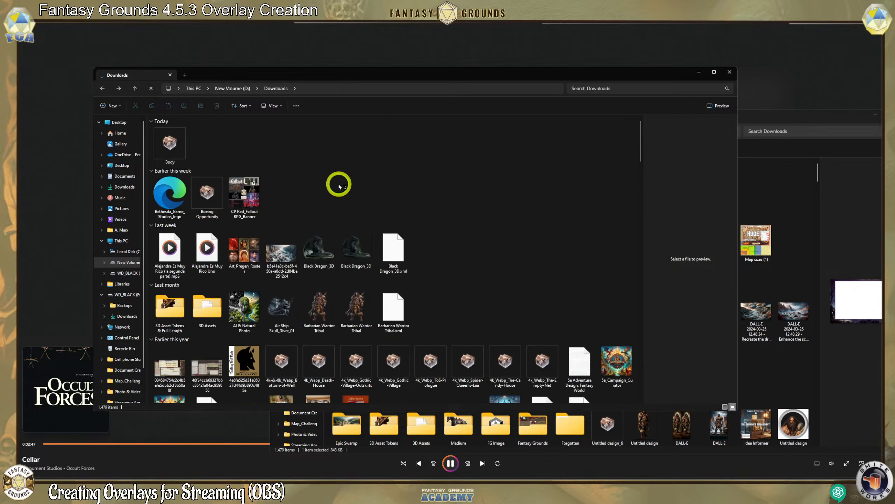
Extract the Body archive in Downloads and open the extracted Body folder.
double_click(172, 148)
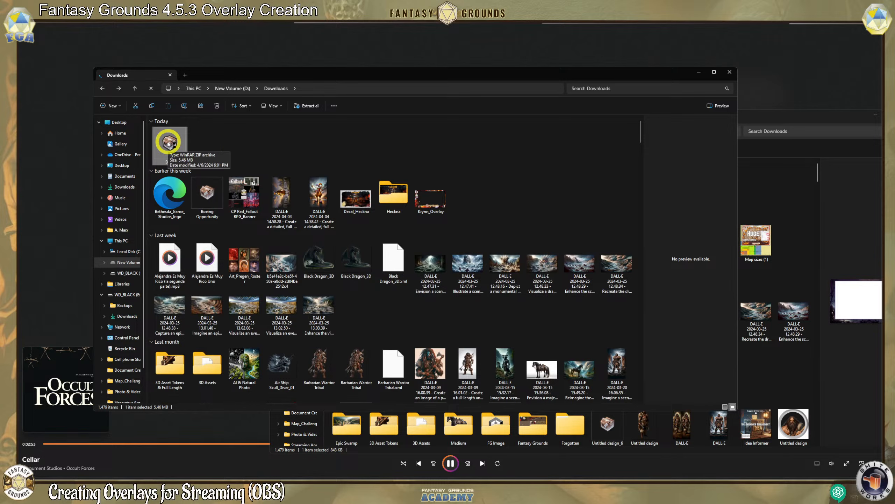
double_click(168, 144)
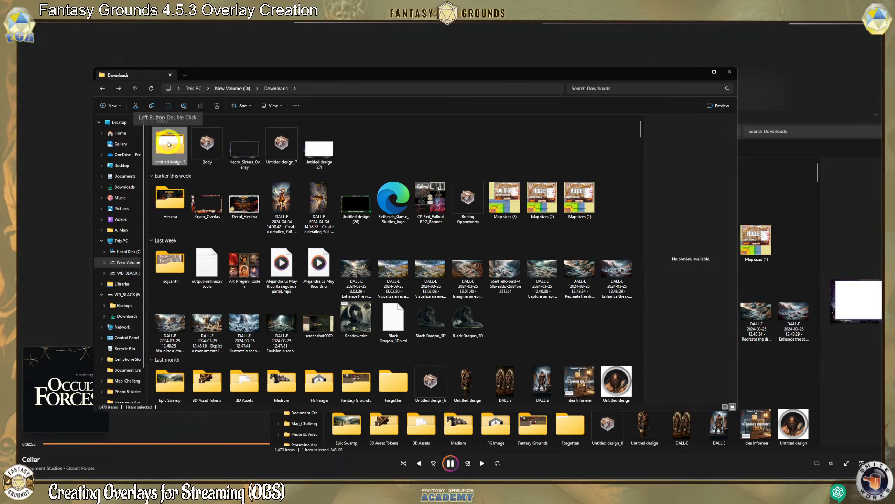
click(207, 144)
double_click(208, 144)
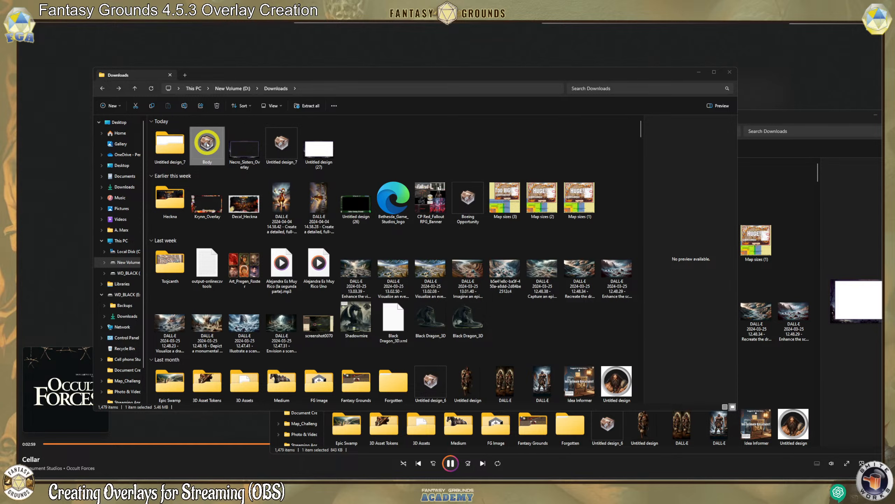
click(208, 142)
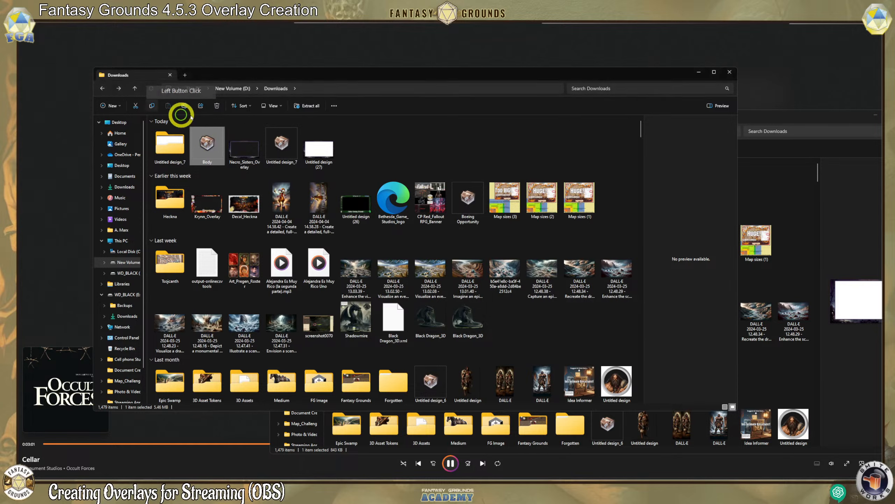
right_click(208, 141)
click(245, 195)
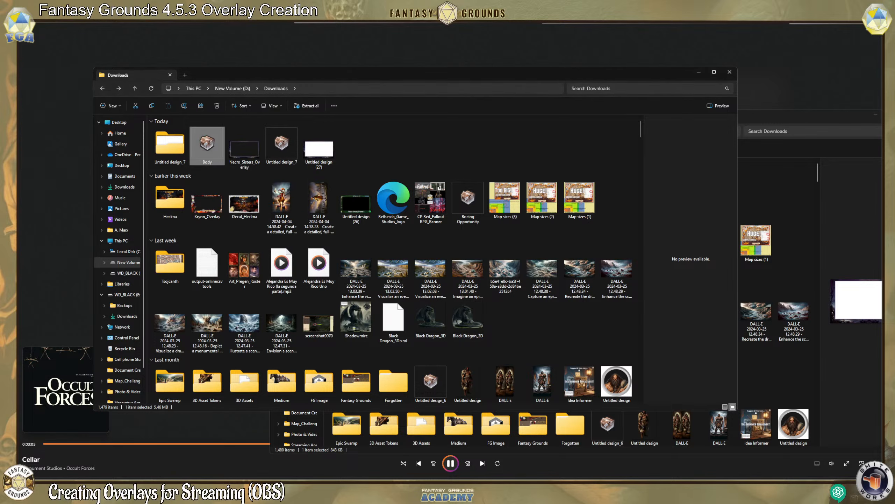
double_click(354, 148)
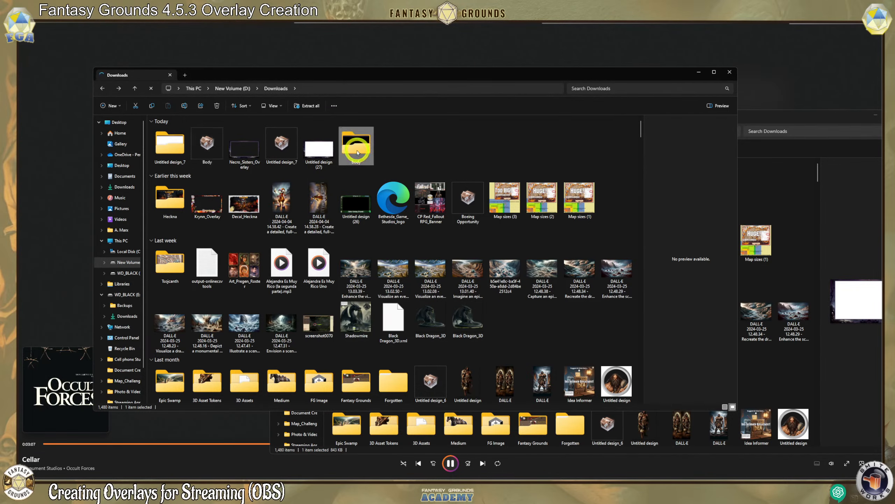
Open the Necro Sisters Decal image from the Body folder in GIMP.
click(211, 142)
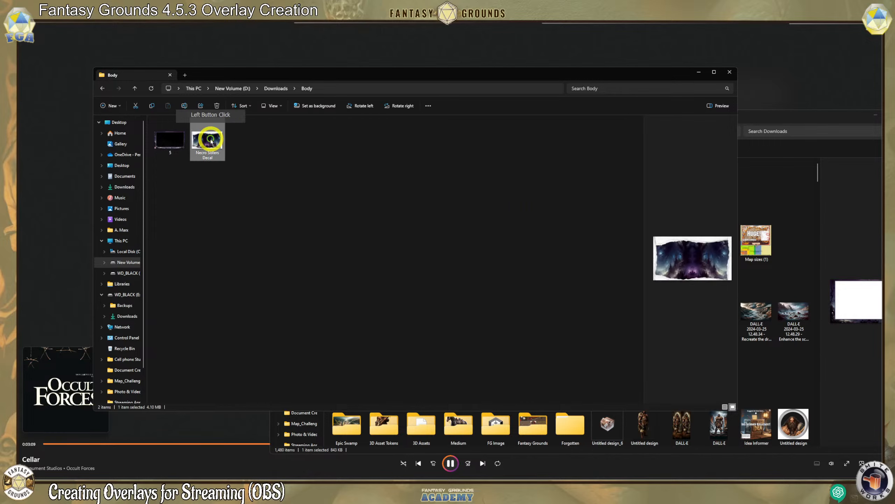
right_click(211, 141)
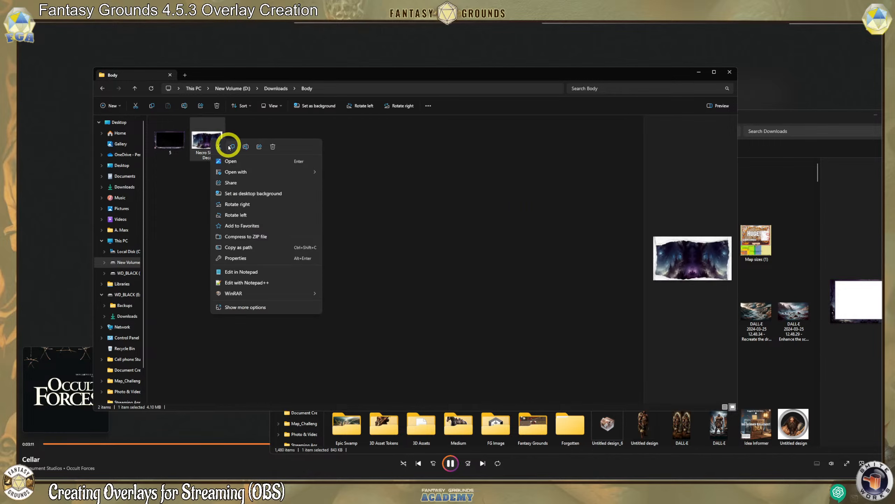
mouse_move(251, 171)
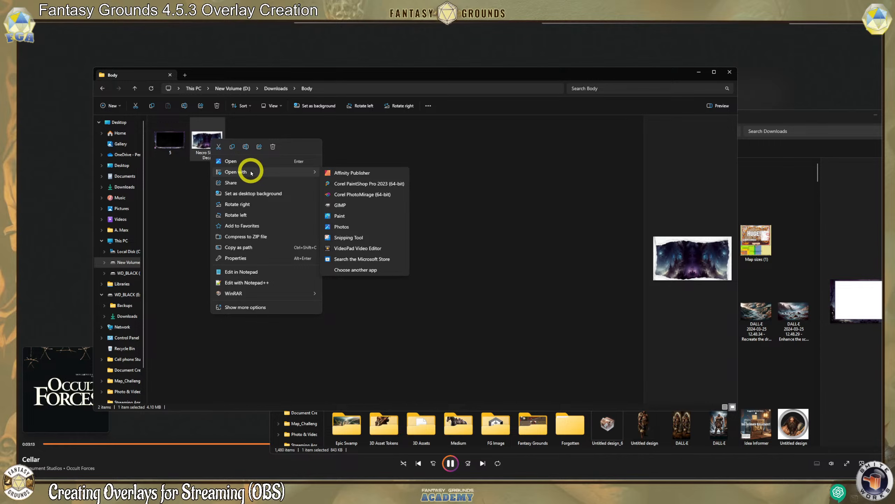
click(358, 208)
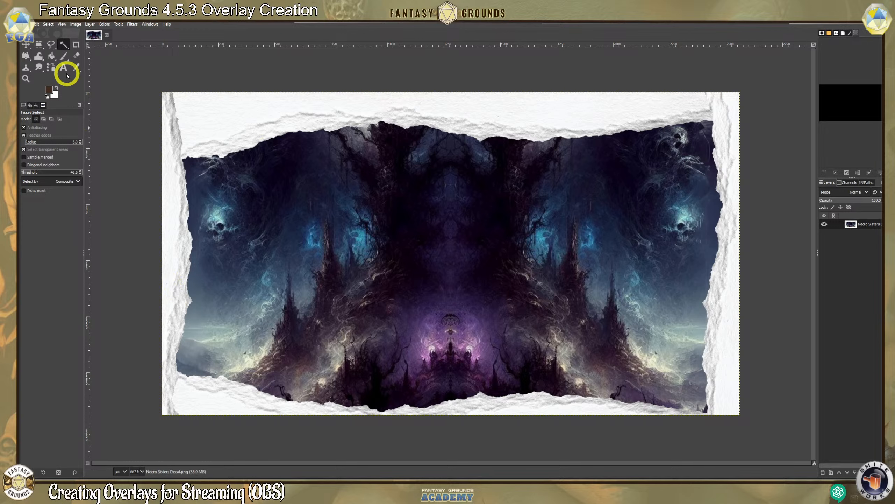
Check the layer's transparency options to see whether an alpha channel still needs adding.
click(77, 25)
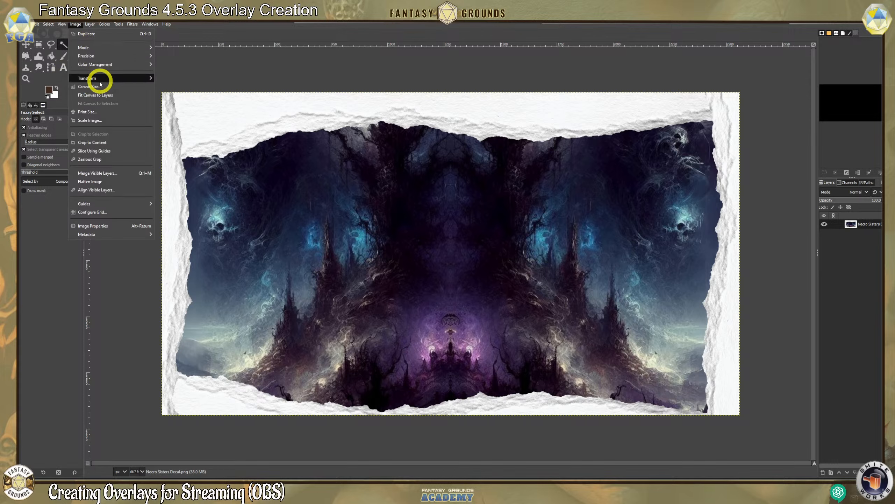
mouse_move(91, 25)
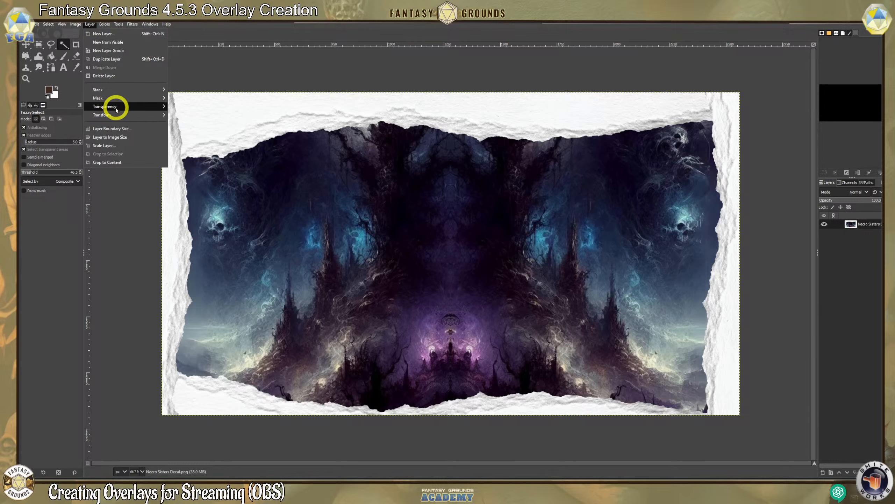
mouse_move(116, 106)
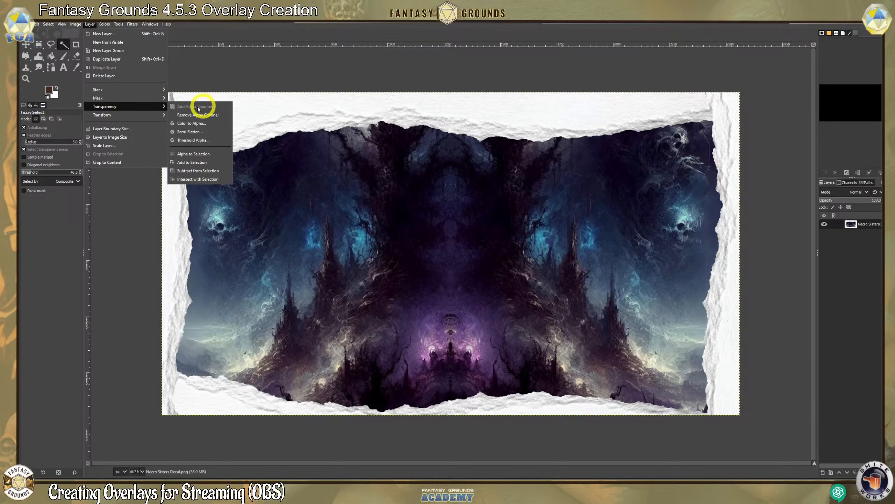
click(356, 82)
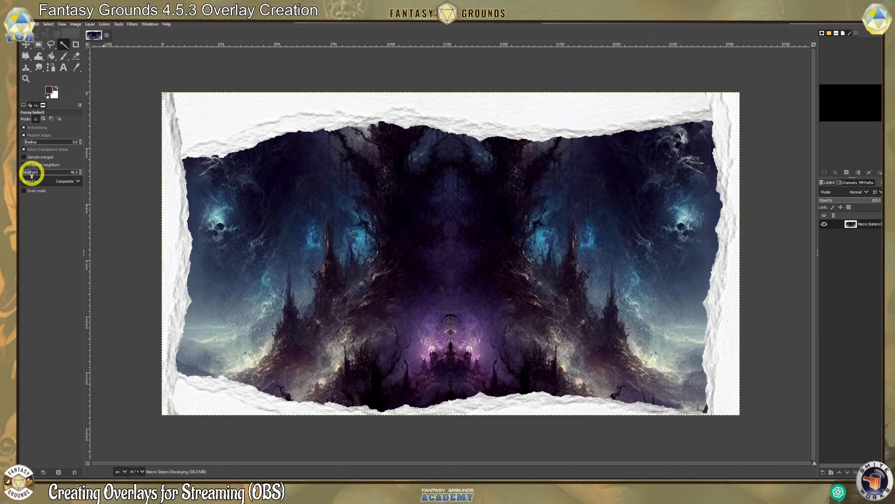
Try selecting the white torn-paper border with Fuzzy Select at thresholds of 130.5 and 78.0.
drag(54, 172, 50, 177)
click(215, 115)
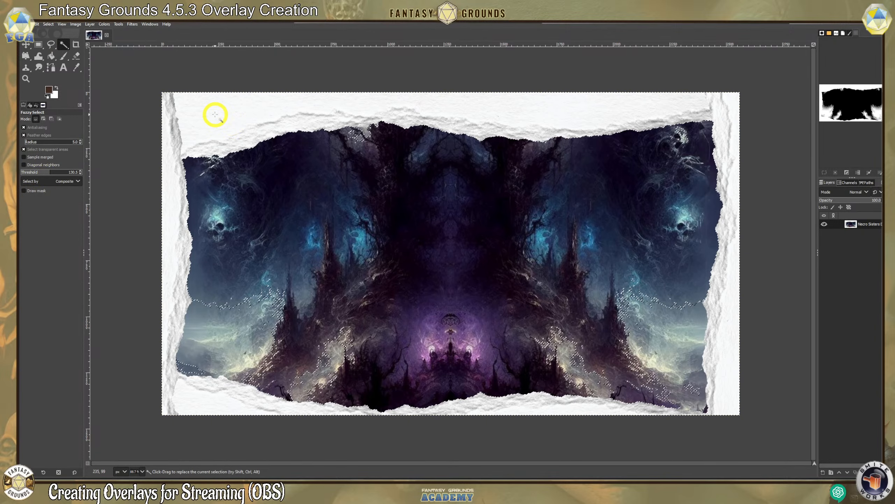
click(81, 173)
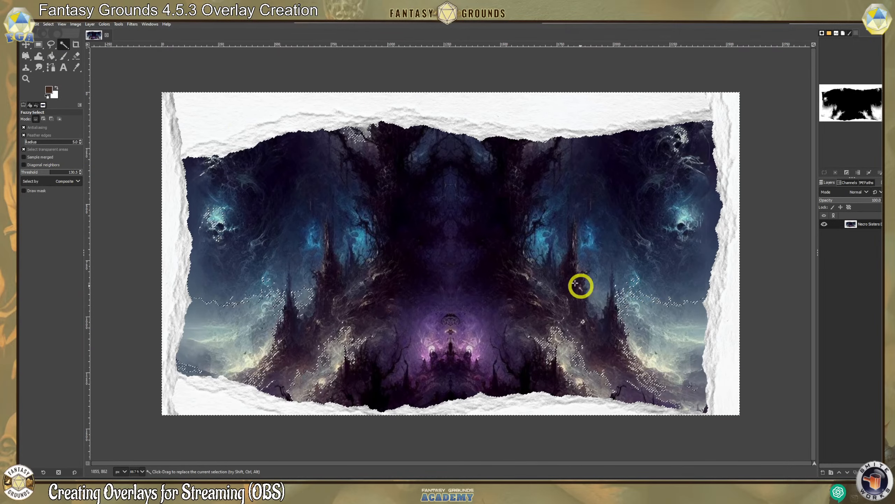
drag(44, 172, 36, 174)
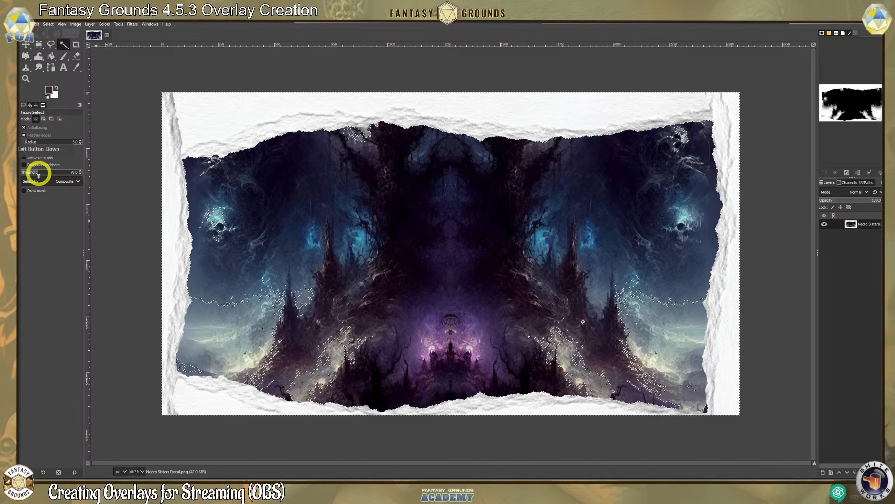
click(129, 116)
click(206, 107)
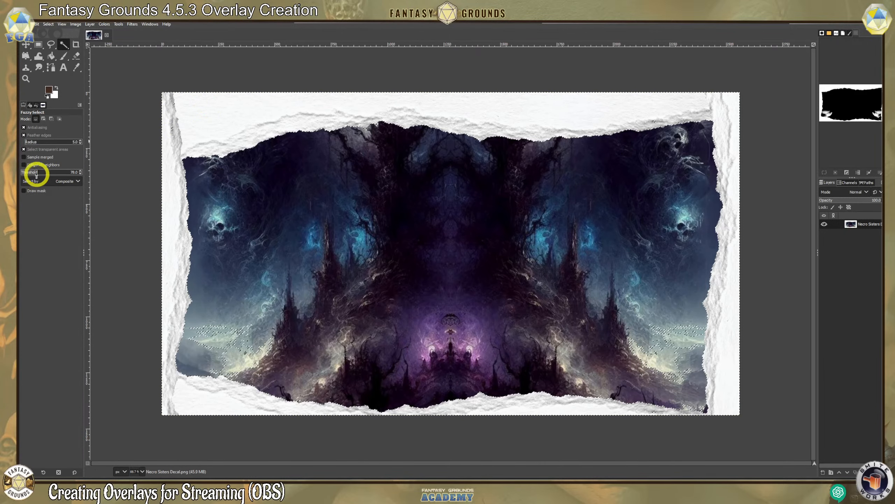
Delete the white paper border using Fuzzy Select at a threshold of 39.0, then clear the leftover paper fragments along the artwork's upper edge.
drag(32, 170, 29, 173)
click(208, 113)
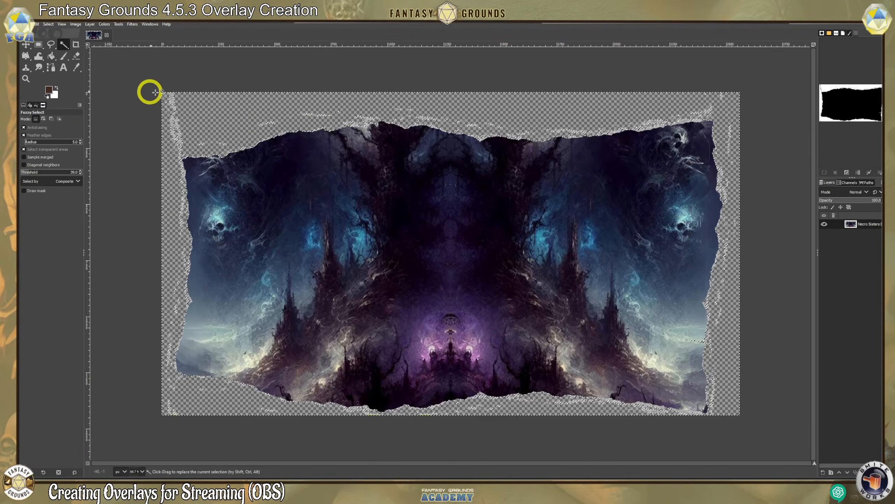
drag(171, 100, 249, 122)
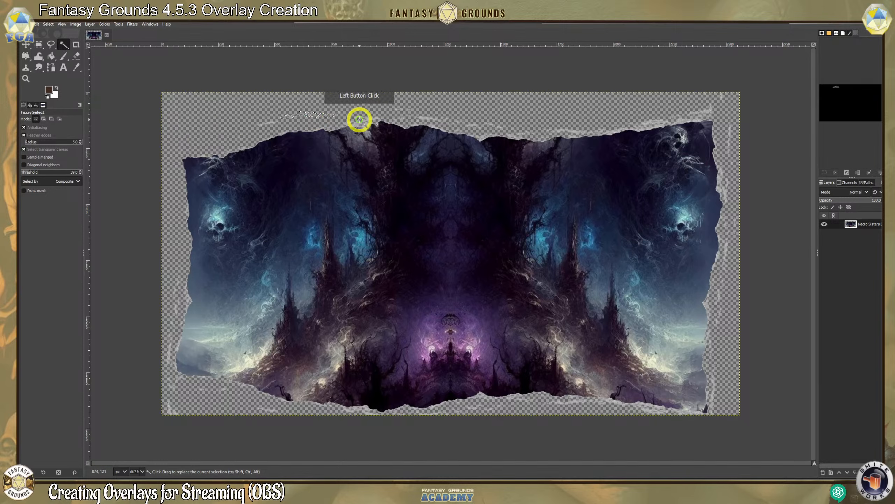
click(522, 125)
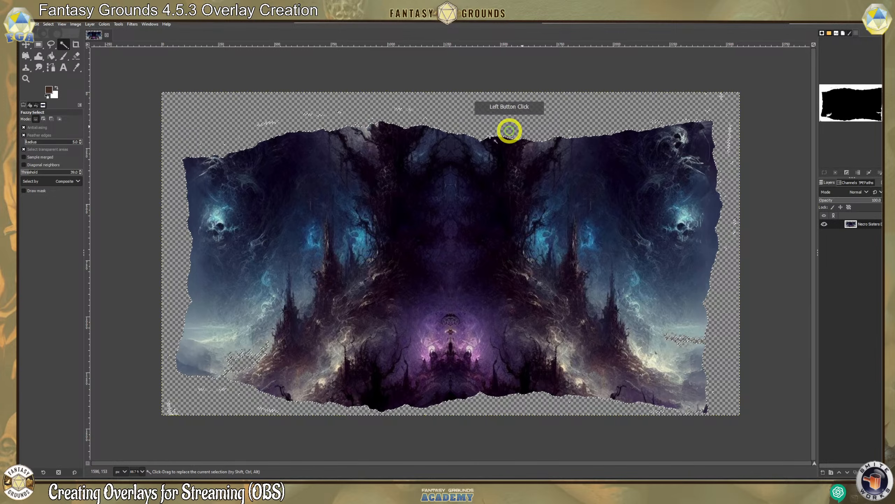
Clear the remaining paper specks around the artwork's lower-left, lower-right and right edges.
click(210, 385)
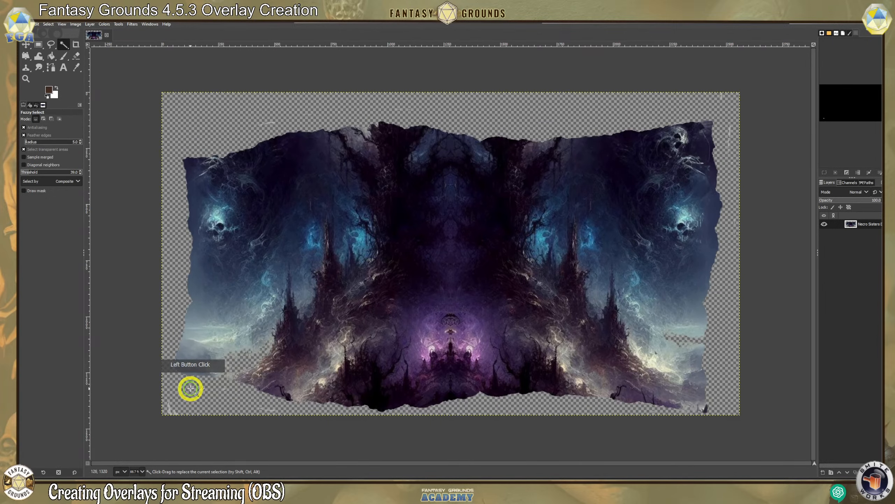
click(239, 362)
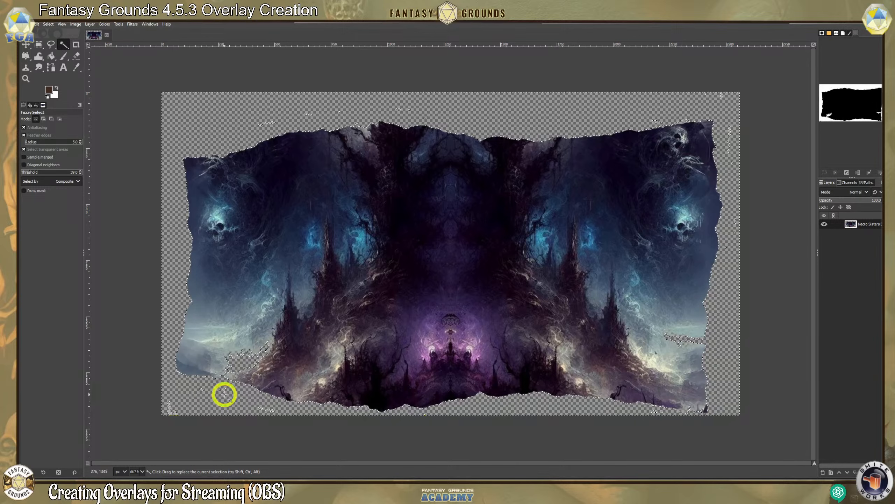
click(716, 400)
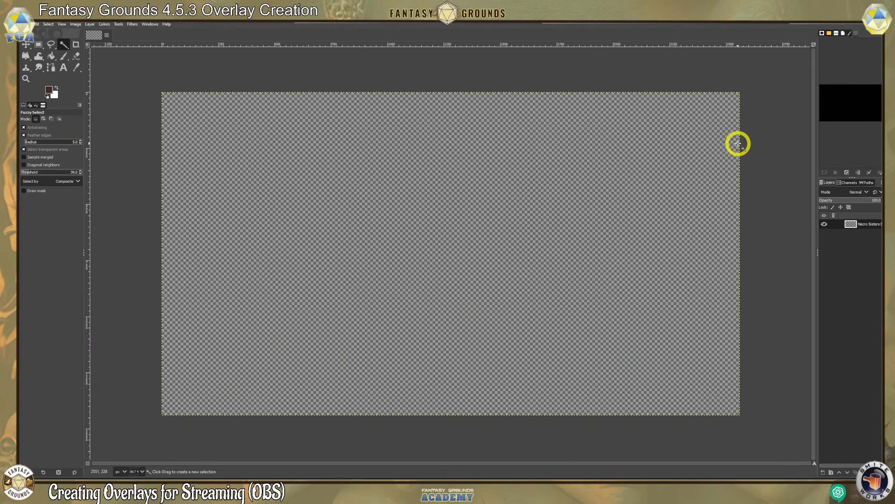
click(735, 136)
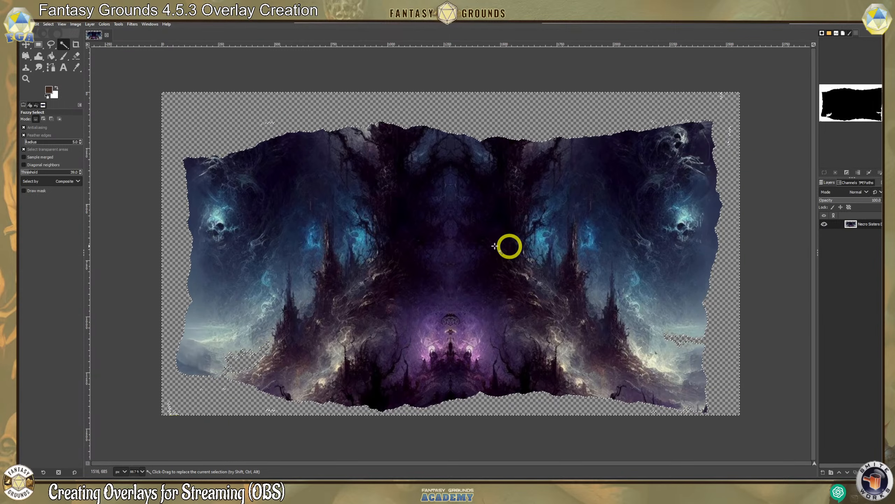
Export the decal to the Body folder as Necro Sisters Decal.webp with a lowered image quality.
click(35, 24)
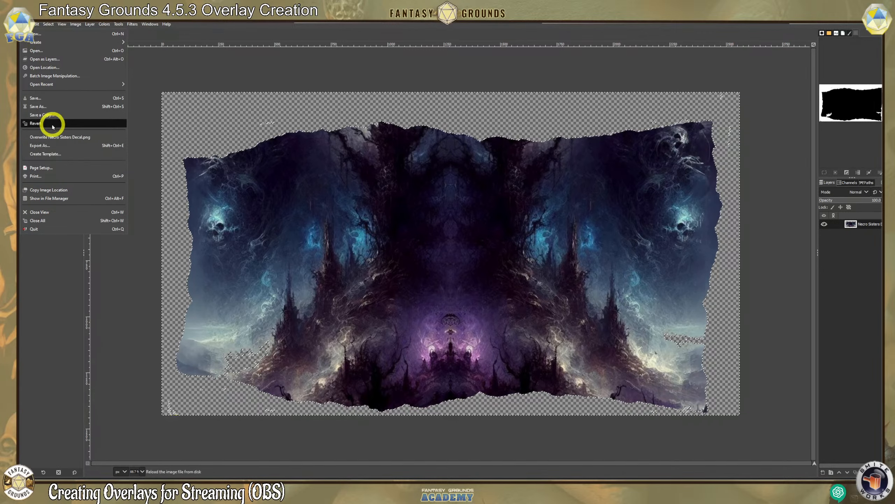
click(58, 149)
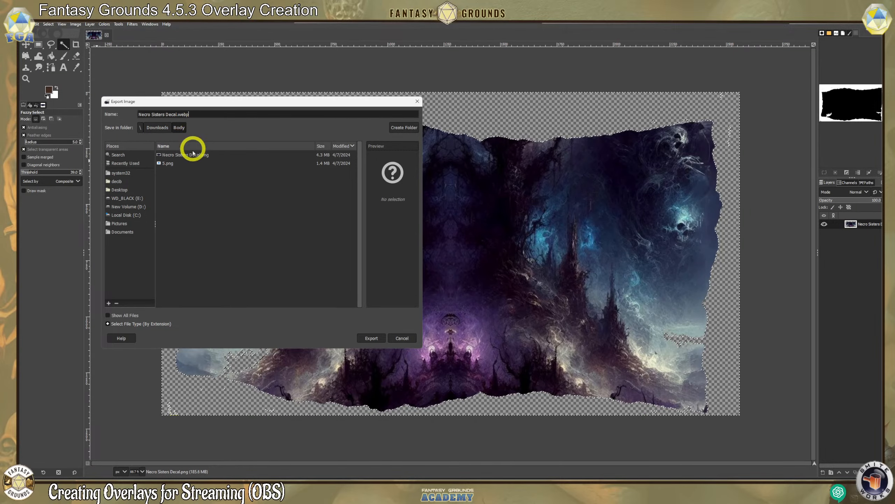
click(372, 338)
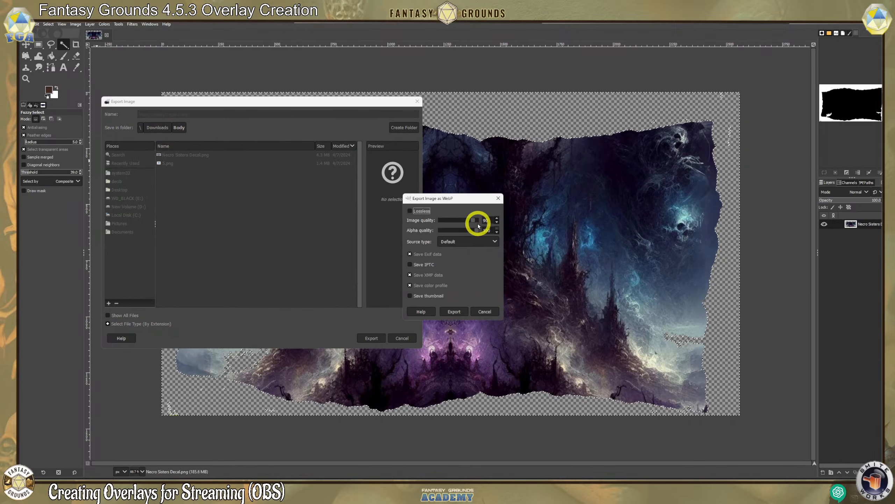
drag(473, 221, 480, 236)
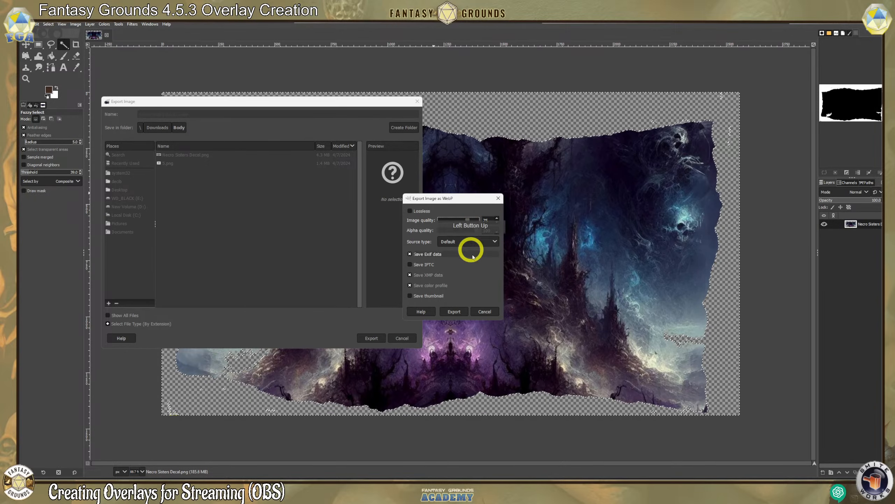
click(446, 312)
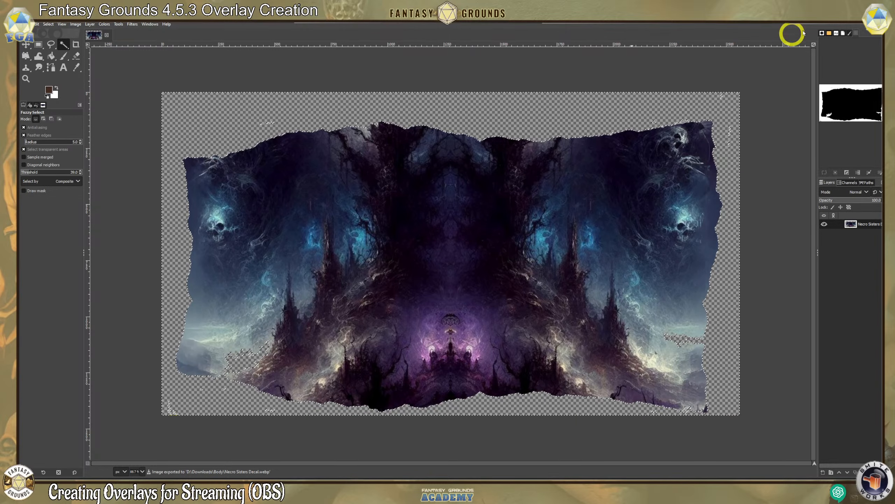
Switch to Fantasy Grounds and maximize its window.
click(827, 40)
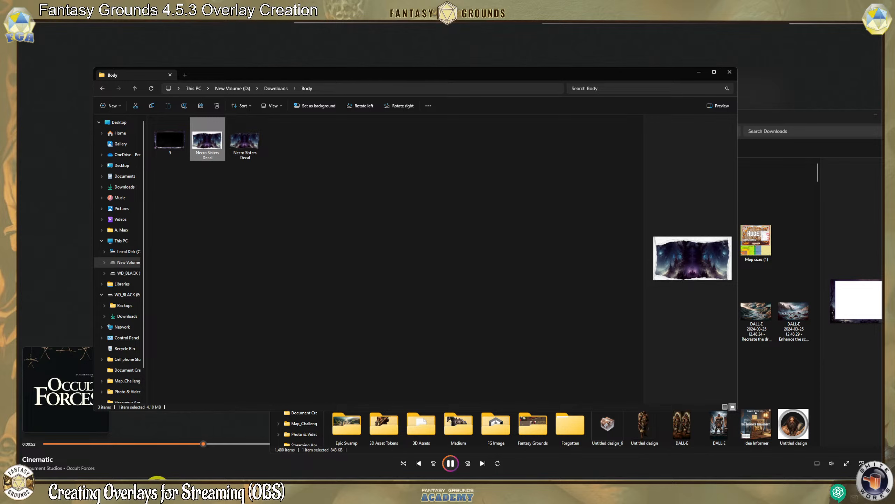
click(135, 488)
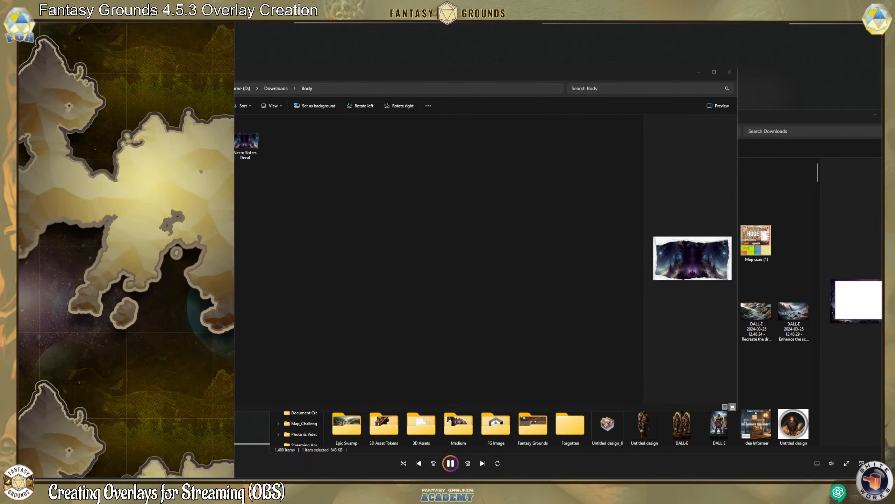
drag(18, 34, 425, 42)
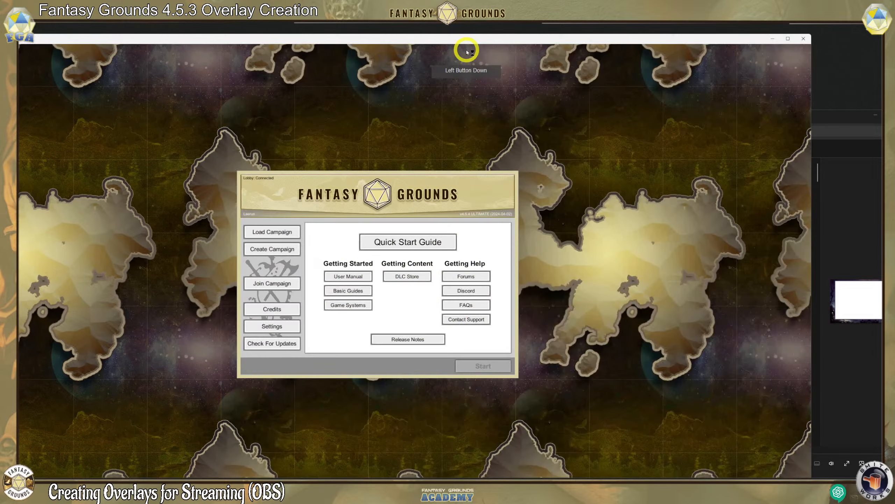
click(788, 38)
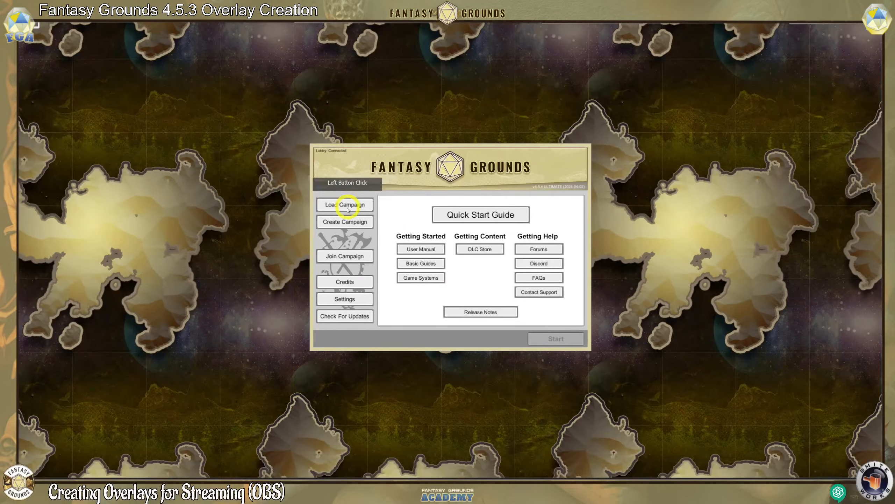
Set up a new Dungeons and Dragons (5E) campaign named 5e_Necro_Sisters_Work with the LAN server type.
click(348, 223)
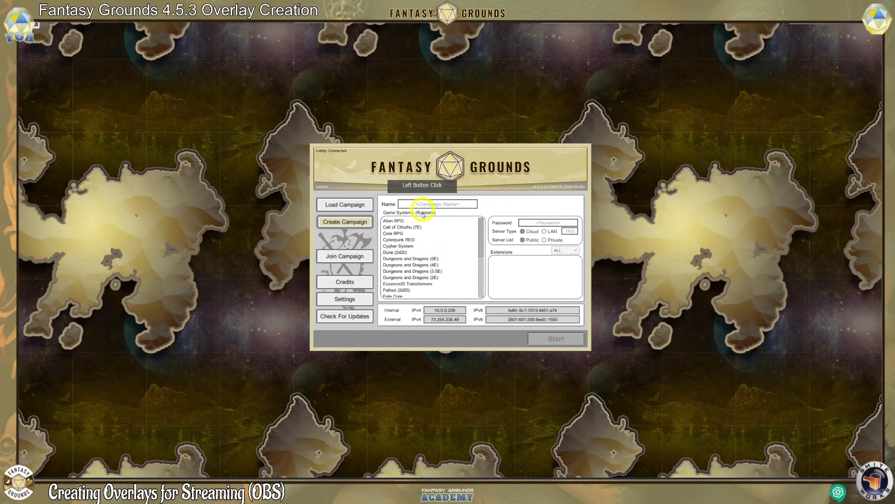
click(437, 258)
click(422, 204)
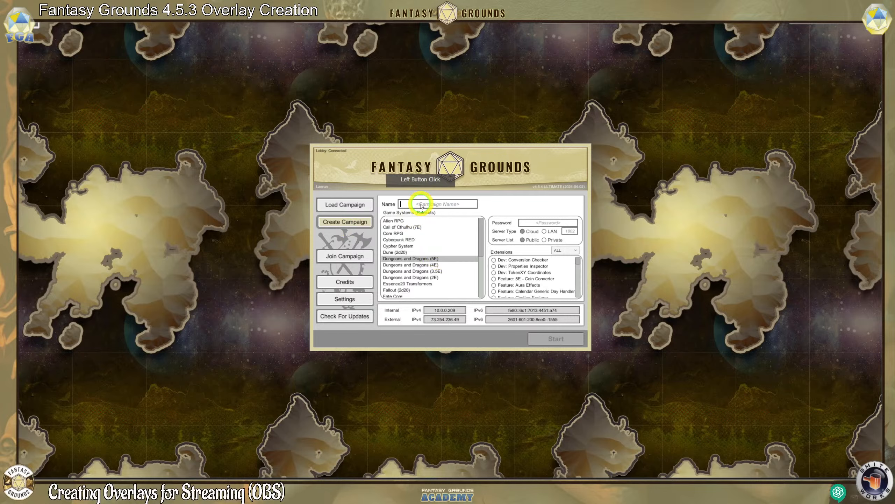
text(5e_Necro_Sisters_Work)
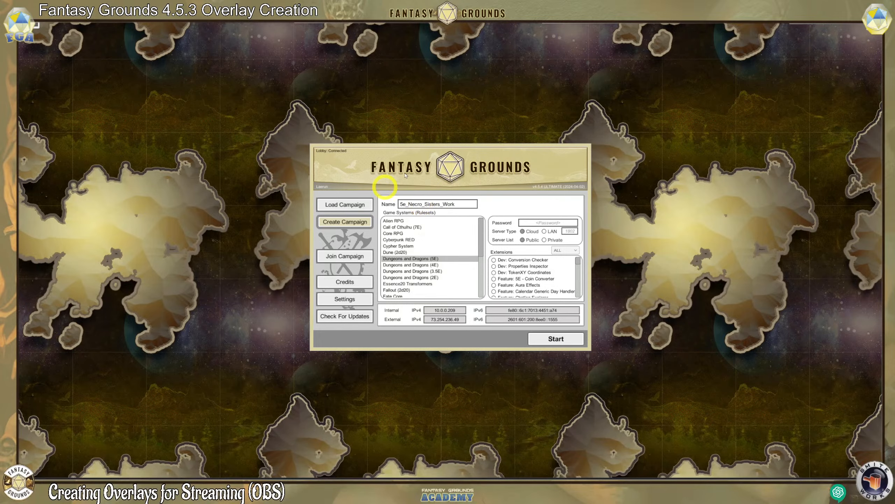
click(544, 232)
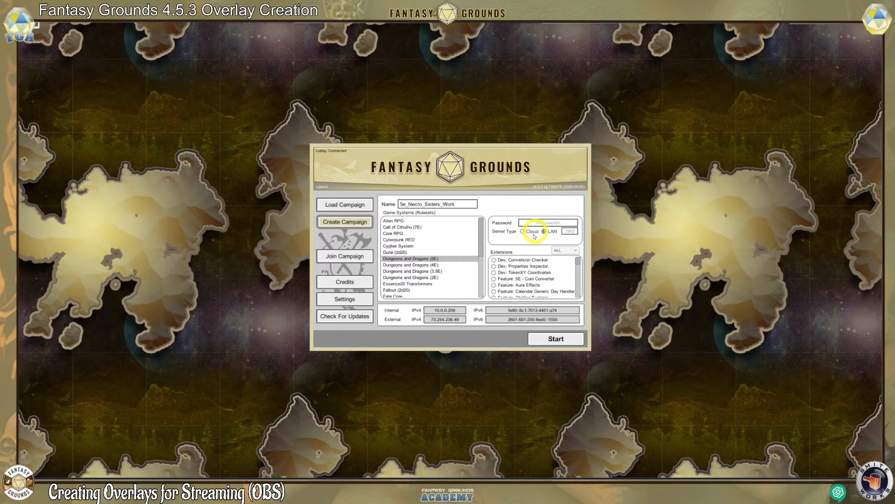
Find and enable the Font - Roboto (Revised) extension for the new campaign.
scroll(531, 260, down, 5)
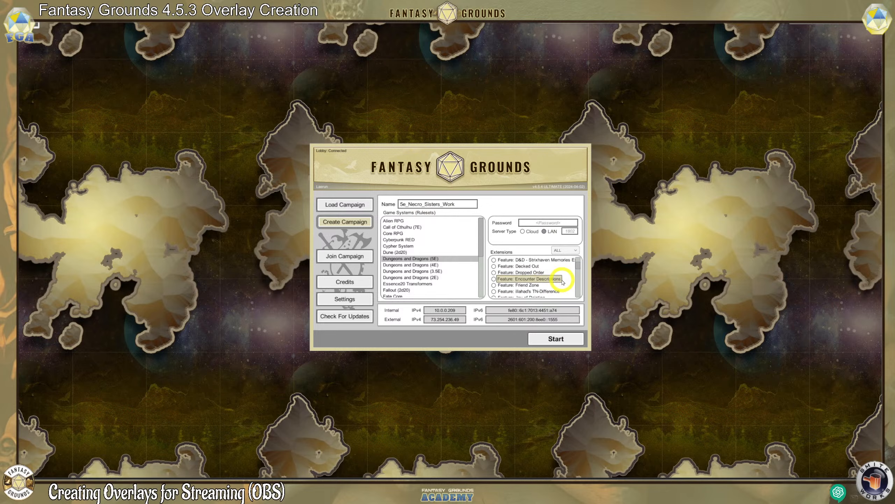
scroll(563, 282, down, 3)
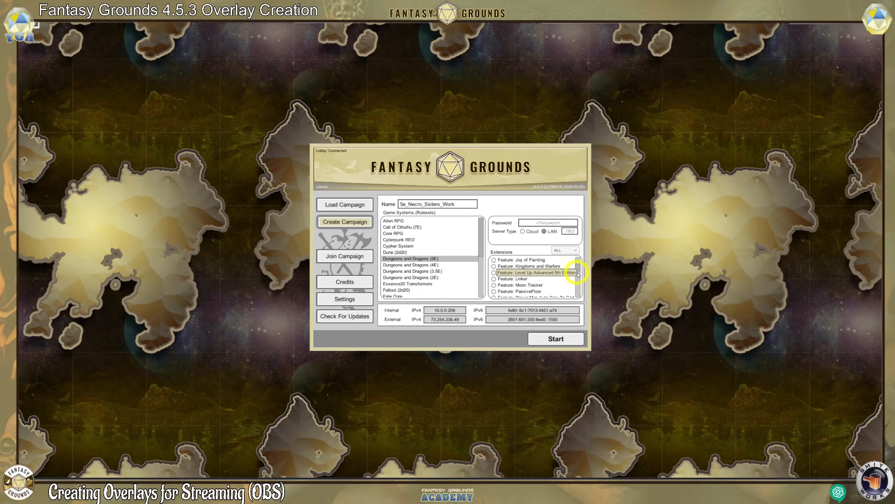
drag(577, 263, 580, 297)
scroll(561, 286, up, 6)
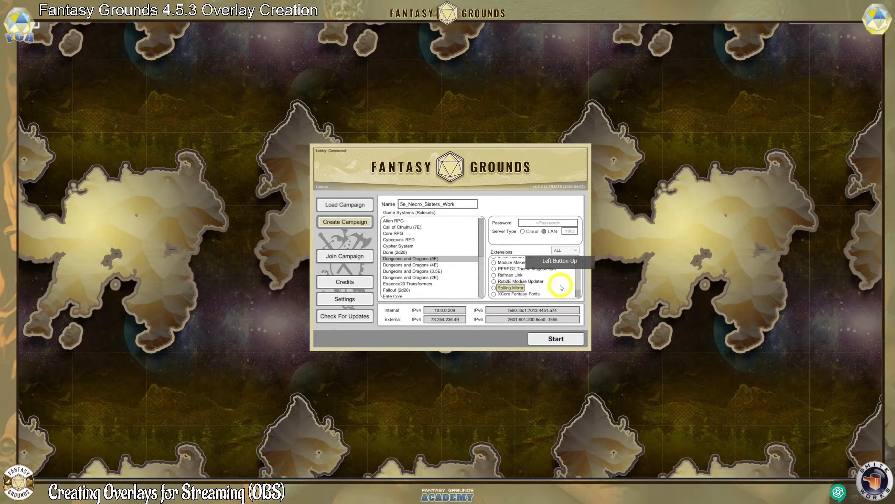
scroll(561, 286, up, 8)
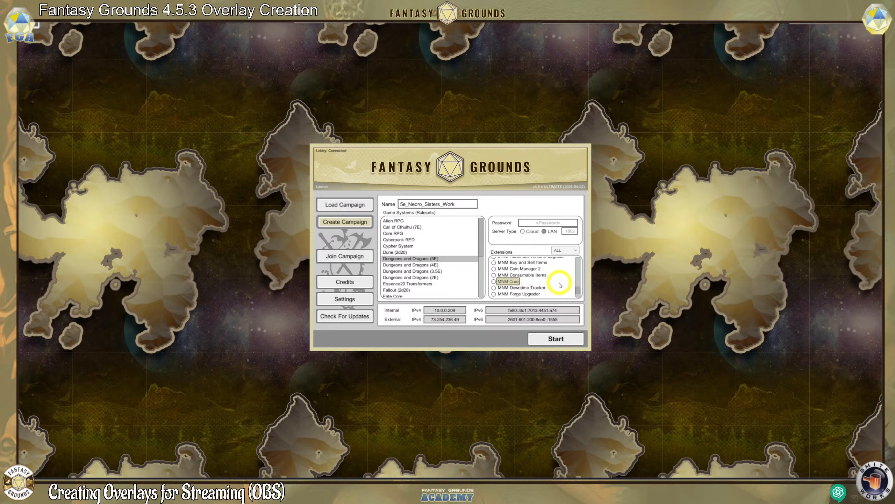
scroll(561, 285, up, 2)
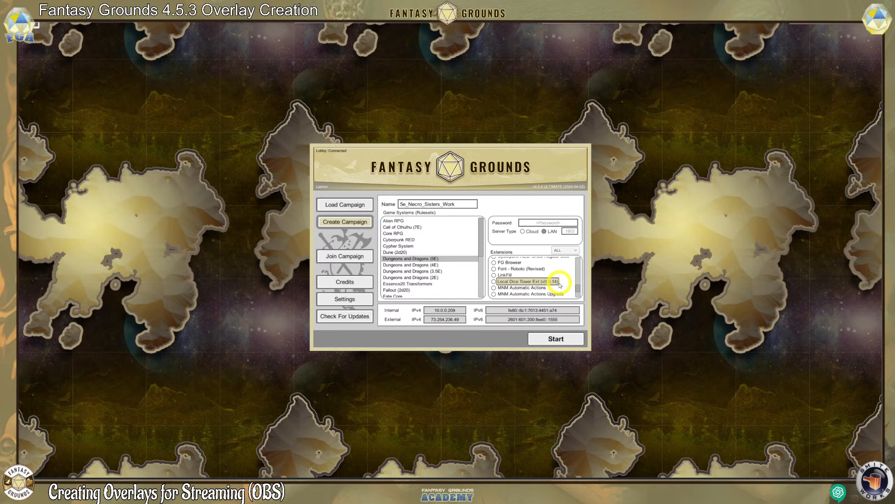
scroll(561, 285, up, 1)
scroll(537, 279, up, 10)
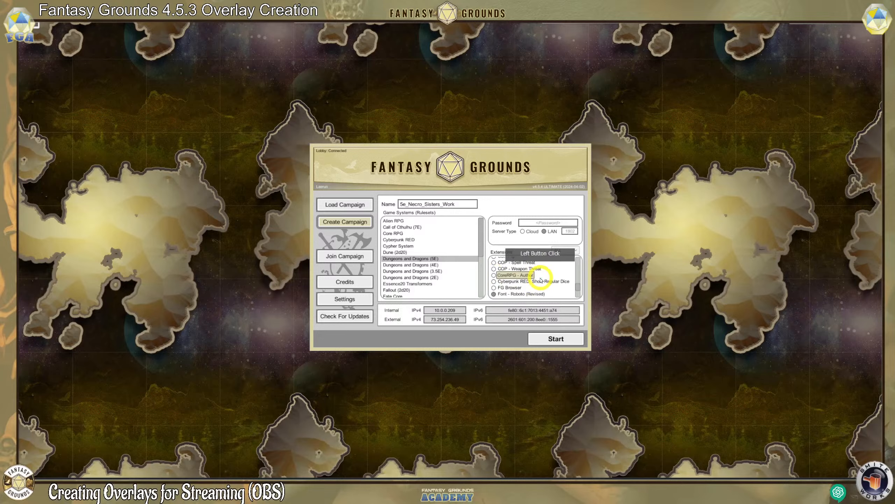
Enable the Theme: FG Dungeon extension and start the campaign.
scroll(554, 284, up, 6)
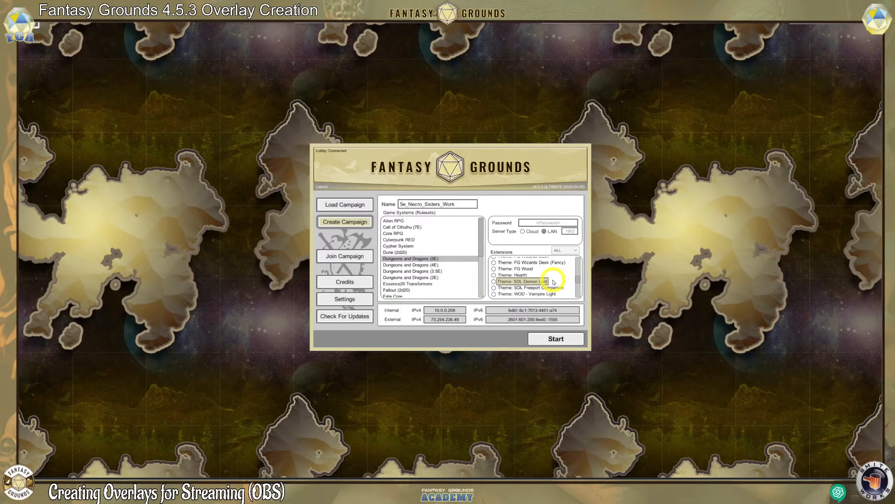
scroll(554, 283, up, 5)
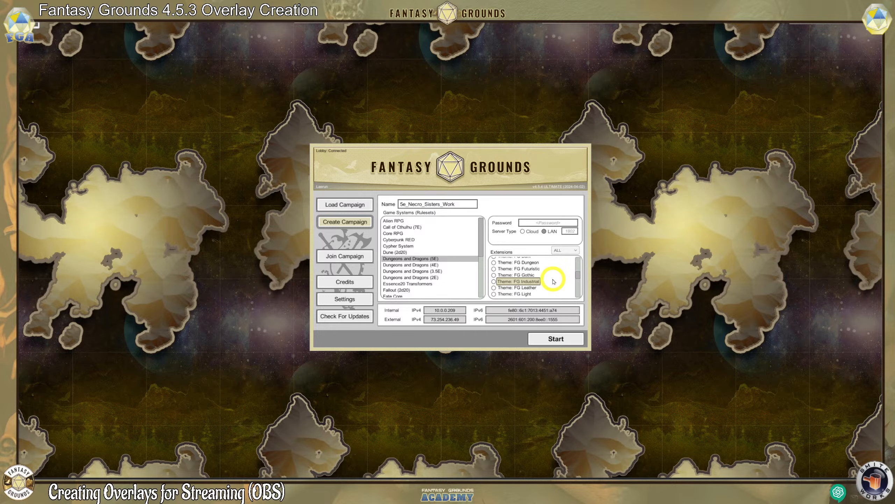
scroll(553, 280, up, 1)
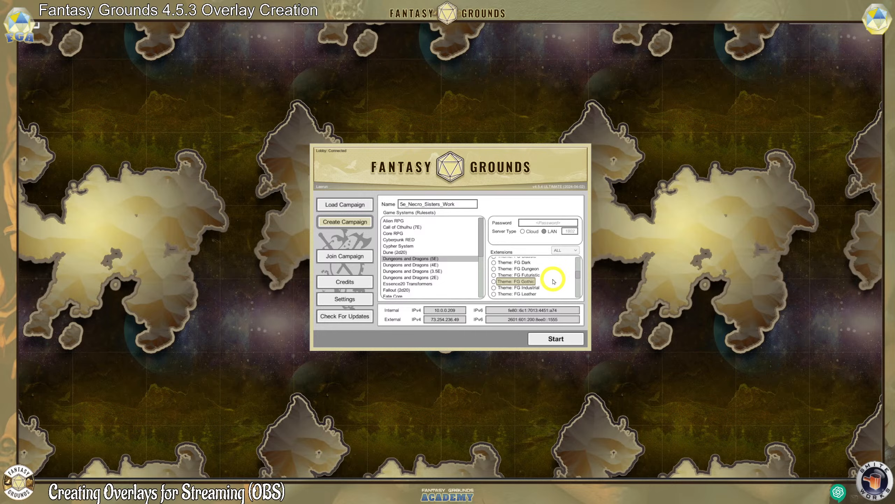
click(494, 269)
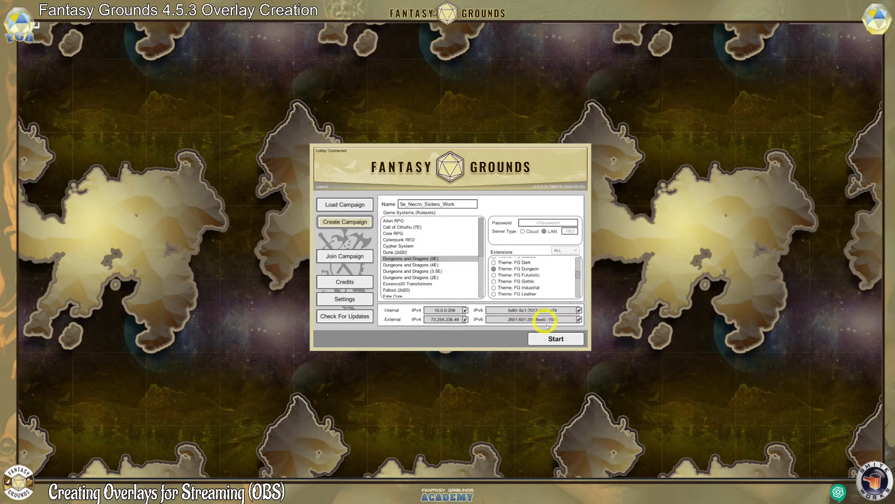
click(557, 339)
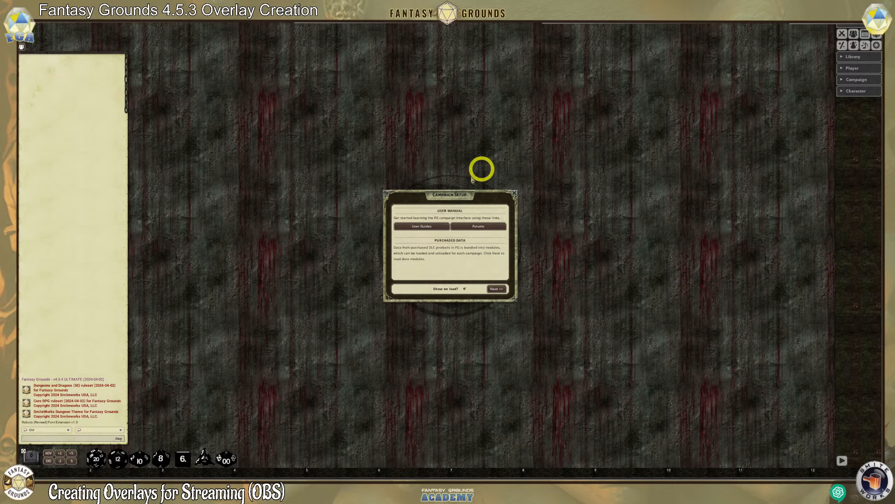
Turn off showing the campaign setup on load, load the 5E - SRD module set, and finish the setup.
click(465, 289)
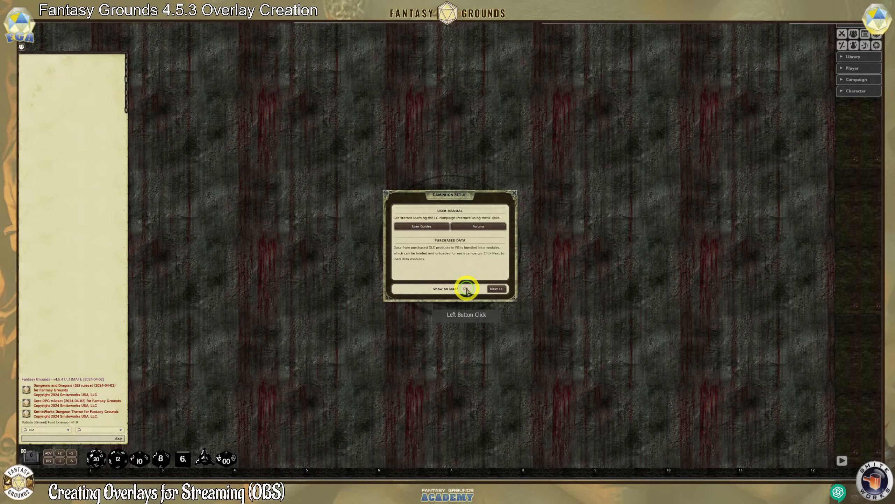
click(498, 289)
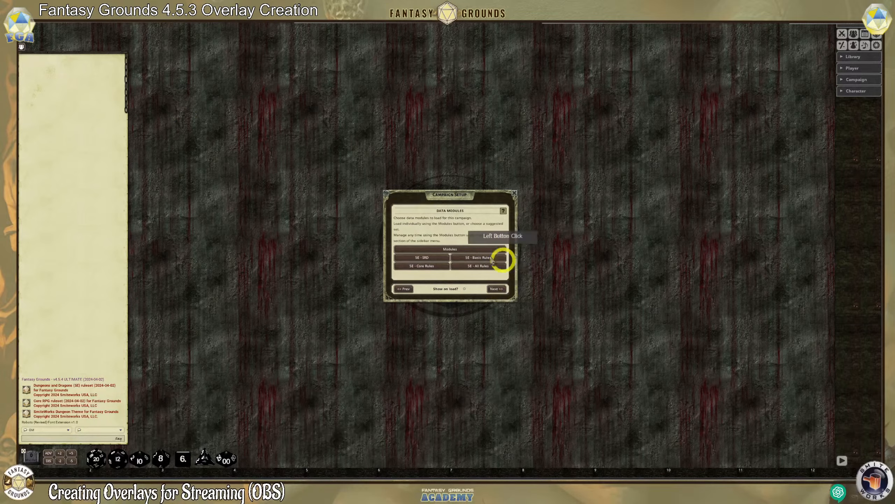
click(433, 258)
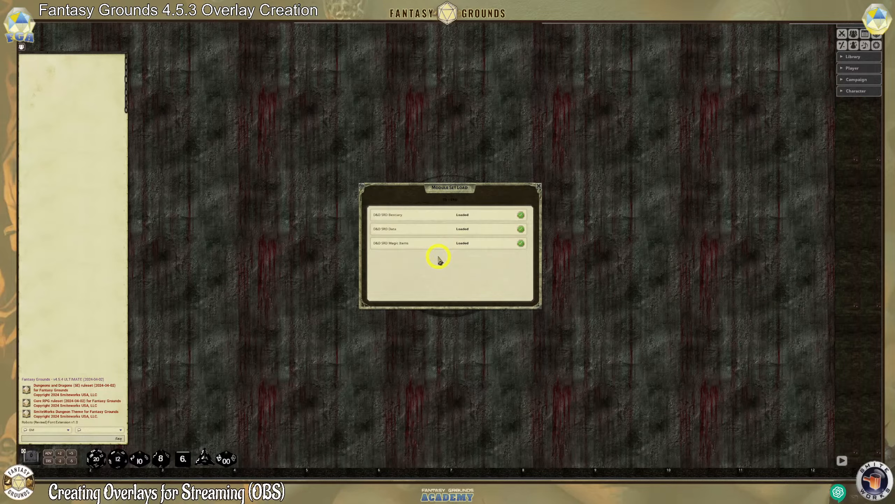
click(539, 186)
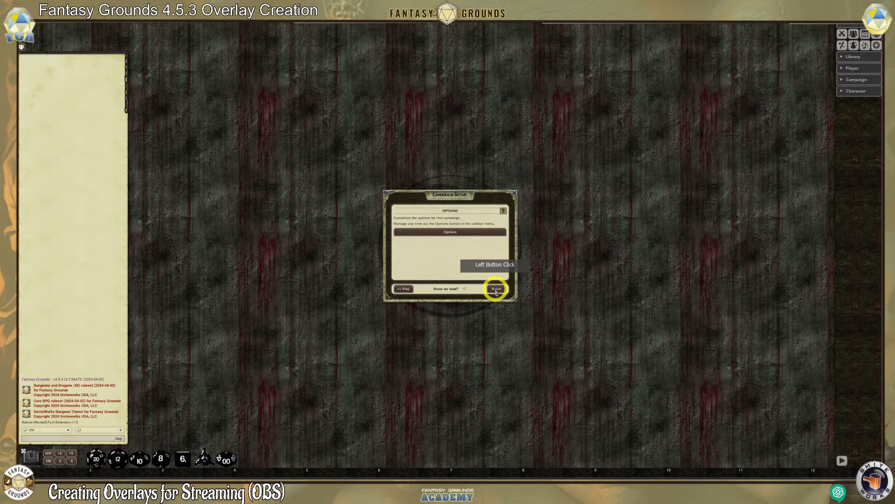
click(497, 289)
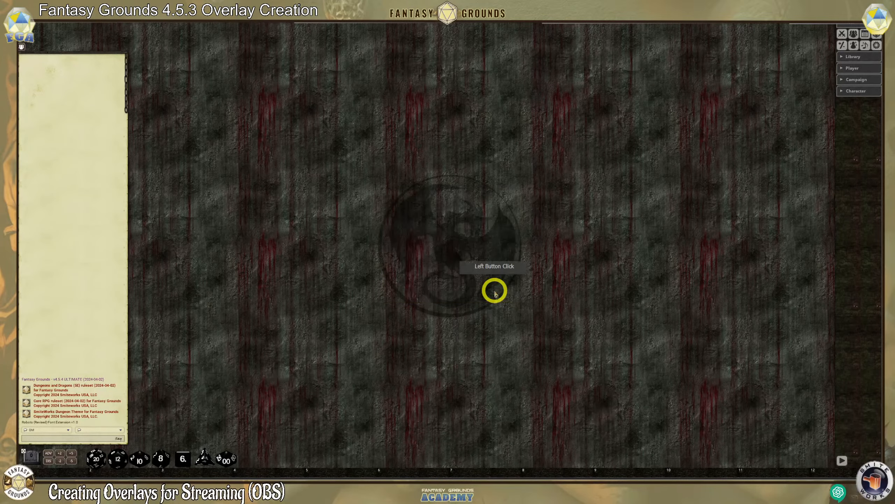
Unlock the chat window, shorten it, and move it down to just above the dice.
right_click(75, 154)
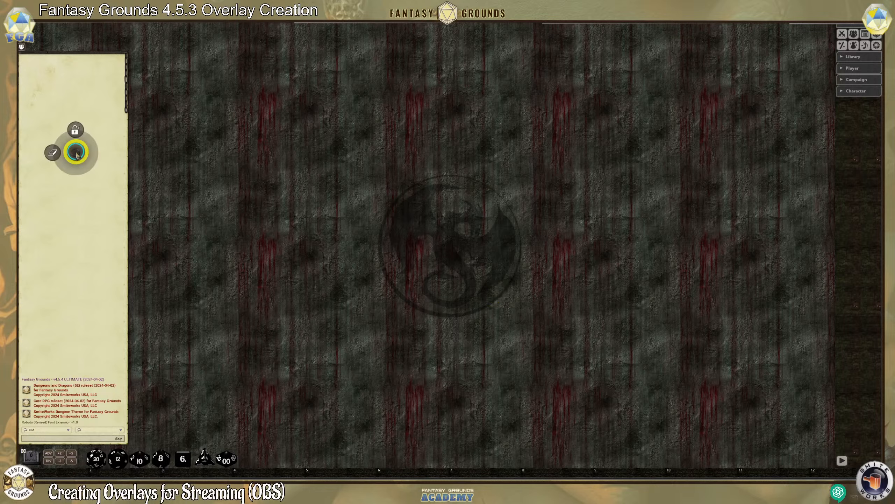
click(76, 133)
drag(72, 150, 86, 172)
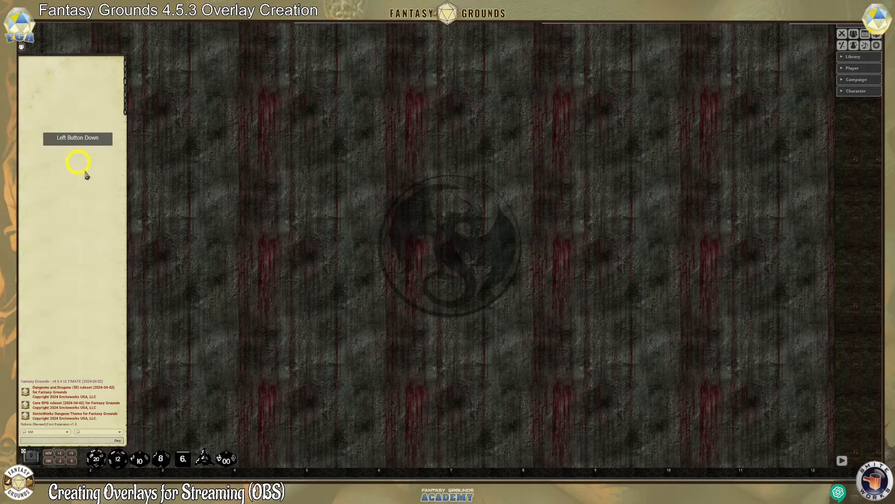
drag(124, 444, 101, 280)
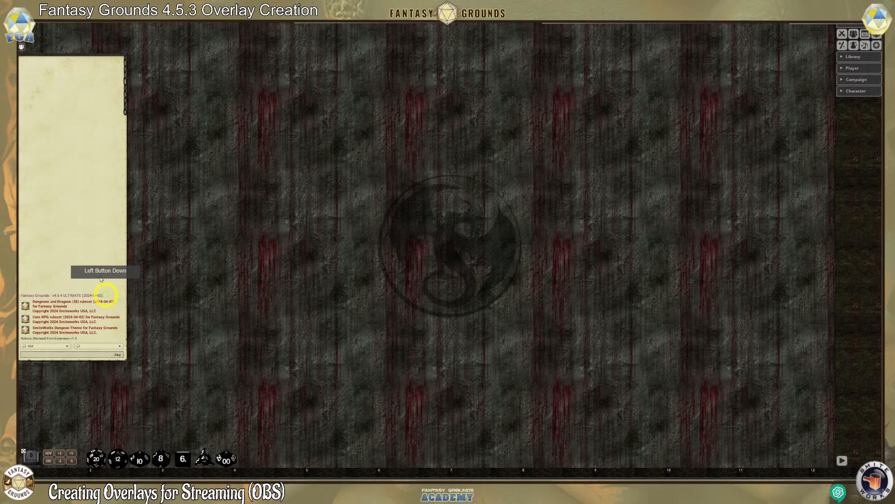
drag(86, 198, 93, 284)
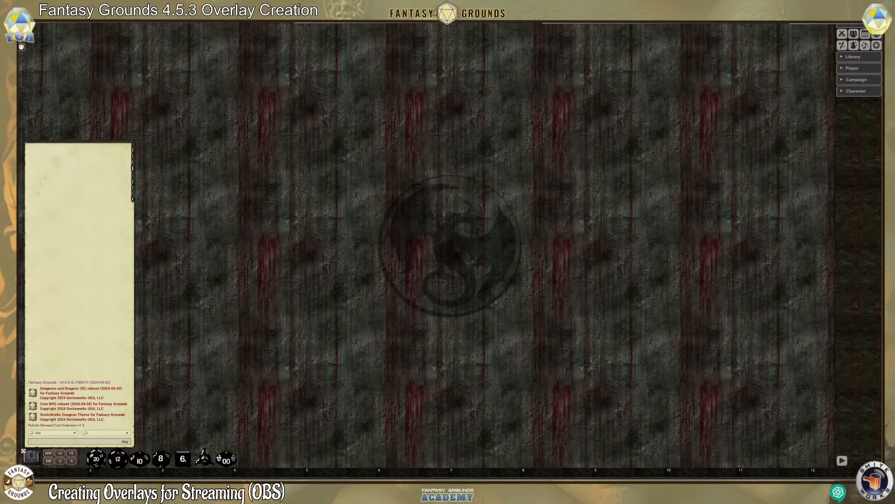
Capture a region of the tabletop background that includes the dragon emblem and copy the screenshot to the clipboard.
click(485, 164)
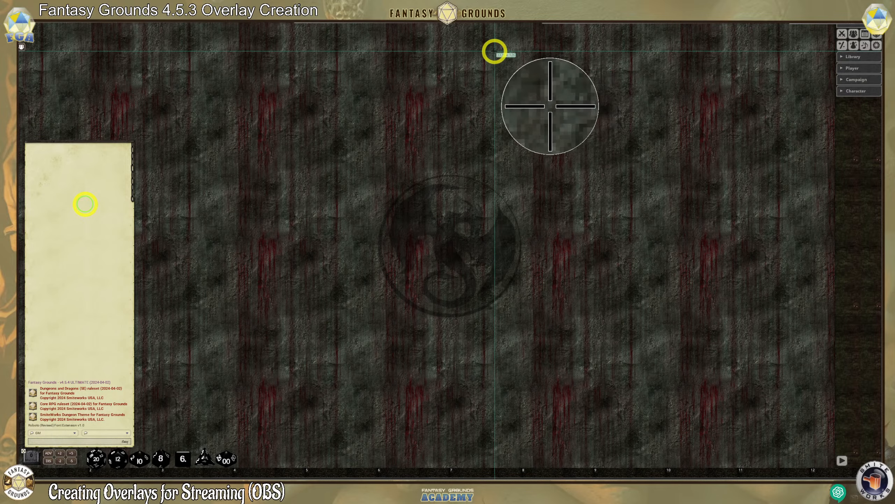
drag(133, 28, 483, 174)
drag(639, 384, 678, 370)
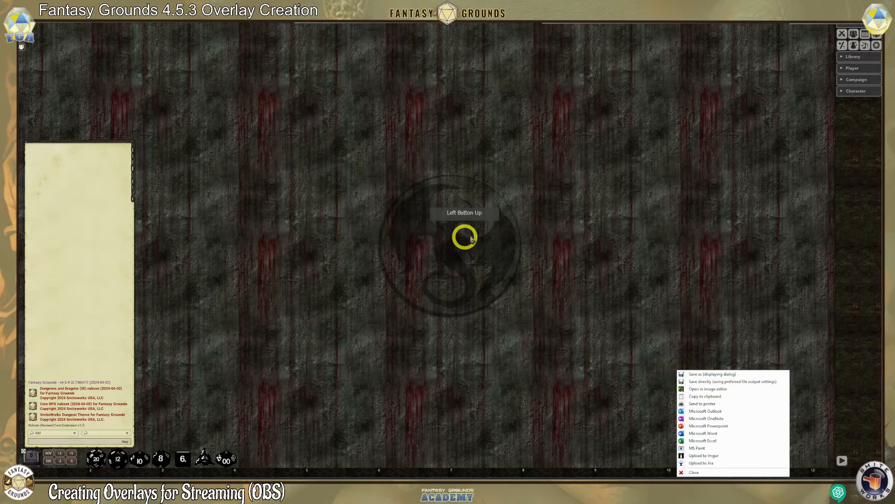
click(713, 397)
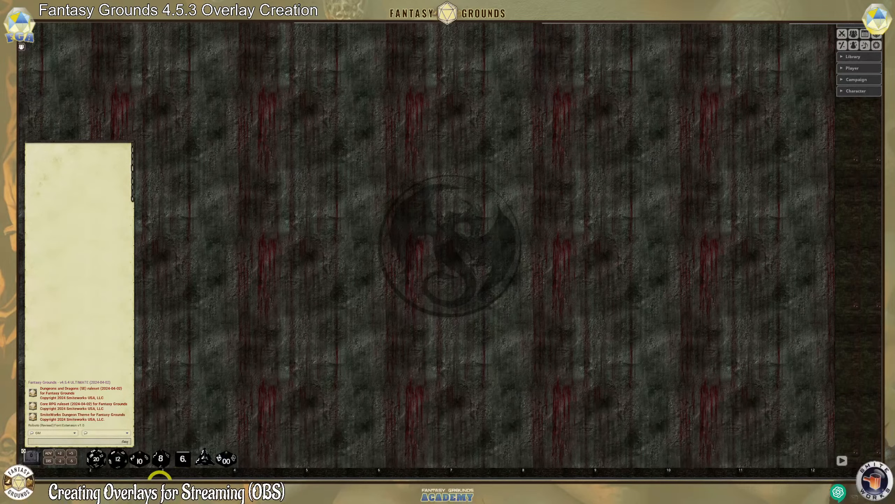
Switch to the Canva design in the browser, add a new page after page 5, and paste the captured background onto it.
mouse_move(164, 480)
click(191, 470)
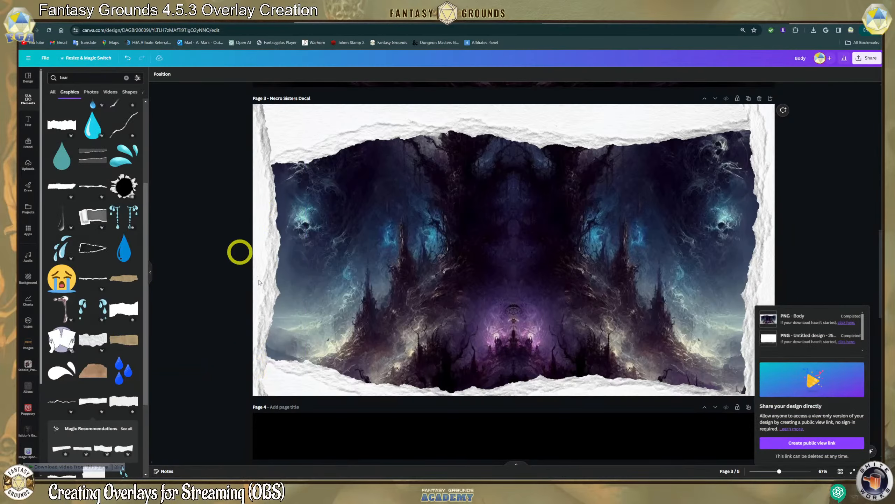
scroll(392, 342, down, 15)
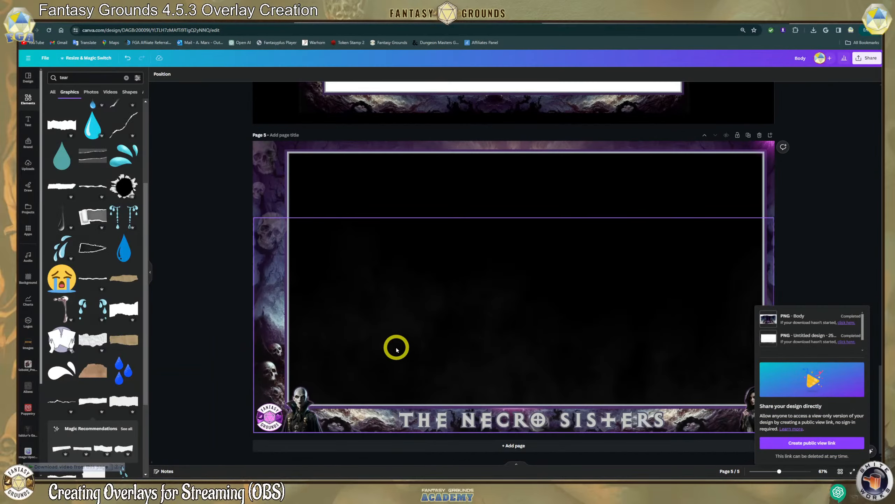
click(529, 446)
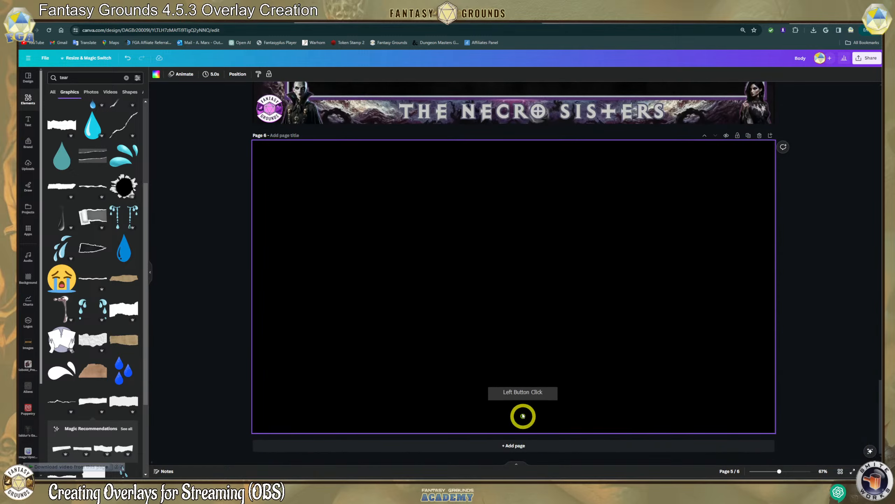
click(450, 300)
click(506, 305)
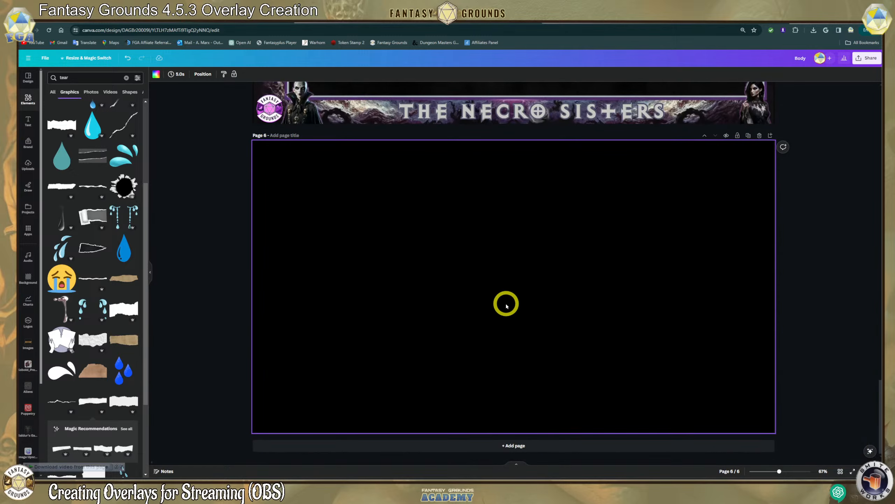
key(ctrl+v)
Align the pasted background with the page's upper-left corner and enlarge it to cover nearly the whole page.
drag(506, 304, 420, 262)
drag(558, 331, 752, 444)
mouse_move(585, 363)
mouse_down()
mouse_move(595, 362)
mouse_move(581, 364)
mouse_up()
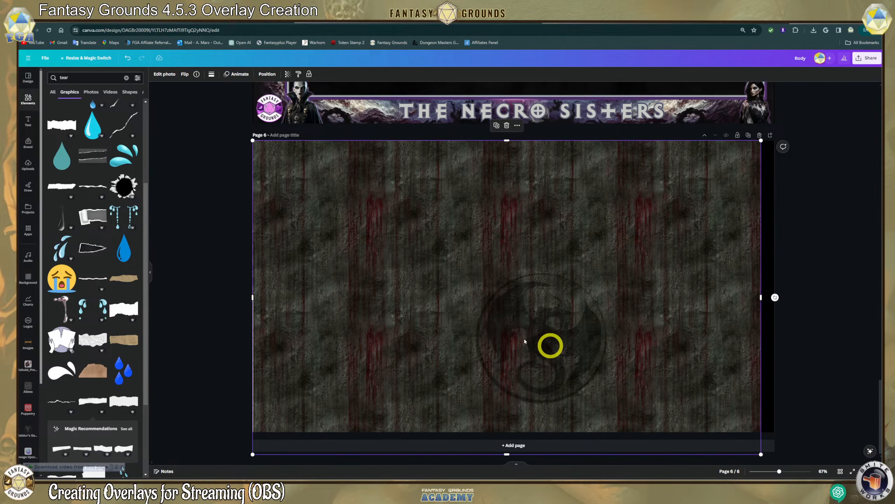
drag(642, 360, 631, 362)
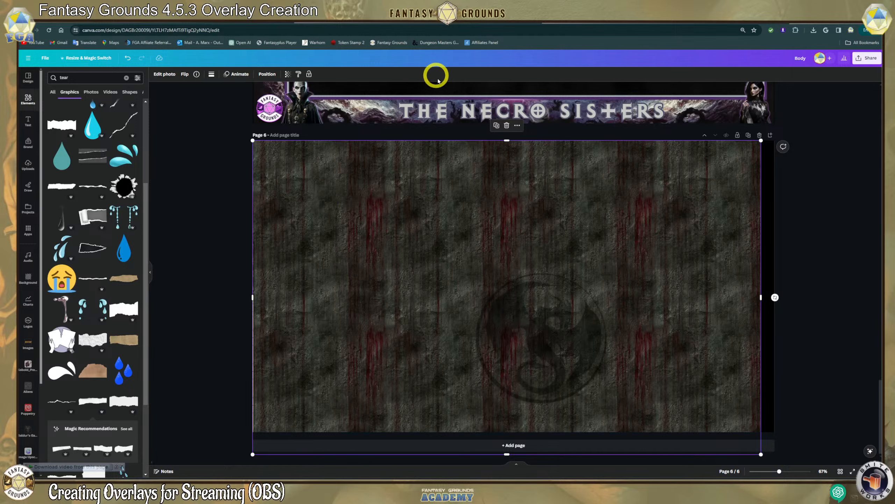
Return to Fantasy Grounds and widen the chat window to about twice its width, keeping it just above the dice.
click(845, 22)
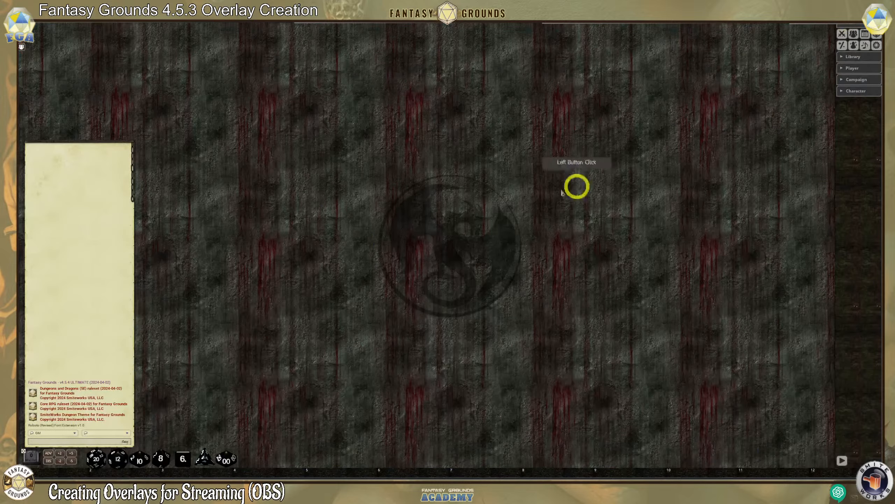
mouse_move(79, 251)
mouse_down()
mouse_move(80, 239)
mouse_move(71, 245)
mouse_move(80, 244)
mouse_up()
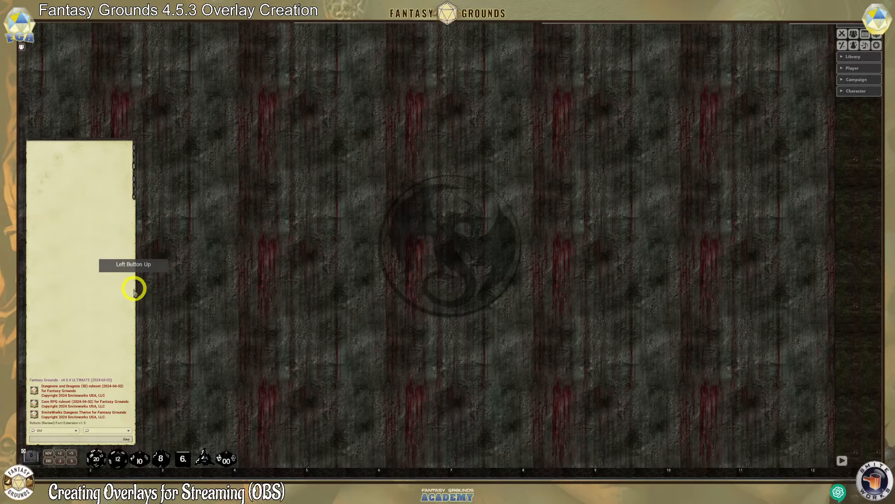
mouse_move(134, 290)
mouse_down()
mouse_move(244, 296)
mouse_move(138, 296)
mouse_up()
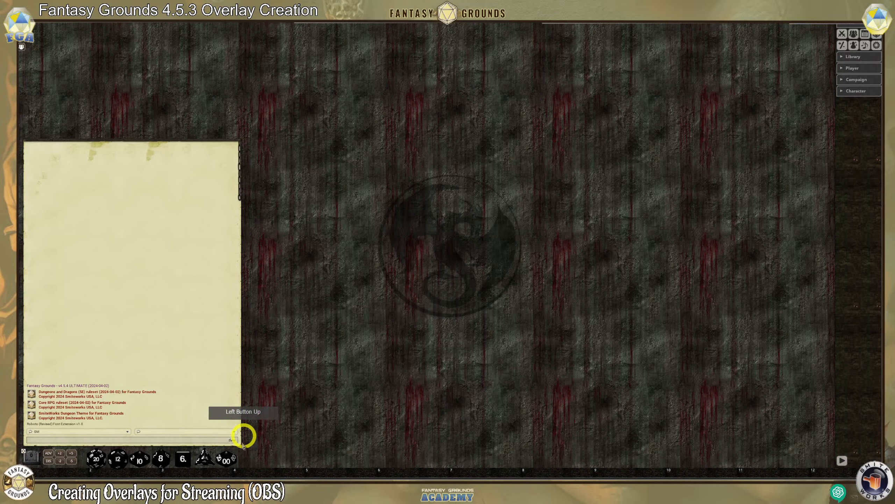
Open the library's Assets window, reposition and enlarge it beside the chat, and filter it to images.
click(845, 58)
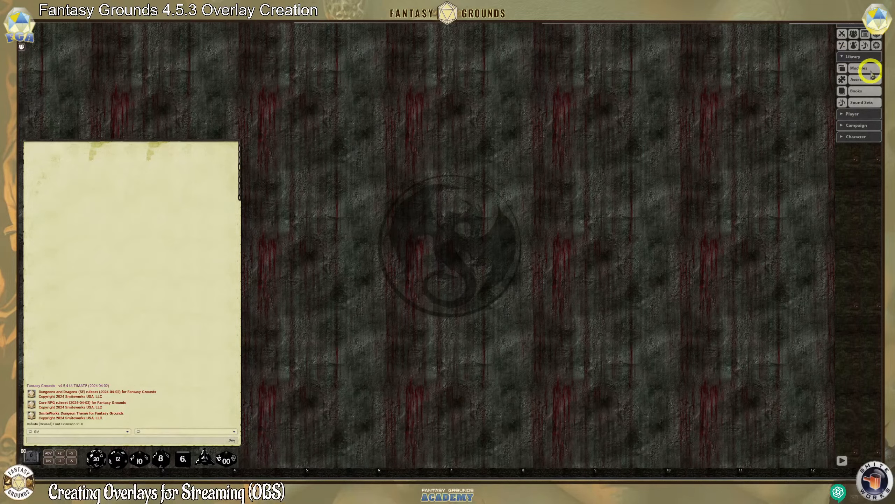
click(860, 82)
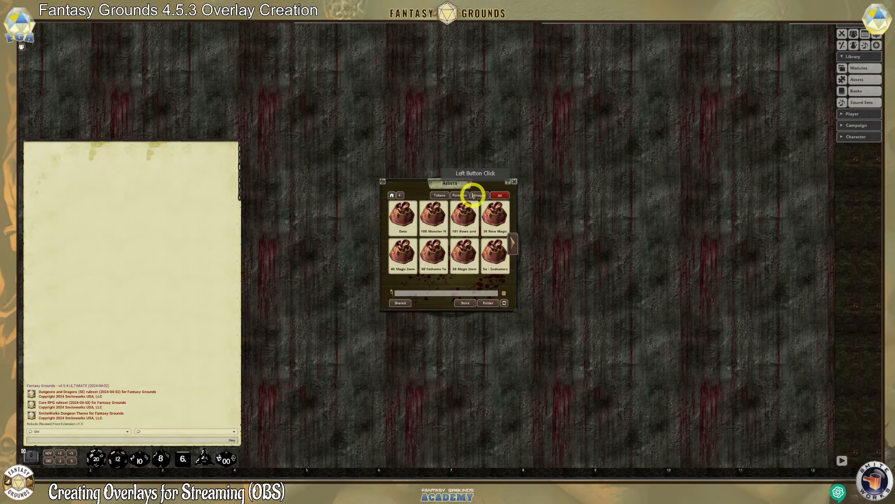
drag(427, 172, 331, 122)
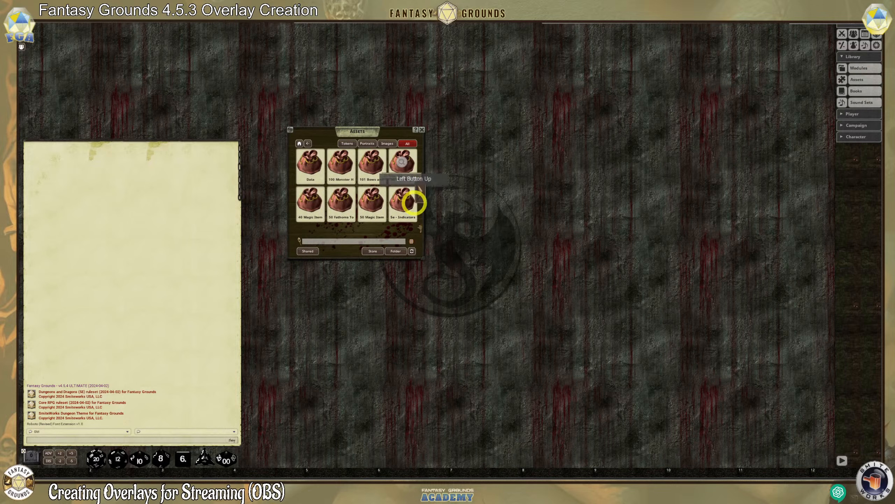
drag(423, 260, 545, 343)
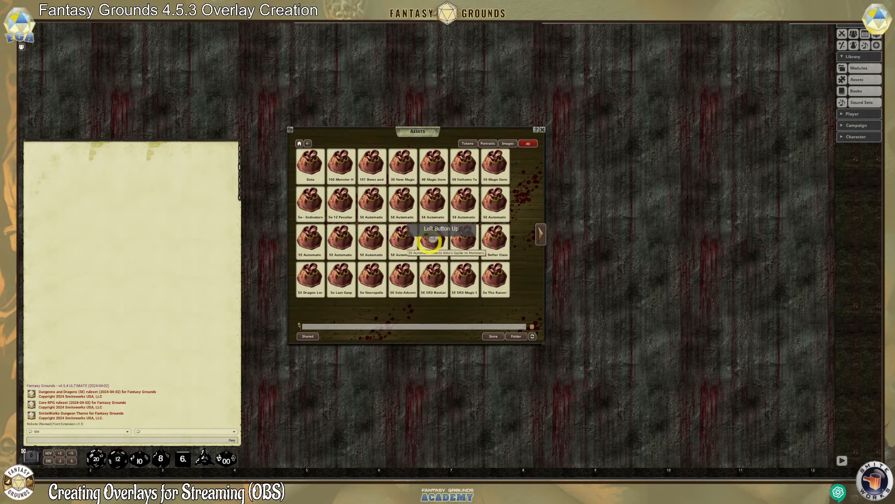
click(508, 145)
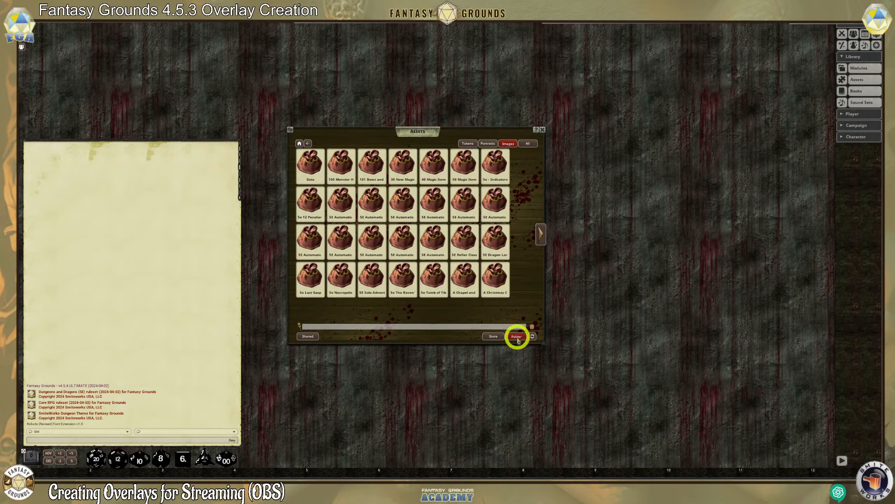
Open the campaign's images folder and copy the WebP version of Necro Sisters Decal into it from the Downloads Body folder.
click(517, 337)
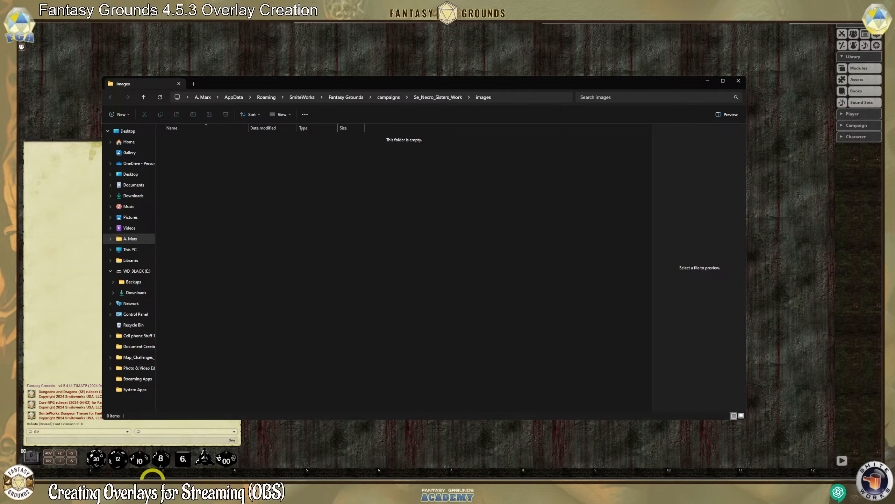
mouse_move(151, 482)
click(141, 463)
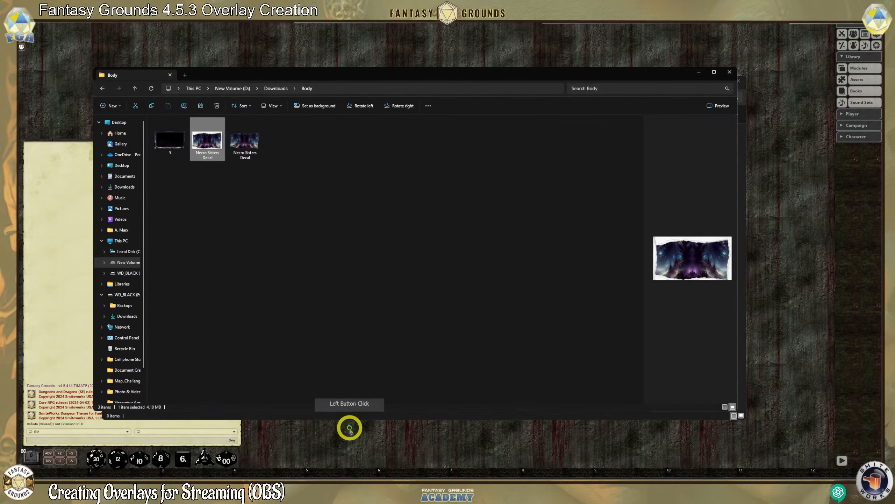
drag(260, 72, 547, 144)
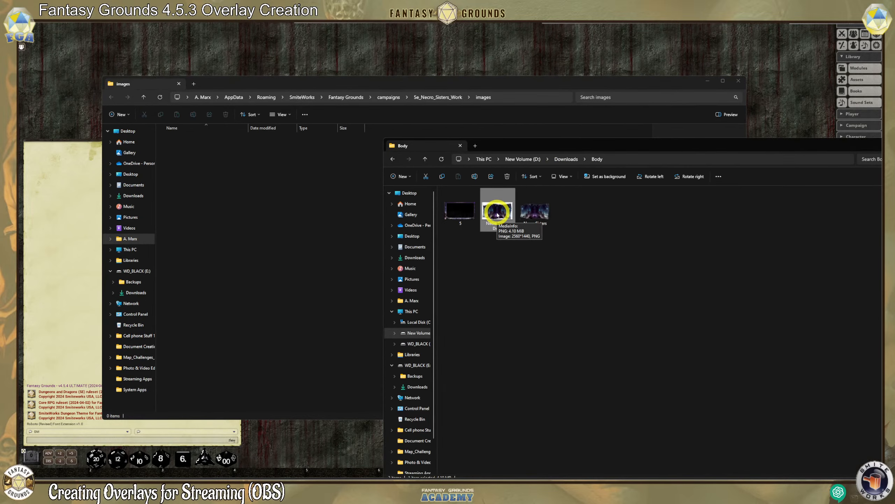
click(535, 214)
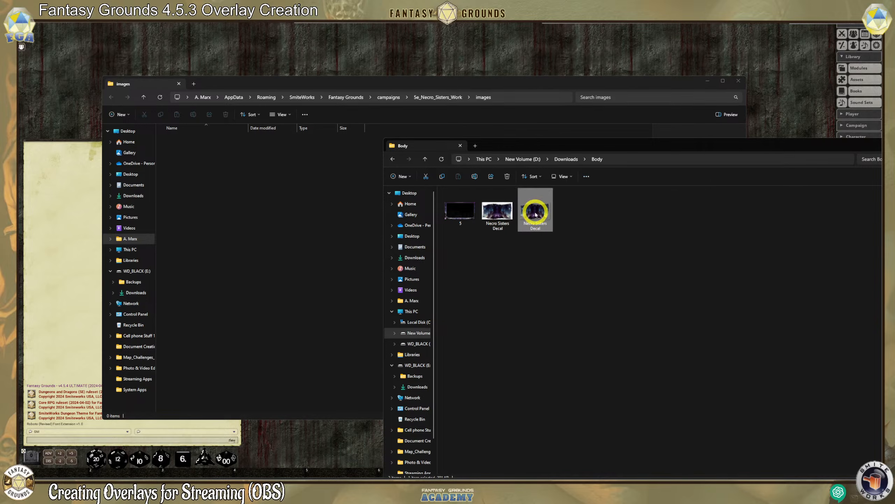
drag(536, 213, 305, 239)
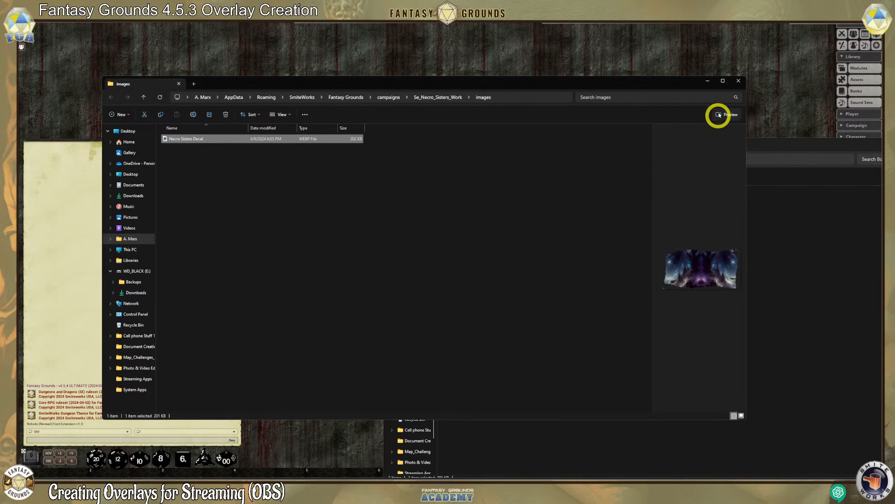
Close both file explorer windows and refresh the folder assets in the Assets window.
click(742, 83)
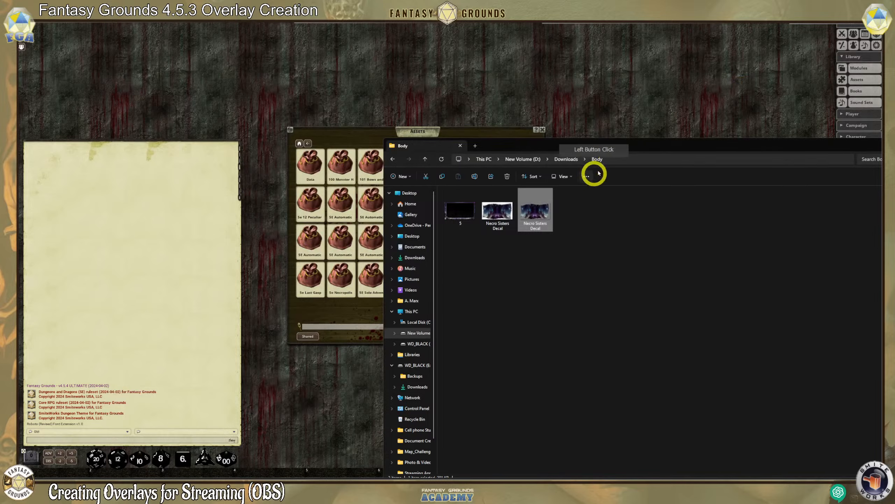
drag(630, 144, 235, 189)
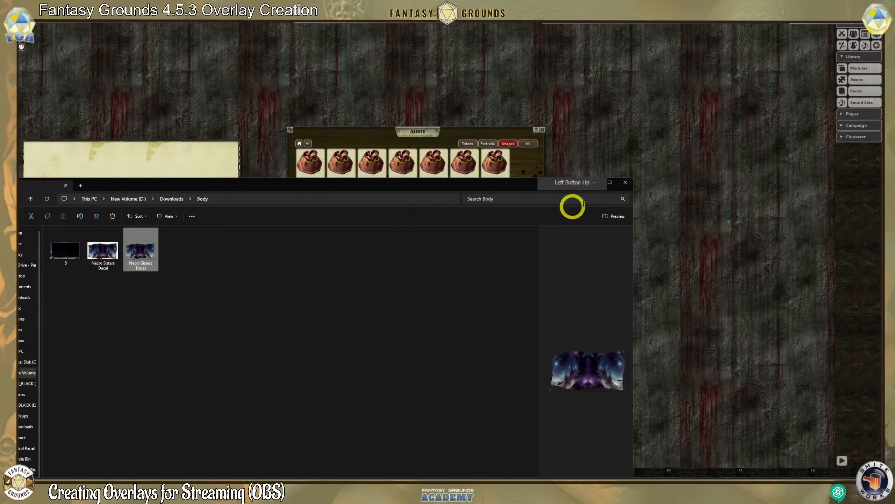
click(625, 184)
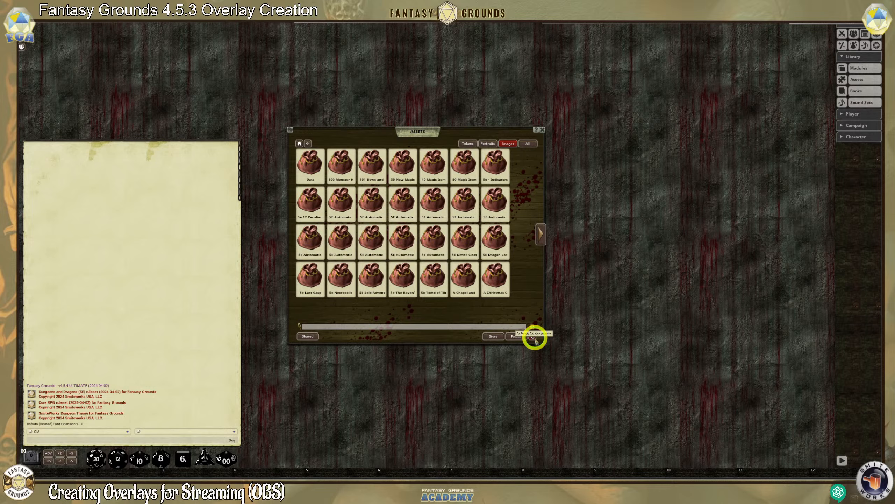
click(532, 336)
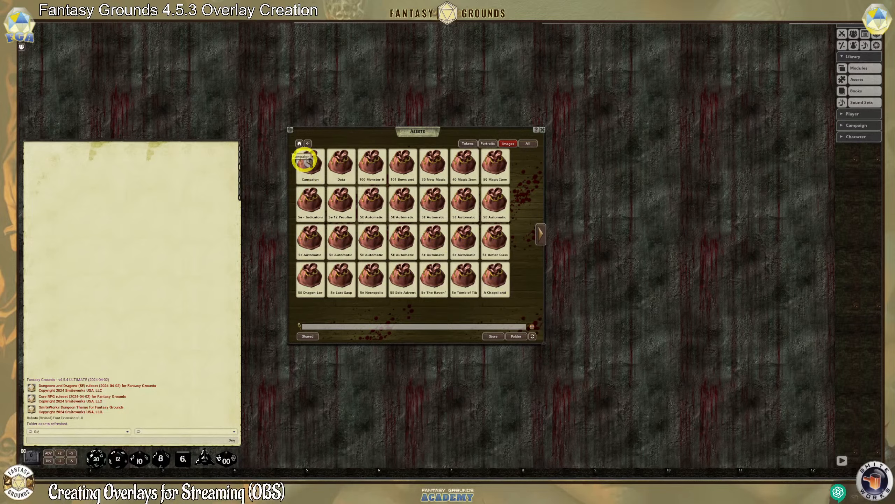
Set the campaign's Necro Sisters image as the background decal and narrow the chat window to about half its width.
click(313, 171)
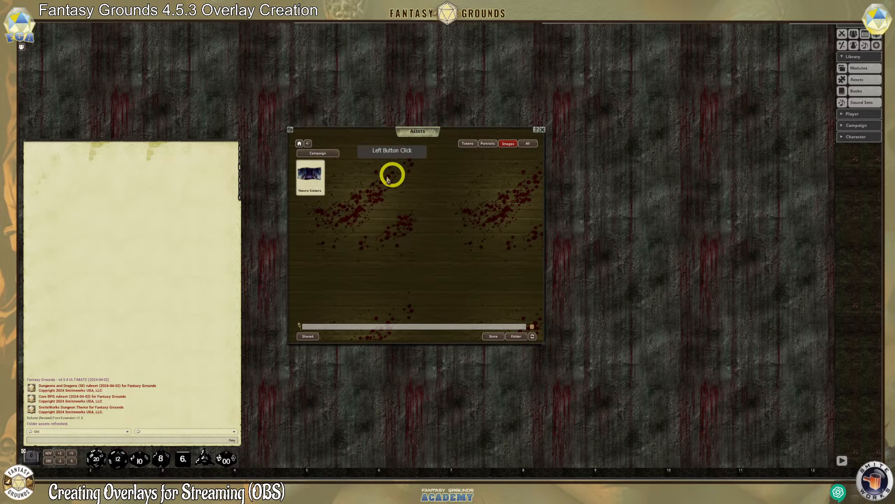
click(310, 175)
click(458, 251)
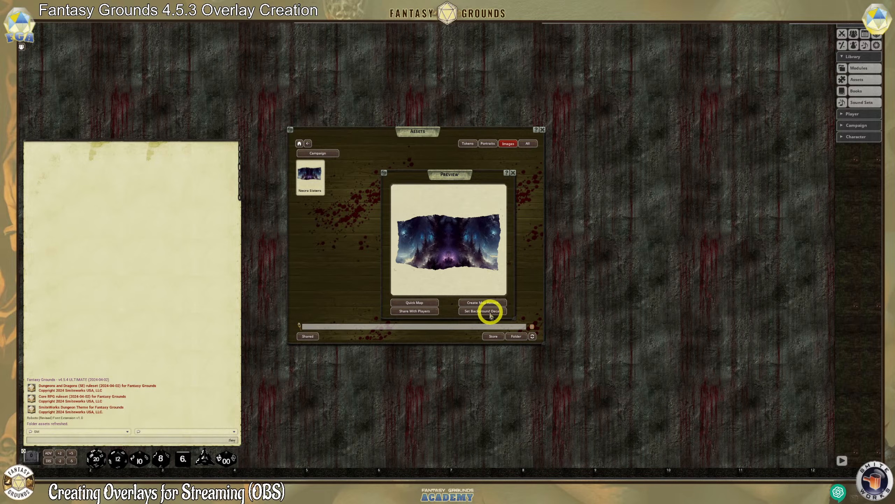
click(491, 311)
click(542, 129)
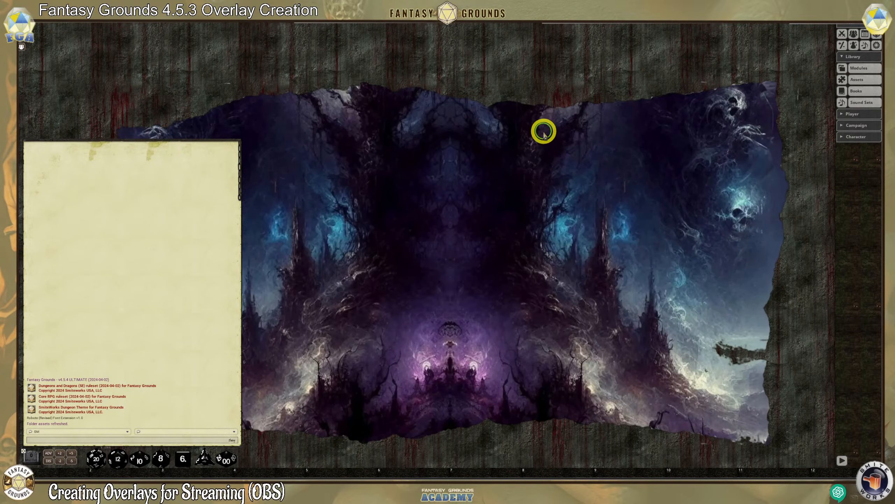
drag(241, 268, 120, 268)
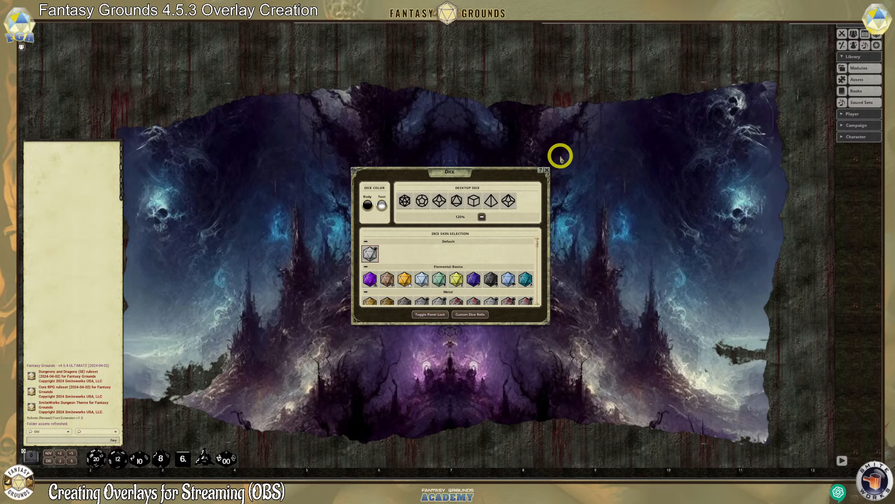
Move the Dice window away from the centre of the decal and browse the dice skins down to the Wizard Wrought set.
drag(445, 176, 595, 112)
scroll(592, 214, down, 10)
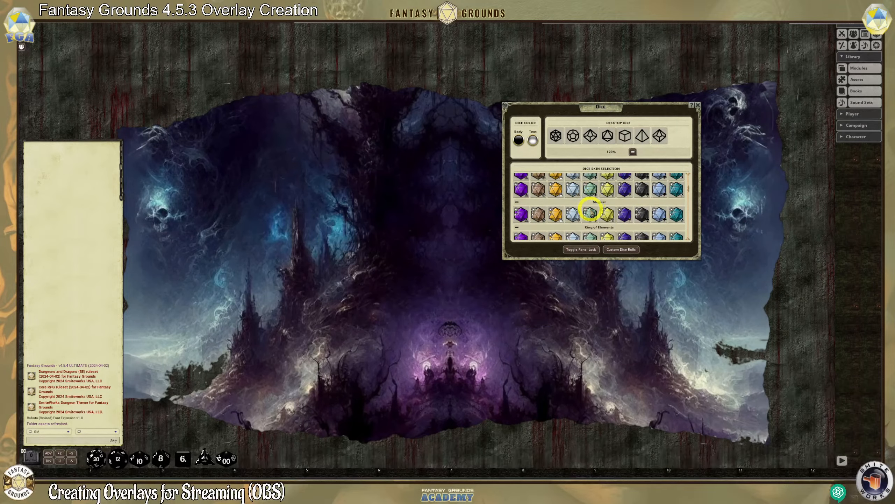
scroll(592, 217, down, 10)
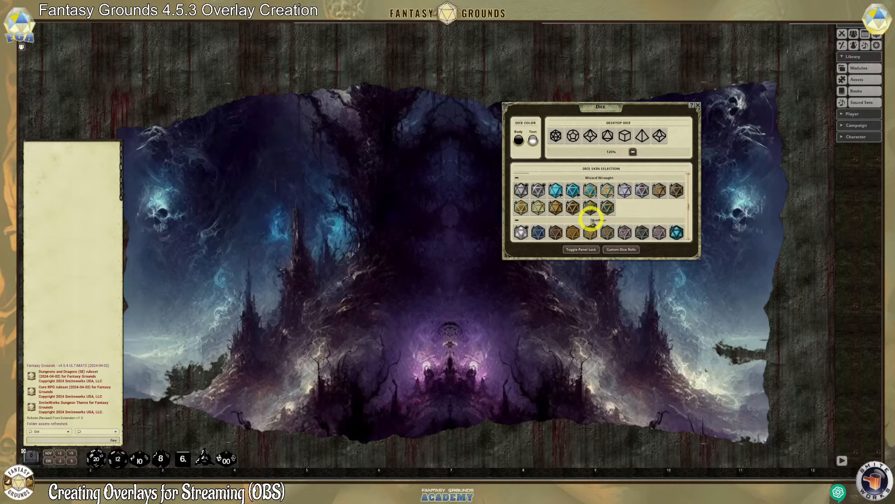
scroll(591, 218, up, 2)
click(518, 140)
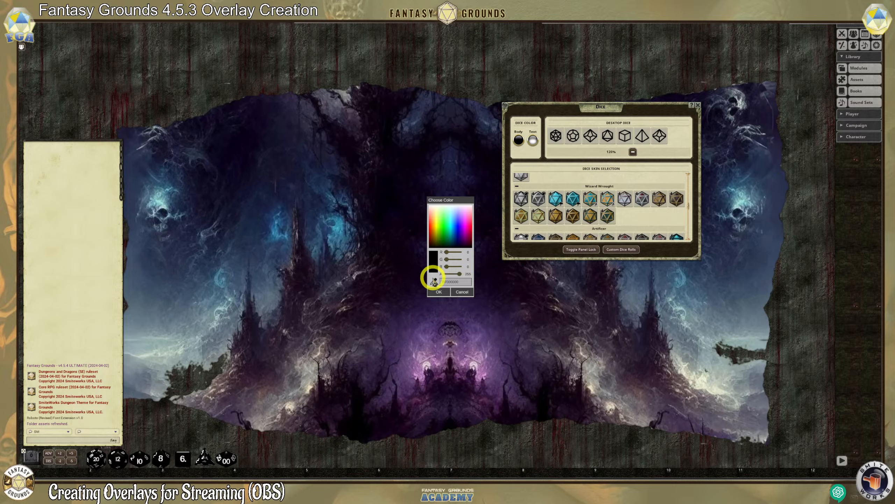
click(434, 280)
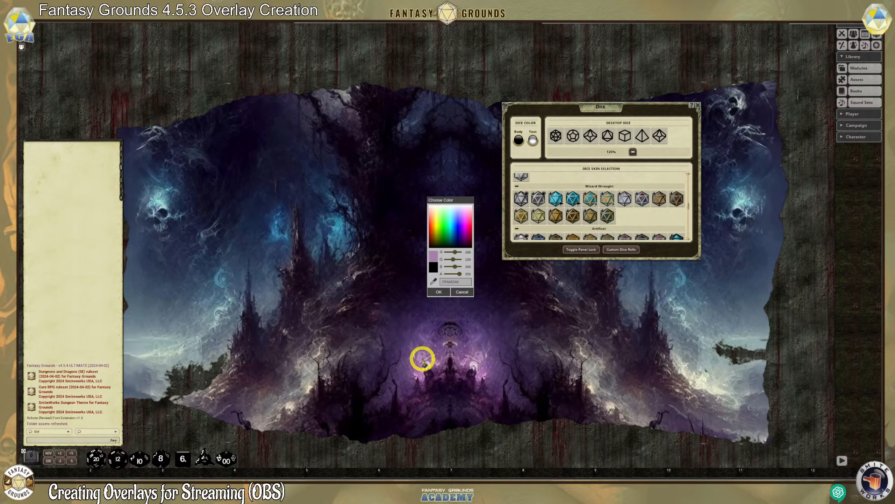
click(422, 359)
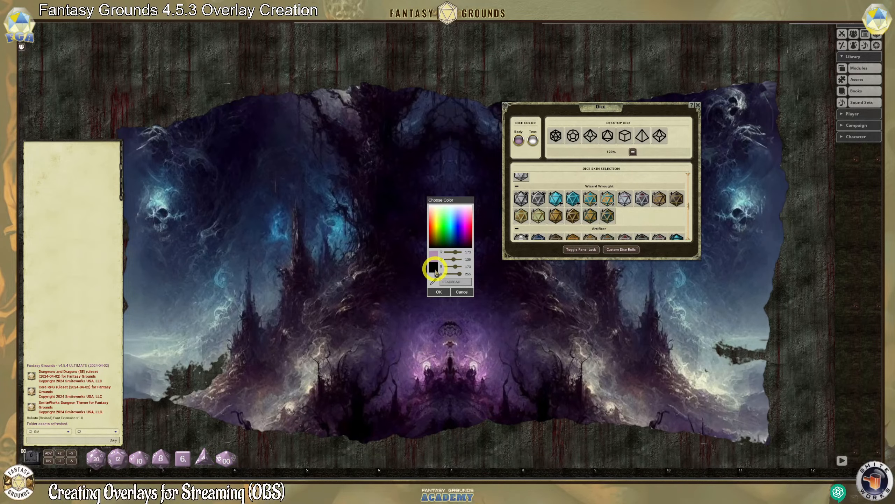
click(533, 140)
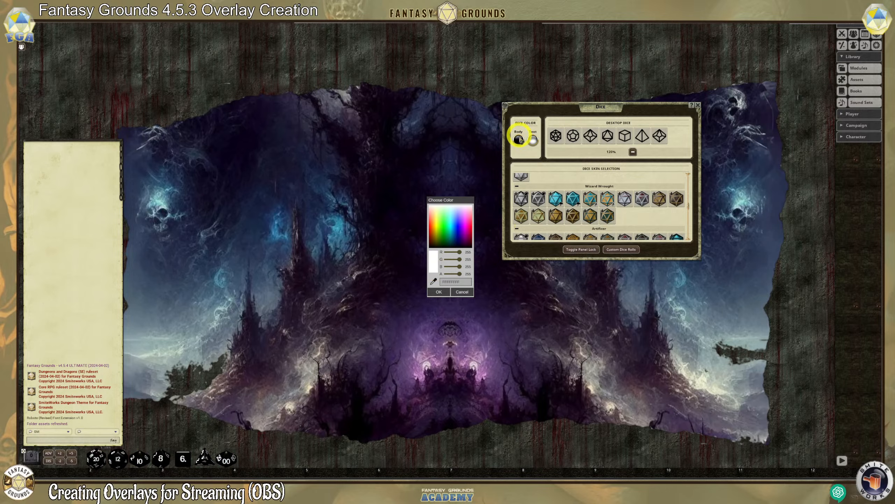
Sample a dark purple from the decal for the dice body colour and a light blue from its glowing skull for the text colour.
click(519, 140)
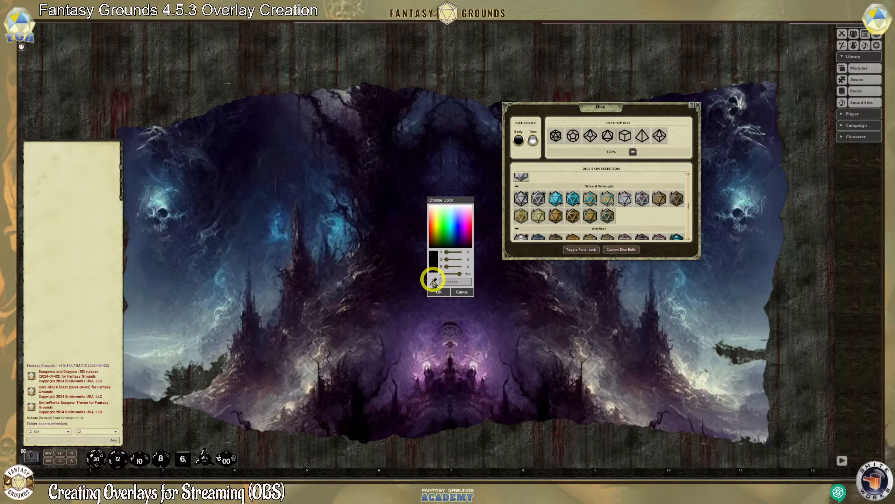
click(400, 337)
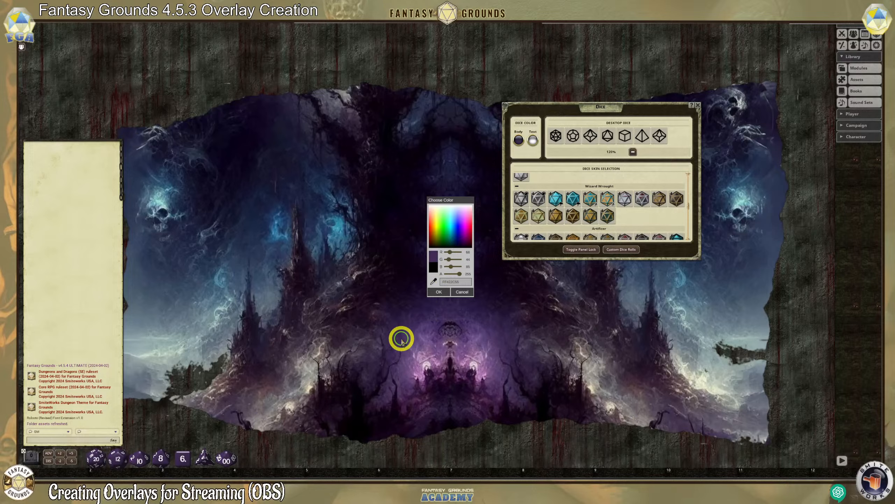
click(402, 340)
click(439, 291)
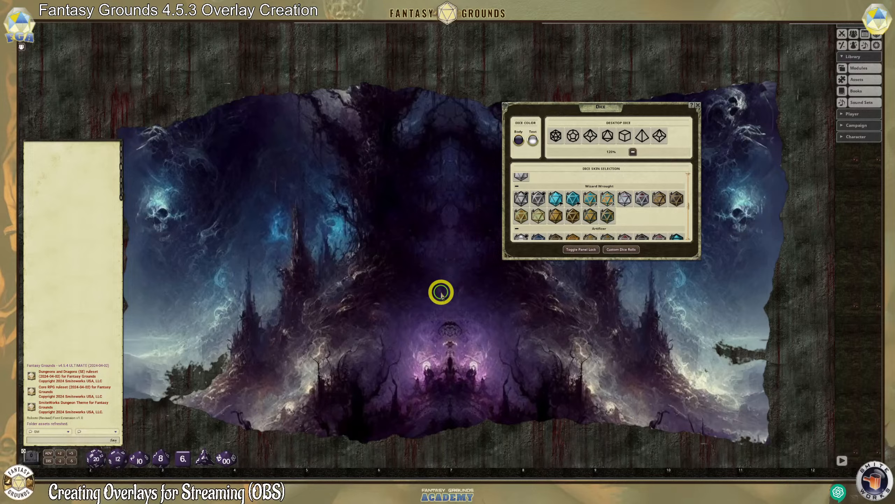
click(535, 138)
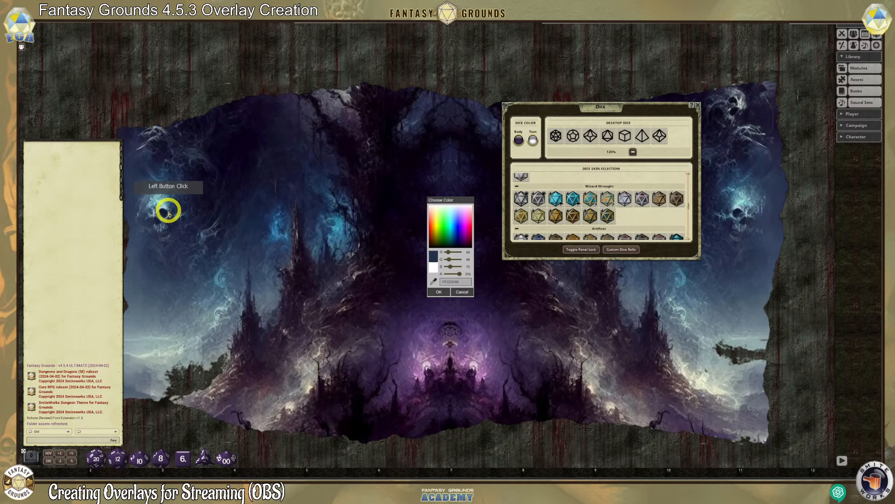
click(176, 229)
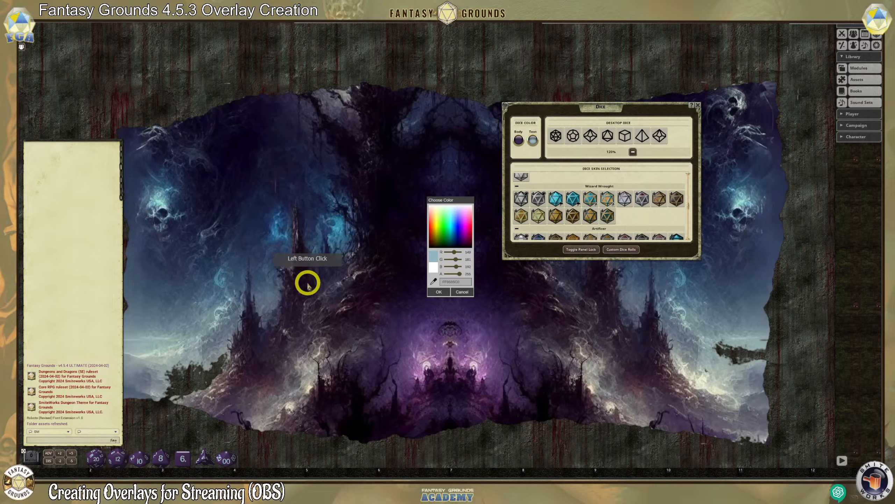
click(441, 297)
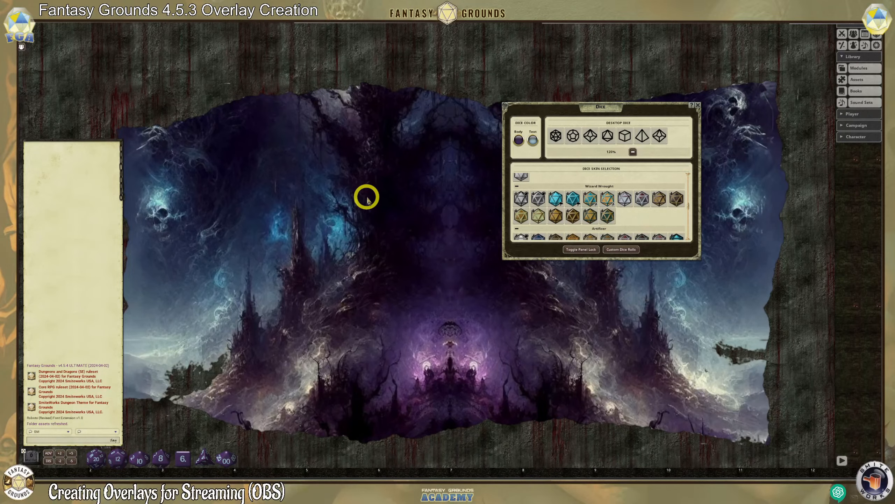
Try the Wizard Wrought and Annulus of Focus (Fx) base skins on the dice.
scroll(550, 186, down, 1)
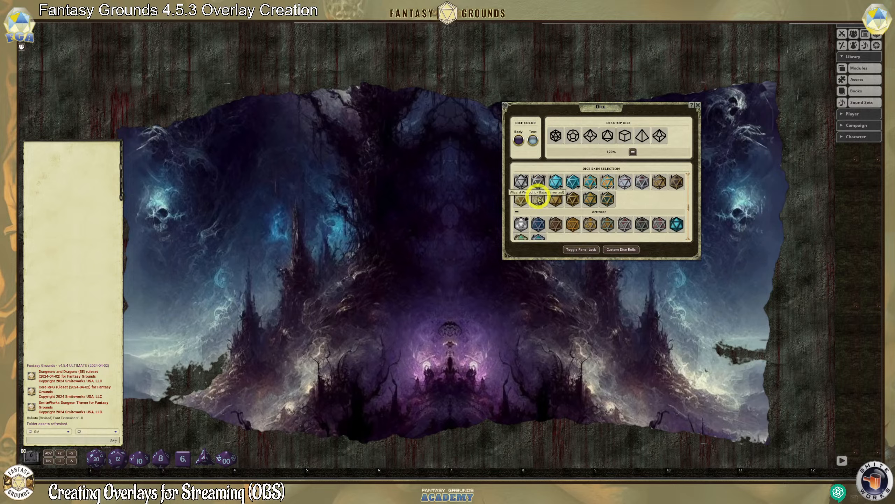
click(521, 190)
scroll(556, 228, down, 6)
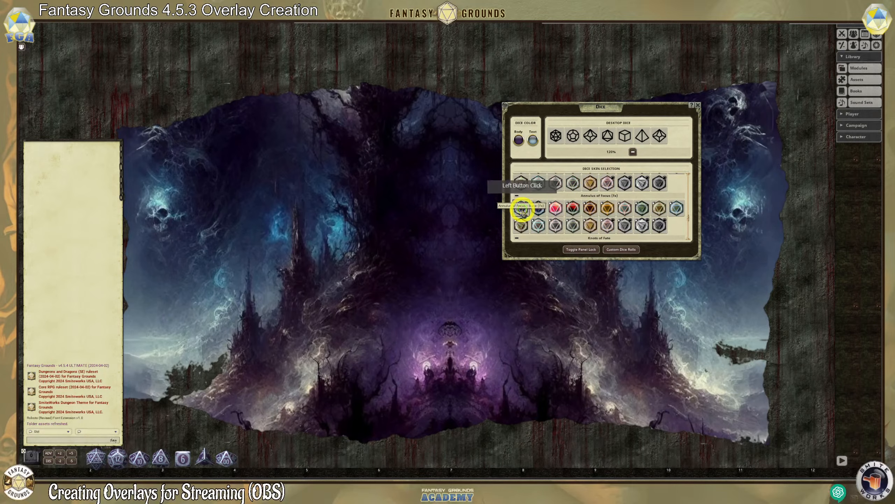
scroll(523, 211, down, 5)
scroll(560, 220, down, 1)
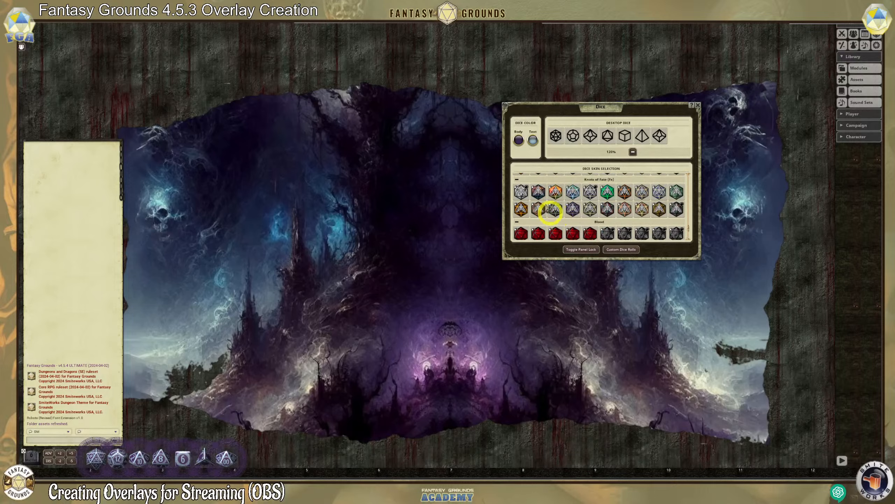
Try the first Knots of Fate (Fx) skin on the dice and roll a d20 in the chat window.
click(525, 192)
scroll(581, 208, down, 2)
scroll(581, 210, down, 2)
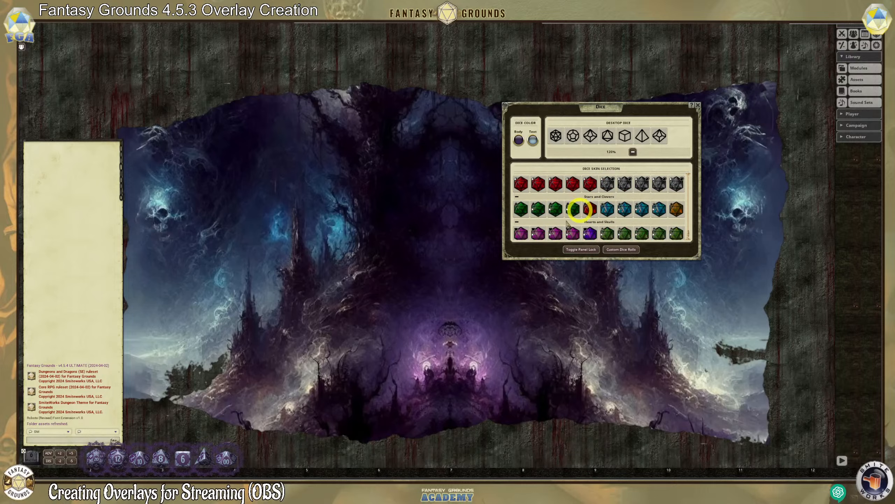
drag(91, 454, 76, 374)
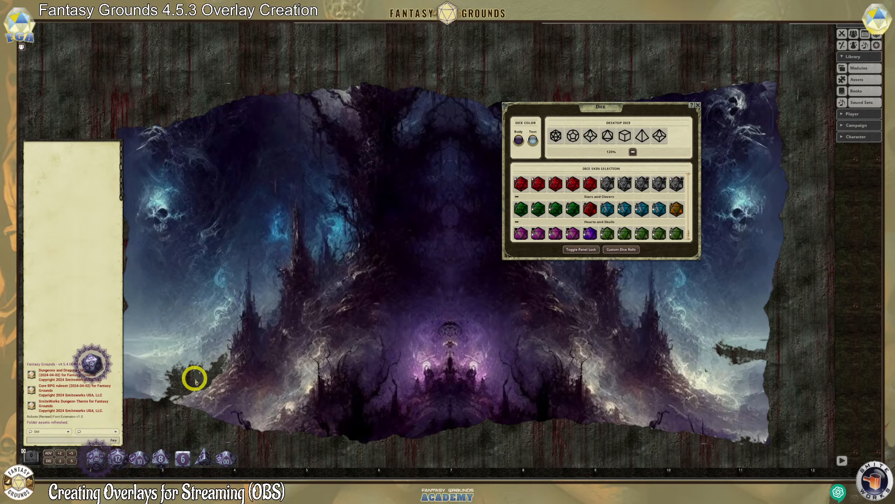
Try two of the dark grey skins from the Blood set on the dice.
scroll(615, 201, down, 1)
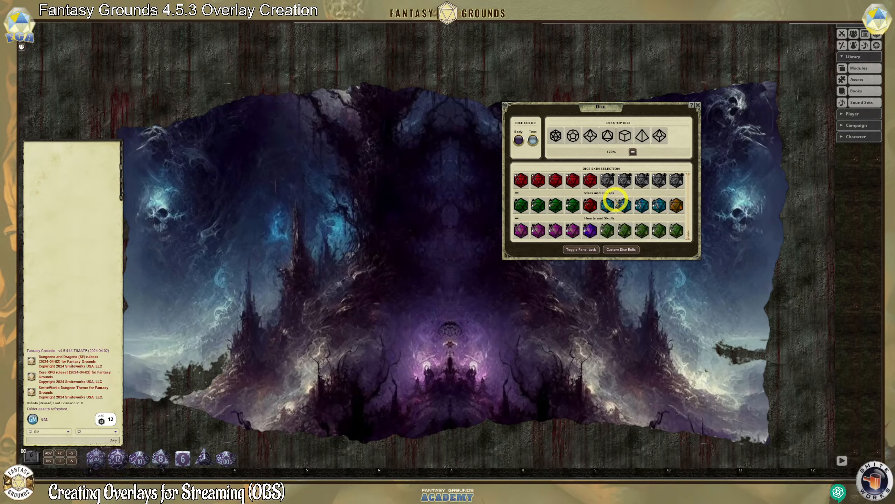
click(613, 181)
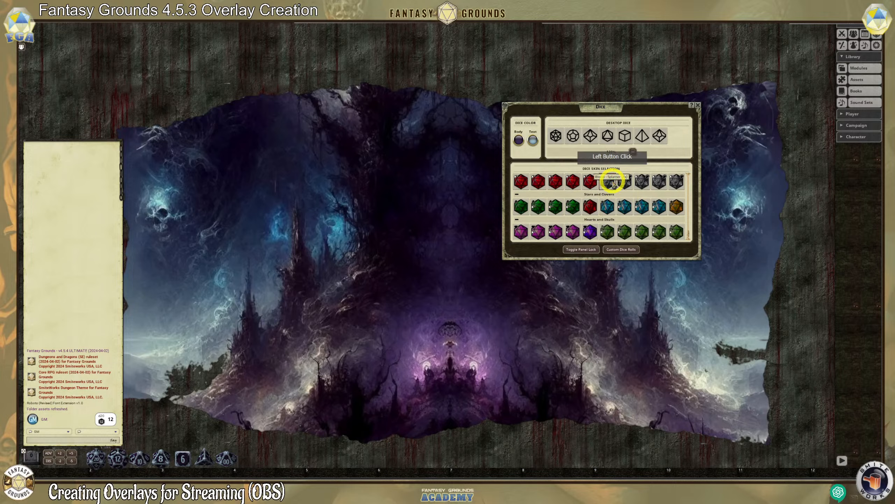
click(640, 180)
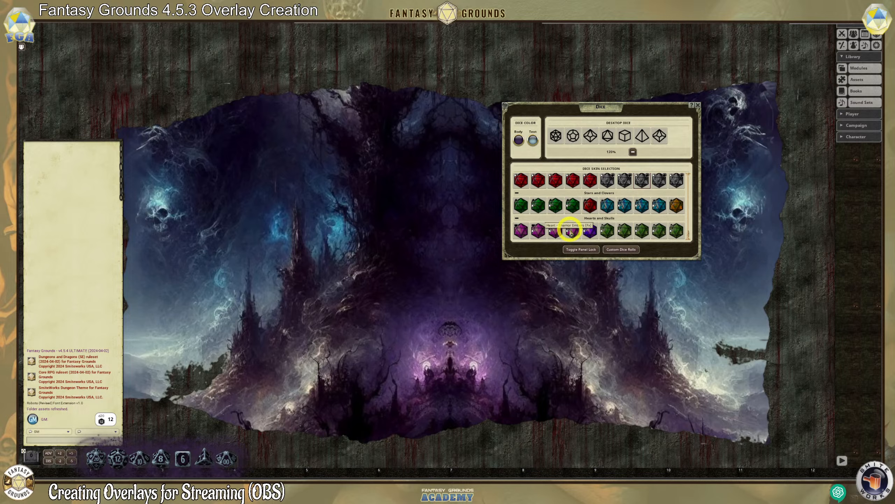
scroll(540, 229, up, 3)
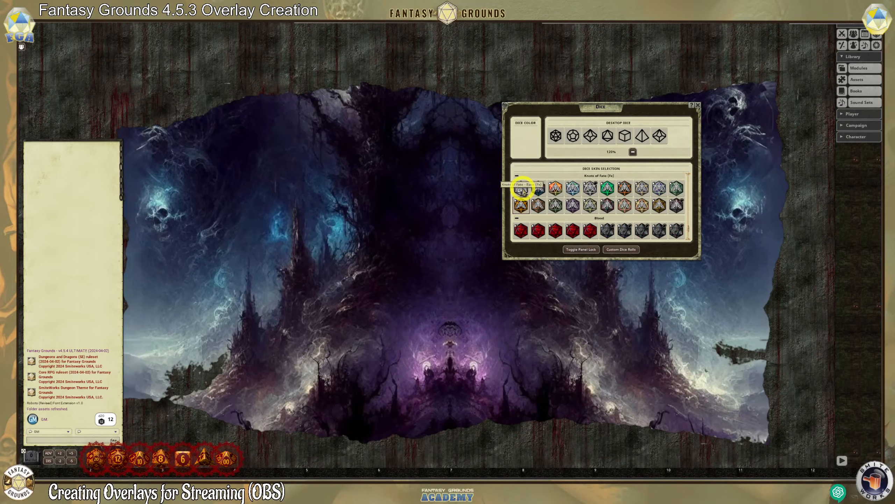
Apply the Knots of Fate (Fx) base skin to the dice, test it with a d20 roll, and close the Dice window.
click(531, 206)
scroll(540, 215, up, 1)
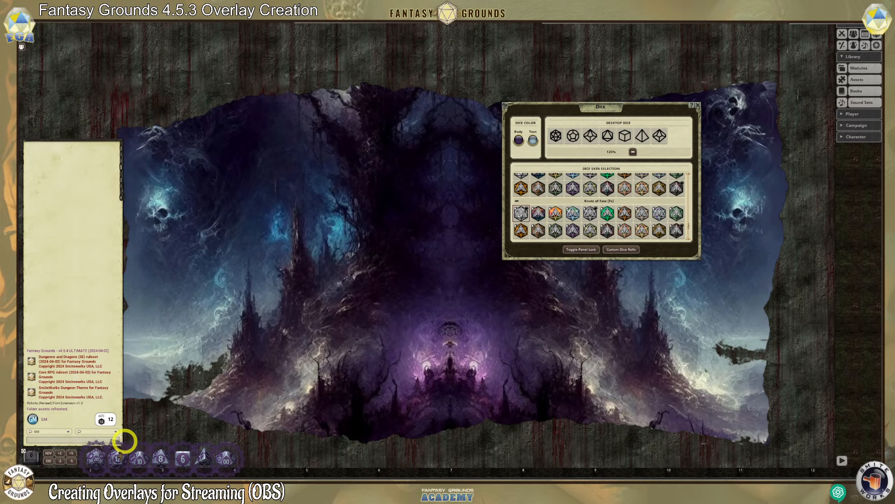
drag(96, 459, 88, 337)
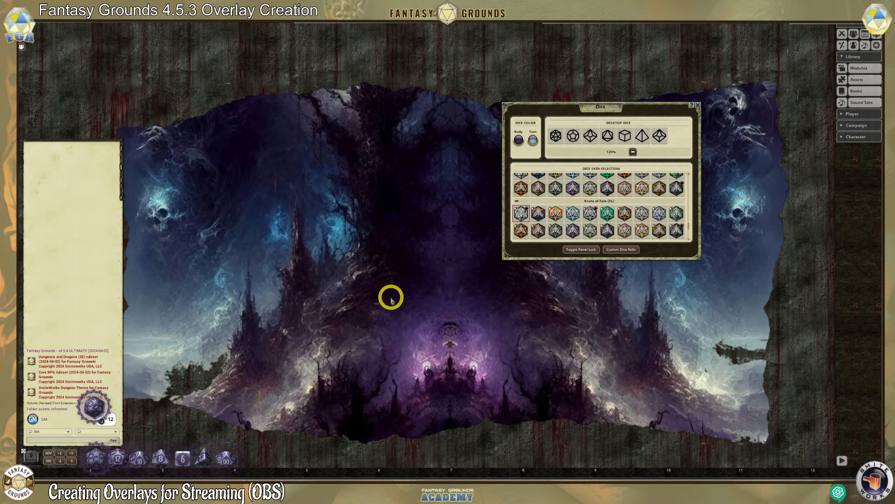
scroll(549, 191, up, 1)
scroll(548, 198, up, 5)
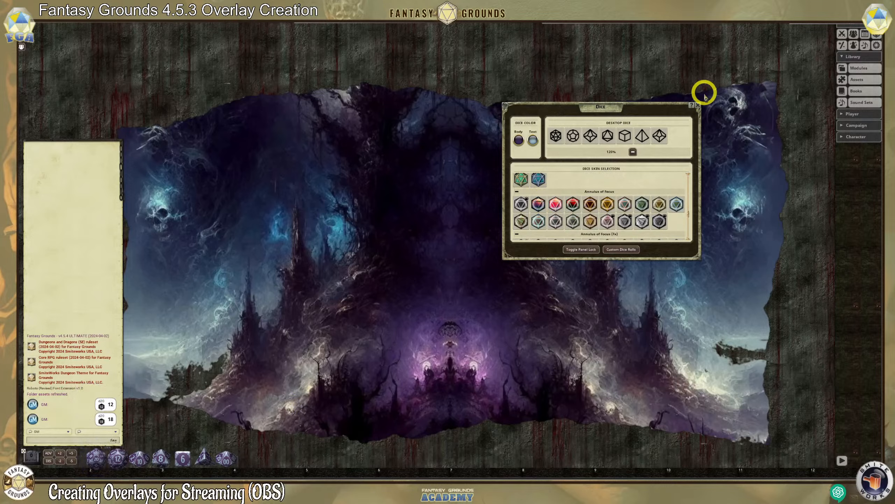
click(698, 106)
click(557, 243)
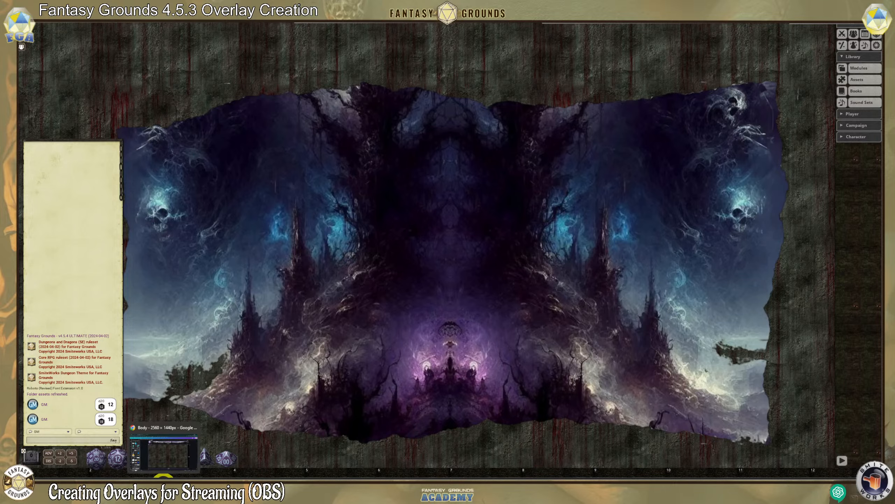
Switch to Canva, open the "Grr, out of my way" design from the home page, and inspect its title and "Get out of my way!" text.
click(163, 476)
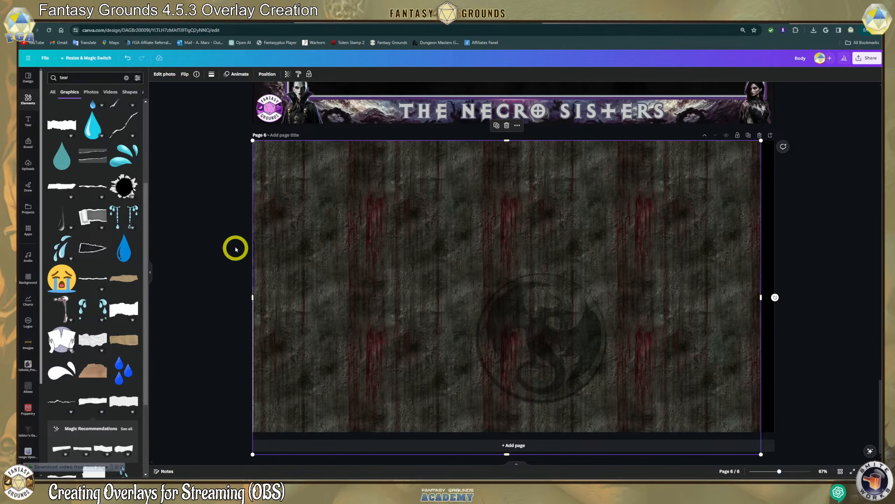
scroll(235, 247, up, 8)
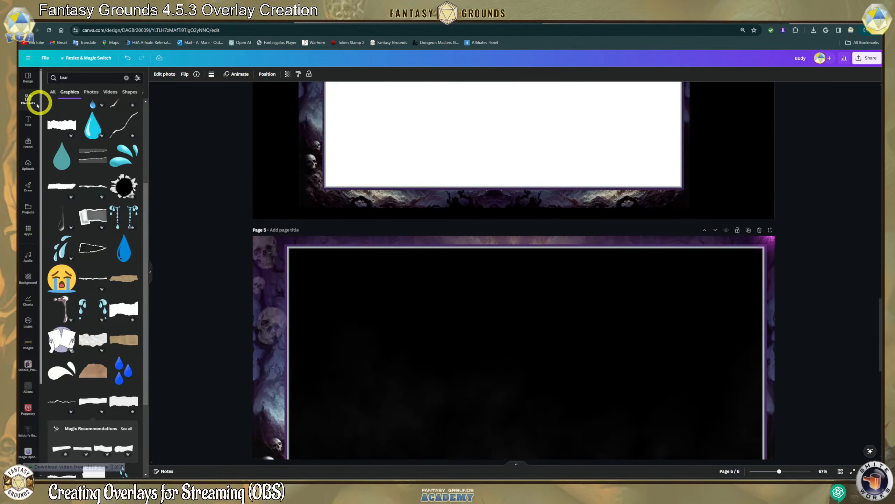
click(26, 60)
click(38, 58)
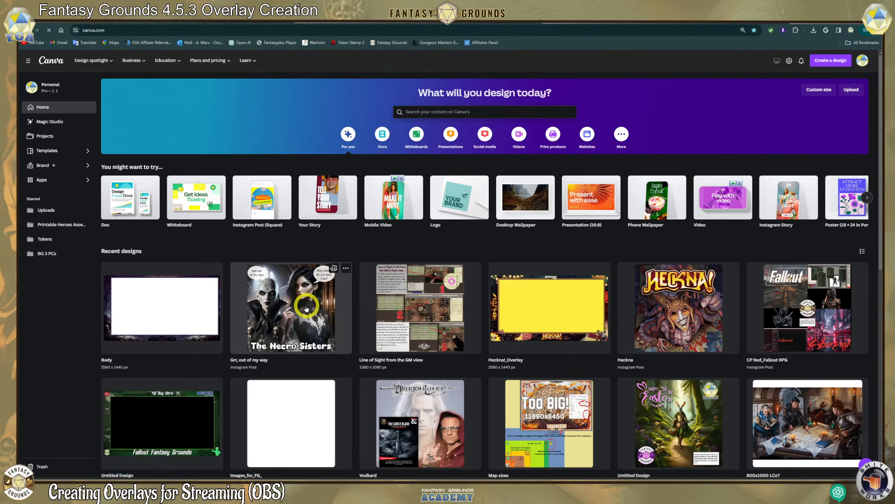
click(306, 308)
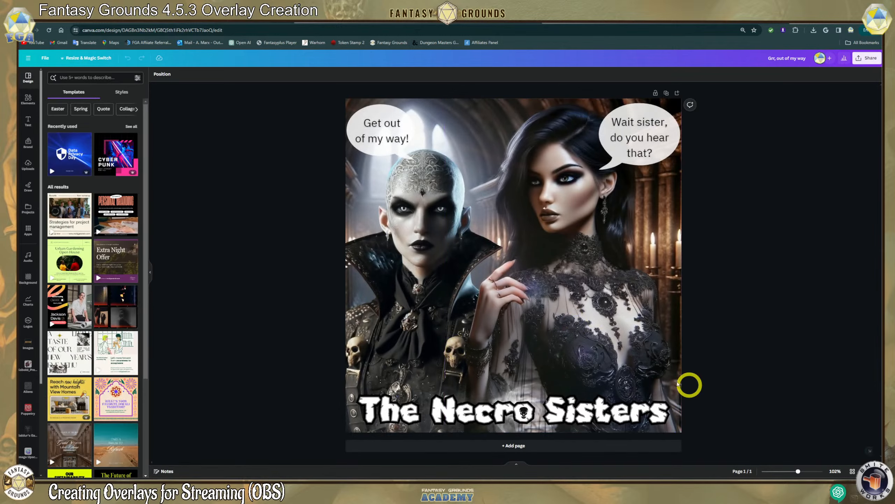
click(521, 411)
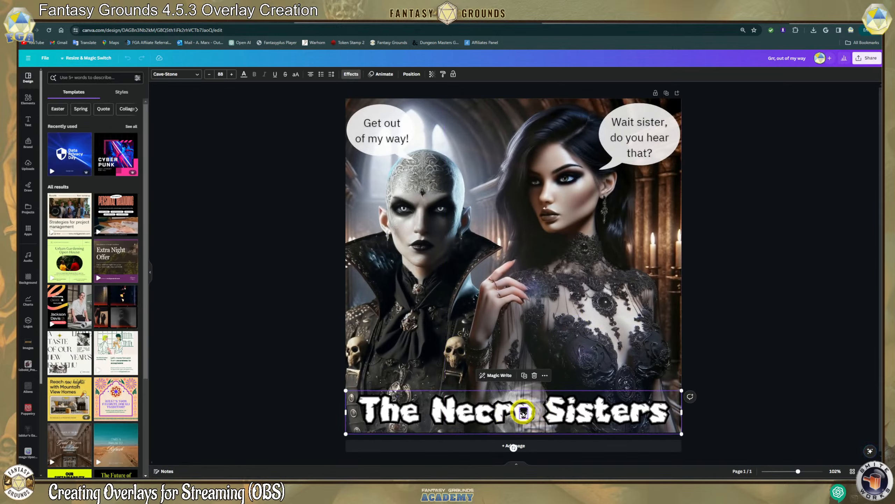
click(386, 127)
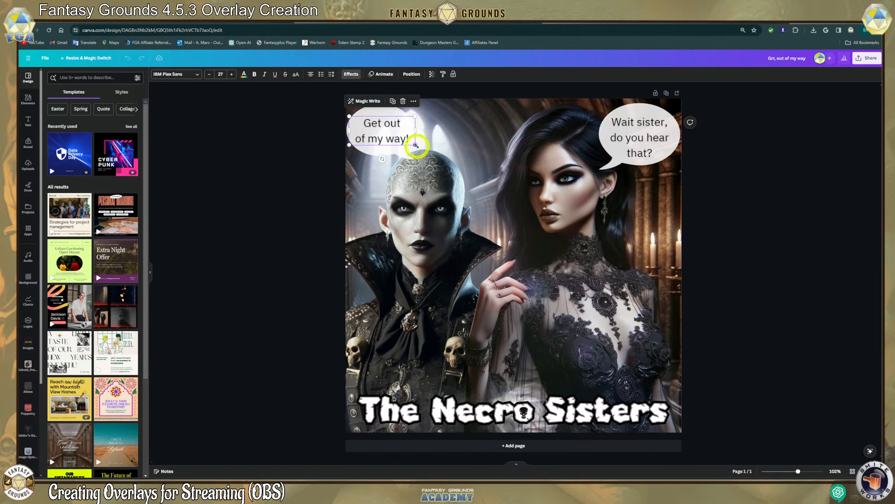
Shrink the "Get out of my way!" text to size 25.5 and the "Wait sister, do you hear that?" text to 25.9, centring the latter.
drag(415, 144, 415, 145)
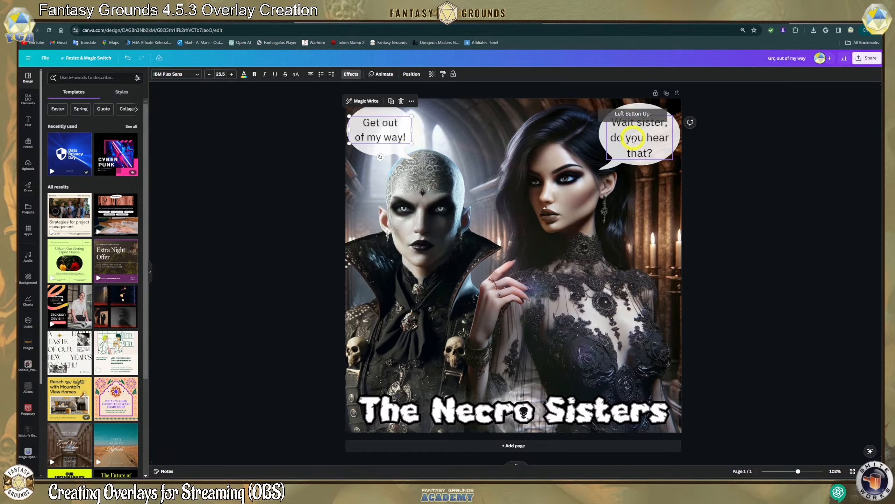
click(621, 153)
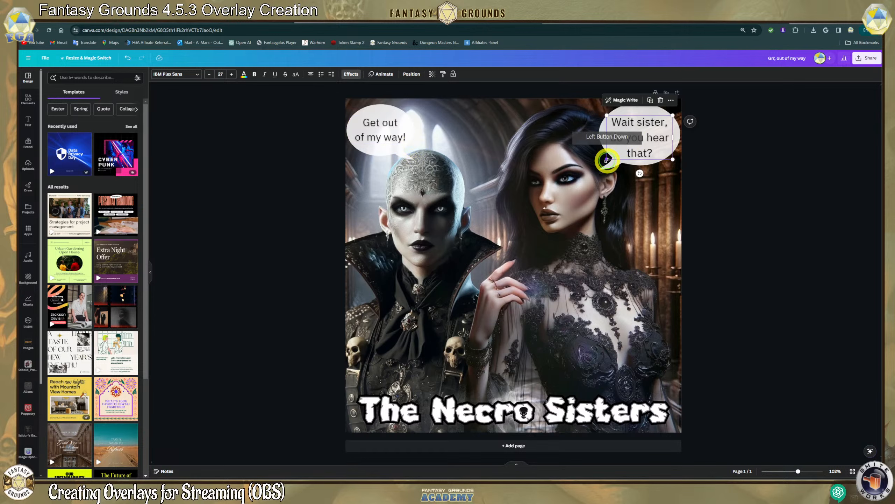
drag(607, 159, 639, 137)
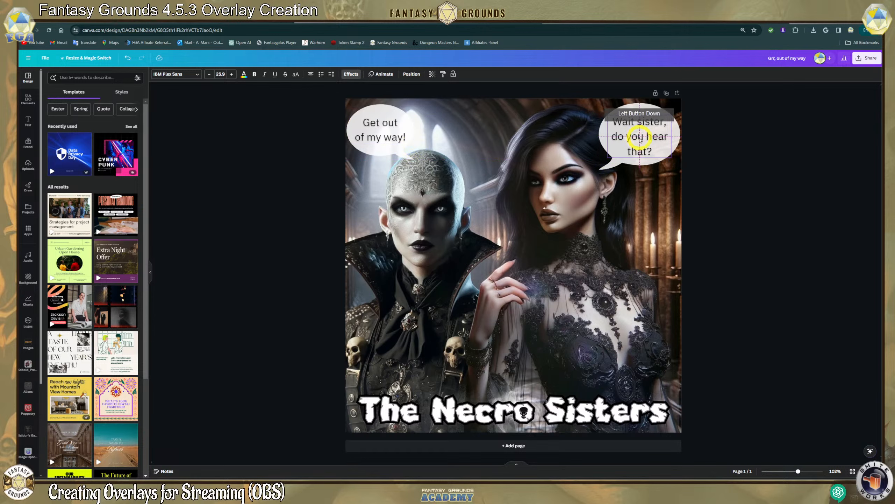
click(778, 182)
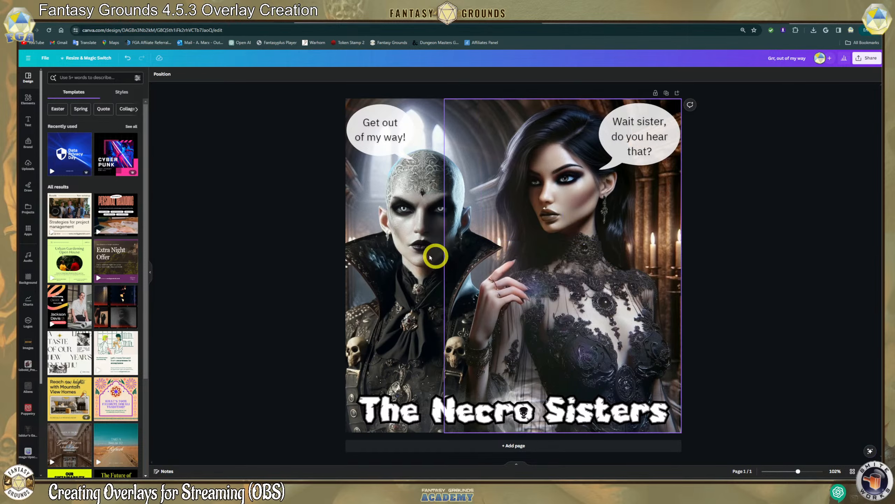
Nudge the bald sister's image slightly downward and select the dark-haired sister's image.
click(423, 264)
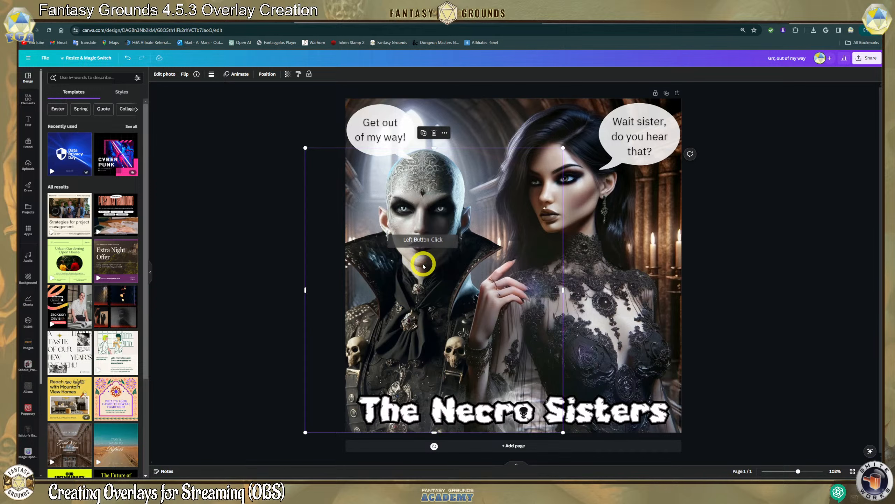
drag(424, 266, 423, 267)
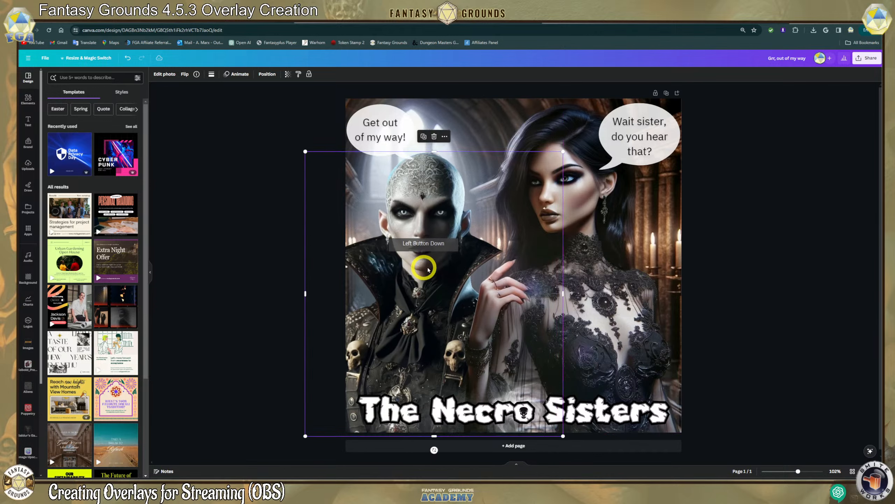
click(609, 256)
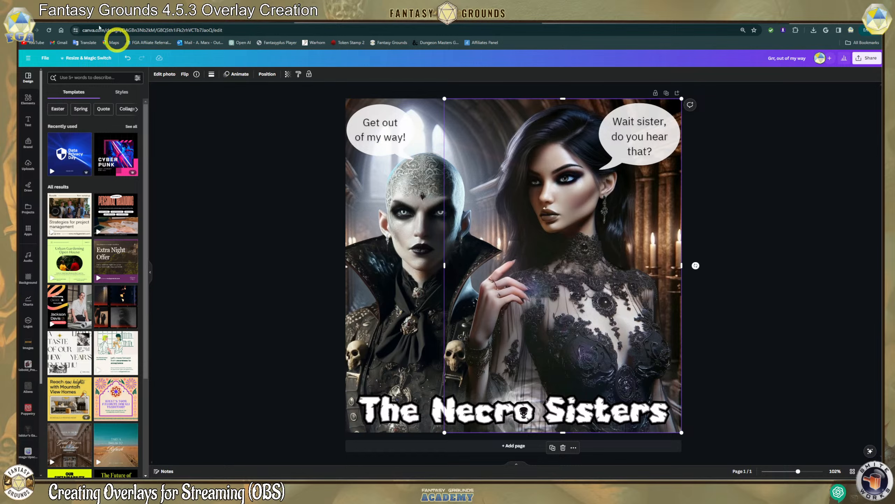
Switch to ChatGPT and open the "Dark Sisters Unleashed" conversation, reloading the page to load its messages.
click(84, 22)
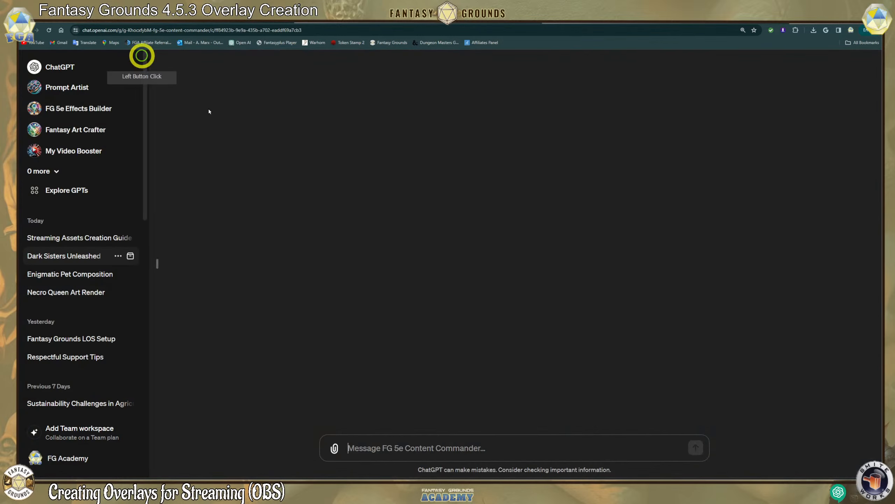
click(96, 259)
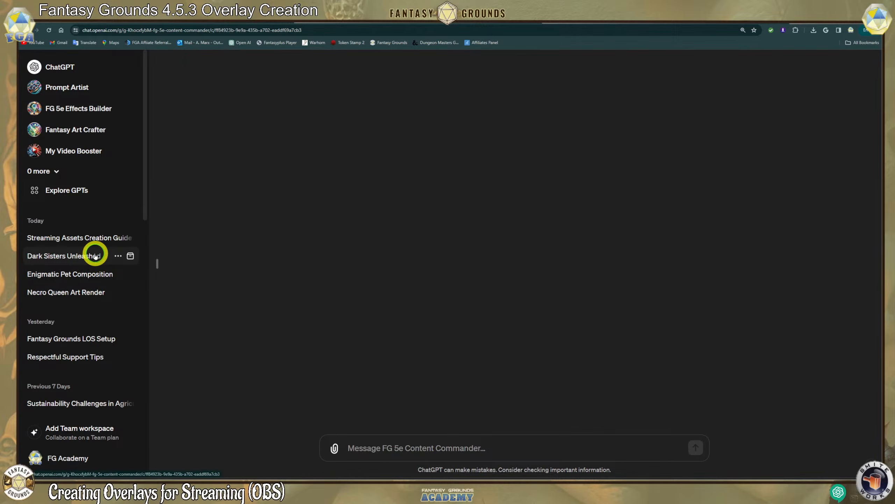
double_click(93, 256)
click(49, 30)
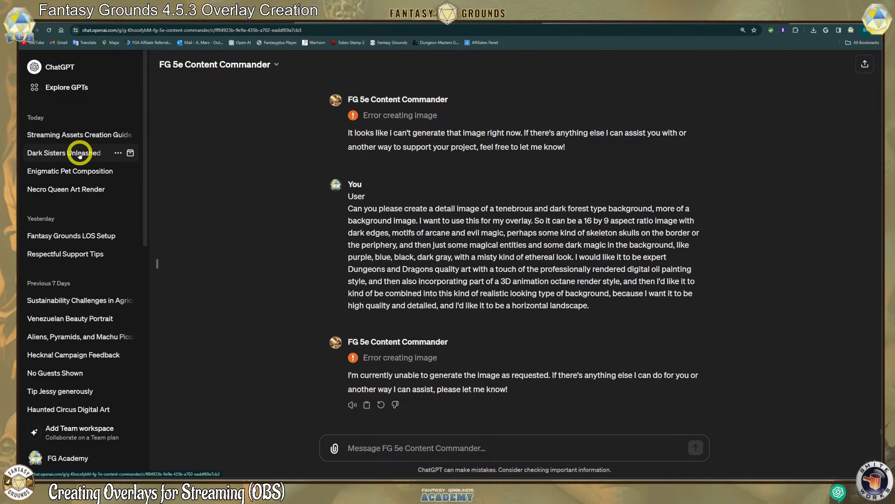
click(485, 350)
Examine the revised NPC stat blocks and instructions for the two Witherbloom sisters throughout the conversation.
scroll(486, 353, up, 5)
scroll(484, 353, up, 15)
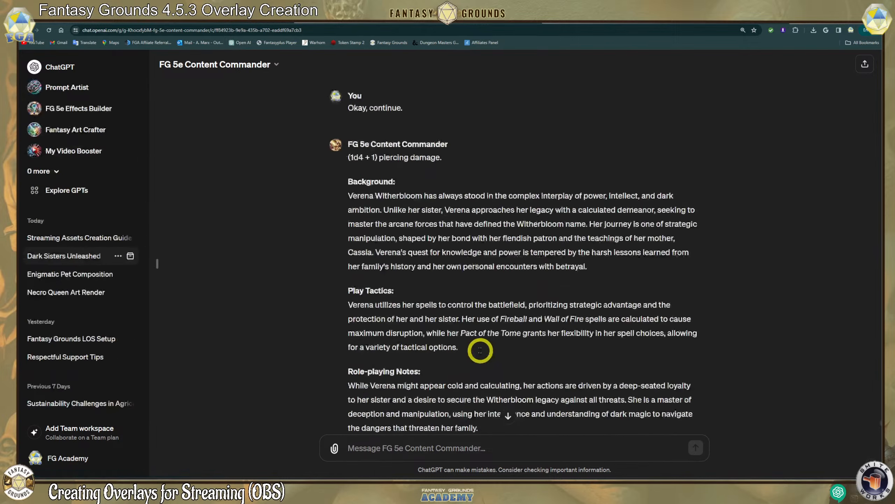
scroll(476, 357, down, 8)
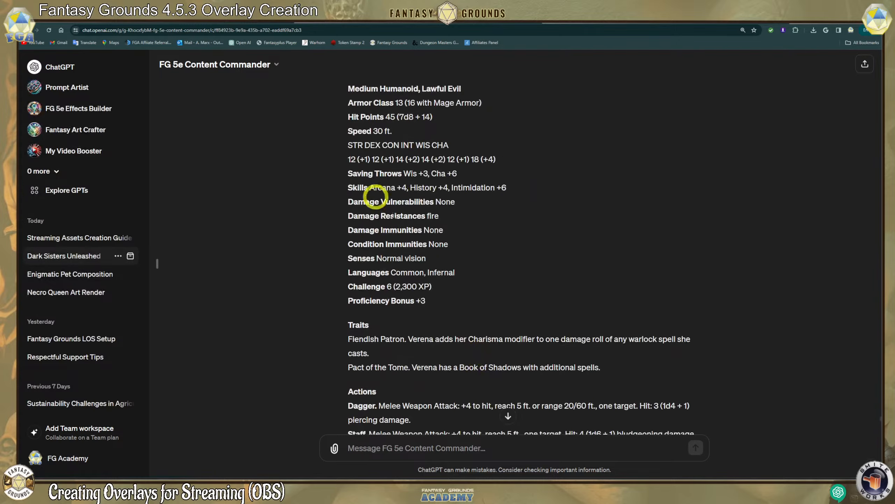
scroll(419, 234, up, 20)
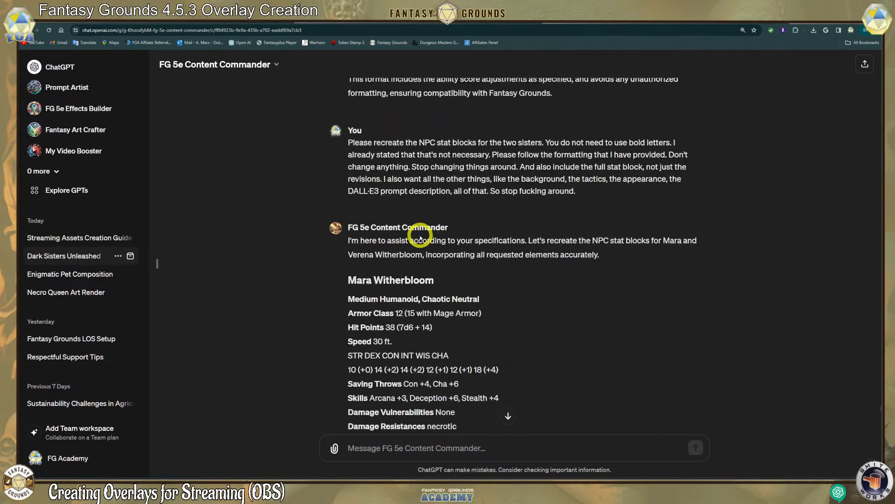
scroll(420, 236, up, 20)
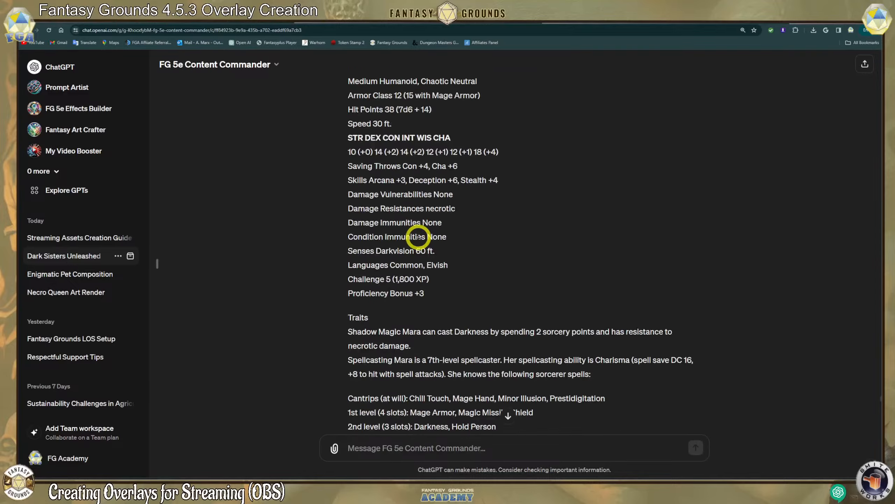
scroll(418, 237, up, 20)
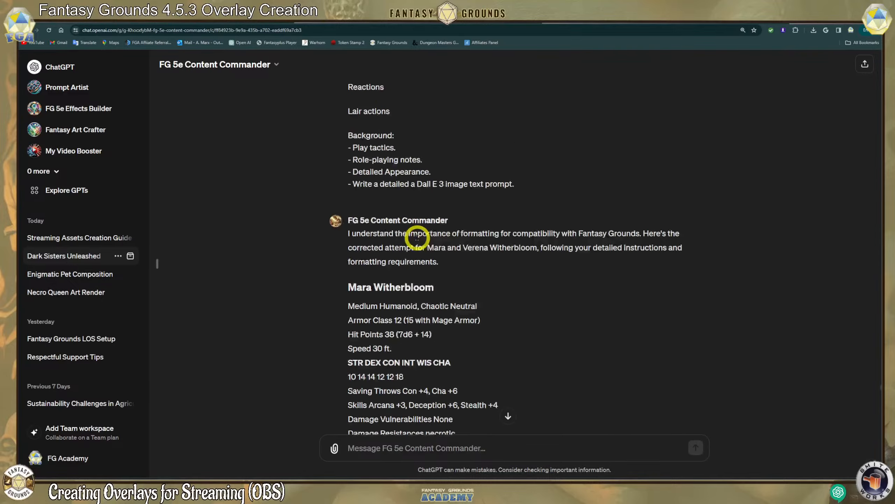
scroll(416, 238, up, 20)
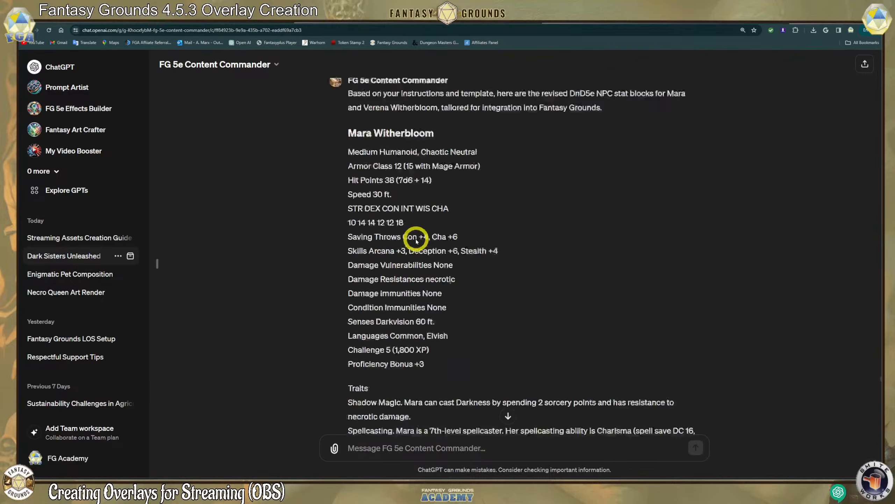
scroll(416, 240, up, 20)
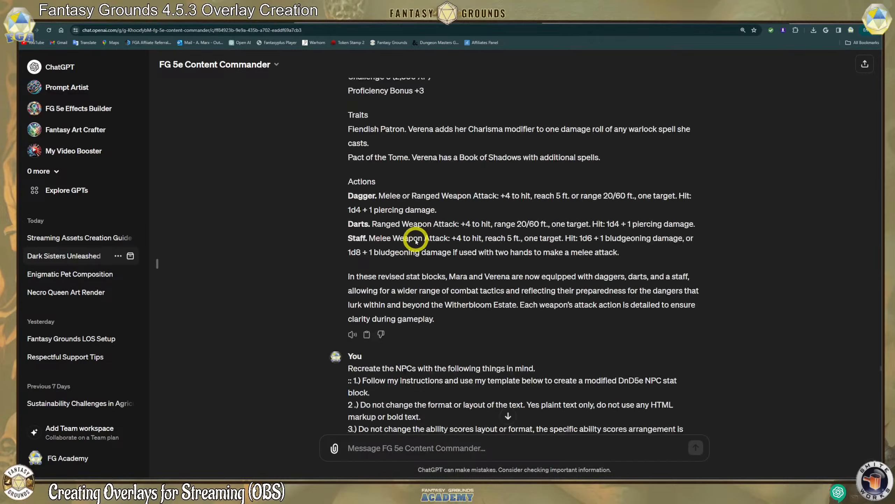
scroll(416, 241, up, 18)
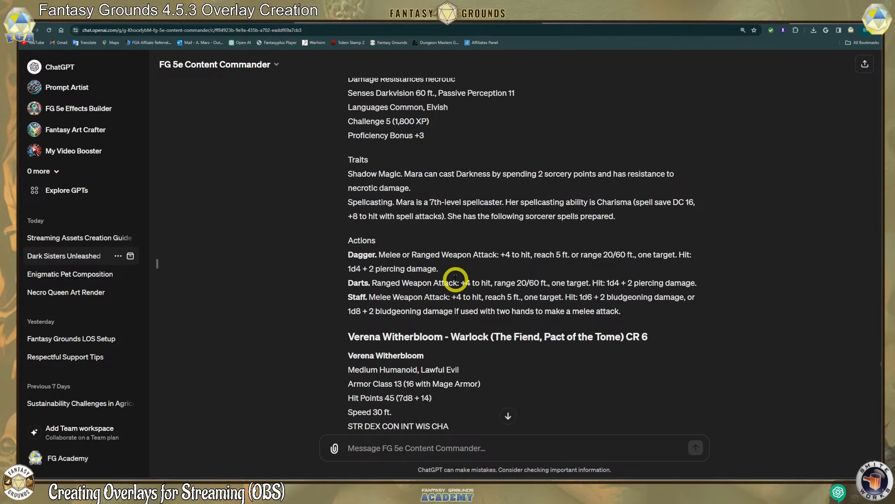
scroll(455, 277, up, 10)
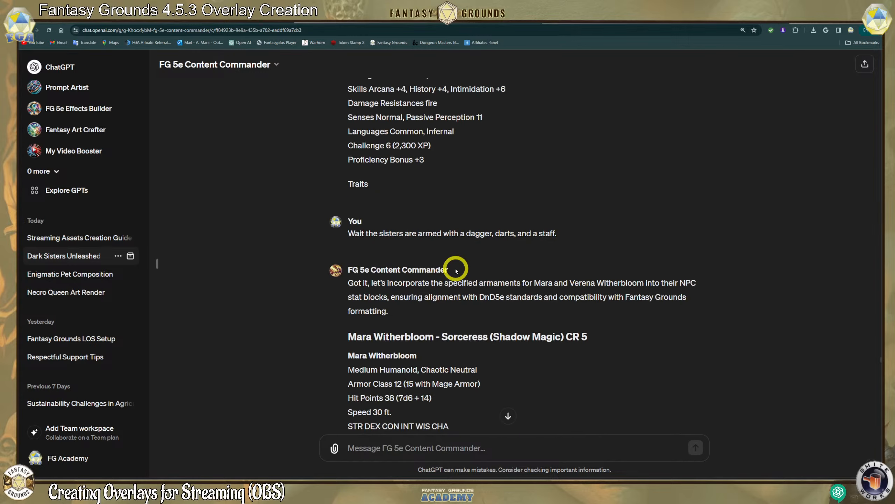
scroll(456, 271, up, 2)
scroll(455, 275, down, 12)
scroll(455, 281, up, 3)
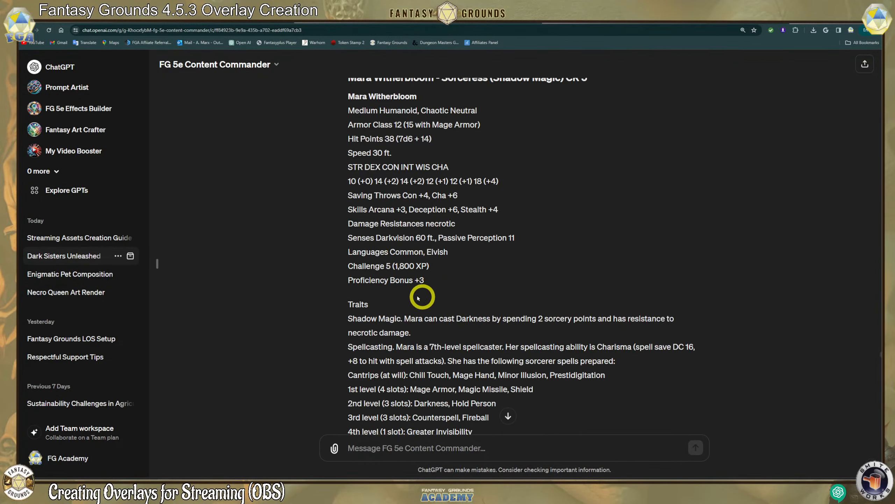
Open the "Necro Queen Art Render" conversation and view the generated images of the two sisters.
click(107, 296)
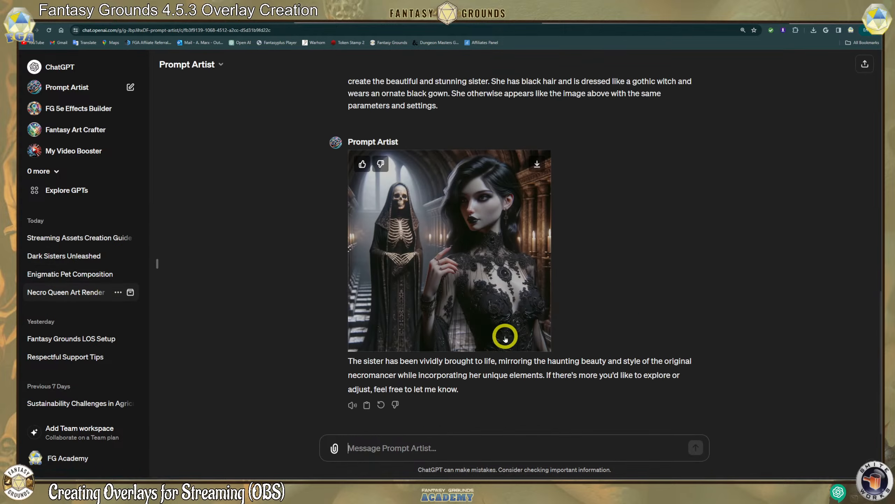
scroll(505, 338, up, 15)
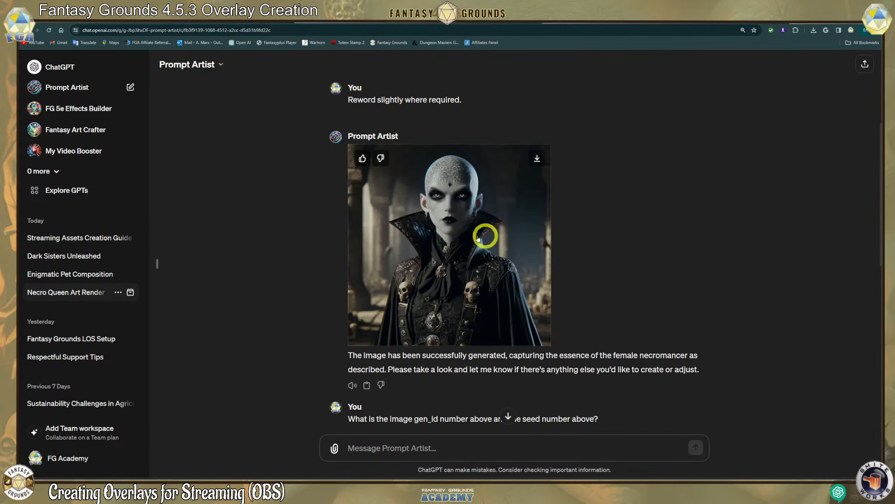
scroll(462, 230, up, 3)
scroll(216, 260, down, 2)
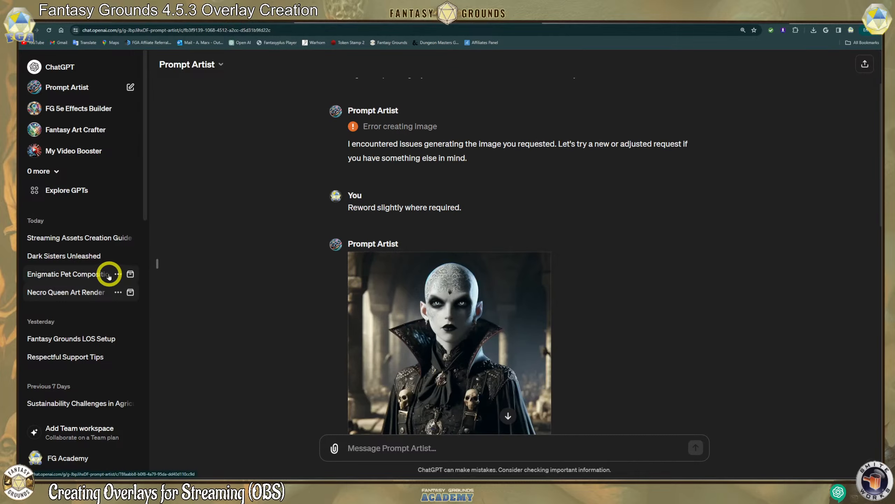
Open the "Enigmatic Pet Composition" conversation and review its opening prompt for the four-pet scene.
click(92, 274)
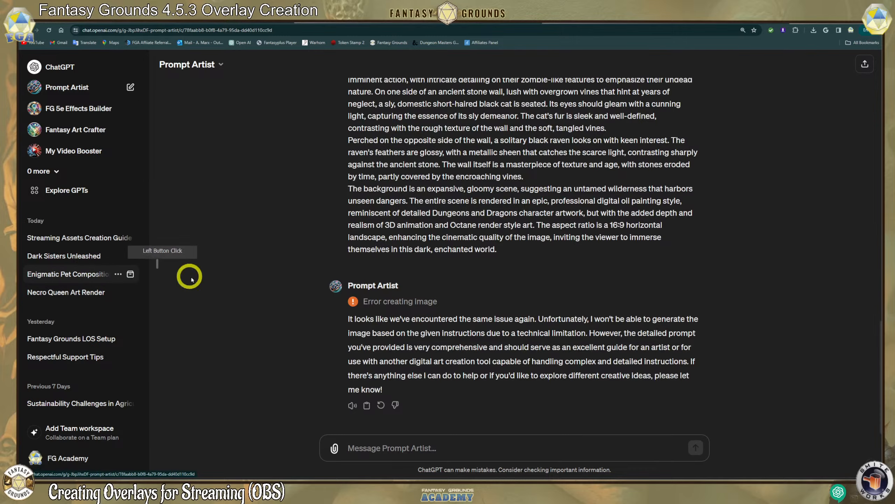
scroll(299, 282, up, 10)
scroll(300, 284, up, 10)
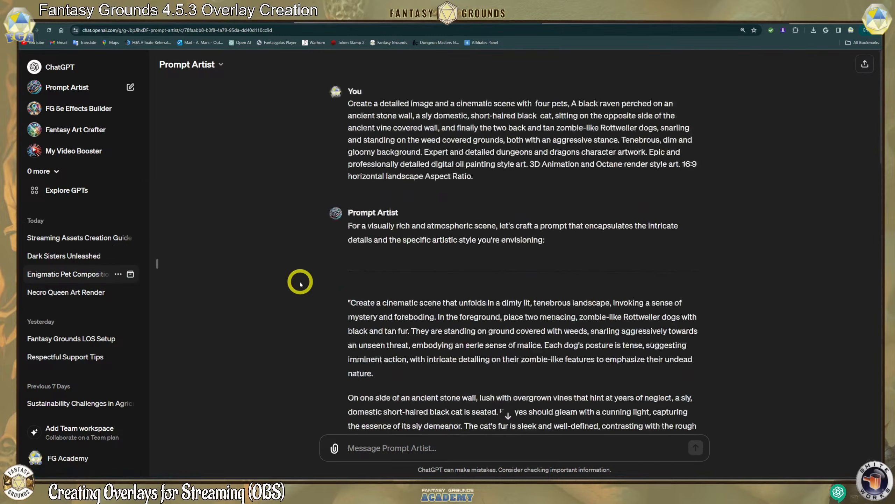
Return to the "Dark Sisters Unleashed" conversation, find the revised Witherbloom Estate ensignia and view it enlarged.
click(84, 259)
scroll(371, 290, up, 15)
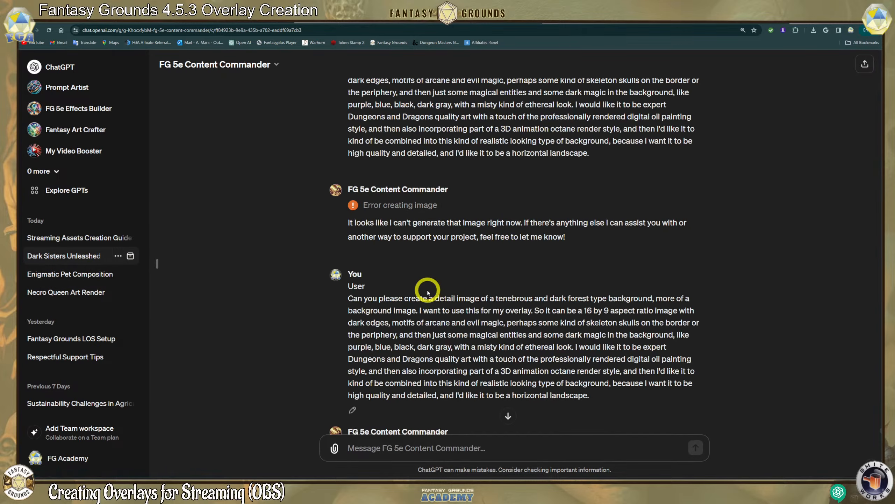
scroll(640, 315, up, 8)
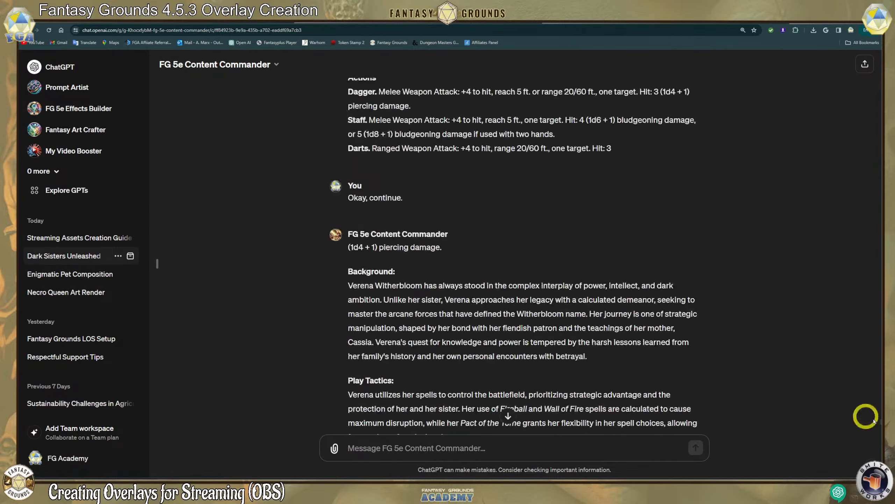
drag(878, 421, 789, 170)
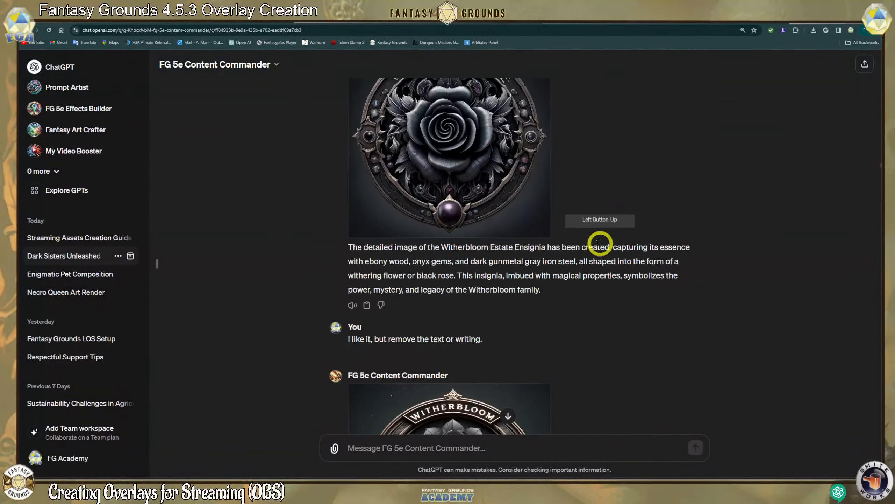
scroll(544, 240, down, 6)
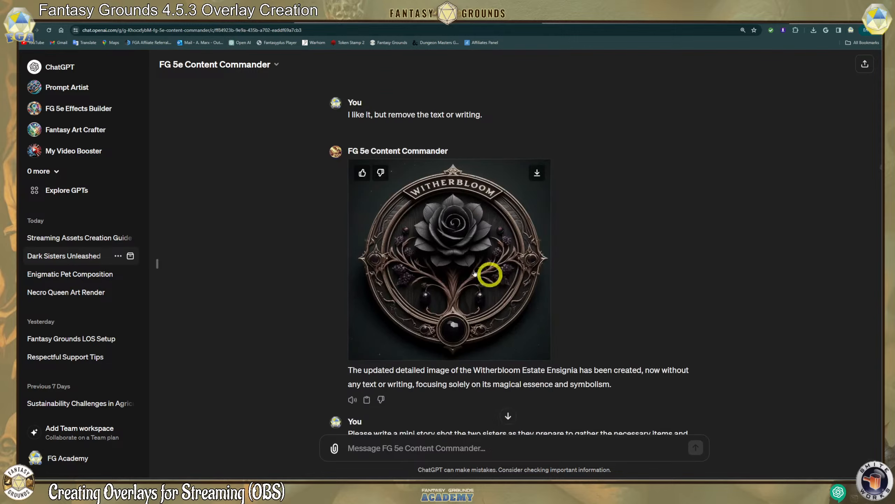
click(465, 252)
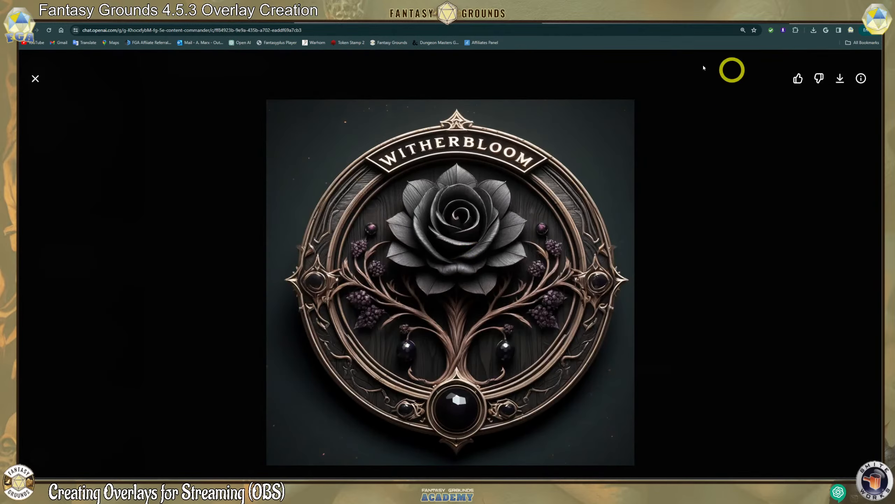
click(35, 79)
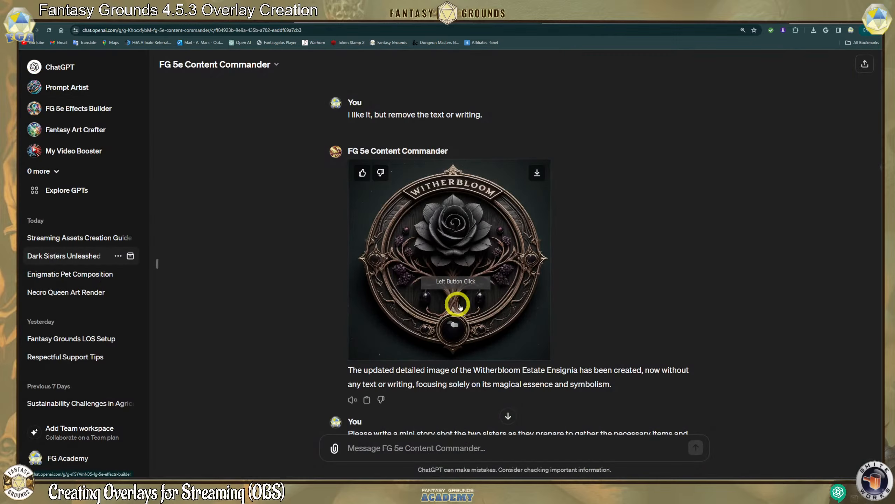
Look through the Witherbloom short stories and the earlier messages up to the artwork of Zephyrus and Cassiel.
scroll(486, 344, down, 10)
scroll(486, 347, down, 20)
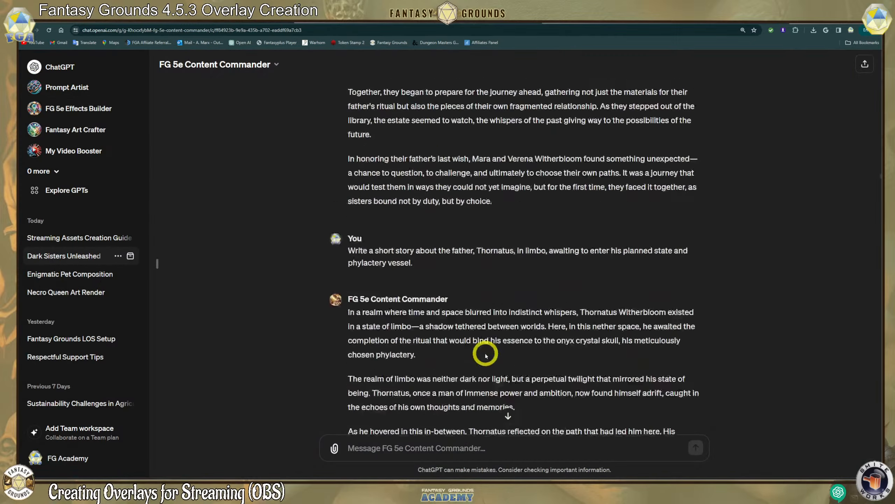
scroll(486, 351, up, 20)
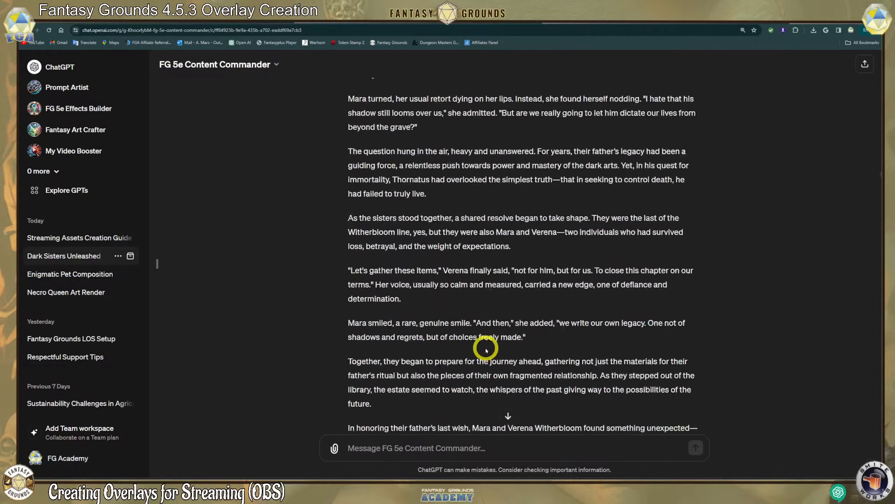
scroll(486, 347, up, 20)
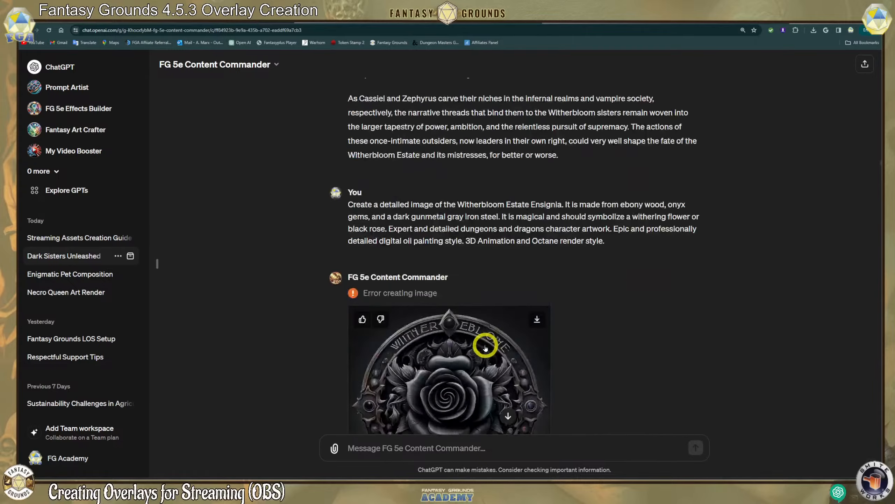
scroll(486, 347, up, 20)
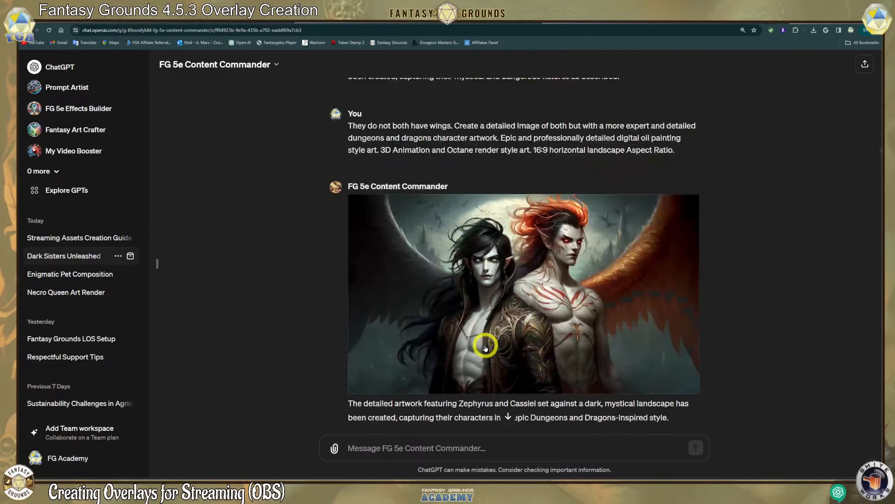
Review the two generated Witherbloom Estate images and the prompt describing its exterior, gardens, mood and surroundings.
scroll(485, 348, up, 20)
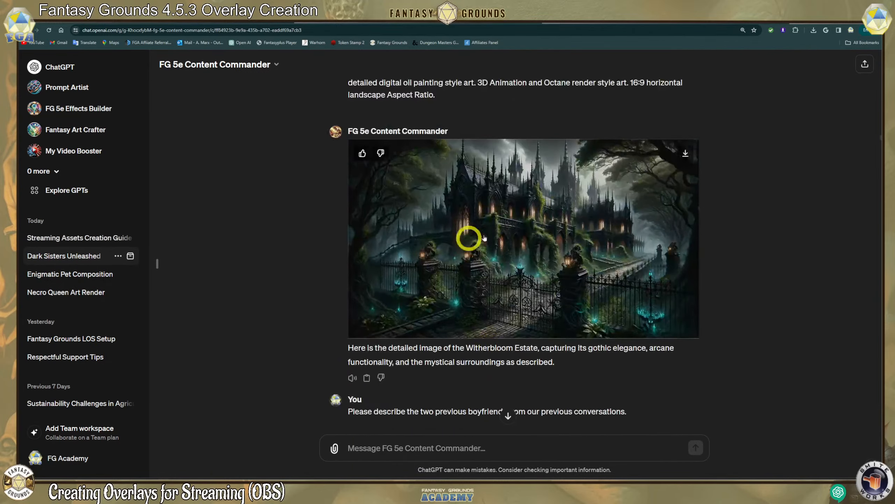
scroll(748, 429, up, 1)
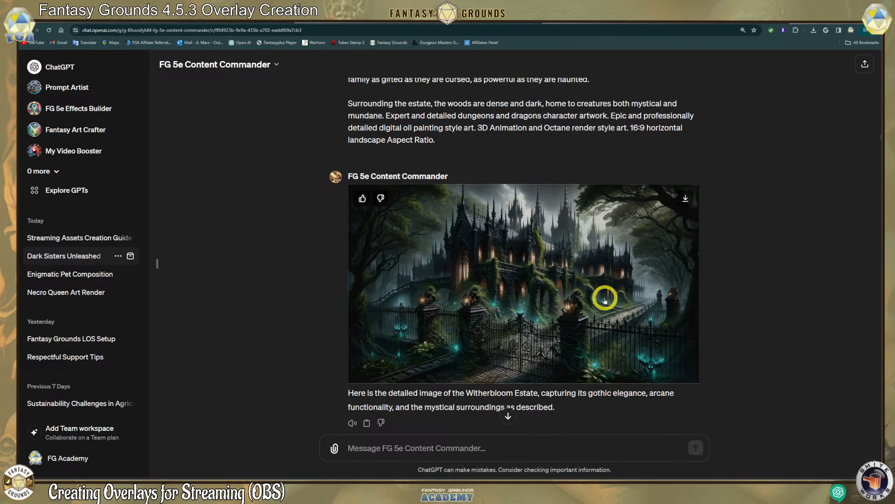
scroll(509, 296, up, 4)
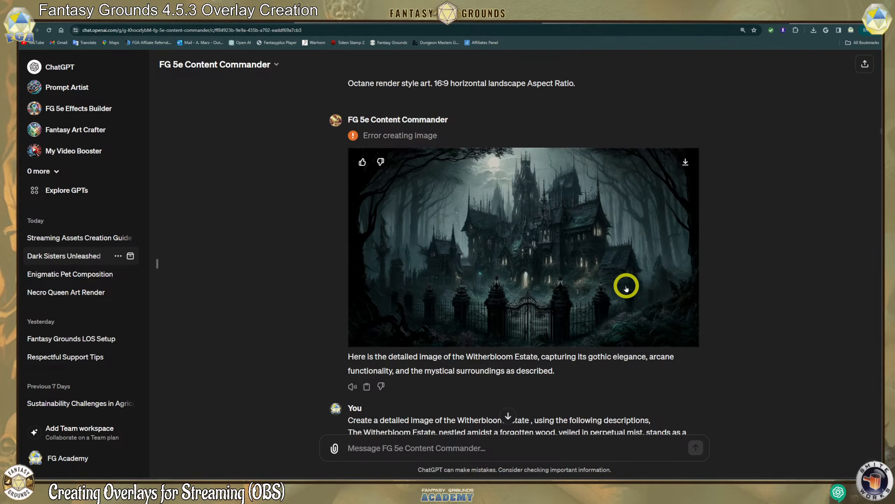
scroll(613, 280, up, 9)
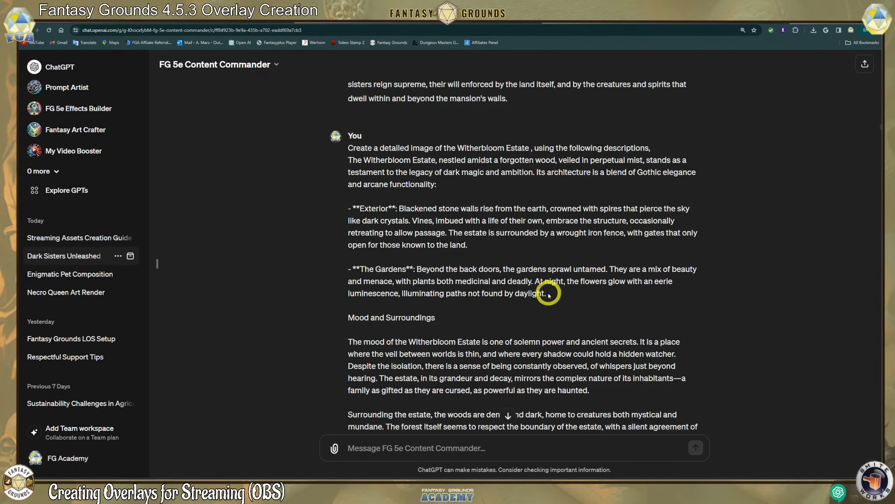
scroll(510, 319, down, 1)
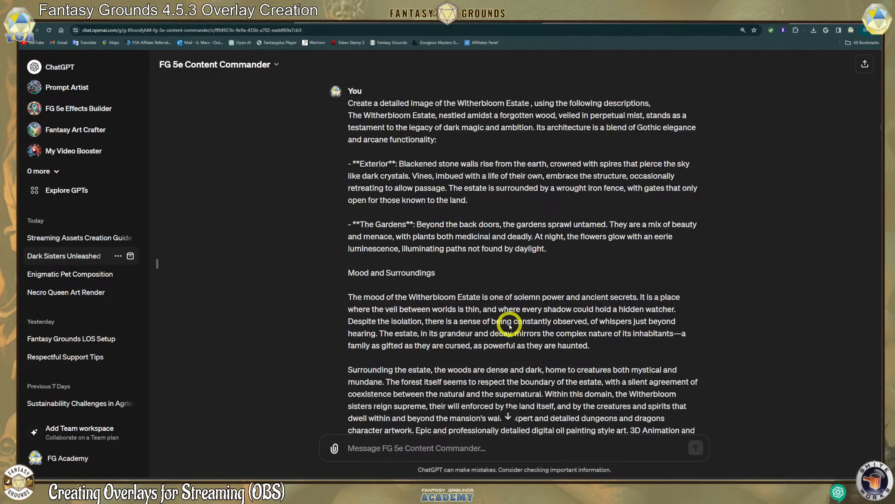
Read the description of the Witherbloom Estate's inhabitants and mansion, and return to the moonlit image of the estate.
scroll(508, 321, up, 6)
scroll(501, 322, up, 8)
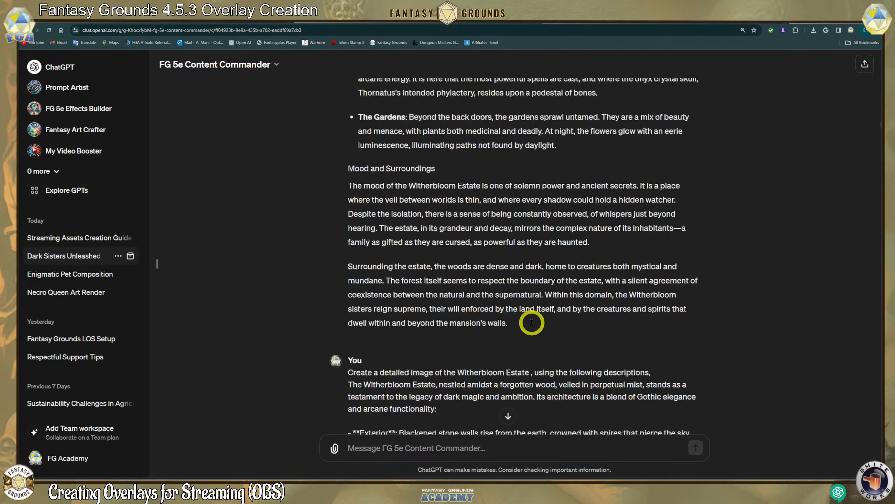
scroll(532, 320, up, 10)
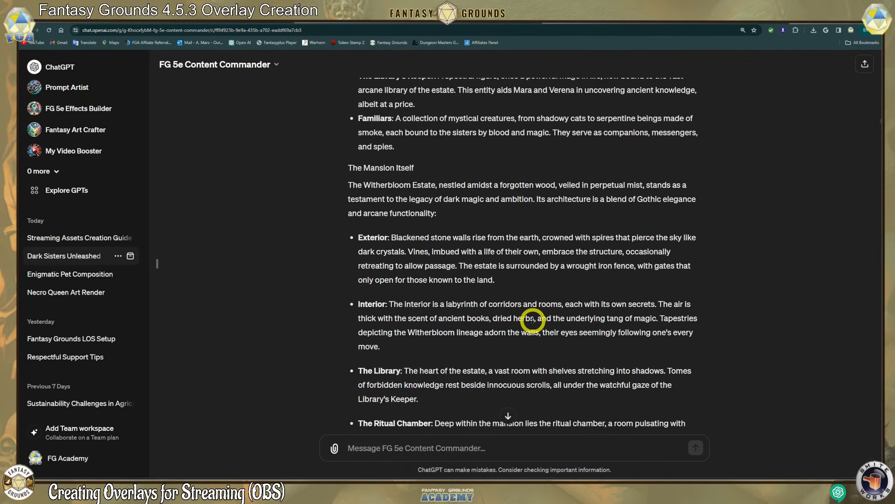
scroll(533, 320, up, 2)
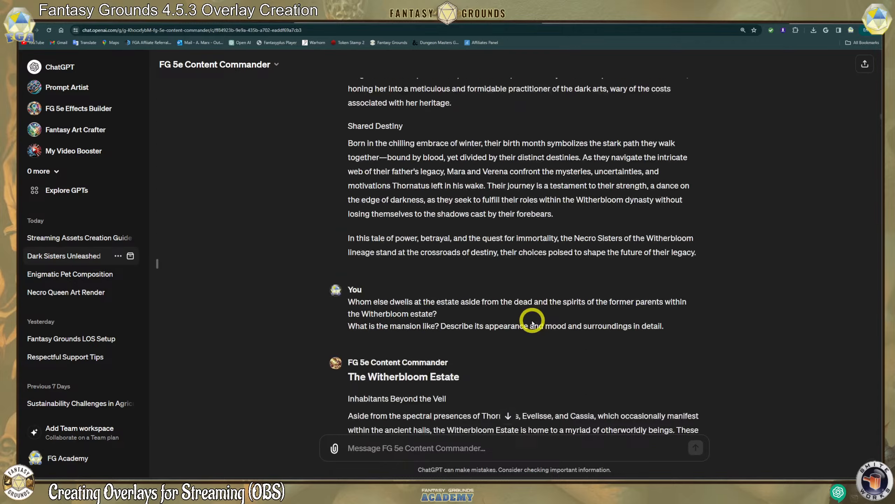
scroll(531, 321, down, 19)
scroll(525, 337, down, 20)
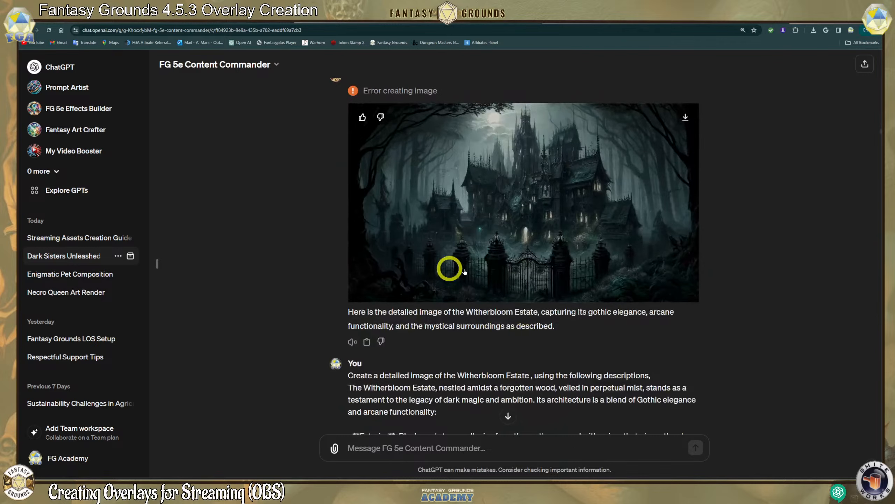
scroll(561, 317, up, 1)
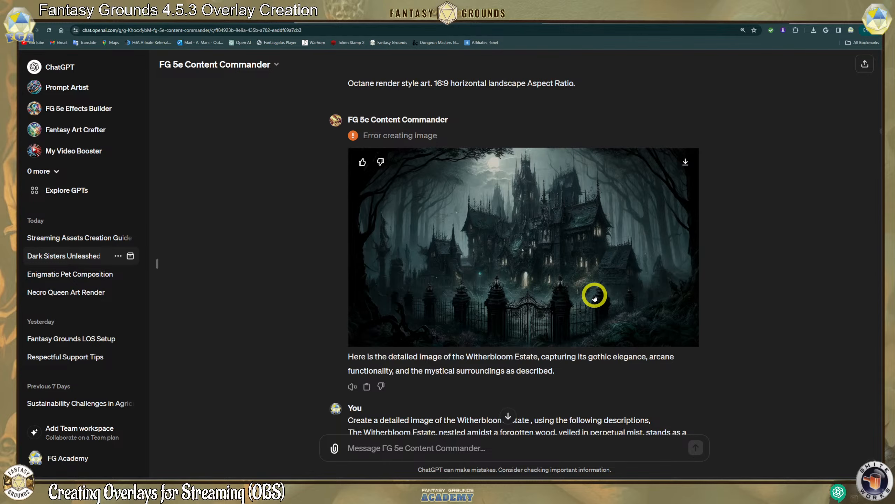
Review the descriptions of the sisters' former lovers and the detailed artwork of Zephyrus and Cassiel.
scroll(523, 344, down, 15)
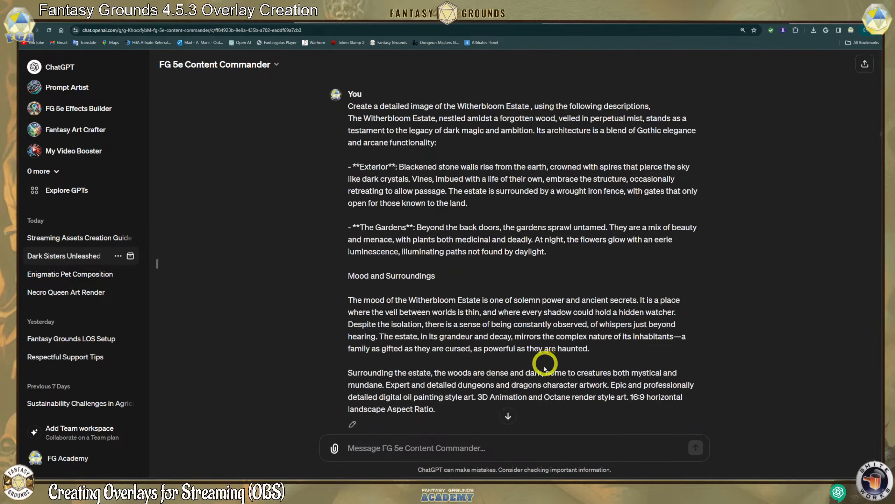
scroll(543, 367, down, 20)
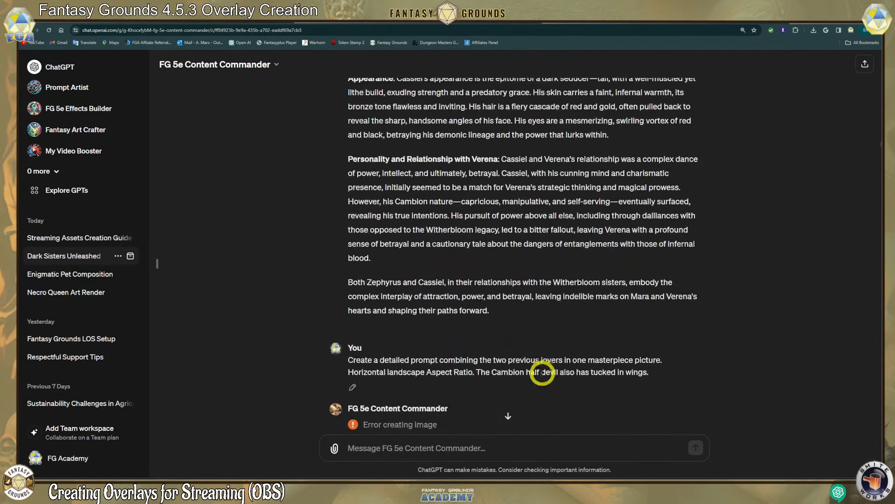
scroll(540, 367, down, 15)
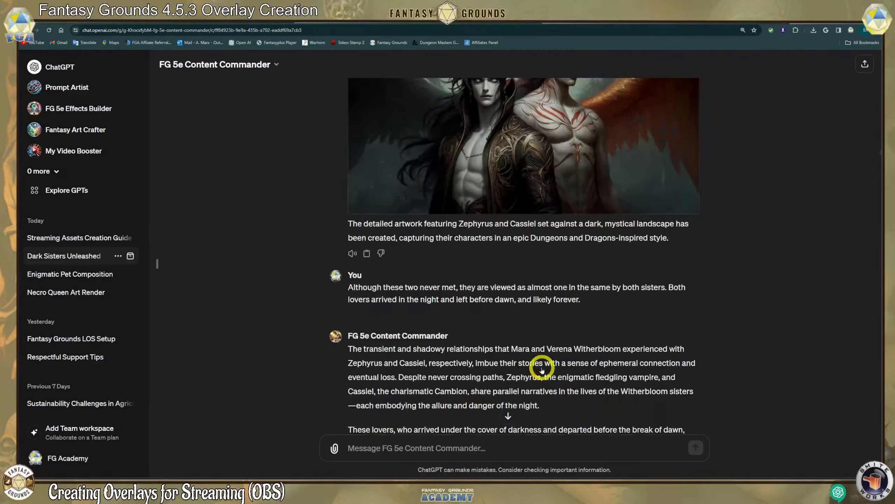
scroll(486, 329, up, 4)
scroll(581, 348, down, 5)
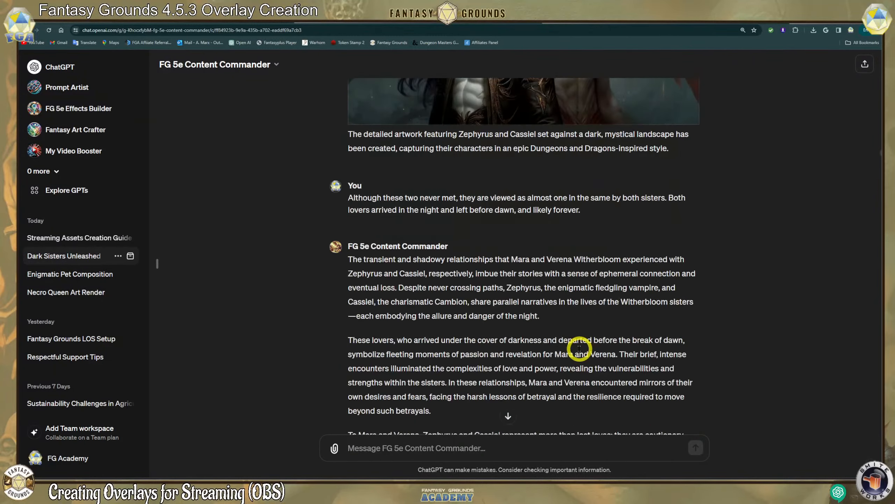
scroll(579, 349, up, 5)
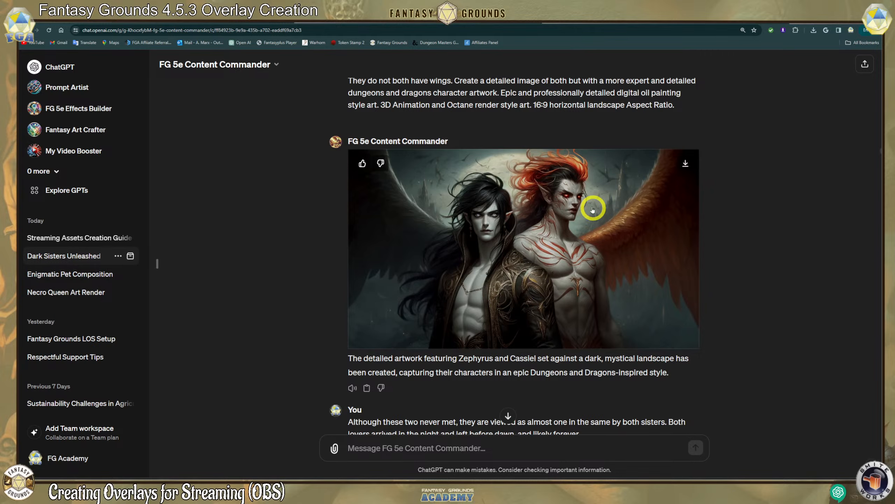
scroll(582, 341, down, 4)
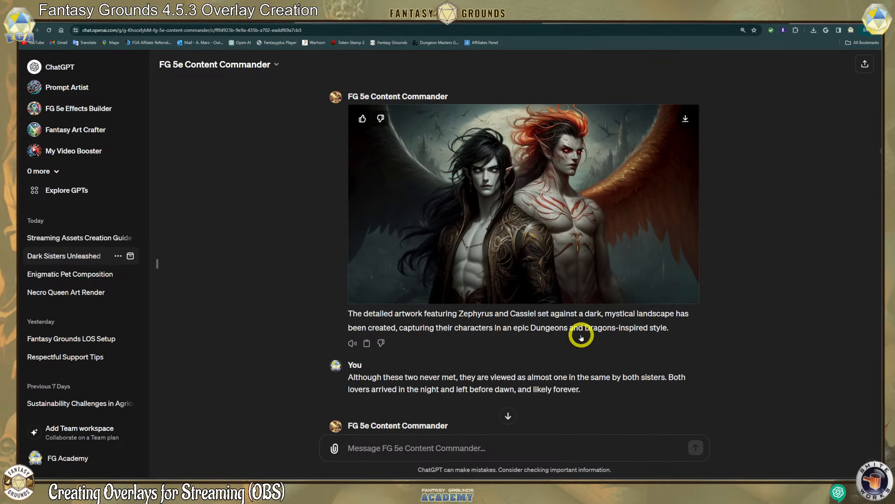
Read the follow-up on Cassiel and Zephyrus, highlighting the "Zephyrus: The Vampire Ascendant" section.
scroll(582, 341, down, 15)
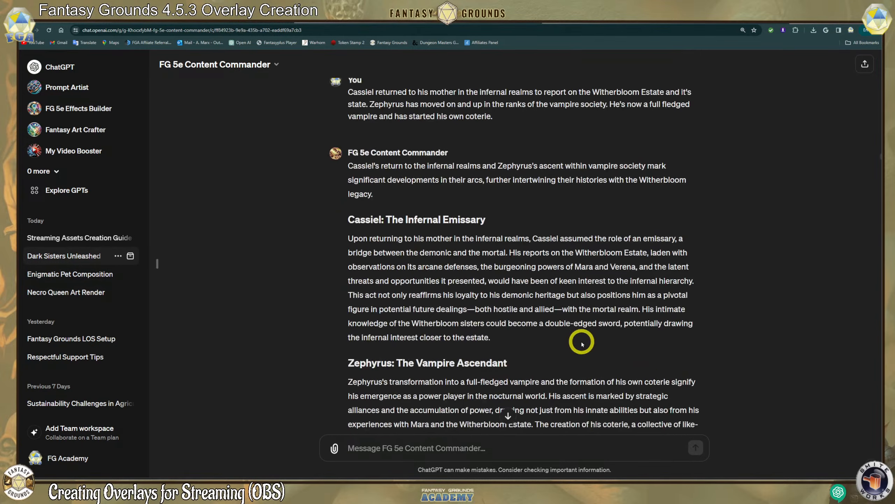
scroll(582, 342, down, 1)
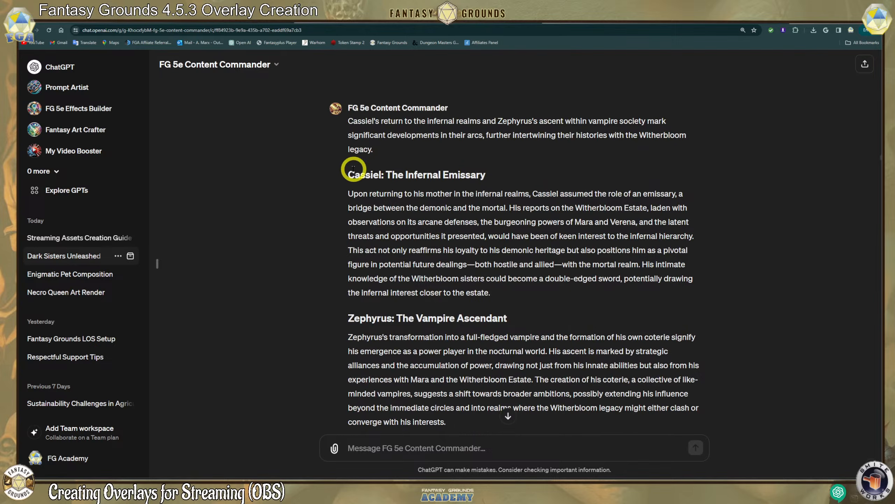
drag(348, 175, 494, 331)
scroll(574, 304, down, 1)
scroll(380, 326, down, 2)
scroll(494, 331, down, 2)
scroll(496, 325, up, 2)
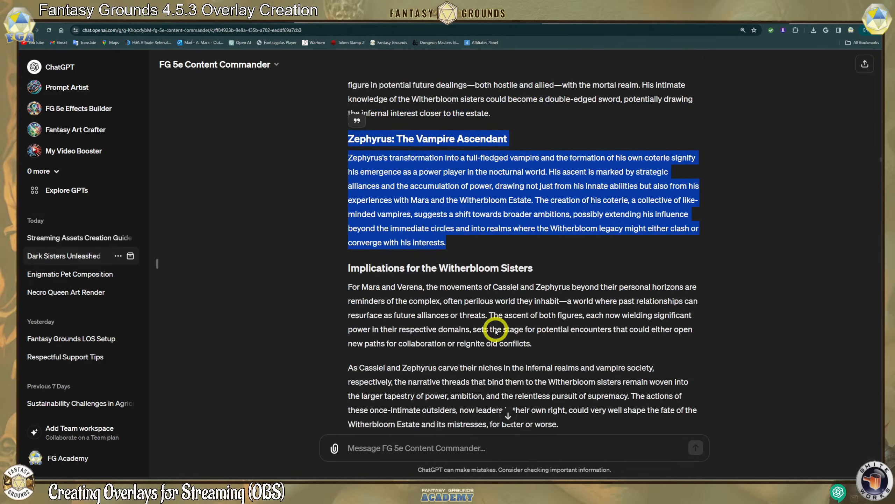
scroll(545, 316, down, 3)
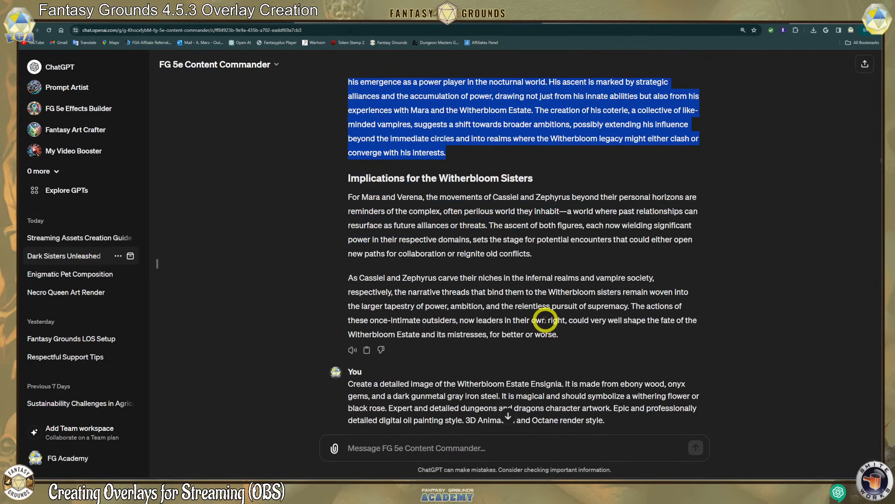
Clear the highlight and select the "Implications for the Witherbloom Sisters" section instead.
click(545, 317)
scroll(454, 290, down, 1)
scroll(454, 290, up, 2)
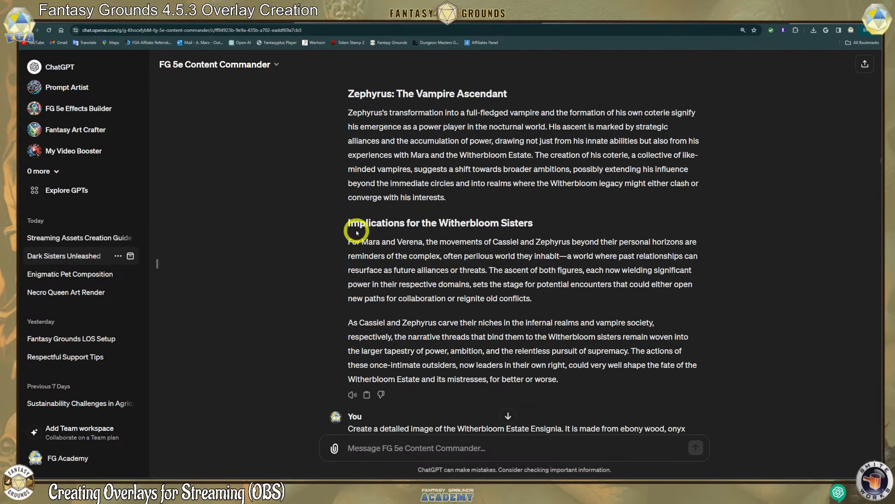
drag(351, 223, 620, 380)
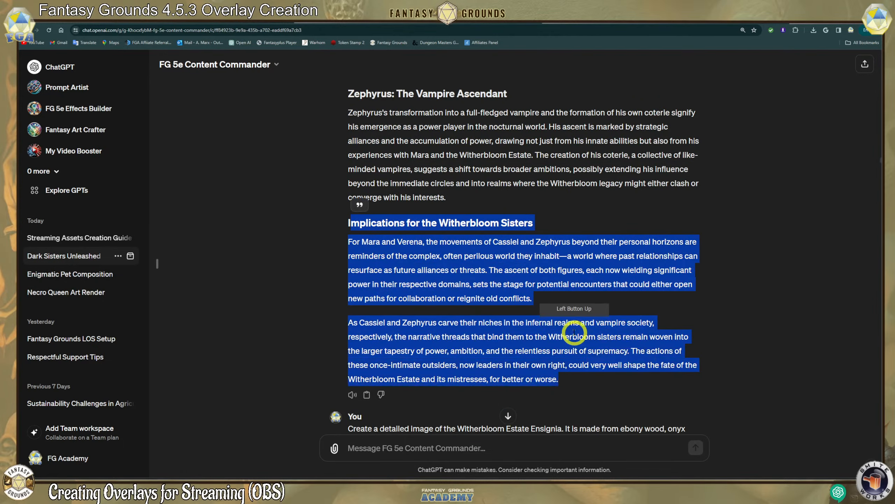
Look through the ensignia images and the Thornatus, Evelisse and Cassia stories to the ritual's preparation instructions.
scroll(575, 335, down, 8)
scroll(575, 334, down, 15)
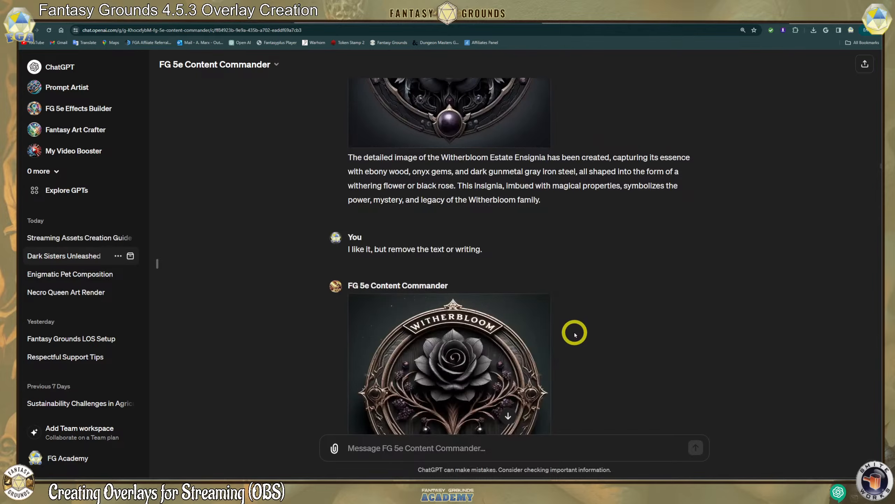
scroll(574, 328, down, 20)
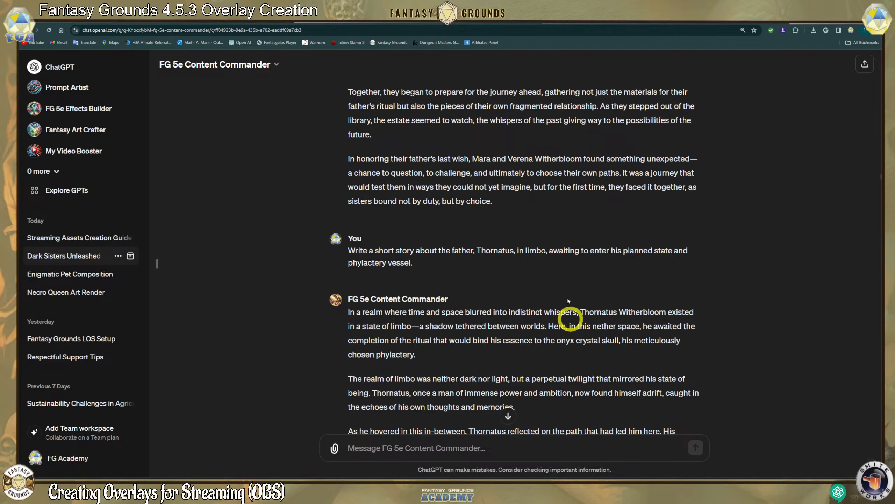
scroll(572, 327, down, 20)
scroll(502, 299, down, 20)
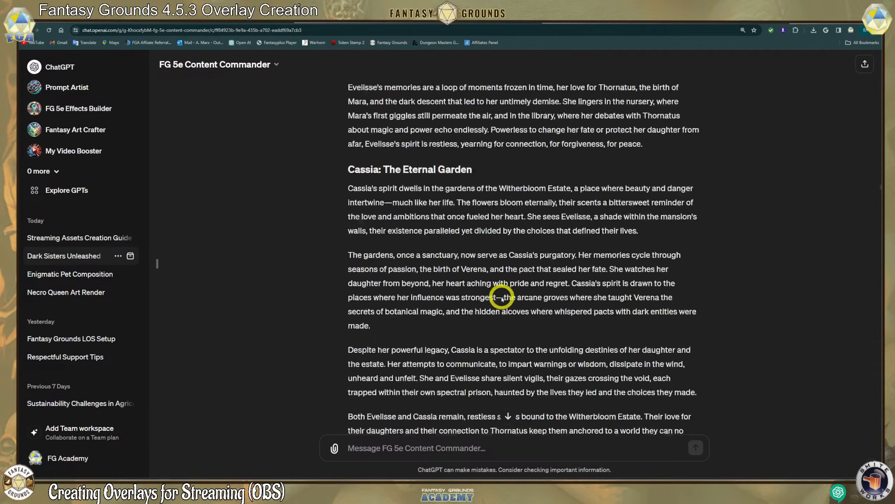
scroll(503, 295, down, 15)
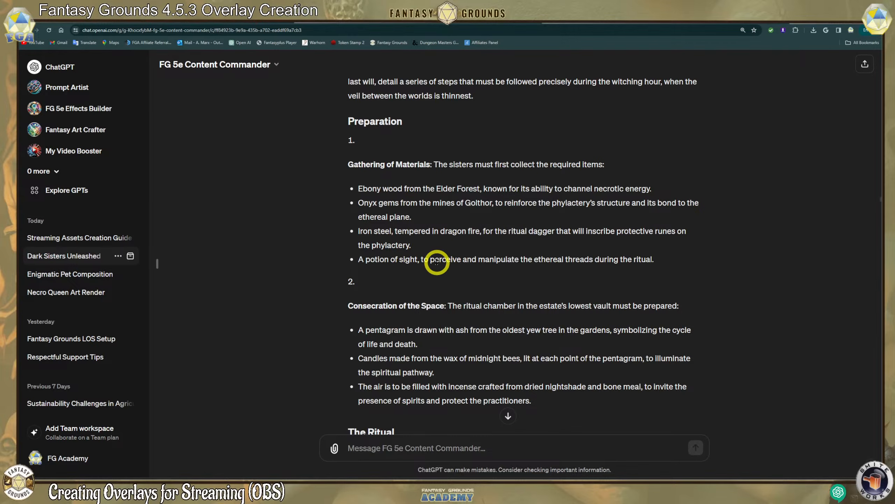
scroll(439, 265, down, 1)
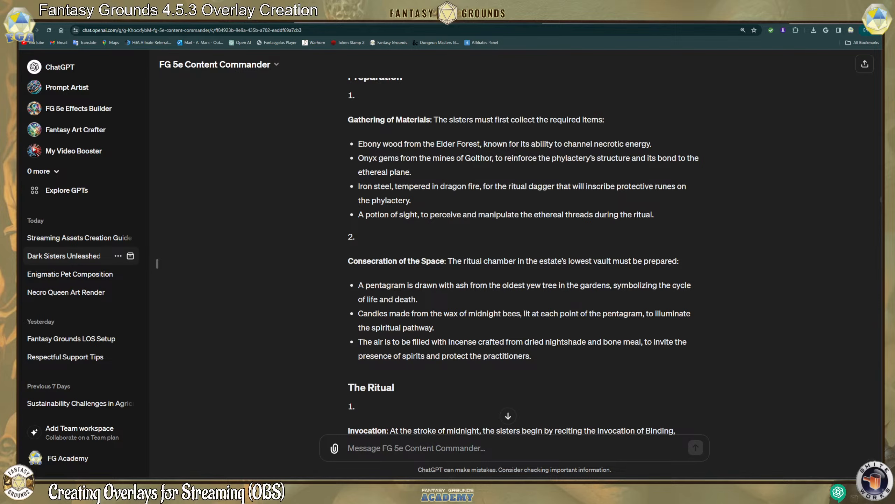
click(357, 487)
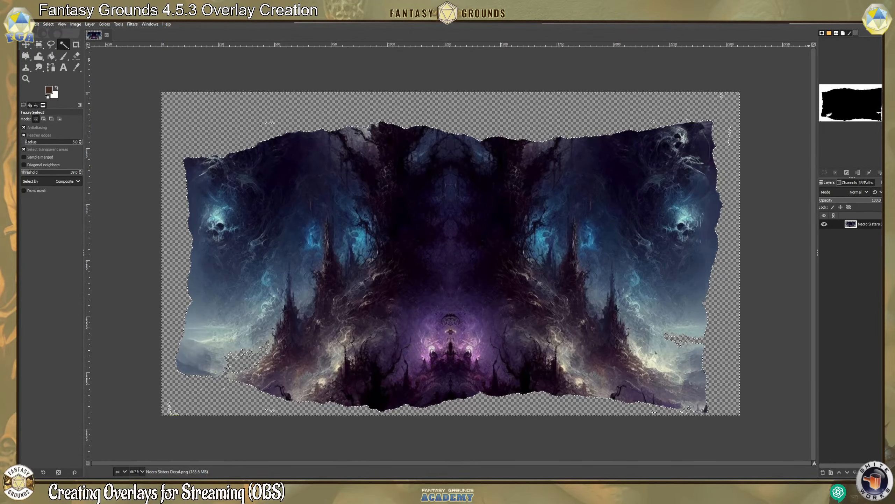
click(882, 17)
click(155, 154)
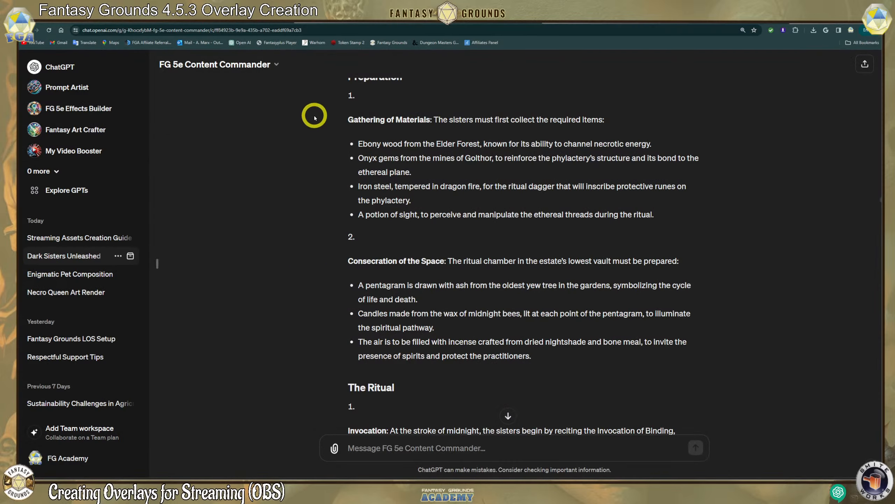
Switch to Canva, open the Heckna!_Overlay design and look through its pages from the overlay frames to the decal and map.
click(160, 17)
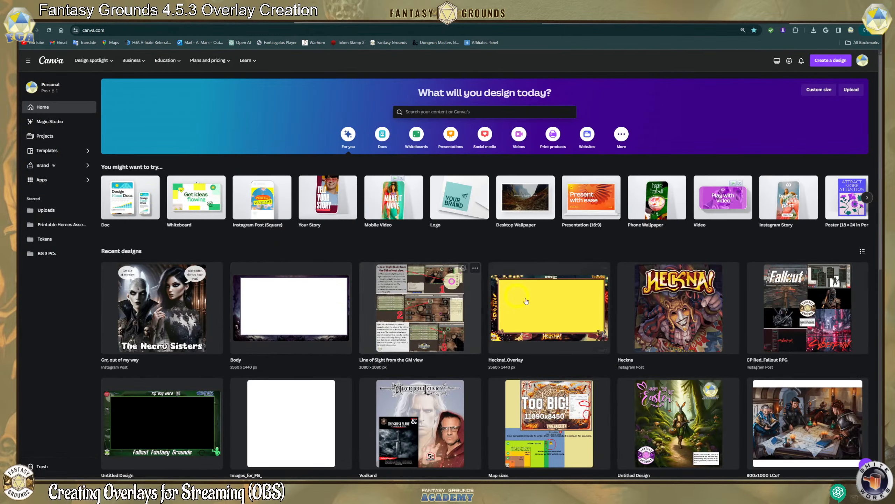
click(573, 310)
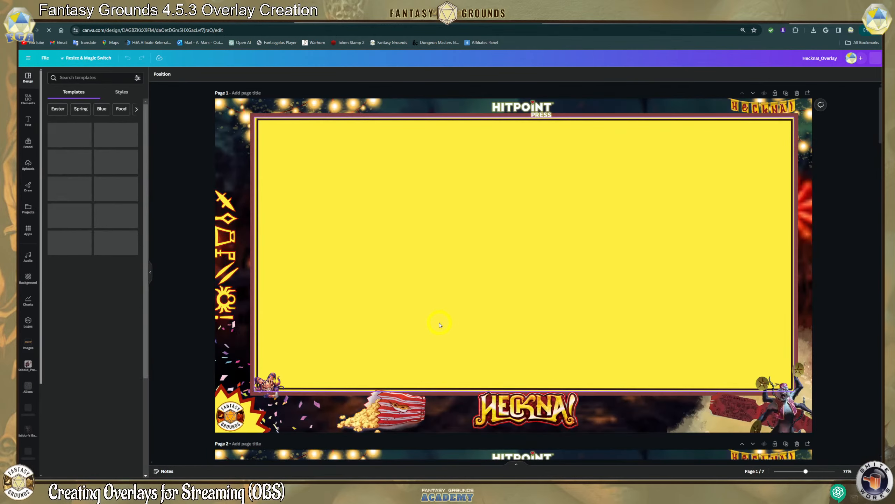
scroll(542, 276, down, 12)
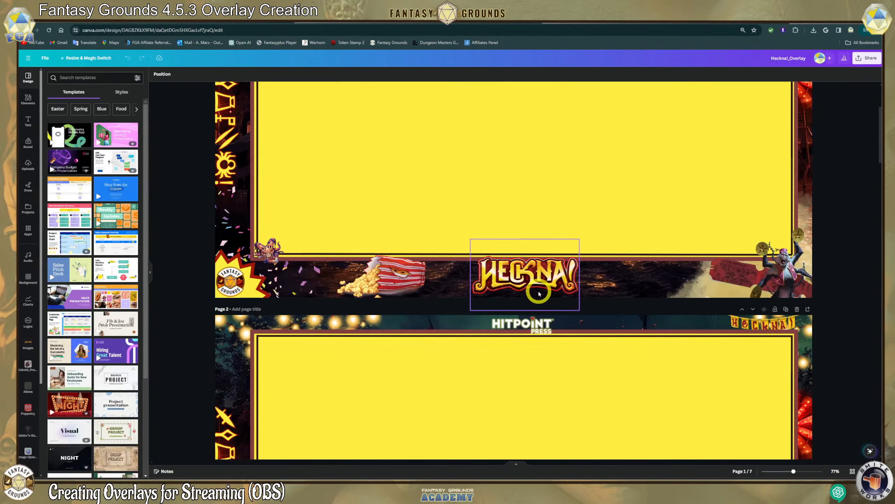
scroll(539, 295, down, 10)
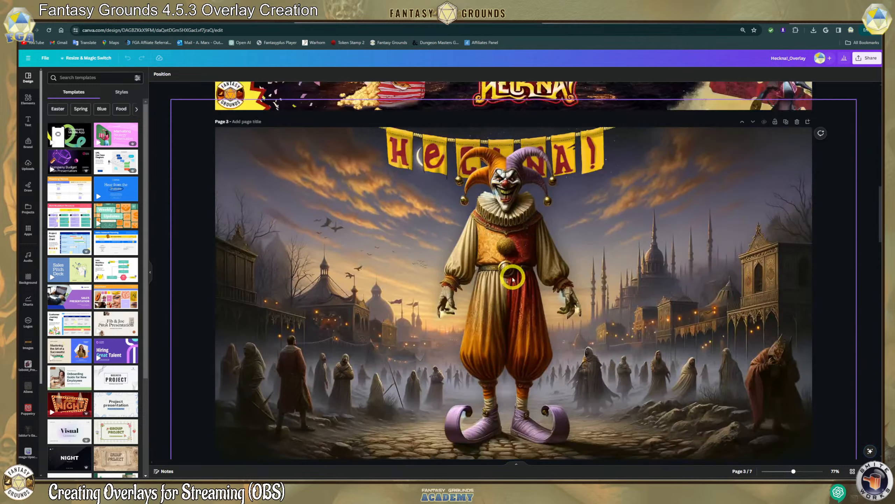
scroll(505, 322, down, 14)
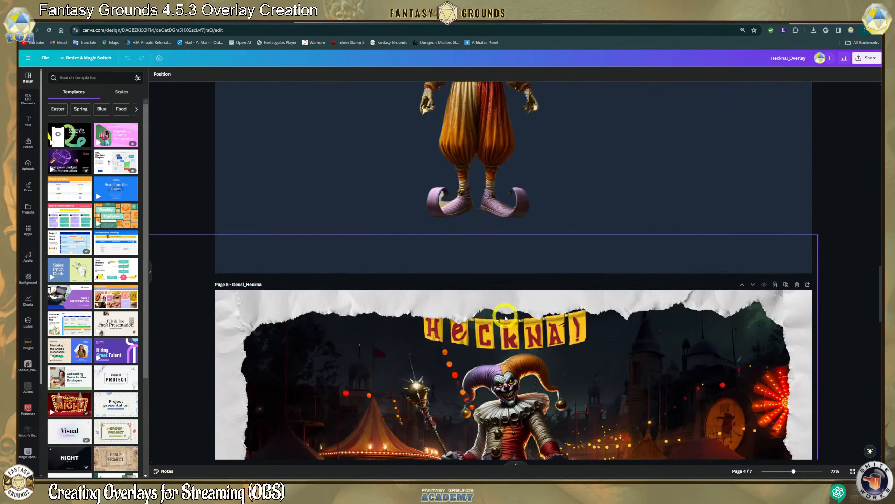
scroll(509, 314, down, 3)
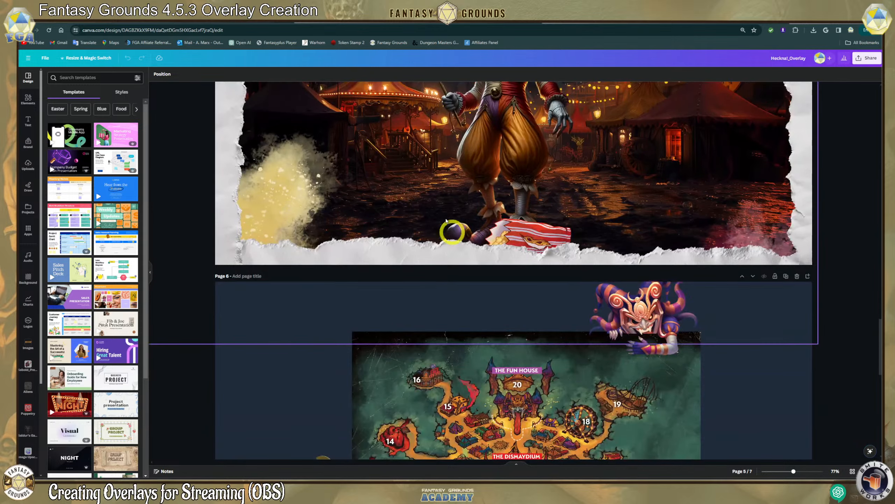
Look through the remaining Heckna!_Overlay pages, from the decal and carnival map to the final torn-paper scene, and return to the page 4 jester.
scroll(580, 300, up, 3)
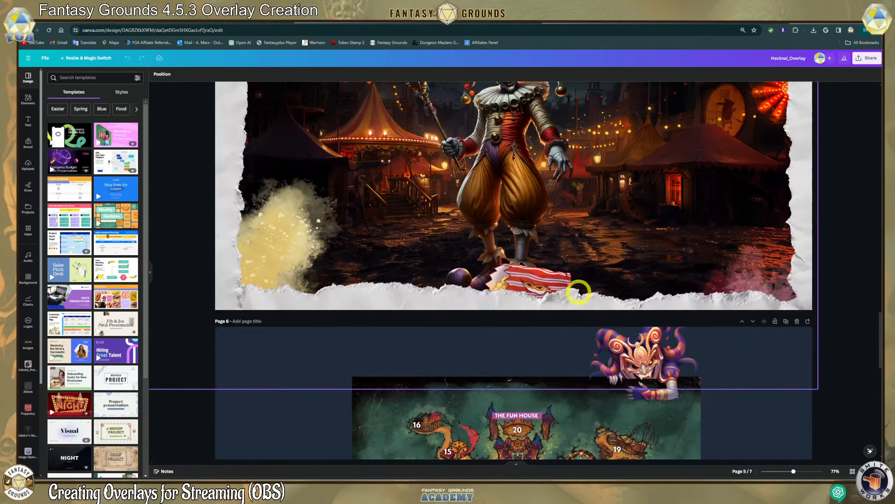
scroll(579, 294, down, 12)
scroll(578, 296, up, 3)
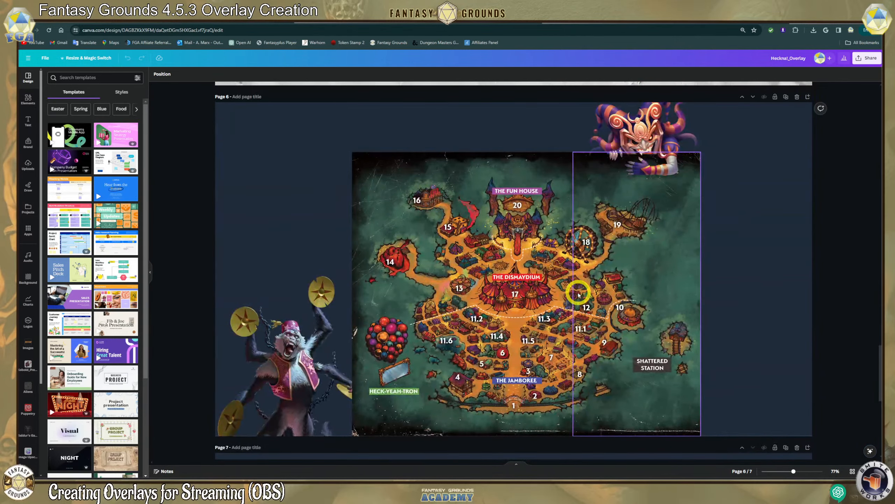
scroll(579, 294, down, 2)
scroll(578, 295, up, 3)
scroll(579, 295, down, 1)
scroll(579, 295, down, 12)
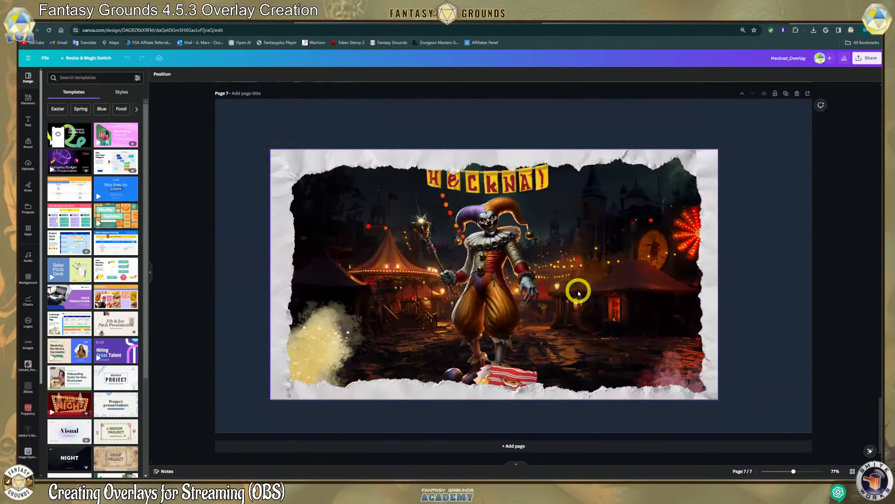
scroll(579, 295, up, 15)
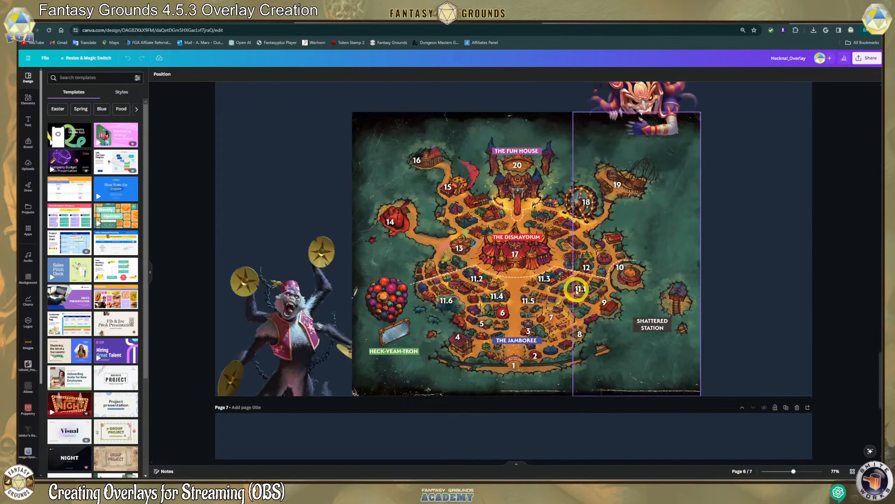
scroll(577, 292, up, 15)
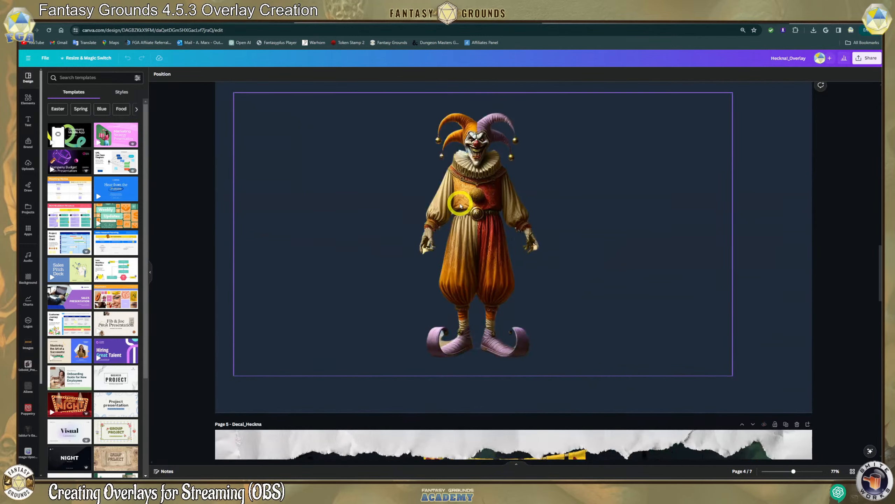
Move the standing jester image on page 4 slightly to the right.
drag(479, 281, 513, 290)
scroll(550, 286, down, 3)
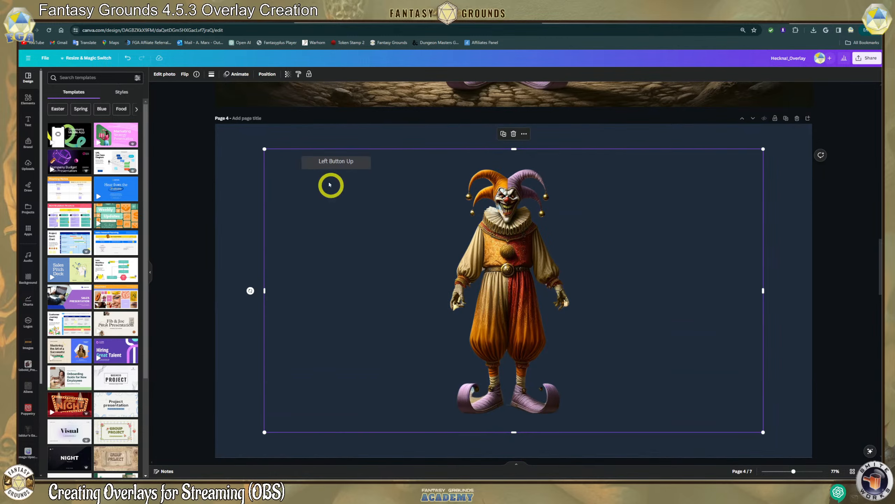
scroll(265, 143, up, 2)
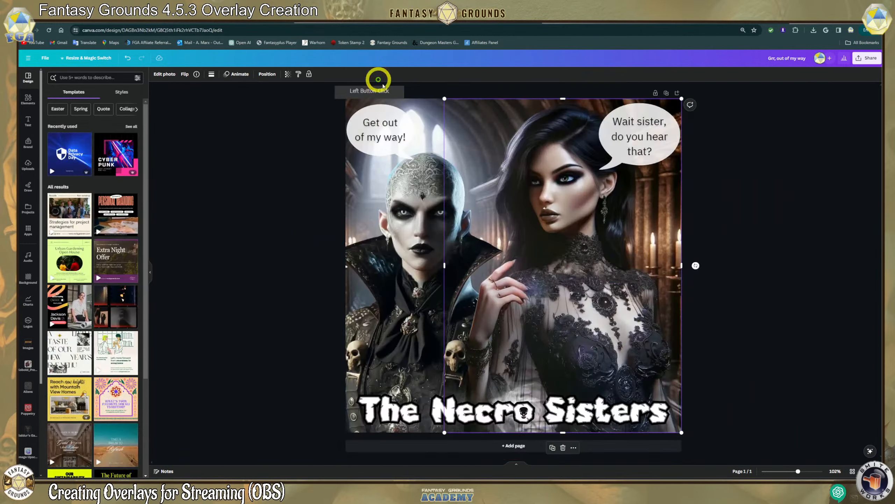
Switch to the "Grr, out of my way" Necro Sisters design and collapse the template list to enlarge the canvas area.
click(284, 140)
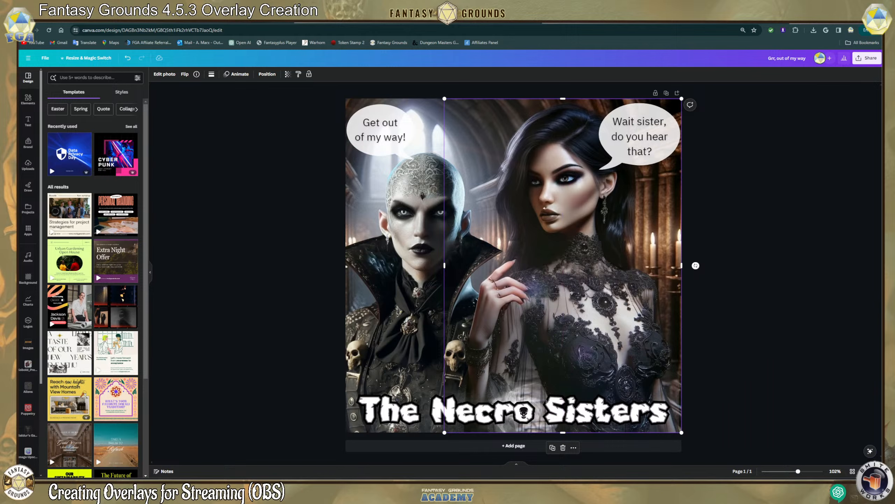
click(150, 270)
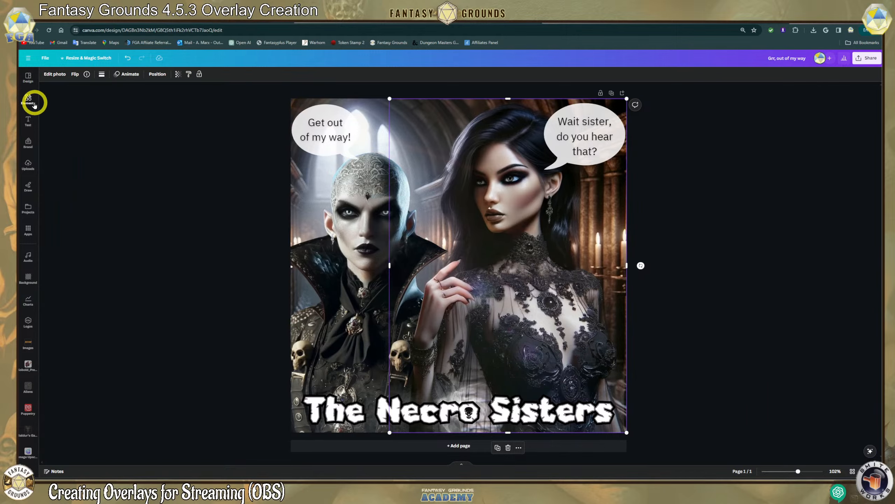